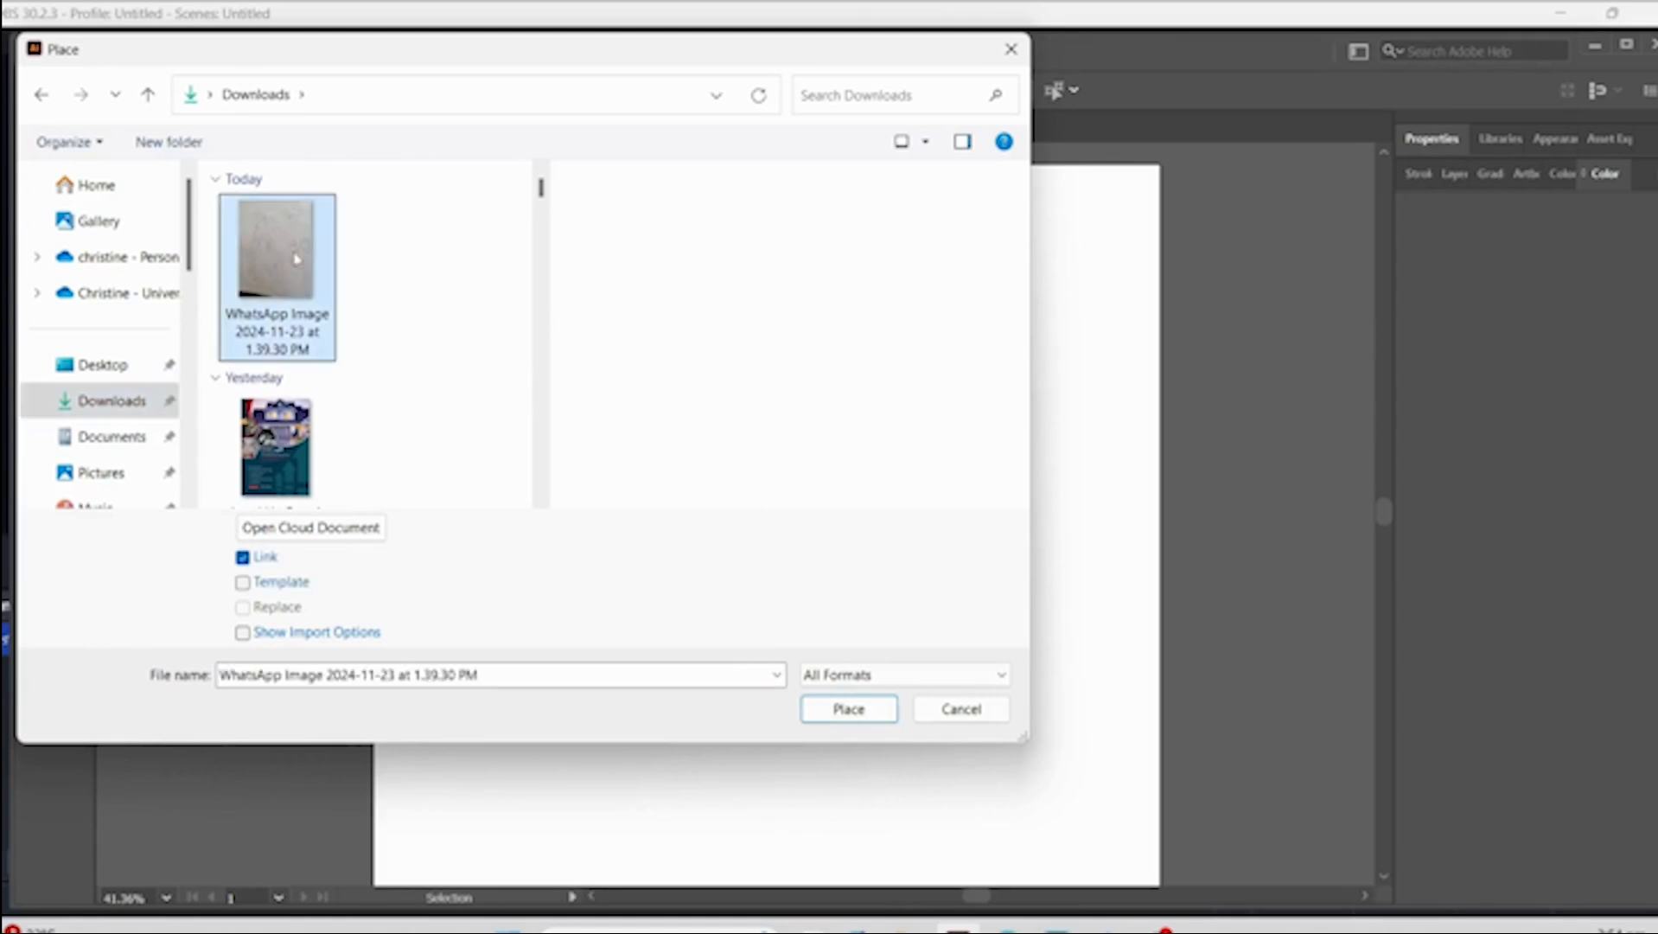
- Place the WhatsApp Image 2024-11-23 sketch from Downloads as a linked template in the document
{"action": "left_click", "coordinate": [244, 585]}
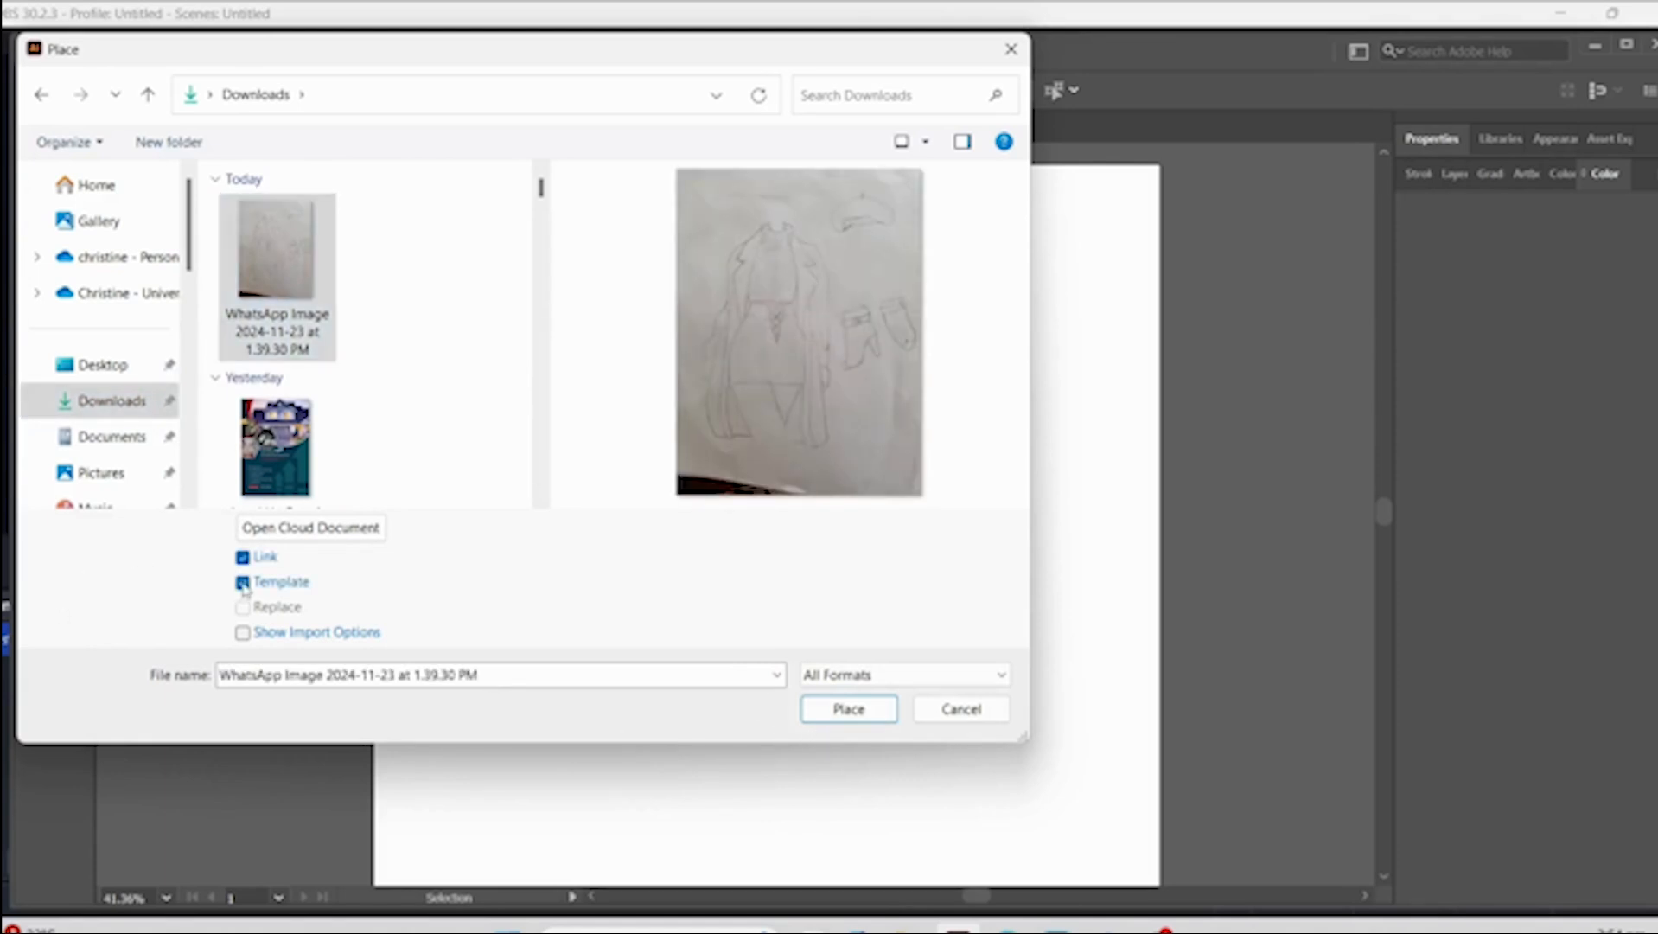
{"action": "left_click", "coordinate": [848, 708]}
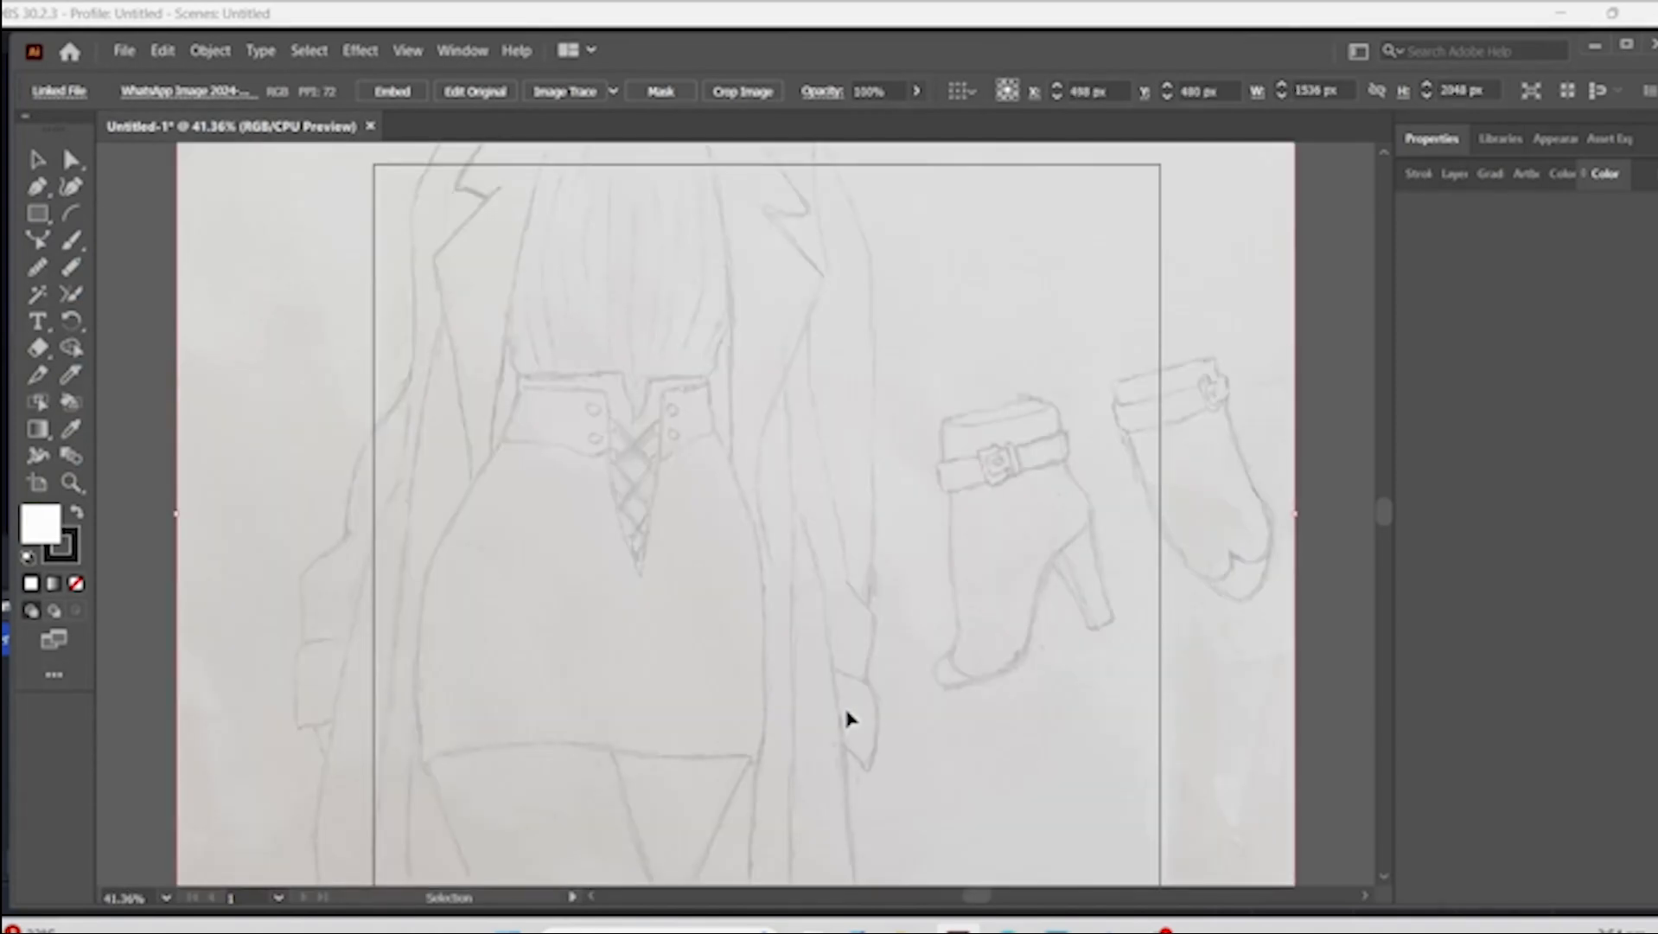
{"action": "key", "text": "ctrl+minus"}
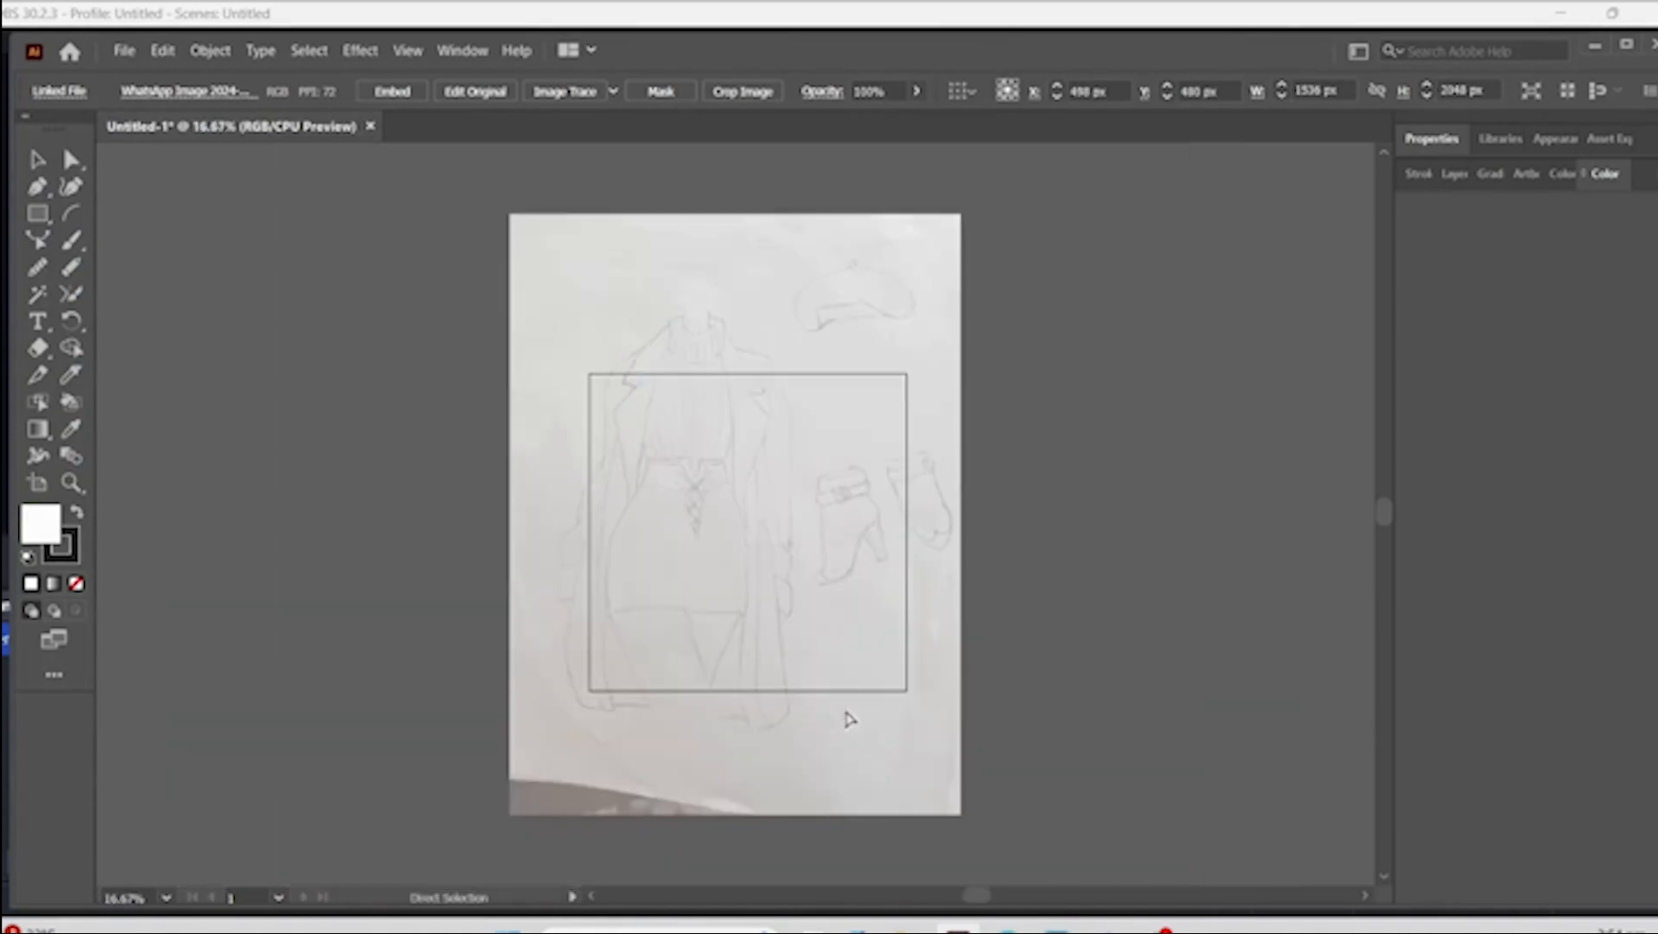
{"action": "key", "text": "v"}
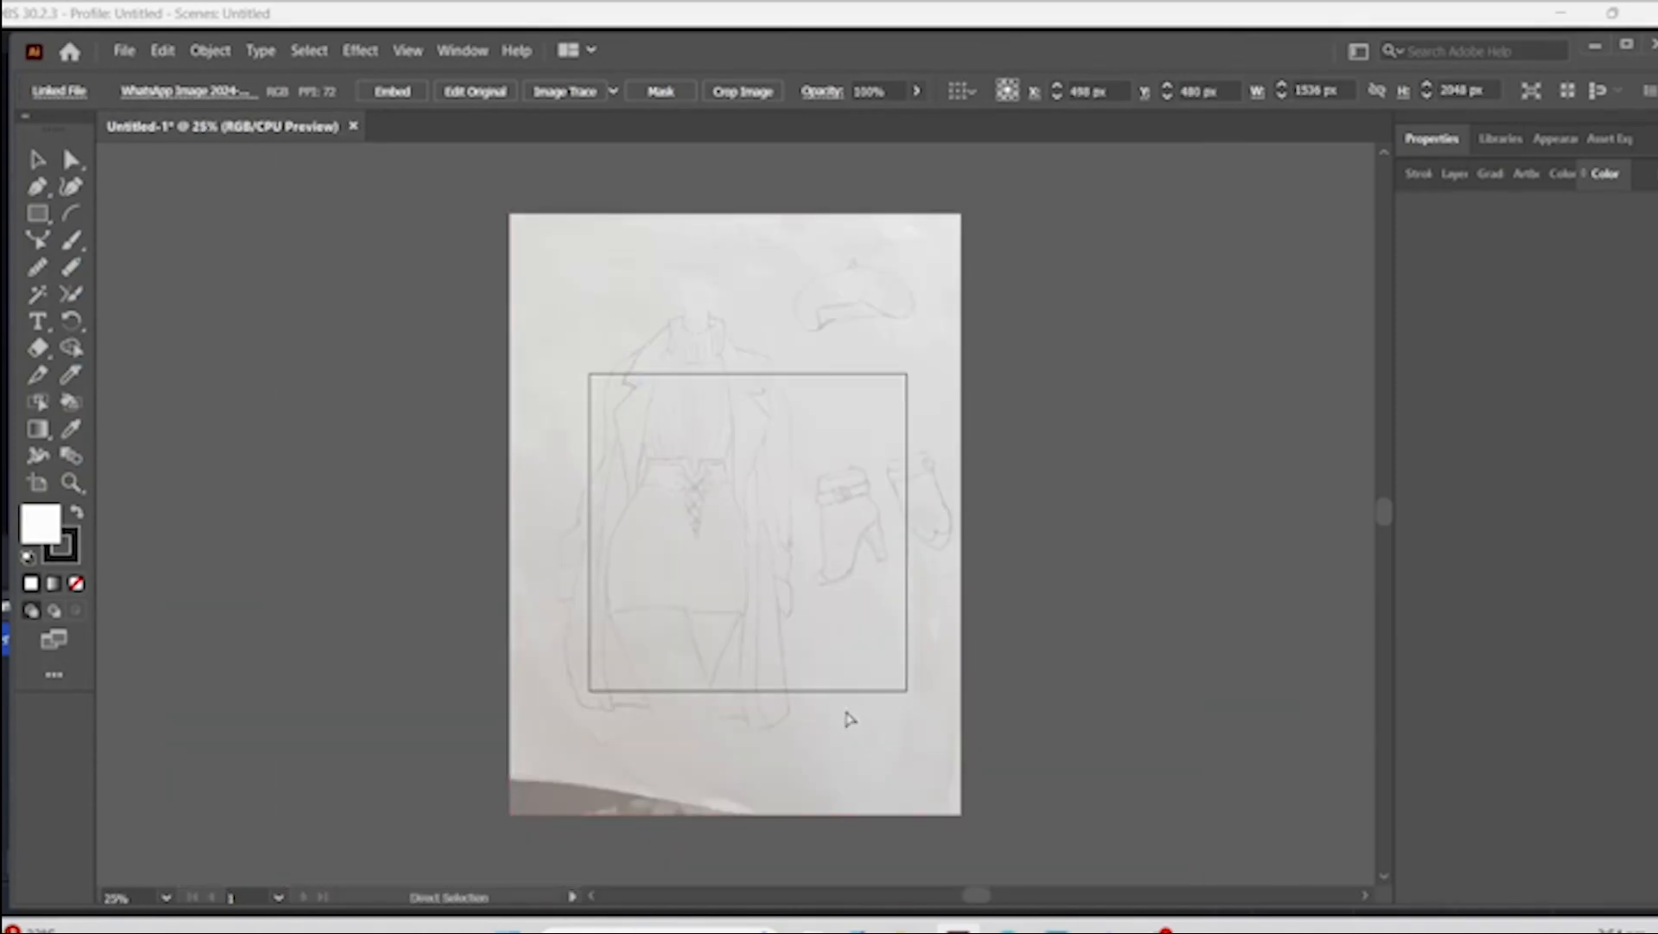
{"action": "key", "text": "ctrl+plus"}
{"action": "scroll", "coordinate": [877, 765], "scroll_direction": "up", "scroll_amount": 5}
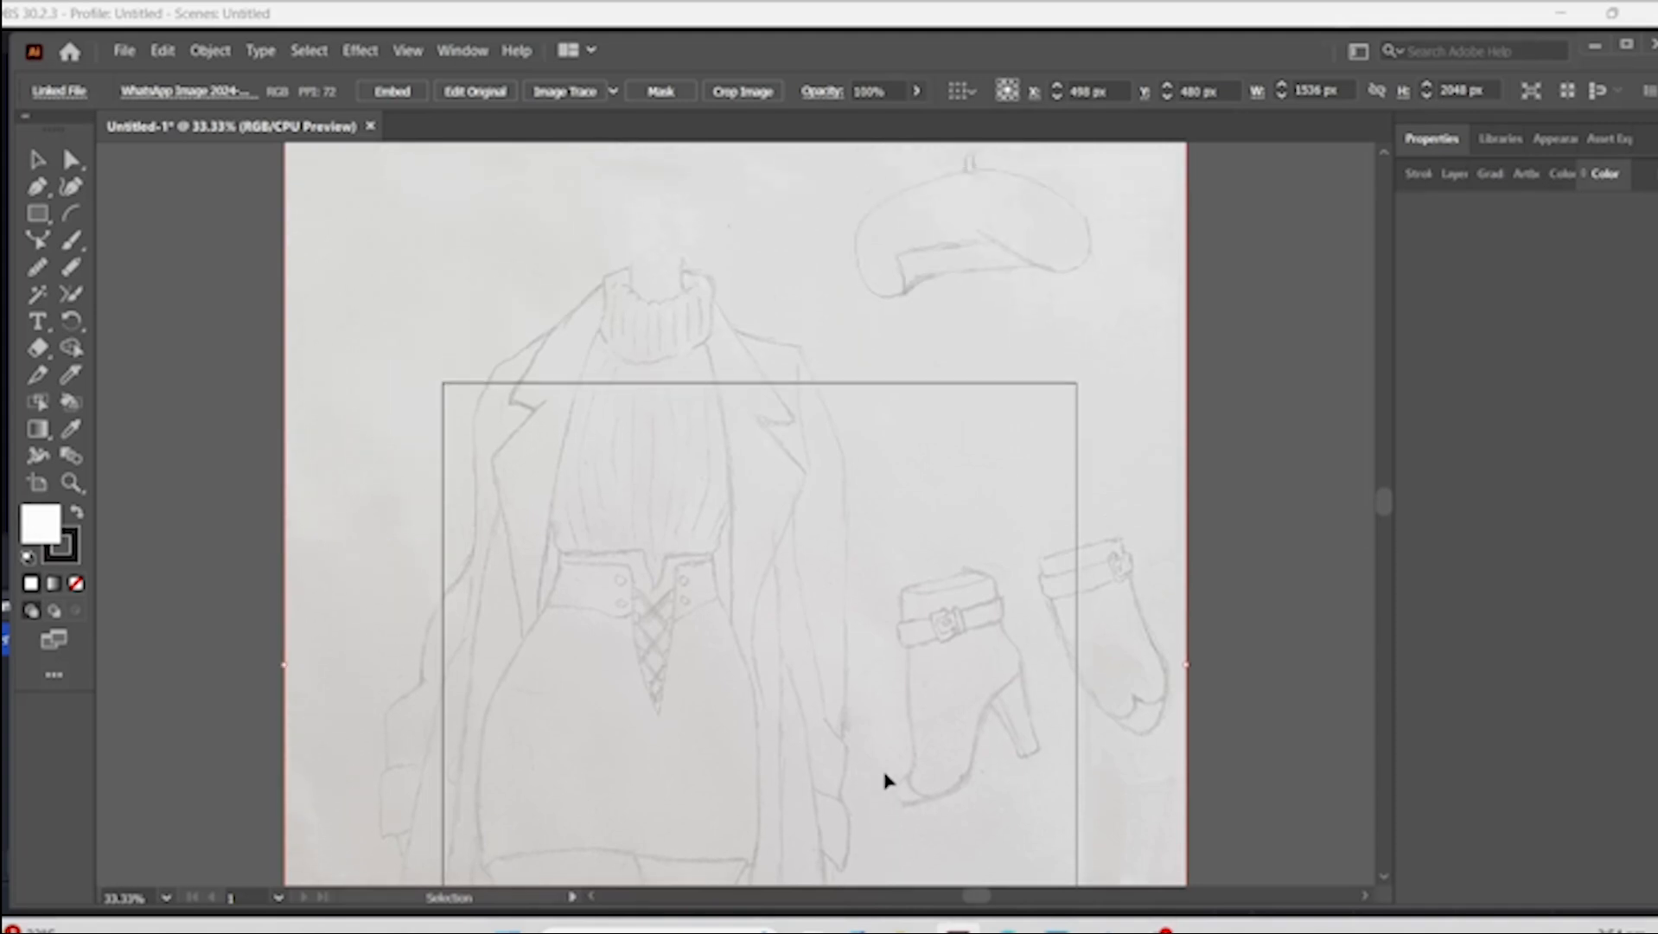
- Trace the lower right edge of the beret with the Pencil tool and give the path a 2 pt stroke
{"action": "left_click_drag", "start_coordinate": [74, 245], "coordinate": [167, 292]}
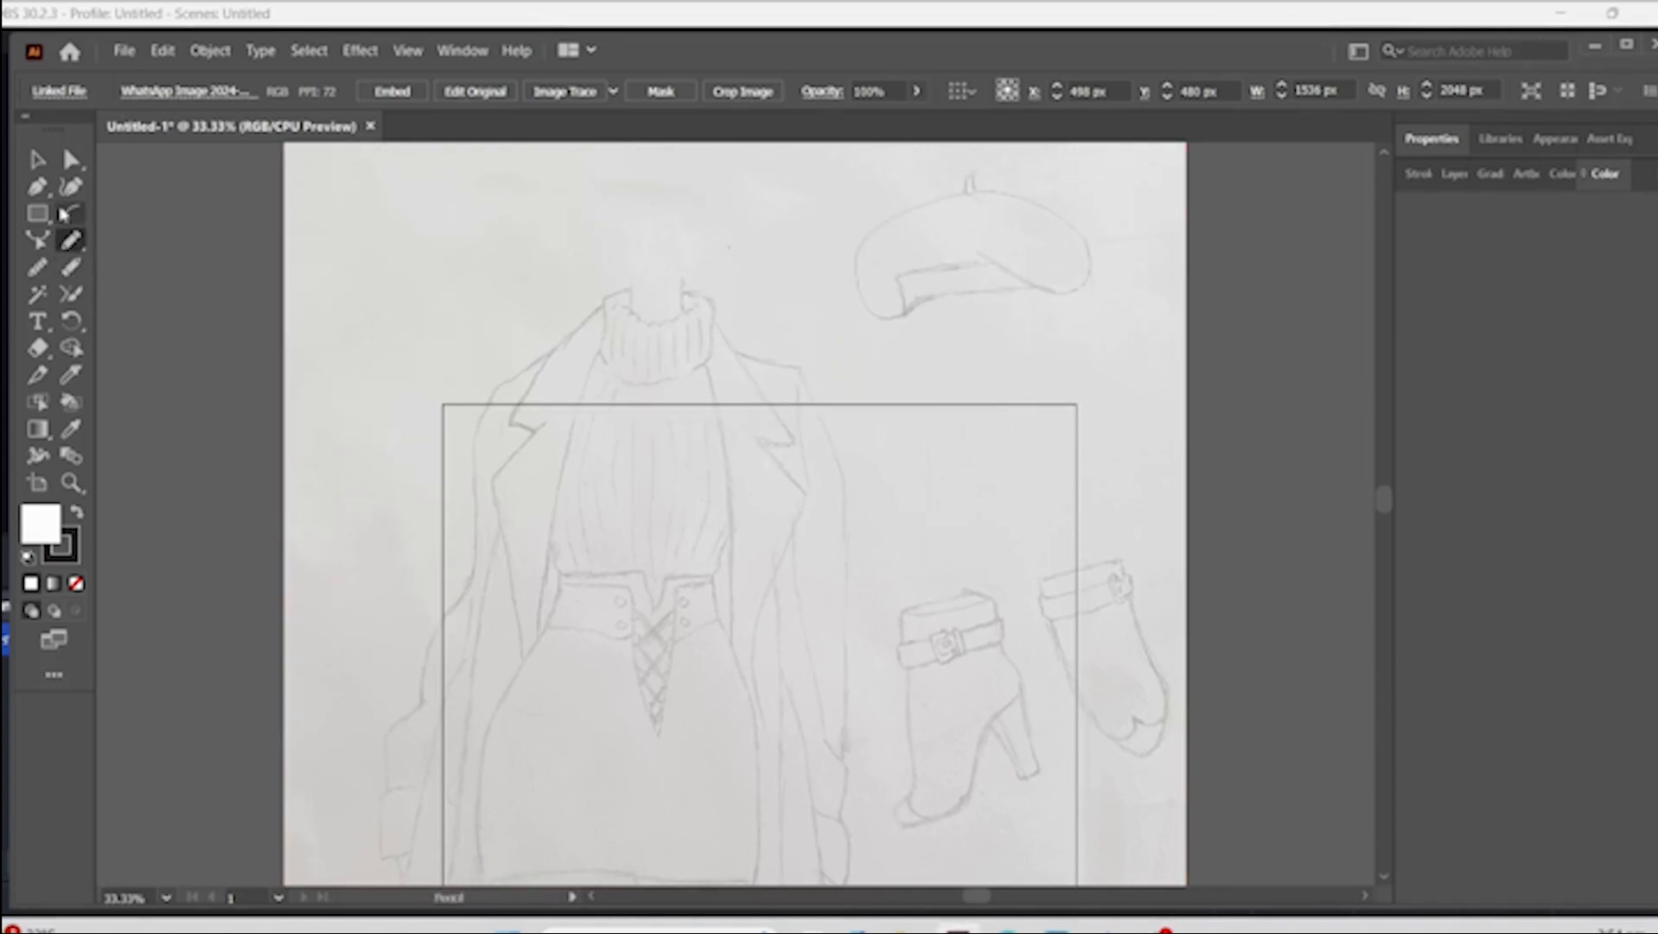
{"action": "mouse_move", "coordinate": [1018, 271]}
{"action": "left_mouse_down"}
{"action": "mouse_move", "coordinate": [1055, 288]}
{"action": "mouse_move", "coordinate": [1087, 276]}
{"action": "mouse_move", "coordinate": [1082, 235]}
{"action": "left_mouse_up"}
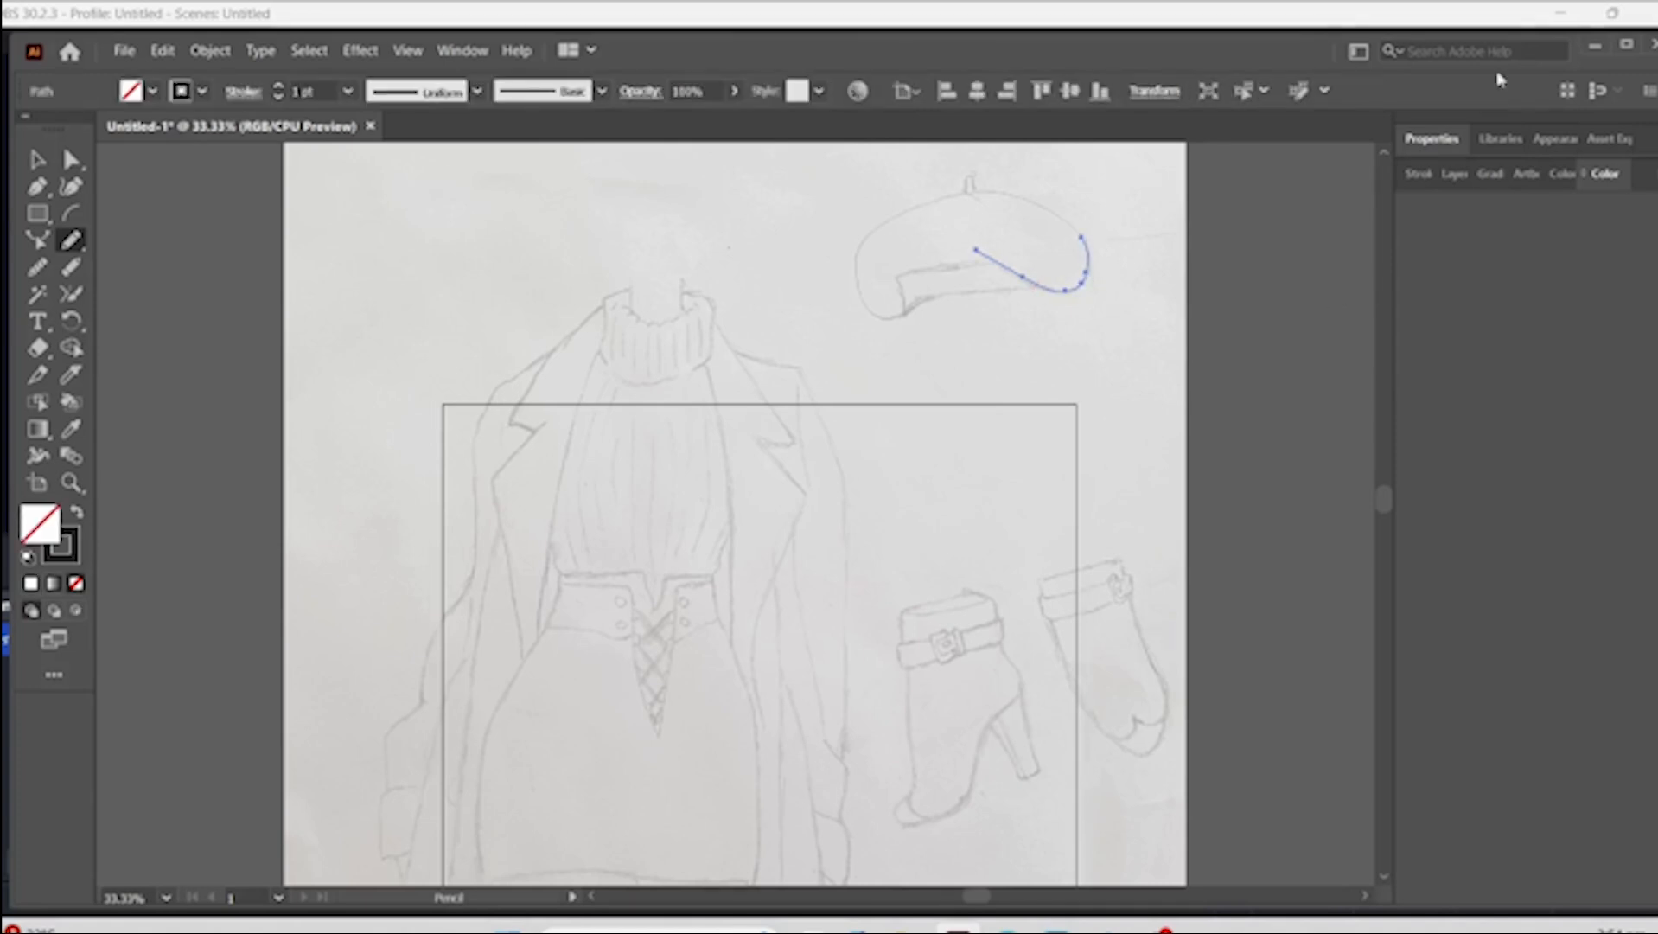
{"action": "key", "text": "ctrl+equal"}
{"action": "key", "text": "ctrl+equal"}
{"action": "key", "text": "ctrl+equal"}
{"action": "key", "text": "ctrl+equal"}
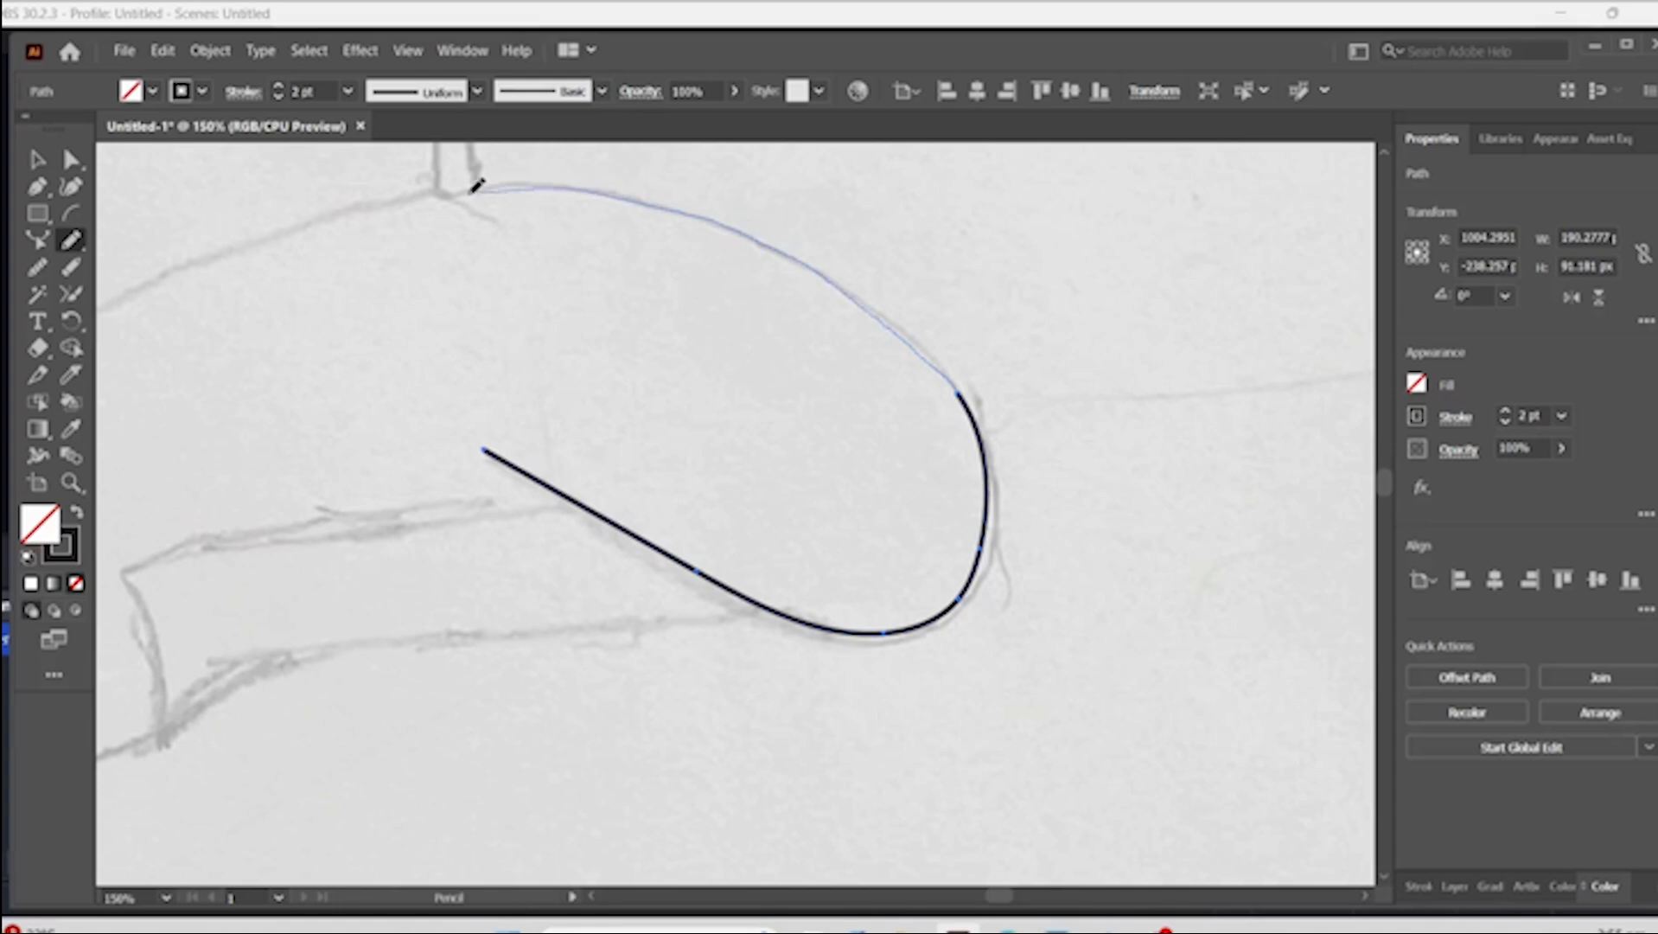
- Trace the rest of the beret's crown and its left side down to the brim with the Pencil tool
{"action": "left_click_drag", "start_coordinate": [473, 192], "coordinate": [400, 217]}
{"action": "scroll", "coordinate": [726, 332], "scroll_direction": "left", "scroll_amount": 3}
{"action": "left_click_drag", "start_coordinate": [721, 208], "coordinate": [662, 188]}
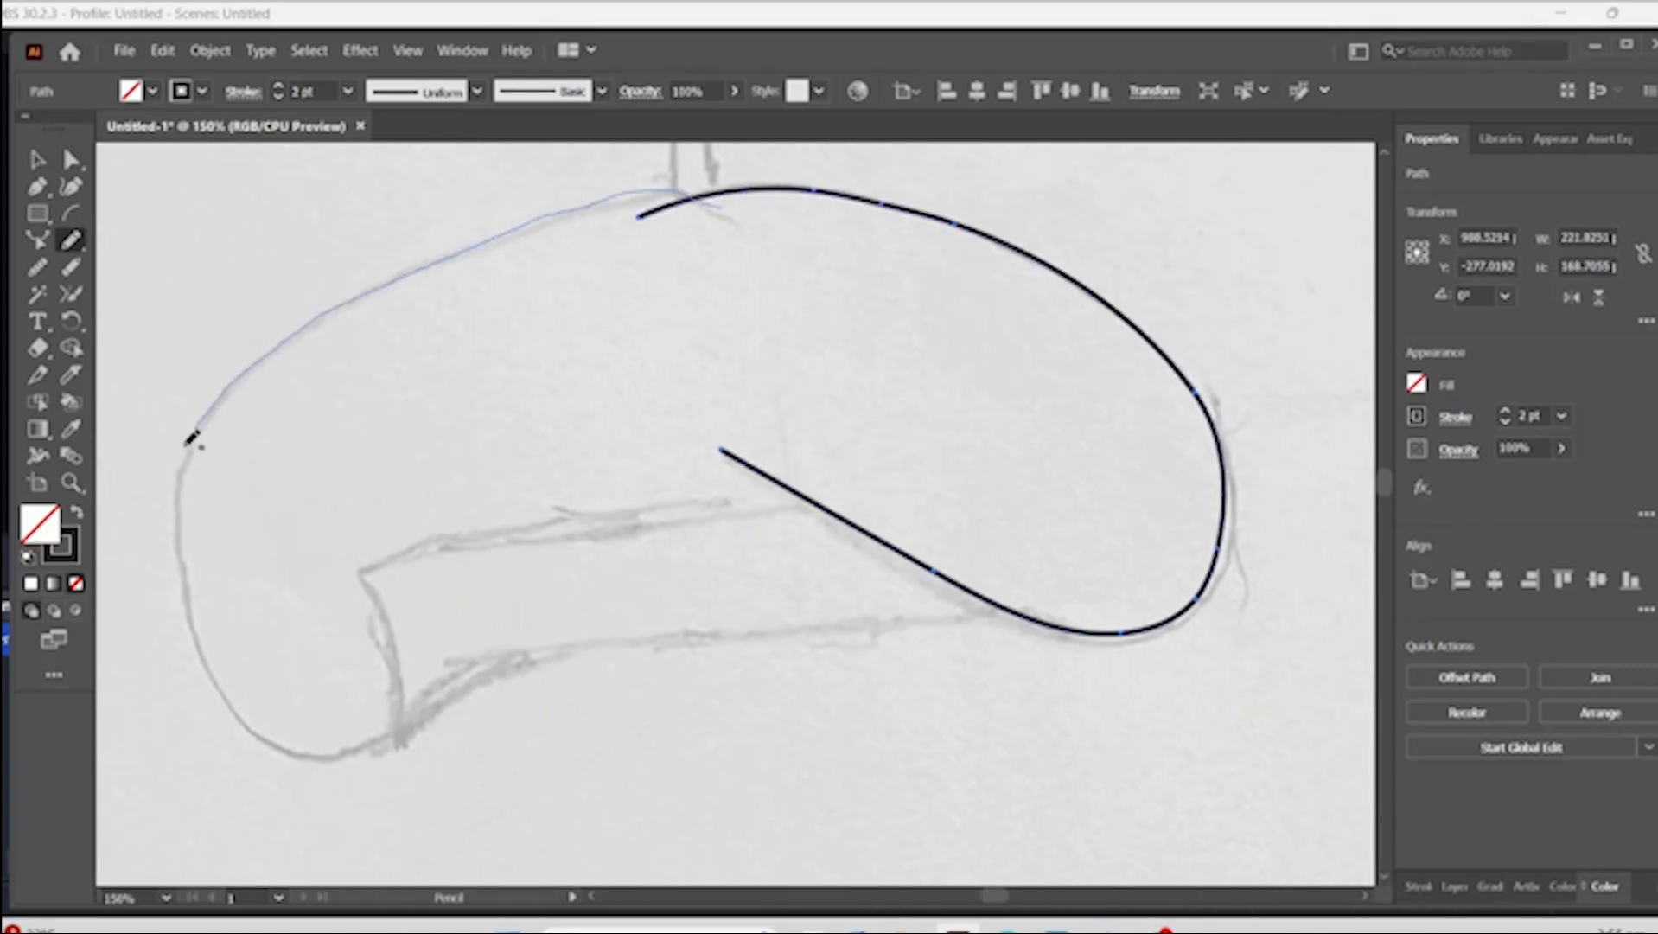
{"action": "left_click_drag", "start_coordinate": [337, 742], "coordinate": [401, 749]}
- Draw a long, narrow rectangle for the beret's band and position it over the sketched opening
{"action": "left_click", "coordinate": [38, 212]}
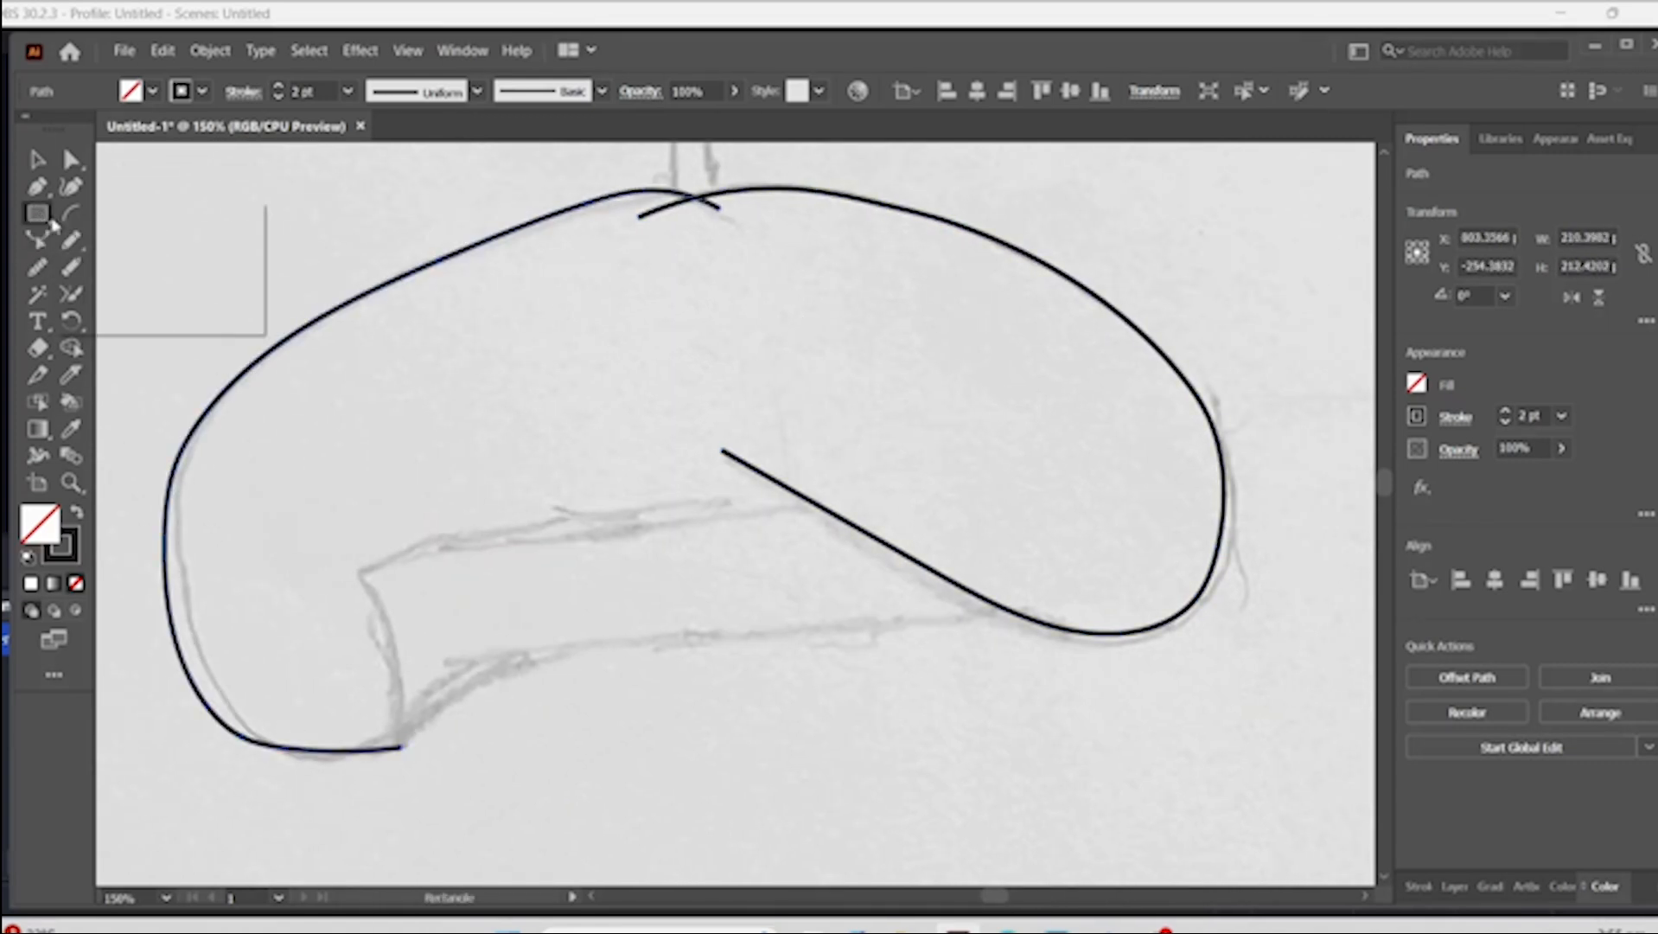
{"action": "mouse_move", "coordinate": [356, 562]}
{"action": "left_mouse_down"}
{"action": "mouse_move", "coordinate": [478, 737]}
{"action": "mouse_move", "coordinate": [1052, 666]}
{"action": "left_mouse_up"}
{"action": "left_click_drag", "start_coordinate": [703, 592], "coordinate": [699, 578]}
- Move the lower anchor points of the beret's left path upward so its end meets the band rectangle
{"action": "key", "text": "v"}
{"action": "left_click", "coordinate": [307, 760]}
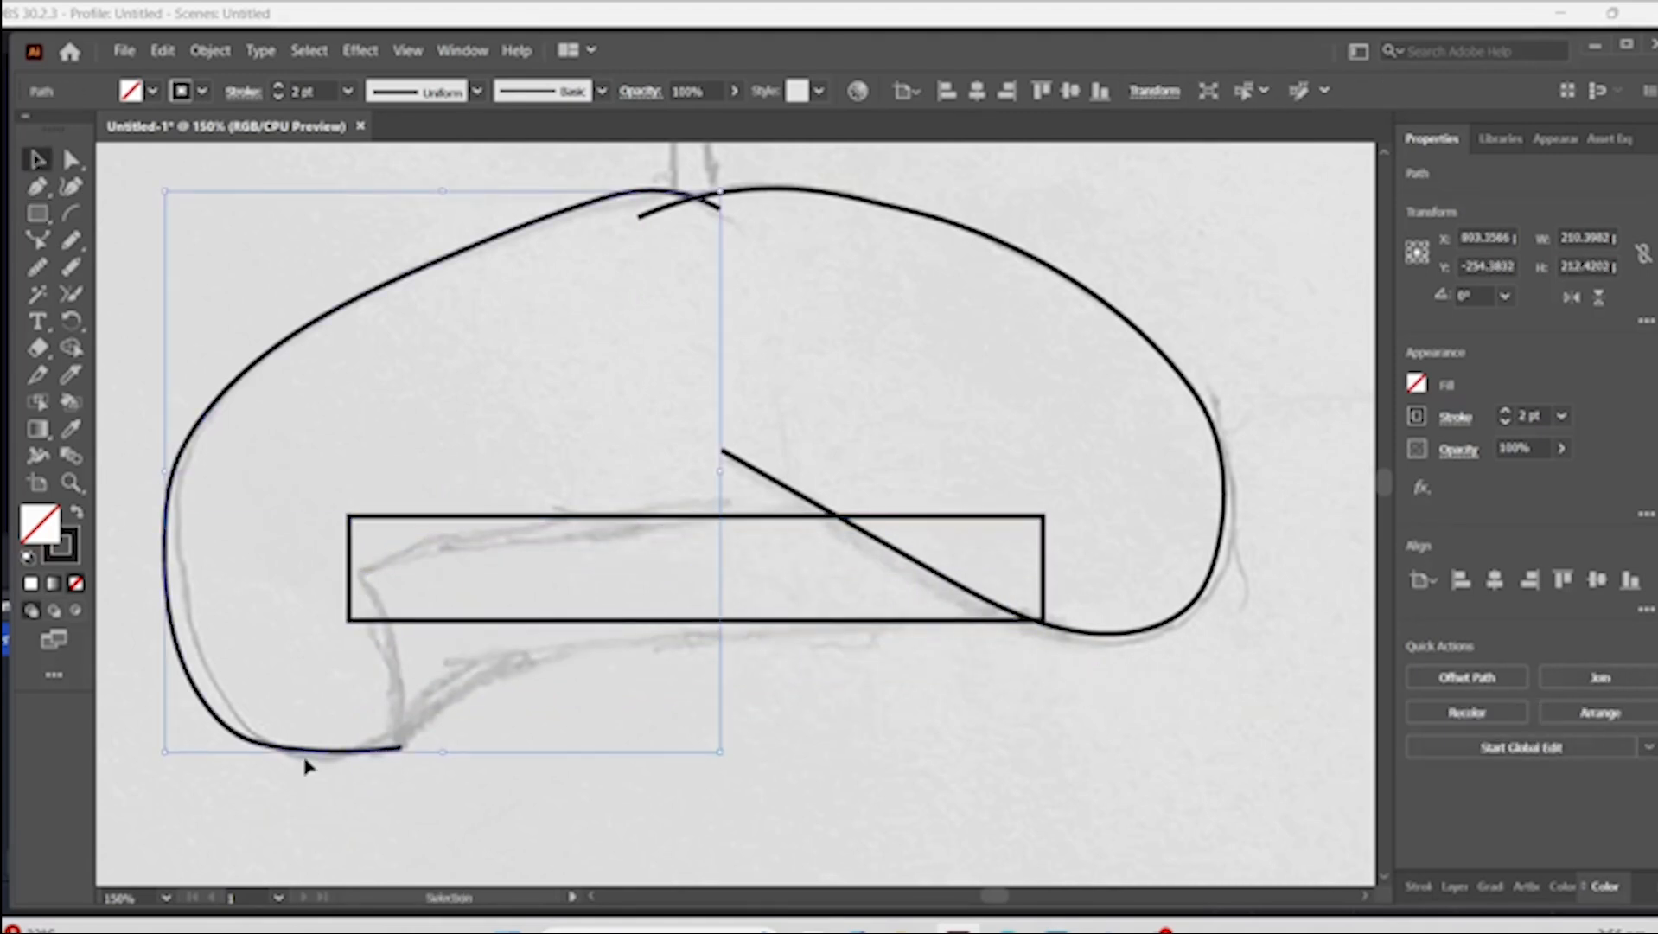
{"action": "left_click", "coordinate": [69, 159]}
{"action": "left_click_drag", "start_coordinate": [400, 747], "coordinate": [400, 609]}
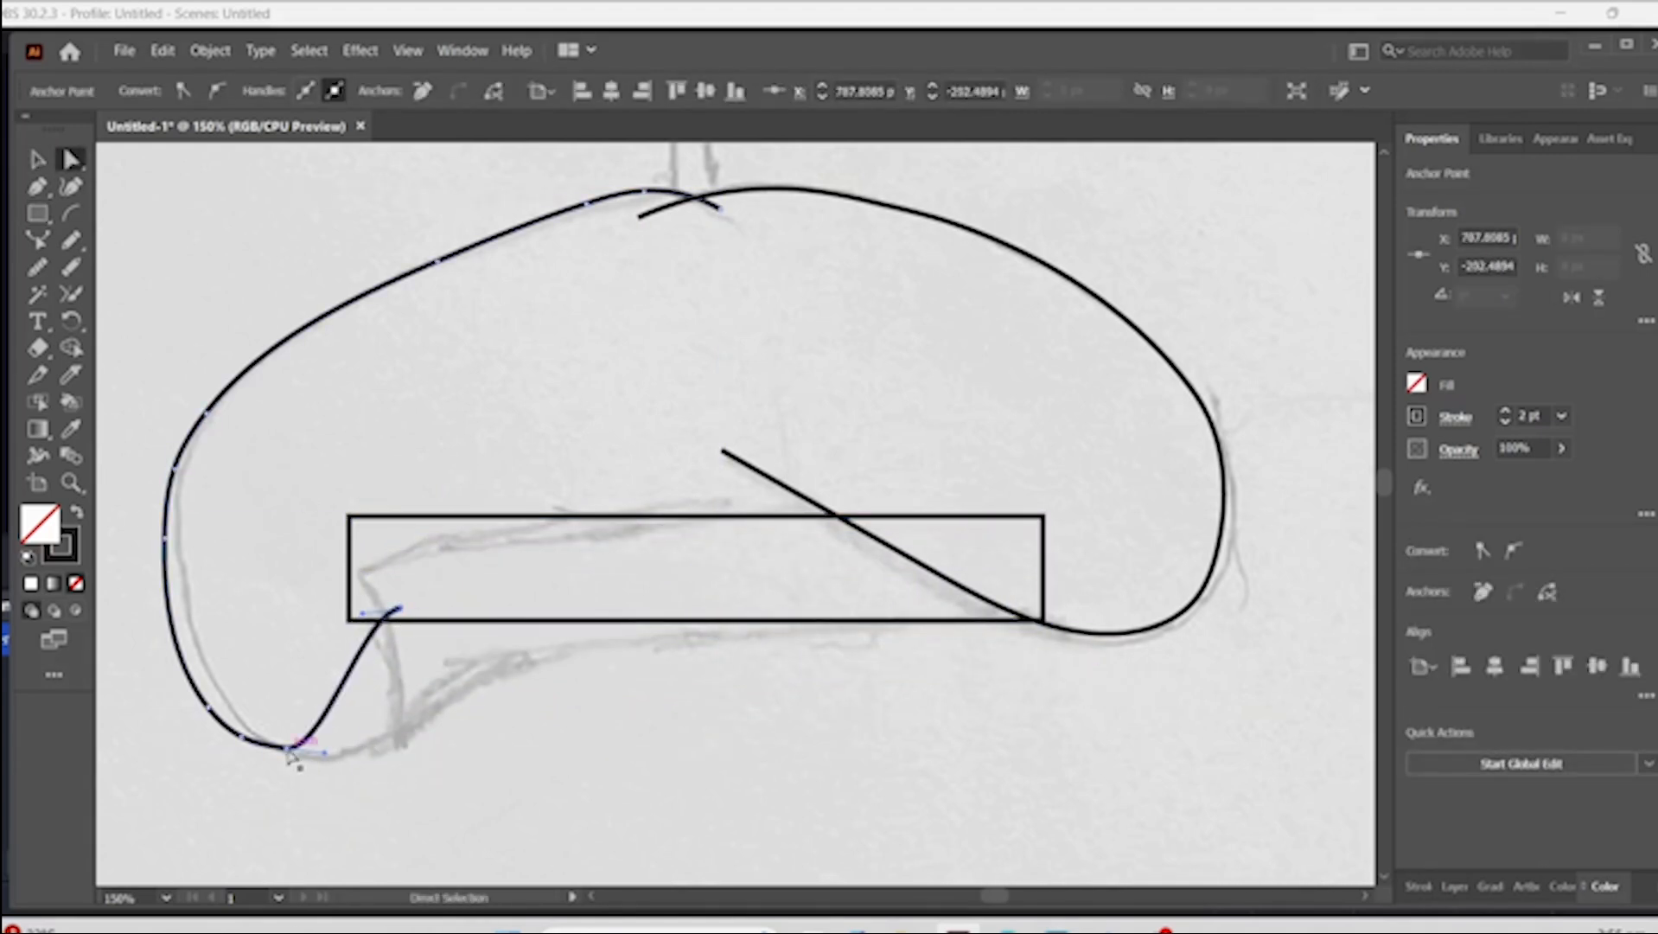
{"action": "left_click_drag", "start_coordinate": [288, 749], "coordinate": [305, 679]}
{"action": "left_click_drag", "start_coordinate": [244, 738], "coordinate": [208, 651]}
- Smooth the lower left curve of the beret with the Smooth tool
{"action": "left_click", "coordinate": [37, 267]}
{"action": "mouse_move", "coordinate": [166, 529]}
{"action": "left_mouse_down"}
{"action": "mouse_move", "coordinate": [274, 688]}
{"action": "mouse_move", "coordinate": [338, 672]}
{"action": "left_mouse_up"}
{"action": "left_click_drag", "start_coordinate": [333, 673], "coordinate": [170, 486]}
- Draw a small upright rectangle about 15 by 39 px for the stem on top of the beret
{"action": "scroll", "coordinate": [470, 276], "scroll_direction": "up", "scroll_amount": 1}
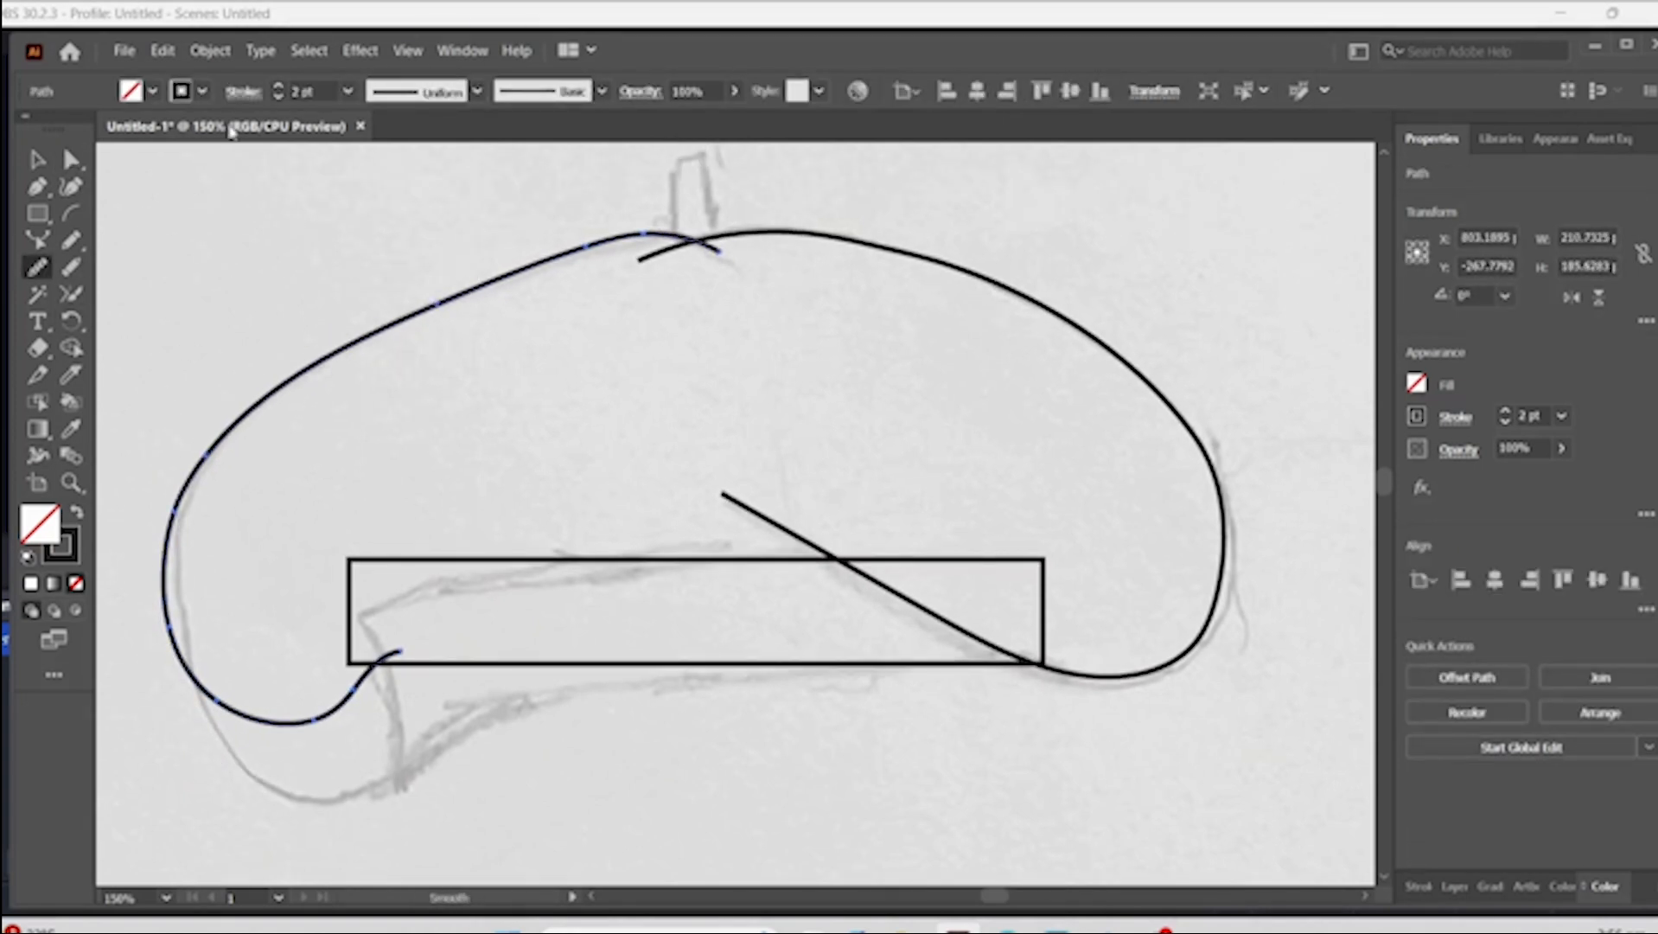
{"action": "left_click", "coordinate": [37, 213]}
{"action": "scroll", "coordinate": [674, 190], "scroll_direction": "up", "scroll_amount": 1}
{"action": "left_click_drag", "start_coordinate": [671, 175], "coordinate": [710, 277]}
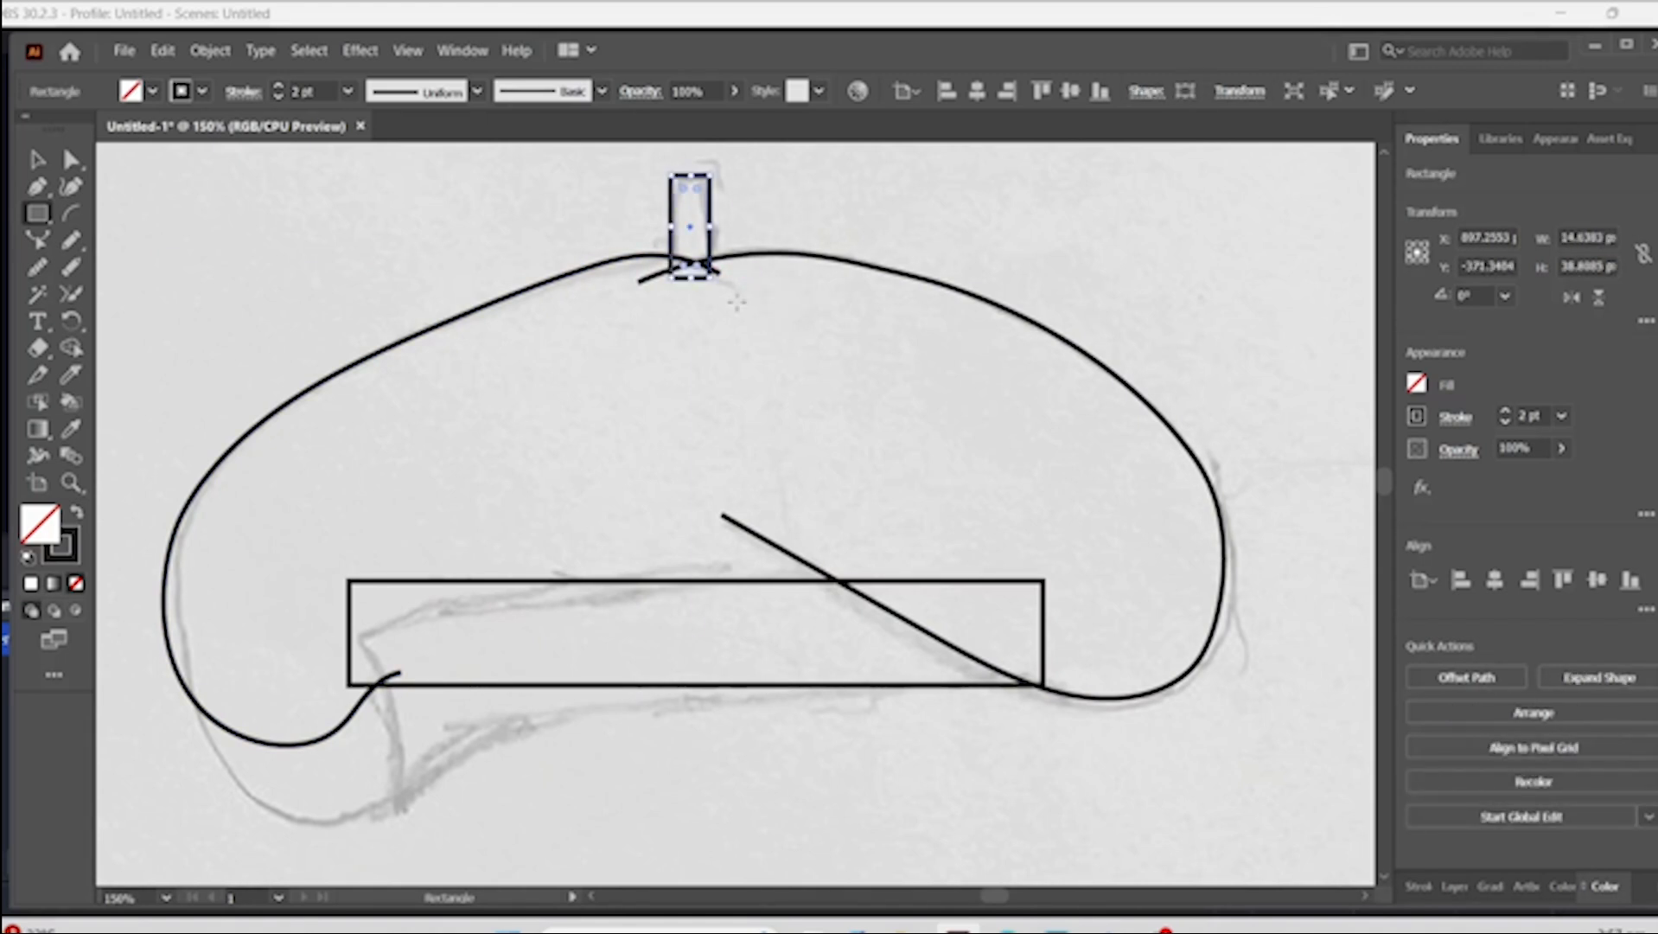
- Trace the heeled boot's cuff top, back edge and heel with the Pencil tool
{"action": "key", "text": "ctrl+minus"}
{"action": "scroll", "coordinate": [826, 586], "scroll_direction": "down", "scroll_amount": 10}
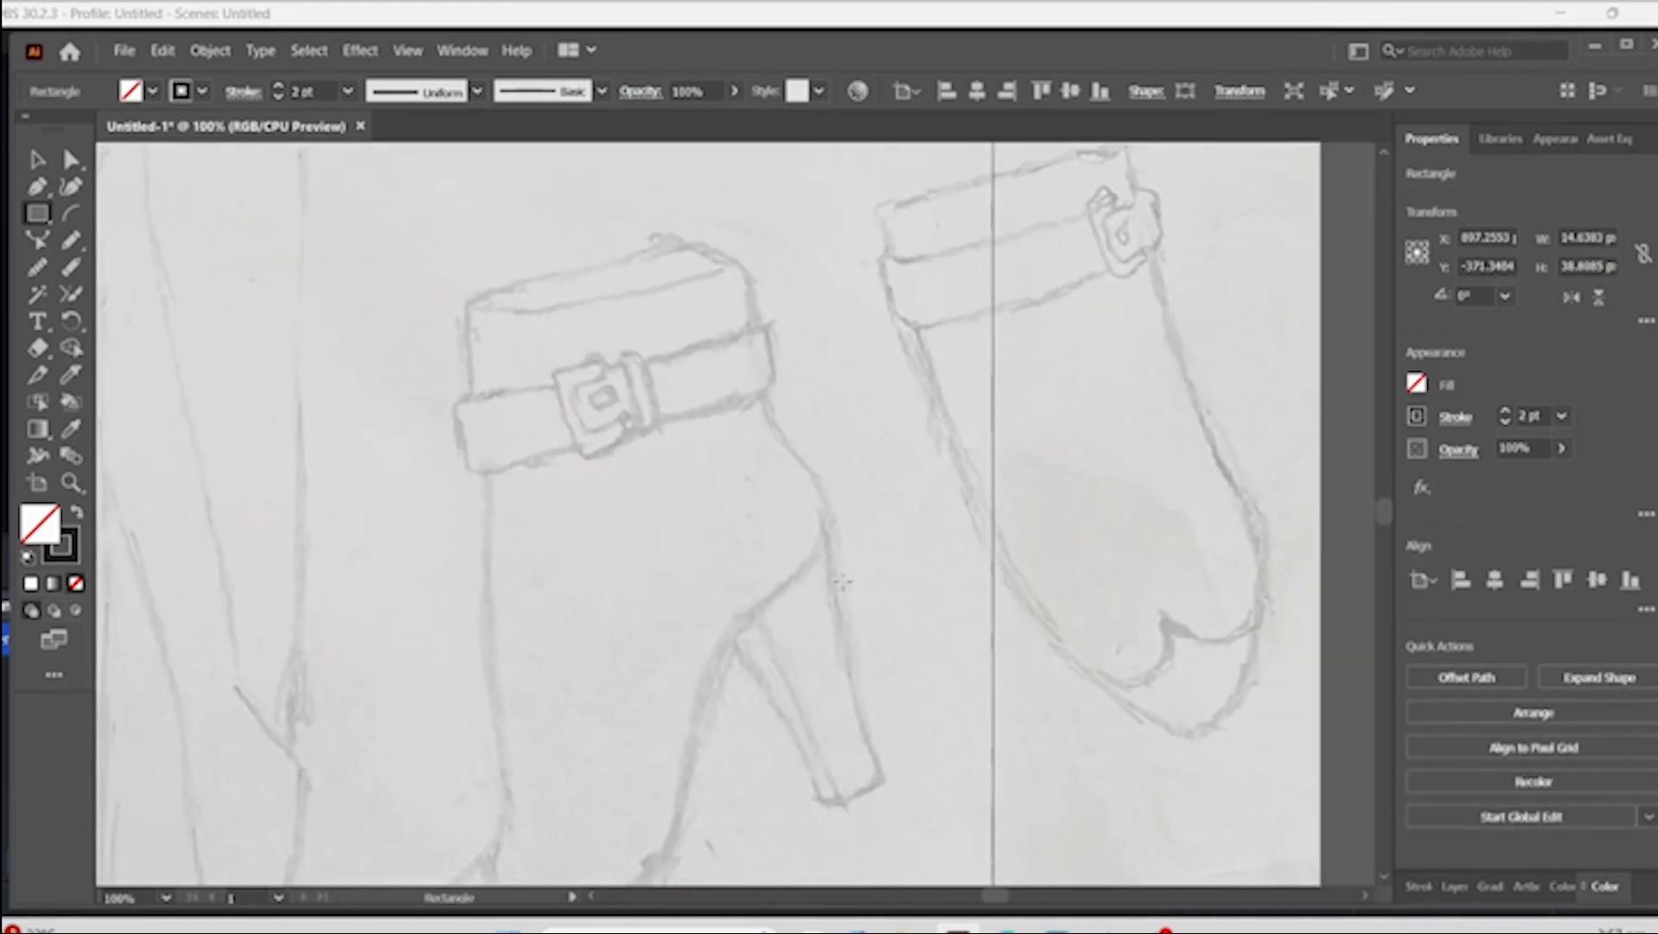
{"action": "left_click", "coordinate": [73, 241]}
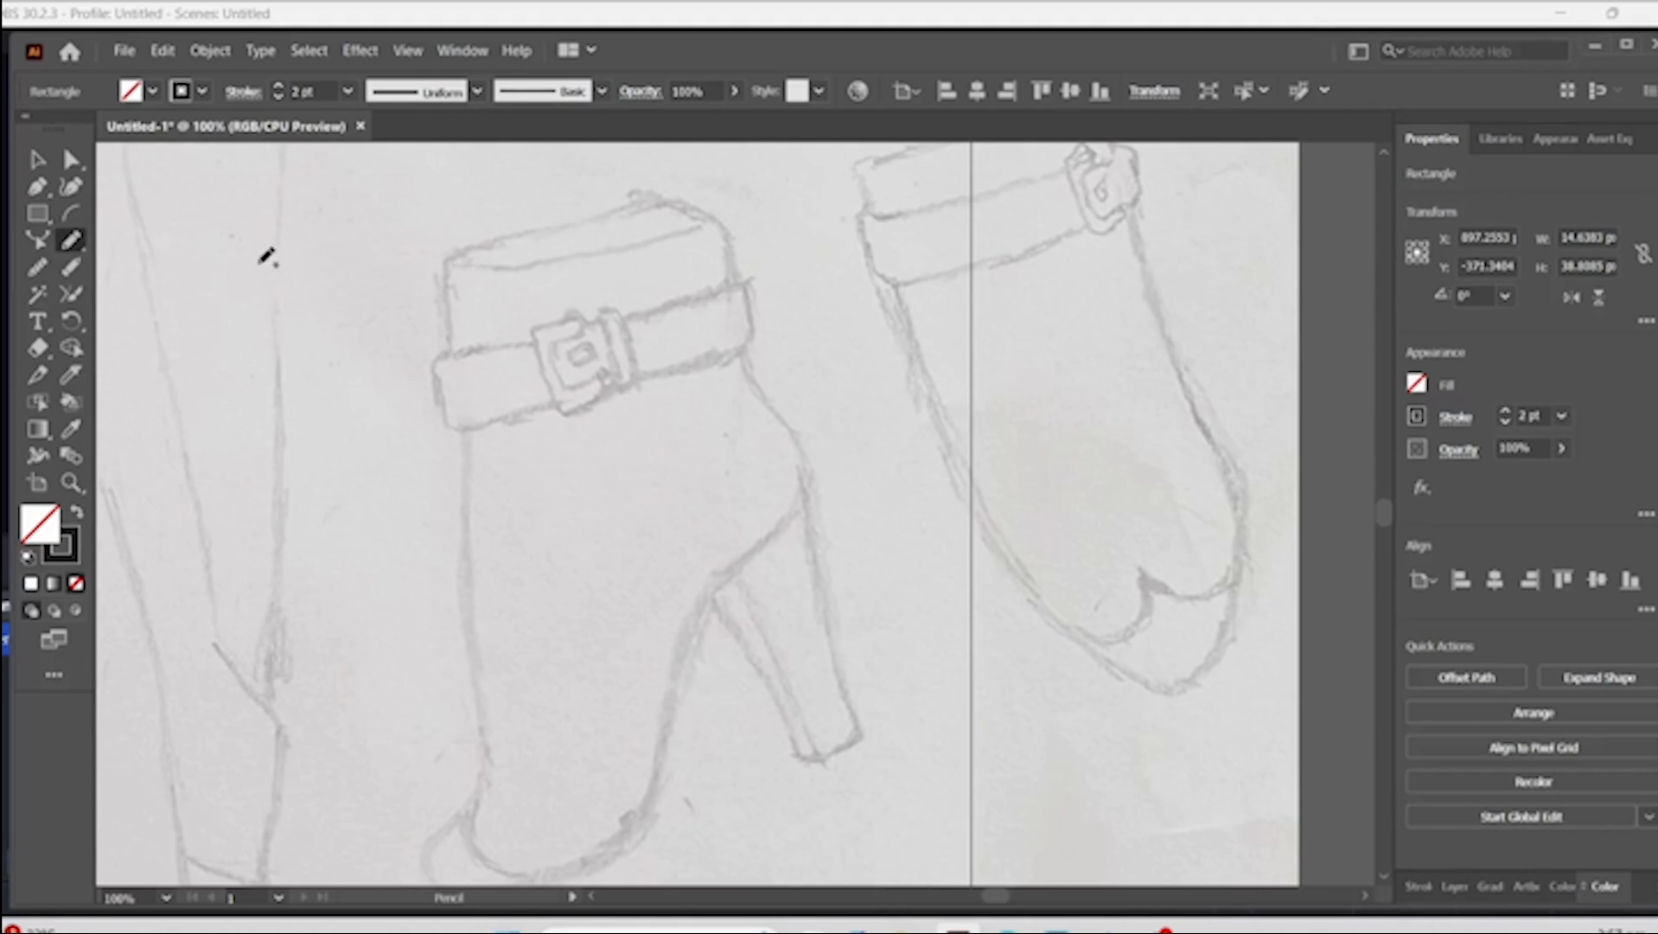
{"action": "scroll", "coordinate": [745, 357], "scroll_direction": "up", "scroll_amount": 3}
{"action": "scroll", "coordinate": [745, 357], "scroll_direction": "down", "scroll_amount": 2}
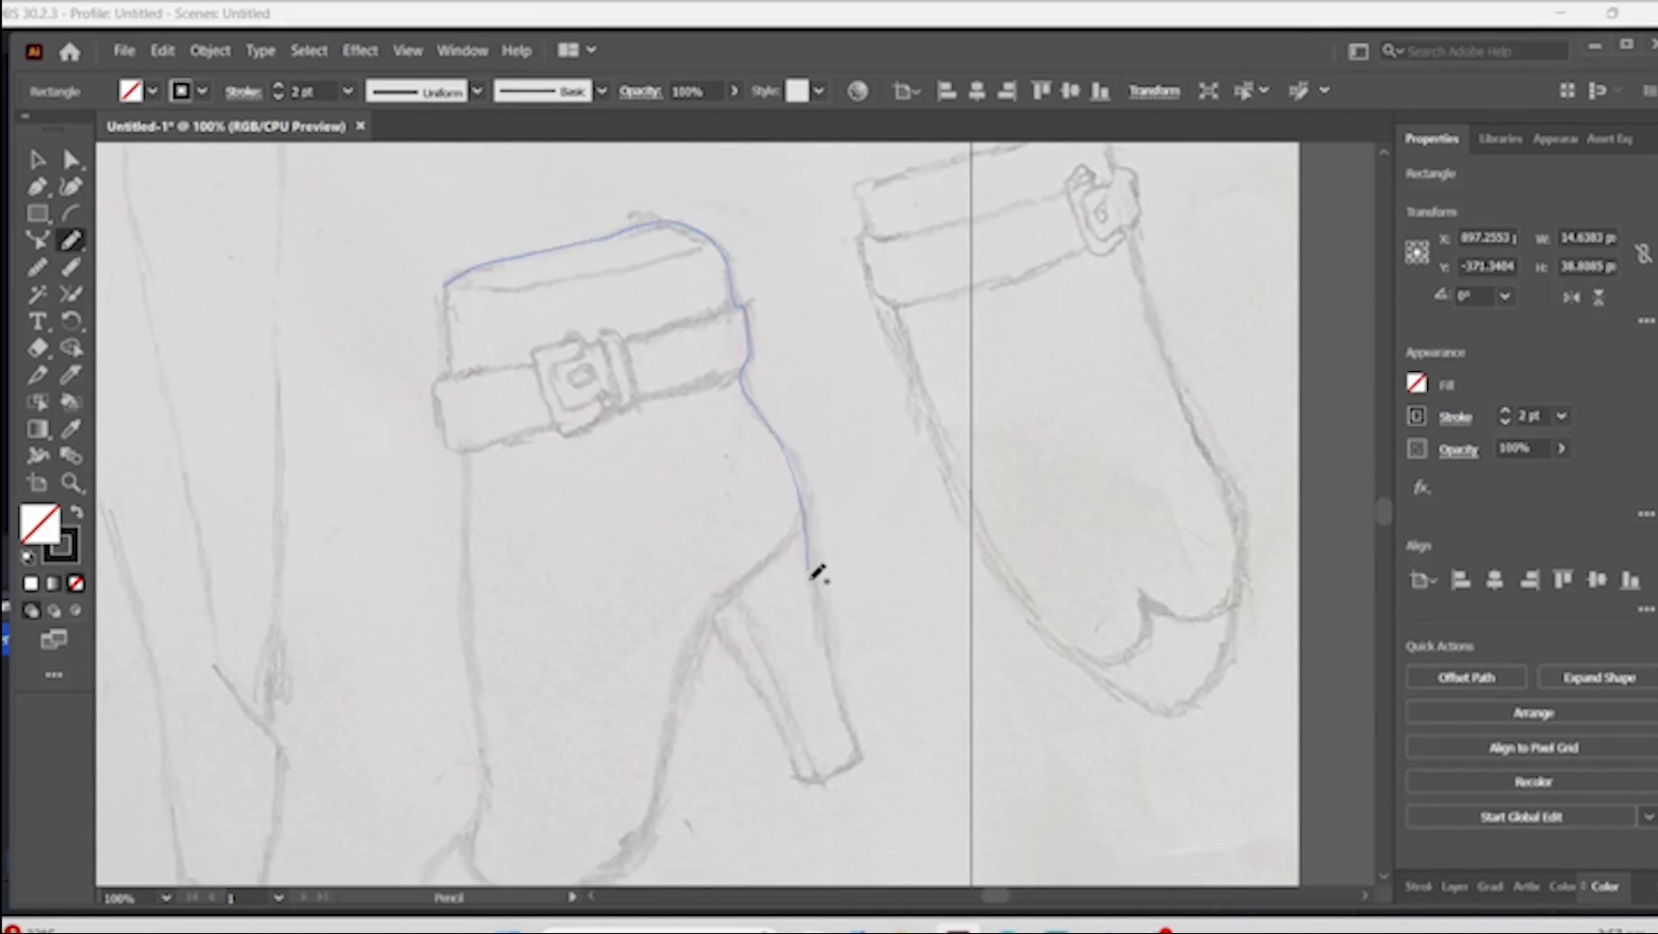
{"action": "left_click_drag", "start_coordinate": [861, 742], "coordinate": [861, 744]}
{"action": "scroll", "coordinate": [1023, 612], "scroll_direction": "down", "scroll_amount": 2}
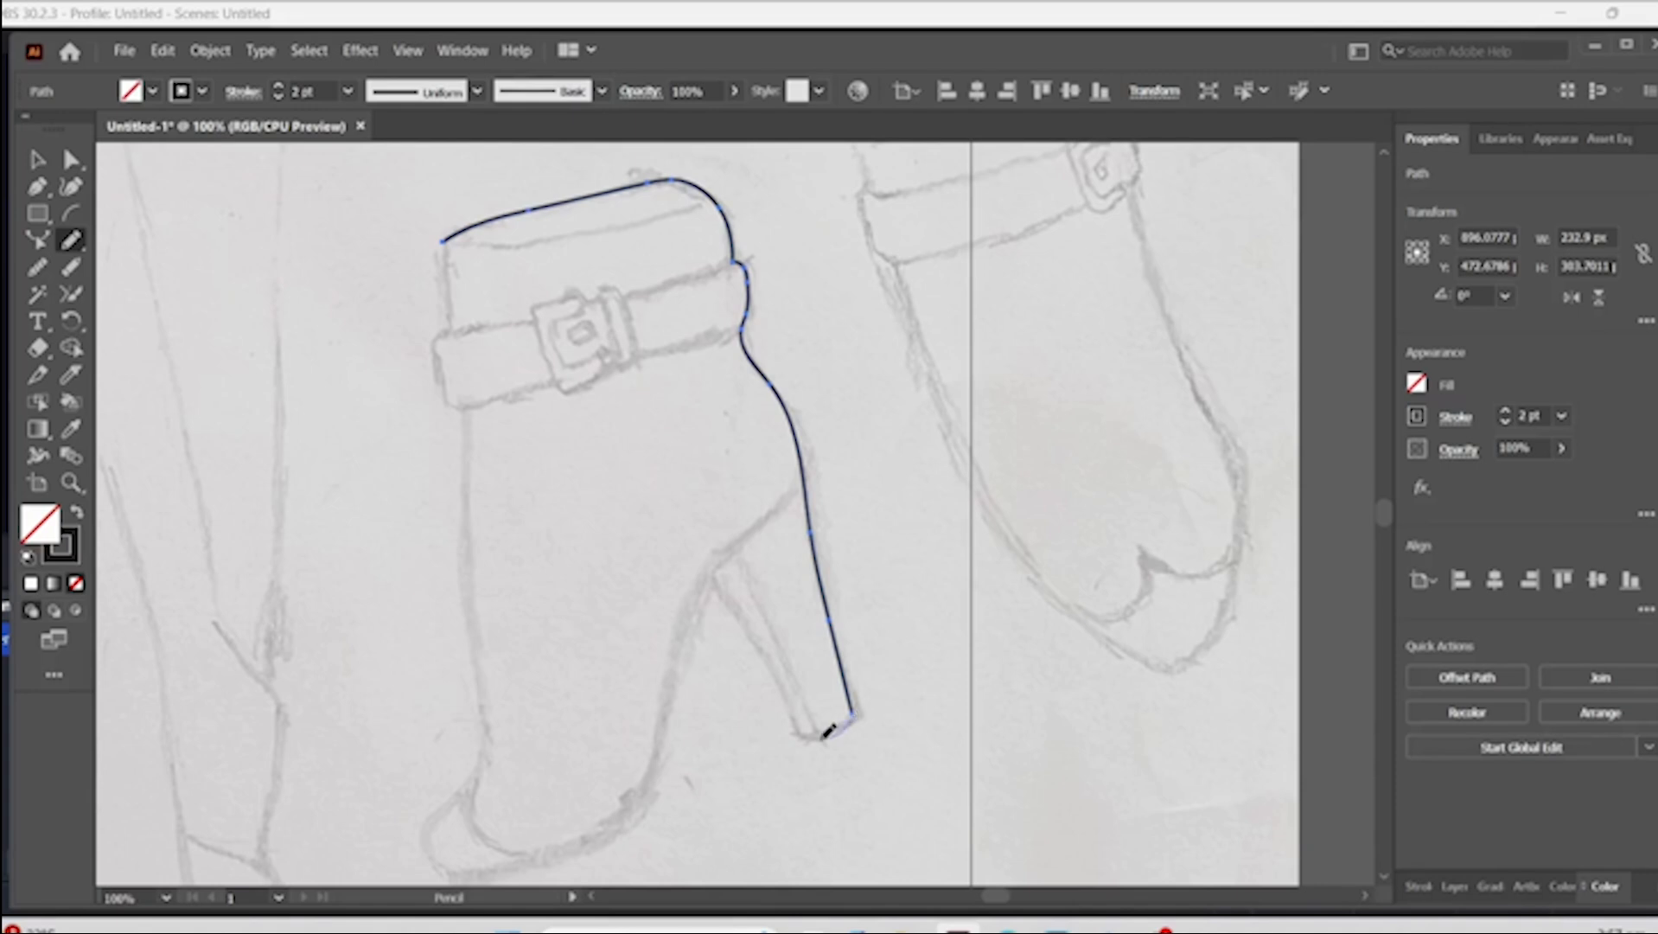
{"action": "left_click_drag", "start_coordinate": [765, 661], "coordinate": [702, 552]}
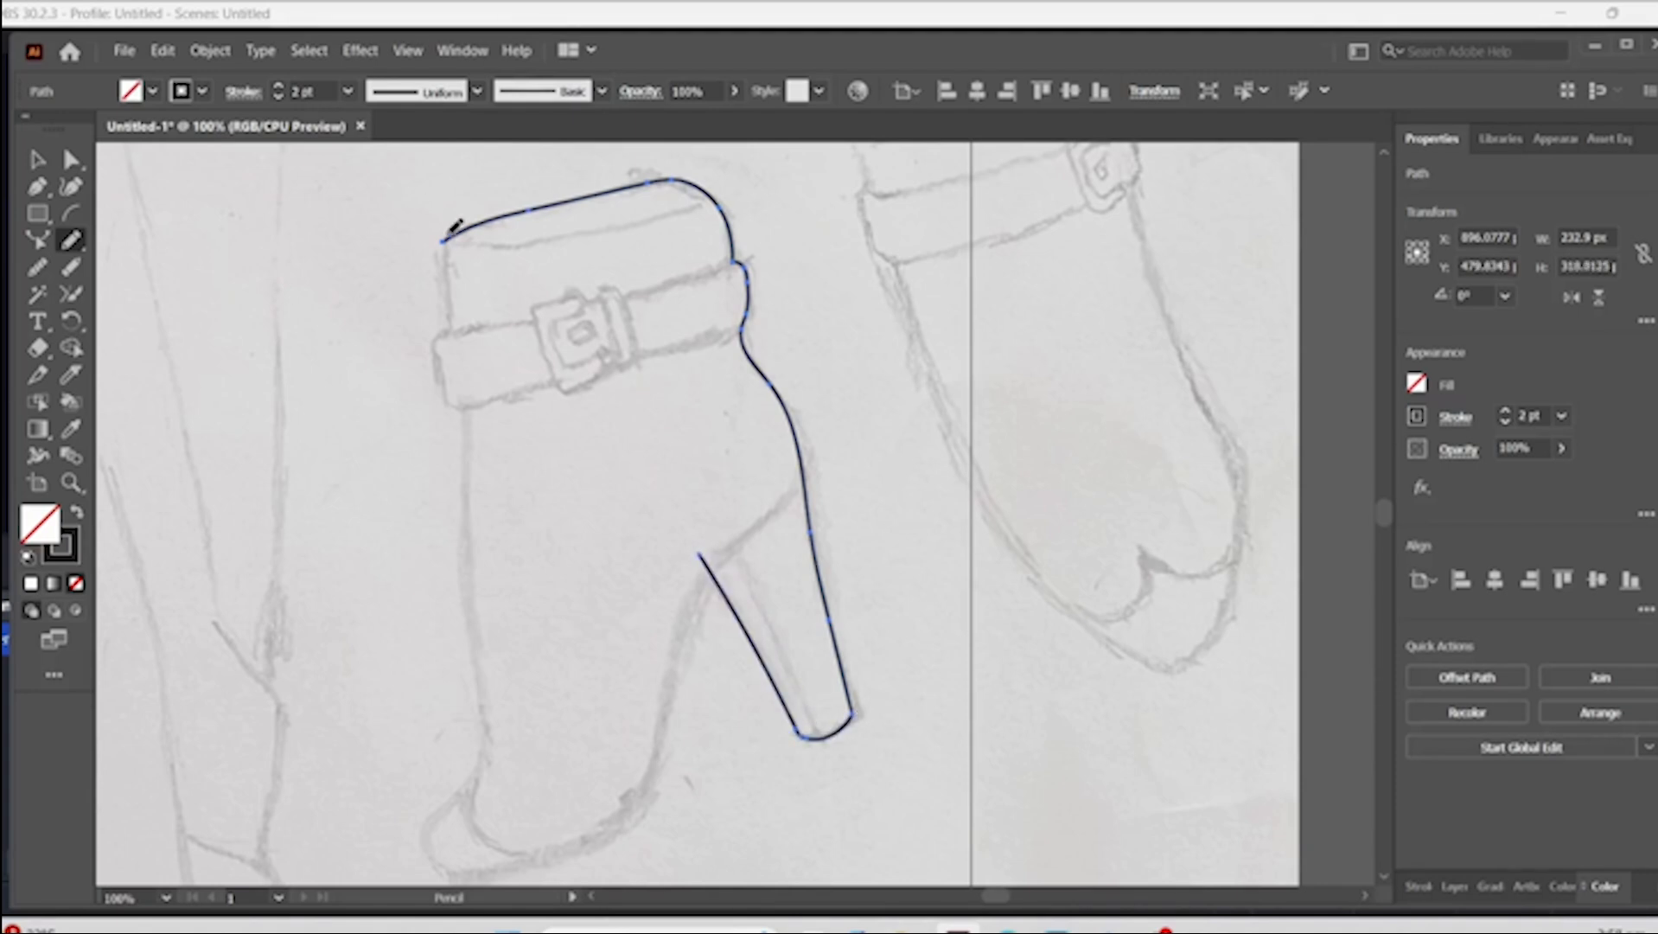
- Trace the heeled boot's front edge, toe and sole up to the back of the heel
{"action": "left_click_drag", "start_coordinate": [438, 387], "coordinate": [461, 407]}
{"action": "scroll", "coordinate": [881, 566], "scroll_direction": "down", "scroll_amount": 8}
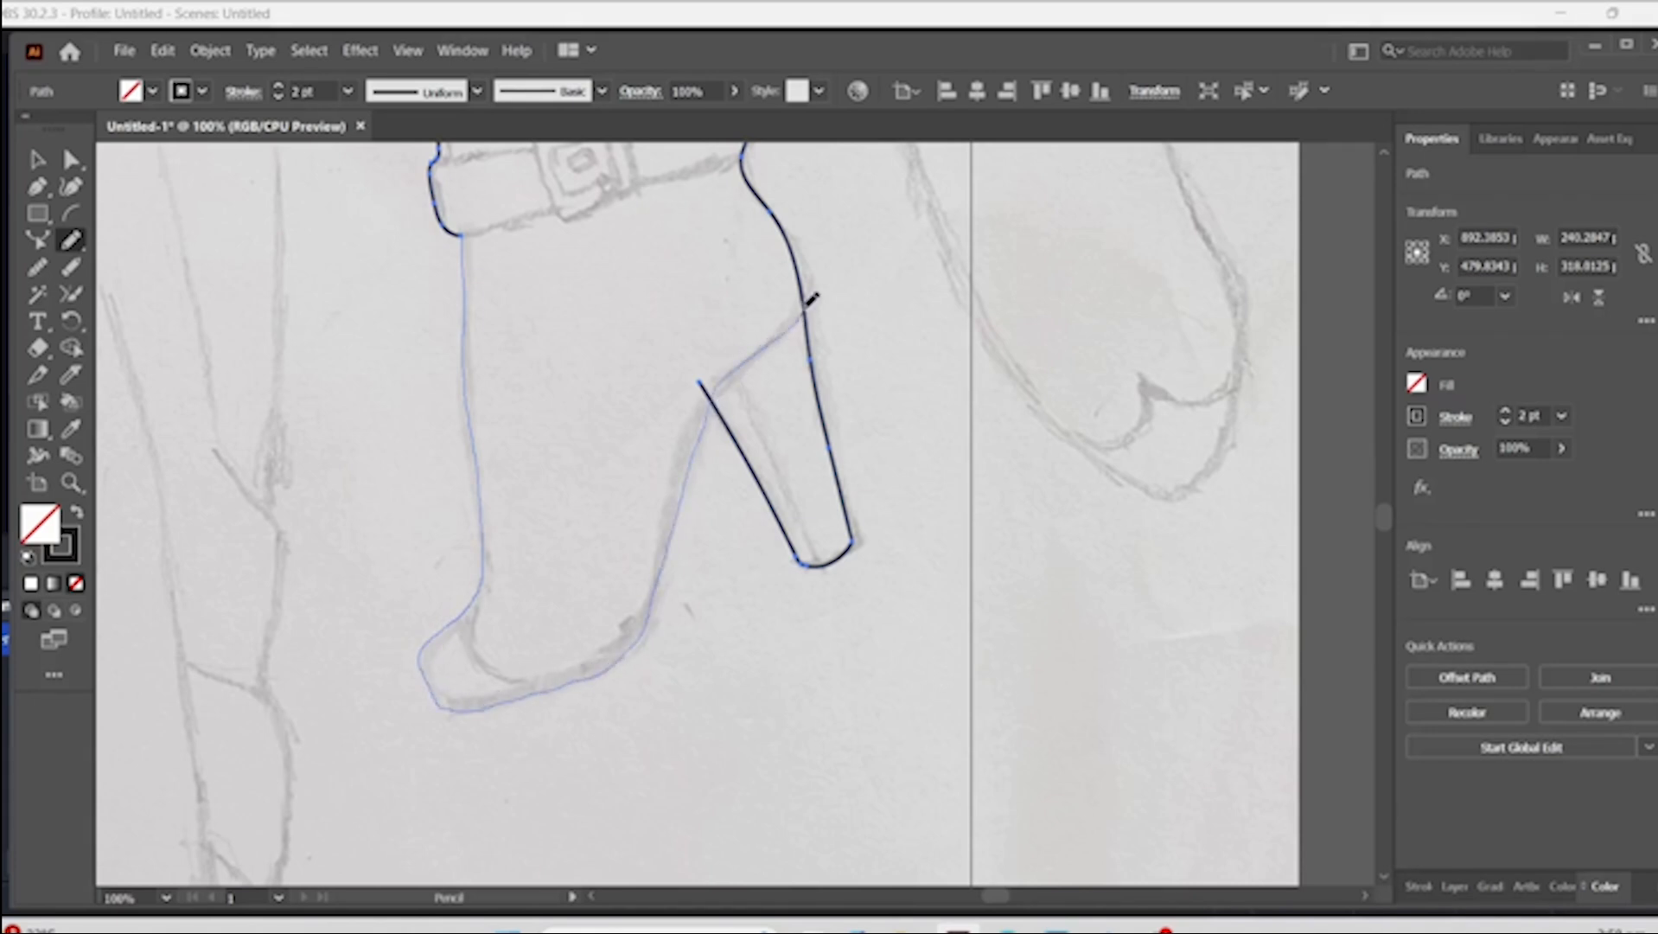
{"action": "left_click_drag", "start_coordinate": [811, 298], "coordinate": [813, 297]}
- Trace the buckle frame, its small inner piece and the strap loop on the heeled boot
{"action": "scroll", "coordinate": [864, 501], "scroll_direction": "up", "scroll_amount": 9}
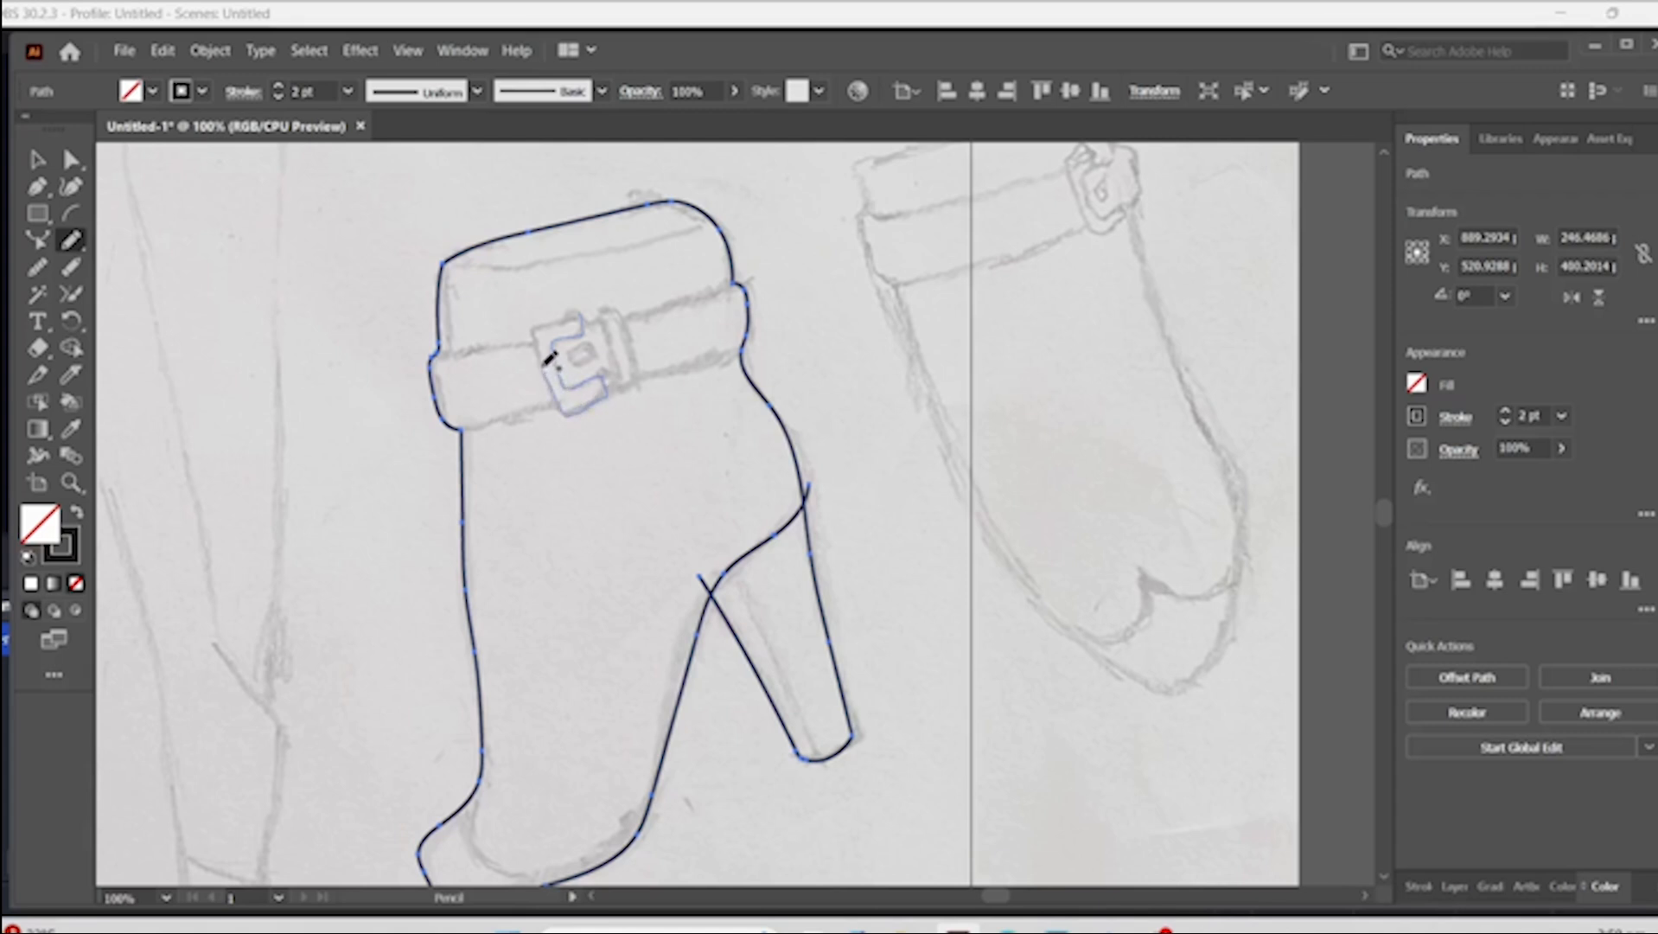
{"action": "mouse_move", "coordinate": [567, 313]}
{"action": "left_mouse_down"}
{"action": "mouse_move", "coordinate": [614, 331]}
{"action": "mouse_move", "coordinate": [603, 313]}
{"action": "mouse_move", "coordinate": [623, 382]}
{"action": "mouse_move", "coordinate": [642, 383]}
{"action": "mouse_move", "coordinate": [611, 305]}
{"action": "mouse_move", "coordinate": [626, 325]}
{"action": "mouse_move", "coordinate": [590, 350]}
{"action": "left_mouse_up"}
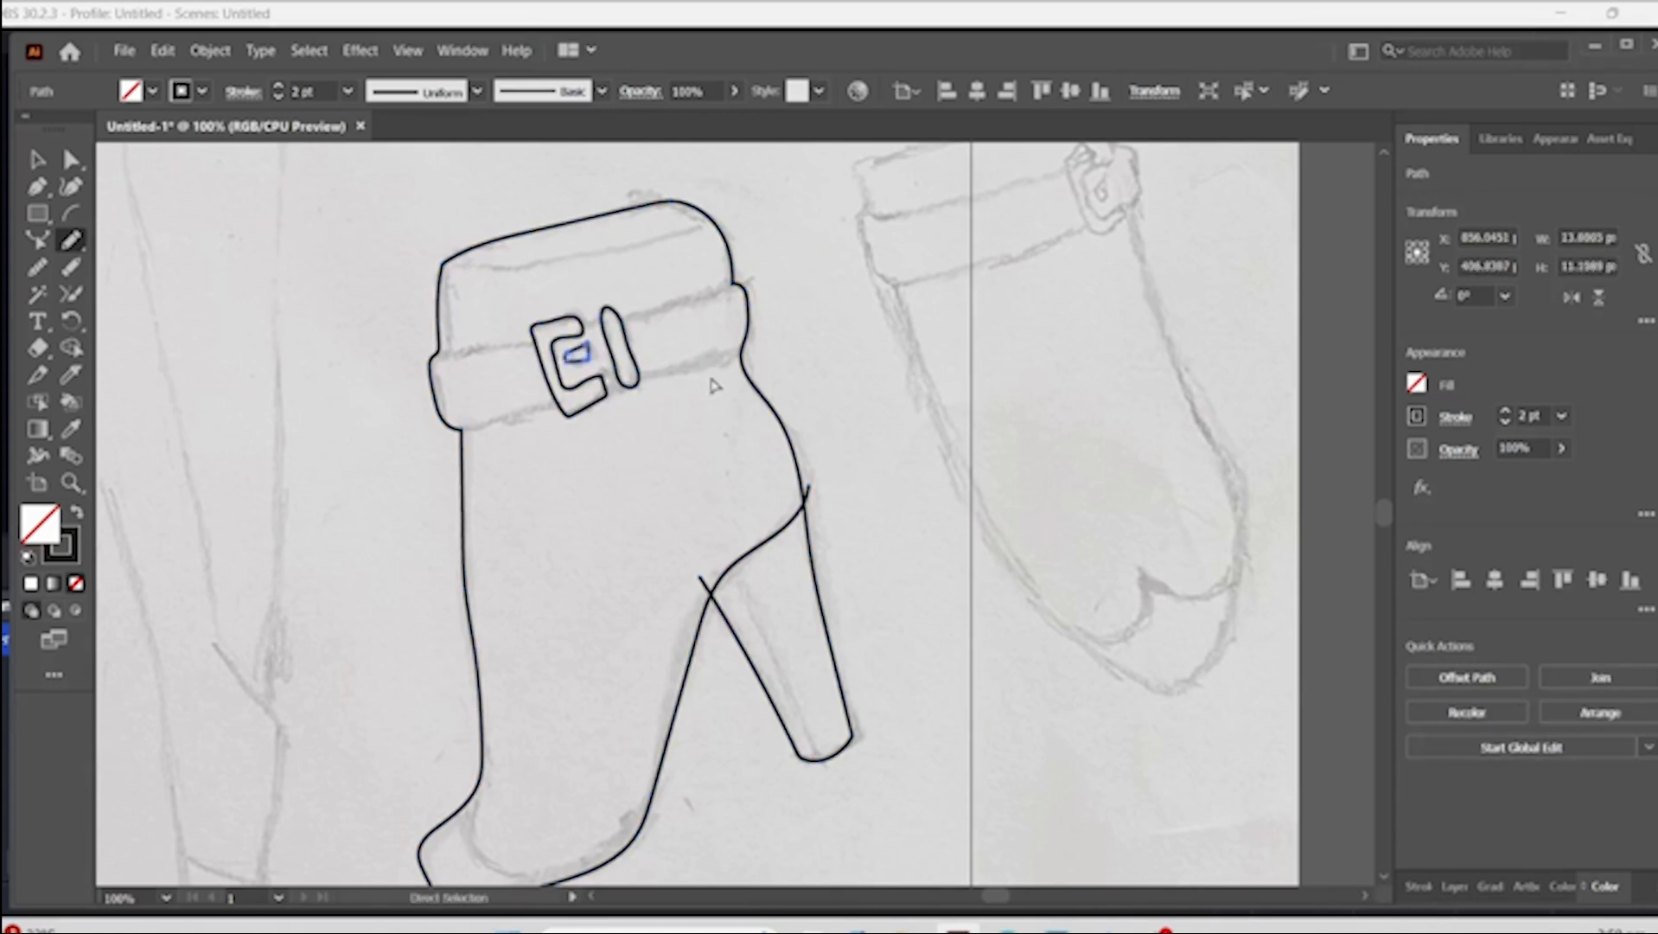
- Delete the small inner shape of the heeled boot's buckle and redraw it with the Pencil tool
{"action": "key", "text": "ctrl+plus"}
{"action": "key", "text": "ctrl+plus"}
{"action": "key", "text": "ctrl+plus"}
{"action": "key", "text": "Delete"}
{"action": "key", "text": "ctrl+minus"}
{"action": "key", "text": "ctrl+minus"}
{"action": "key", "text": "ctrl+minus"}
{"action": "left_click_drag", "start_coordinate": [896, 637], "coordinate": [779, 549]}
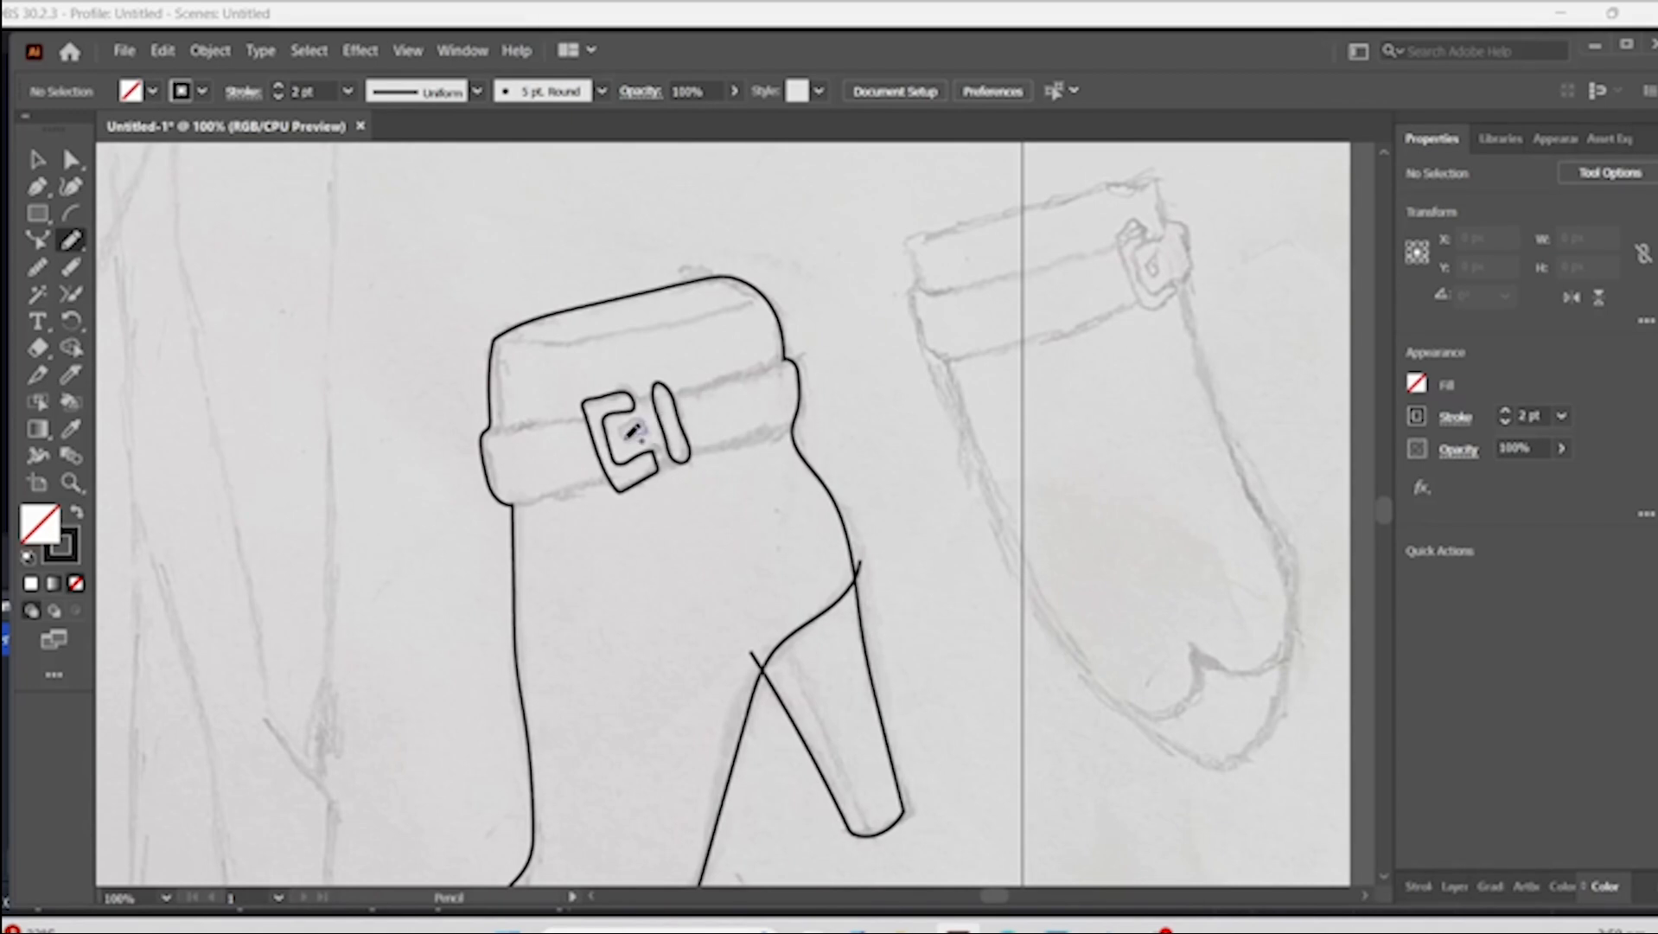
{"action": "left_click_drag", "start_coordinate": [642, 420], "coordinate": [646, 423]}
- Draw the upper and lower strap edges on both sides of the heeled boot's buckle with the Line Segment tool
{"action": "scroll", "coordinate": [1103, 537], "scroll_direction": "right", "scroll_amount": 3}
{"action": "scroll", "coordinate": [1081, 588], "scroll_direction": "down", "scroll_amount": 3}
{"action": "scroll", "coordinate": [1034, 672], "scroll_direction": "up", "scroll_amount": 1}
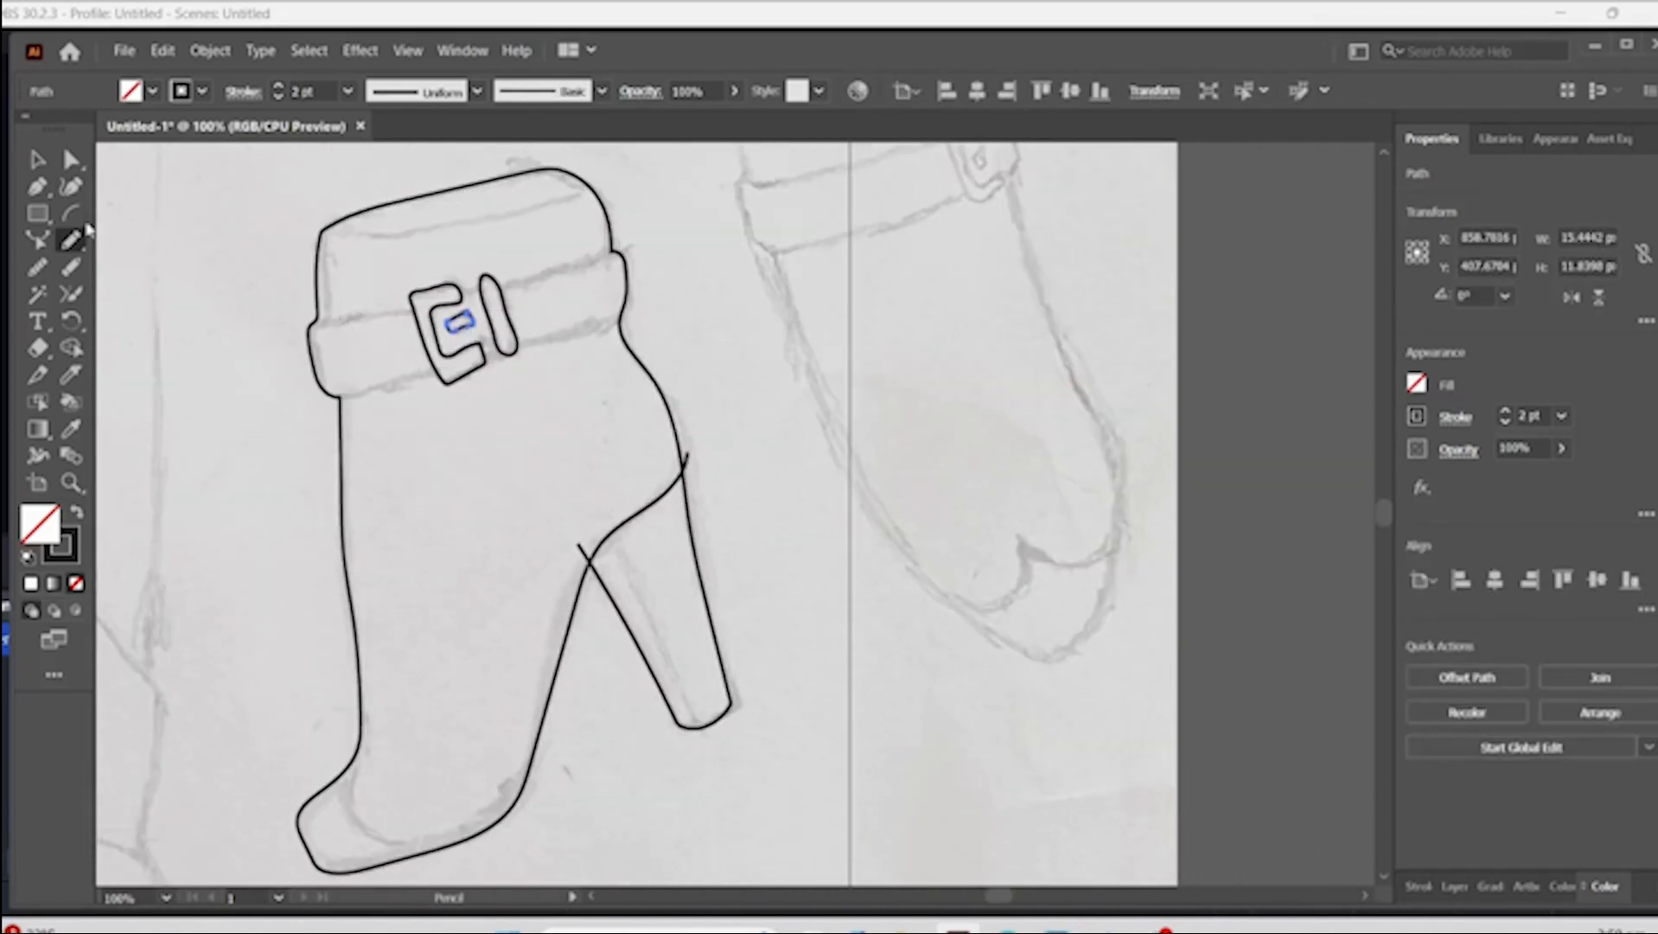
{"action": "right_click", "coordinate": [50, 213]}
{"action": "left_click", "coordinate": [117, 336]}
{"action": "left_click_drag", "start_coordinate": [612, 251], "coordinate": [496, 288]}
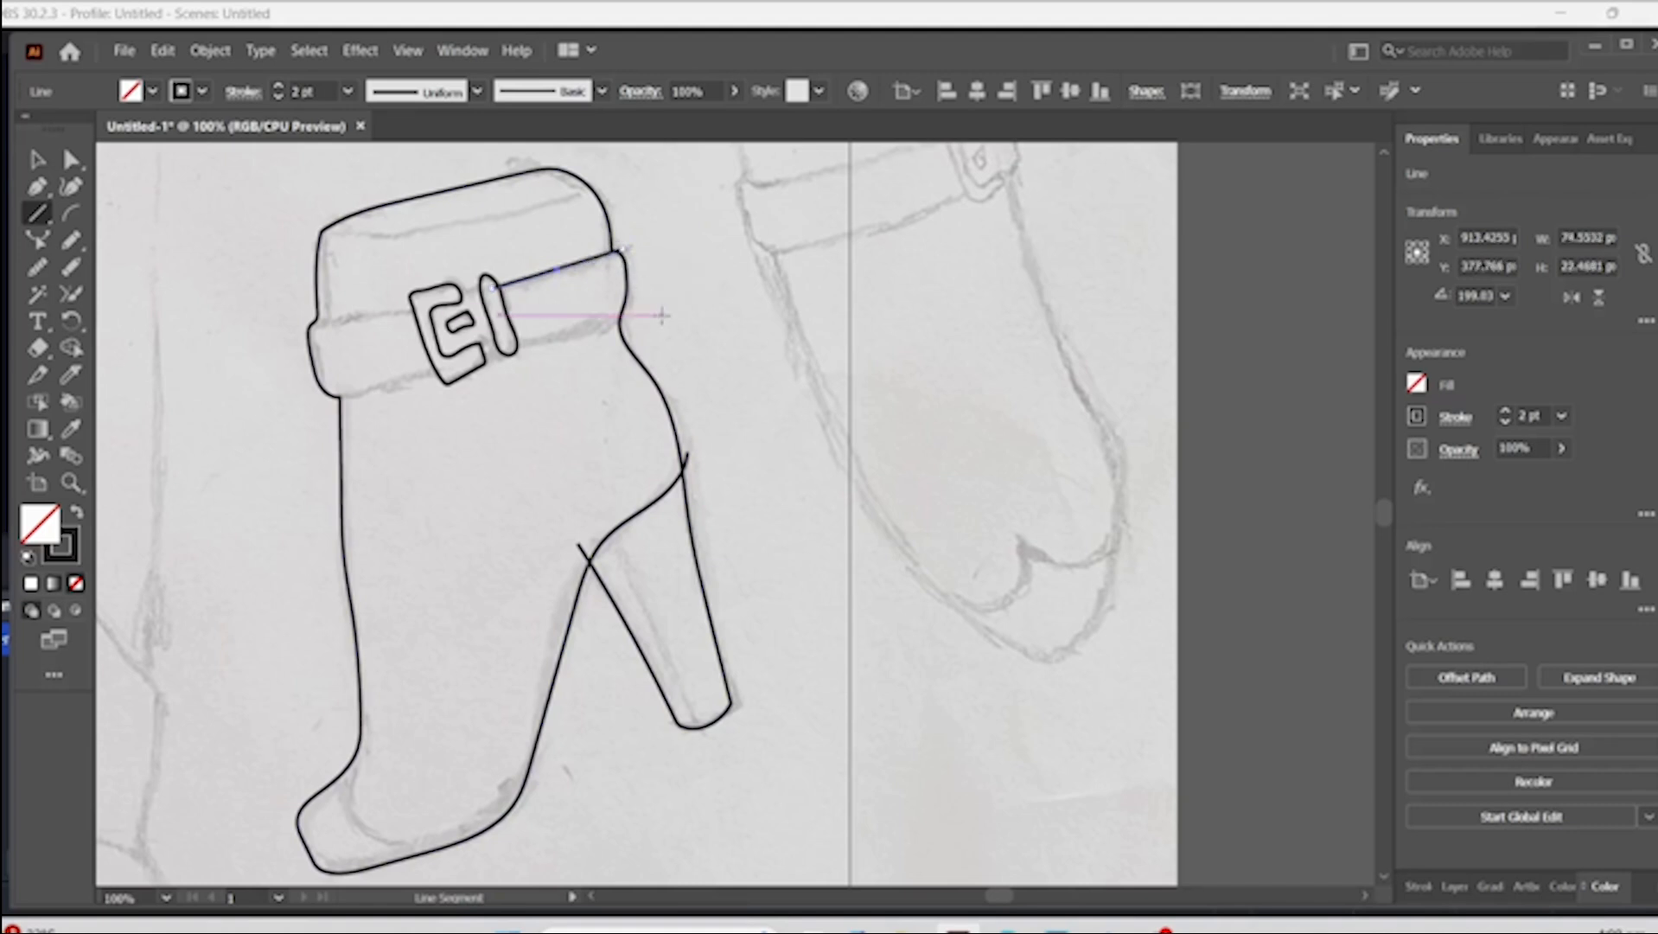
{"action": "left_click_drag", "start_coordinate": [515, 350], "coordinate": [634, 312]}
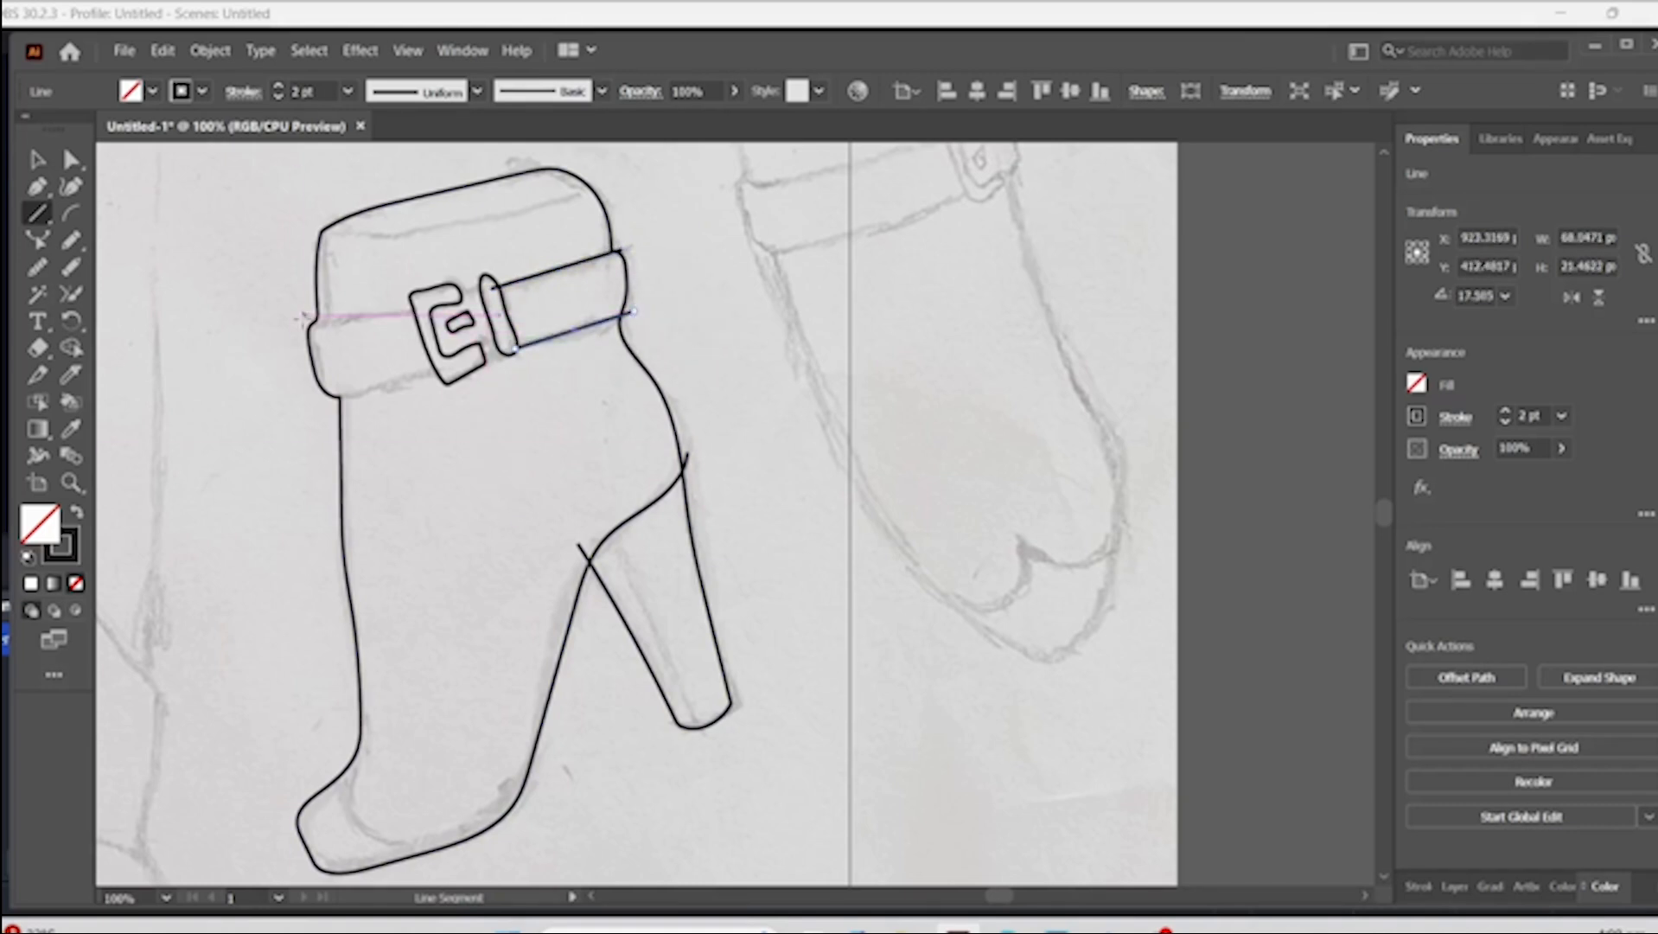
{"action": "left_click_drag", "start_coordinate": [308, 323], "coordinate": [419, 307]}
{"action": "left_click_drag", "start_coordinate": [331, 400], "coordinate": [487, 348]}
- Join the strap edges between the buckle and the loop with short Pencil strokes
{"action": "scroll", "coordinate": [504, 450], "scroll_direction": "up", "scroll_amount": 1}
{"action": "key", "text": "n"}
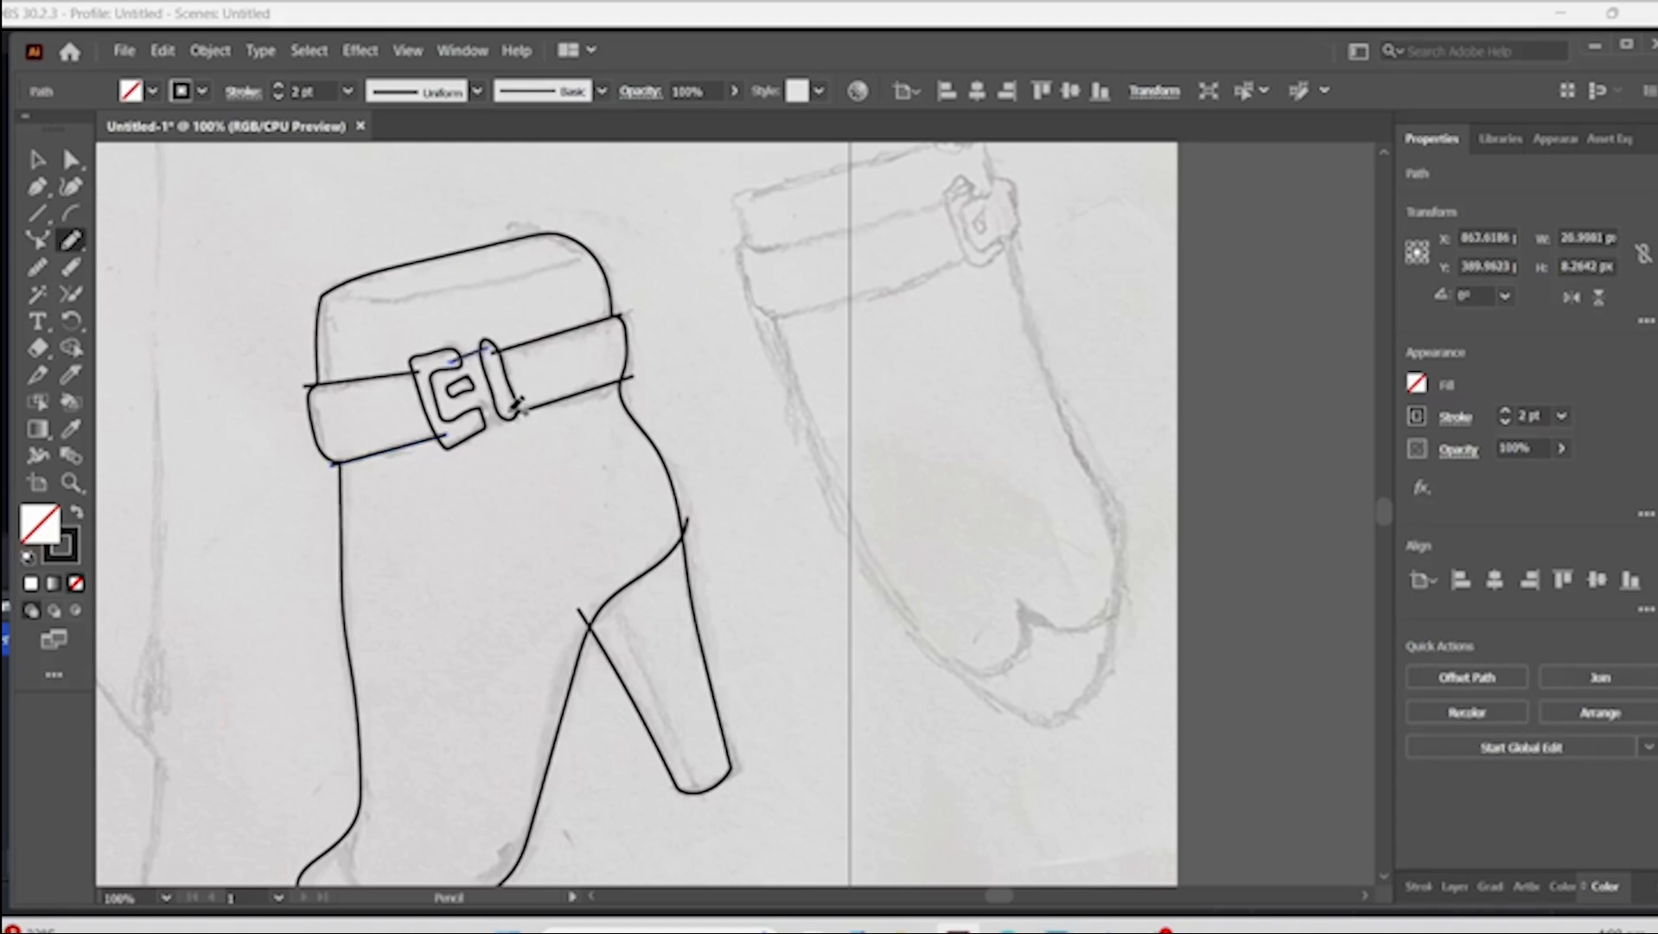
{"action": "left_click_drag", "start_coordinate": [470, 432], "coordinate": [509, 411]}
- Trace the second boot's full outline with the Pencil tool and draw its buckle and strap edges
{"action": "mouse_move", "coordinate": [1196, 571]}
{"action": "left_mouse_down"}
{"action": "mouse_move", "coordinate": [916, 570]}
{"action": "mouse_move", "coordinate": [912, 615]}
{"action": "left_mouse_up"}
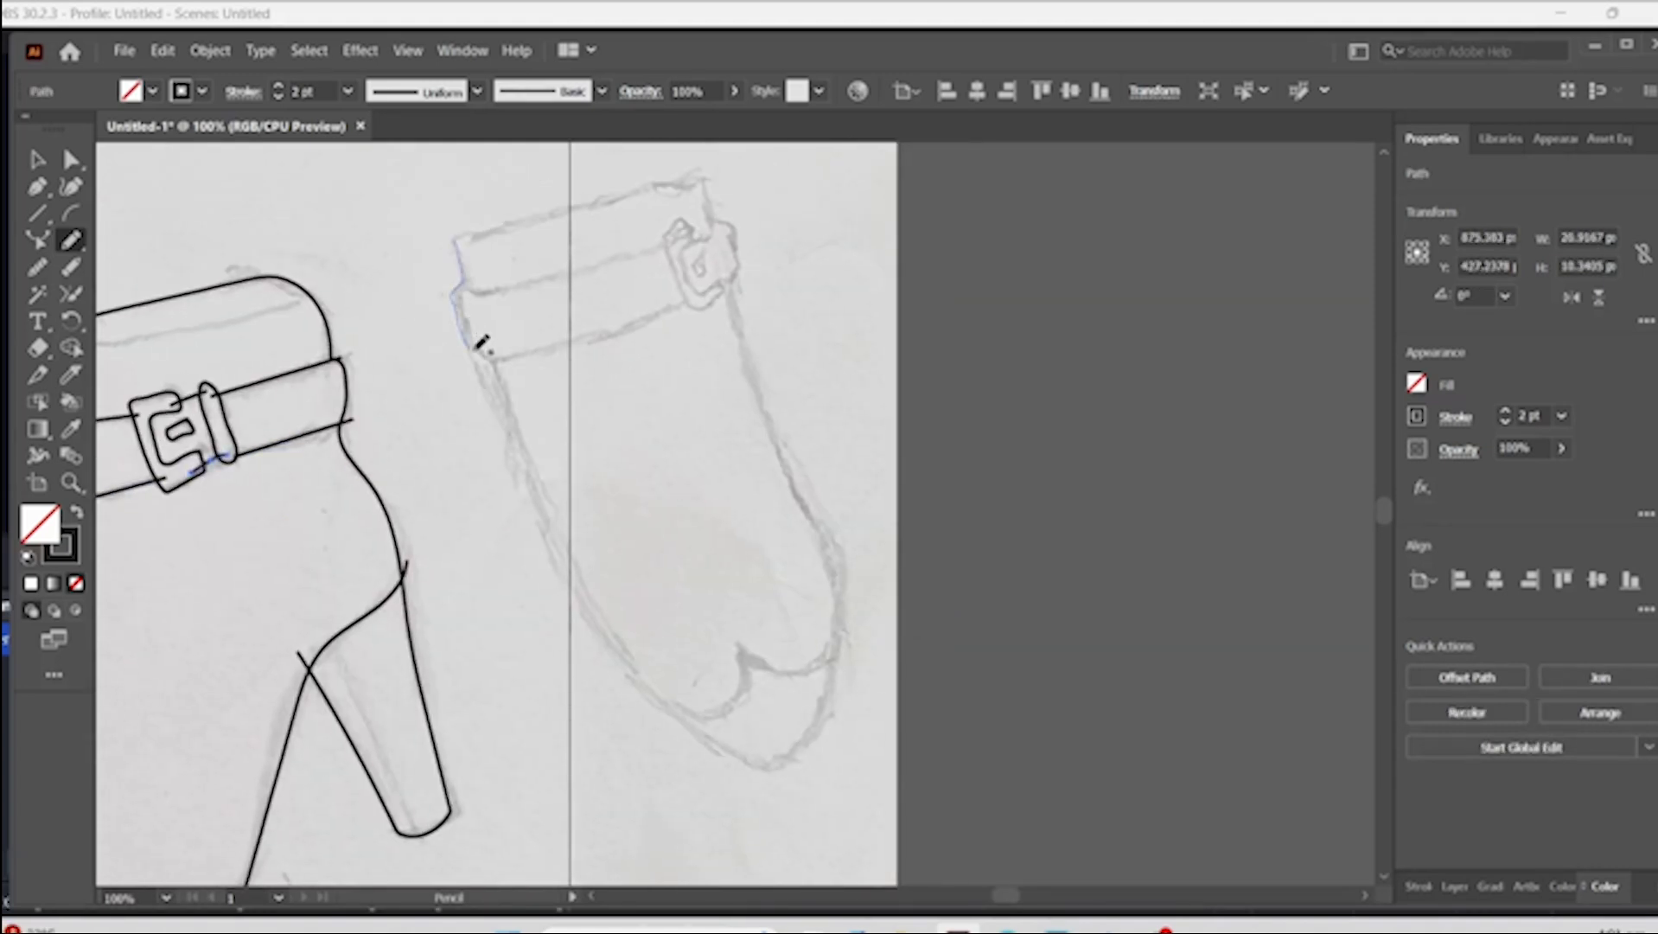
{"action": "left_click_drag", "start_coordinate": [553, 531], "coordinate": [608, 647]}
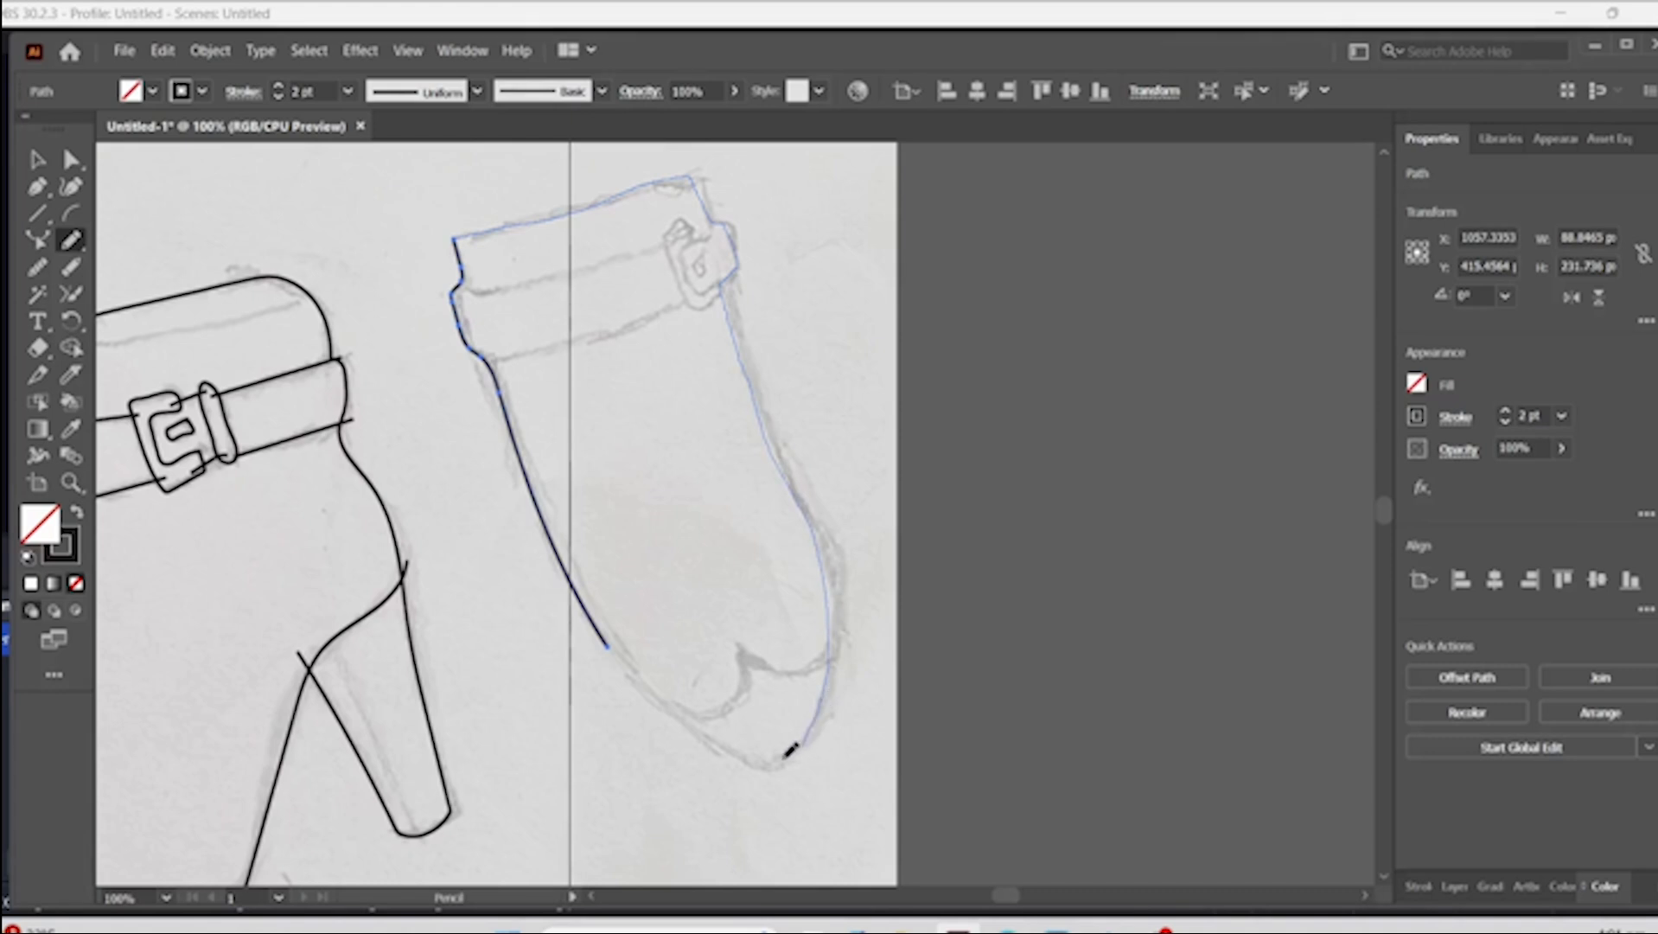
{"action": "left_click_drag", "start_coordinate": [629, 644], "coordinate": [628, 645]}
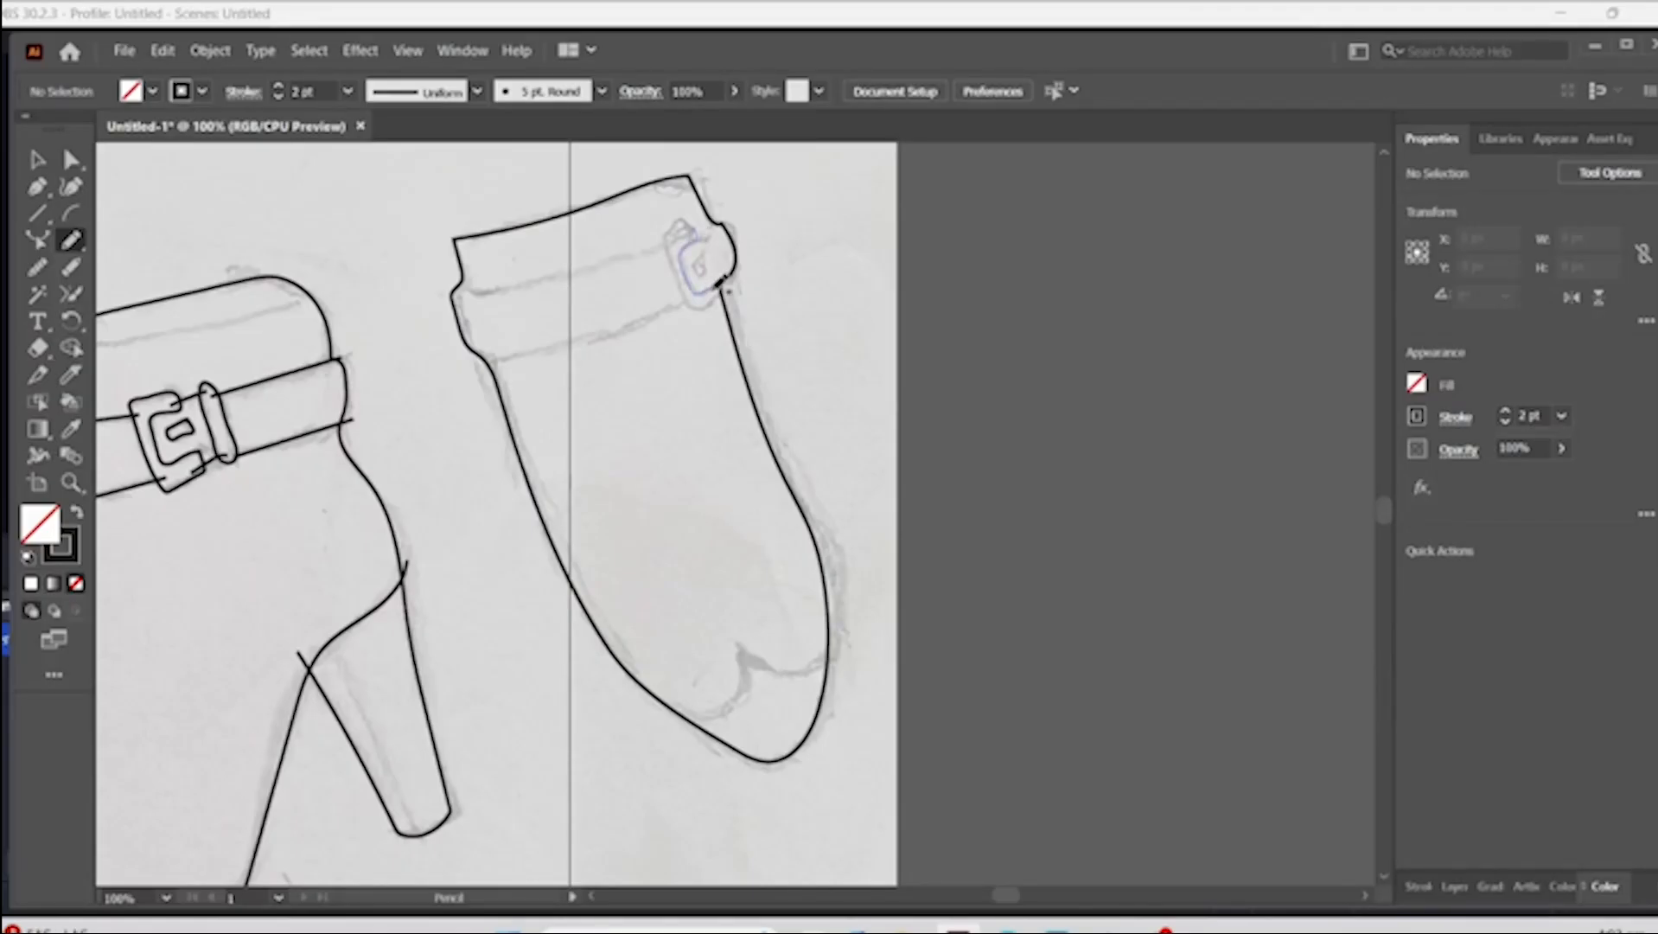
{"action": "mouse_move", "coordinate": [721, 282]}
{"action": "left_mouse_down"}
{"action": "mouse_move", "coordinate": [530, 287]}
{"action": "mouse_move", "coordinate": [437, 259]}
{"action": "left_mouse_up"}
{"action": "left_click_drag", "start_coordinate": [683, 303], "coordinate": [458, 357]}
- Draw the inner heel line on the heeled boot and the toe cap line on the second boot
{"action": "scroll", "coordinate": [688, 585], "scroll_direction": "down", "scroll_amount": 8}
{"action": "scroll", "coordinate": [689, 585], "scroll_direction": "up", "scroll_amount": 1}
{"action": "left_click_drag", "start_coordinate": [321, 345], "coordinate": [421, 558]}
{"action": "scroll", "coordinate": [606, 558], "scroll_direction": "up", "scroll_amount": 5}
{"action": "left_click_drag", "start_coordinate": [839, 560], "coordinate": [663, 638]}
- Trace the outer outline of the turtleneck collar on both sides and along its lower edge
{"action": "scroll", "coordinate": [907, 803], "scroll_direction": "down", "scroll_amount": 5}
{"action": "scroll", "coordinate": [903, 630], "scroll_direction": "up", "scroll_amount": 6}
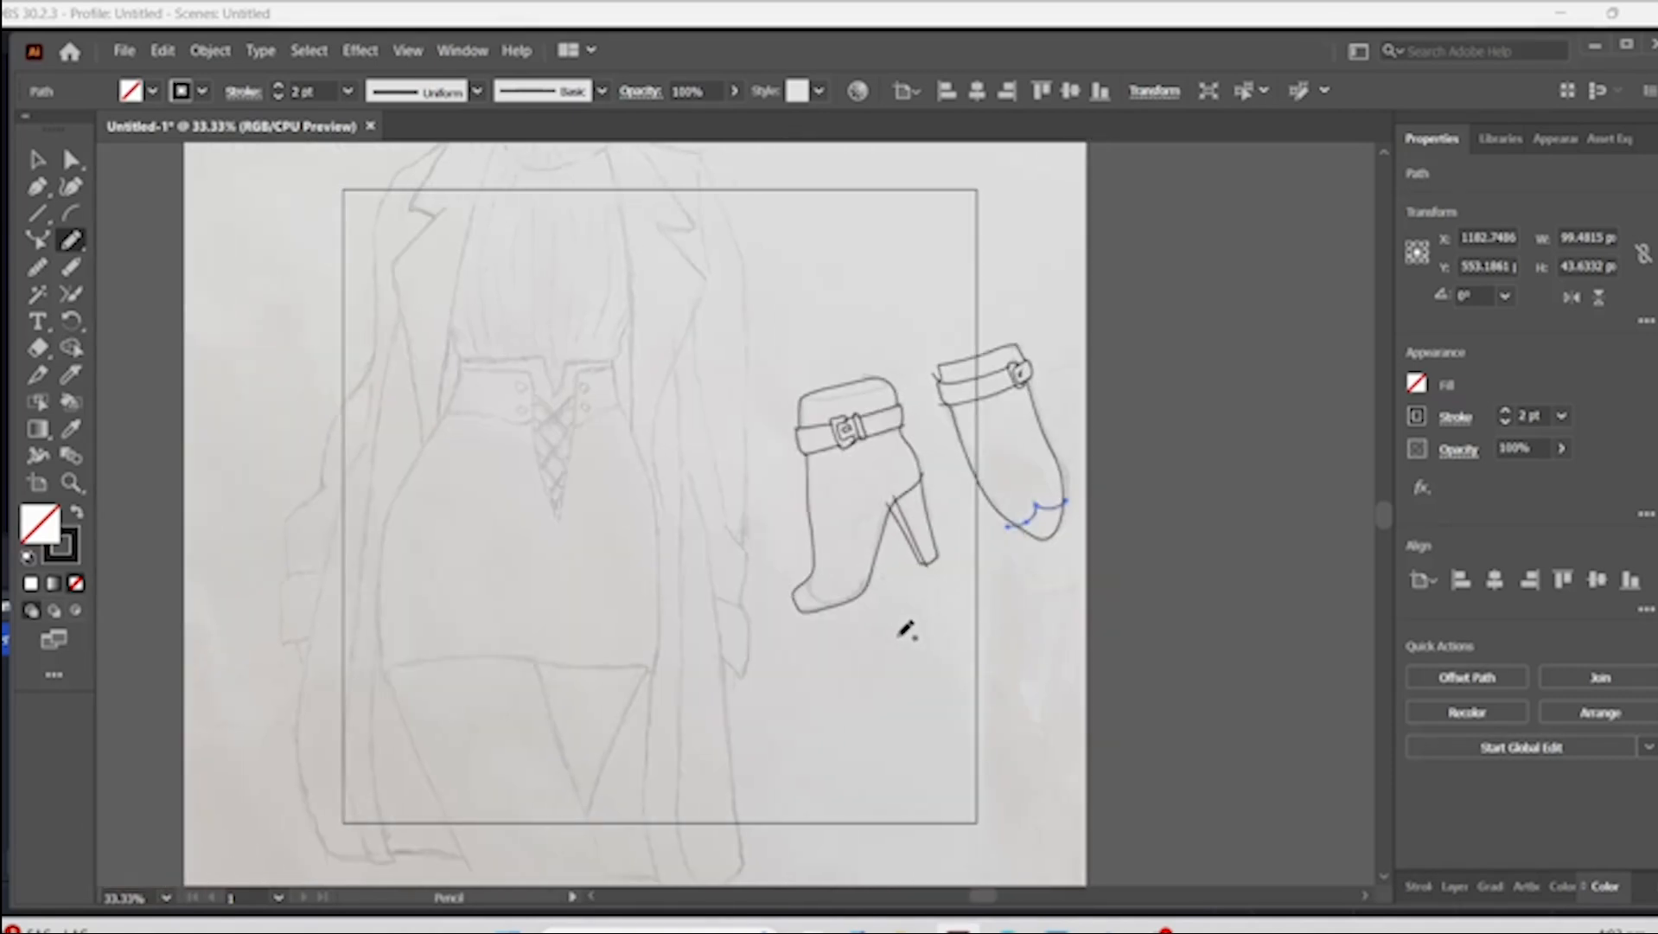
{"action": "scroll", "coordinate": [880, 516], "scroll_direction": "down", "scroll_amount": 2}
{"action": "scroll", "coordinate": [685, 486], "scroll_direction": "left", "scroll_amount": 10}
{"action": "scroll", "coordinate": [685, 486], "scroll_direction": "up", "scroll_amount": 4}
{"action": "scroll", "coordinate": [931, 392], "scroll_direction": "up", "scroll_amount": 3}
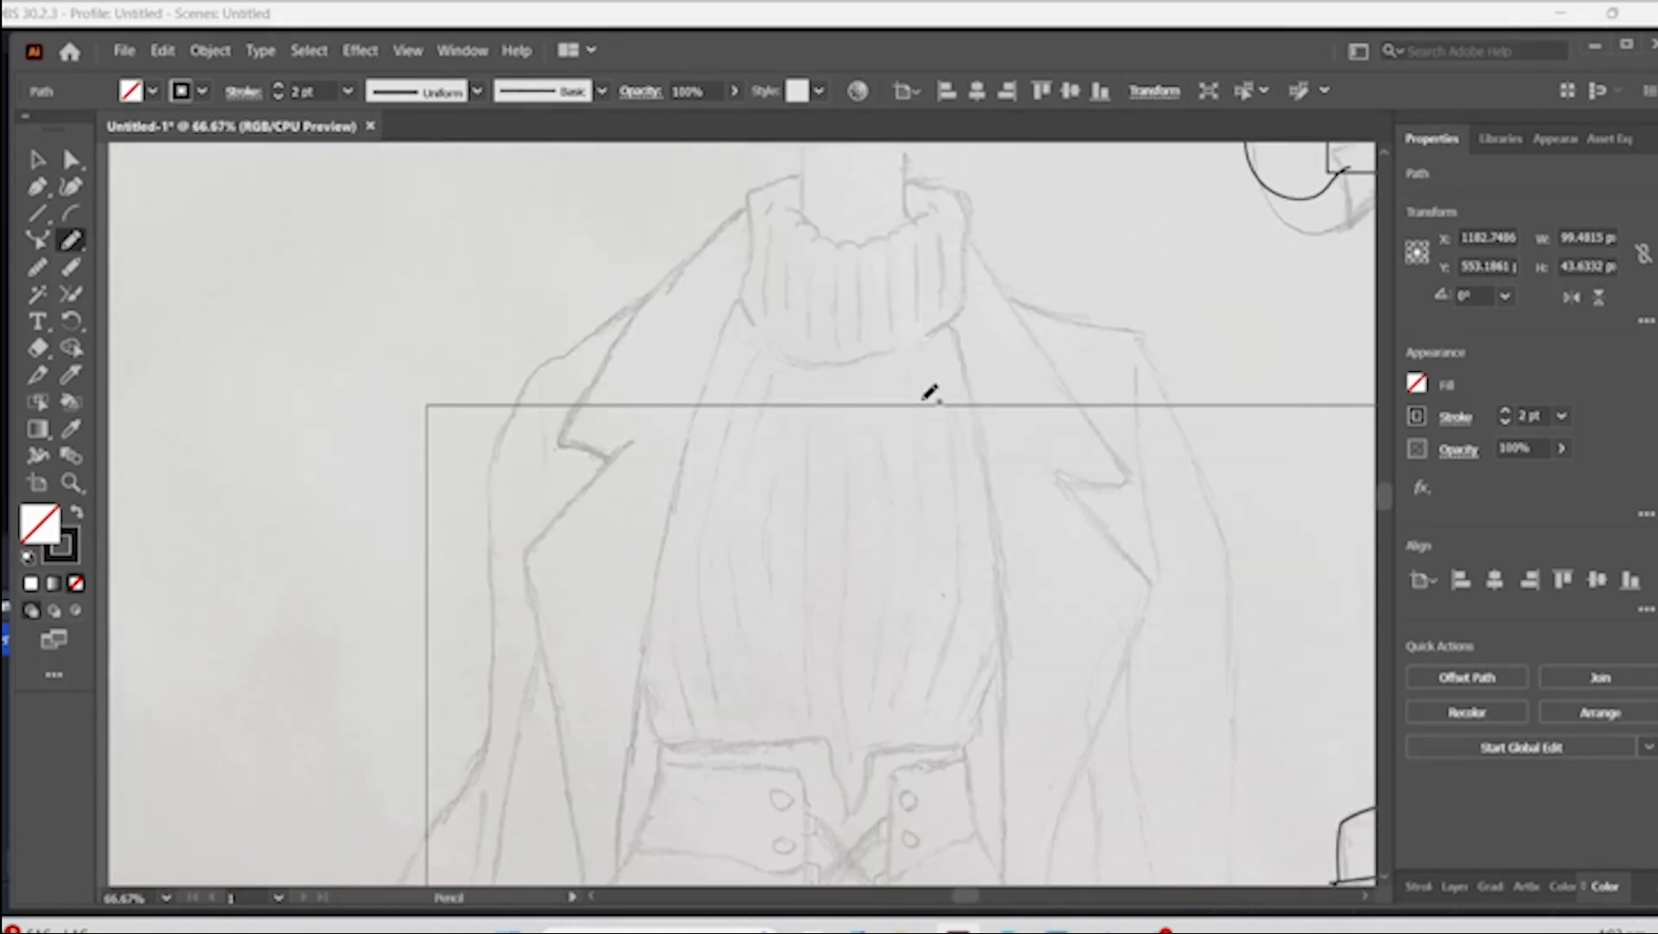
{"action": "scroll", "coordinate": [915, 173], "scroll_direction": "up", "scroll_amount": 3}
{"action": "left_click_drag", "start_coordinate": [703, 499], "coordinate": [769, 526]}
{"action": "scroll", "coordinate": [933, 193], "scroll_direction": "left", "scroll_amount": 3}
{"action": "scroll", "coordinate": [933, 193], "scroll_direction": "down", "scroll_amount": 2}
{"action": "mouse_move", "coordinate": [1006, 332]}
{"action": "left_mouse_down"}
{"action": "mouse_move", "coordinate": [1043, 328]}
{"action": "mouse_move", "coordinate": [1000, 765]}
{"action": "mouse_move", "coordinate": [957, 794]}
{"action": "left_mouse_up"}
{"action": "scroll", "coordinate": [957, 795], "scroll_direction": "left", "scroll_amount": 2}
{"action": "scroll", "coordinate": [957, 795], "scroll_direction": "down", "scroll_amount": 1}
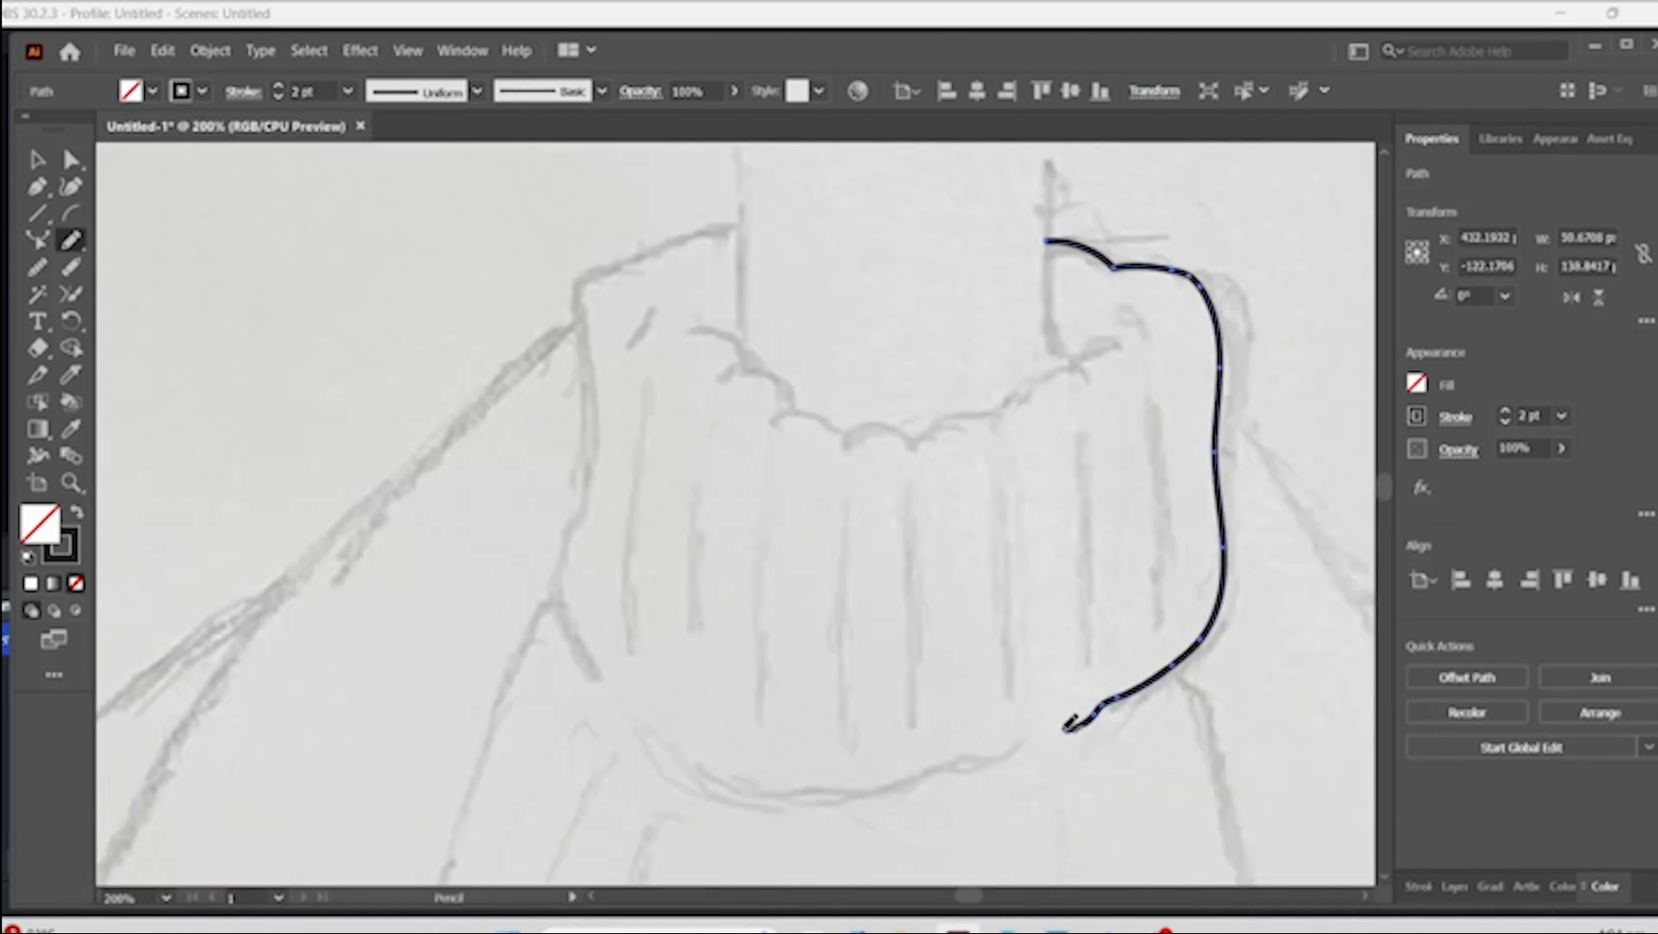
{"action": "left_click_drag", "start_coordinate": [596, 467], "coordinate": [761, 218]}
{"action": "left_click_drag", "start_coordinate": [1046, 241], "coordinate": [1027, 241]}
- Trace the scalloped inner edge of the turtleneck collar and the two side lines of the neck
{"action": "left_click_drag", "start_coordinate": [677, 327], "coordinate": [792, 409]}
{"action": "left_click_drag", "start_coordinate": [770, 425], "coordinate": [849, 459]}
{"action": "left_click_drag", "start_coordinate": [828, 451], "coordinate": [908, 448]}
{"action": "left_click_drag", "start_coordinate": [899, 453], "coordinate": [1110, 352]}
{"action": "left_click_drag", "start_coordinate": [740, 161], "coordinate": [726, 358]}
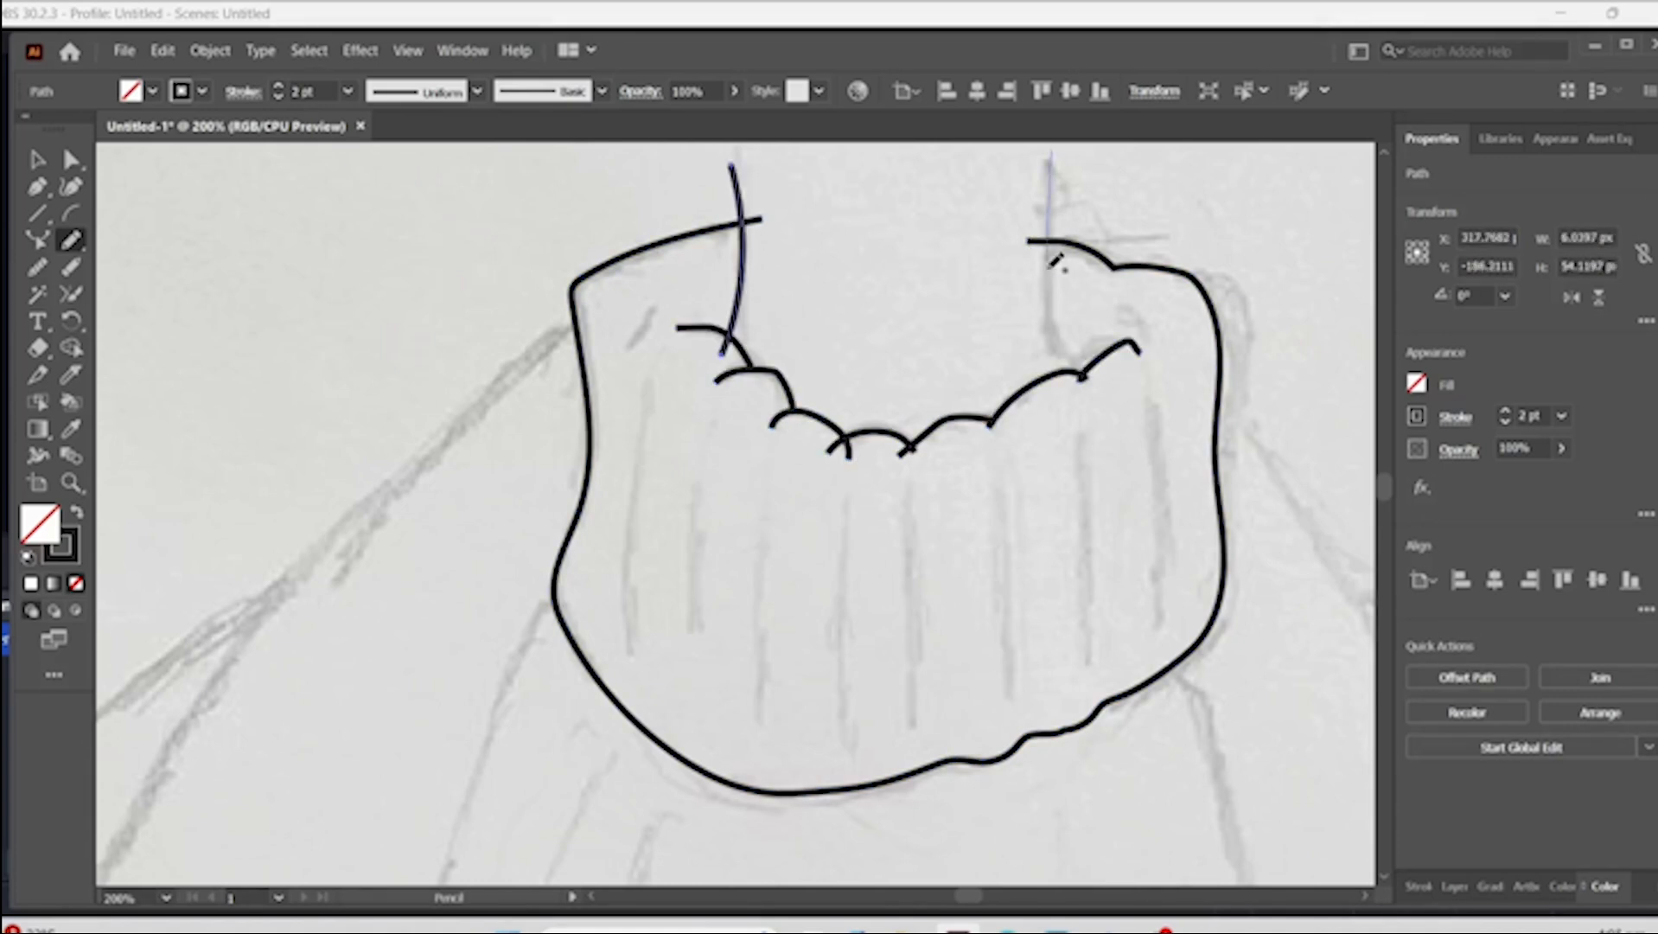
{"action": "left_click_drag", "start_coordinate": [1047, 152], "coordinate": [1102, 372]}
- Trace the coat's left lapel from the collar through its notch down to the waist and smooth its lower edge
{"action": "scroll", "coordinate": [918, 593], "scroll_direction": "down", "scroll_amount": 4}
{"action": "scroll", "coordinate": [918, 592], "scroll_direction": "down", "scroll_amount": 1}
{"action": "scroll", "coordinate": [966, 474], "scroll_direction": "up", "scroll_amount": 1}
{"action": "mouse_move", "coordinate": [570, 182]}
{"action": "left_mouse_down"}
{"action": "mouse_move", "coordinate": [481, 264]}
{"action": "mouse_move", "coordinate": [437, 442]}
{"action": "left_mouse_up"}
{"action": "scroll", "coordinate": [401, 467], "scroll_direction": "down", "scroll_amount": 3}
{"action": "mouse_move", "coordinate": [353, 563]}
{"action": "left_mouse_down"}
{"action": "mouse_move", "coordinate": [401, 467]}
{"action": "mouse_move", "coordinate": [389, 481]}
{"action": "left_mouse_up"}
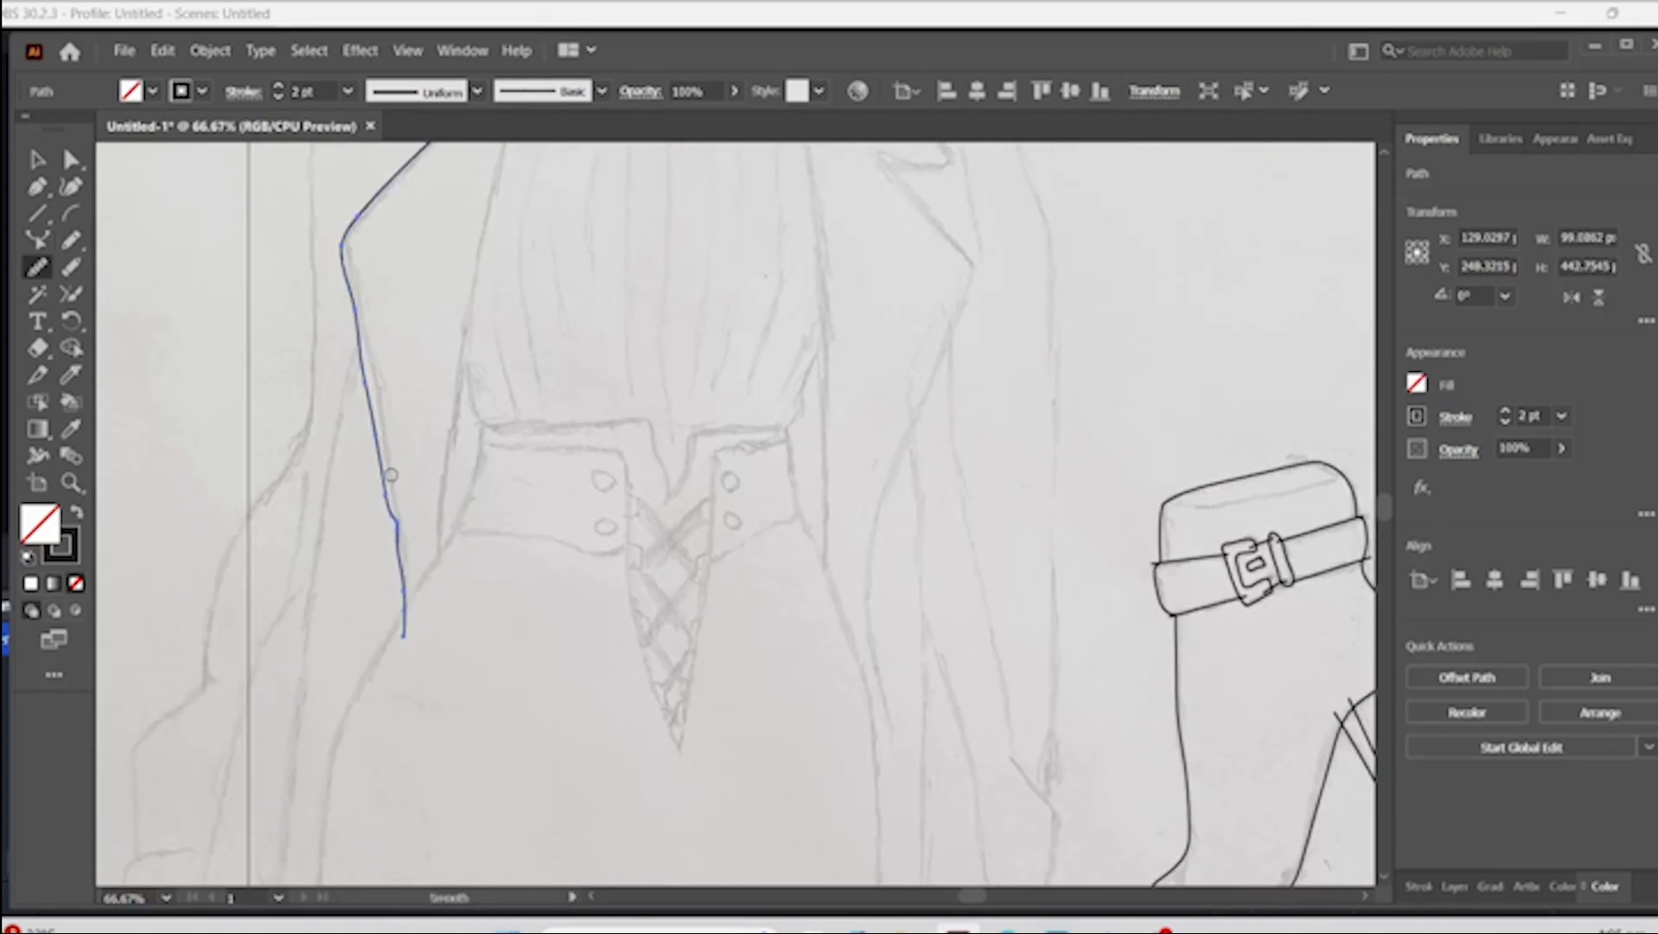
- Trace the coat's right lapel from the collar through its notch and outer corner down past the waist
{"action": "scroll", "coordinate": [996, 385], "scroll_direction": "up", "scroll_amount": 3}
{"action": "left_click_drag", "start_coordinate": [774, 166], "coordinate": [899, 355]}
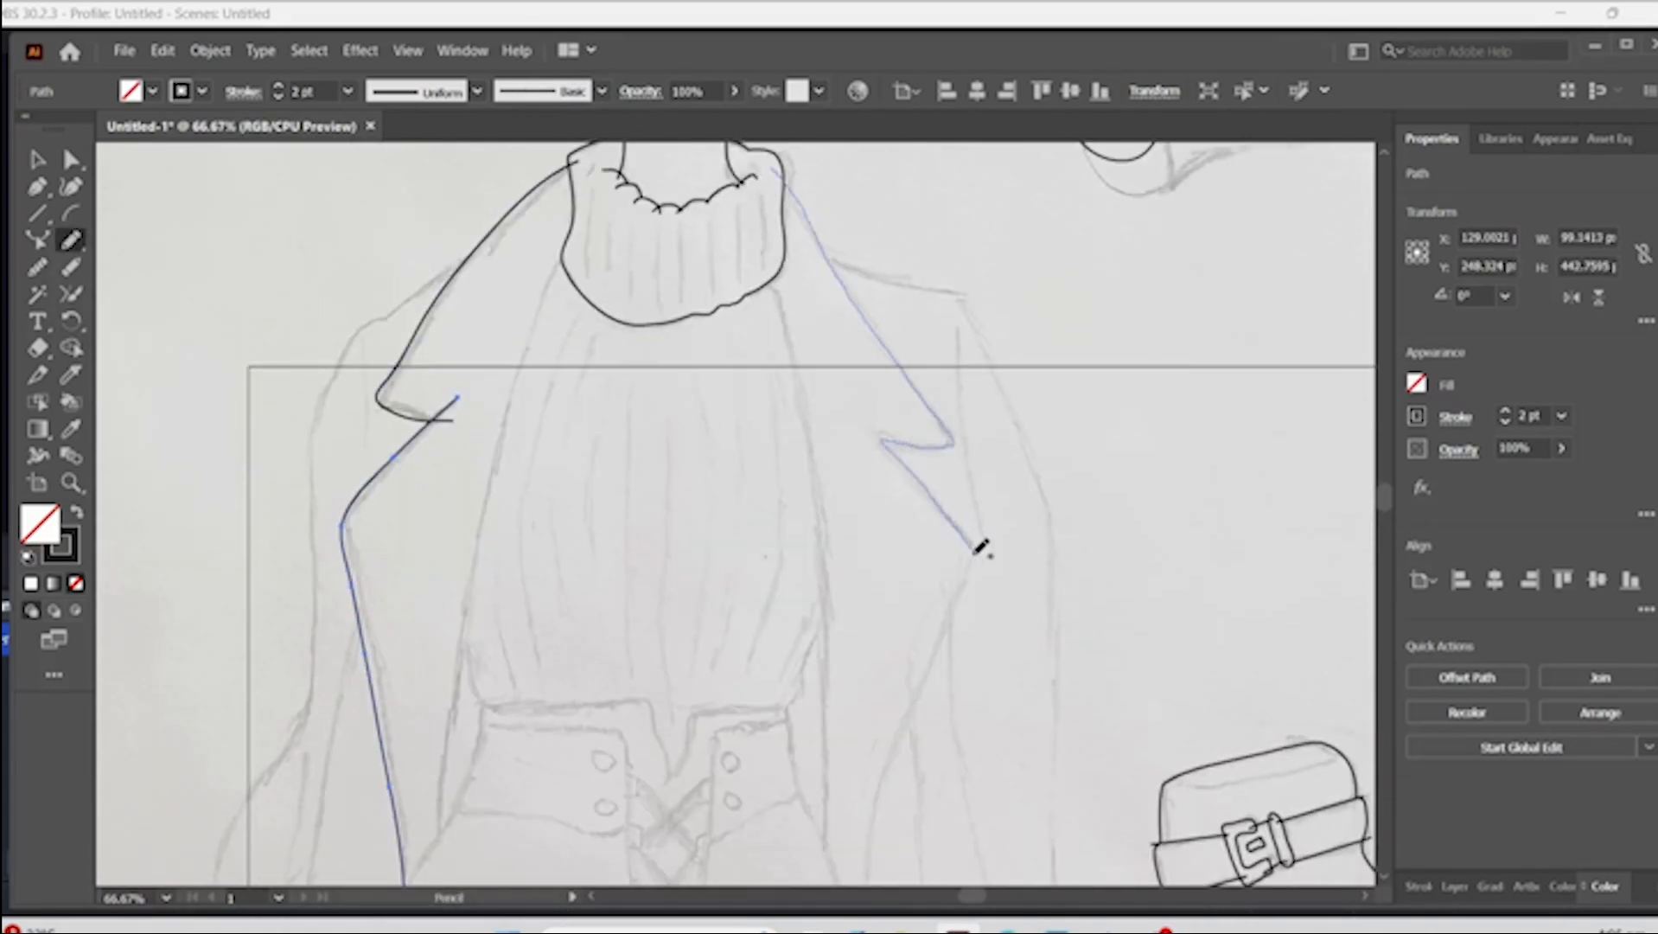
{"action": "left_click_drag", "start_coordinate": [977, 552], "coordinate": [881, 782]}
{"action": "scroll", "coordinate": [918, 519], "scroll_direction": "down", "scroll_amount": 8}
{"action": "left_click_drag", "start_coordinate": [881, 448], "coordinate": [900, 767]}
{"action": "scroll", "coordinate": [988, 603], "scroll_direction": "down", "scroll_amount": 5}
- Delete the lower end of the right lapel line and redraw it with a short inward turn at the hip
{"action": "key", "text": "a"}
{"action": "left_click", "coordinate": [900, 552]}
{"action": "key", "text": "Delete"}
{"action": "left_click_drag", "start_coordinate": [878, 402], "coordinate": [856, 488]}
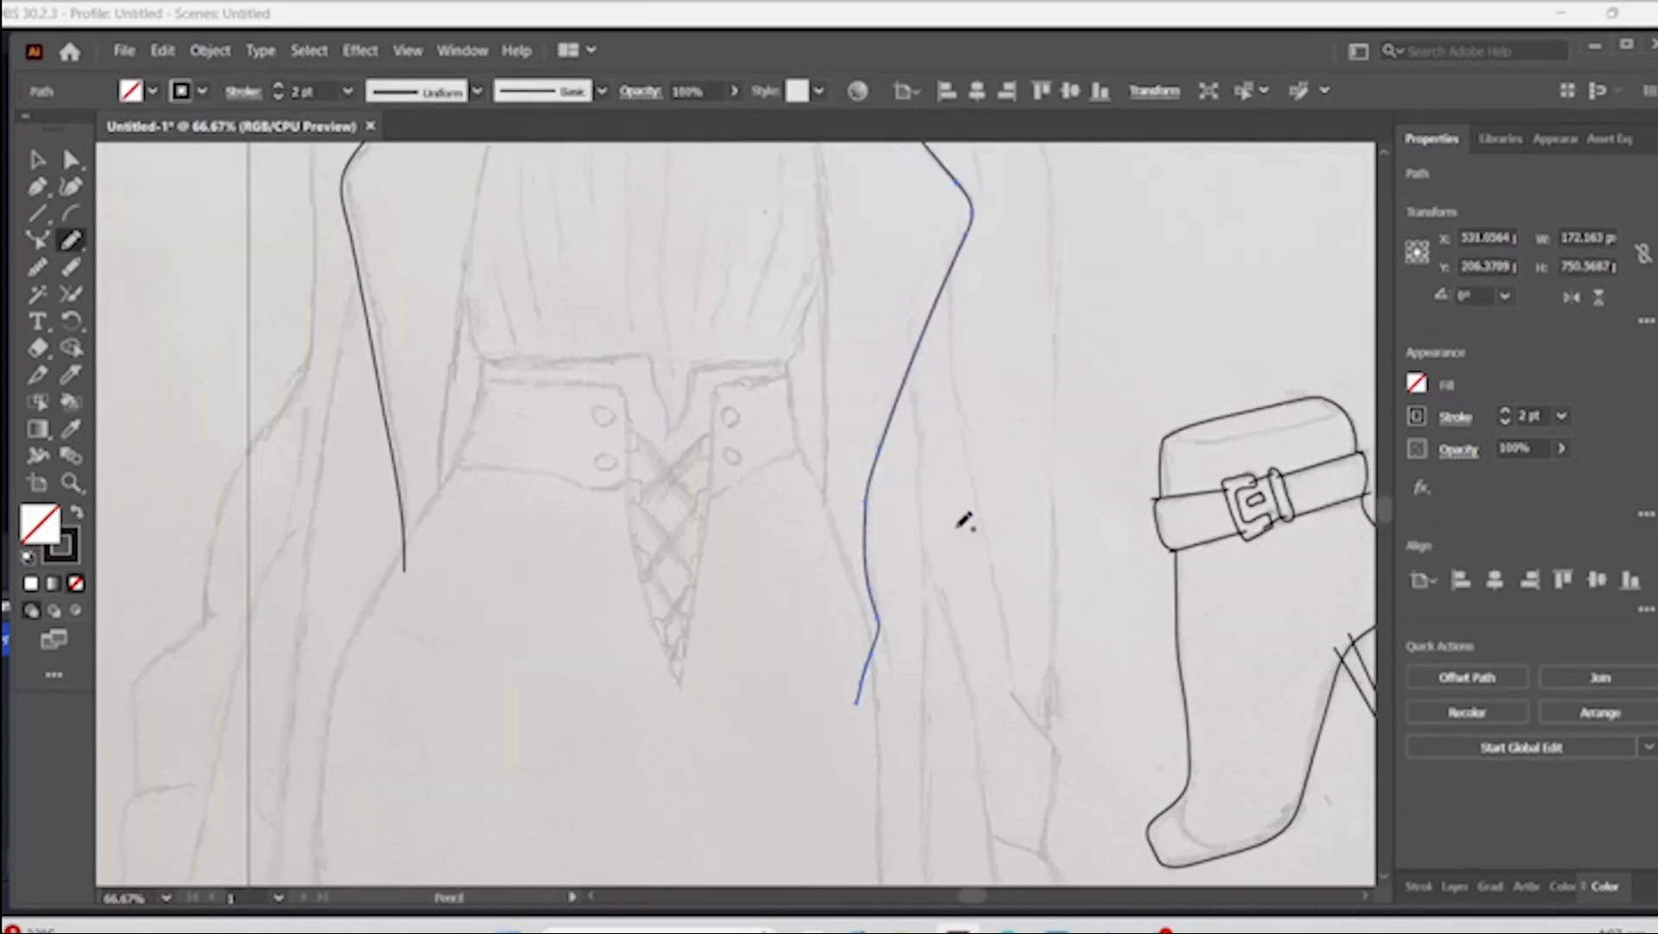
- Trace the two long inner front lines running from the turtleneck down to the hips
{"action": "scroll", "coordinate": [960, 526], "scroll_direction": "up", "scroll_amount": 4}
{"action": "mouse_move", "coordinate": [566, 213]}
{"action": "left_mouse_down"}
{"action": "mouse_move", "coordinate": [479, 510]}
{"action": "mouse_move", "coordinate": [432, 852]}
{"action": "left_mouse_up"}
{"action": "mouse_move", "coordinate": [766, 262]}
{"action": "left_mouse_down"}
{"action": "mouse_move", "coordinate": [804, 408]}
{"action": "mouse_move", "coordinate": [816, 861]}
{"action": "left_mouse_up"}
- Draw the sweater's curved lower corners on both sides just above the belt
{"action": "scroll", "coordinate": [1138, 448], "scroll_direction": "down", "scroll_amount": 3}
{"action": "scroll", "coordinate": [1138, 448], "scroll_direction": "up", "scroll_amount": 1}
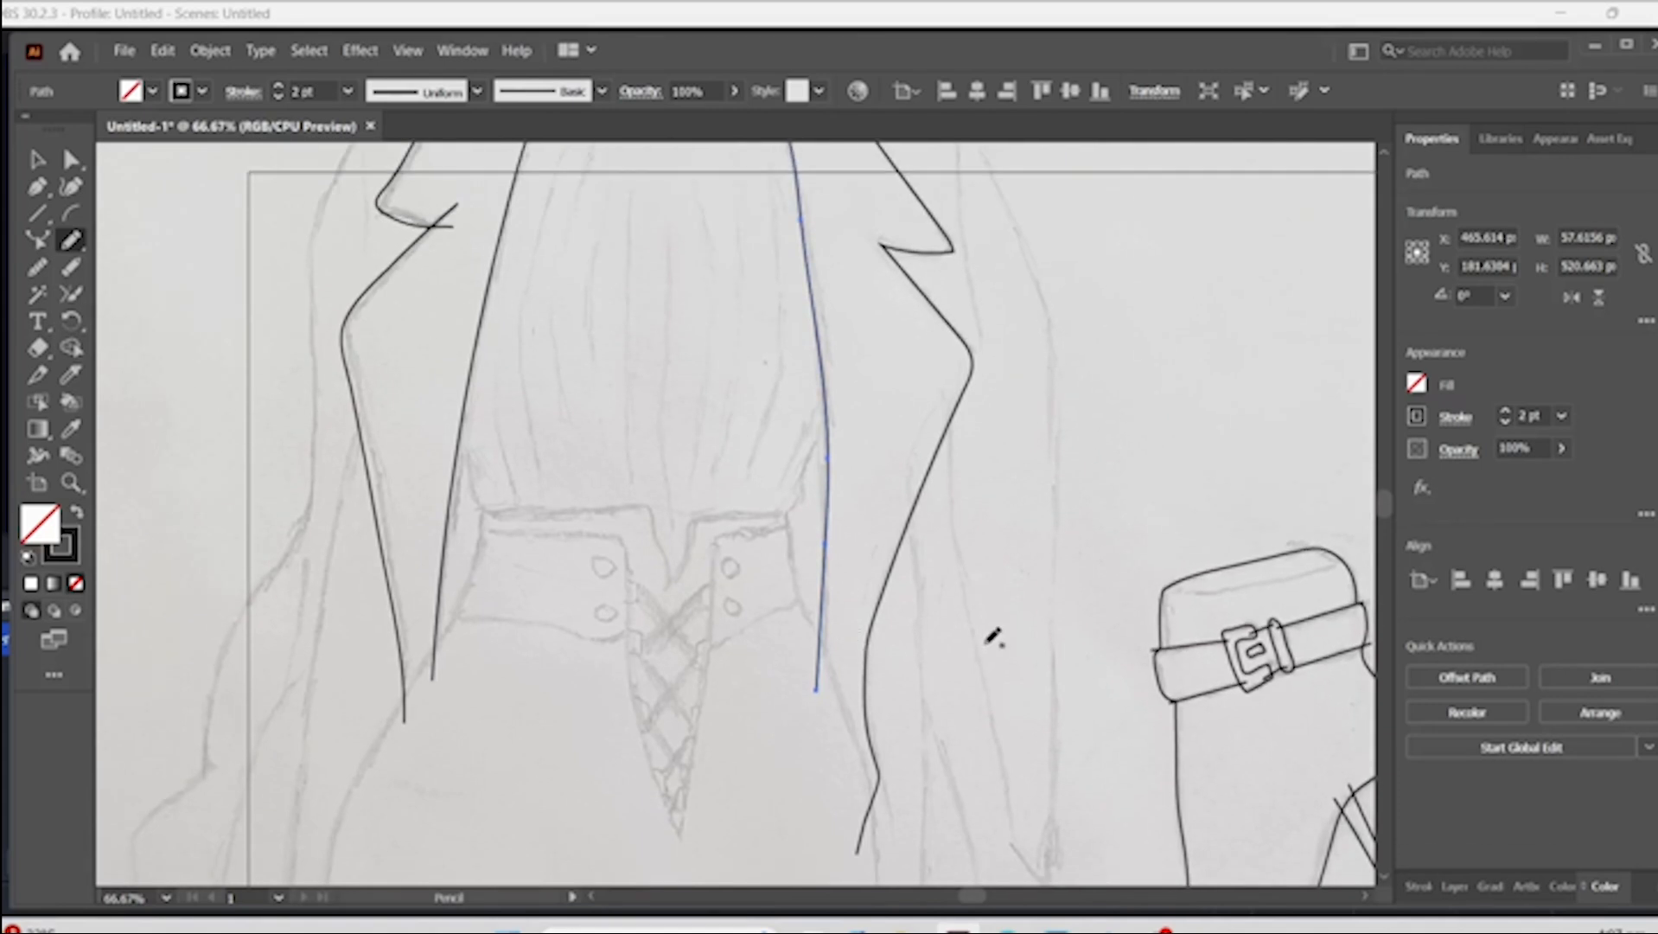
{"action": "left_click_drag", "start_coordinate": [450, 414], "coordinate": [485, 512]}
{"action": "left_click_drag", "start_coordinate": [827, 408], "coordinate": [770, 522]}
{"action": "key", "text": "a"}
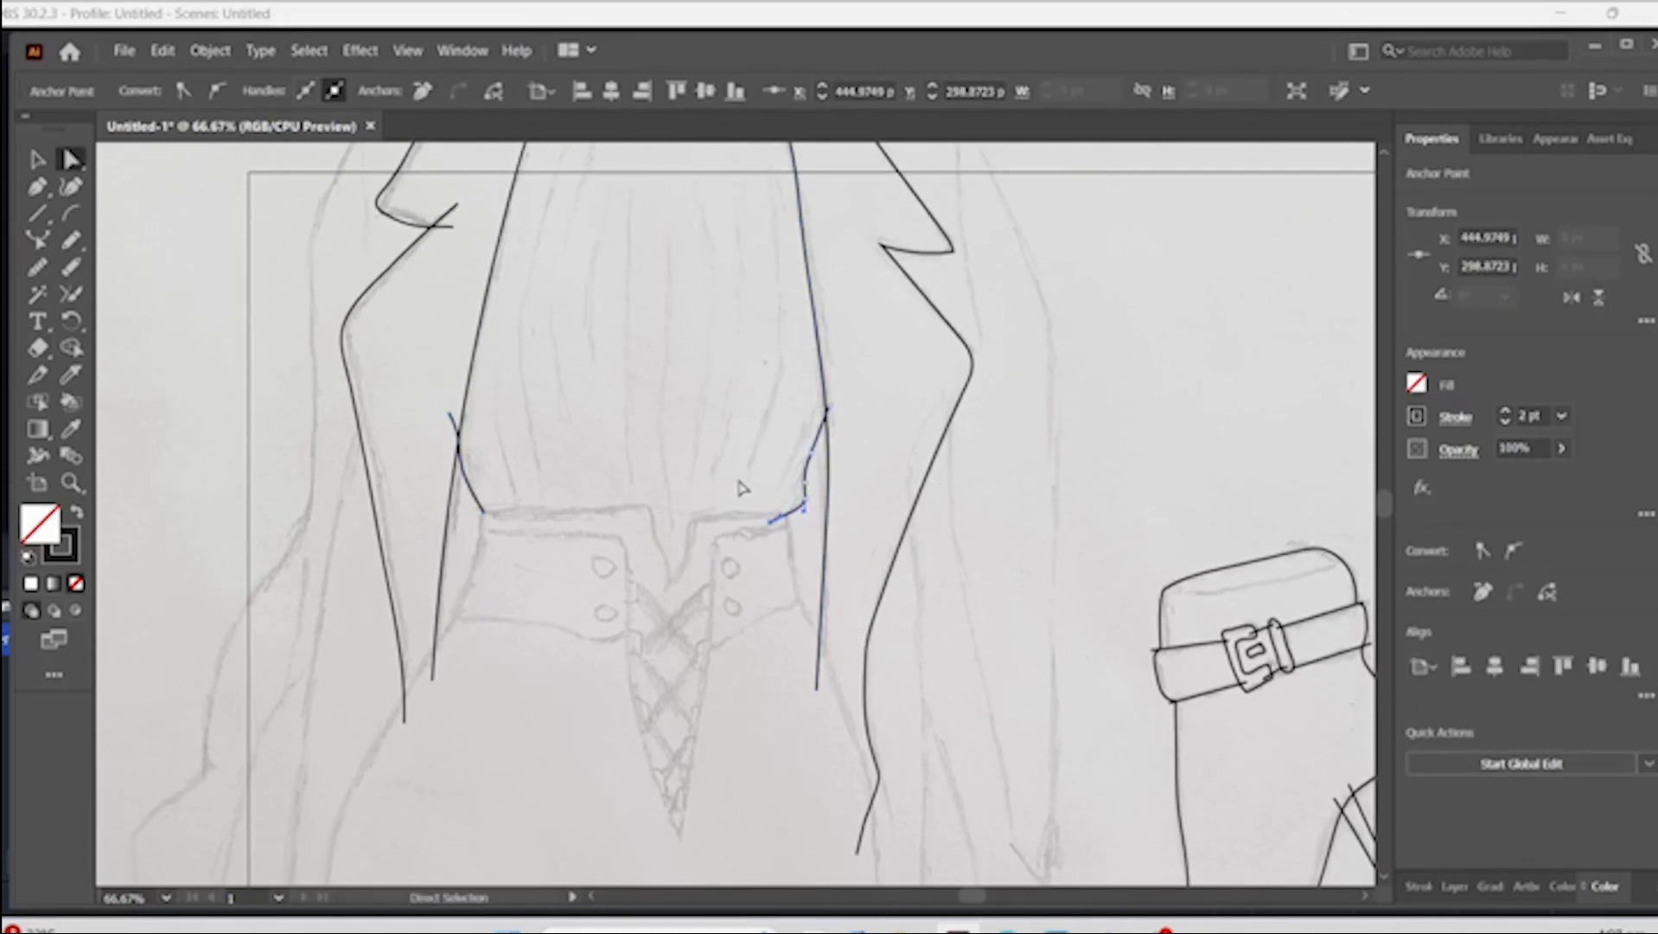
{"action": "left_click", "coordinate": [836, 522]}
- Trace the skirt's left side from the waist downward and the belt's top edge with its centre notch
{"action": "scroll", "coordinate": [837, 522], "scroll_direction": "down", "scroll_amount": 2}
{"action": "scroll", "coordinate": [836, 522], "scroll_direction": "left", "scroll_amount": 1}
{"action": "key", "text": "n"}
{"action": "mouse_move", "coordinate": [588, 339]}
{"action": "left_mouse_down"}
{"action": "mouse_move", "coordinate": [424, 741]}
{"action": "mouse_move", "coordinate": [418, 879]}
{"action": "left_mouse_up"}
{"action": "left_click_drag", "start_coordinate": [588, 338], "coordinate": [749, 335]}
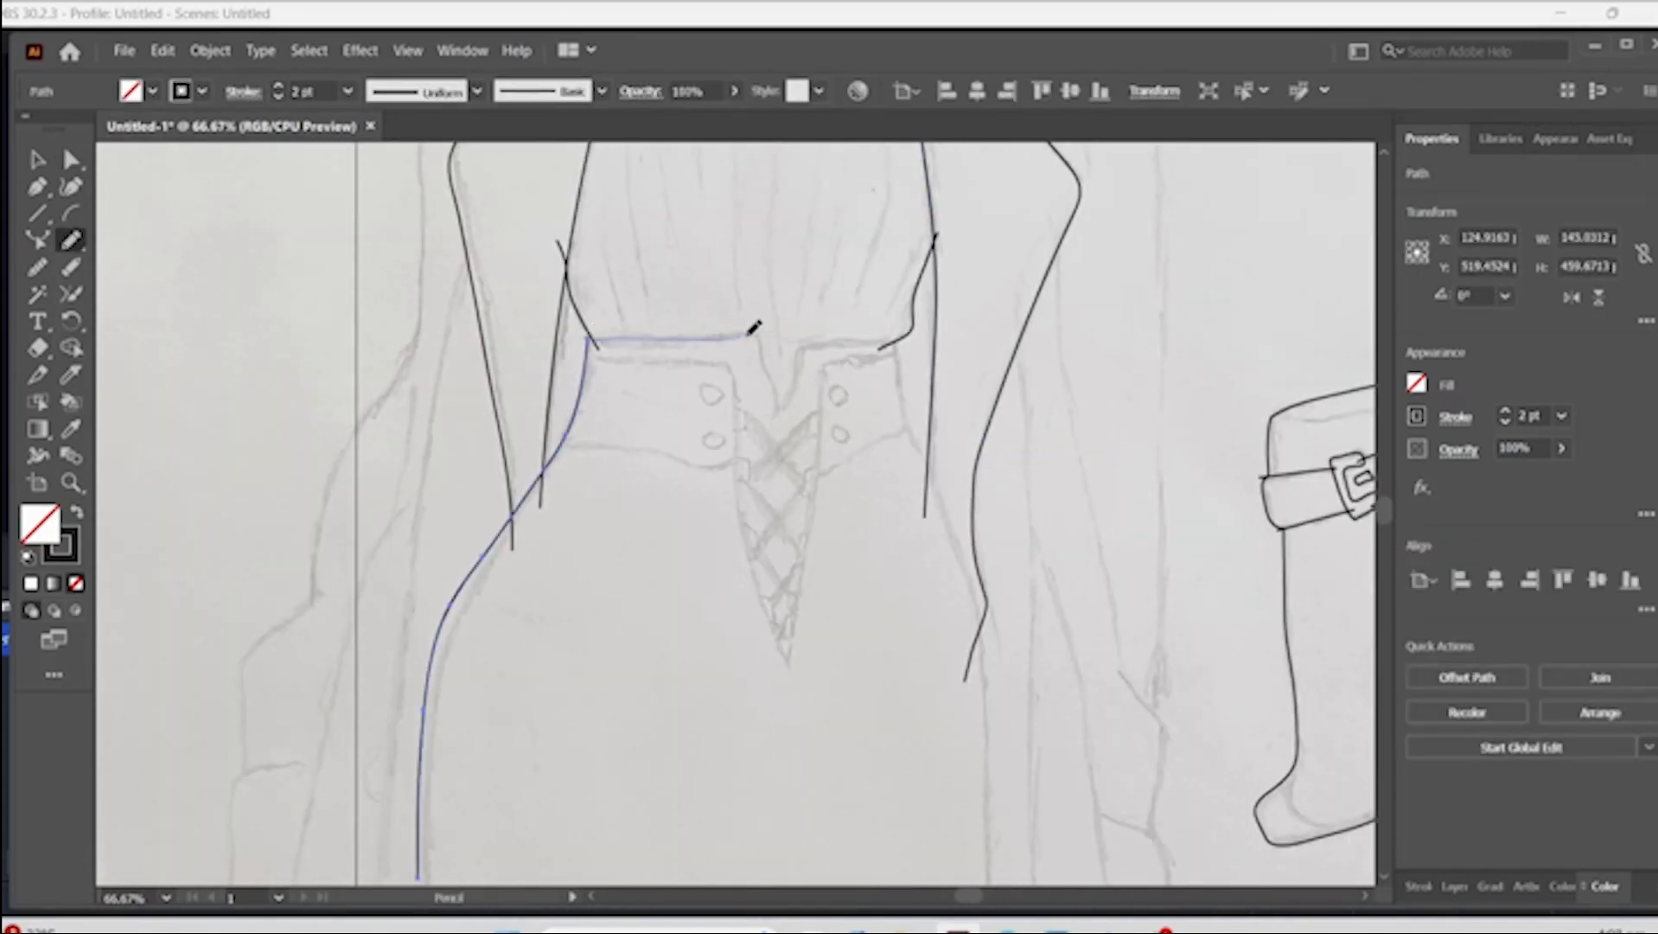
- Complete the skirt outline by tracing its lower left corner, its right side and the hem
{"action": "scroll", "coordinate": [906, 372], "scroll_direction": "down", "scroll_amount": 3}
{"action": "left_click_drag", "start_coordinate": [426, 622], "coordinate": [454, 713]}
{"action": "left_click_drag", "start_coordinate": [944, 241], "coordinate": [964, 689]}
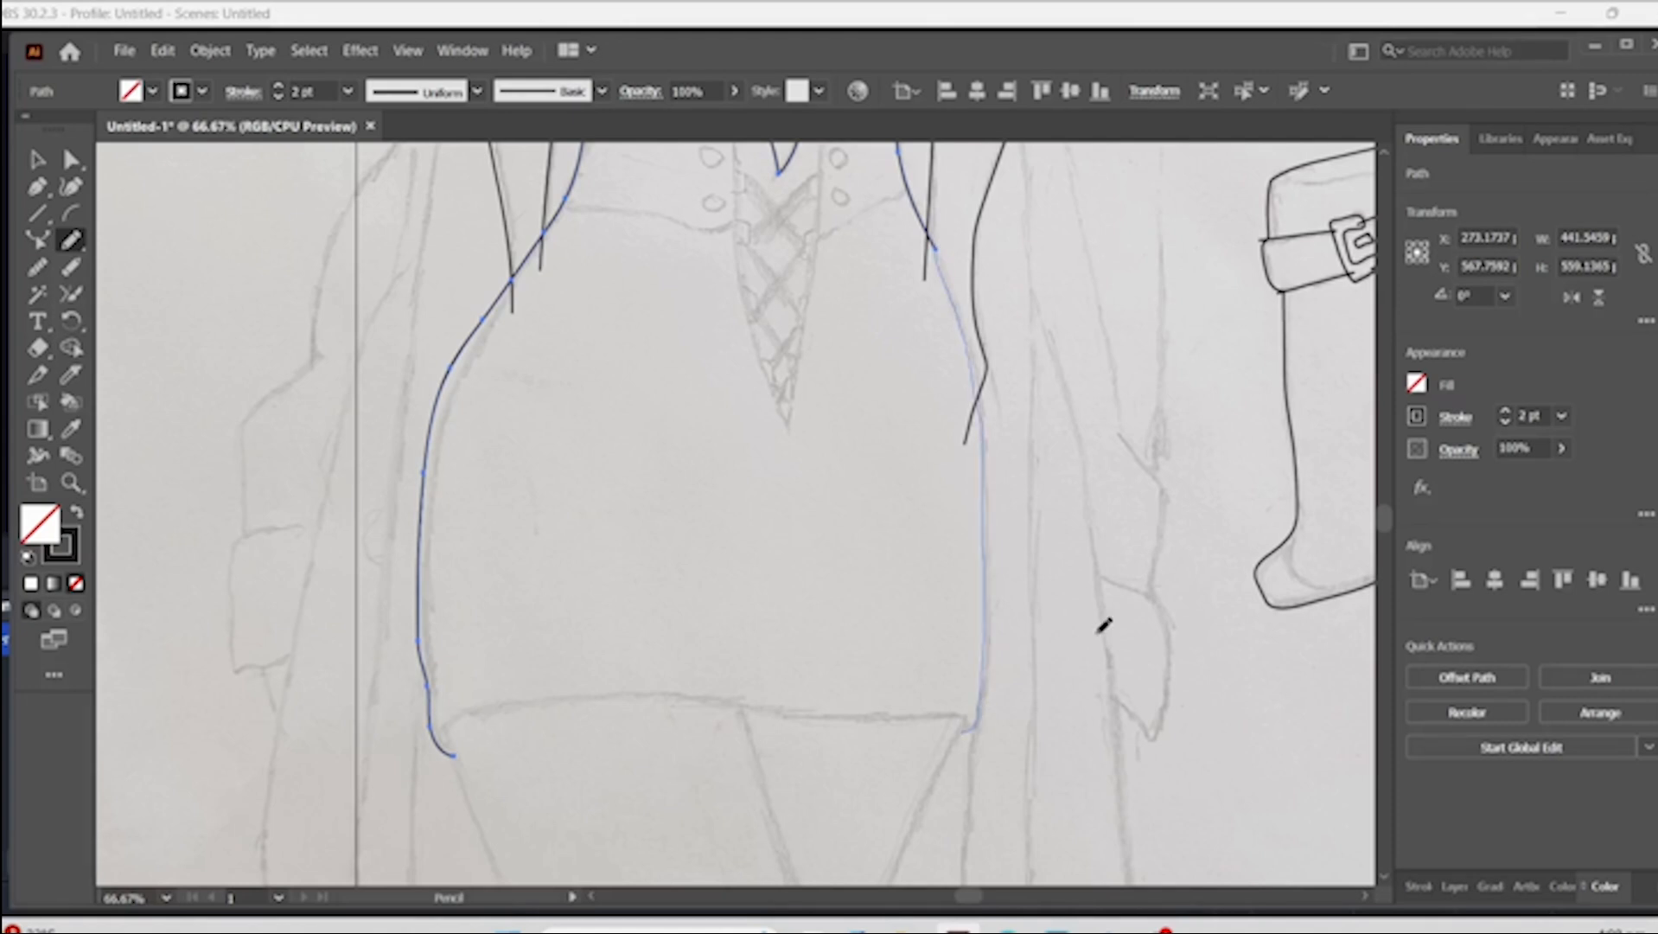
{"action": "mouse_move", "coordinate": [443, 685]}
{"action": "left_mouse_down"}
{"action": "mouse_move", "coordinate": [486, 662]}
{"action": "mouse_move", "coordinate": [967, 678]}
{"action": "left_mouse_up"}
- Trace the upper seams of the belt panels and the pointed lacing opening between them
{"action": "scroll", "coordinate": [1152, 622], "scroll_direction": "up", "scroll_amount": 2}
{"action": "mouse_move", "coordinate": [896, 196]}
{"action": "left_mouse_down"}
{"action": "mouse_move", "coordinate": [815, 331]}
{"action": "mouse_move", "coordinate": [734, 251]}
{"action": "mouse_move", "coordinate": [572, 196]}
{"action": "left_mouse_up"}
- Draw small circles for the belt buttons and duplicate them into a vertical pair on each side of the lacing opening
{"action": "scroll", "coordinate": [756, 345], "scroll_direction": "up", "scroll_amount": 2}
{"action": "scroll", "coordinate": [970, 346], "scroll_direction": "up", "scroll_amount": 2}
{"action": "key", "text": "l"}
{"action": "mouse_move", "coordinate": [950, 181]}
{"action": "left_mouse_down"}
{"action": "mouse_move", "coordinate": [994, 227]}
{"action": "mouse_move", "coordinate": [971, 290]}
{"action": "left_mouse_up"}
{"action": "key", "text": "v"}
{"action": "left_click", "coordinate": [612, 278]}
{"action": "left_click", "coordinate": [986, 274]}
{"action": "left_click", "coordinate": [987, 221], "text": "shift"}
{"action": "left_click_drag", "start_coordinate": [987, 222], "coordinate": [693, 225]}
- Trace the lower edges of the belt panels on both sides of the lacing opening
{"action": "key", "text": "ctrl+minus"}
{"action": "key", "text": "ctrl+minus"}
{"action": "scroll", "coordinate": [908, 372], "scroll_direction": "down", "scroll_amount": 3}
{"action": "key", "text": "n"}
{"action": "left_click_drag", "start_coordinate": [941, 342], "coordinate": [836, 400]}
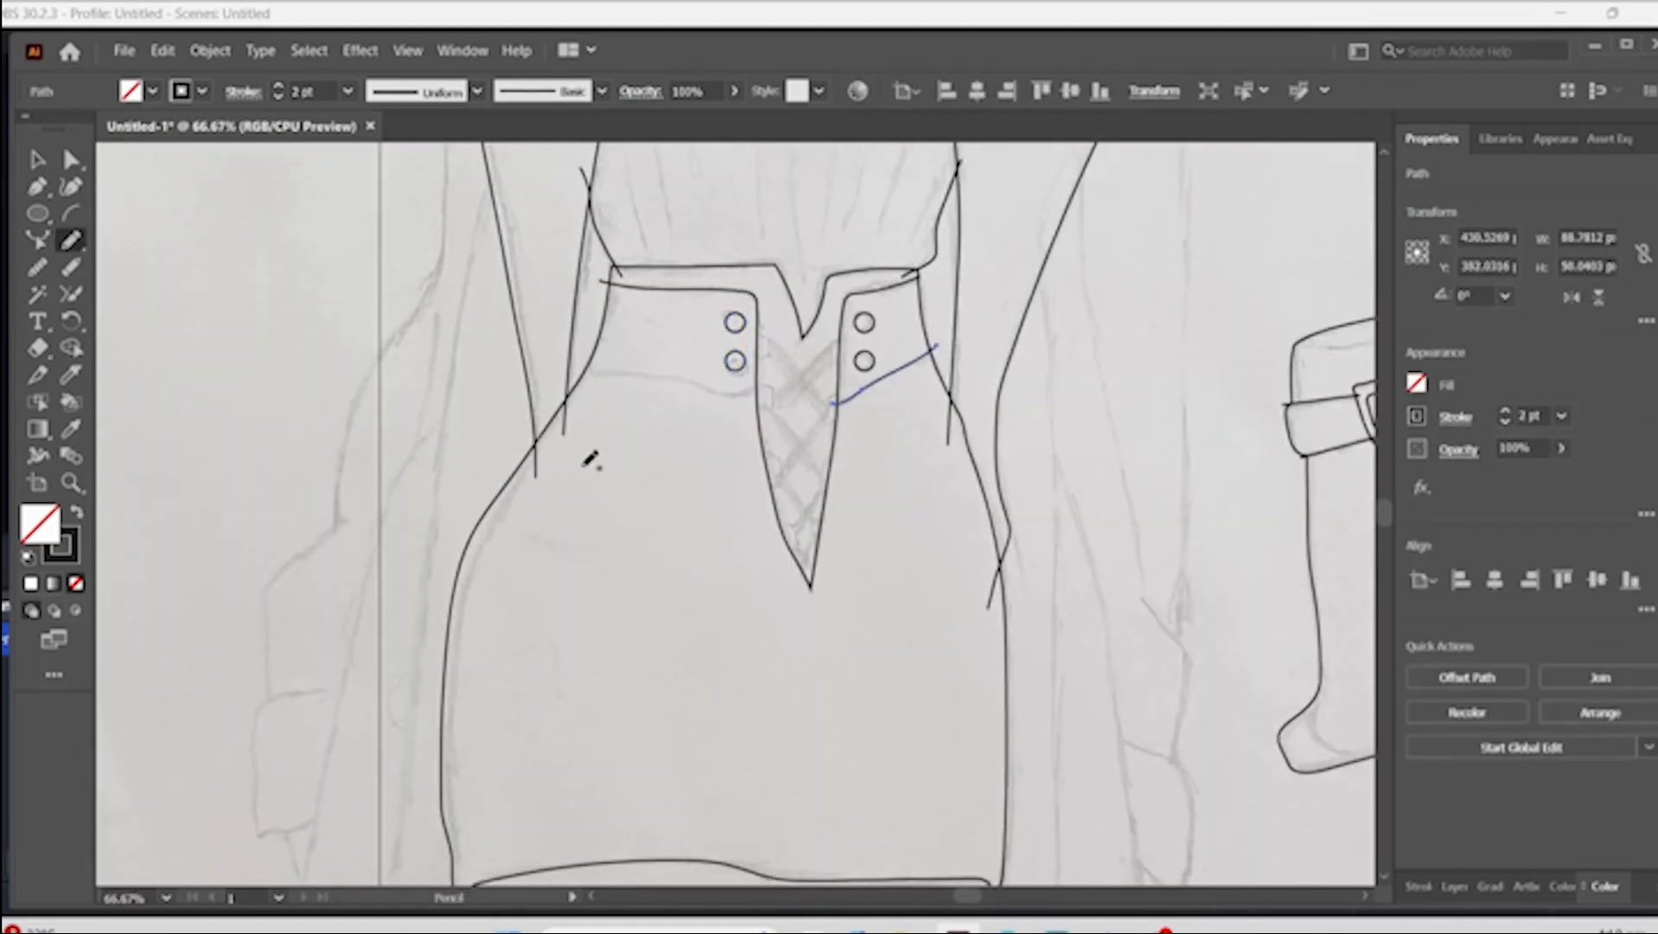
{"action": "left_click_drag", "start_coordinate": [574, 368], "coordinate": [759, 384]}
- Trace the left thigh's outer edge below the skirt and adjust the left end points of the hem lines to meet it
{"action": "scroll", "coordinate": [1080, 487], "scroll_direction": "down", "scroll_amount": 4}
{"action": "key", "text": "ctrl+plus"}
{"action": "scroll", "coordinate": [1074, 463], "scroll_direction": "down", "scroll_amount": 5}
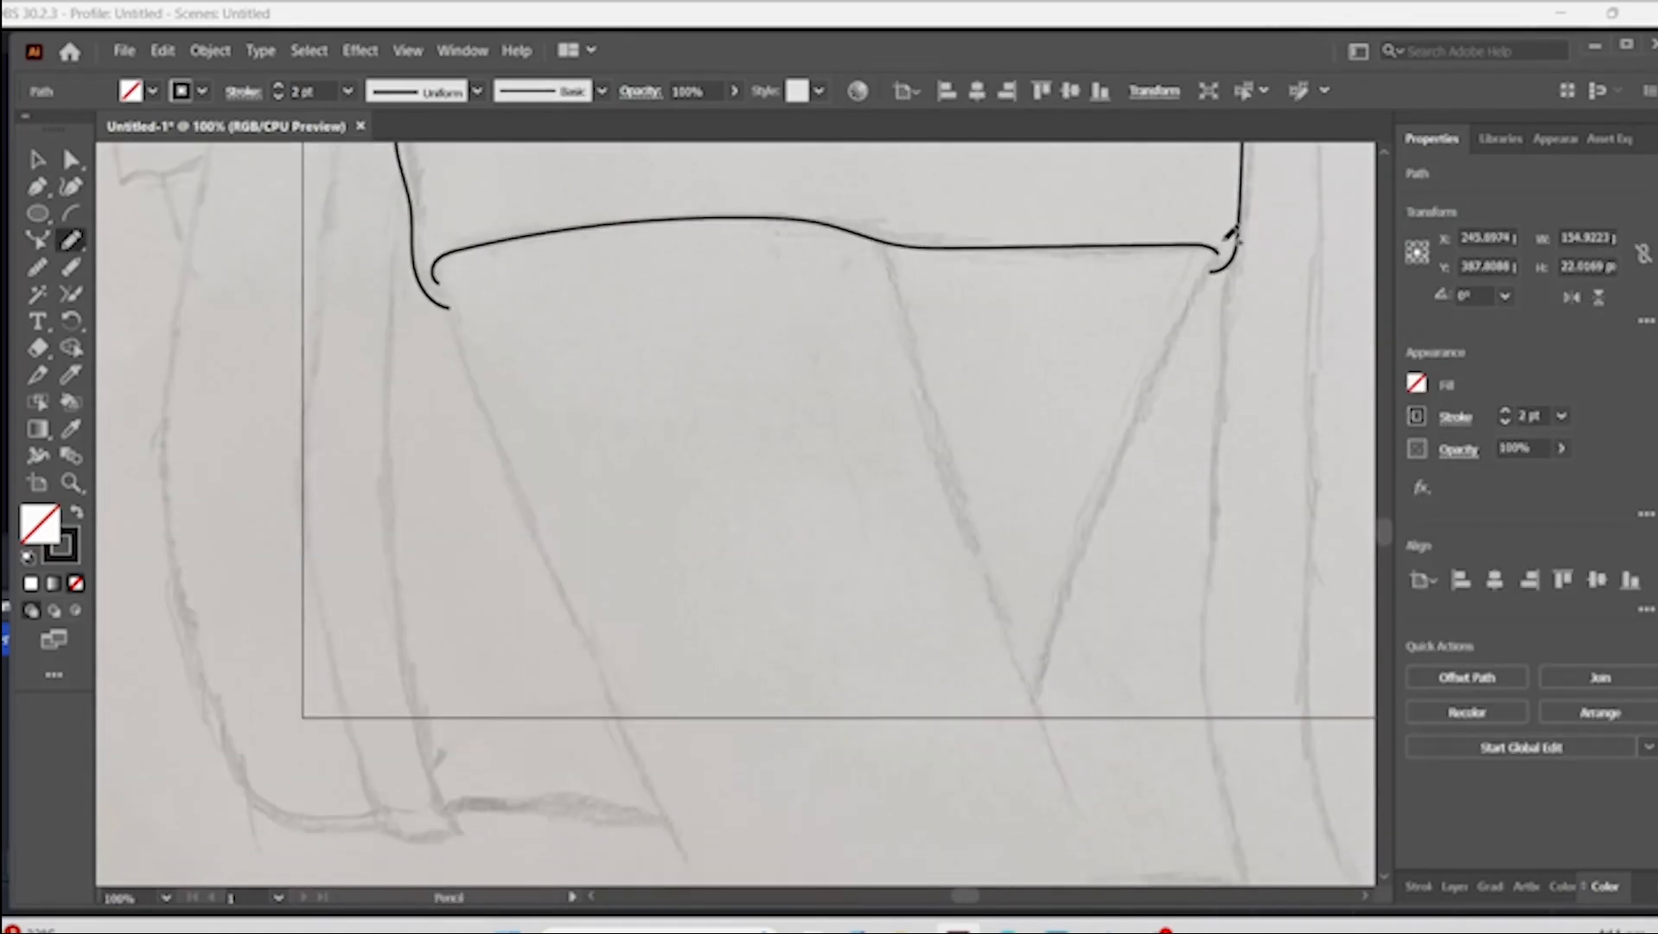
{"action": "left_click_drag", "start_coordinate": [430, 252], "coordinate": [462, 343]}
{"action": "left_click_drag", "start_coordinate": [627, 724], "coordinate": [704, 874]}
{"action": "key", "text": "a"}
{"action": "left_click_drag", "start_coordinate": [447, 306], "coordinate": [459, 307]}
{"action": "left_click_drag", "start_coordinate": [439, 282], "coordinate": [453, 282]}
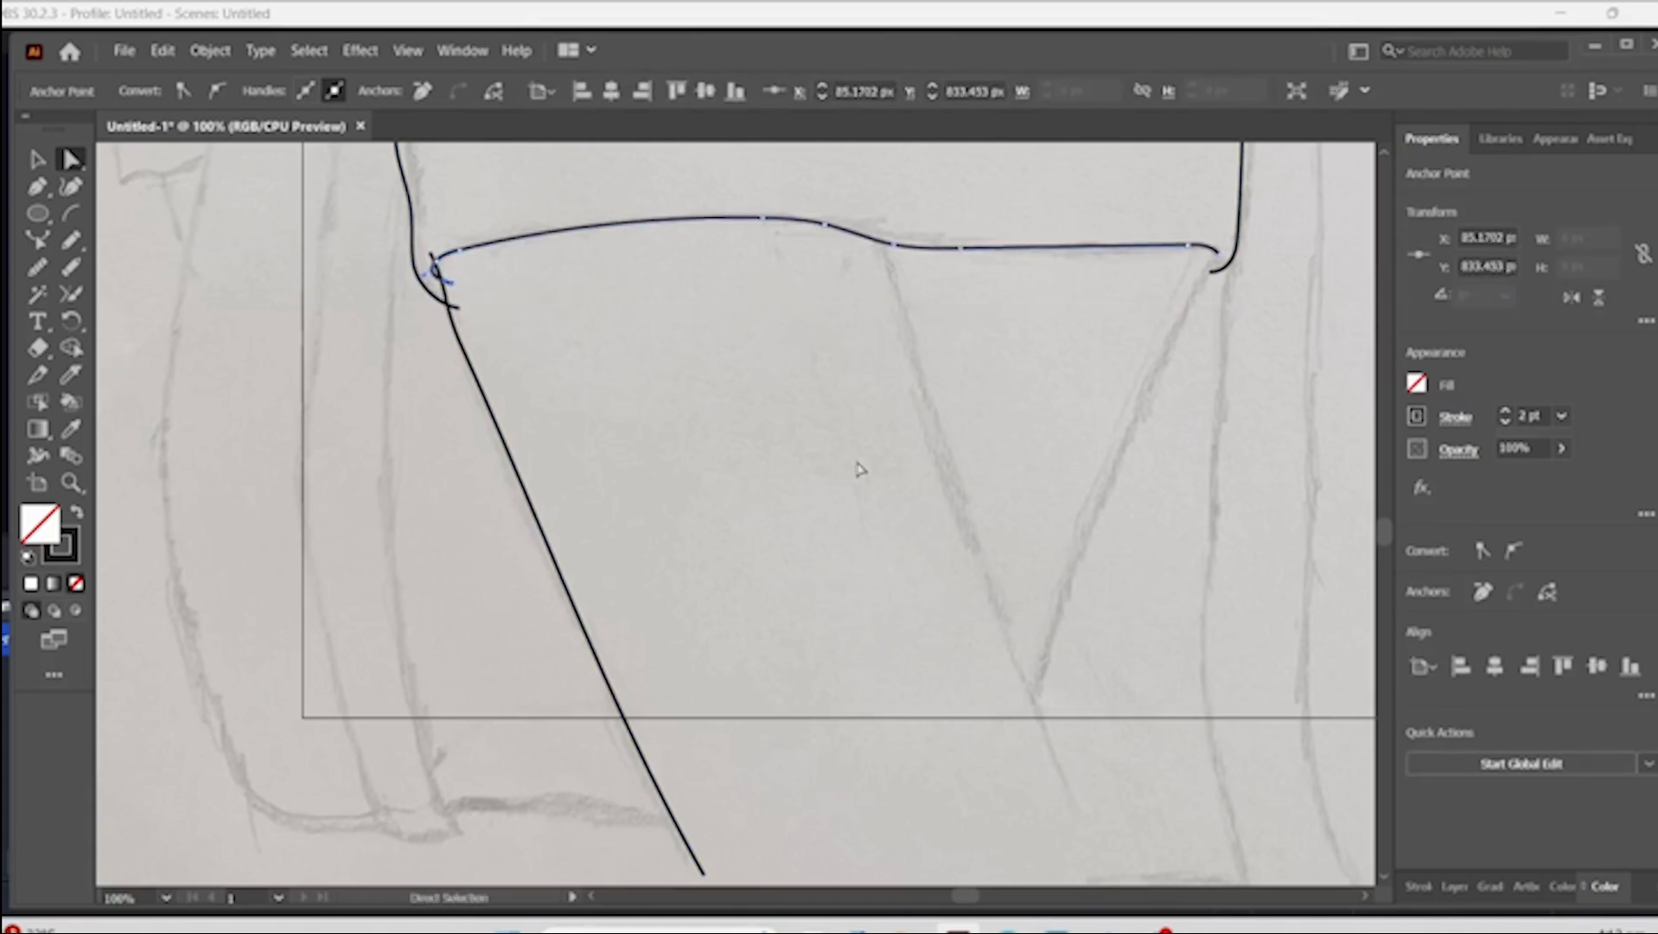
- Trace the right thigh's slanted edge below the skirt and adjust the hem corner where they meet
{"action": "scroll", "coordinate": [1038, 678], "scroll_direction": "right", "scroll_amount": 4}
{"action": "key", "text": "n"}
{"action": "left_click_drag", "start_coordinate": [1026, 241], "coordinate": [816, 654]}
{"action": "key", "text": "a"}
{"action": "left_click_drag", "start_coordinate": [1023, 252], "coordinate": [1023, 272]}
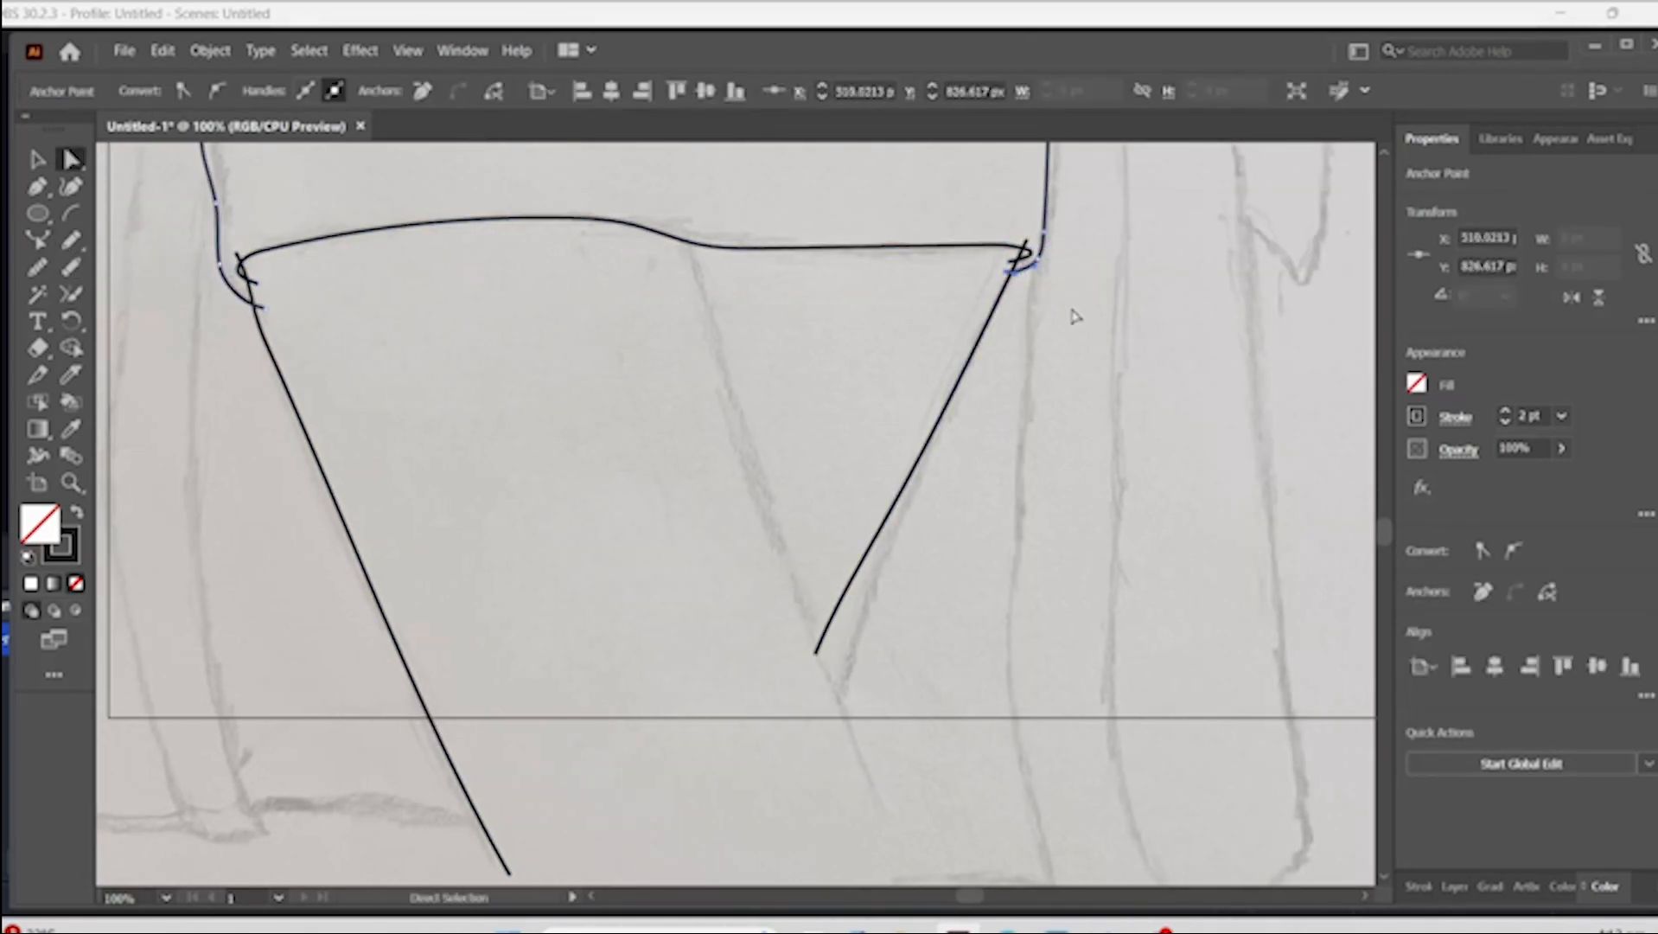
- Draw a small rectangular eyelet on the lacing opening's edge and duplicate it in pairs along both sides
{"action": "key", "text": "ctrl+minus"}
{"action": "key", "text": "ctrl+minus"}
{"action": "key", "text": "ctrl+minus"}
{"action": "key", "text": "ctrl+minus"}
{"action": "scroll", "coordinate": [678, 339], "scroll_direction": "down", "scroll_amount": 1}
{"action": "key", "text": "ctrl+plus"}
{"action": "key", "text": "ctrl+plus"}
{"action": "key", "text": "ctrl+plus"}
{"action": "scroll", "coordinate": [752, 448], "scroll_direction": "up", "scroll_amount": 4}
{"action": "left_click", "coordinate": [622, 279]}
{"action": "key", "text": "ctrl+plus"}
{"action": "key", "text": "ctrl+plus"}
{"action": "key", "text": "ctrl+plus"}
{"action": "key", "text": "ctrl+minus"}
{"action": "scroll", "coordinate": [989, 270], "scroll_direction": "down", "scroll_amount": 4}
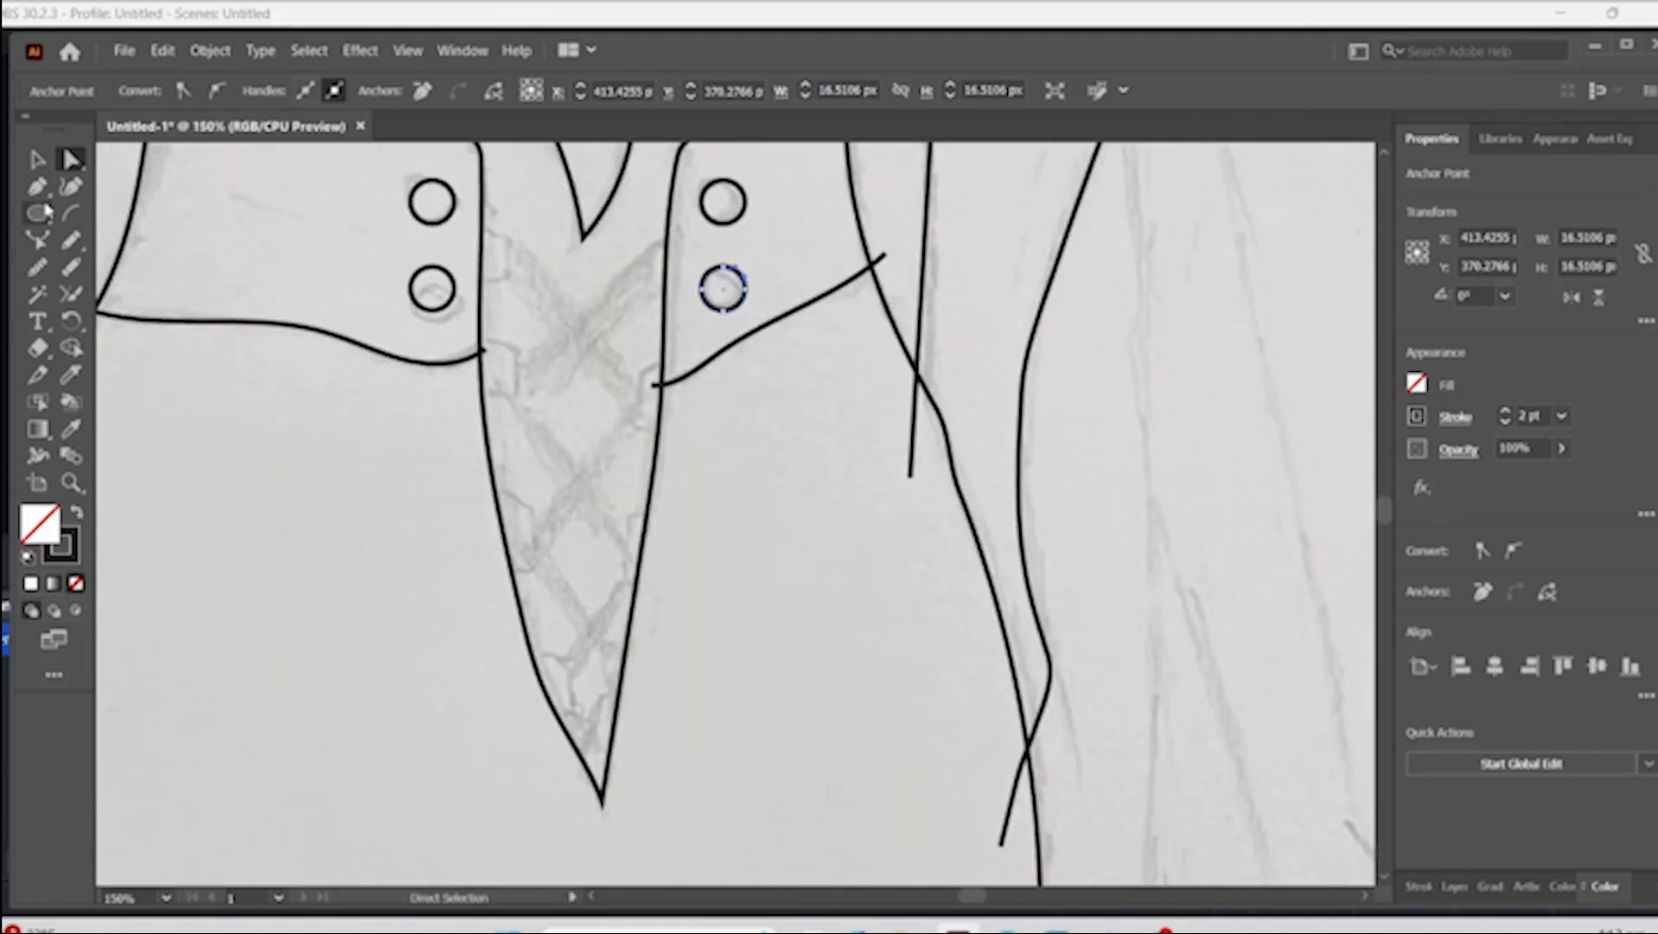
{"action": "left_click_drag", "start_coordinate": [42, 213], "coordinate": [117, 215]}
{"action": "mouse_move", "coordinate": [469, 229]}
{"action": "left_mouse_down"}
{"action": "mouse_move", "coordinate": [499, 259]}
{"action": "mouse_move", "coordinate": [674, 242]}
{"action": "mouse_move", "coordinate": [496, 280]}
{"action": "mouse_move", "coordinate": [480, 566]}
{"action": "mouse_move", "coordinate": [461, 574]}
{"action": "left_mouse_up"}
{"action": "key", "text": "v"}
{"action": "left_click", "coordinate": [496, 247], "text": "shift"}
- Add two lower pairs of eyelets, narrowed to fit the tapering edges of the lacing opening
{"action": "left_click_drag", "start_coordinate": [439, 568], "coordinate": [526, 642]}
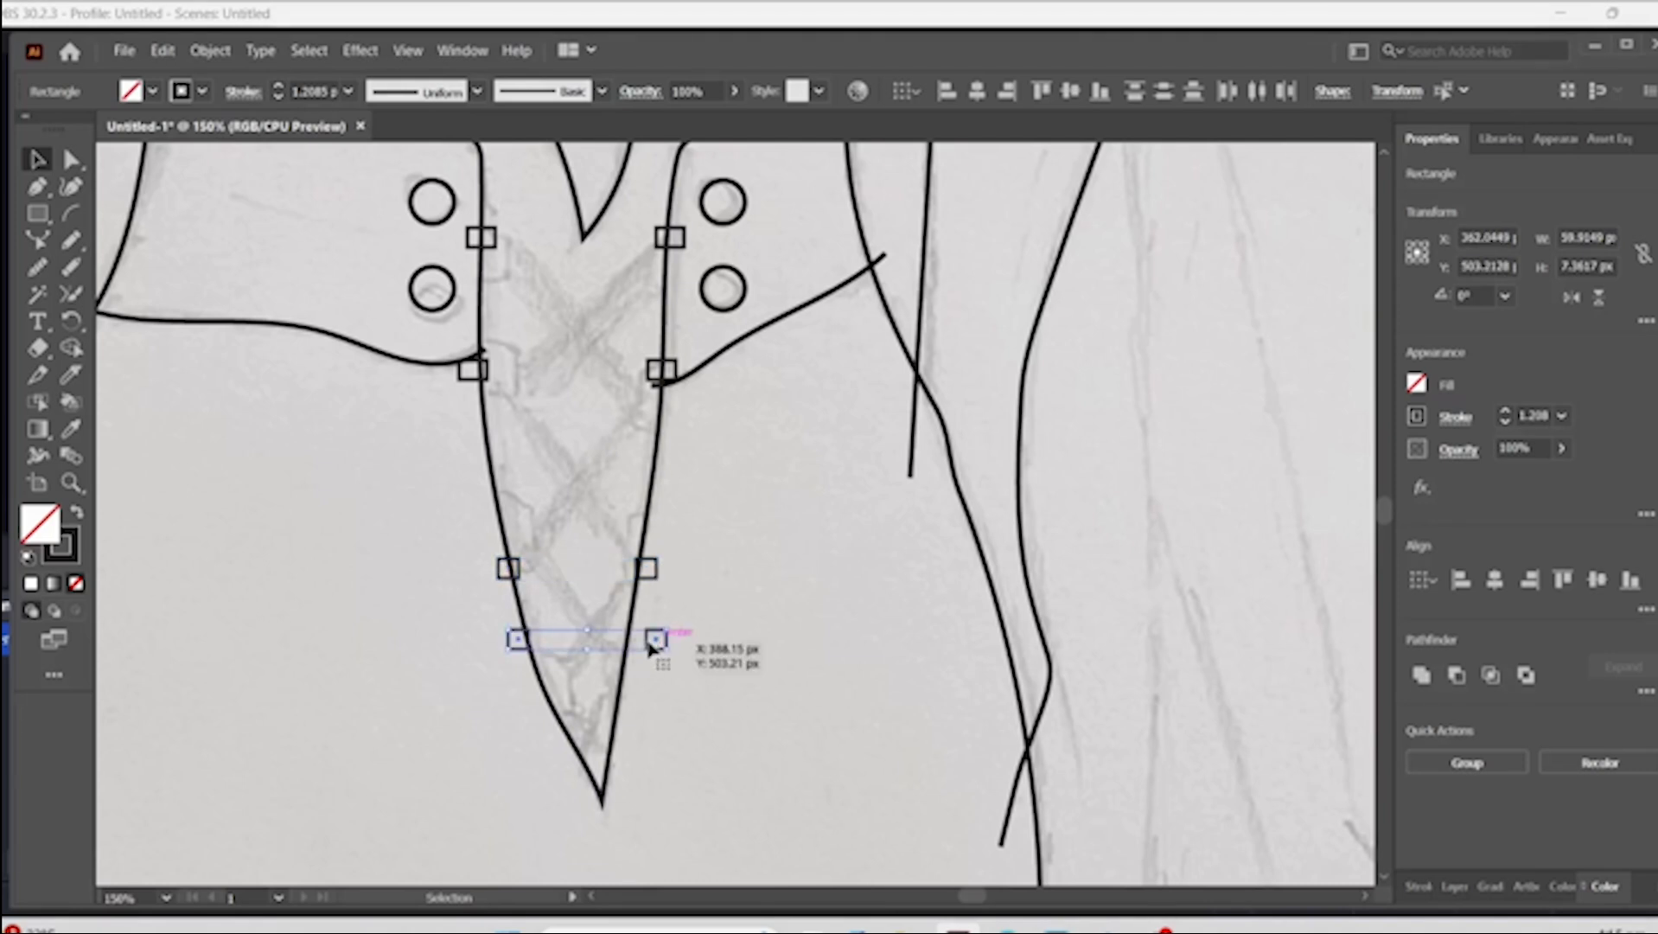
{"action": "left_click_drag", "start_coordinate": [651, 645], "coordinate": [619, 663]}
{"action": "left_click_drag", "start_coordinate": [476, 660], "coordinate": [531, 672]}
{"action": "left_click_drag", "start_coordinate": [629, 663], "coordinate": [646, 743]}
{"action": "left_click_drag", "start_coordinate": [659, 736], "coordinate": [606, 746]}
{"action": "left_click_drag", "start_coordinate": [602, 740], "coordinate": [613, 740]}
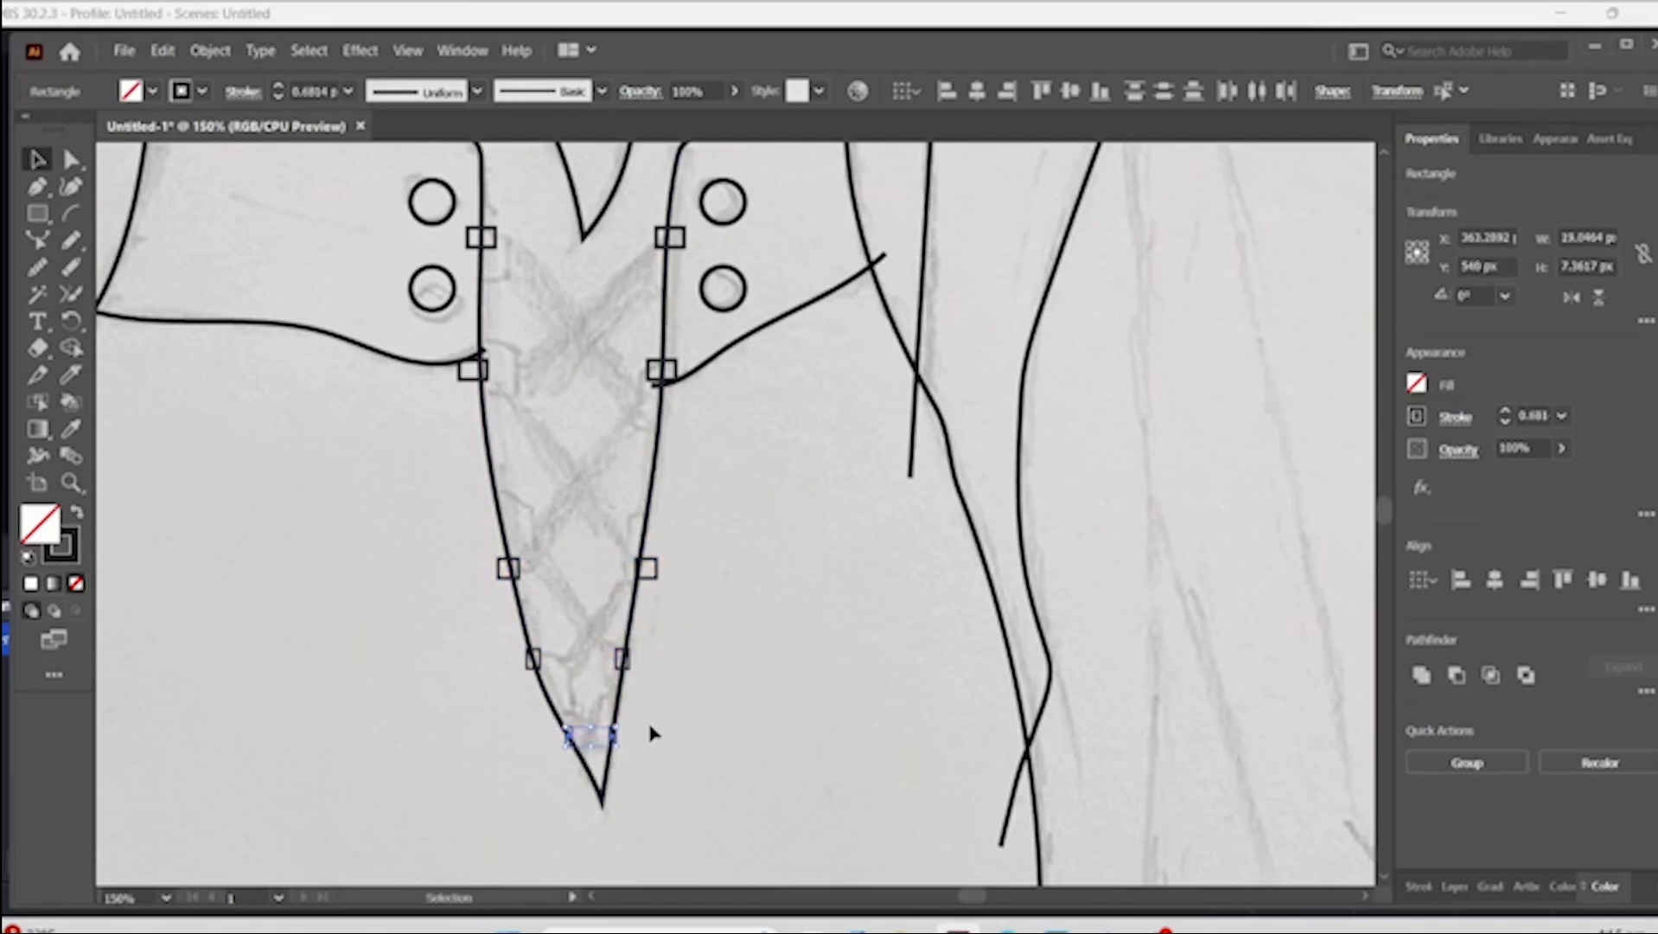
{"action": "left_click", "coordinate": [650, 734]}
{"action": "scroll", "coordinate": [650, 733], "scroll_direction": "up", "scroll_amount": 1}
{"action": "left_click", "coordinate": [38, 213]}
{"action": "mouse_move", "coordinate": [499, 301]}
{"action": "left_mouse_down"}
{"action": "mouse_move", "coordinate": [510, 522]}
{"action": "mouse_move", "coordinate": [641, 424]}
{"action": "mouse_move", "coordinate": [655, 439]}
{"action": "left_mouse_up"}
{"action": "key", "text": "ctrl+z"}
- Draw the top pair of double-line crossing laces between the first and second eyelet rows with the Pencil tool
{"action": "left_click", "coordinate": [71, 240]}
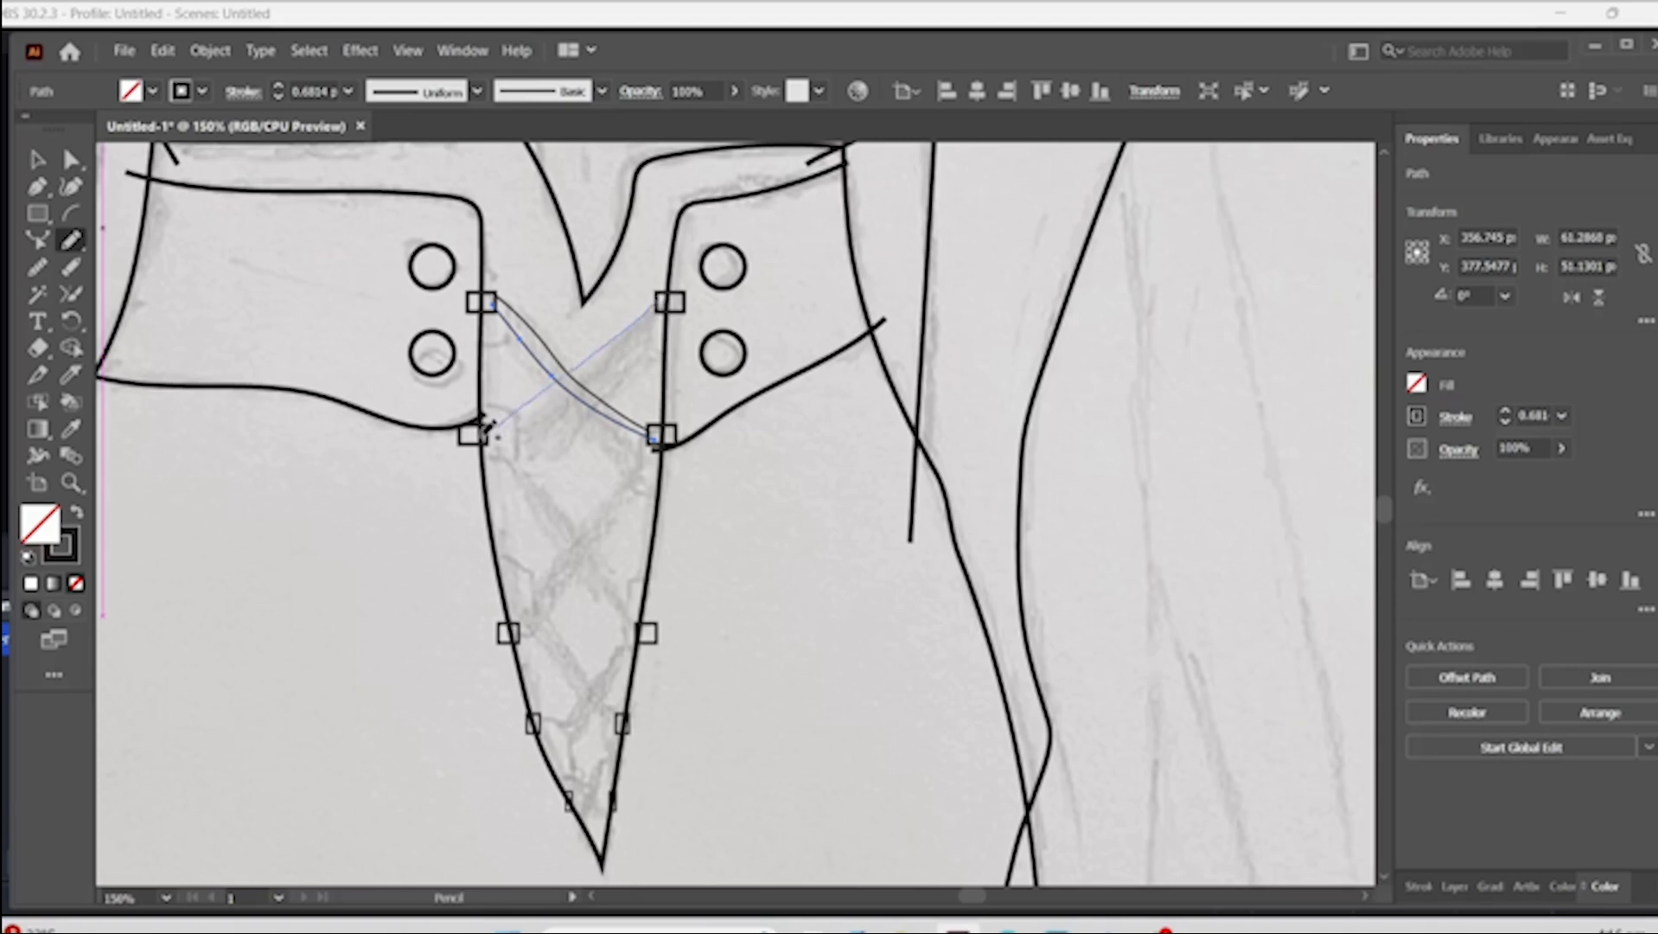
{"action": "left_click_drag", "start_coordinate": [484, 431], "coordinate": [479, 438]}
{"action": "key", "text": "ctrl+plus"}
{"action": "key", "text": "ctrl+plus"}
{"action": "key", "text": "ctrl+plus"}
{"action": "scroll", "coordinate": [666, 298], "scroll_direction": "down", "scroll_amount": 1}
{"action": "key", "text": "v"}
{"action": "left_click_drag", "start_coordinate": [782, 451], "coordinate": [782, 434]}
{"action": "key", "text": "n"}
{"action": "left_click_drag", "start_coordinate": [970, 296], "coordinate": [499, 664]}
- Draw the double-line laces crossing between the second and third eyelet rows
{"action": "scroll", "coordinate": [529, 433], "scroll_direction": "down", "scroll_amount": 4}
{"action": "mouse_move", "coordinate": [513, 264]}
{"action": "left_mouse_down"}
{"action": "mouse_move", "coordinate": [775, 564]}
{"action": "mouse_move", "coordinate": [919, 783]}
{"action": "left_mouse_up"}
{"action": "scroll", "coordinate": [936, 784], "scroll_direction": "down", "scroll_amount": 1}
{"action": "left_click_drag", "start_coordinate": [938, 162], "coordinate": [591, 664]}
- Draw the lace from the third row's right eyelet to the fourth row's left eyelet and even out its lower line's anchors
{"action": "scroll", "coordinate": [779, 518], "scroll_direction": "down", "scroll_amount": 2}
{"action": "left_click_drag", "start_coordinate": [925, 445], "coordinate": [642, 687]}
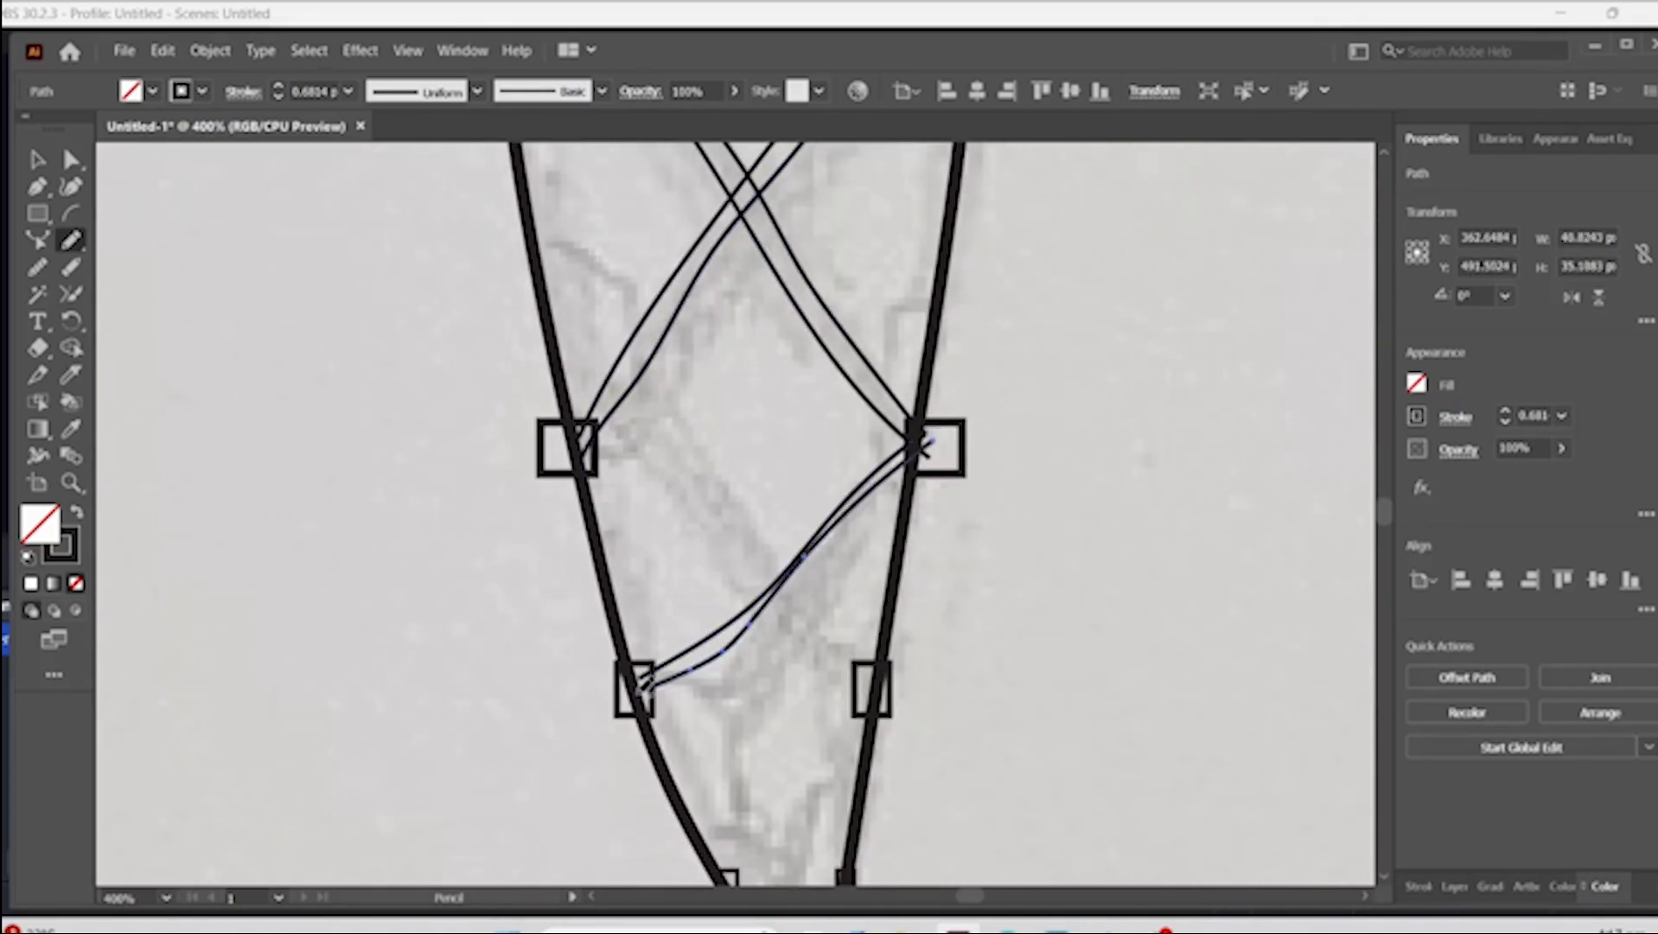
{"action": "left_click", "coordinate": [71, 160]}
{"action": "left_click_drag", "start_coordinate": [804, 557], "coordinate": [808, 560]}
{"action": "left_click_drag", "start_coordinate": [723, 651], "coordinate": [714, 647]}
{"action": "left_click_drag", "start_coordinate": [689, 669], "coordinate": [677, 669]}
{"action": "scroll", "coordinate": [677, 669], "scroll_direction": "down", "scroll_amount": 2}
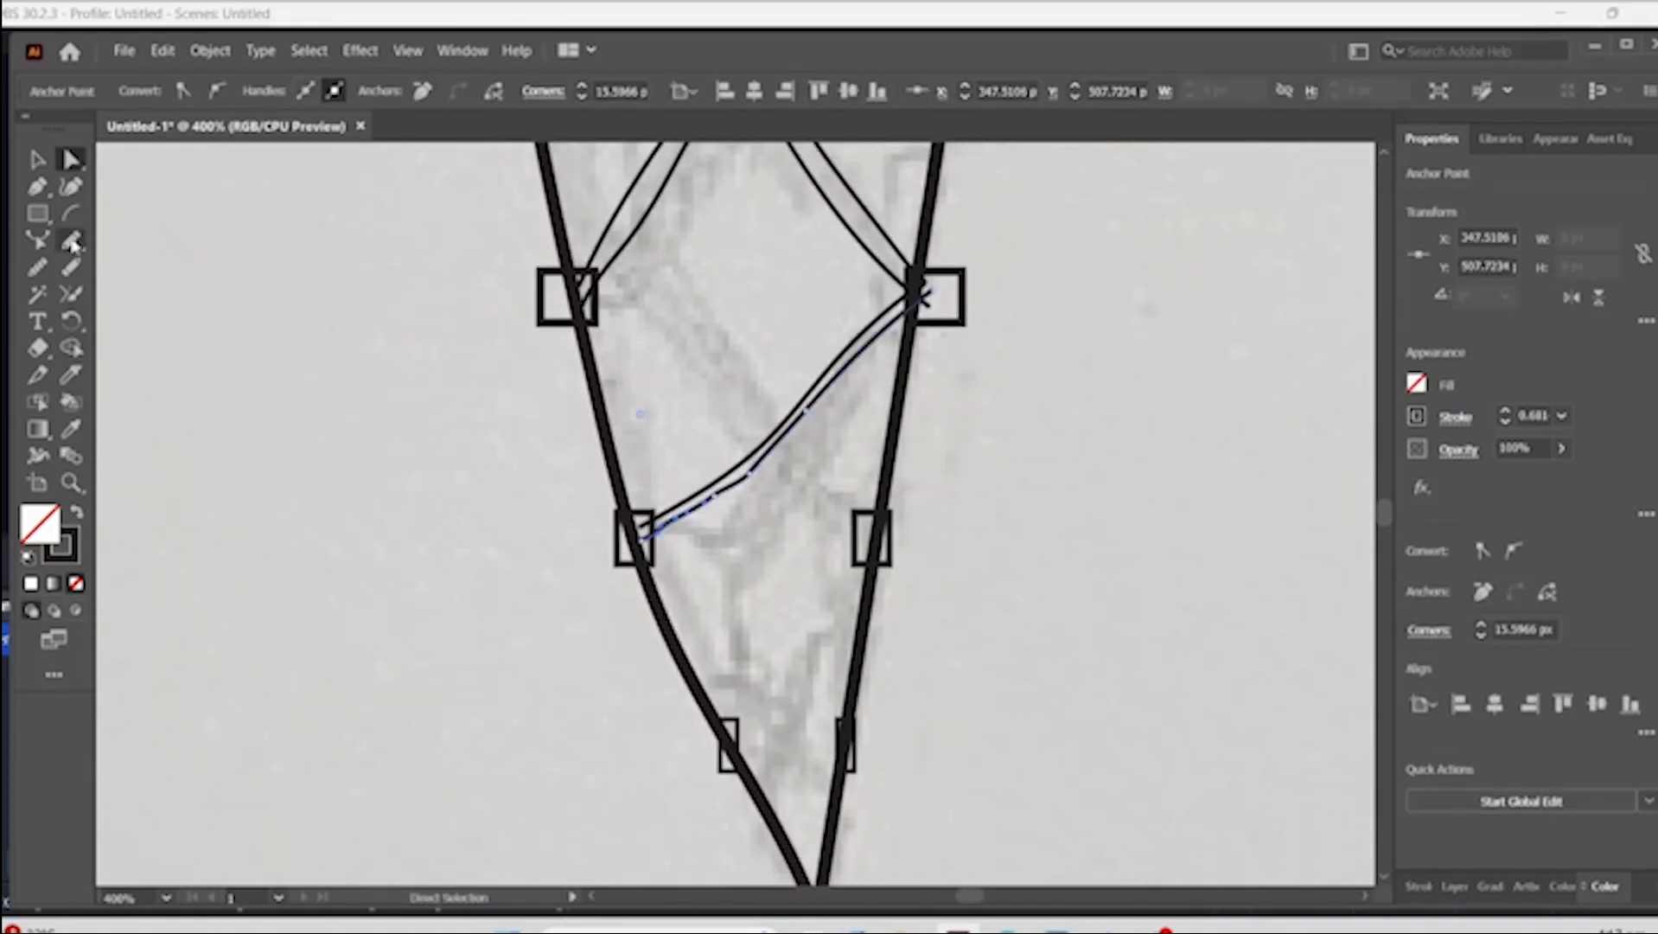
- Draw the opposite lace down to the fourth row's right eyelet and the crossing laces to the lowest eyelet pair
{"action": "left_click", "coordinate": [72, 242]}
{"action": "left_click_drag", "start_coordinate": [872, 532], "coordinate": [579, 290]}
{"action": "scroll", "coordinate": [807, 470], "scroll_direction": "down", "scroll_amount": 2}
{"action": "left_click_drag", "start_coordinate": [848, 530], "coordinate": [638, 318]}
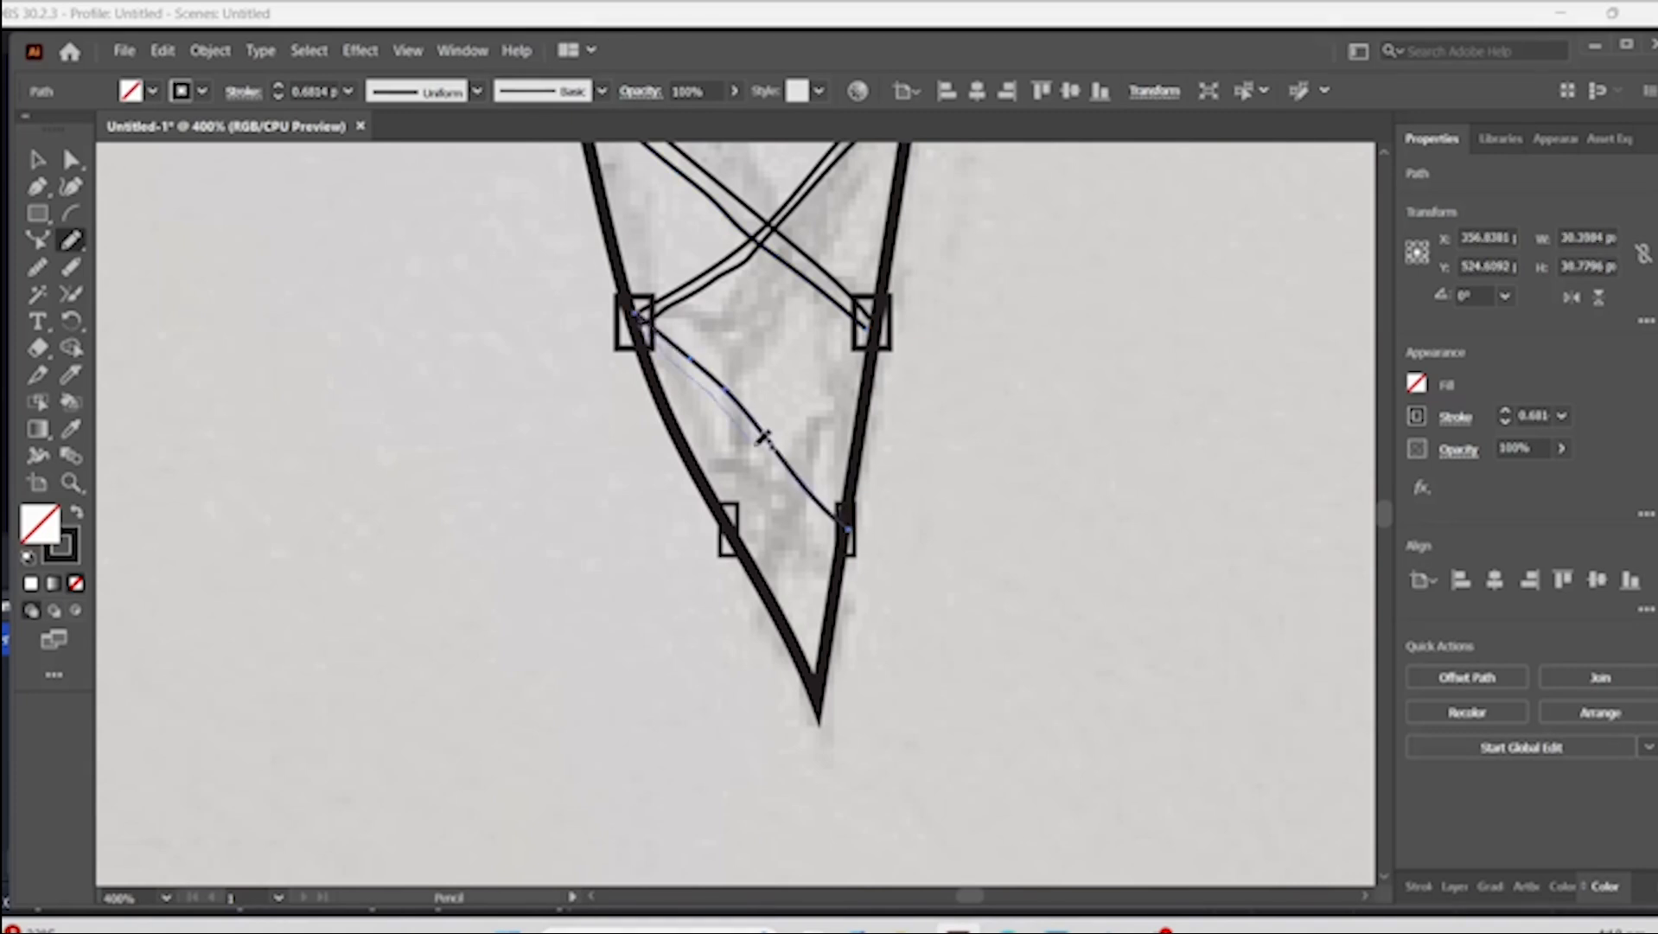
{"action": "left_click_drag", "start_coordinate": [761, 442], "coordinate": [840, 527]}
{"action": "left_click_drag", "start_coordinate": [865, 327], "coordinate": [734, 522]}
{"action": "key", "text": "v"}
{"action": "left_click", "coordinate": [852, 550]}
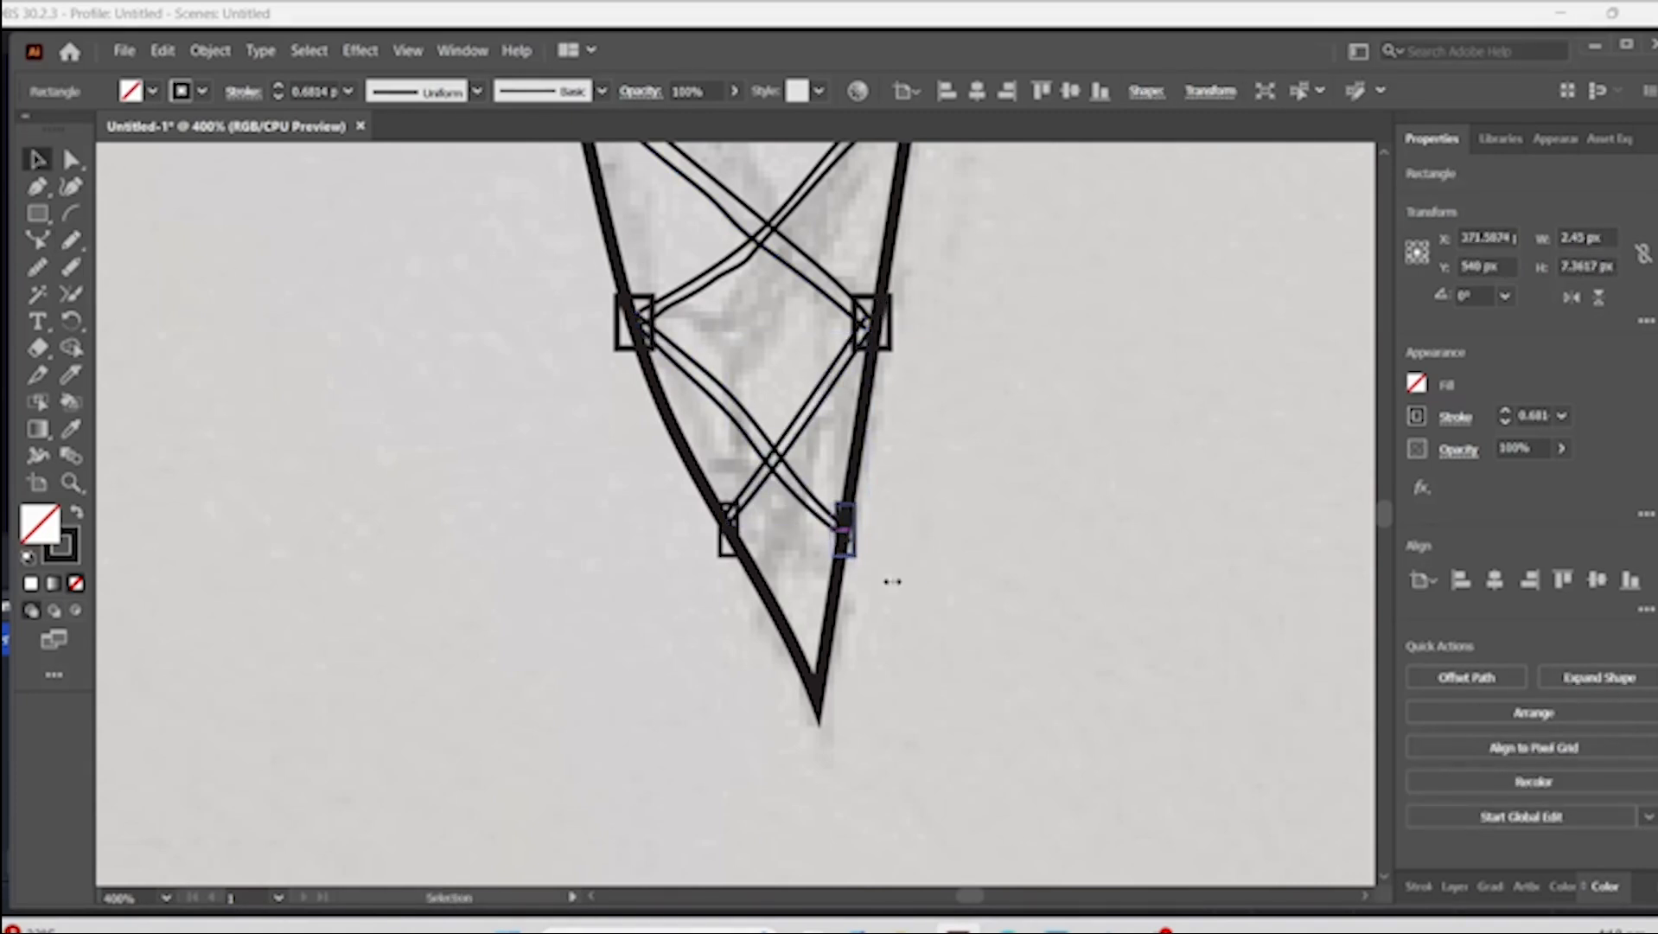
{"action": "left_click", "coordinate": [1059, 569]}
- Trace the coat's right shoulder, the outer edge of the right sleeve and its cuff
{"action": "key", "text": "ctrl+0"}
{"action": "scroll", "coordinate": [1071, 545], "scroll_direction": "up", "scroll_amount": 3}
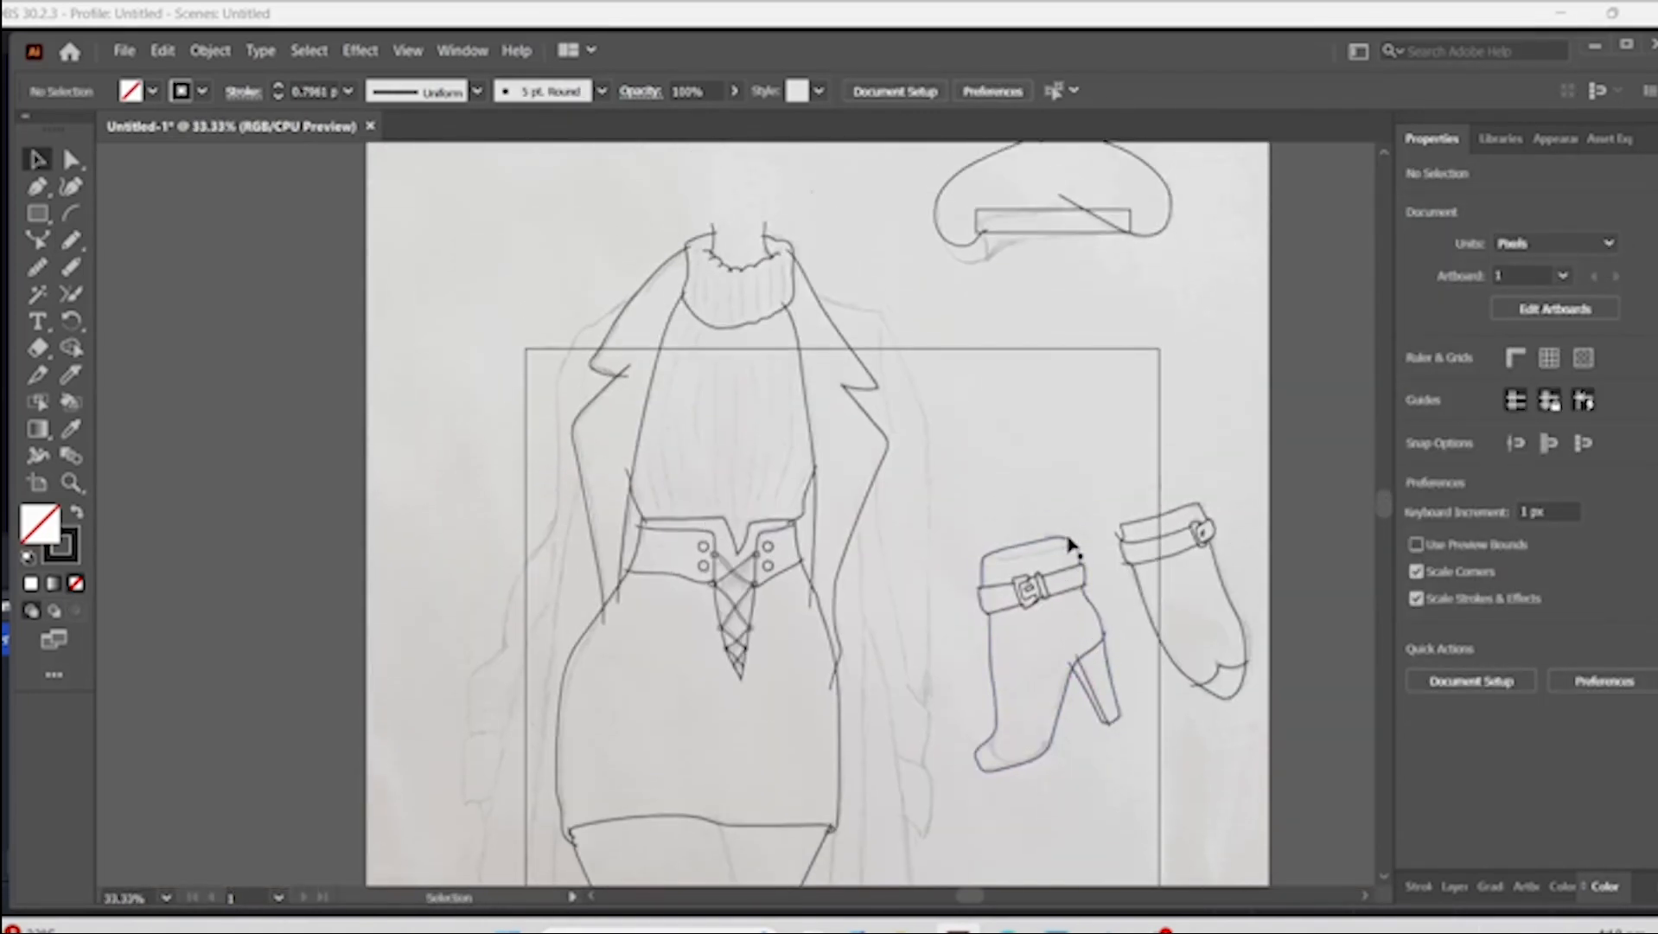
{"action": "scroll", "coordinate": [778, 275], "scroll_direction": "down", "scroll_amount": 1}
{"action": "key", "text": "n"}
{"action": "left_click_drag", "start_coordinate": [803, 226], "coordinate": [841, 234]}
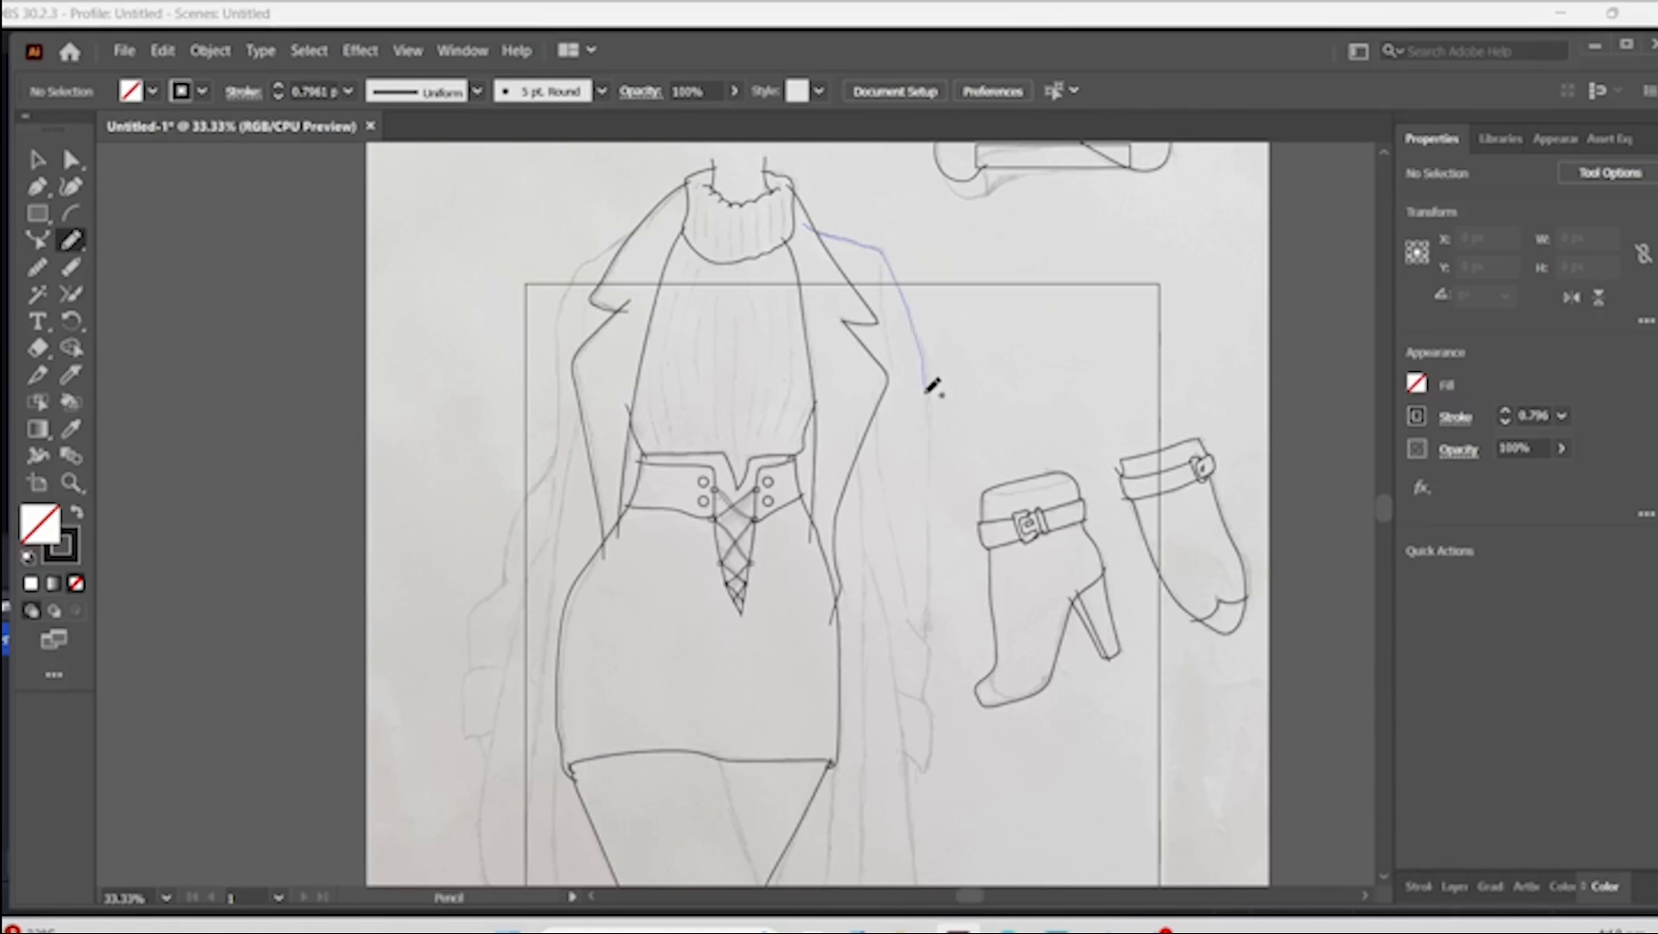
{"action": "left_click_drag", "start_coordinate": [923, 645], "coordinate": [921, 647]}
{"action": "scroll", "coordinate": [930, 690], "scroll_direction": "down", "scroll_amount": 2}
{"action": "mouse_move", "coordinate": [902, 527]}
{"action": "left_mouse_down"}
{"action": "mouse_move", "coordinate": [907, 603]}
{"action": "mouse_move", "coordinate": [884, 659]}
{"action": "left_mouse_up"}
- Trace the coat's right front panel with a 1 pt stroke, including its fold line, outer edge, hem and inner edge
{"action": "scroll", "coordinate": [970, 563], "scroll_direction": "down", "scroll_amount": 1}
{"action": "scroll", "coordinate": [951, 433], "scroll_direction": "left", "scroll_amount": 1}
{"action": "left_click_drag", "start_coordinate": [919, 289], "coordinate": [929, 393]}
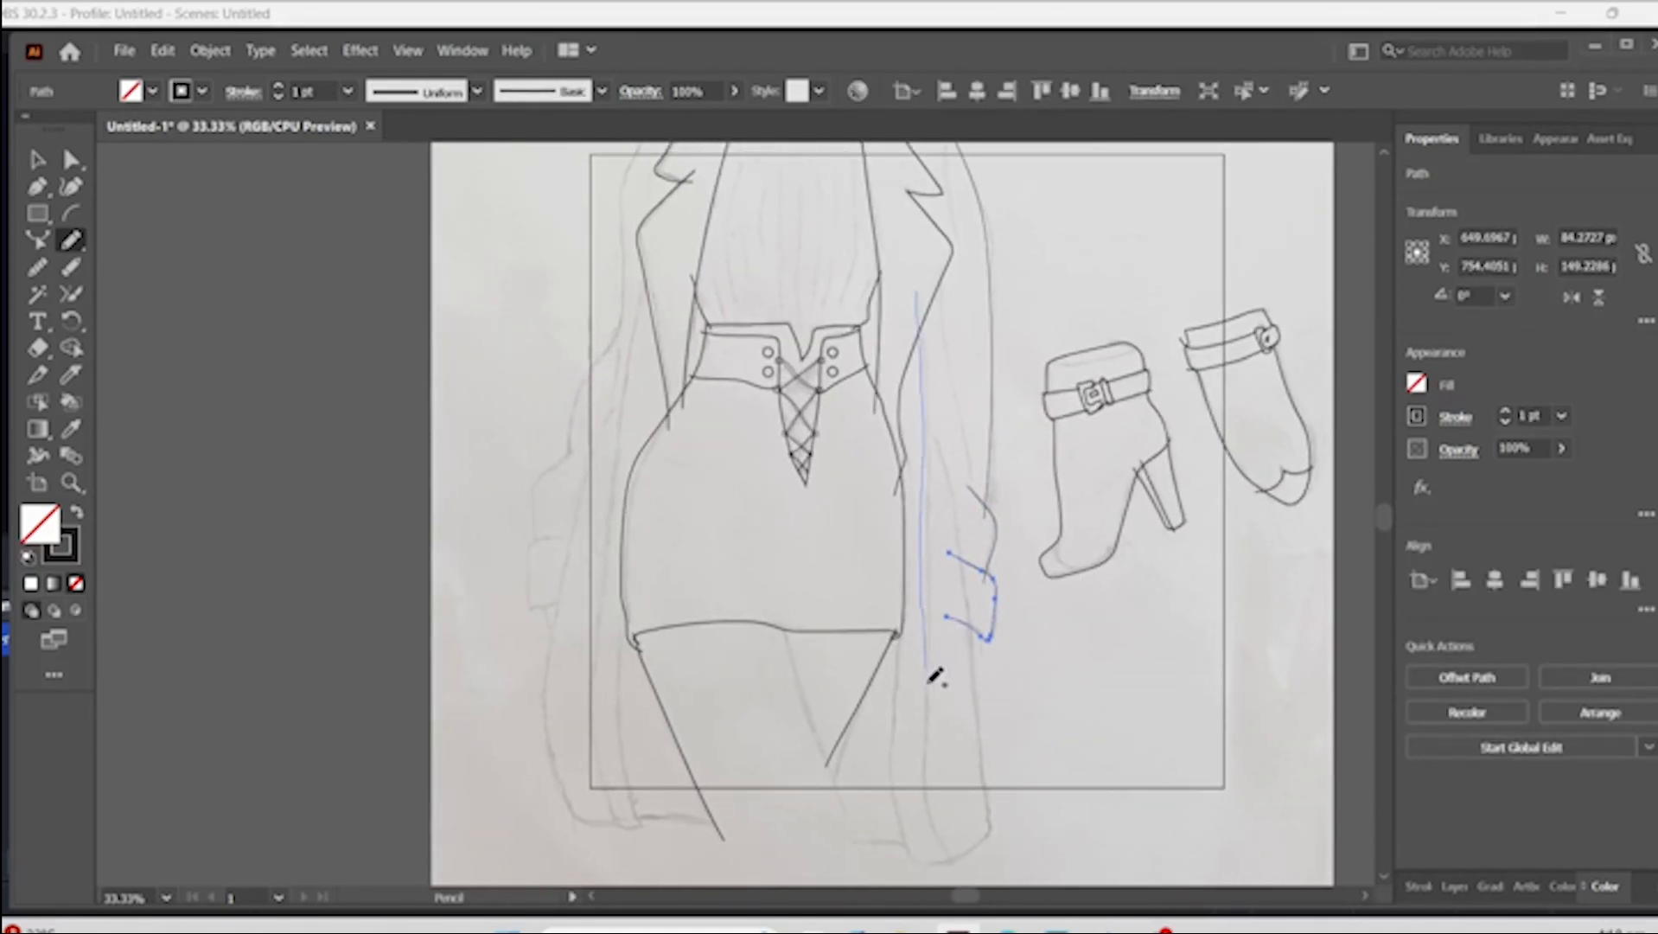
{"action": "left_click_drag", "start_coordinate": [929, 683], "coordinate": [963, 872]}
{"action": "scroll", "coordinate": [1191, 609], "scroll_direction": "down", "scroll_amount": 5}
{"action": "scroll", "coordinate": [1191, 608], "scroll_direction": "up", "scroll_amount": 3}
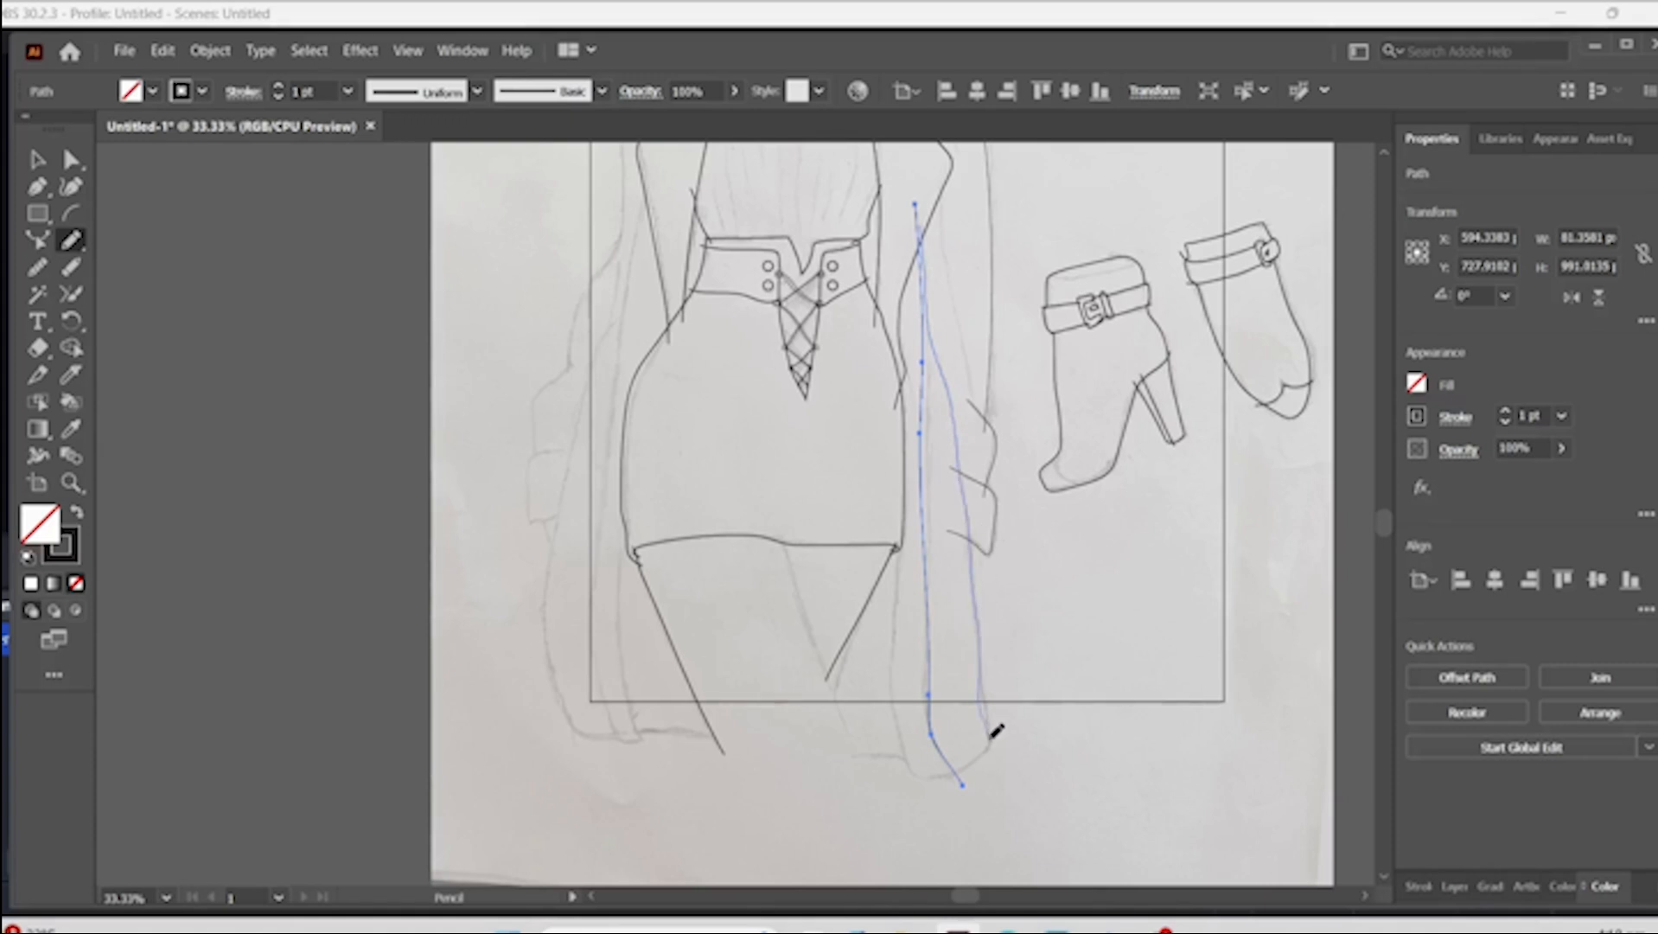
{"action": "left_click_drag", "start_coordinate": [898, 700], "coordinate": [897, 497]}
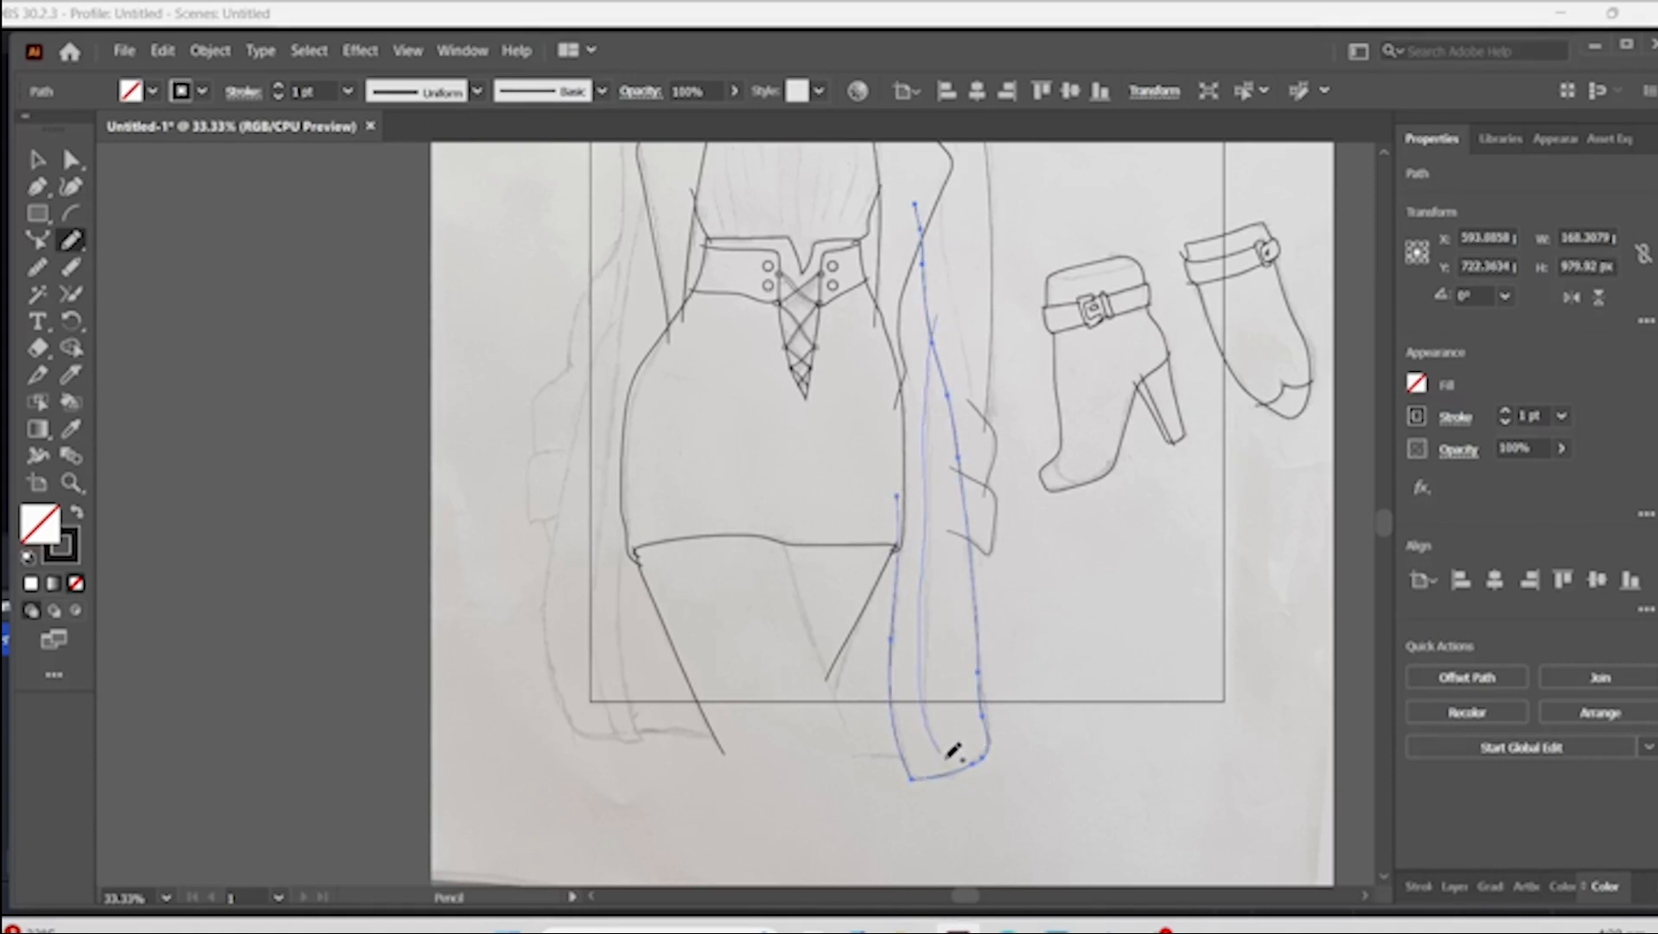
- Draw the right sleeve's armhole line between the lapel and the shoulder
{"action": "scroll", "coordinate": [1170, 370], "scroll_direction": "left", "scroll_amount": 1}
{"action": "scroll", "coordinate": [1232, 636], "scroll_direction": "up", "scroll_amount": 3}
{"action": "left_click_drag", "start_coordinate": [1008, 298], "coordinate": [1019, 172]}
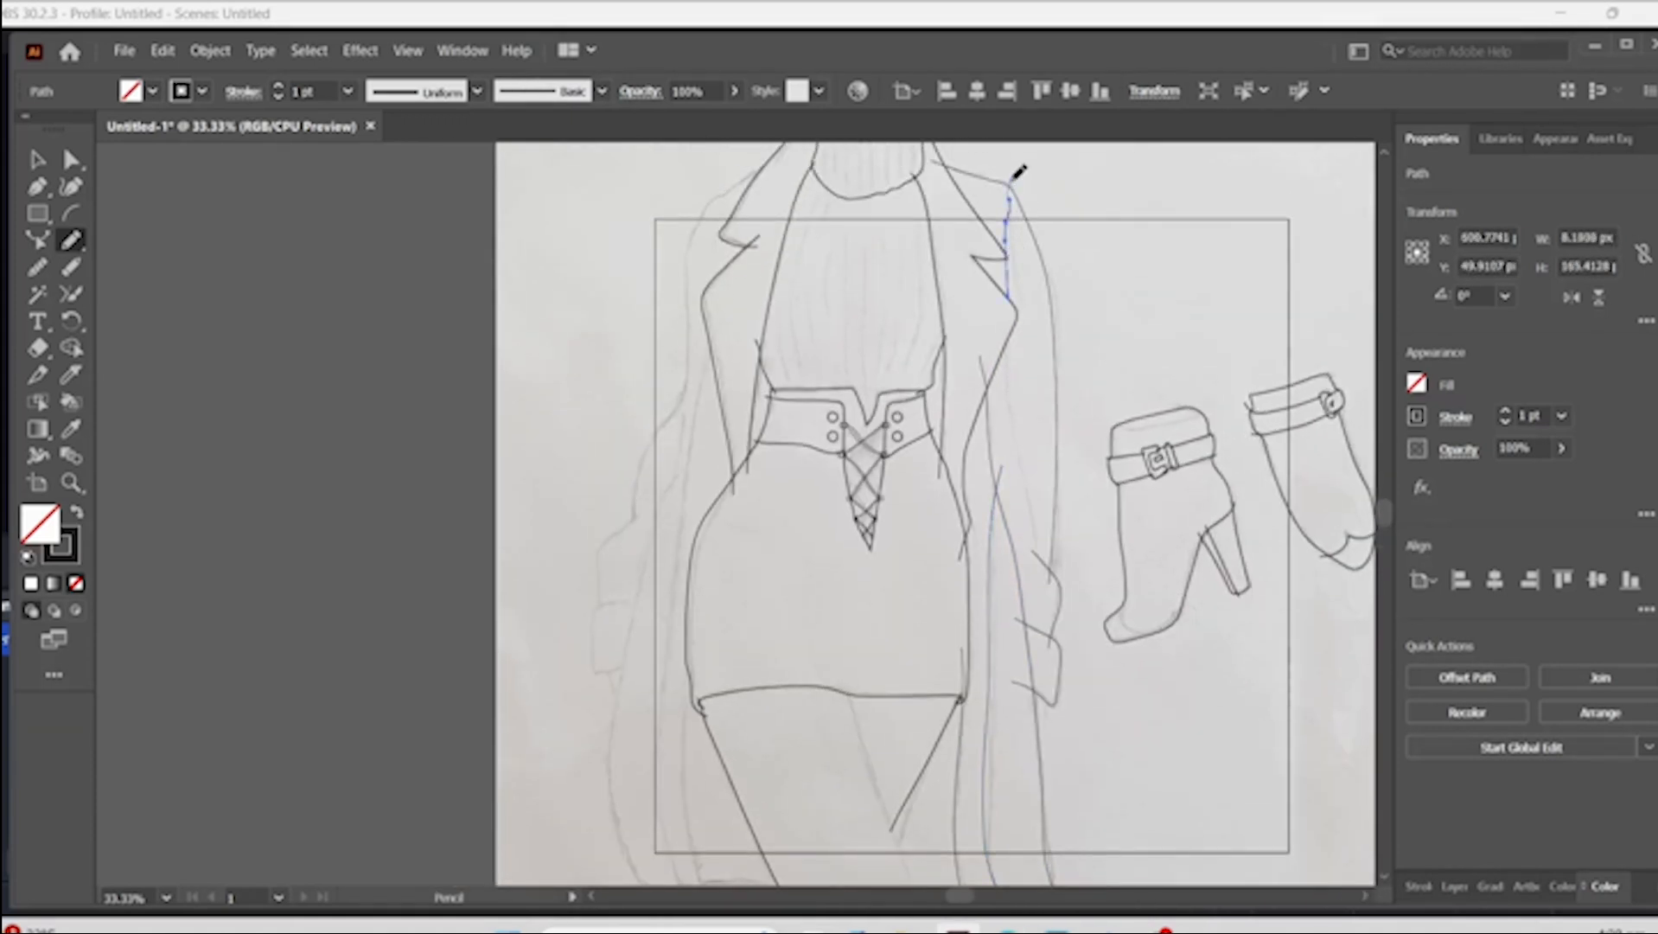
- Trace the coat's left sleeve outline with its elbow fold and cuff
{"action": "scroll", "coordinate": [1019, 172], "scroll_direction": "left", "scroll_amount": 1}
{"action": "left_click_drag", "start_coordinate": [696, 533], "coordinate": [695, 536]}
{"action": "mouse_move", "coordinate": [708, 512]}
{"action": "left_mouse_down"}
{"action": "mouse_move", "coordinate": [663, 562]}
{"action": "mouse_move", "coordinate": [665, 617]}
{"action": "left_mouse_up"}
{"action": "mouse_move", "coordinate": [706, 599]}
{"action": "left_mouse_down"}
{"action": "mouse_move", "coordinate": [653, 631]}
{"action": "mouse_move", "coordinate": [697, 665]}
{"action": "left_mouse_up"}
- Trace the coat's left front panel along its outer edge, hem and inner edge, and add its long fold line
{"action": "scroll", "coordinate": [776, 419], "scroll_direction": "down", "scroll_amount": 1}
{"action": "scroll", "coordinate": [781, 411], "scroll_direction": "down", "scroll_amount": 1}
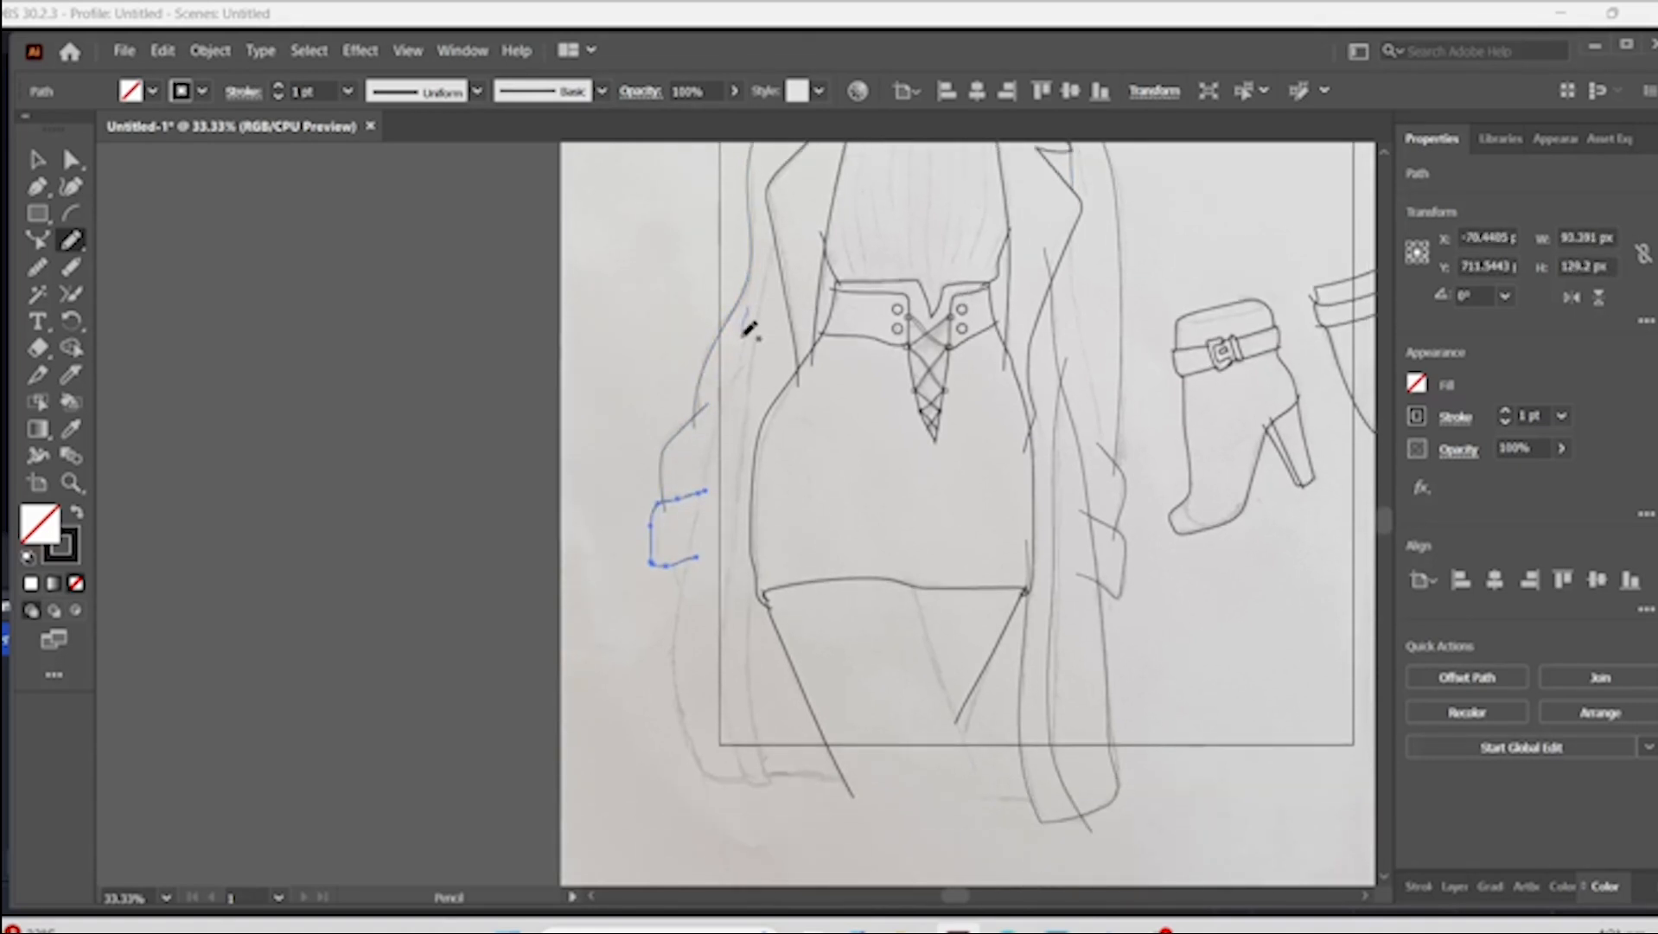
{"action": "left_click_drag", "start_coordinate": [749, 555], "coordinate": [754, 510]}
{"action": "left_click_drag", "start_coordinate": [777, 227], "coordinate": [759, 326]}
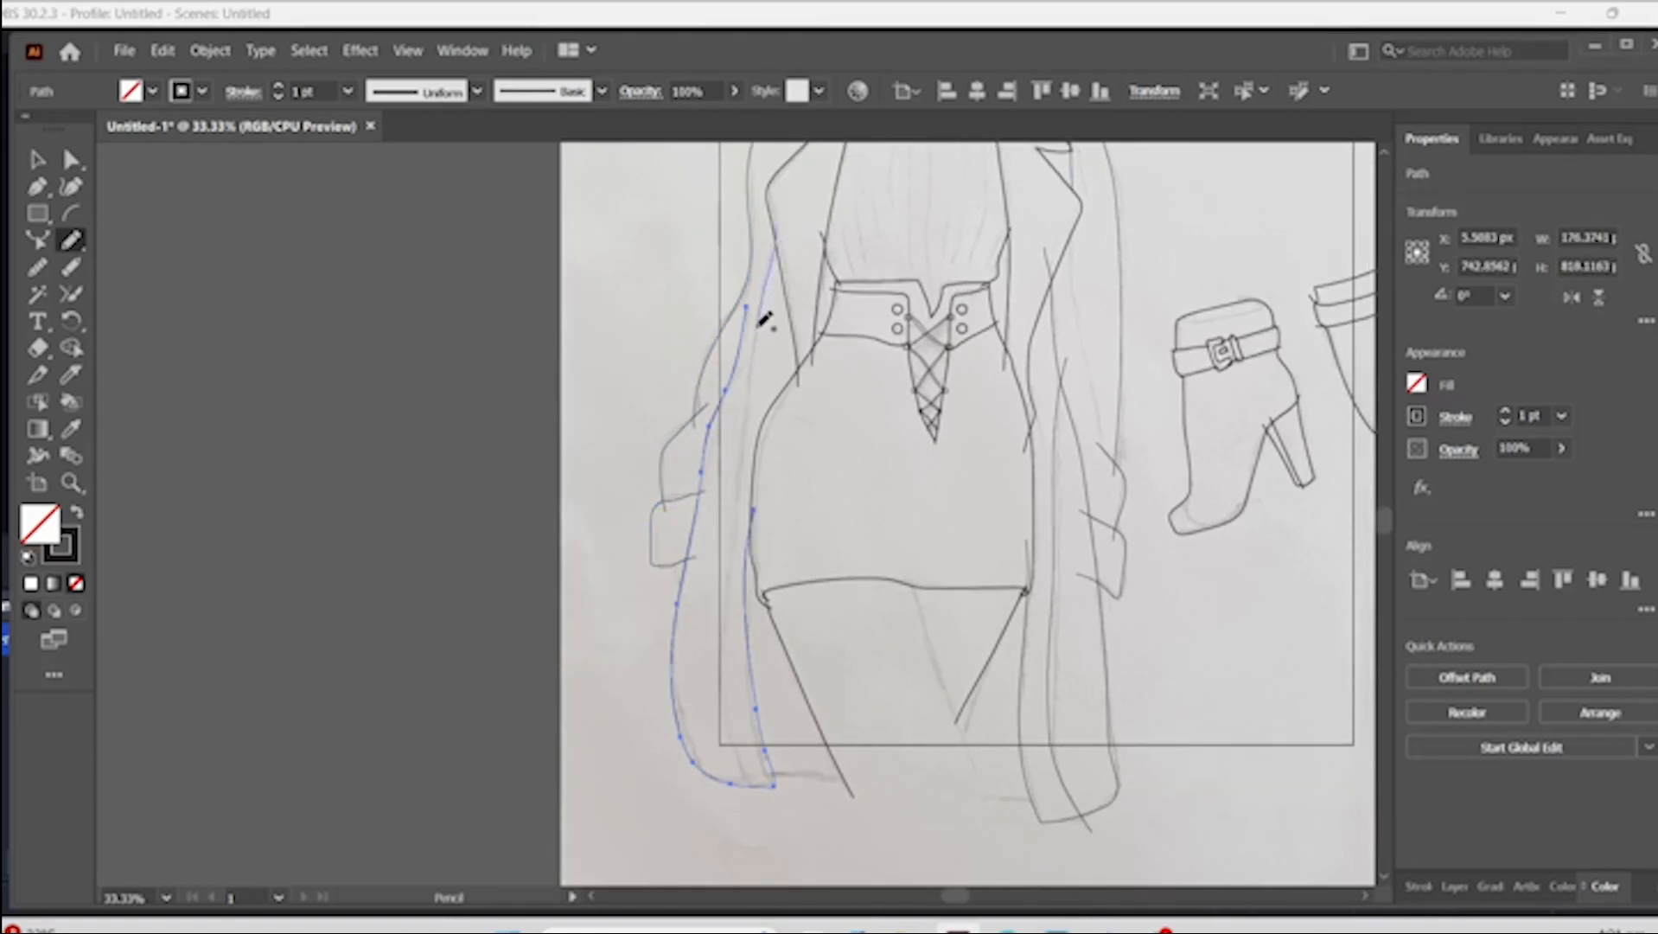
{"action": "left_click_drag", "start_coordinate": [721, 682], "coordinate": [750, 787]}
- Draw the coat's back hem in two segments, one extending inward from each front panel
{"action": "scroll", "coordinate": [1053, 425], "scroll_direction": "down", "scroll_amount": 1}
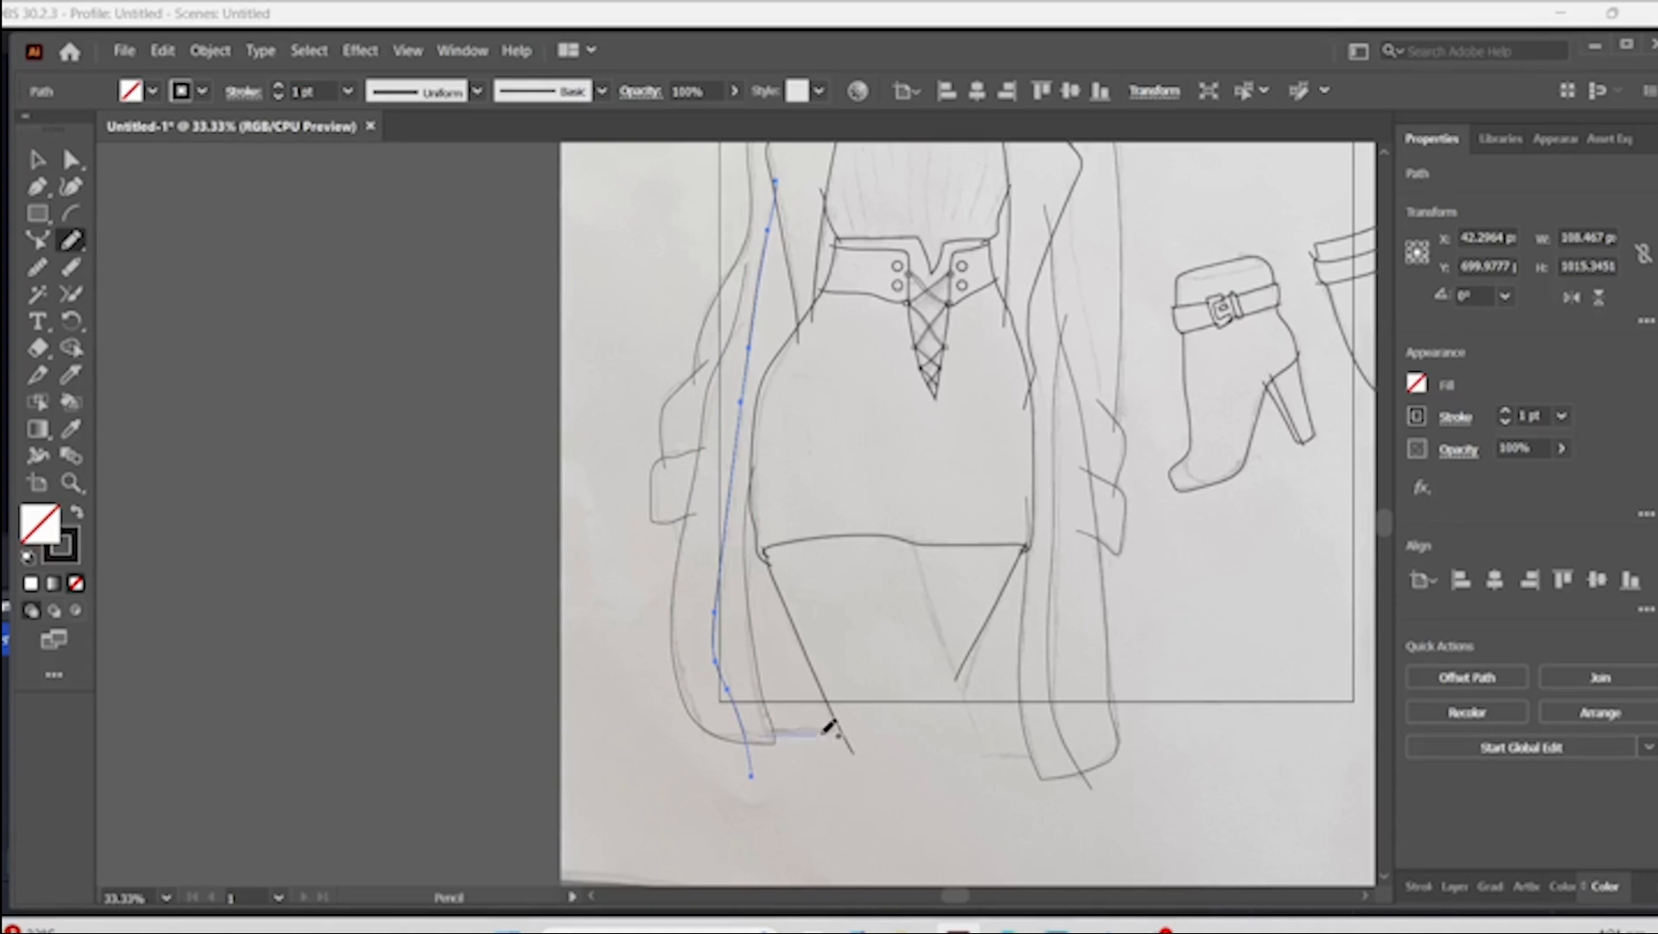
{"action": "left_click_drag", "start_coordinate": [823, 732], "coordinate": [891, 739]}
{"action": "left_click_drag", "start_coordinate": [1053, 765], "coordinate": [957, 745]}
- Draw the inner thigh line below the skirt hem and extend the right thigh's slanted edge to meet it
{"action": "key", "text": "a"}
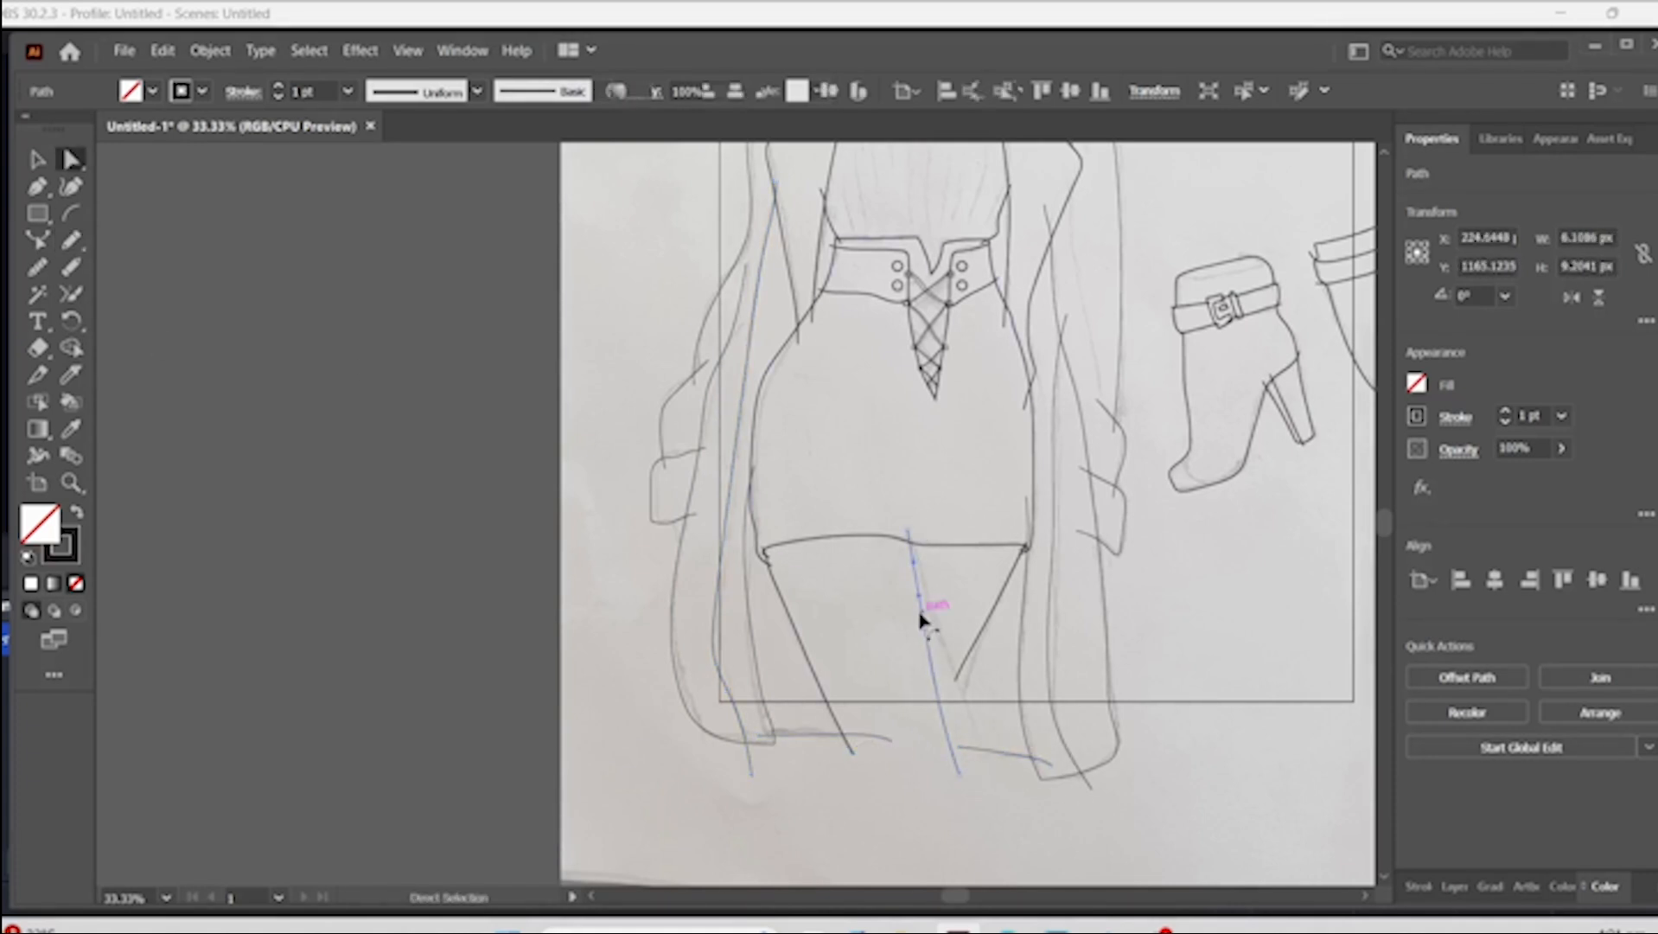
{"action": "left_click_drag", "start_coordinate": [925, 624], "coordinate": [955, 724]}
{"action": "scroll", "coordinate": [1086, 486], "scroll_direction": "up", "scroll_amount": 4}
{"action": "scroll", "coordinate": [1086, 486], "scroll_direction": "down", "scroll_amount": 5}
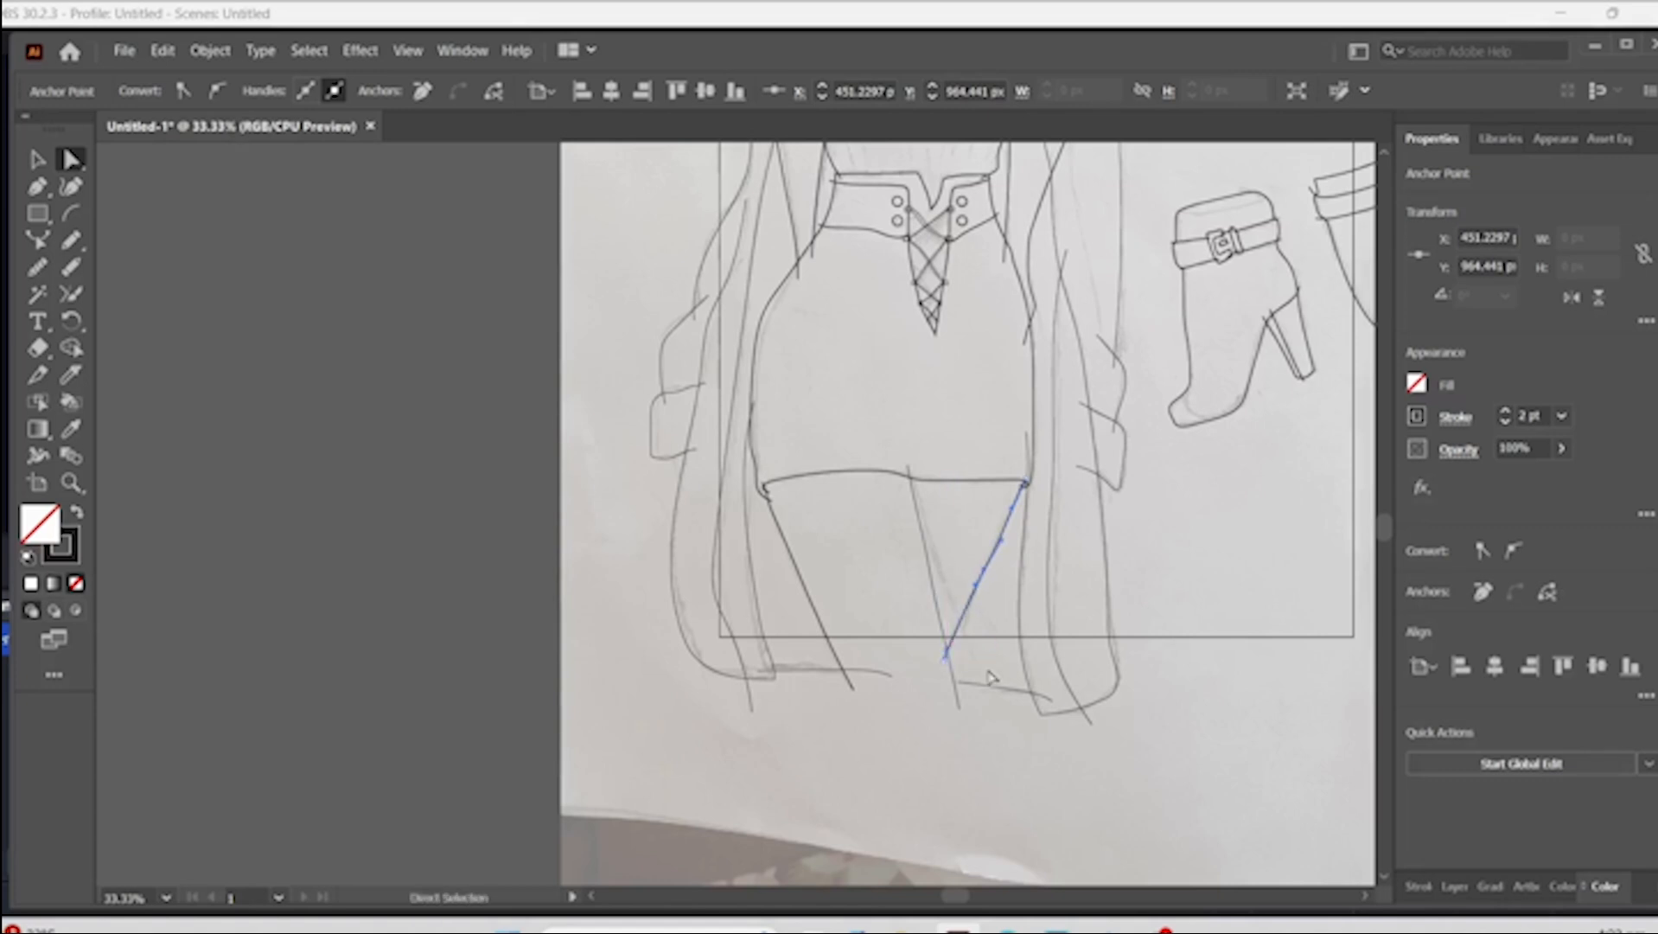
- Extend the inner end of the right-hand back hem segment slightly inward
{"action": "left_click", "coordinate": [990, 673]}
{"action": "left_click_drag", "start_coordinate": [960, 682], "coordinate": [943, 680]}
{"action": "left_click", "coordinate": [1146, 624]}
- Set the stroke weight of all the traced lines to 3 pt
{"action": "scroll", "coordinate": [1146, 624], "scroll_direction": "up", "scroll_amount": 5}
{"action": "key", "text": "ctrl+minus"}
{"action": "key", "text": "ctrl+minus"}
{"action": "key", "text": "ctrl+minus"}
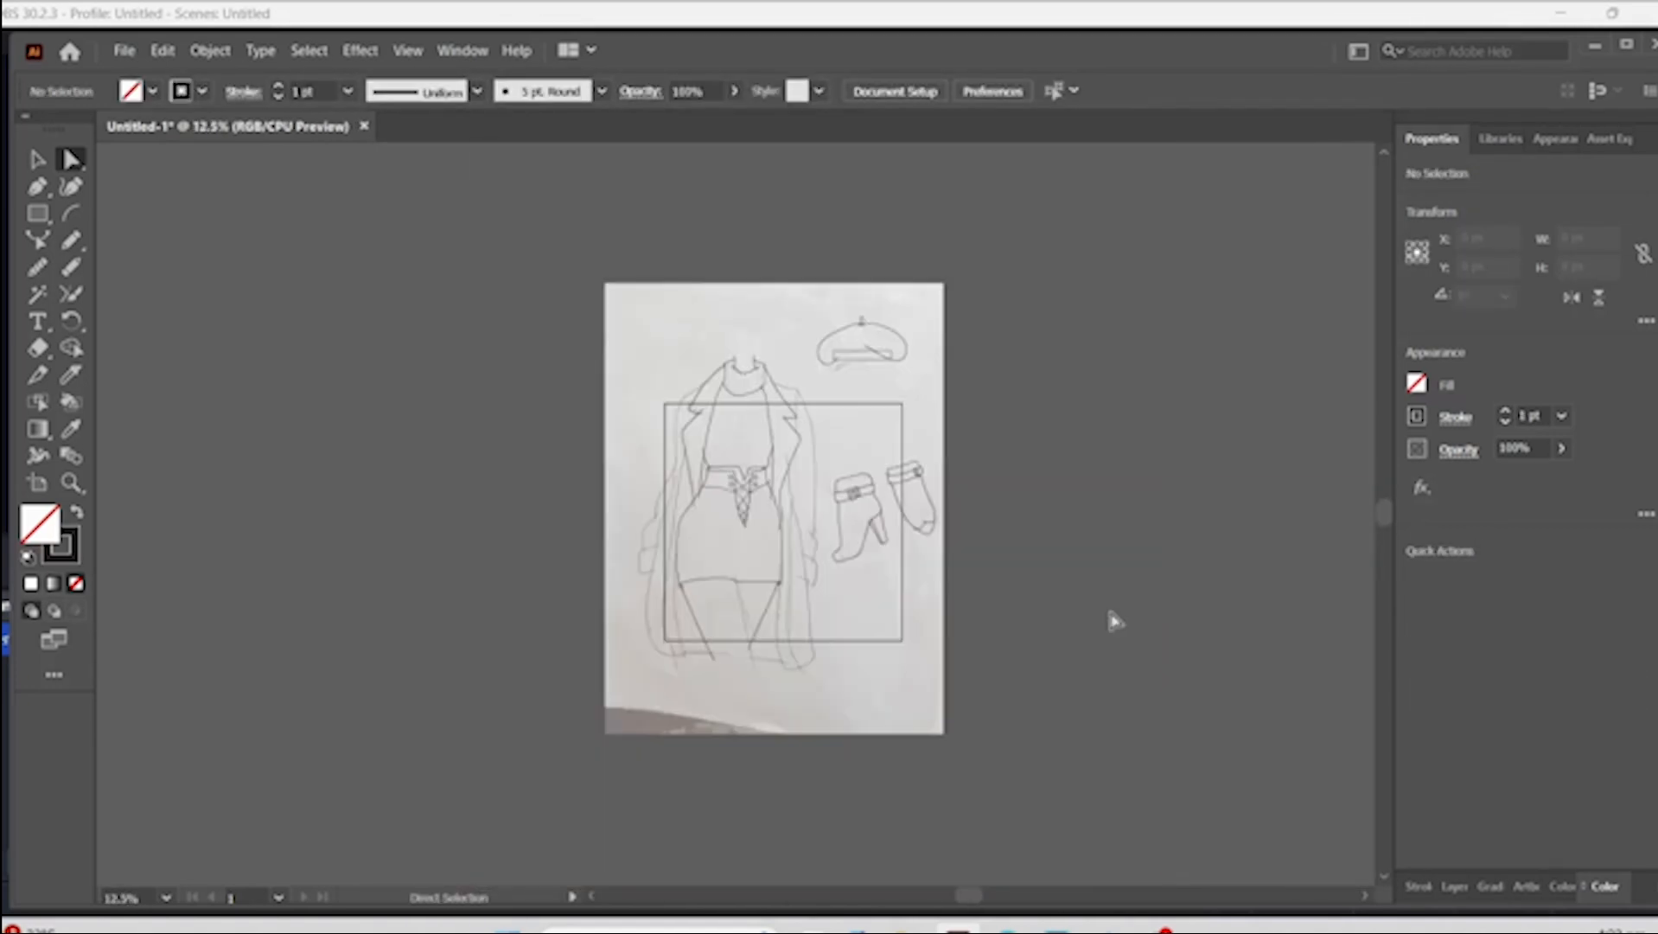
{"action": "left_click_drag", "start_coordinate": [1114, 769], "coordinate": [439, 287]}
{"action": "left_click", "coordinate": [1505, 412]}
{"action": "left_click", "coordinate": [1506, 412]}
{"action": "left_click", "coordinate": [1505, 412]}
{"action": "left_click", "coordinate": [1506, 412]}
{"action": "left_click_drag", "start_coordinate": [1060, 764], "coordinate": [499, 266]}
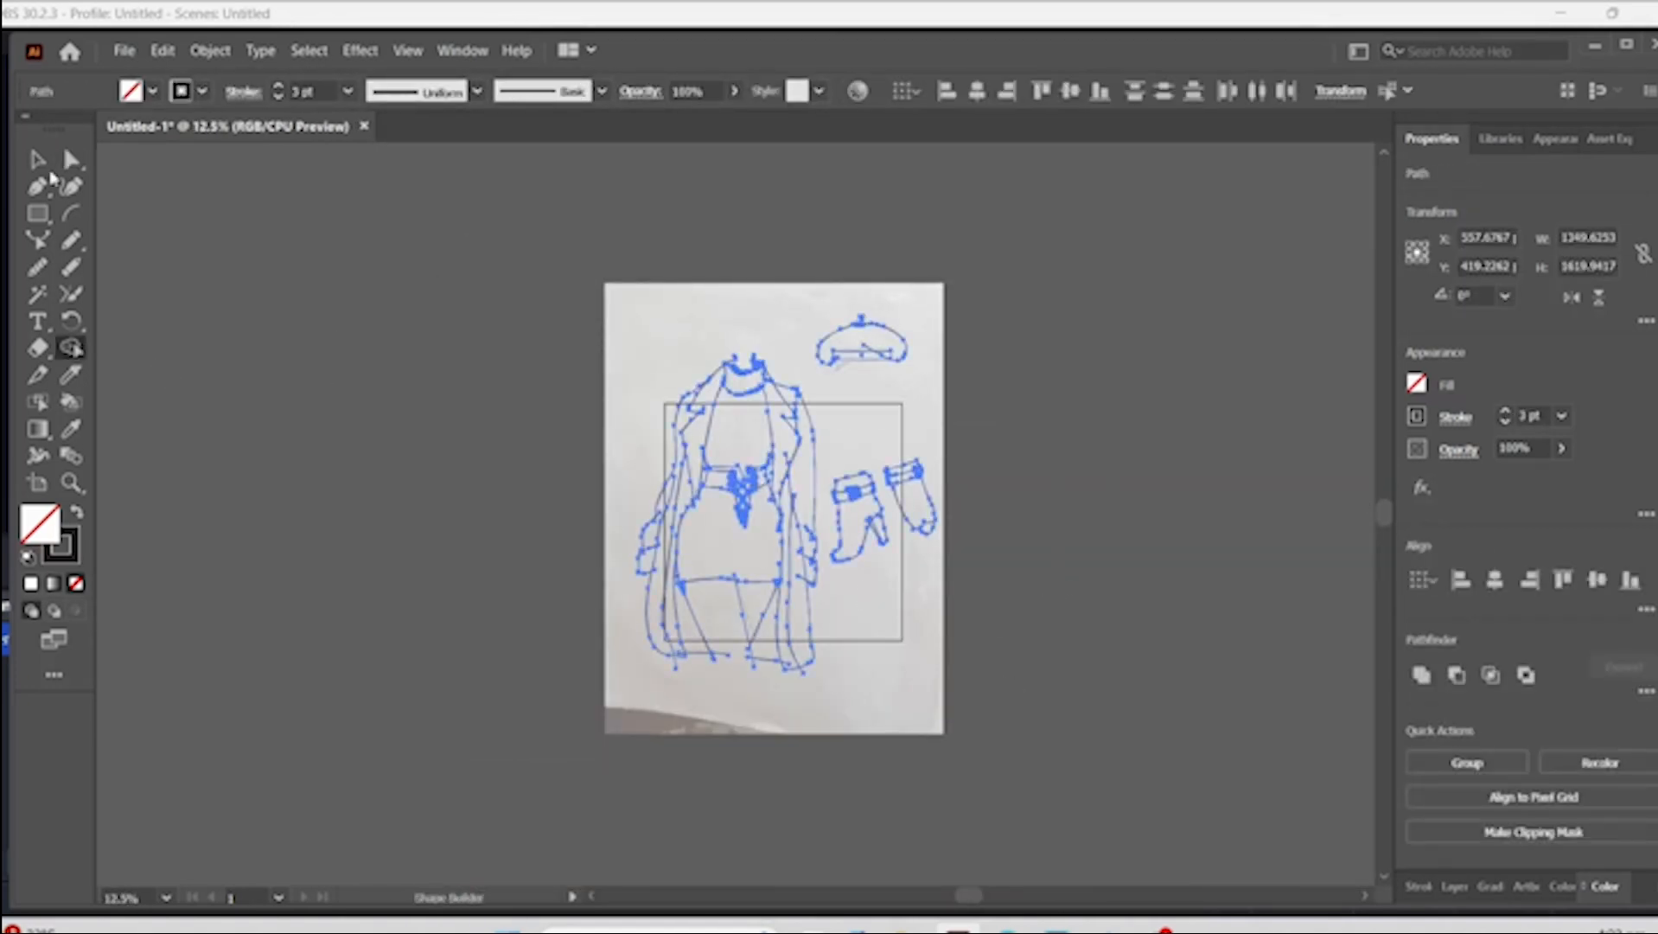
{"action": "left_click", "coordinate": [1029, 548]}
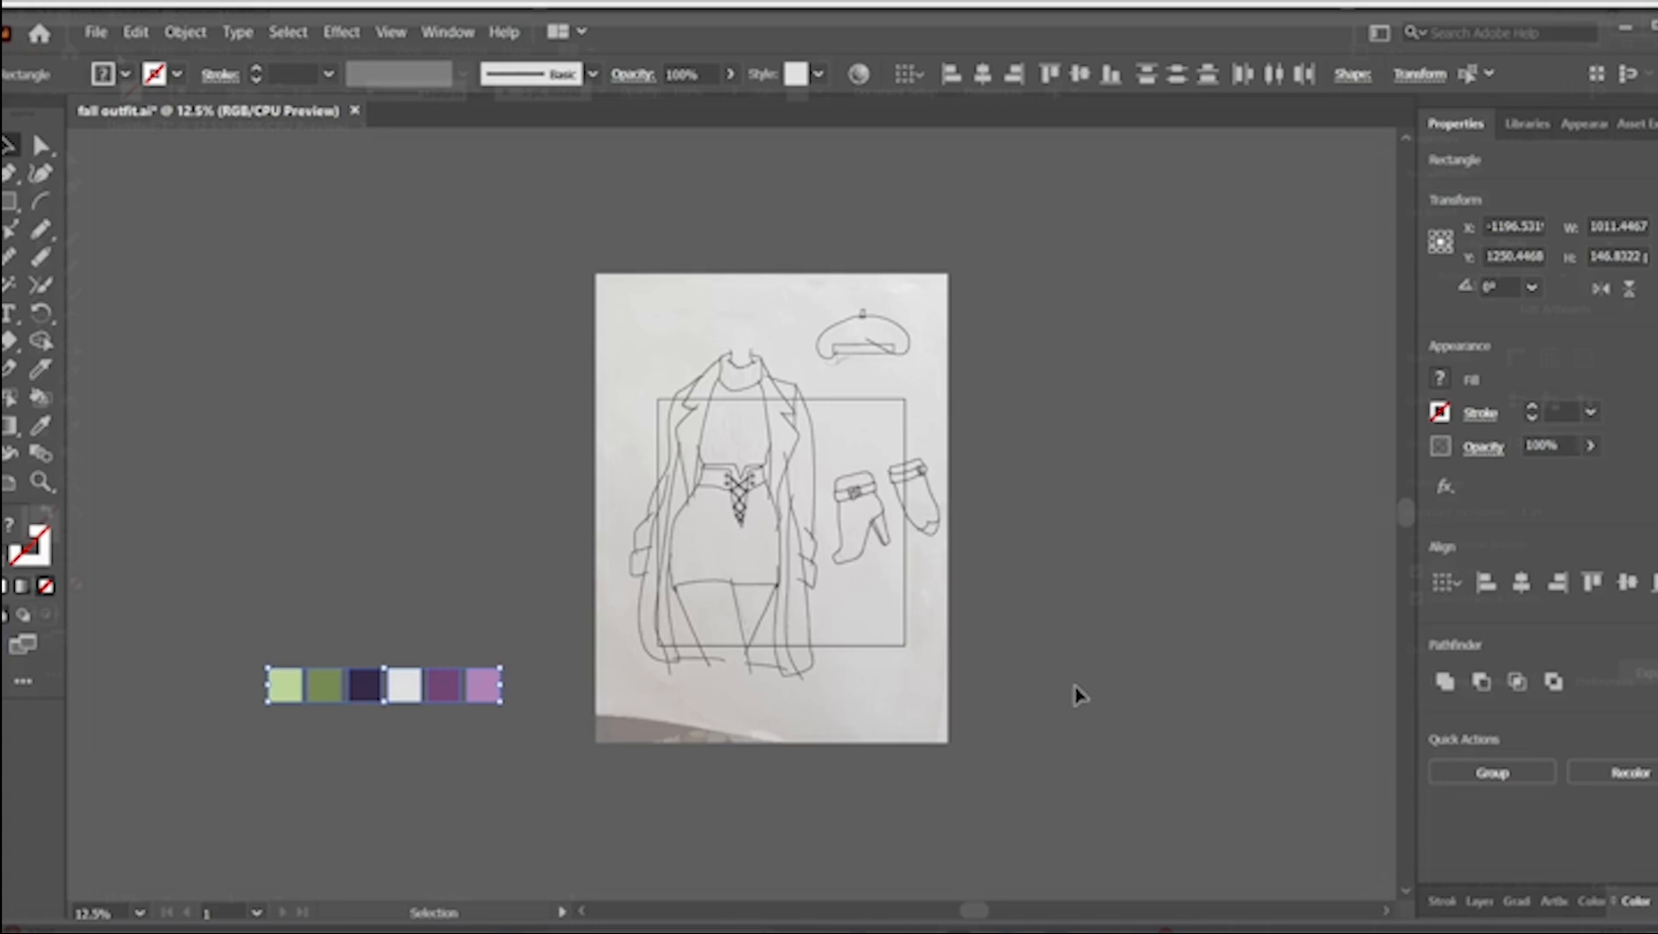
- Move the row of six colour swatches to the empty area just right of the sketch
{"action": "left_click_drag", "start_coordinate": [484, 692], "coordinate": [692, 808]}
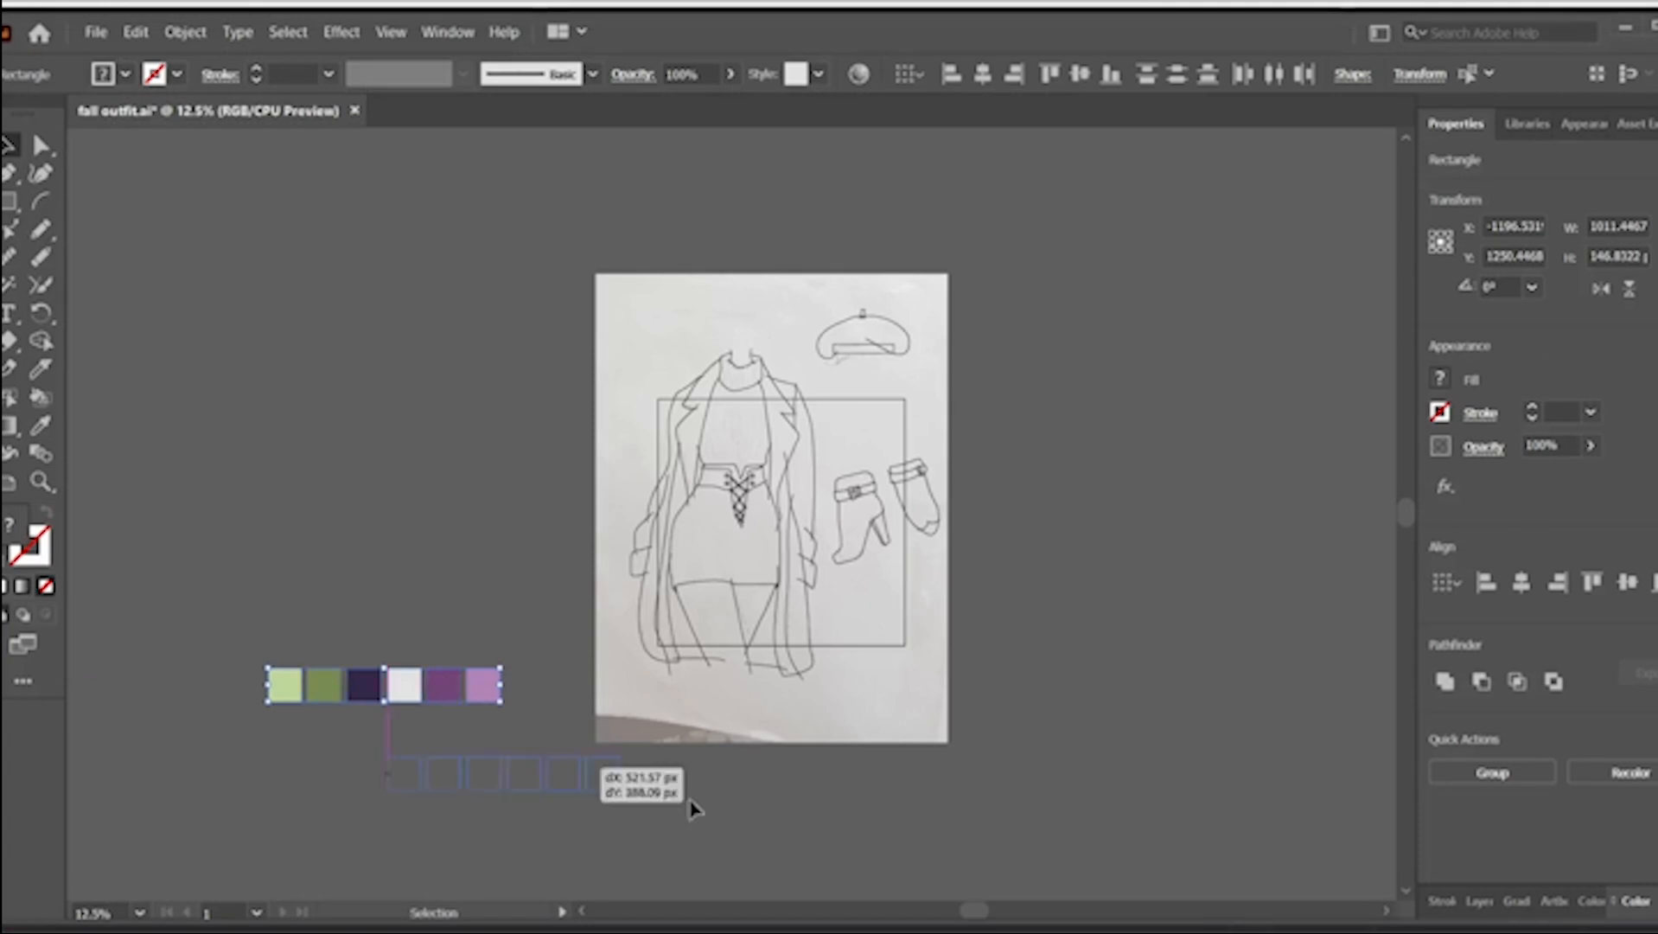
{"action": "left_click_drag", "start_coordinate": [1155, 400], "coordinate": [1150, 395]}
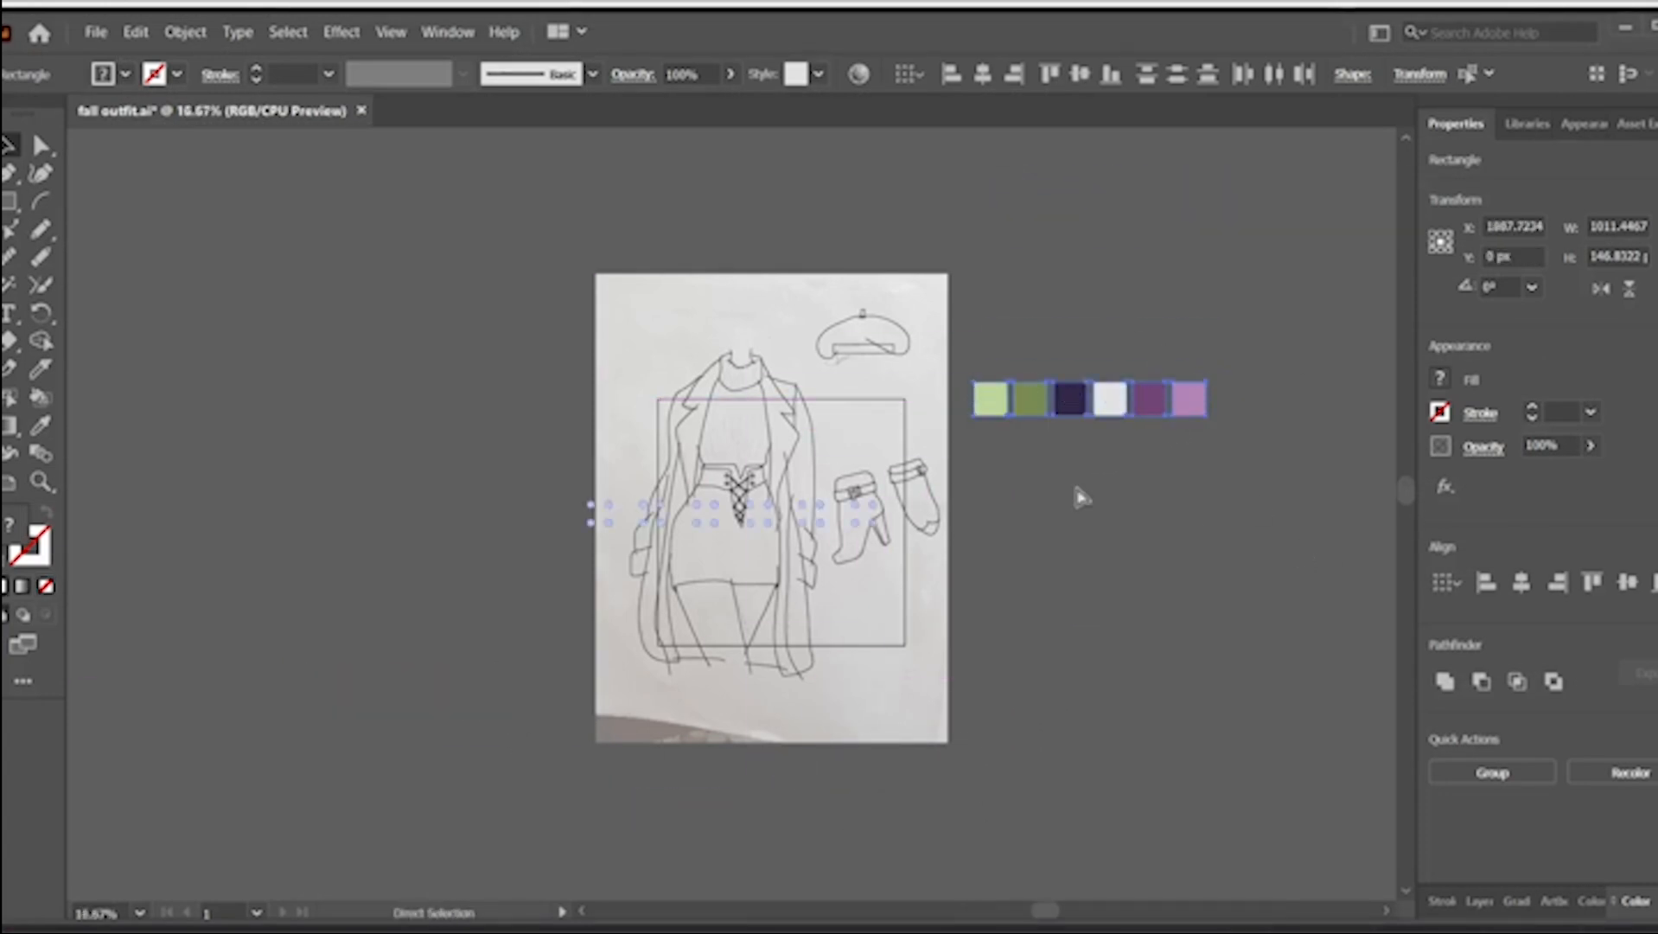
{"action": "key", "text": "ctrl+equal"}
{"action": "key", "text": "ctrl+equal"}
{"action": "scroll", "coordinate": [1185, 601], "scroll_direction": "left", "scroll_amount": 3}
{"action": "key", "text": "ctrl+minus"}
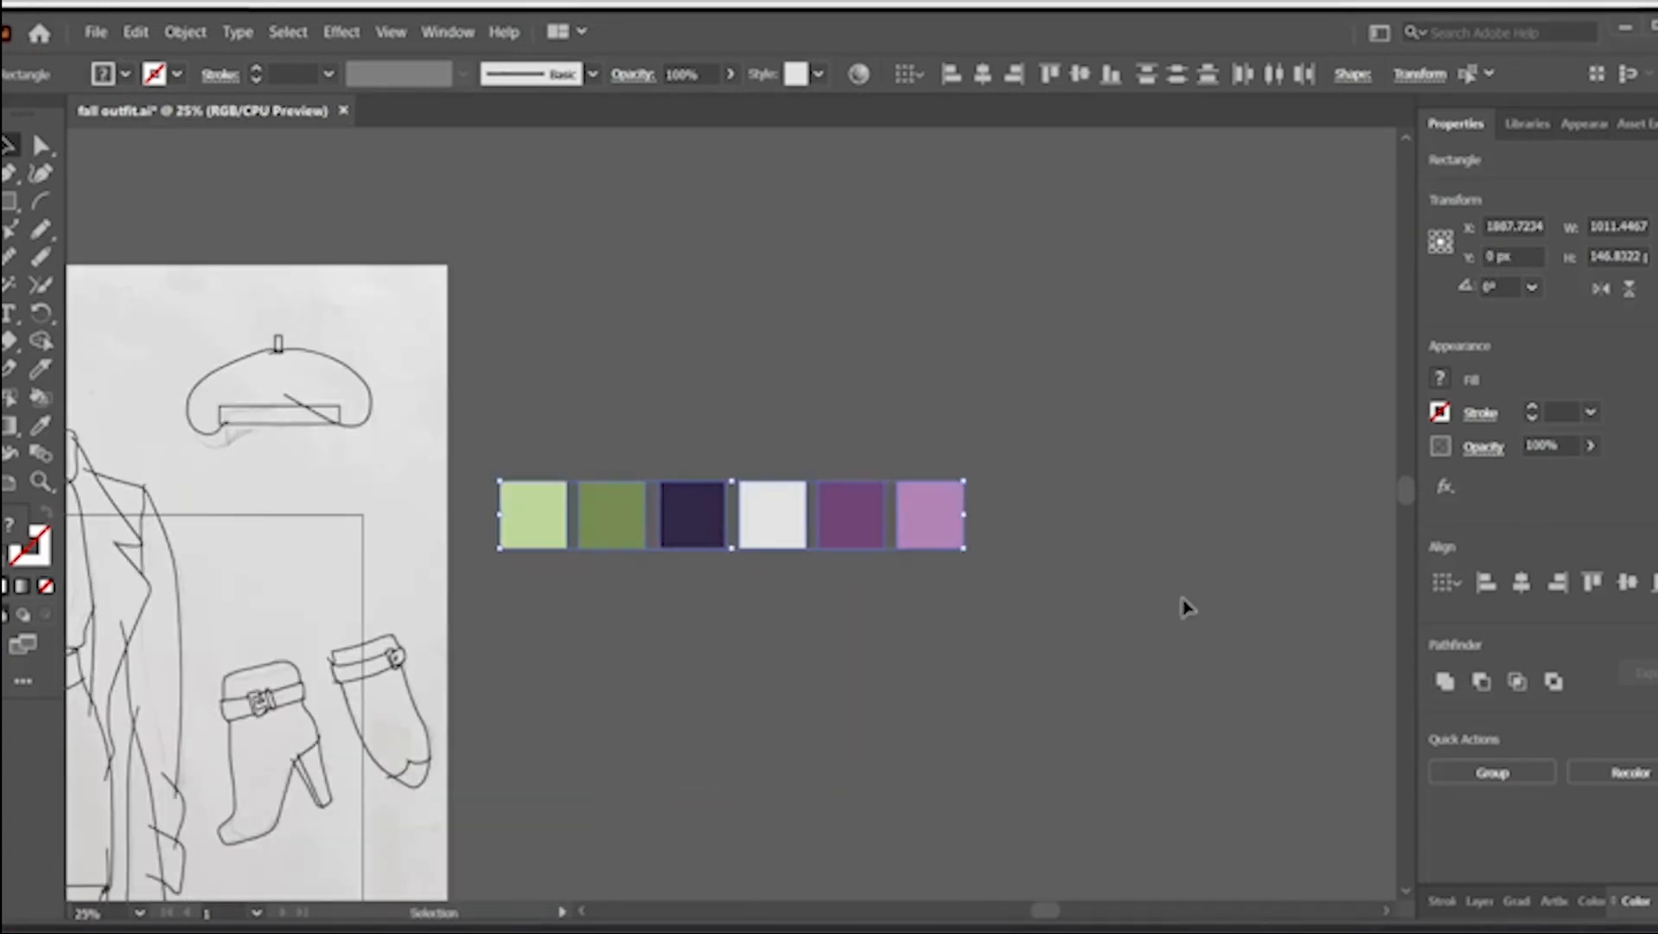
{"action": "scroll", "coordinate": [1052, 667], "scroll_direction": "left", "scroll_amount": 3}
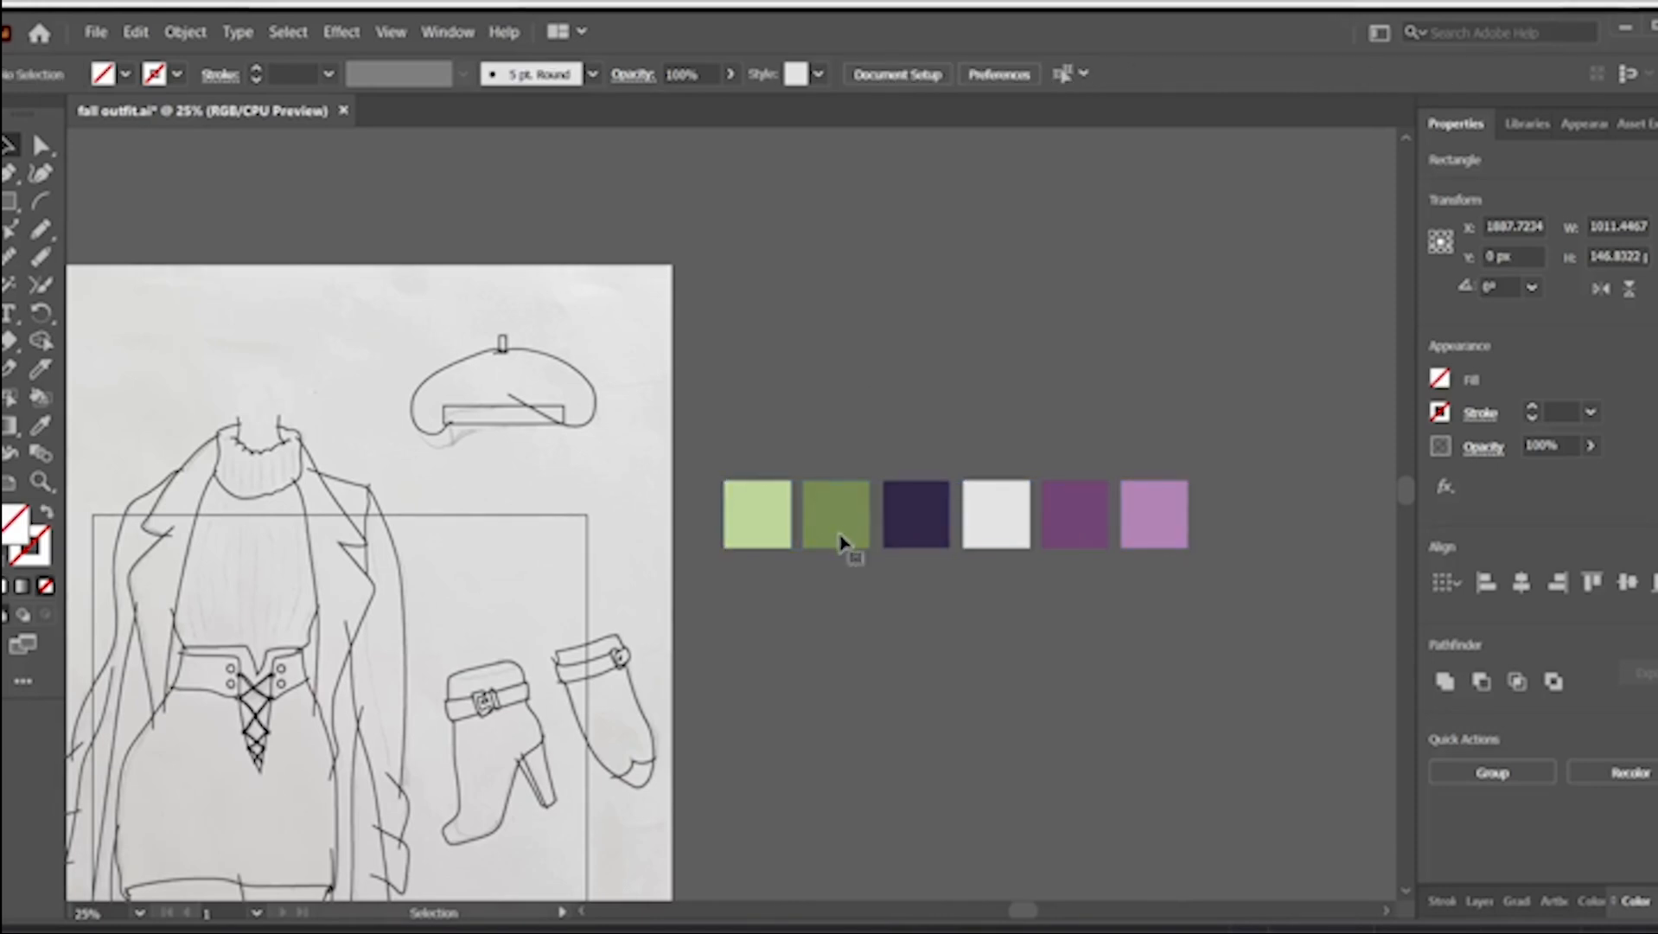
- Duplicate the olive green swatch directly below the original and recolour the copy a darker green
{"action": "left_click", "coordinate": [844, 554]}
{"action": "left_click", "coordinate": [853, 543]}
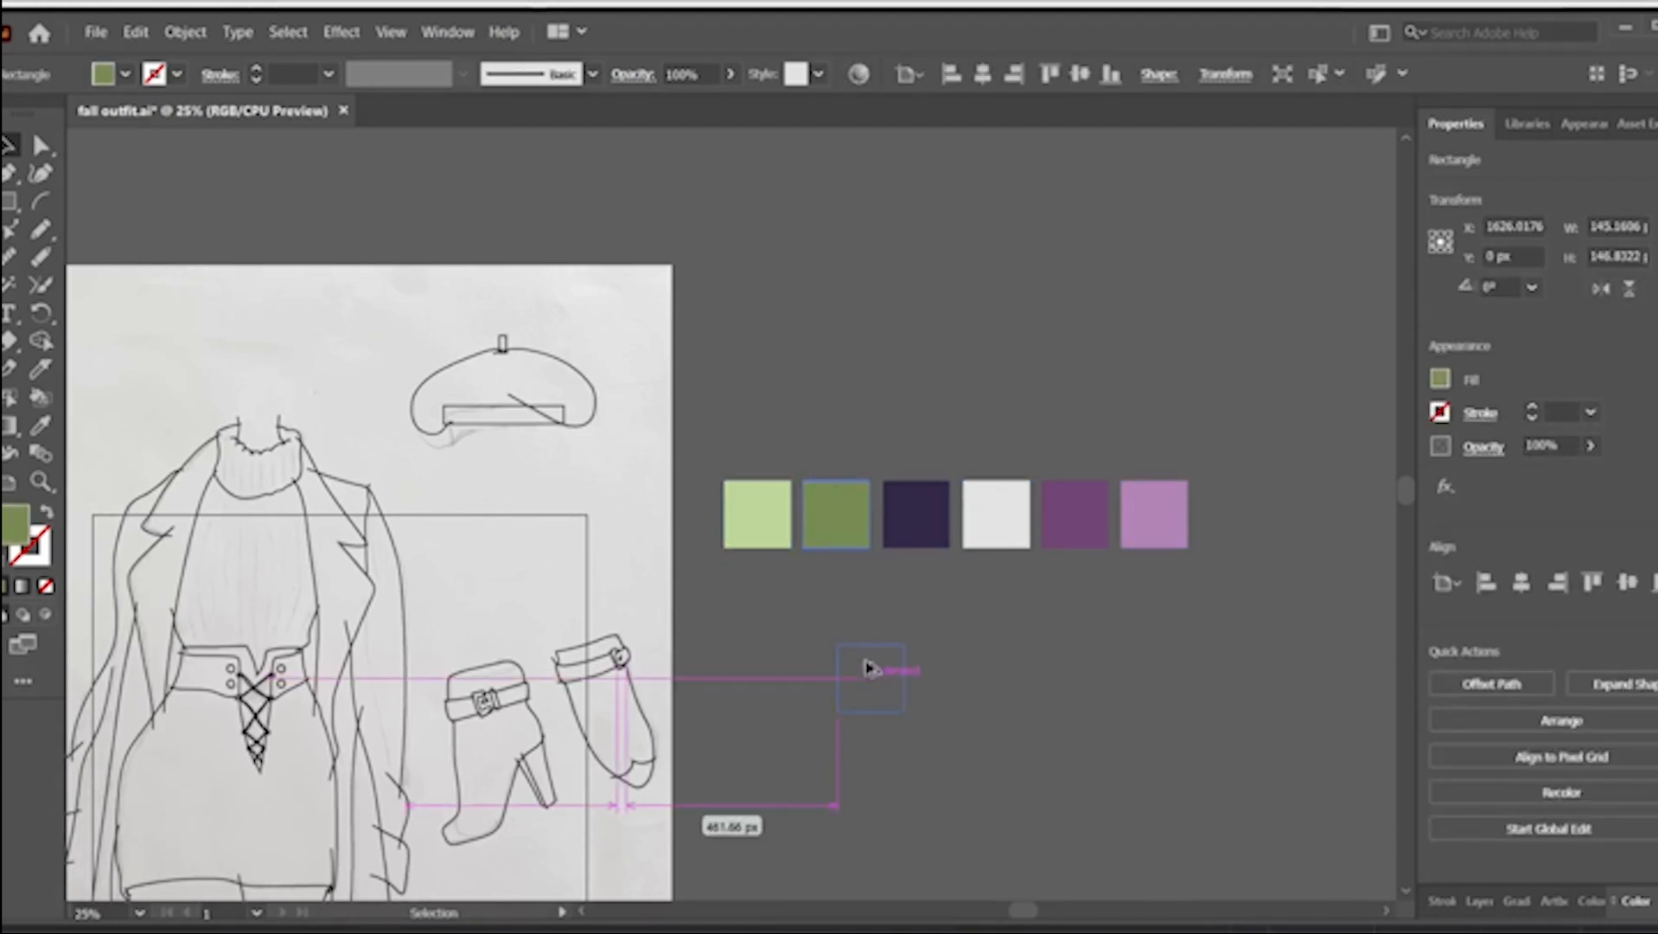
{"action": "left_click_drag", "start_coordinate": [886, 671], "coordinate": [853, 591]}
{"action": "scroll", "coordinate": [142, 598], "scroll_direction": "down", "scroll_amount": 1}
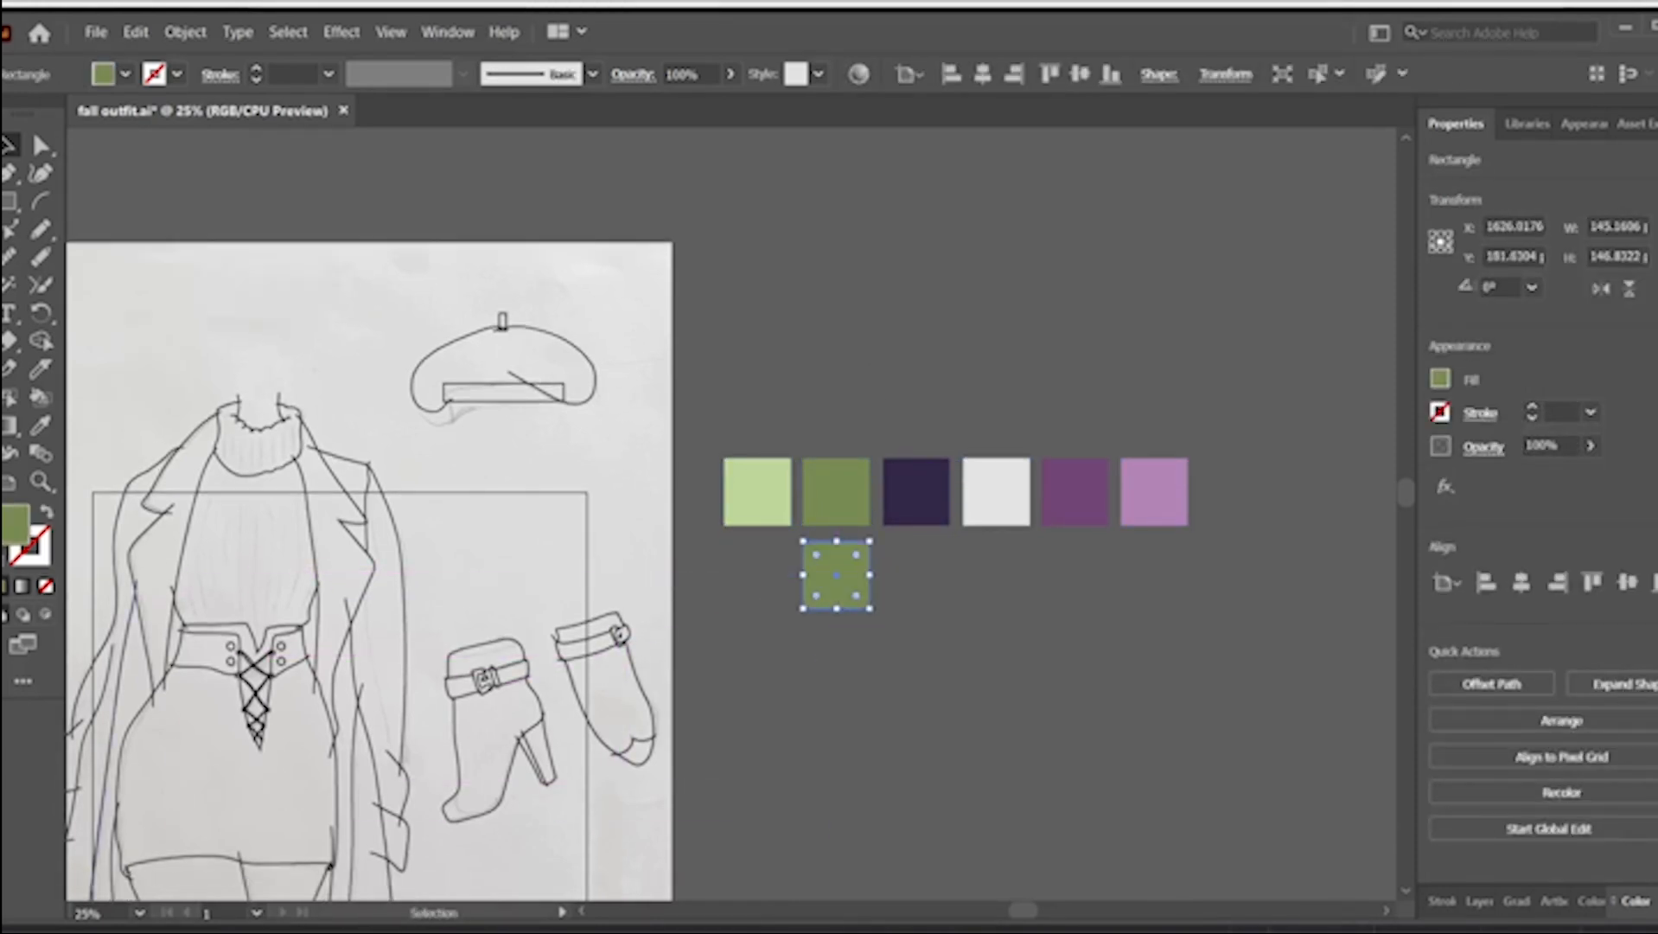
{"action": "double_click", "coordinate": [11, 529]}
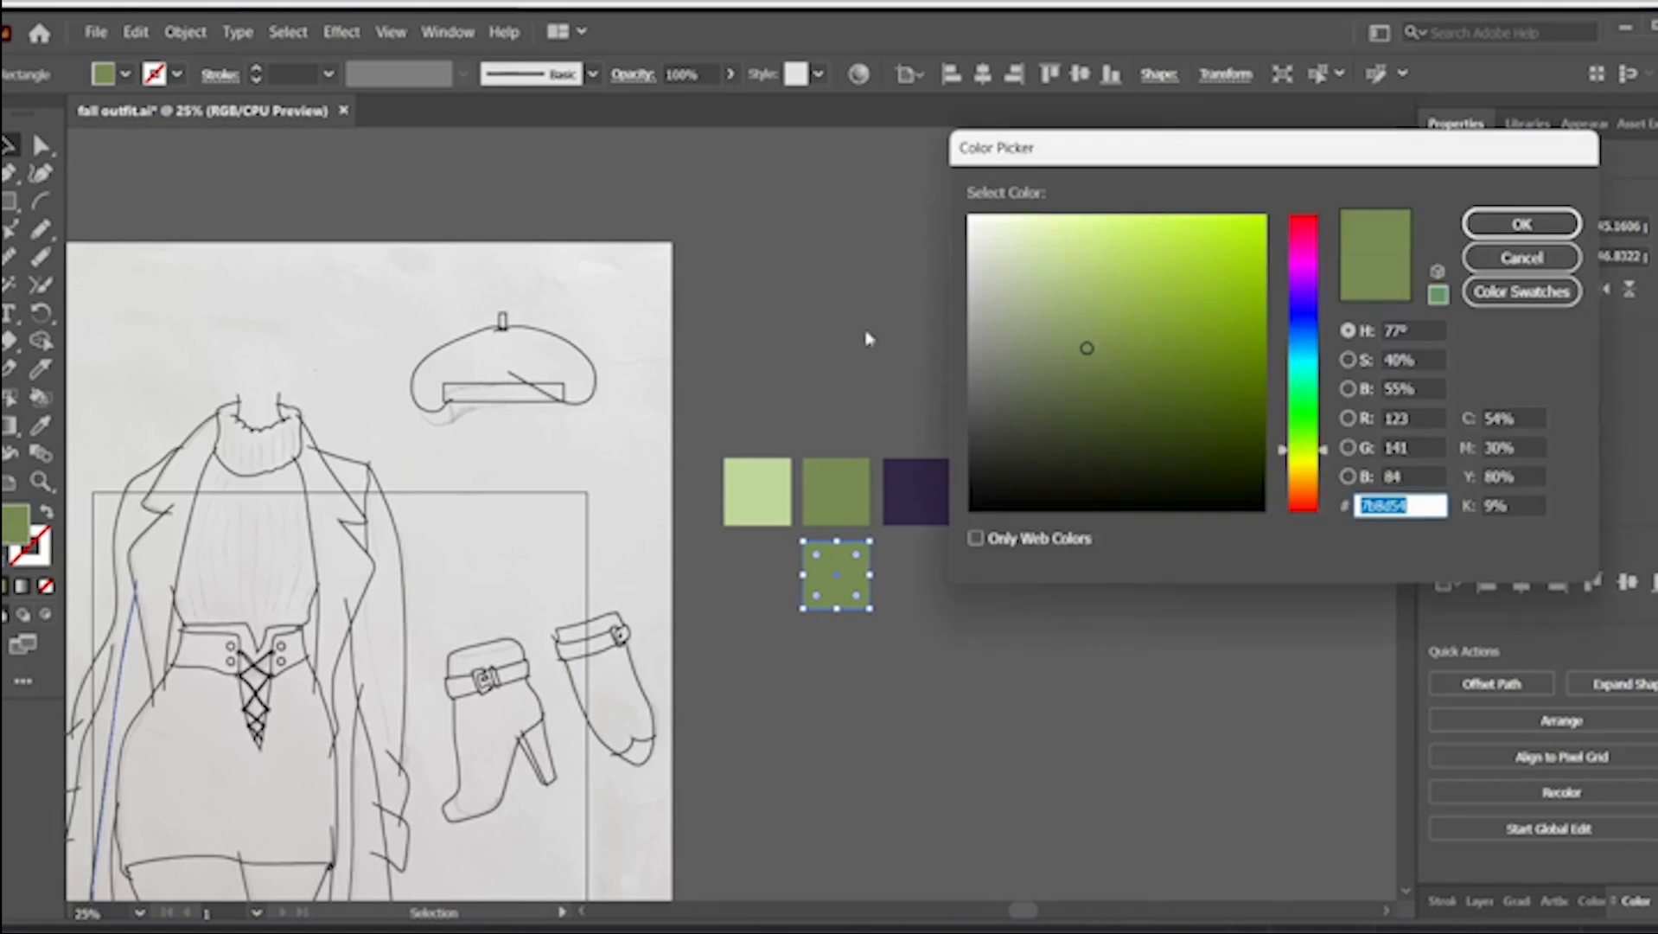
{"action": "left_click", "coordinate": [1509, 249]}
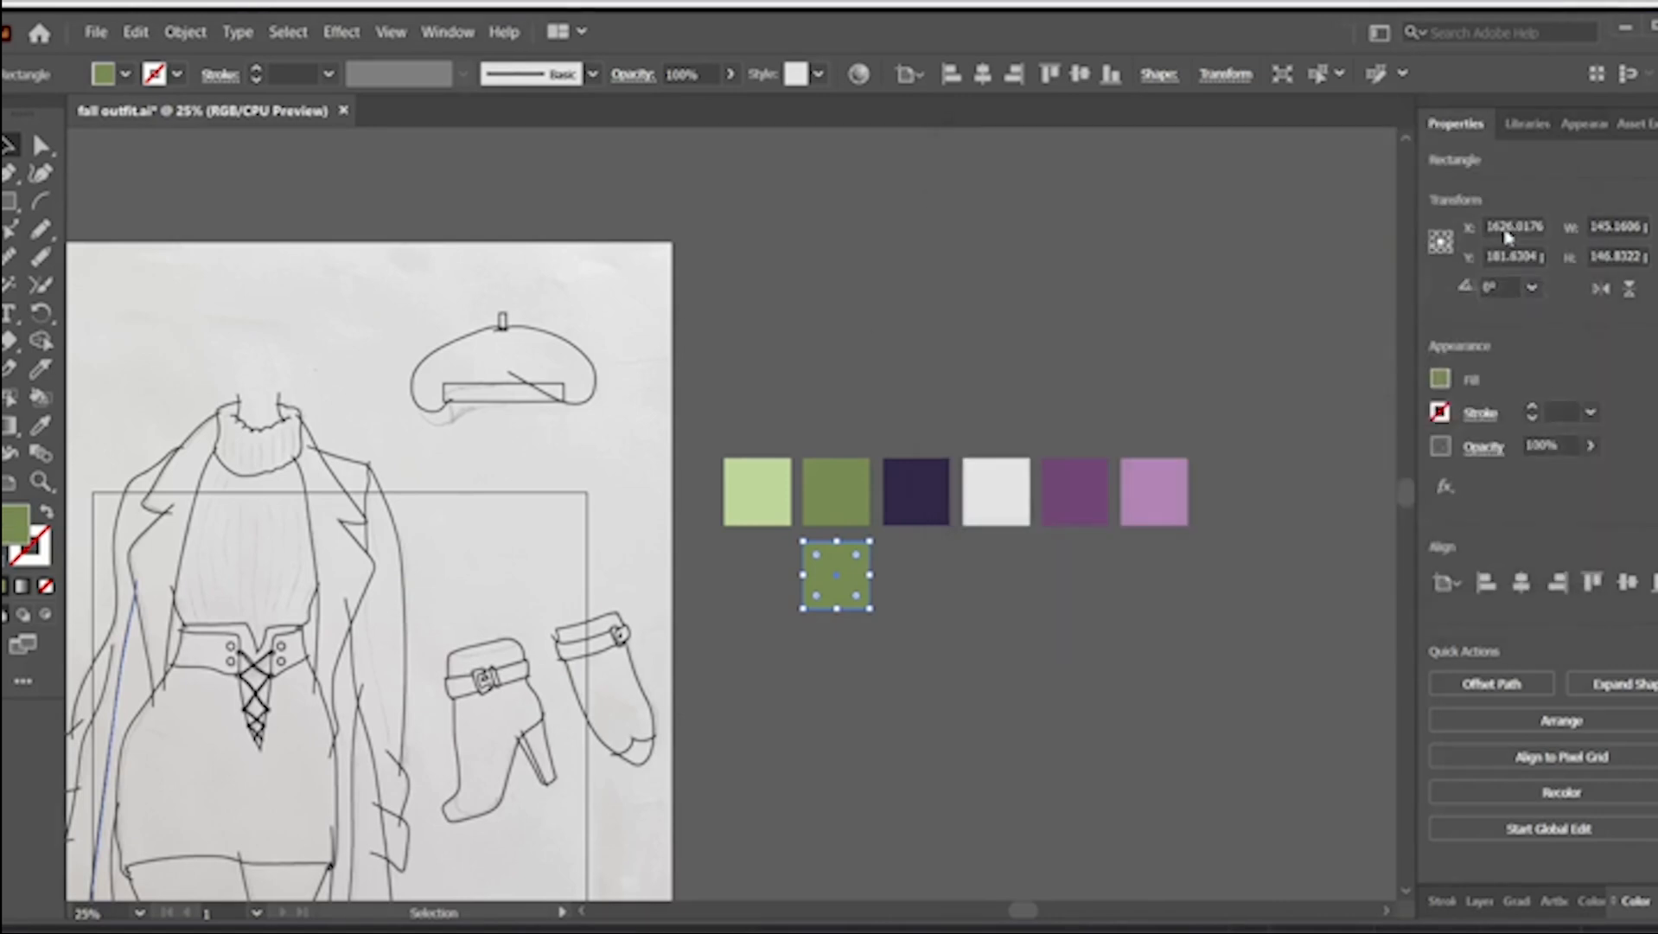
{"action": "left_click", "coordinate": [841, 735]}
- Select all the traced line art and form the beret's band and stem shapes with Shape Builder
{"action": "scroll", "coordinate": [837, 728], "scroll_direction": "left", "scroll_amount": 10}
{"action": "scroll", "coordinate": [833, 715], "scroll_direction": "down", "scroll_amount": 6}
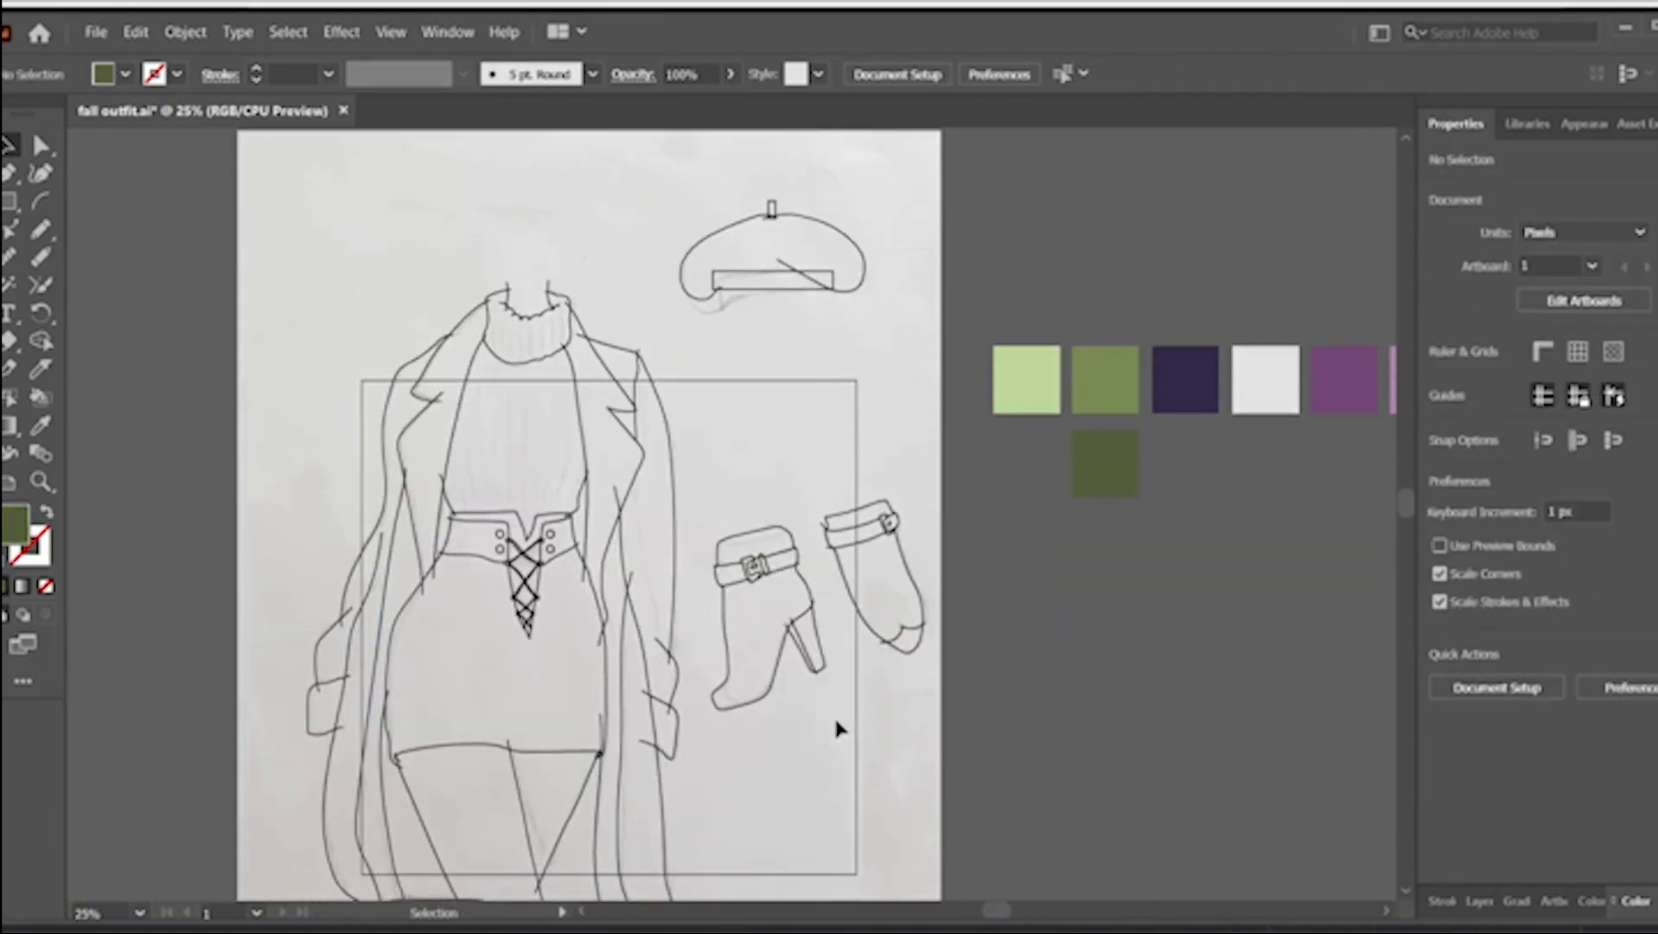
{"action": "scroll", "coordinate": [828, 718], "scroll_direction": "down", "scroll_amount": 2}
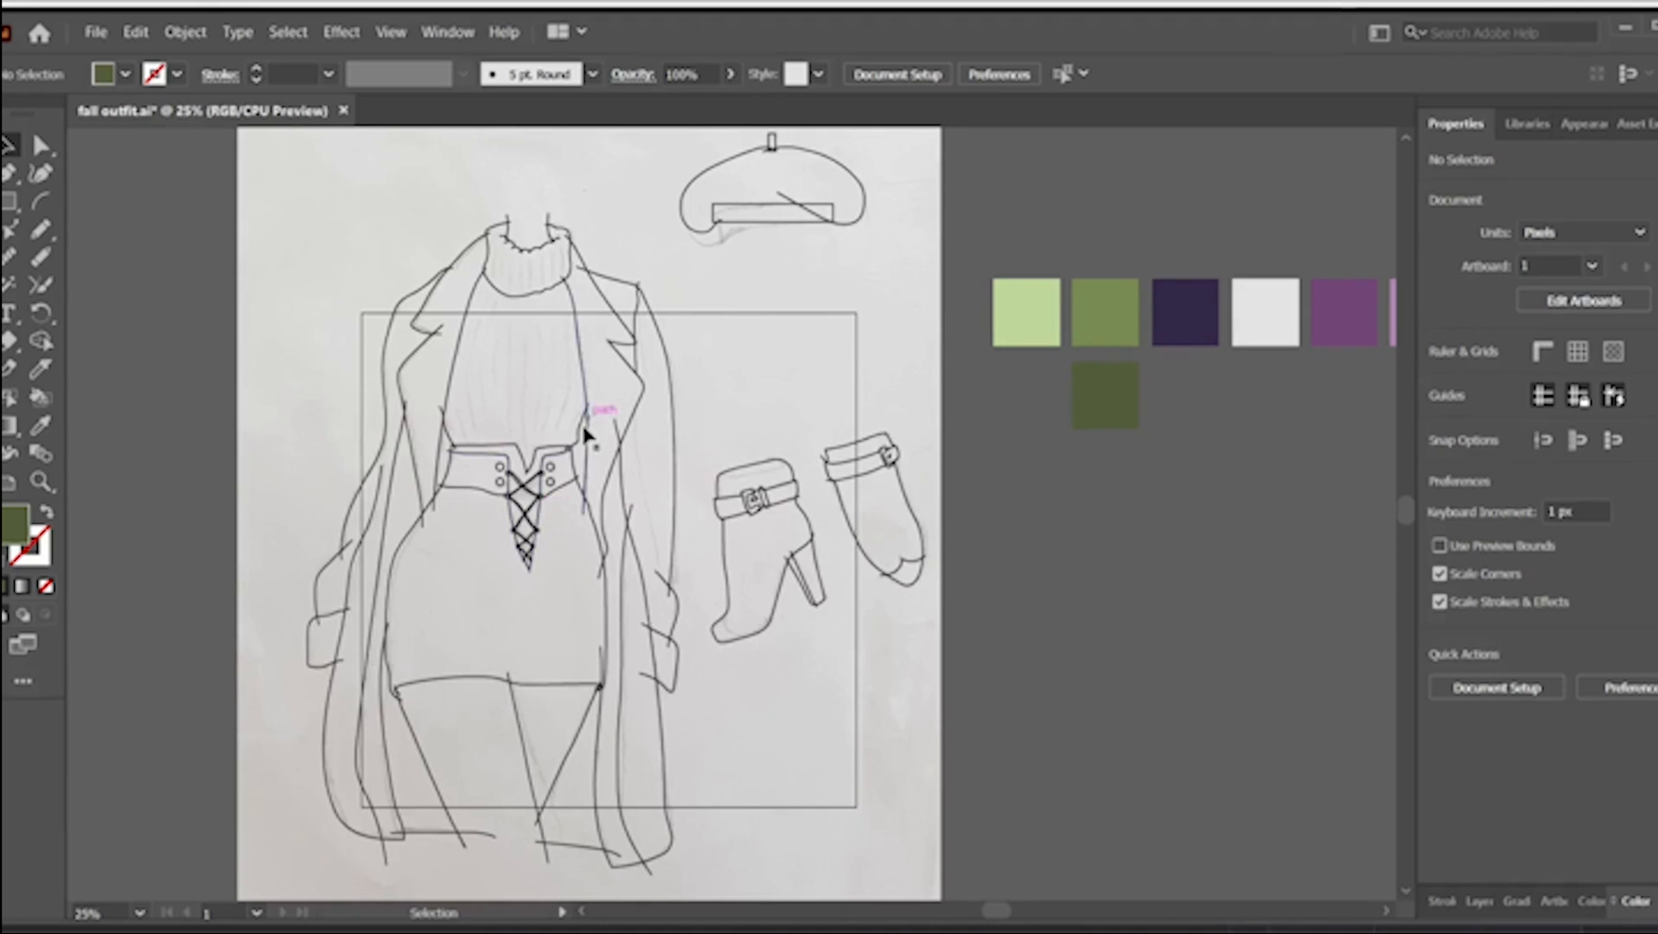
{"action": "scroll", "coordinate": [742, 797], "scroll_direction": "up", "scroll_amount": 2}
{"action": "left_click_drag", "start_coordinate": [243, 142], "coordinate": [982, 900]}
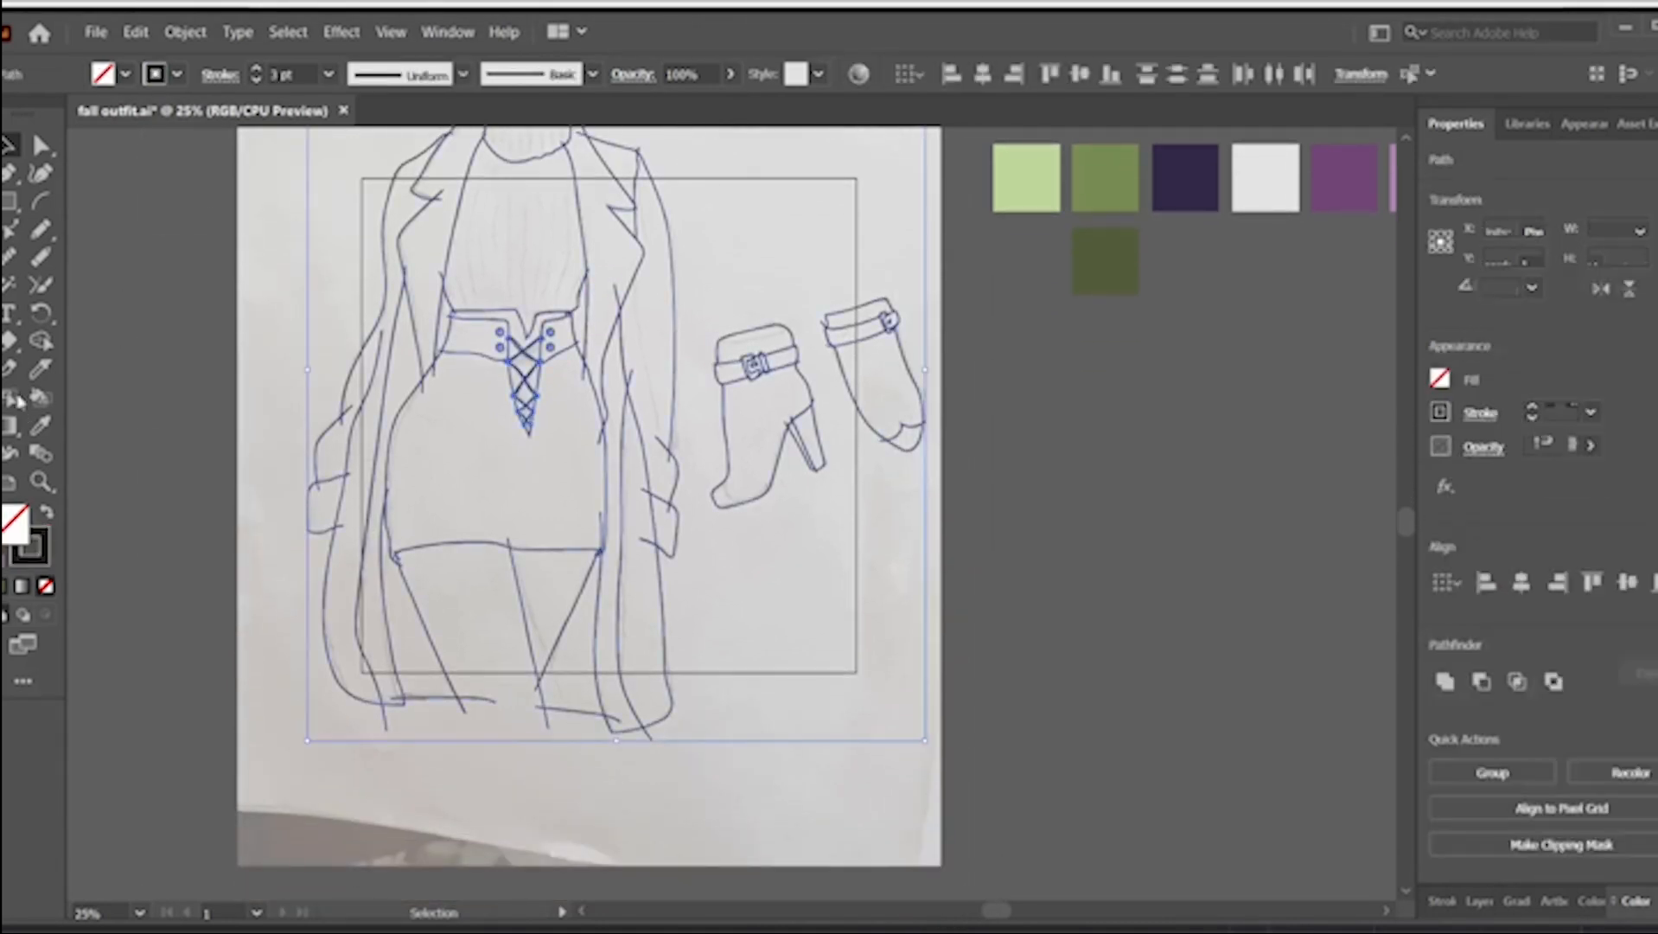
{"action": "left_click", "coordinate": [40, 340]}
{"action": "scroll", "coordinate": [795, 492], "scroll_direction": "up", "scroll_amount": 9}
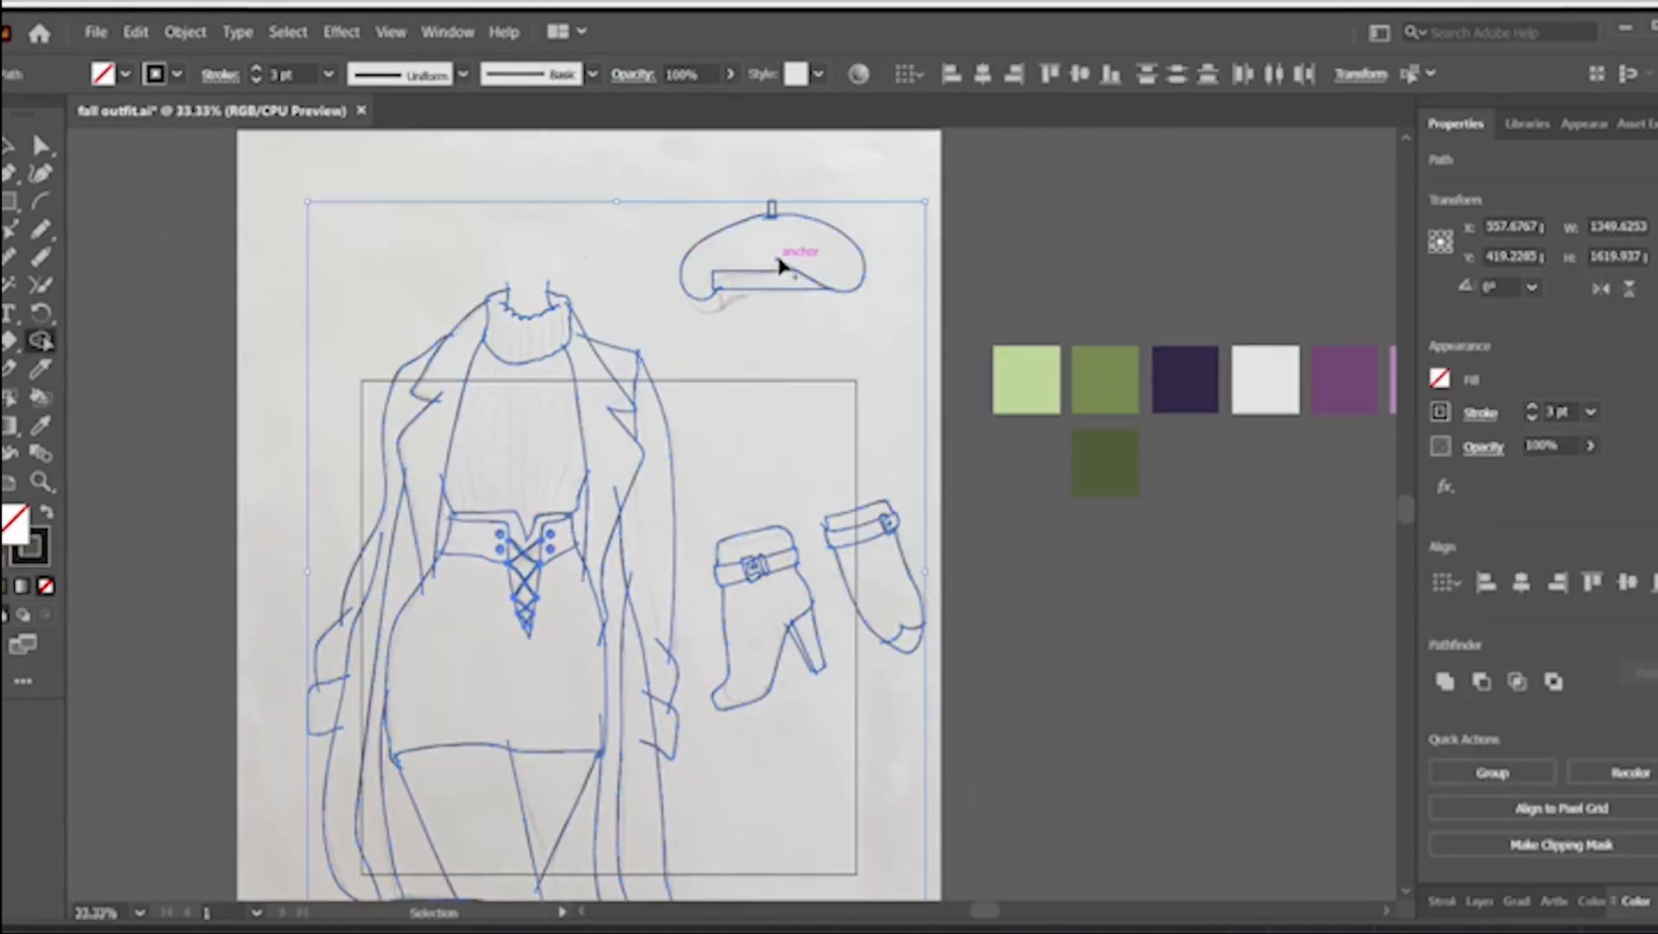
{"action": "key", "text": "ctrl+equal"}
{"action": "key", "text": "ctrl+equal"}
{"action": "key", "text": "ctrl+equal"}
{"action": "scroll", "coordinate": [1112, 288], "scroll_direction": "up", "scroll_amount": 10}
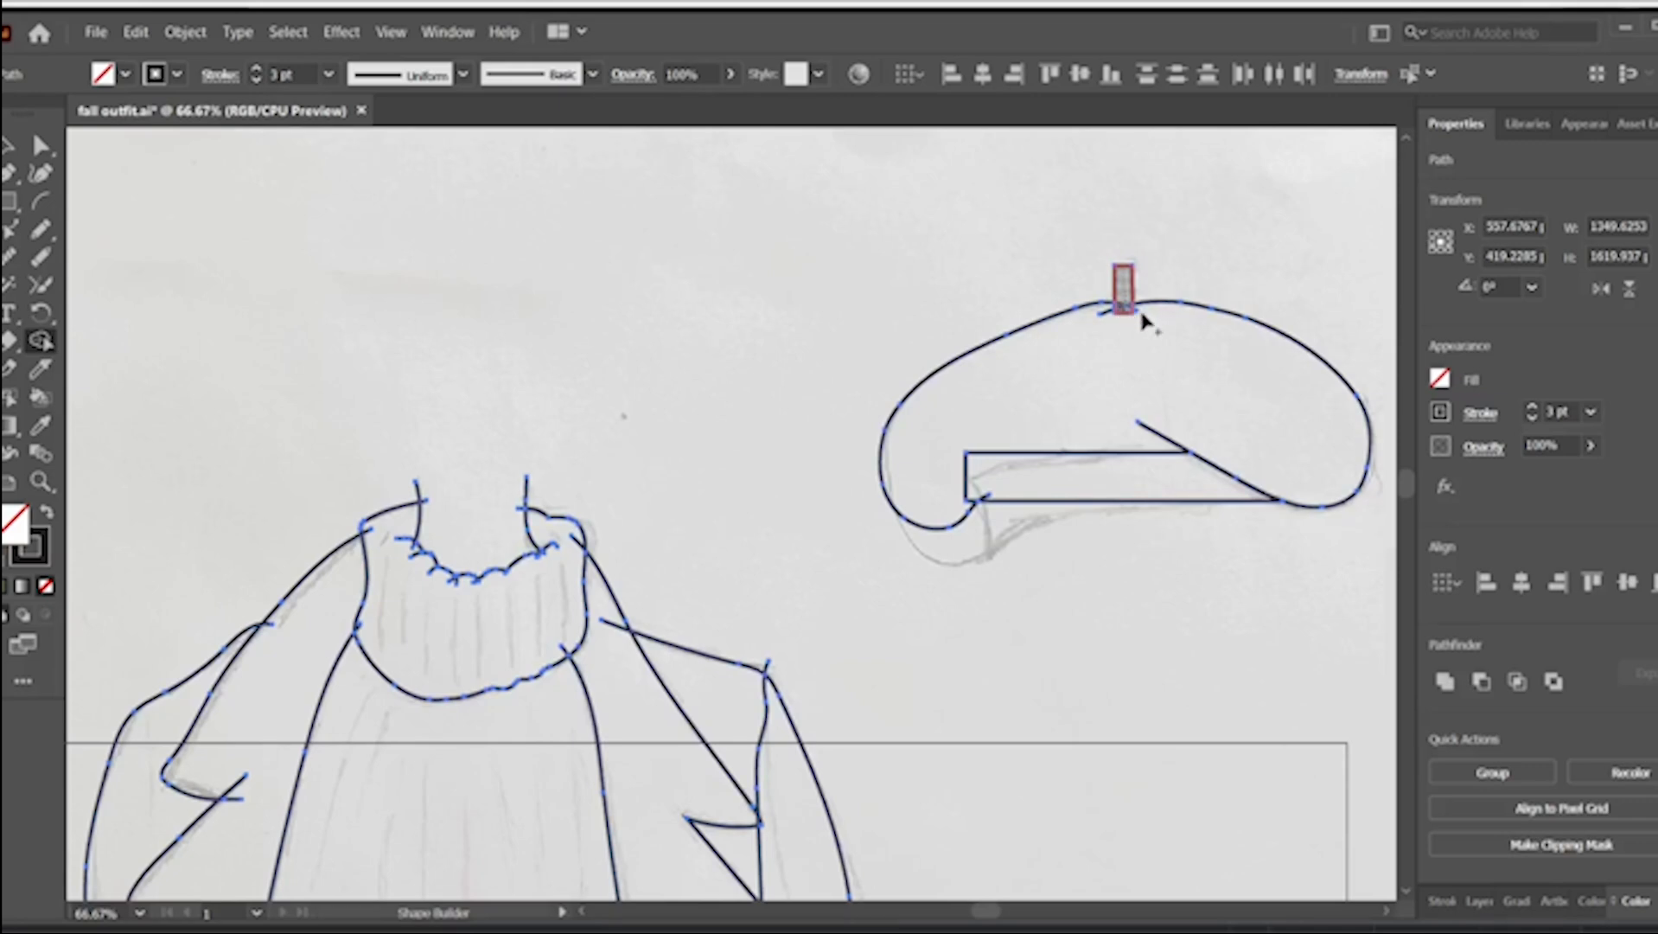
- Close the small inner rectangle of the heeled boot's buckle by moving its loose end point onto the starting corner
{"action": "scroll", "coordinate": [1169, 442], "scroll_direction": "down", "scroll_amount": 5}
{"action": "scroll", "coordinate": [1168, 443], "scroll_direction": "right", "scroll_amount": 3}
{"action": "scroll", "coordinate": [1167, 442], "scroll_direction": "down", "scroll_amount": 4}
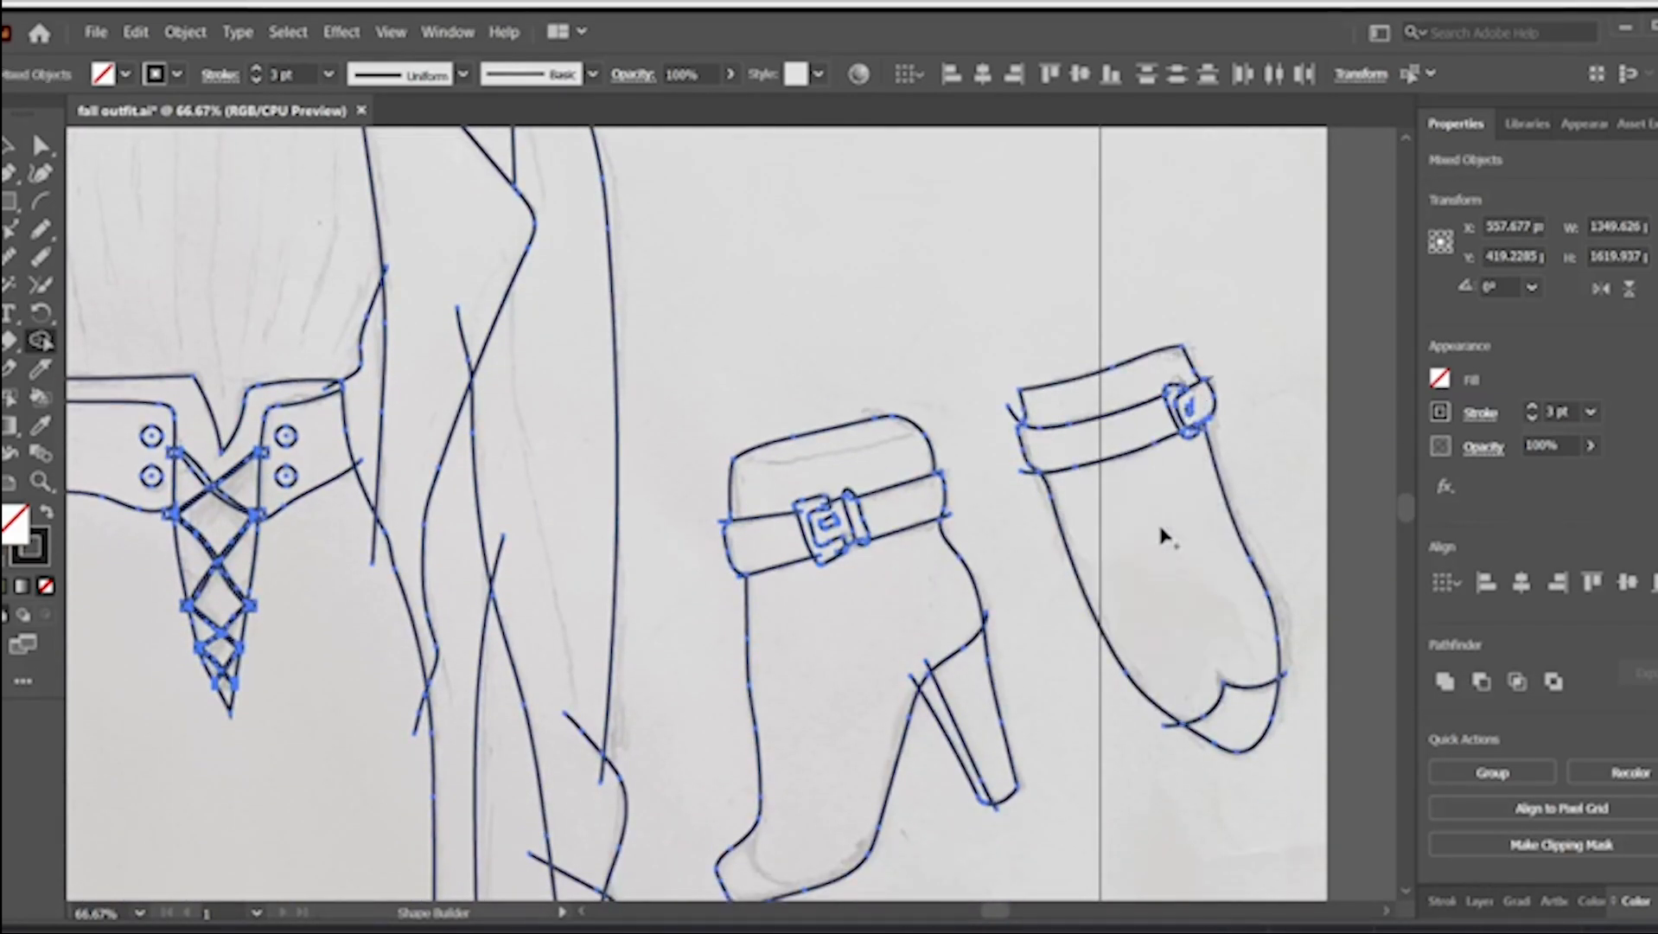
{"action": "scroll", "coordinate": [1166, 538], "scroll_direction": "left", "scroll_amount": 3}
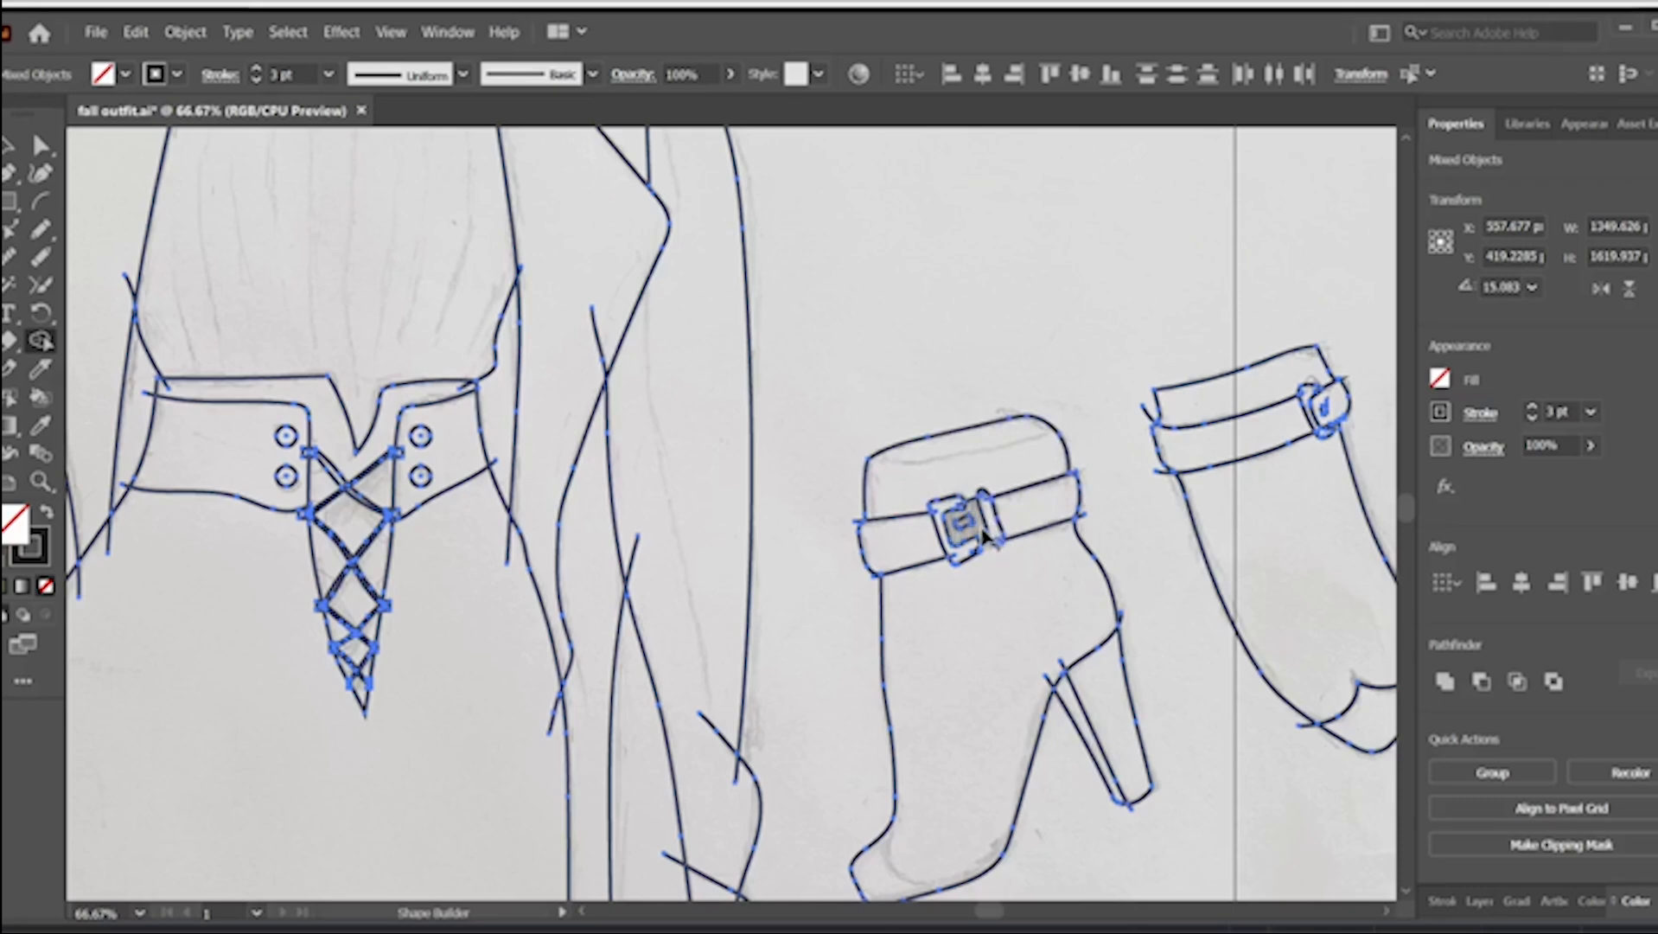
{"action": "key", "text": "a"}
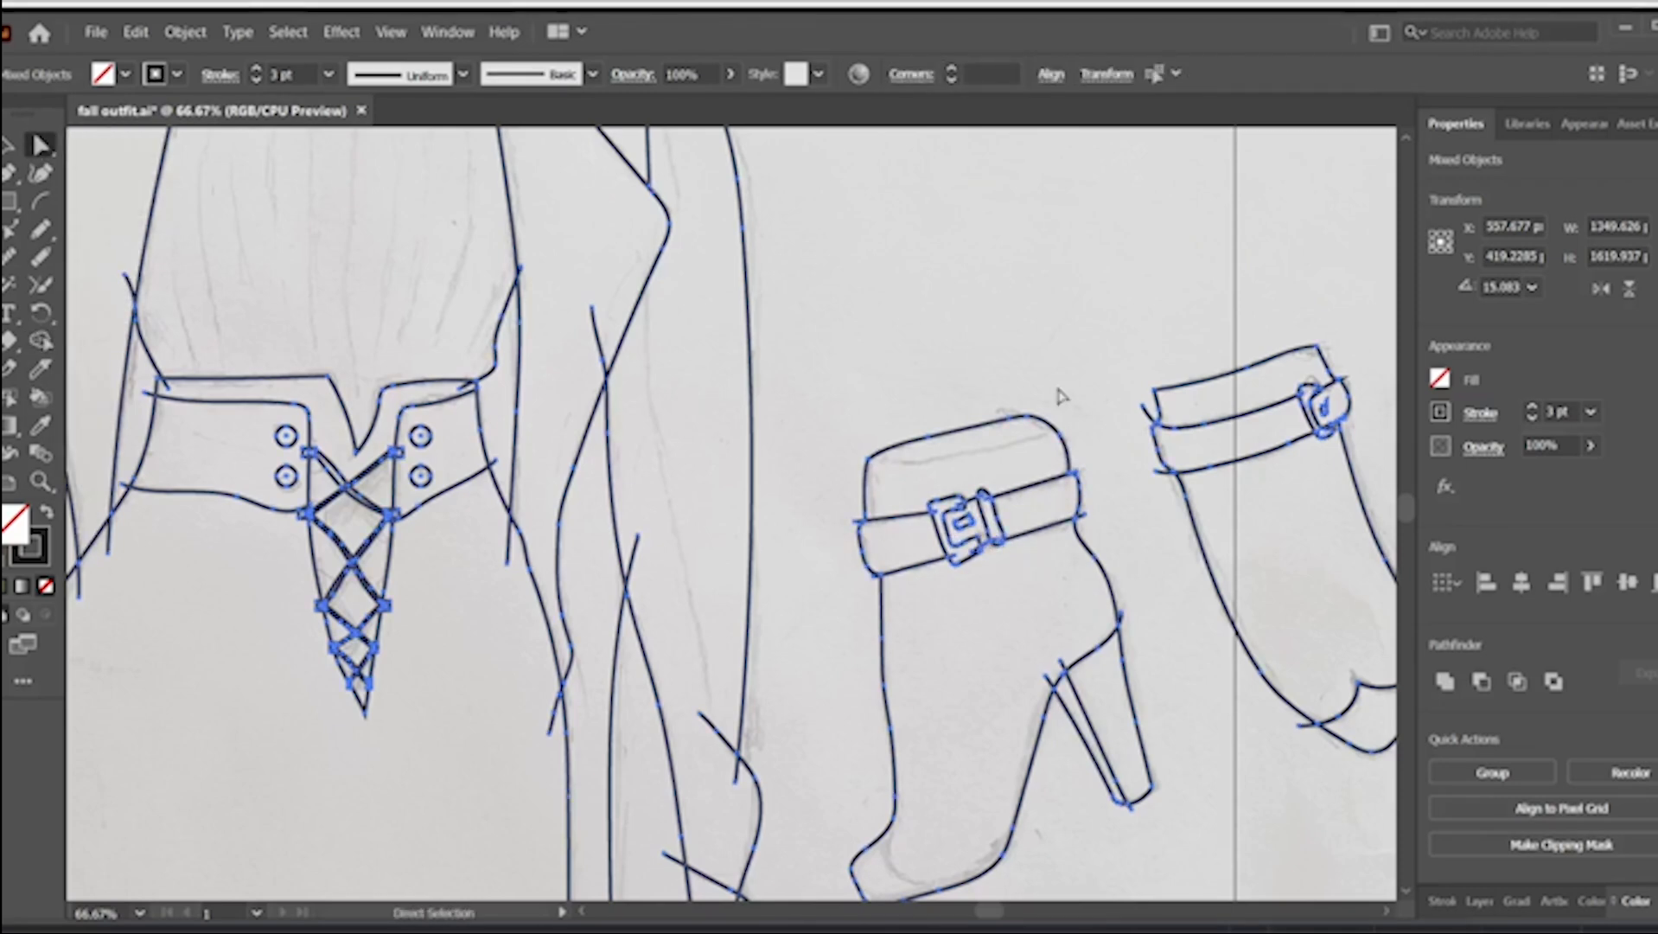
{"action": "left_click", "coordinate": [845, 327]}
{"action": "left_click", "coordinate": [962, 521]}
{"action": "scroll", "coordinate": [965, 526], "scroll_direction": "up", "scroll_amount": 8}
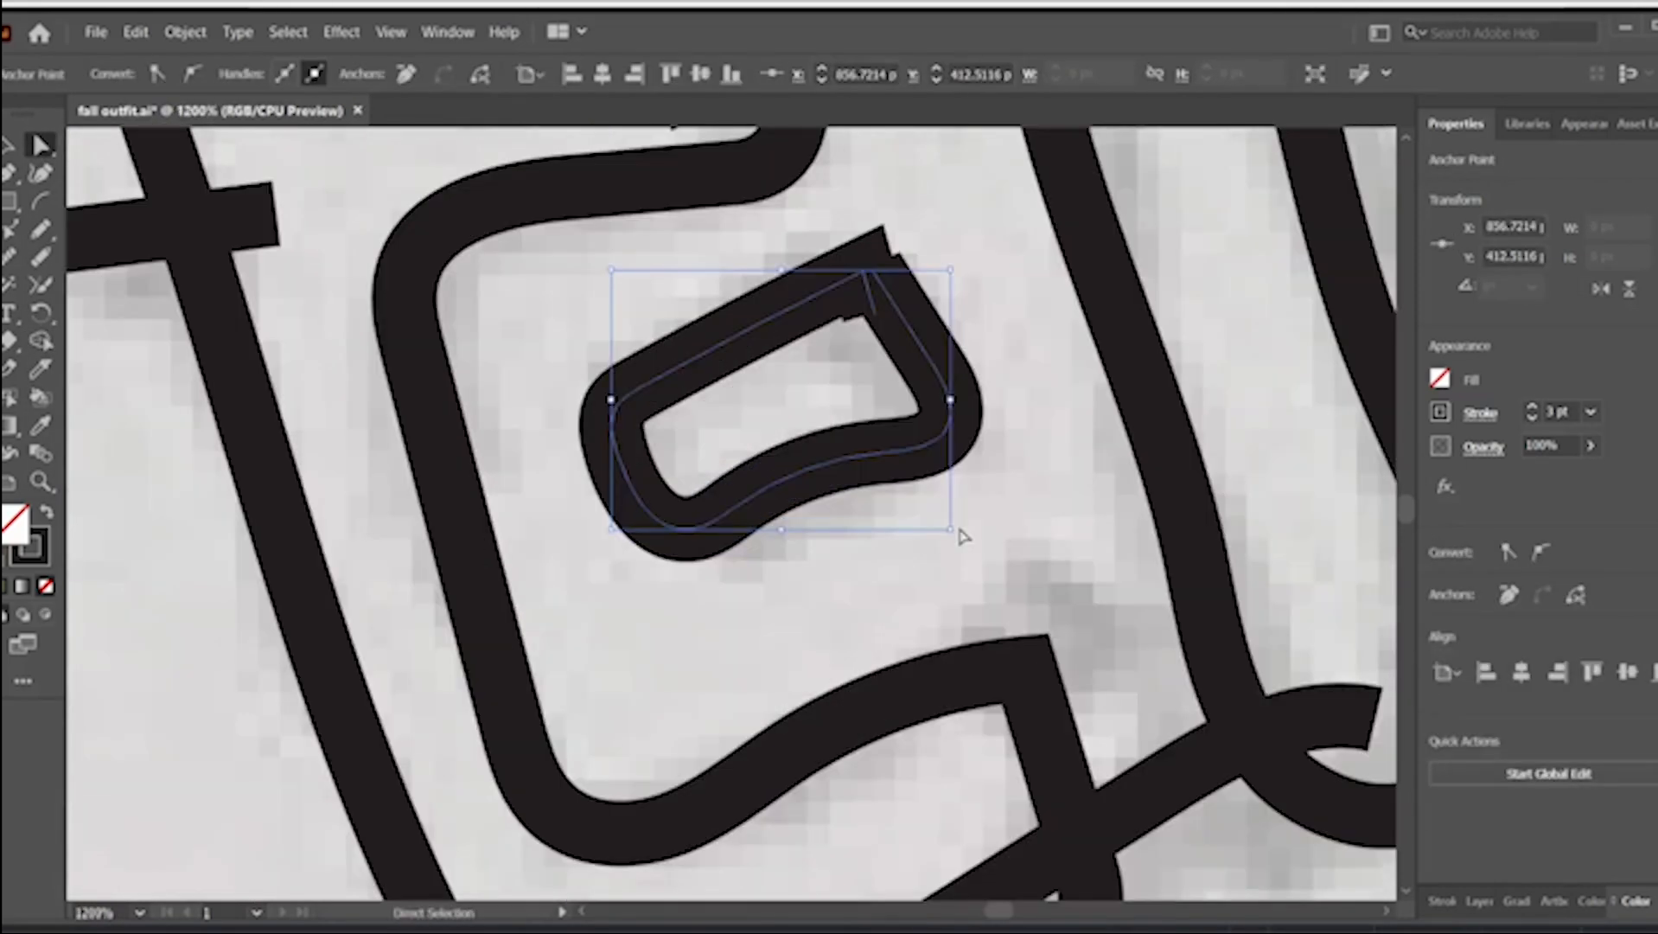
{"action": "left_click_drag", "start_coordinate": [876, 322], "coordinate": [870, 273]}
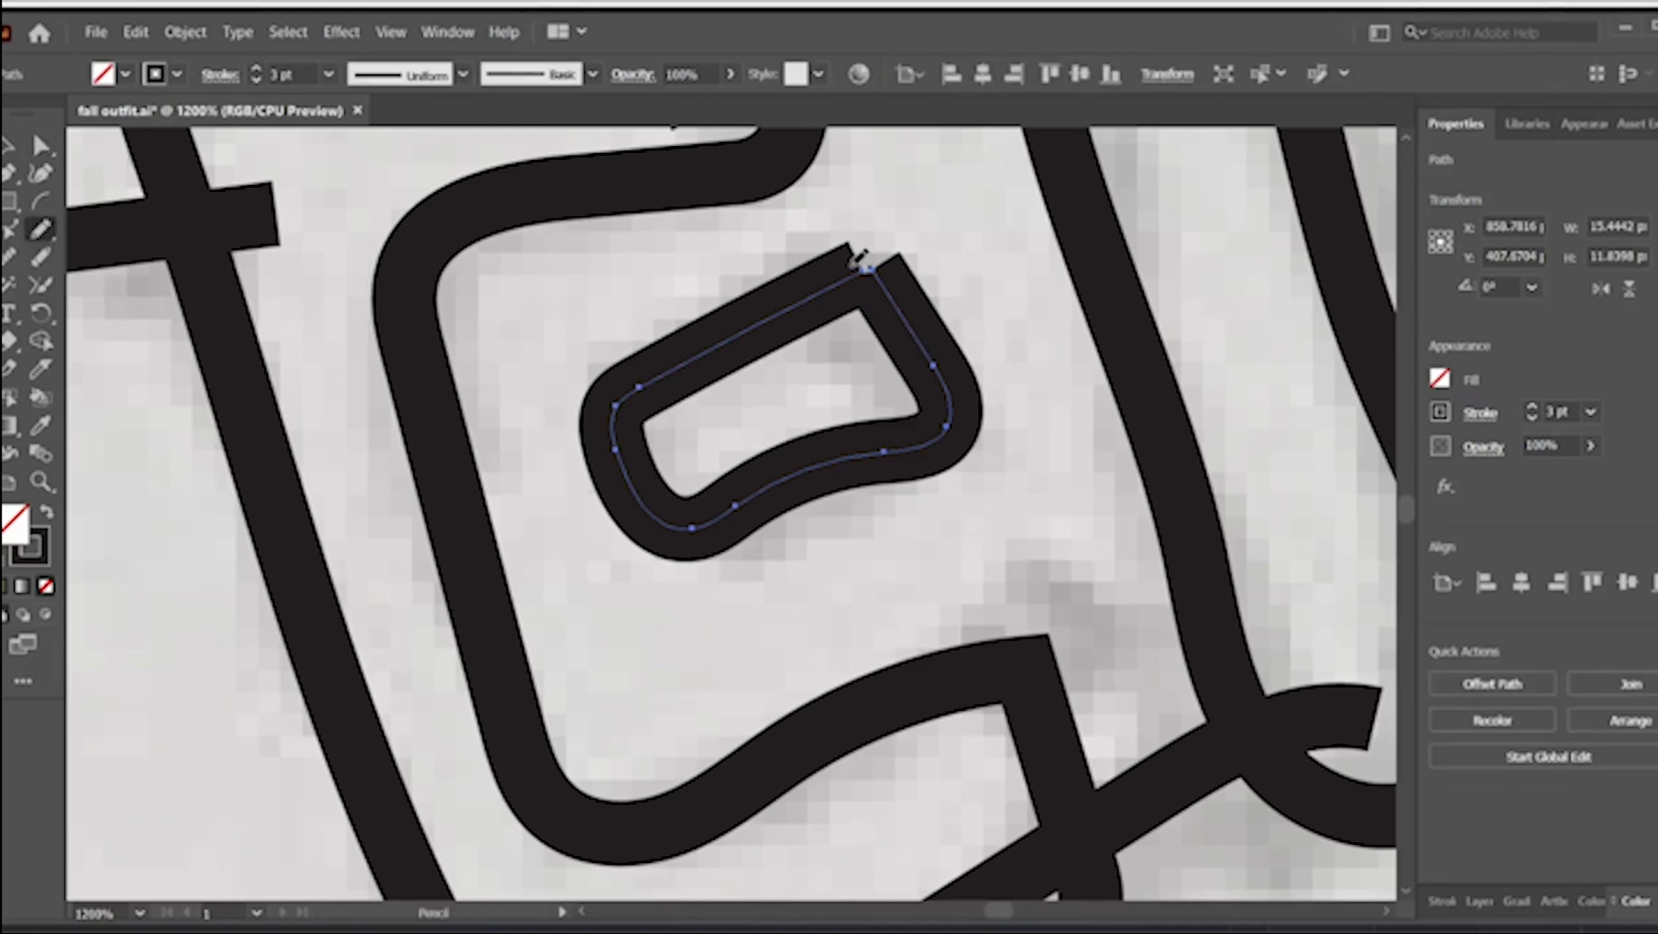
{"action": "key", "text": "ctrl+minus"}
{"action": "key", "text": "ctrl+minus"}
{"action": "key", "text": "ctrl+minus"}
{"action": "key", "text": "ctrl+minus"}
{"action": "key", "text": "ctrl+minus"}
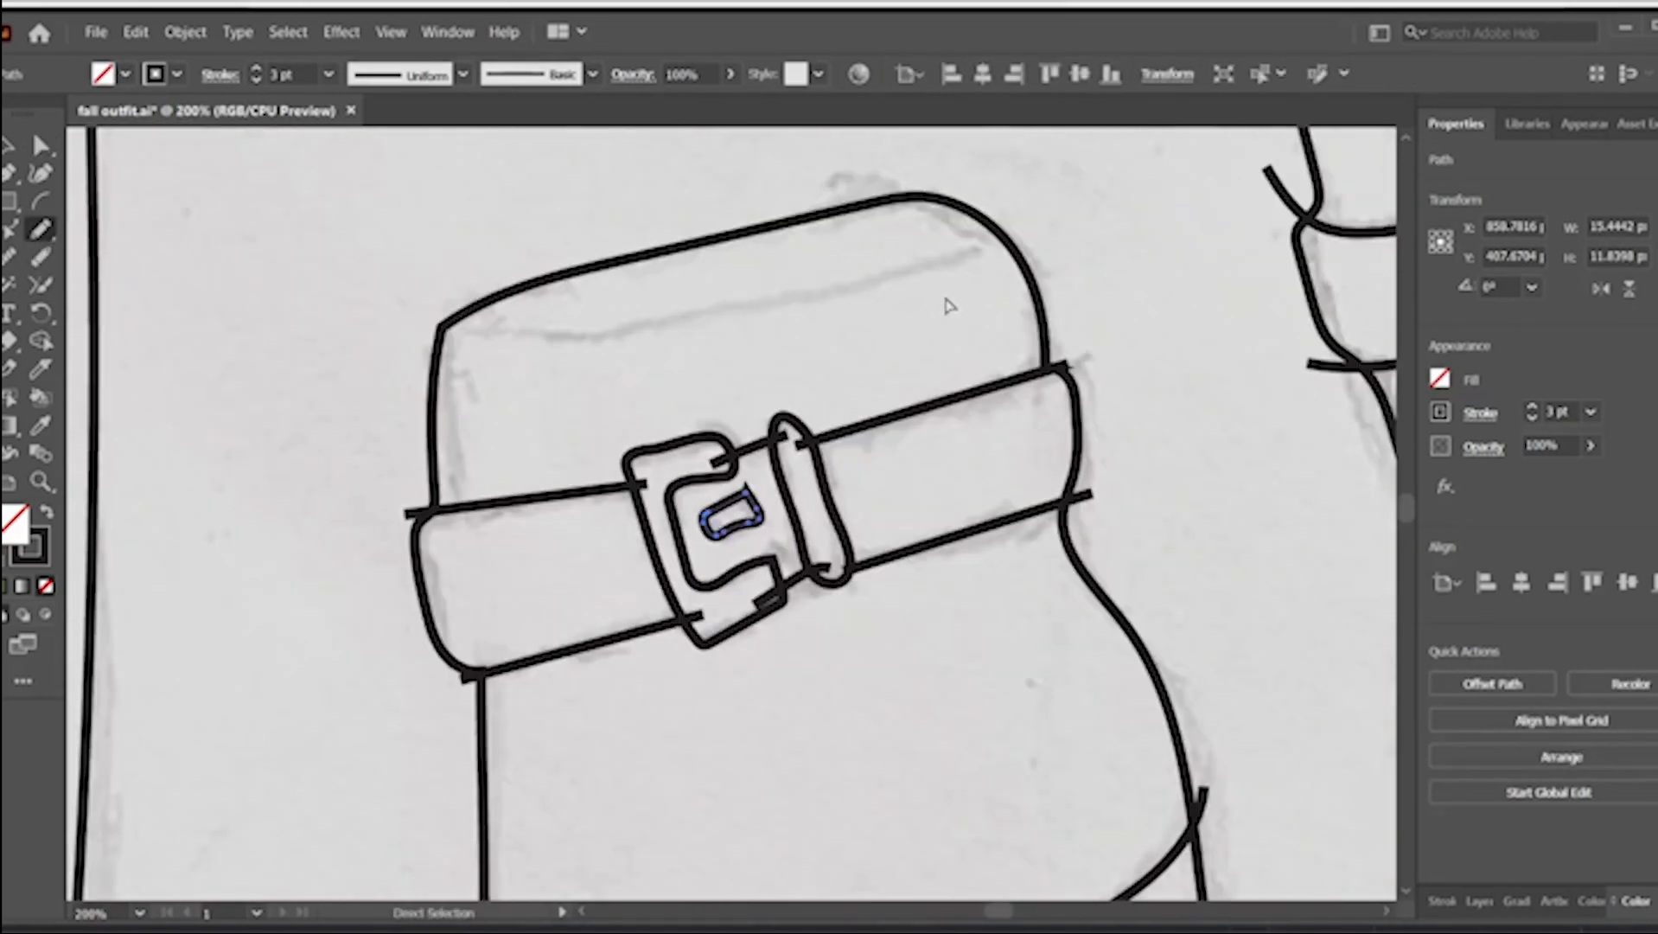
{"action": "key", "text": "ctrl+minus"}
{"action": "key", "text": "ctrl+minus"}
{"action": "key", "text": "ctrl+minus"}
{"action": "key", "text": "ctrl+minus"}
{"action": "key", "text": "v"}
{"action": "key", "text": "ctrl+minus"}
{"action": "key", "text": "ctrl+minus"}
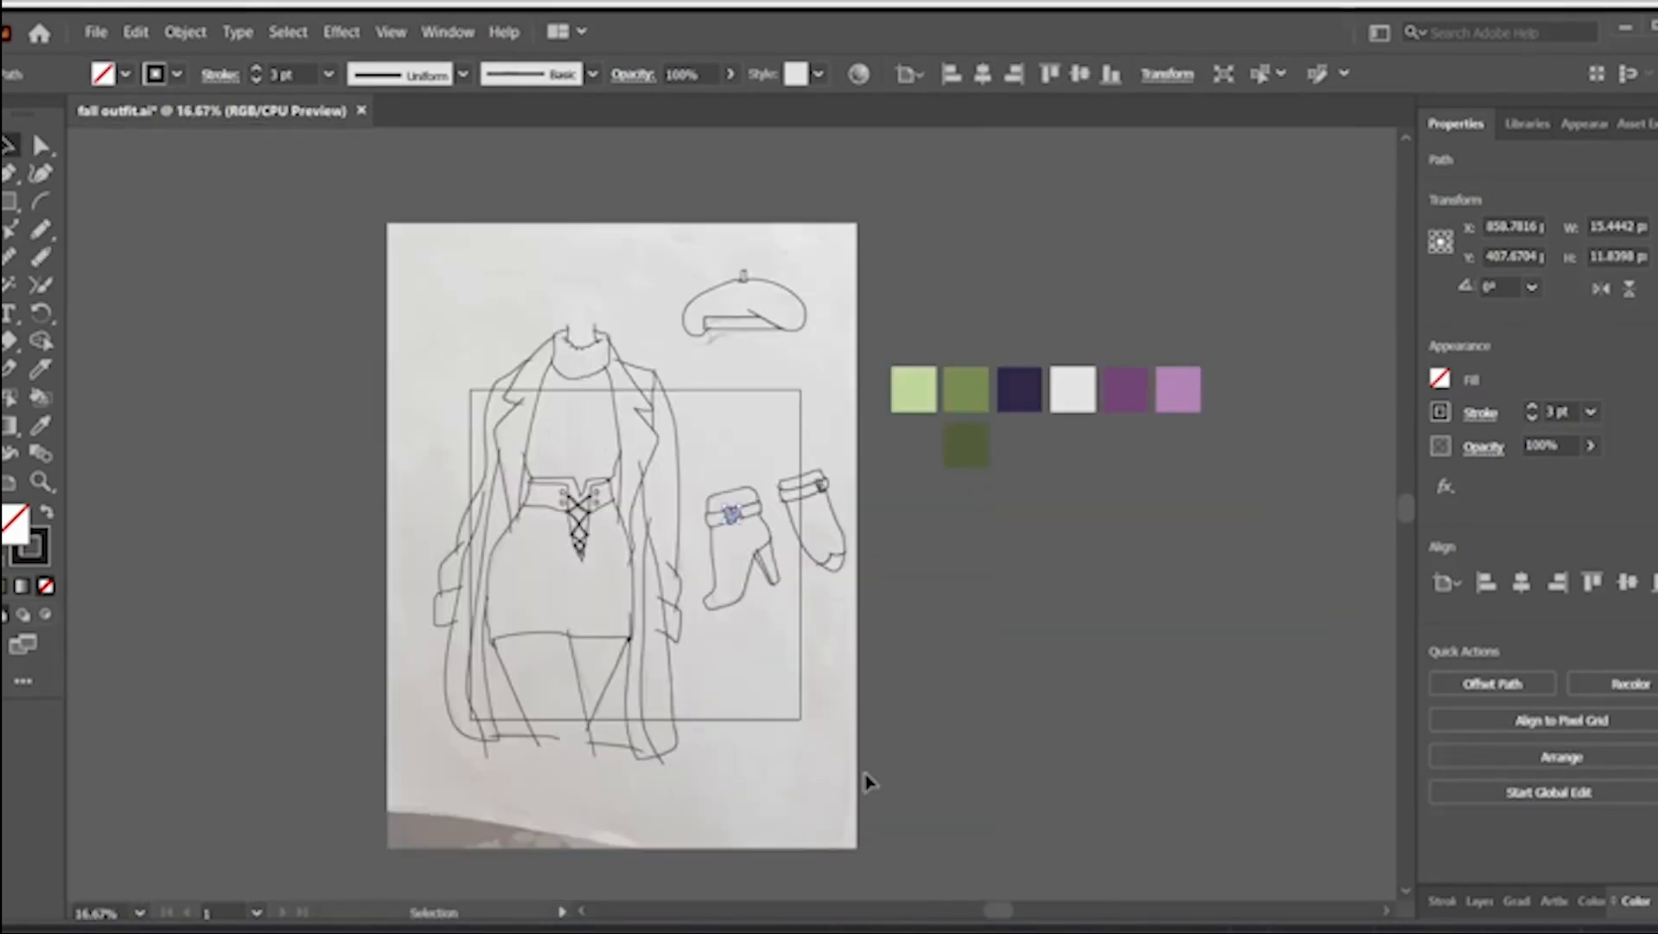
{"action": "key", "text": "ctrl+a"}
{"action": "key", "text": "ctrl+plus"}
{"action": "key", "text": "ctrl+plus"}
{"action": "key", "text": "ctrl+plus"}
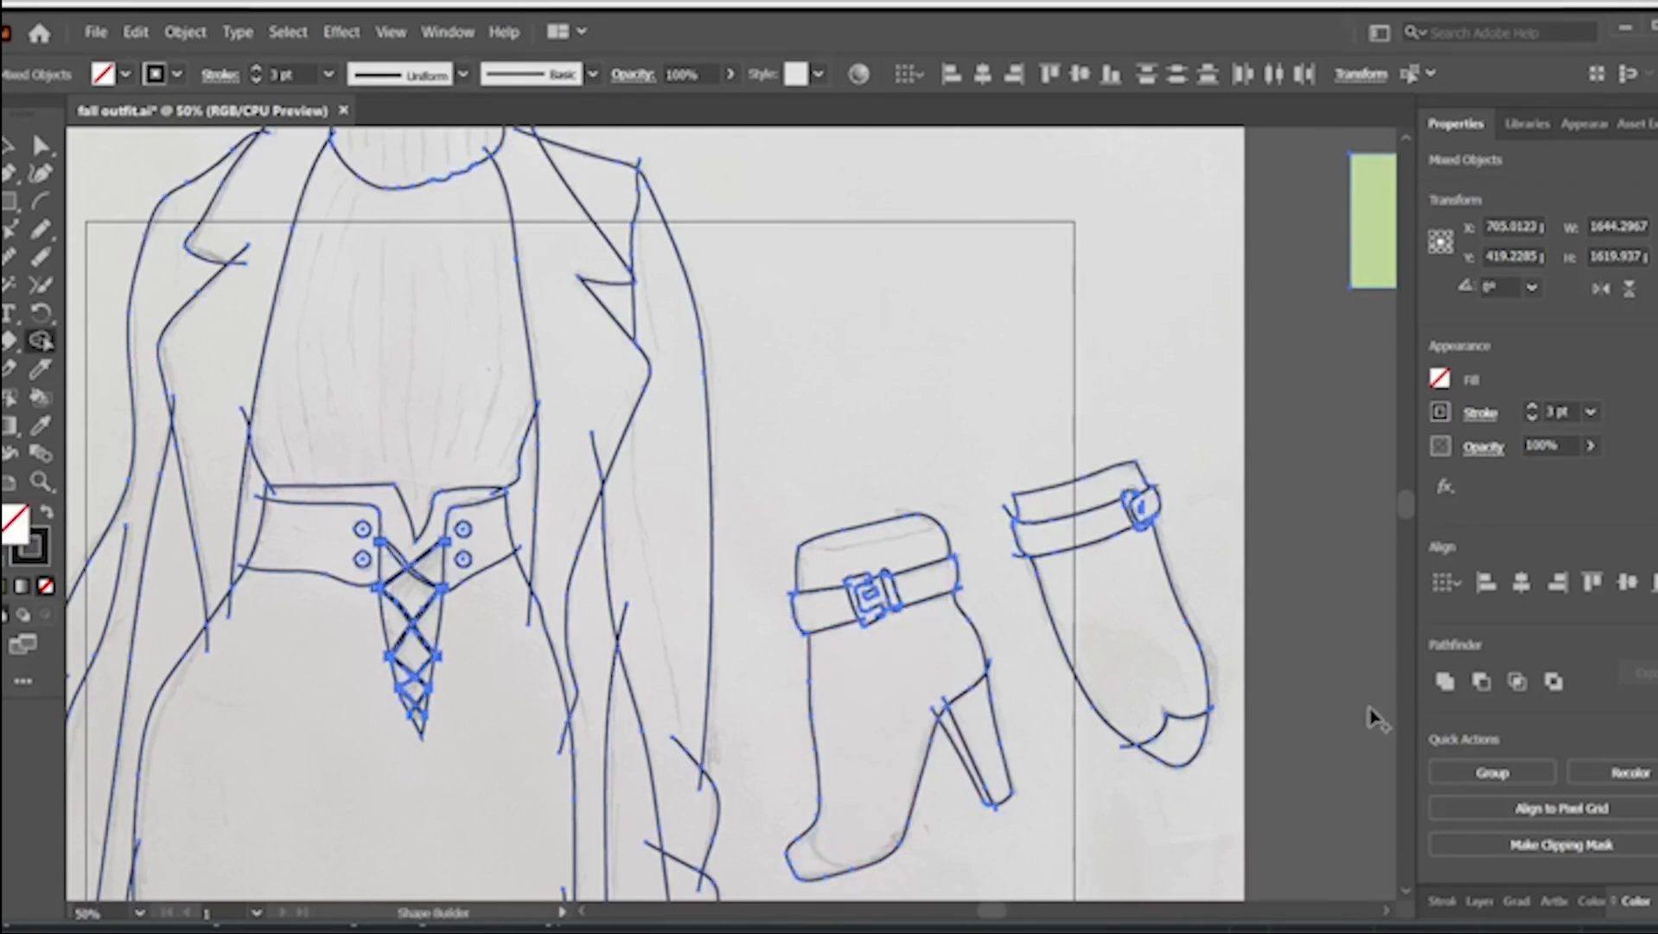
- Widen the small pin shape inside the second boot's buckle by pulling its right edge outward
{"action": "key", "text": "ctrl+shift+a"}
{"action": "key", "text": "a"}
{"action": "left_click", "coordinate": [1145, 505]}
{"action": "key", "text": "ctrl+plus"}
{"action": "key", "text": "ctrl+plus"}
{"action": "key", "text": "ctrl+plus"}
{"action": "key", "text": "ctrl+plus"}
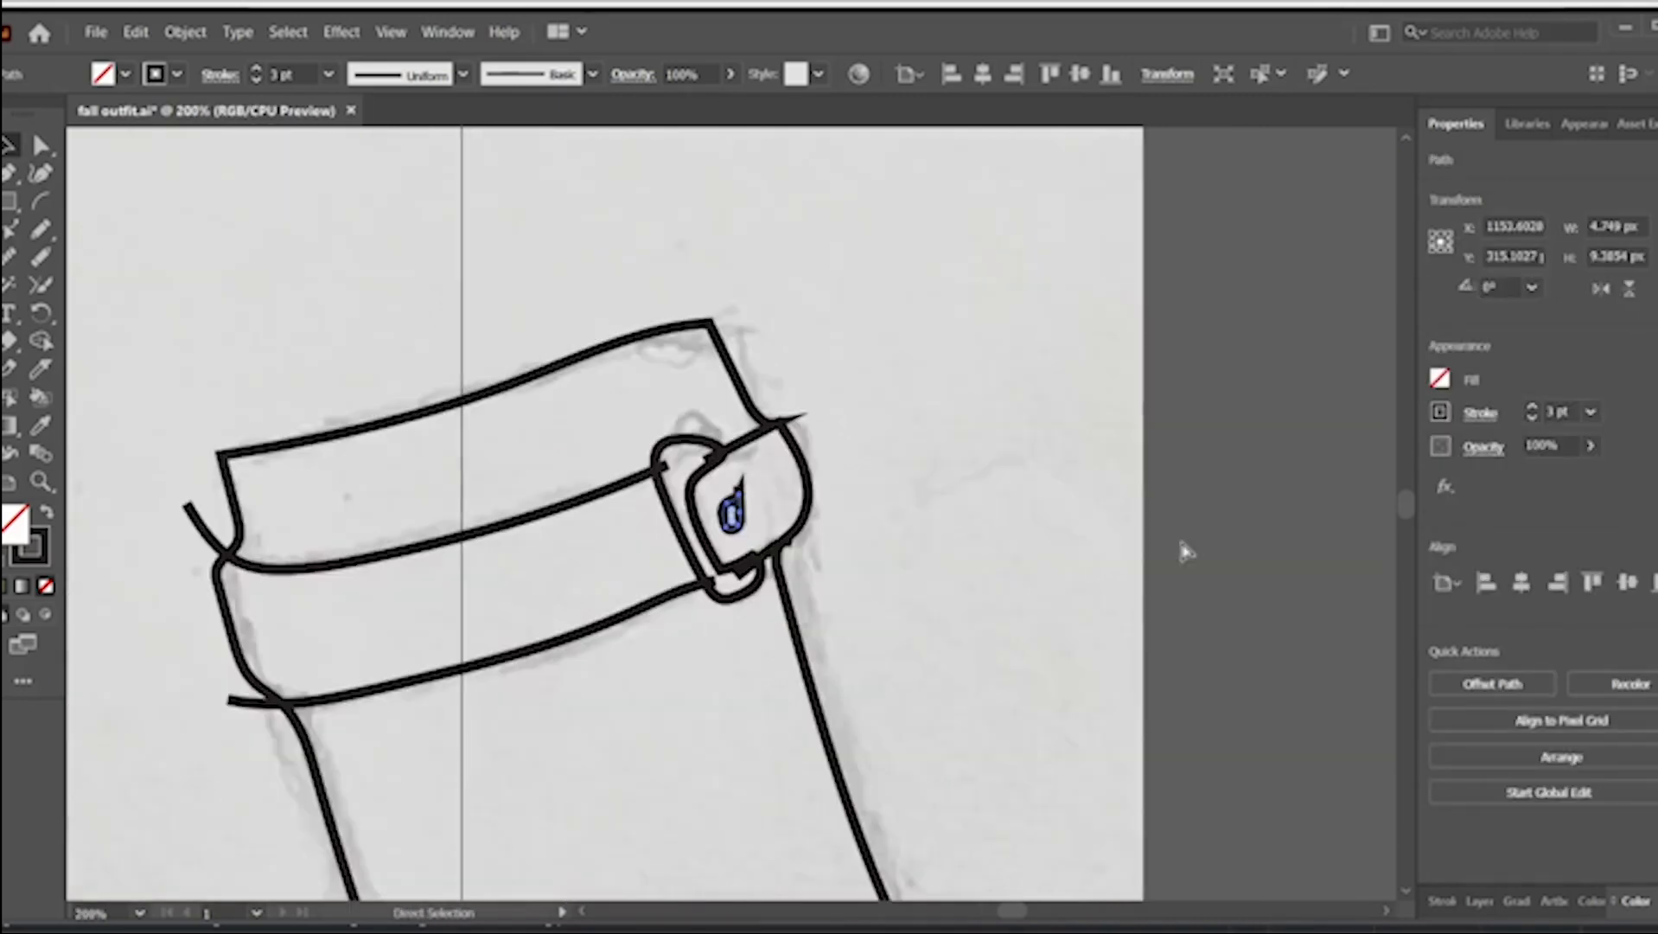
{"action": "key", "text": "ctrl+plus"}
{"action": "key", "text": "ctrl+plus"}
{"action": "key", "text": "ctrl+plus"}
{"action": "key", "text": "ctrl+plus"}
{"action": "key", "text": "ctrl+plus"}
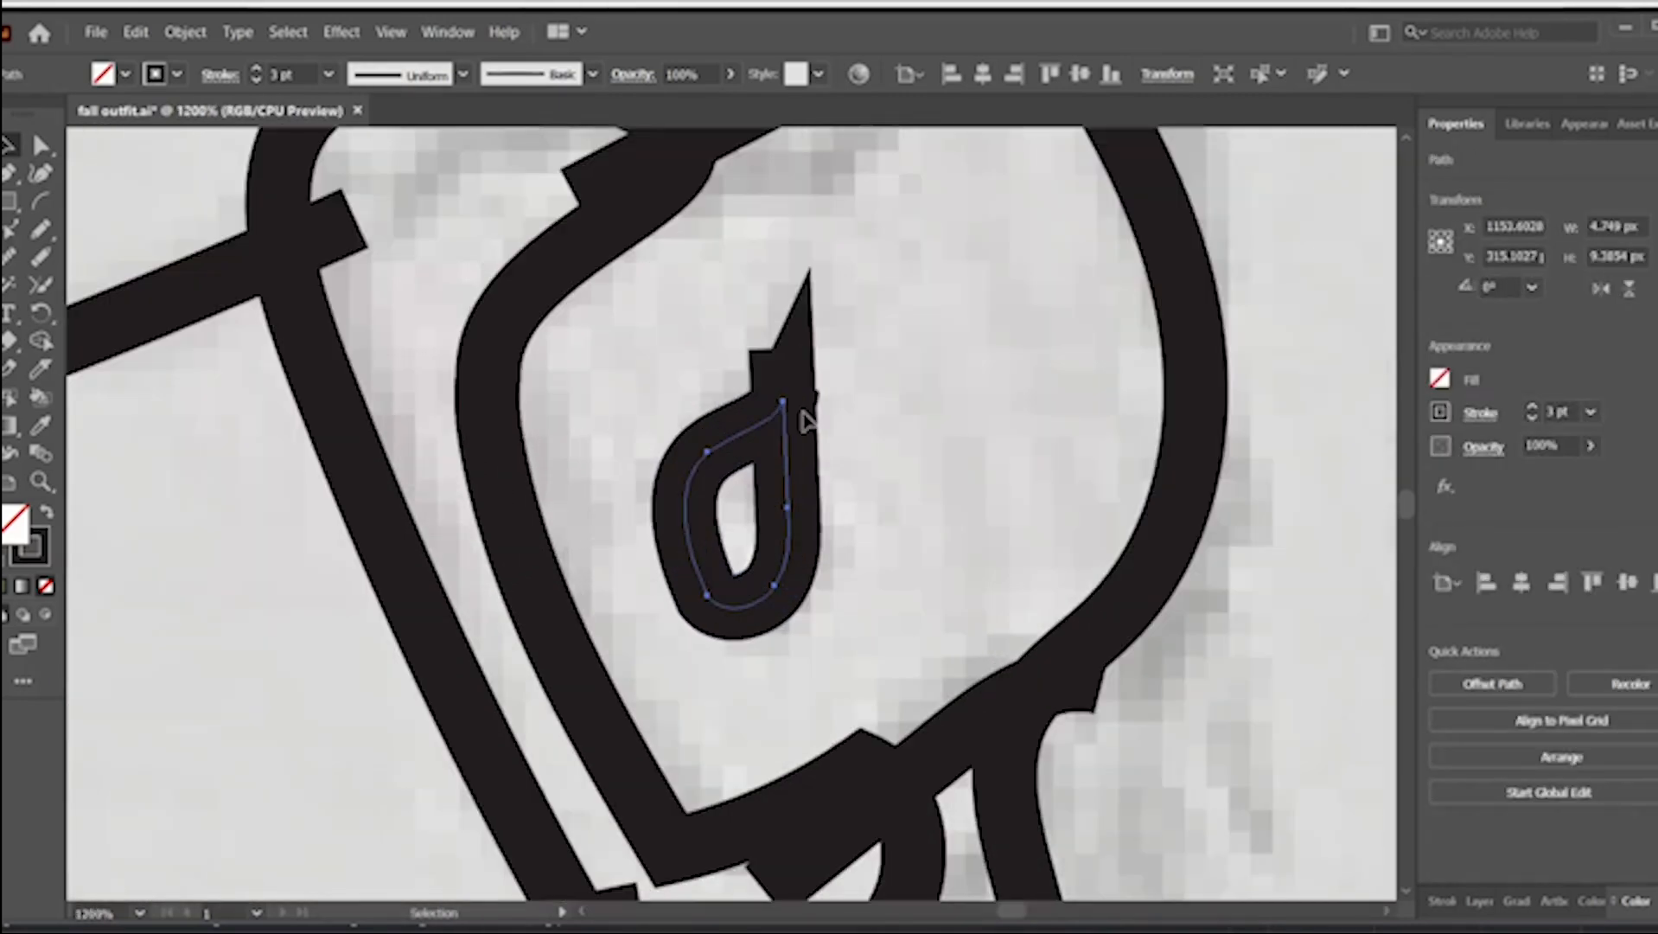
{"action": "key", "text": "ctrl+shift+a"}
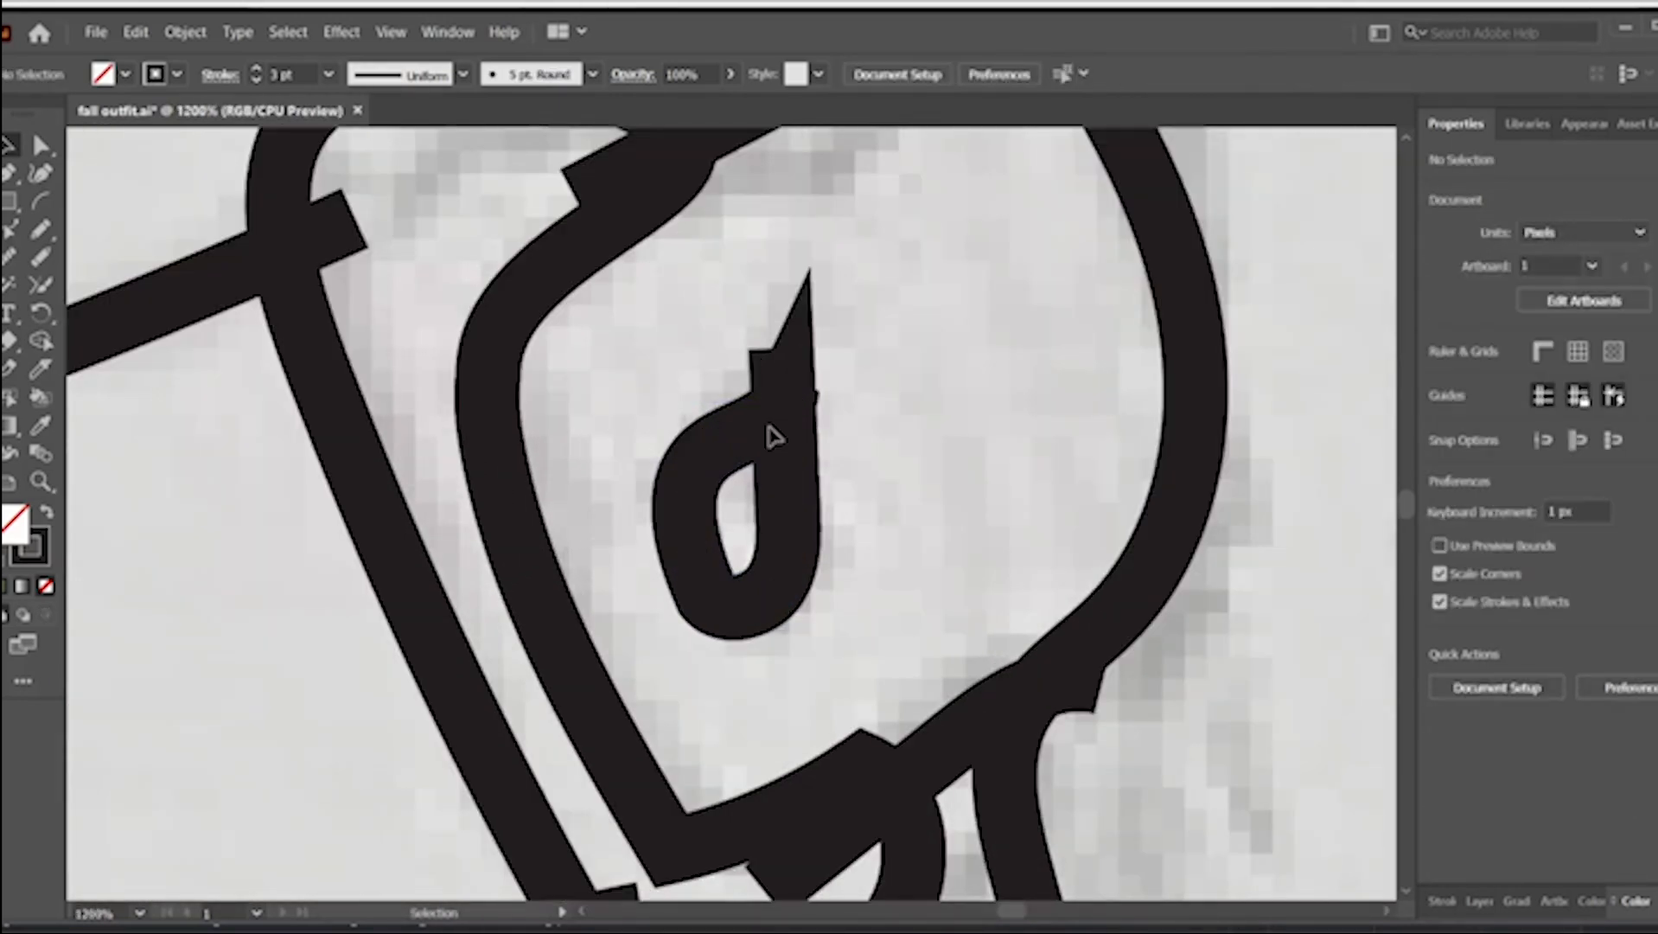
{"action": "left_click_drag", "start_coordinate": [800, 500], "coordinate": [827, 502]}
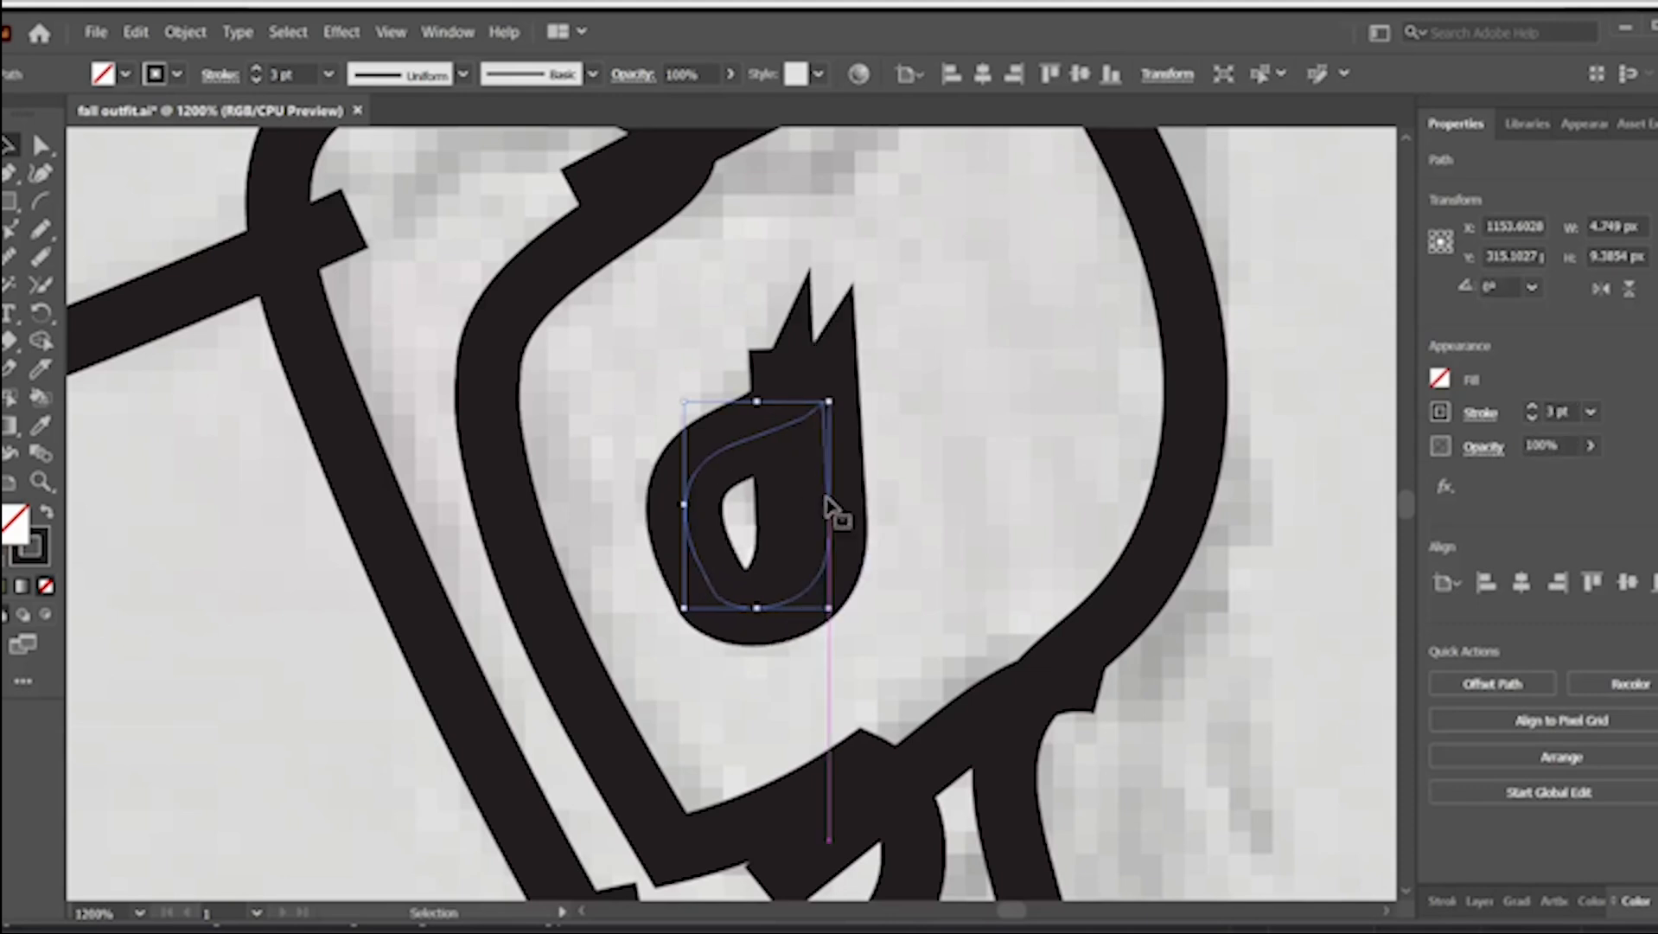
- Delete the stray stub at the tip of the small pin shape in the second boot's buckle
{"action": "left_click", "coordinate": [743, 336]}
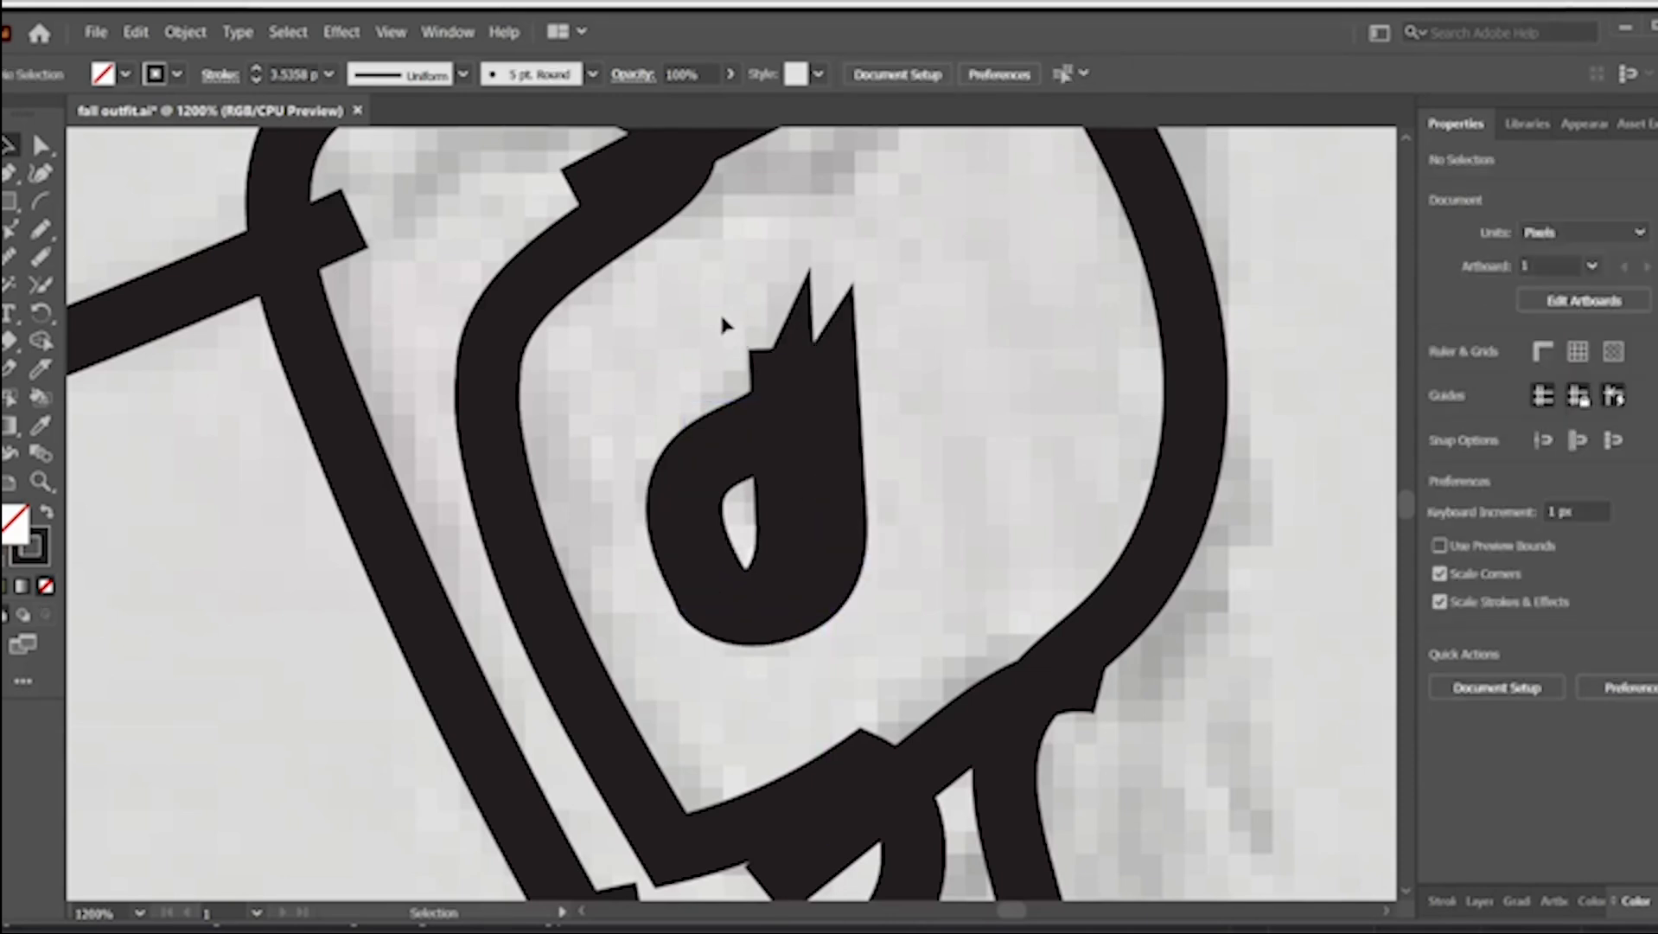
{"action": "left_click", "coordinate": [784, 375]}
{"action": "key", "text": "Delete"}
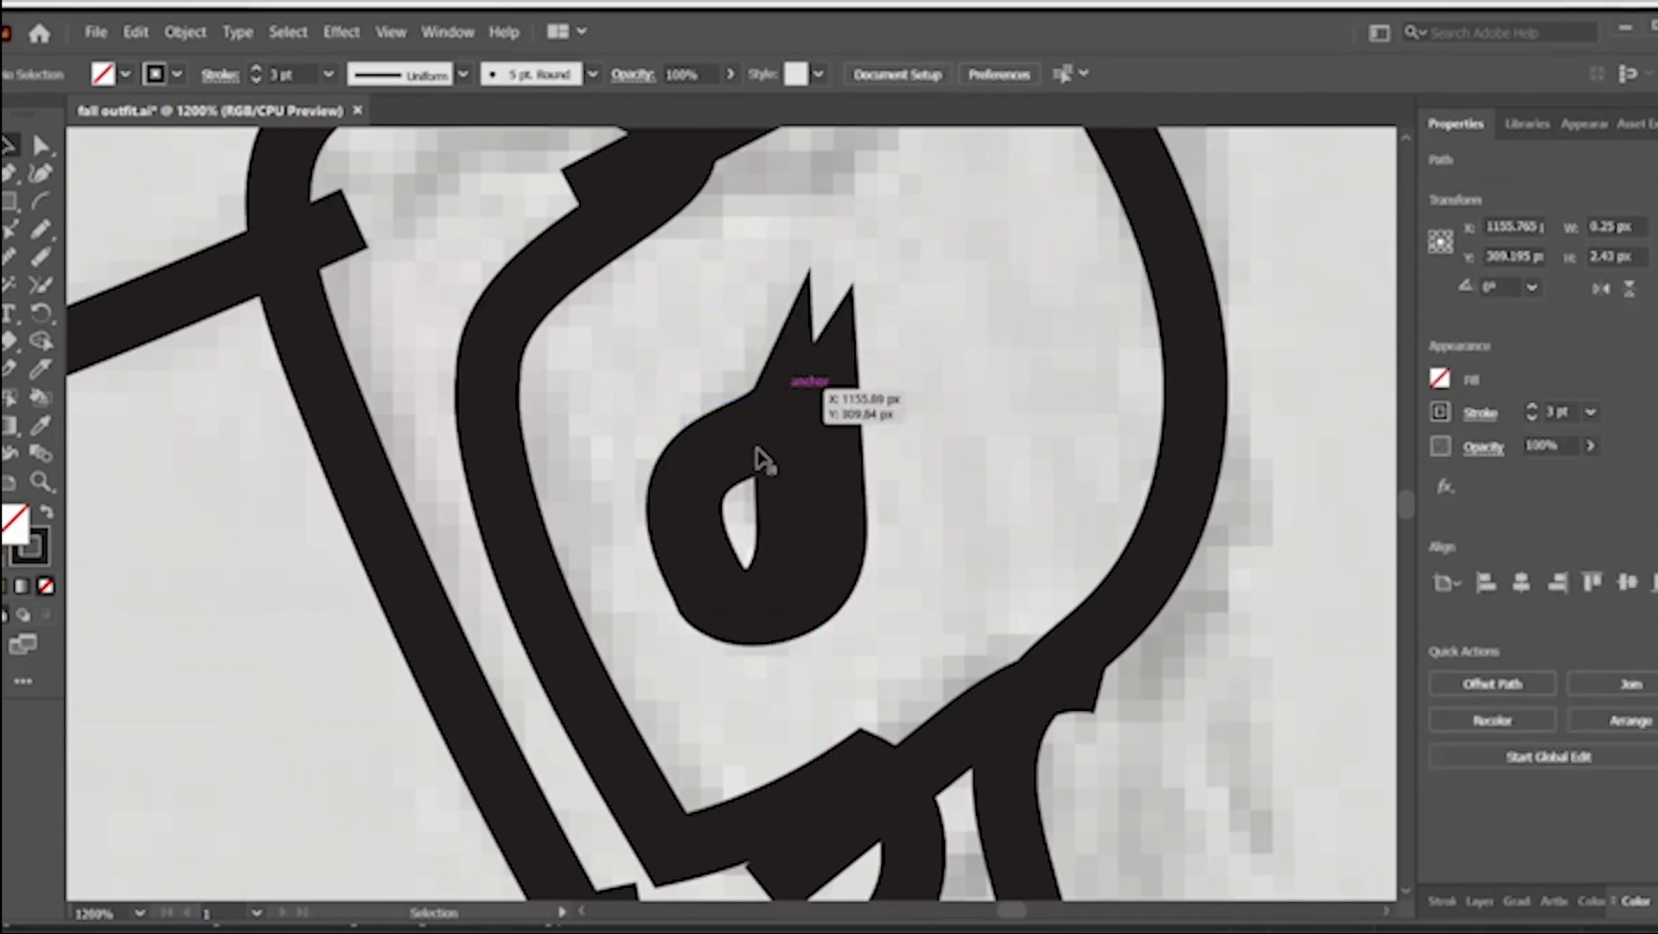
{"action": "left_click", "coordinate": [797, 510]}
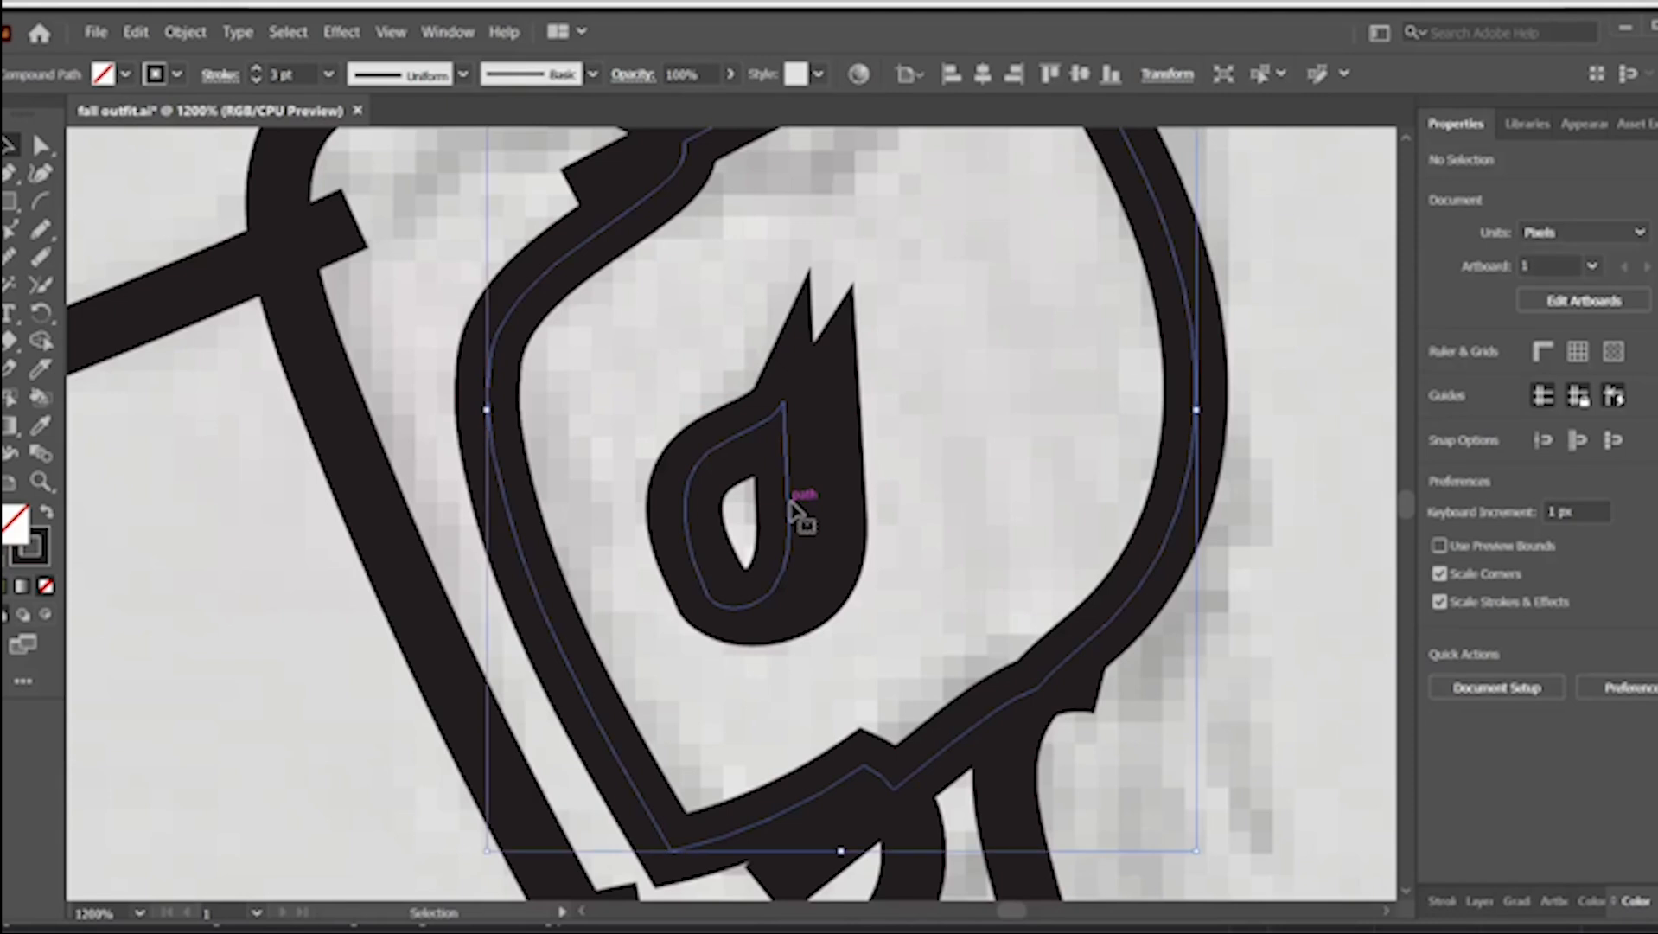
{"action": "key", "text": "Delete"}
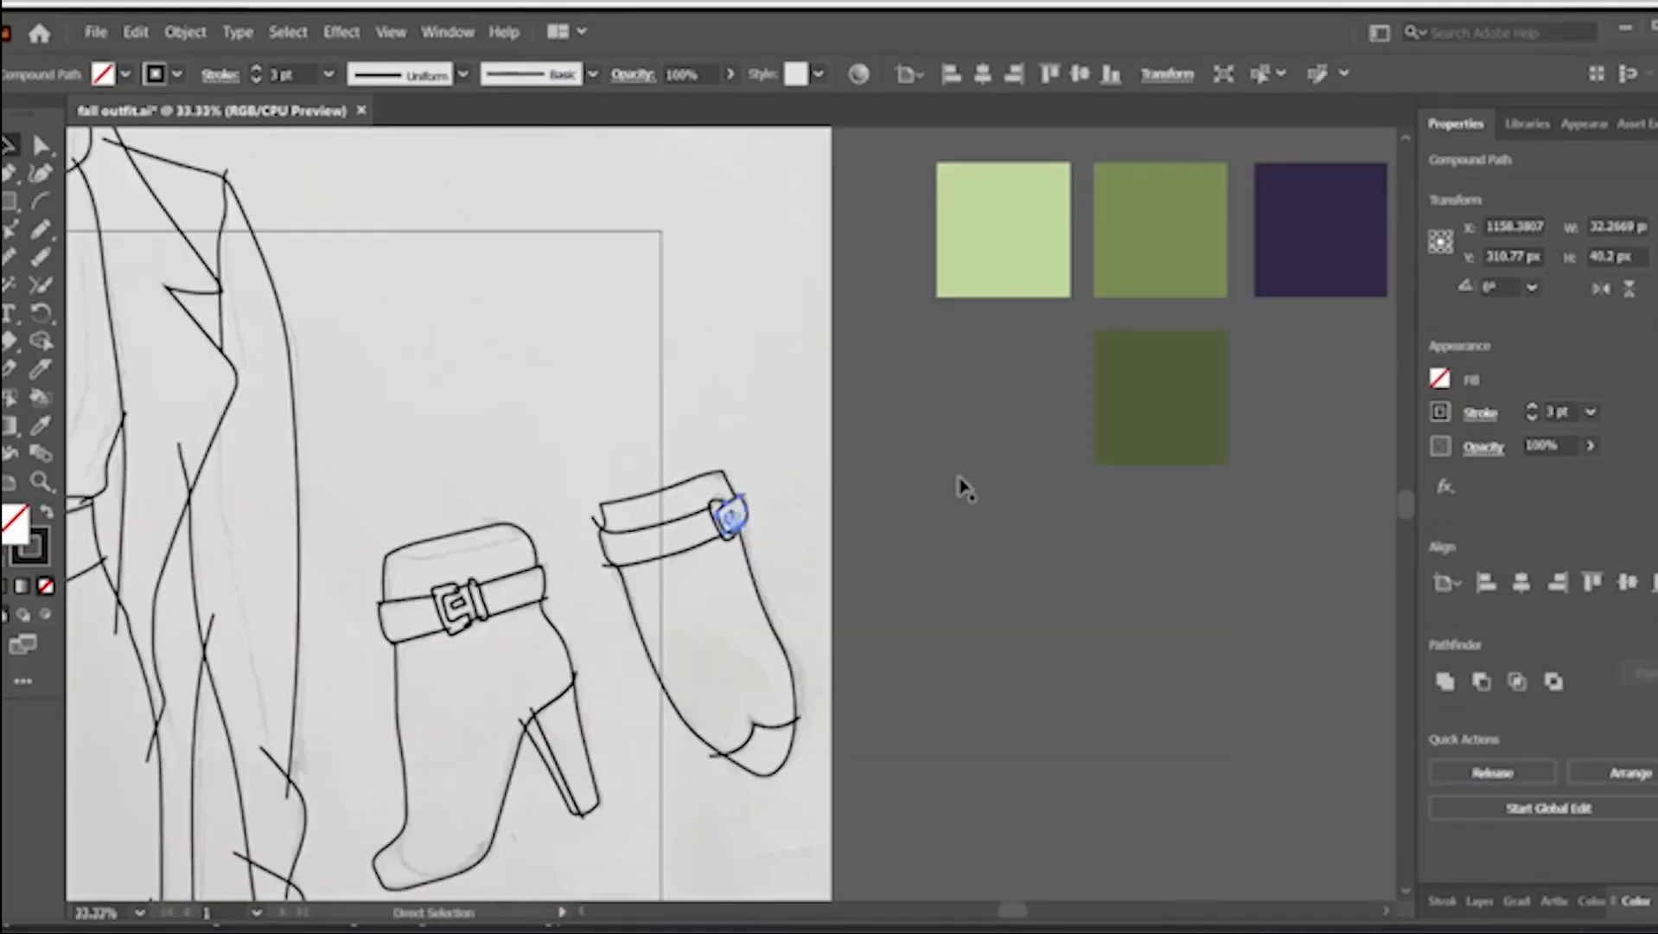
- Reselect all the line art and form the second boot's toe cap with Shape Builder
{"action": "scroll", "coordinate": [962, 485], "scroll_direction": "down", "scroll_amount": 3}
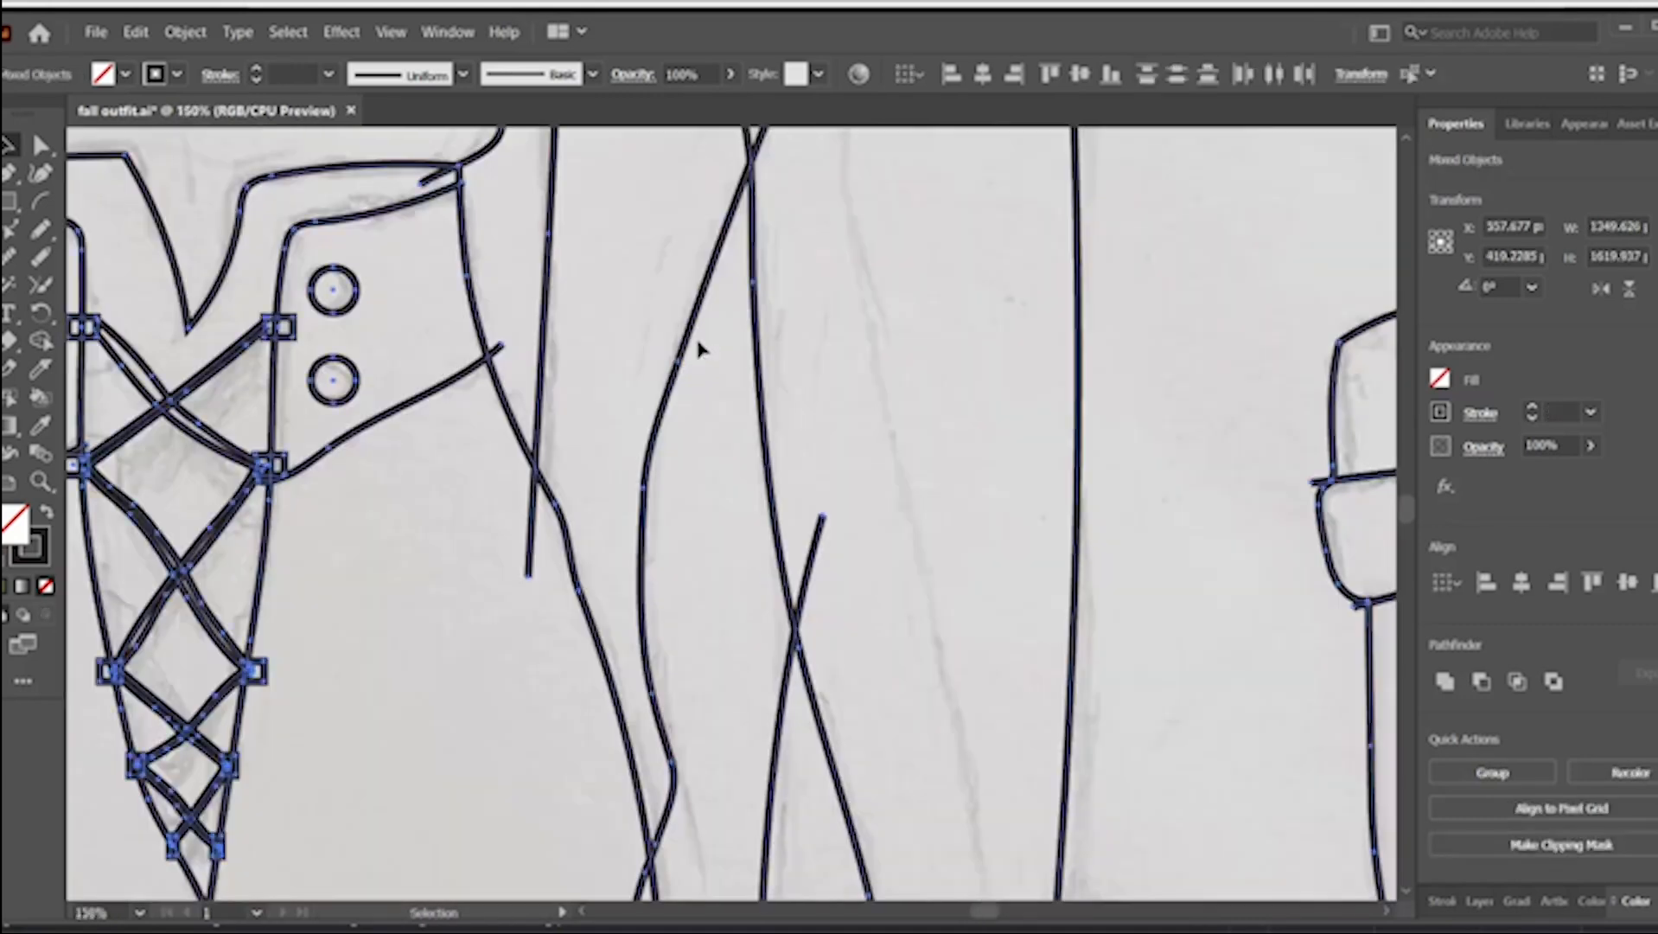
{"action": "scroll", "coordinate": [696, 344], "scroll_direction": "right", "scroll_amount": 10}
{"action": "scroll", "coordinate": [943, 459], "scroll_direction": "down", "scroll_amount": 4}
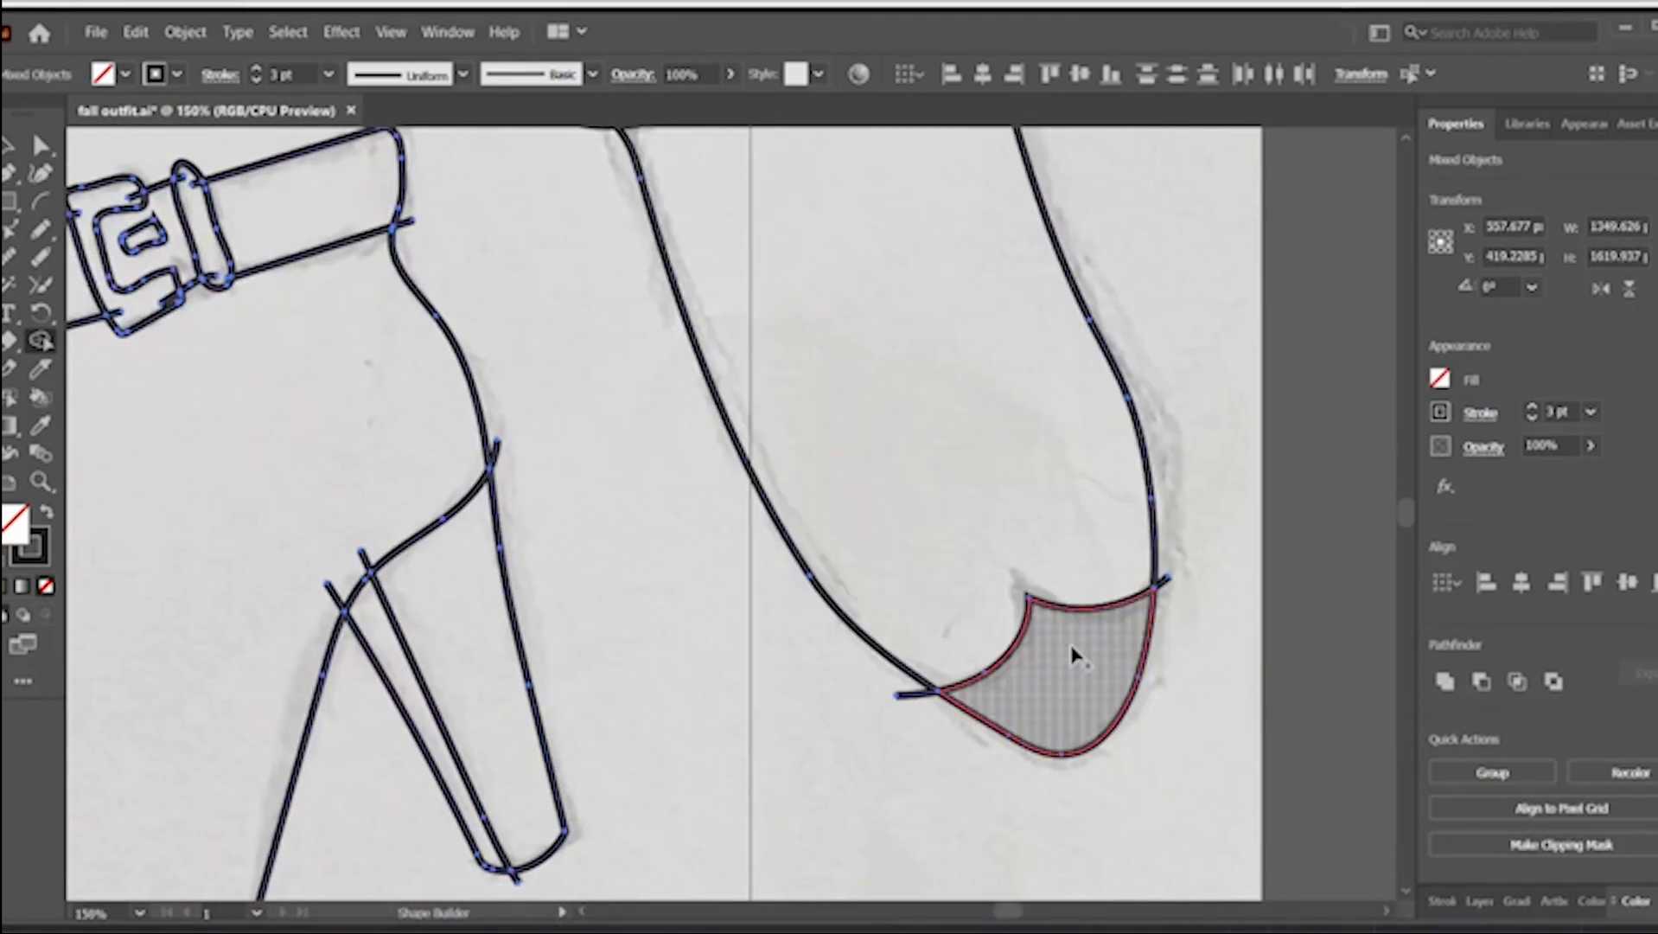
- Draw the curved toe cap line across the heeled boot's toe with the Pencil tool and select its upper end point
{"action": "scroll", "coordinate": [1074, 652], "scroll_direction": "left", "scroll_amount": 6}
{"action": "scroll", "coordinate": [681, 652], "scroll_direction": "down", "scroll_amount": 3}
{"action": "left_click", "coordinate": [8, 145]}
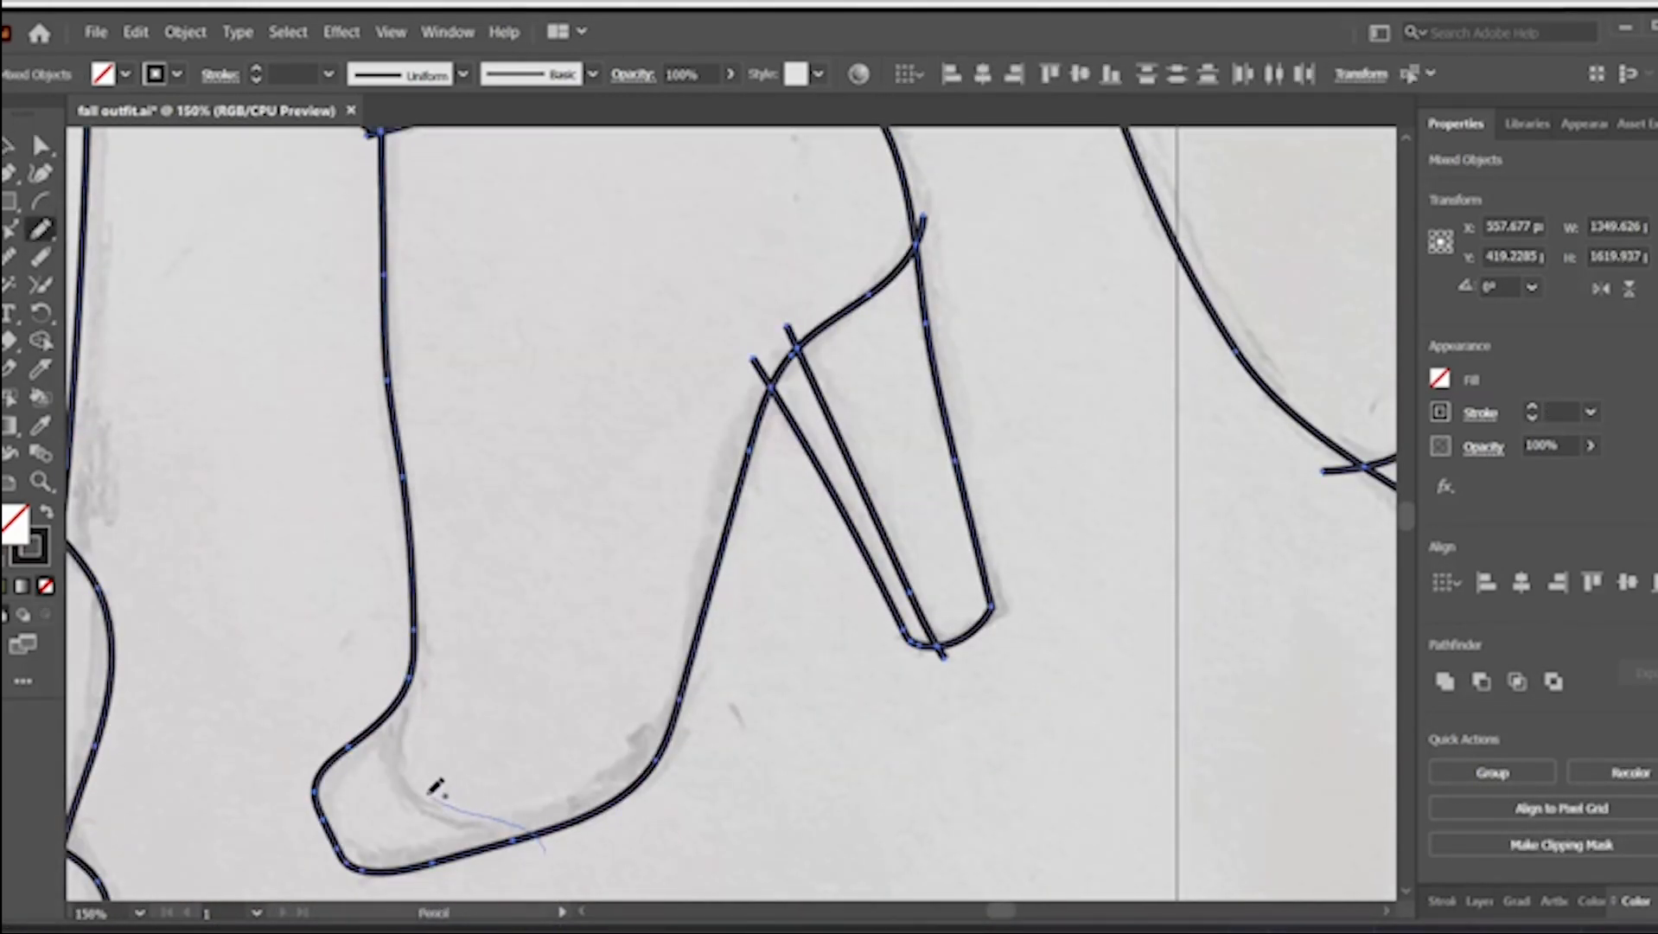
{"action": "left_click_drag", "start_coordinate": [430, 792], "coordinate": [400, 673]}
{"action": "key", "text": "a"}
{"action": "left_click", "coordinate": [404, 683]}
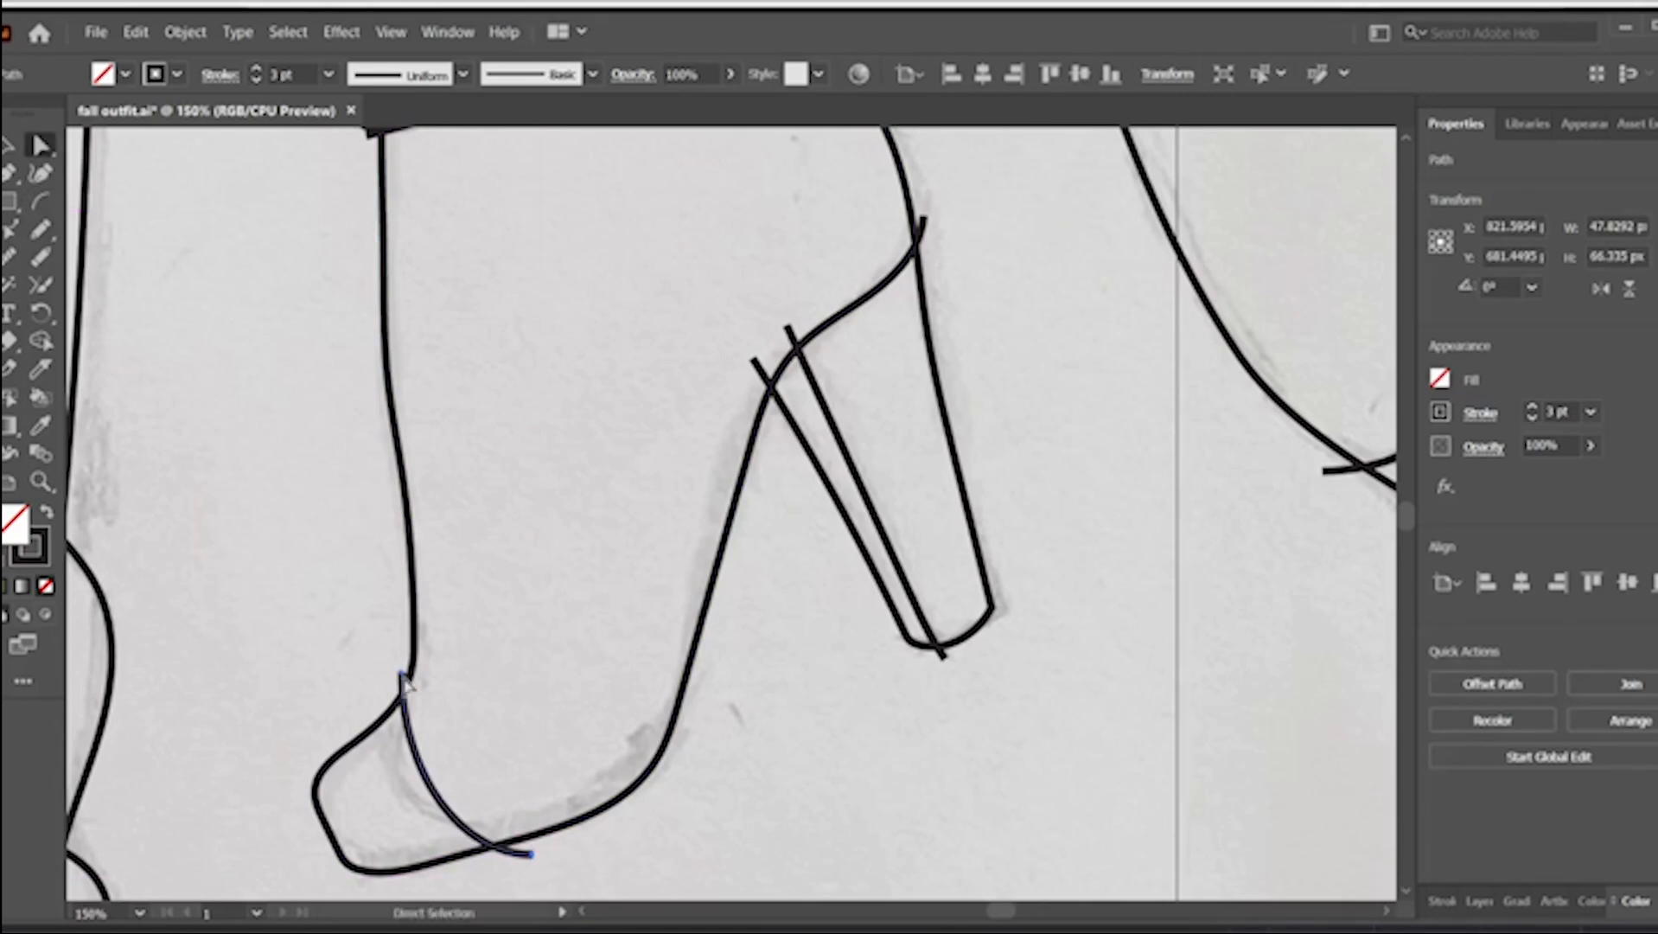
{"action": "scroll", "coordinate": [405, 683], "scroll_direction": "down", "scroll_amount": 1}
{"action": "left_click", "coordinate": [400, 651]}
- Select the outfit and boot line art and start Shape Builder on it
{"action": "key", "text": "ctrl+minus"}
{"action": "key", "text": "ctrl+minus"}
{"action": "key", "text": "ctrl+minus"}
{"action": "key", "text": "ctrl+minus"}
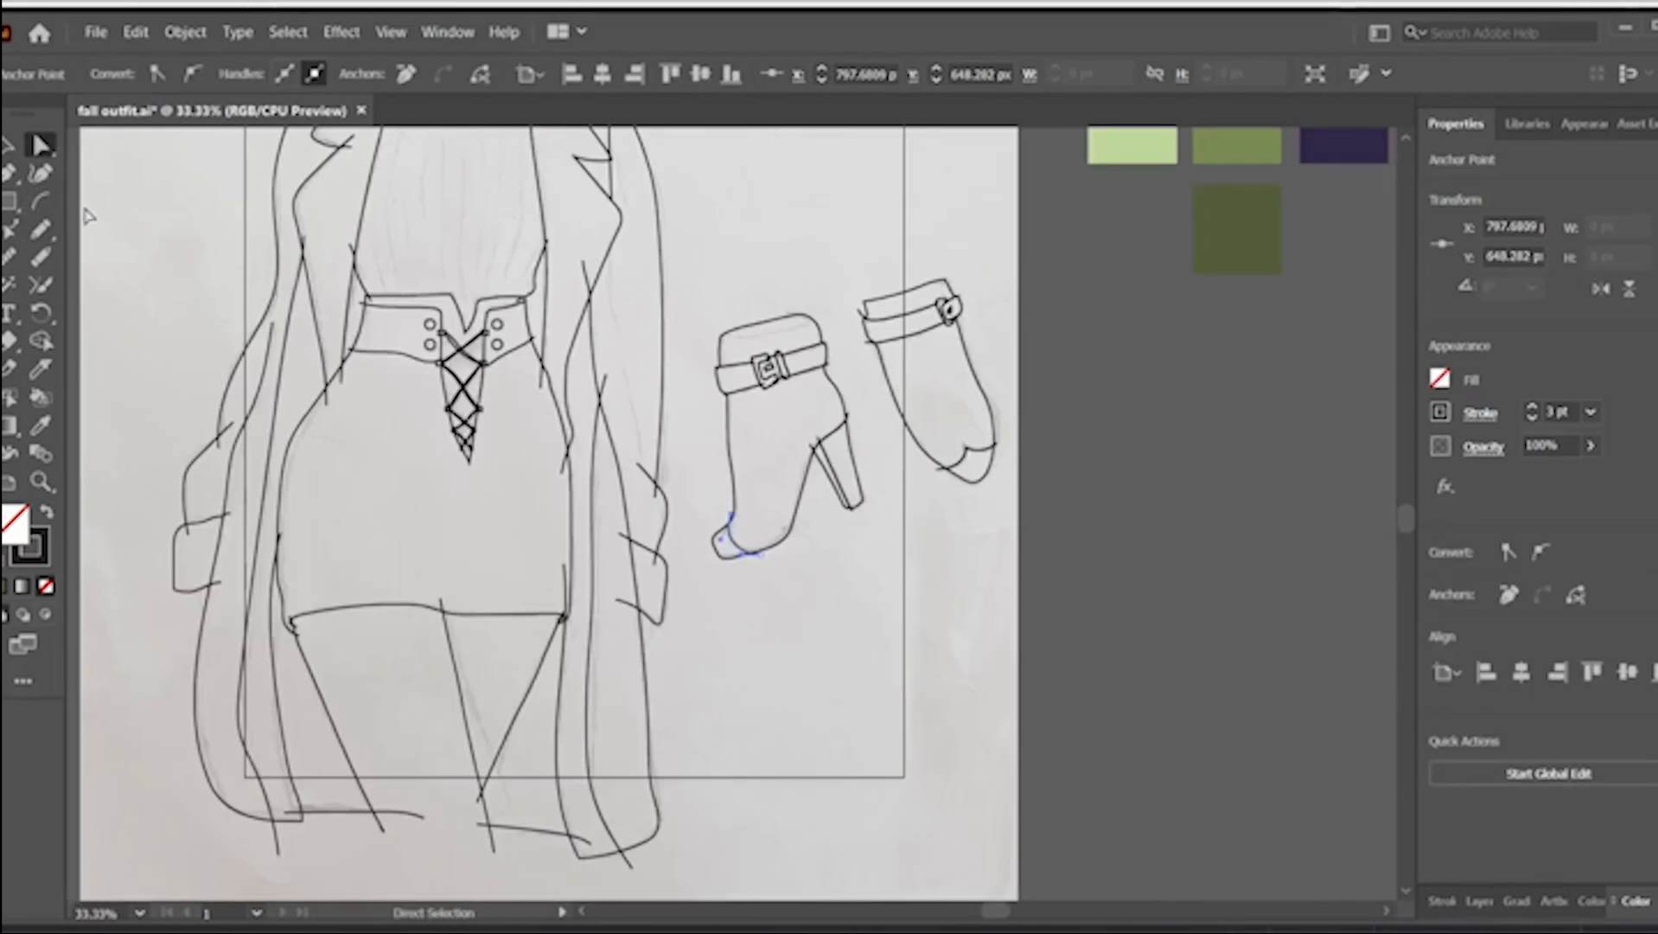
{"action": "scroll", "coordinate": [85, 214], "scroll_direction": "left", "scroll_amount": 3}
{"action": "left_click", "coordinate": [8, 145]}
{"action": "scroll", "coordinate": [115, 167], "scroll_direction": "up", "scroll_amount": 1}
{"action": "key", "text": "ctrl+a"}
{"action": "left_click", "coordinate": [41, 341]}
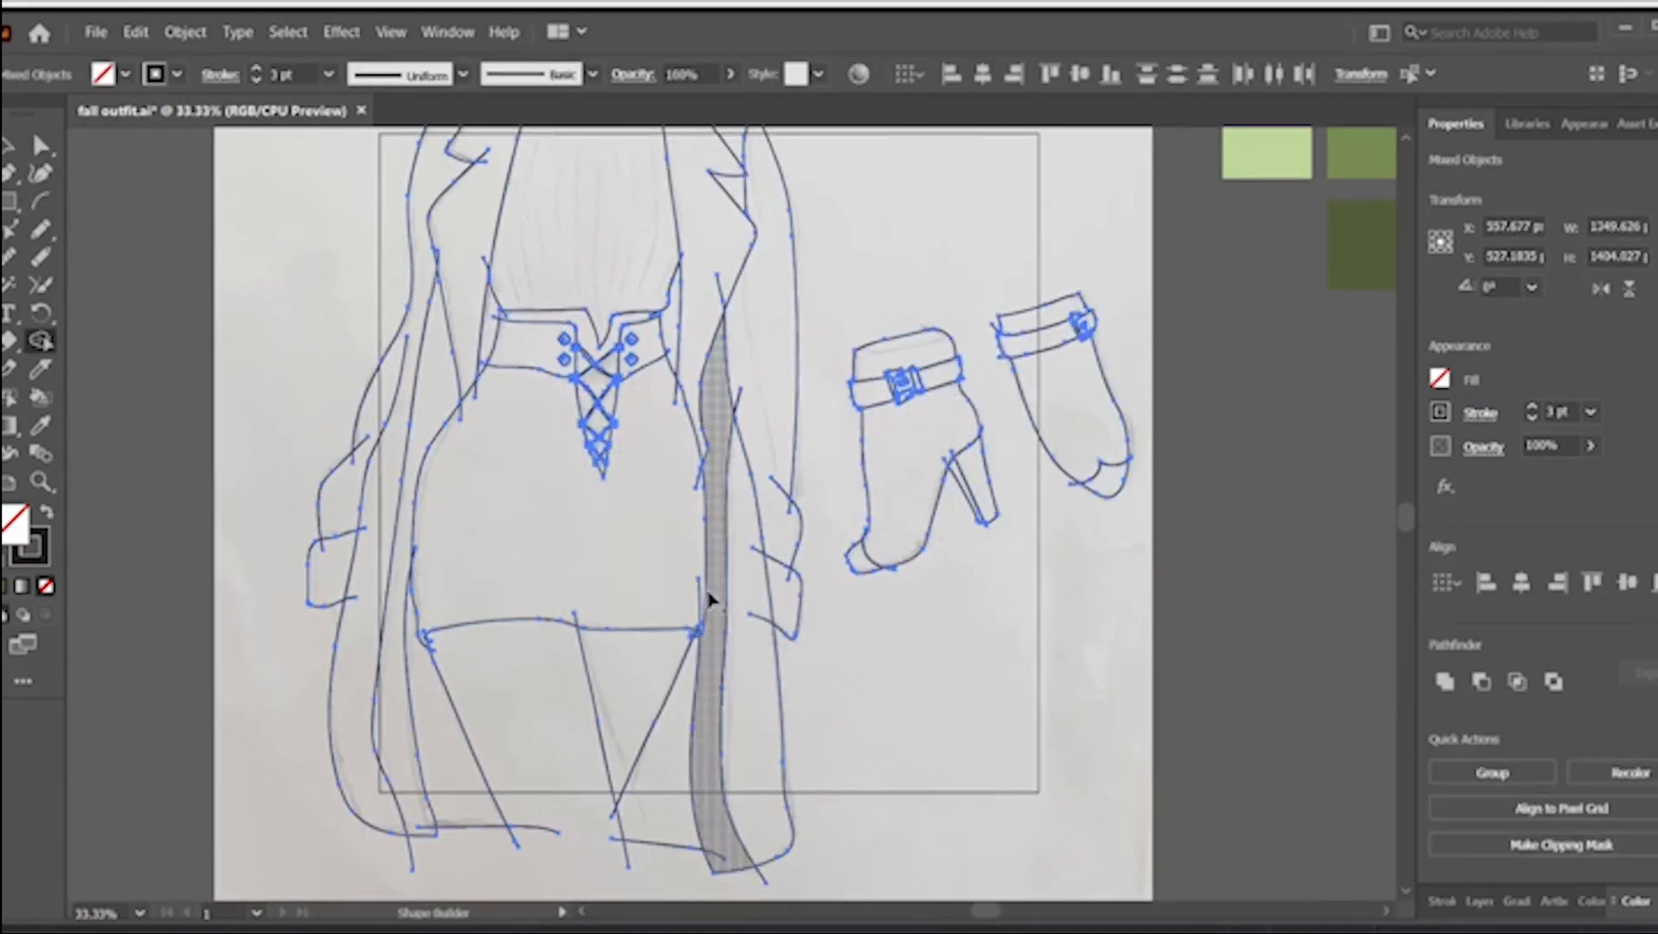
{"action": "key", "text": "ctrl+plus"}
{"action": "key", "text": "ctrl+plus"}
{"action": "key", "text": "ctrl+plus"}
{"action": "scroll", "coordinate": [776, 519], "scroll_direction": "up", "scroll_amount": 10}
{"action": "scroll", "coordinate": [777, 550], "scroll_direction": "left", "scroll_amount": 5}
- Reselect all the line art with the beret included and activate Shape Builder
{"action": "left_click", "coordinate": [7, 145]}
{"action": "key", "text": "ctrl+minus"}
{"action": "key", "text": "ctrl+minus"}
{"action": "key", "text": "ctrl+minus"}
{"action": "key", "text": "ctrl+minus"}
{"action": "key", "text": "ctrl+minus"}
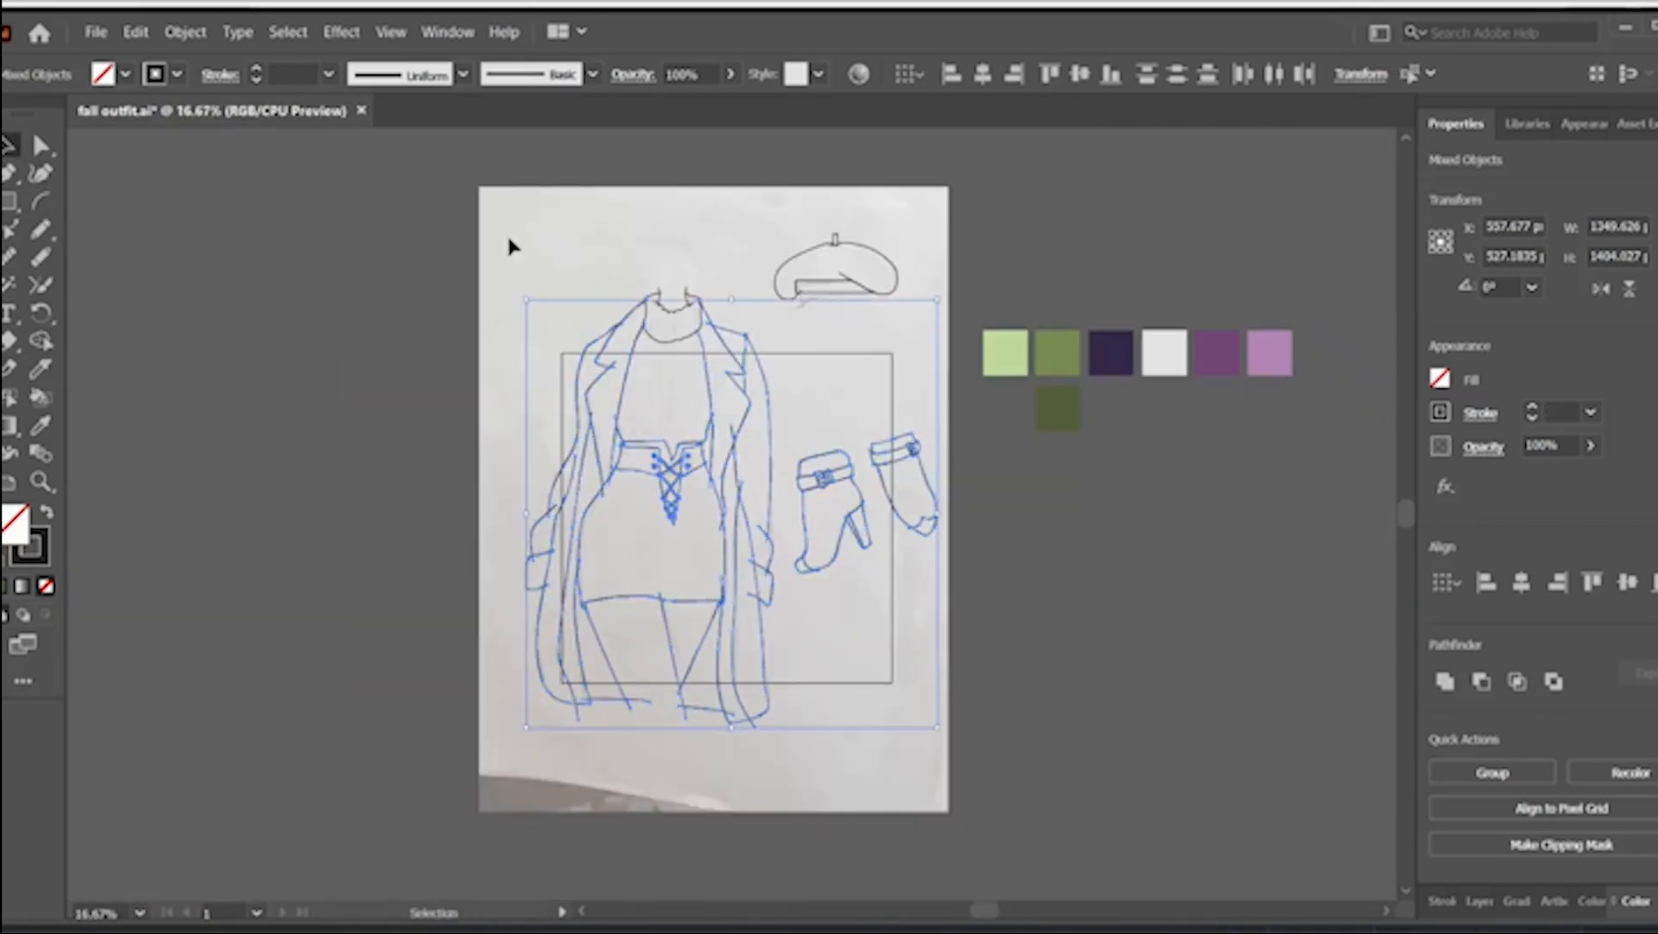
{"action": "left_click_drag", "start_coordinate": [508, 242], "coordinate": [958, 832]}
{"action": "key", "text": "ctrl+plus"}
{"action": "key", "text": "ctrl+plus"}
{"action": "key", "text": "ctrl+plus"}
{"action": "scroll", "coordinate": [958, 830], "scroll_direction": "up", "scroll_amount": 10}
{"action": "key", "text": "shift+m"}
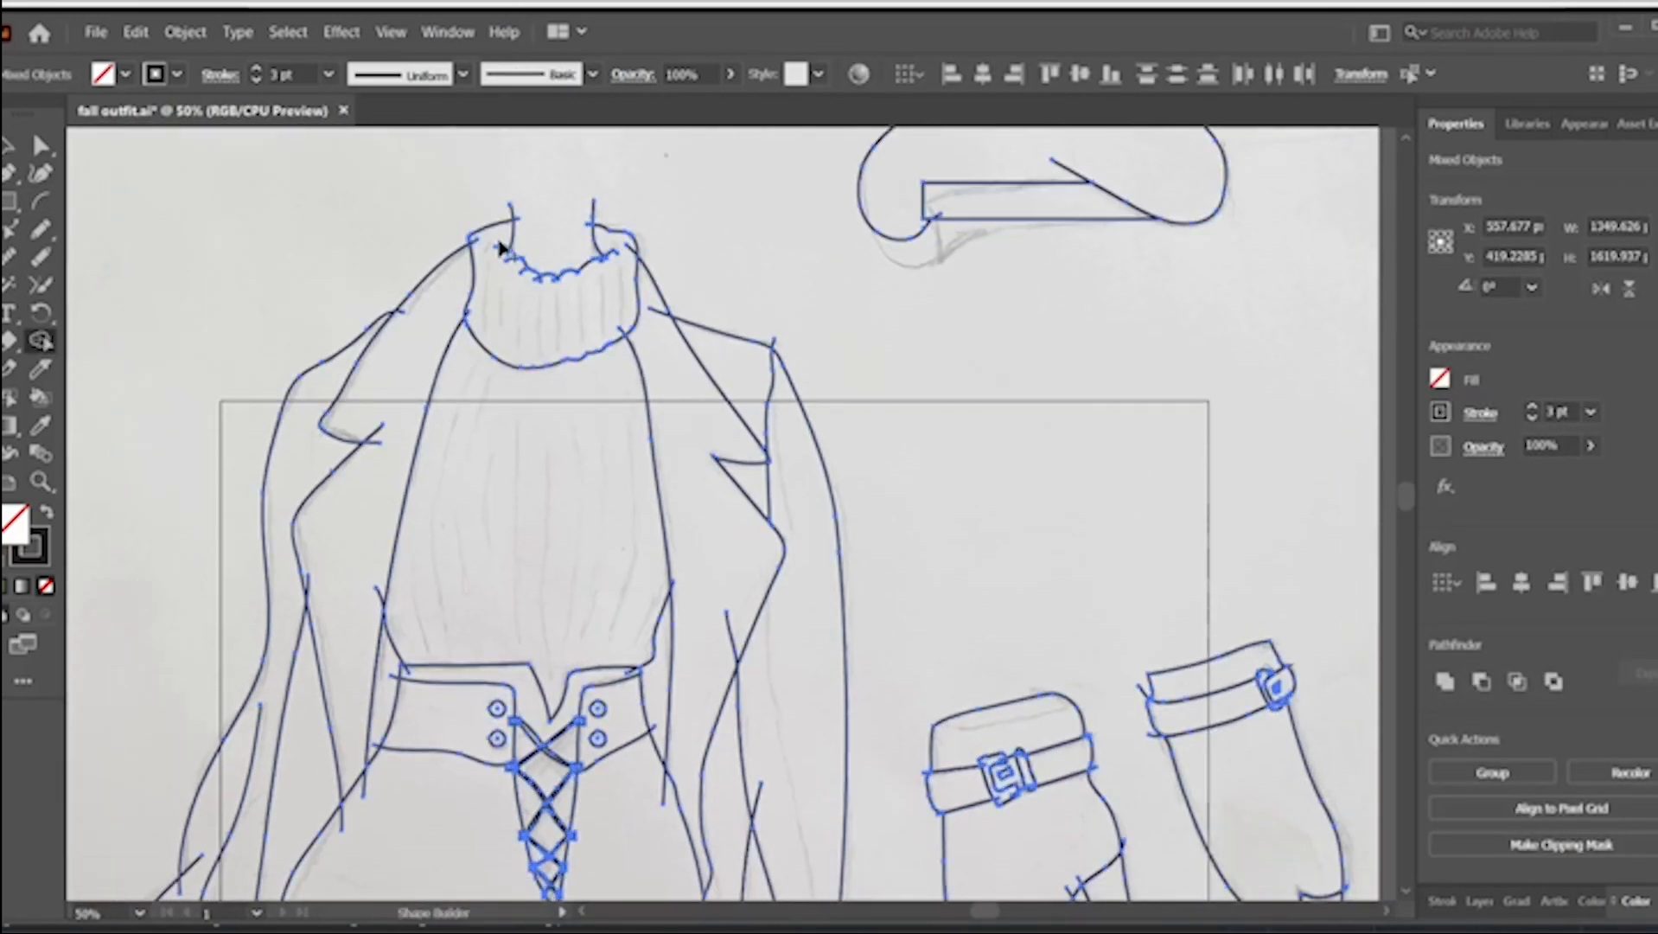
- Give the turtleneck's scalloped neckline strokes a tapered width profile and nudge two scallop end points into place
{"action": "key", "text": "v"}
{"action": "left_click", "coordinate": [486, 249]}
{"action": "left_click", "coordinate": [512, 256]}
{"action": "key", "text": "ctrl+plus"}
{"action": "key", "text": "ctrl+plus"}
{"action": "key", "text": "ctrl+plus"}
{"action": "key", "text": "ctrl+plus"}
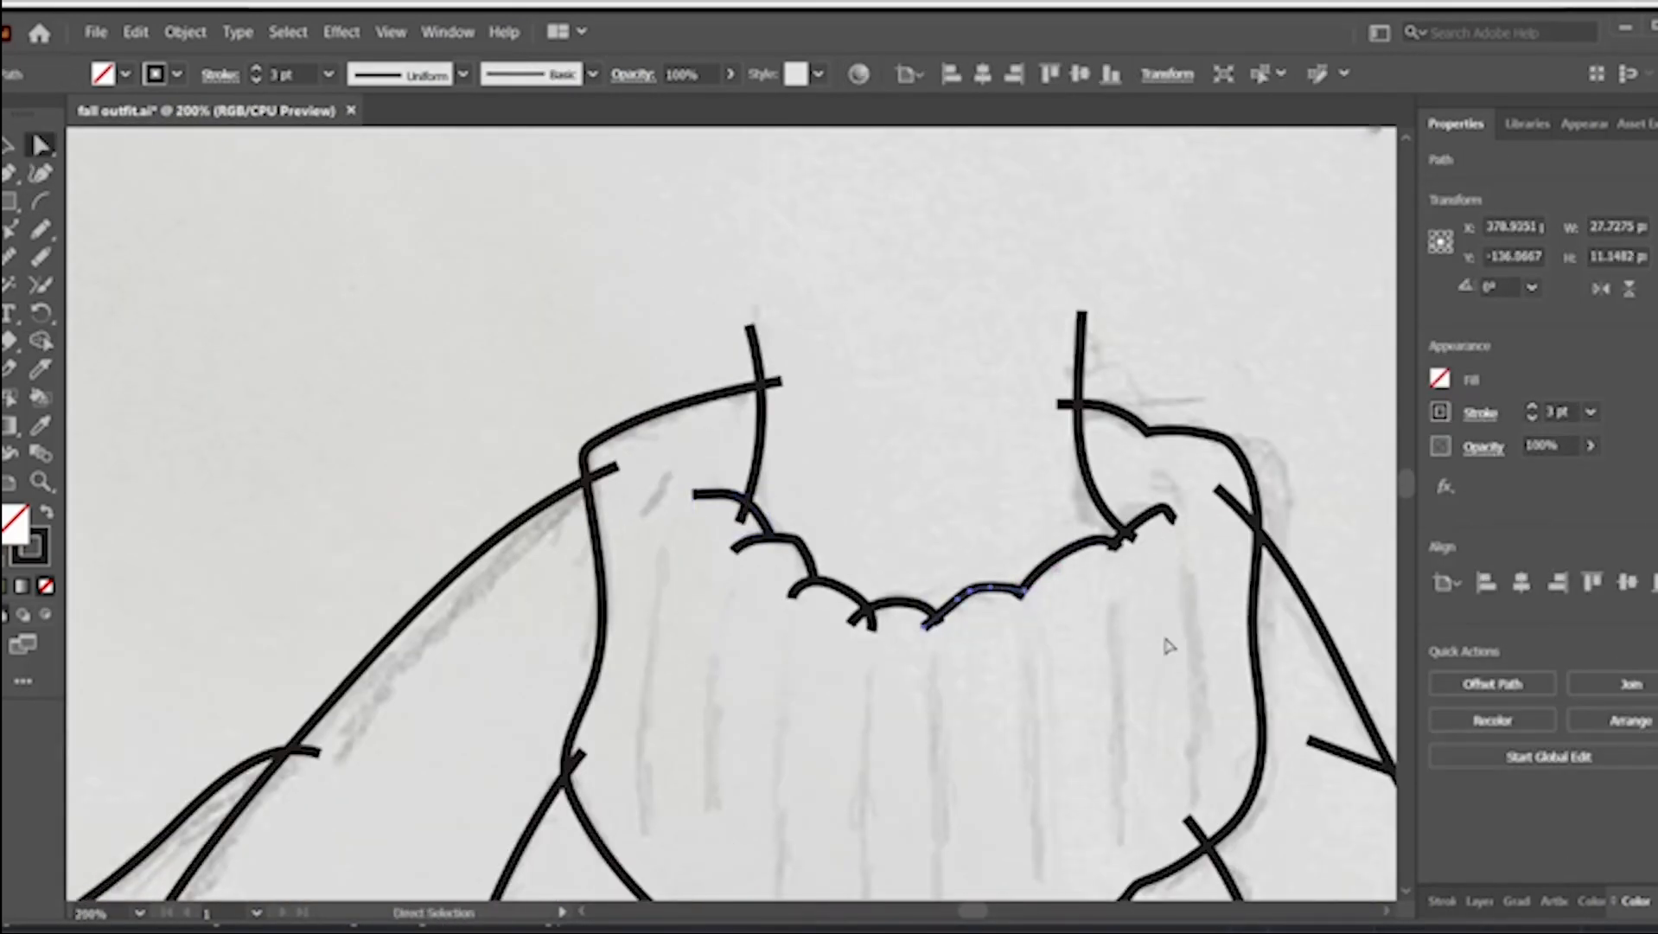
{"action": "left_click", "coordinate": [1155, 512]}
{"action": "left_click", "coordinate": [1072, 545], "text": "shift"}
{"action": "left_click", "coordinate": [1005, 591], "text": "shift"}
{"action": "left_click", "coordinate": [901, 603], "text": "shift"}
{"action": "left_click", "coordinate": [757, 510], "text": "shift"}
{"action": "left_click", "coordinate": [1480, 413]}
{"action": "left_click", "coordinate": [1427, 778]}
{"action": "left_click", "coordinate": [1355, 538]}
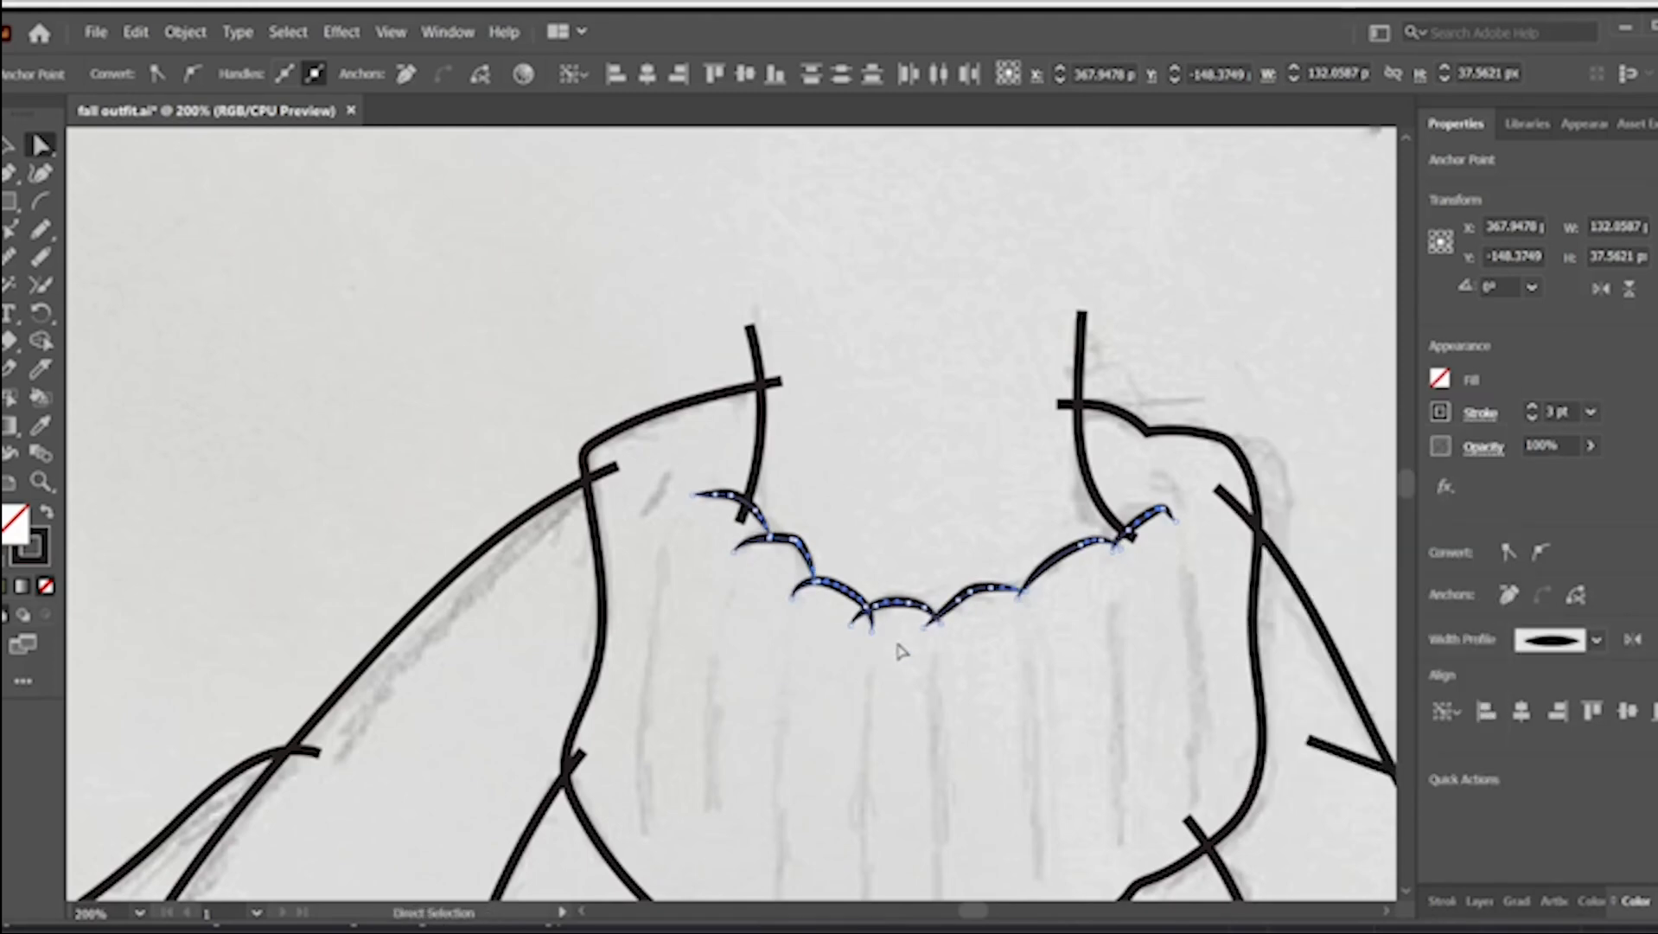
{"action": "left_click_drag", "start_coordinate": [768, 535], "coordinate": [772, 541]}
{"action": "left_click_drag", "start_coordinate": [815, 599], "coordinate": [814, 597]}
- Select all the line art again and form the turtleneck collar with Shape Builder
{"action": "key", "text": "ctrl+minus"}
{"action": "key", "text": "ctrl+minus"}
{"action": "key", "text": "ctrl+minus"}
{"action": "key", "text": "ctrl+minus"}
{"action": "key", "text": "ctrl+minus"}
{"action": "key", "text": "ctrl+minus"}
{"action": "key", "text": "ctrl+minus"}
{"action": "scroll", "coordinate": [1130, 618], "scroll_direction": "down", "scroll_amount": 5}
{"action": "scroll", "coordinate": [1130, 618], "scroll_direction": "up", "scroll_amount": 3}
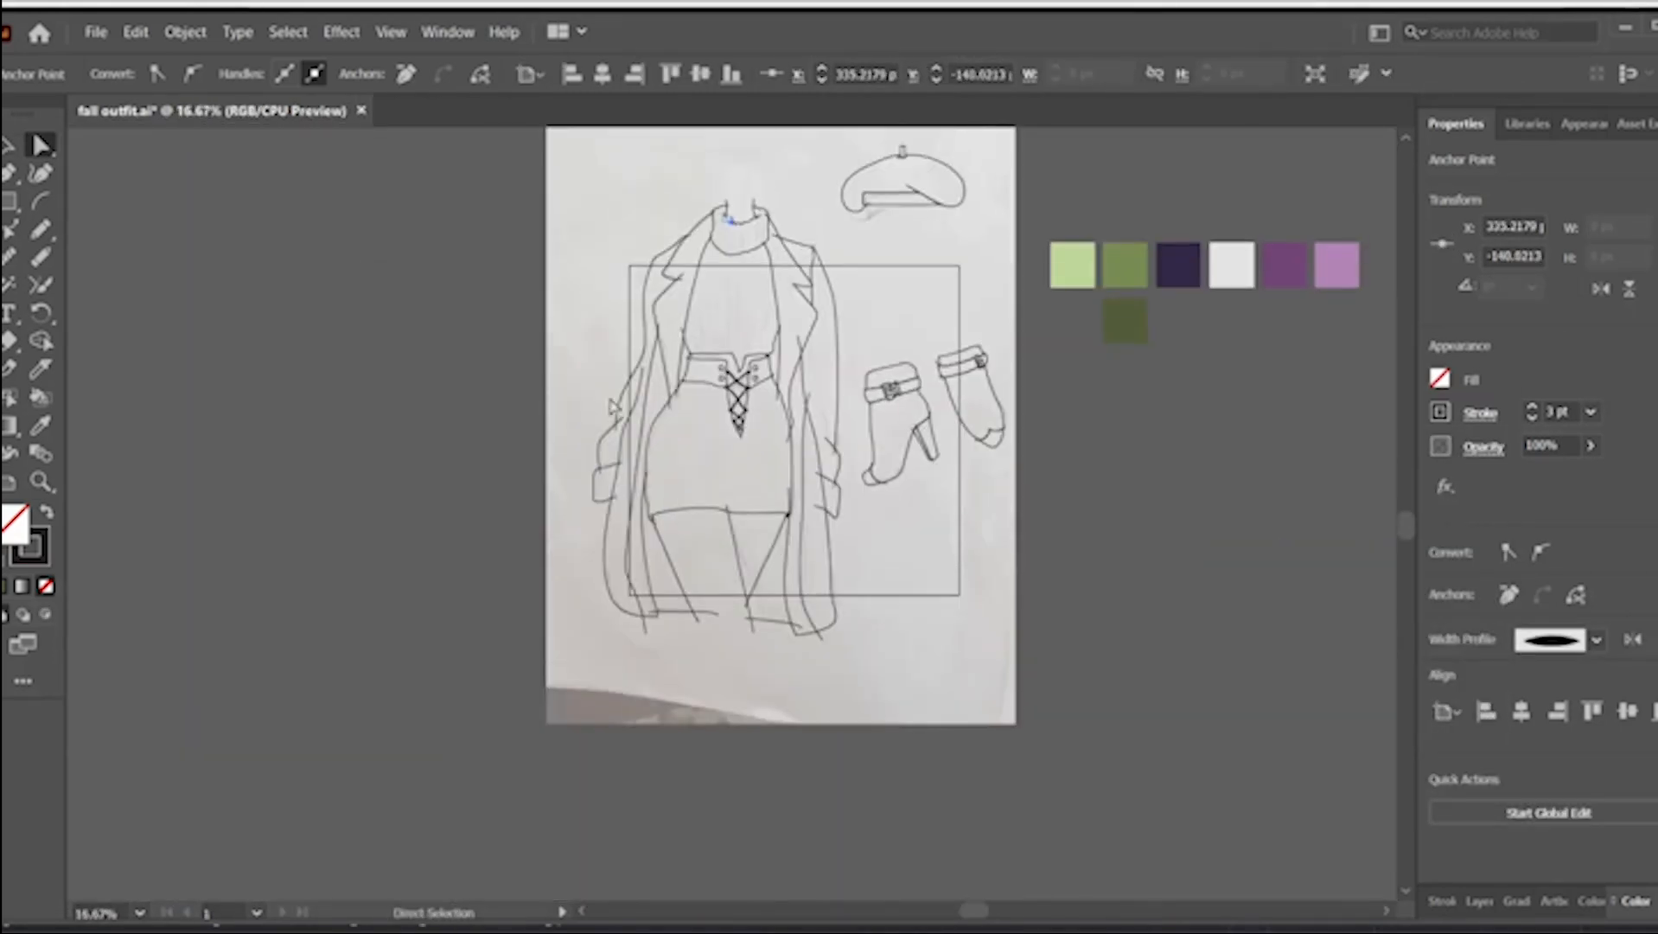
{"action": "left_click_drag", "start_coordinate": [547, 154], "coordinate": [1037, 785]}
{"action": "key", "text": "ctrl+plus"}
{"action": "key", "text": "ctrl+plus"}
{"action": "key", "text": "ctrl+plus"}
{"action": "key", "text": "ctrl+plus"}
{"action": "key", "text": "ctrl+plus"}
{"action": "key", "text": "ctrl+minus"}
{"action": "scroll", "coordinate": [632, 477], "scroll_direction": "up", "scroll_amount": 5}
{"action": "key", "text": "shift+m"}
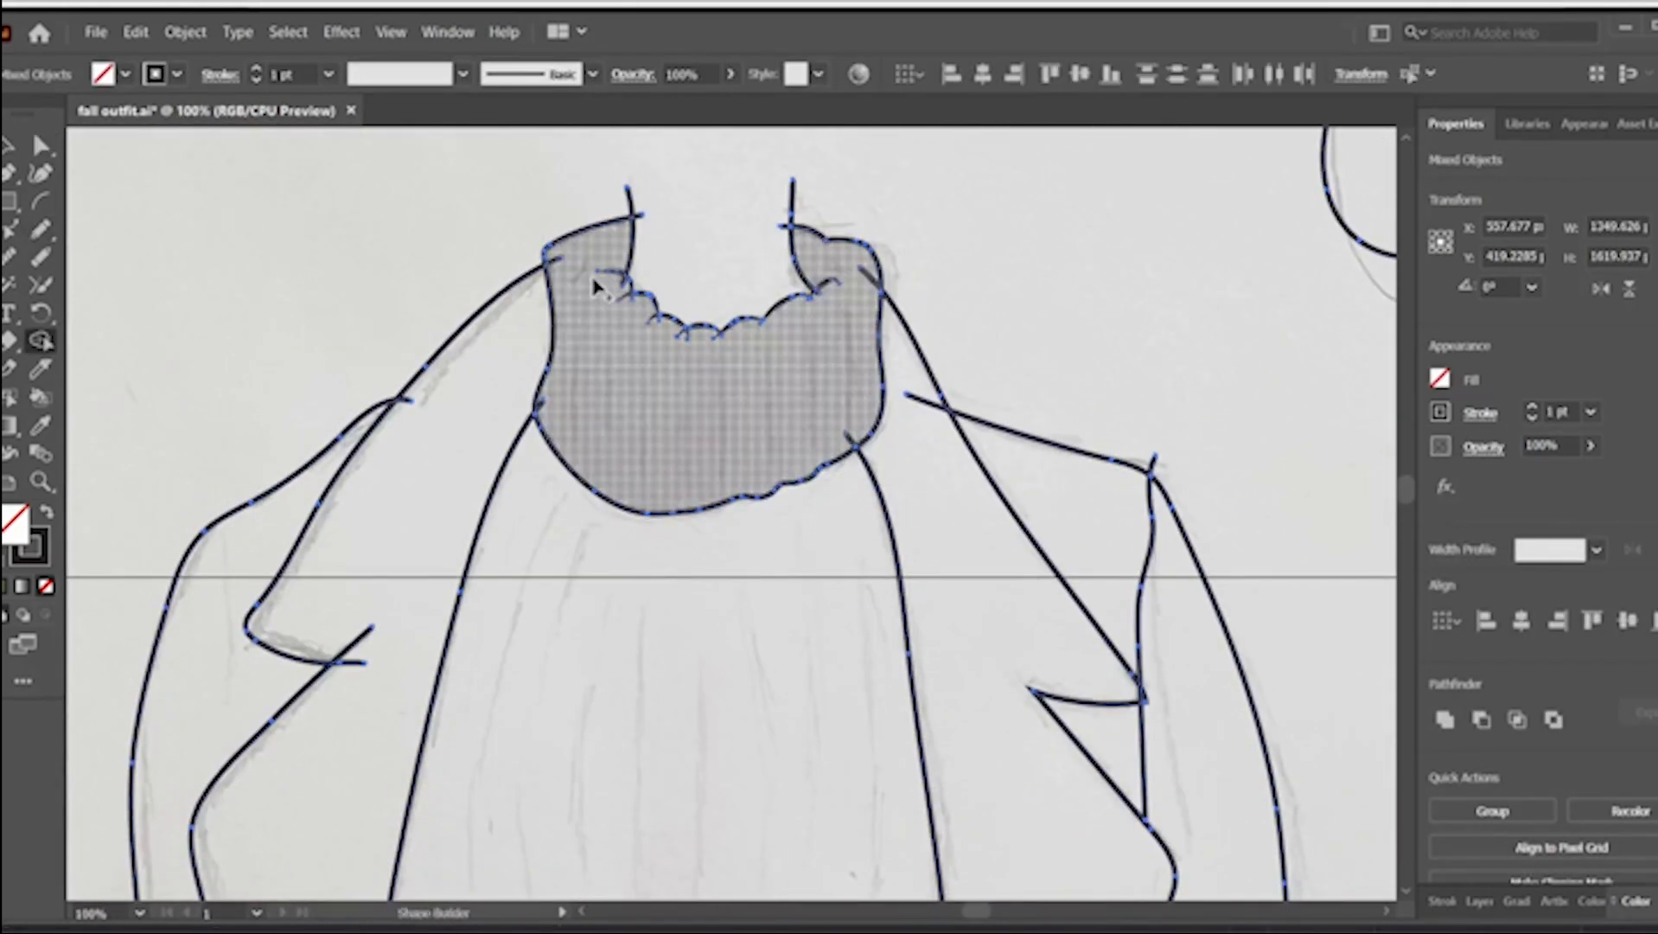
{"action": "scroll", "coordinate": [758, 555], "scroll_direction": "down", "scroll_amount": 4}
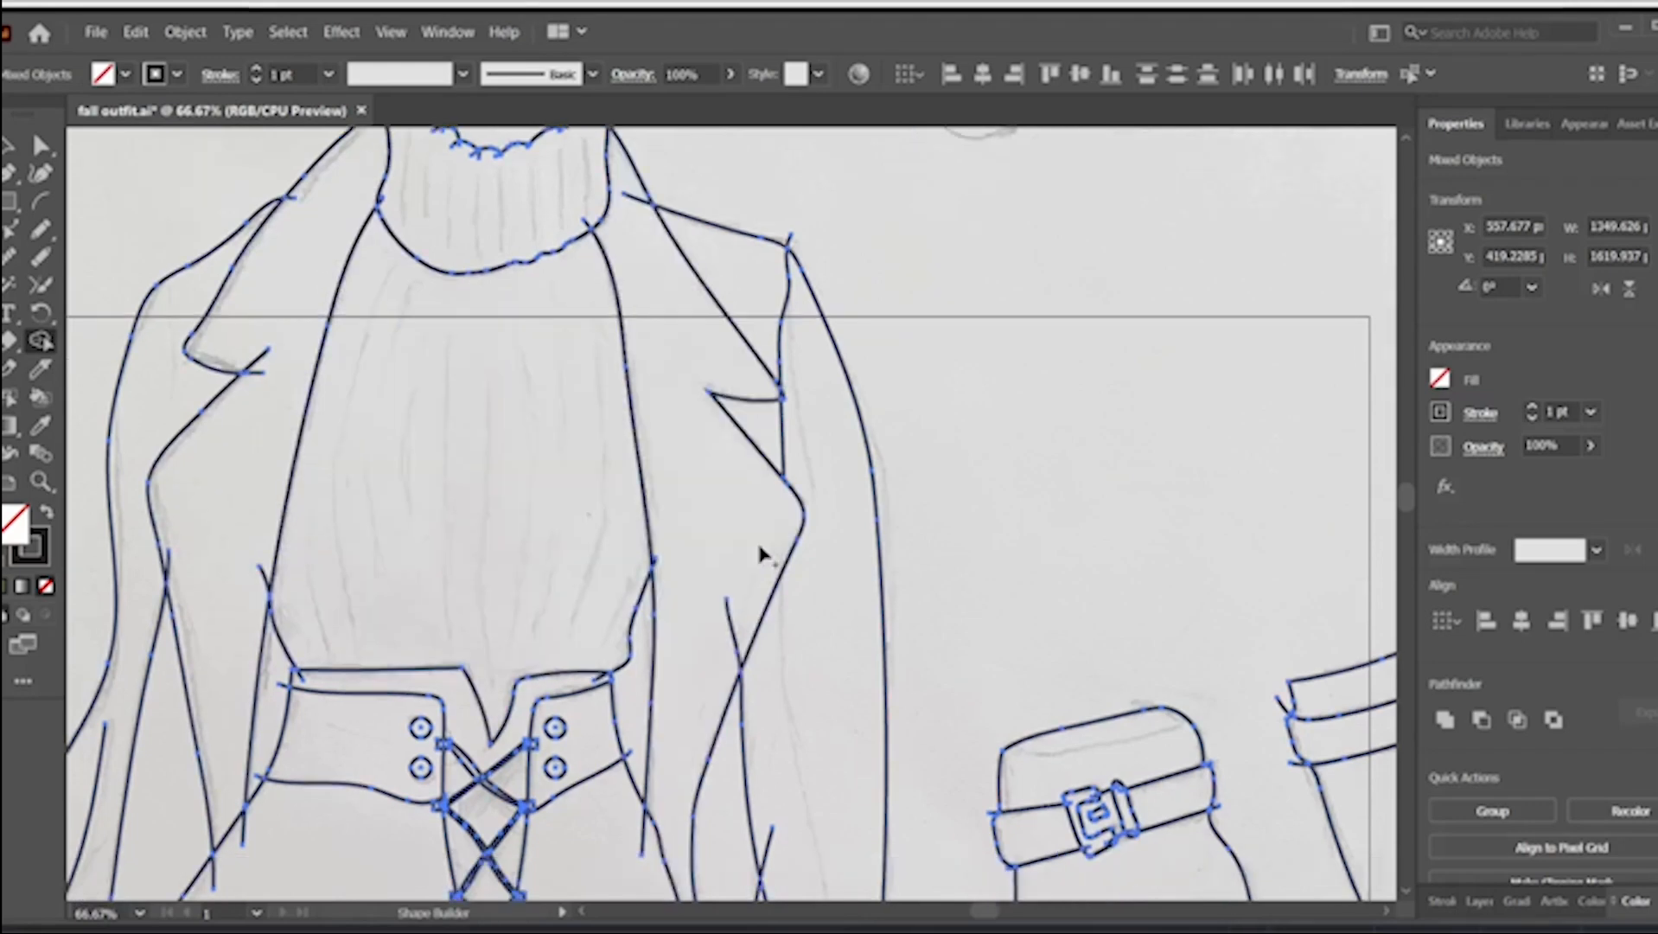
- Form the skirt and the coat's front panels and sleeve areas with Shape Builder
{"action": "key", "text": "ctrl+minus"}
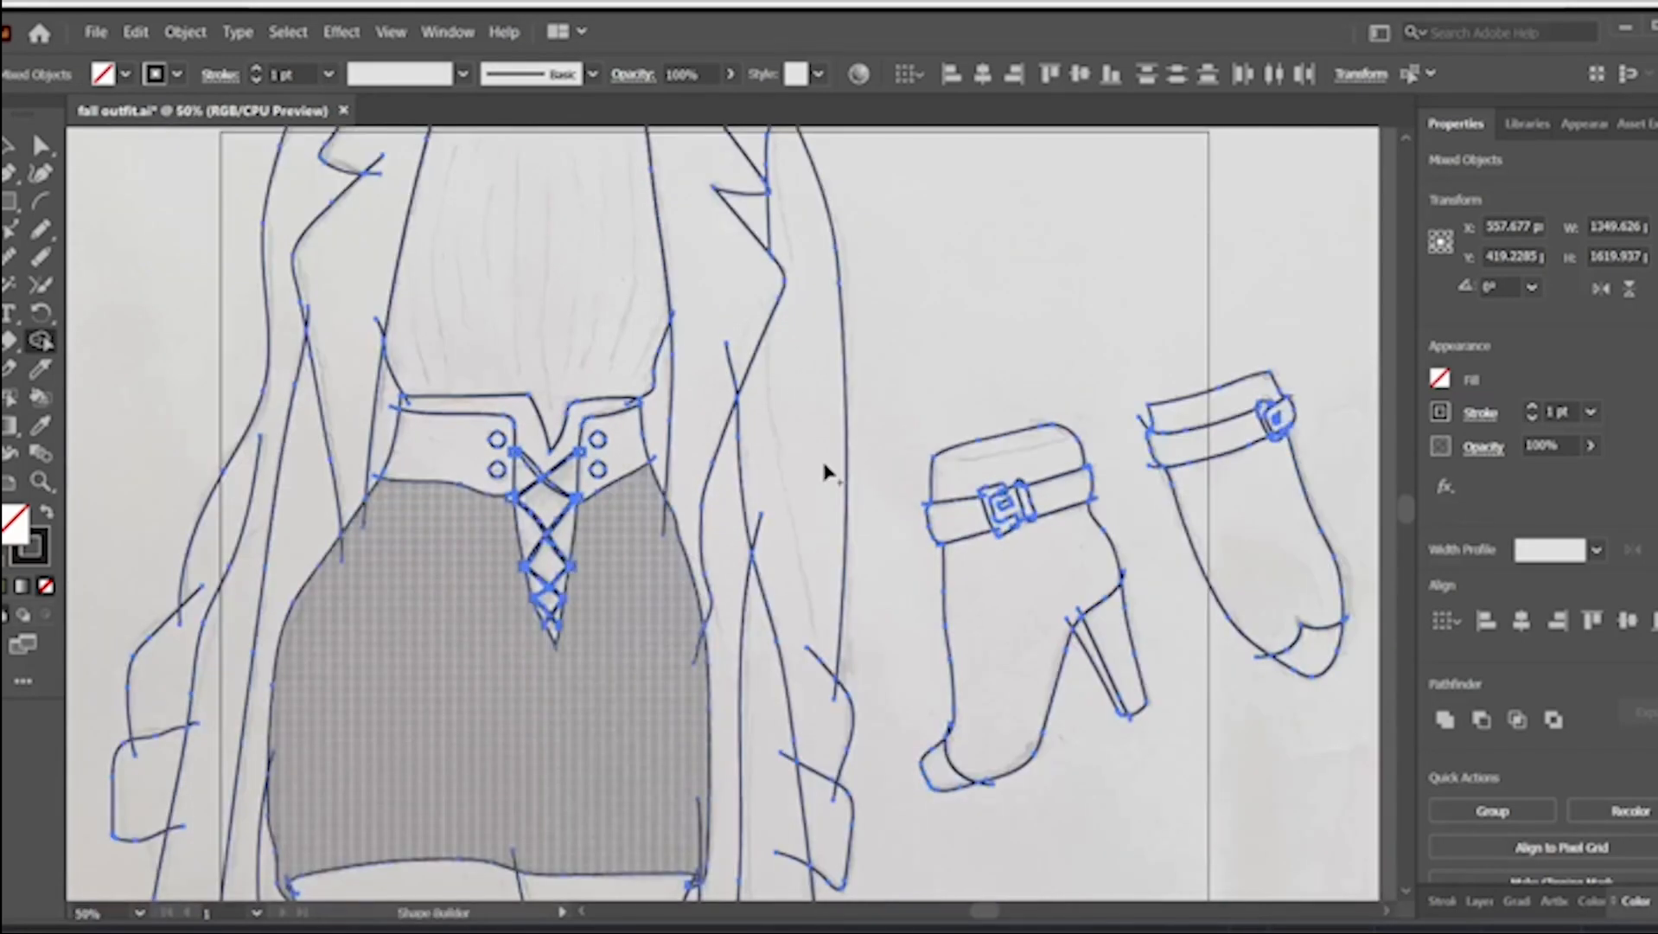
{"action": "scroll", "coordinate": [826, 473], "scroll_direction": "down", "scroll_amount": 3}
{"action": "scroll", "coordinate": [421, 694], "scroll_direction": "down", "scroll_amount": 4}
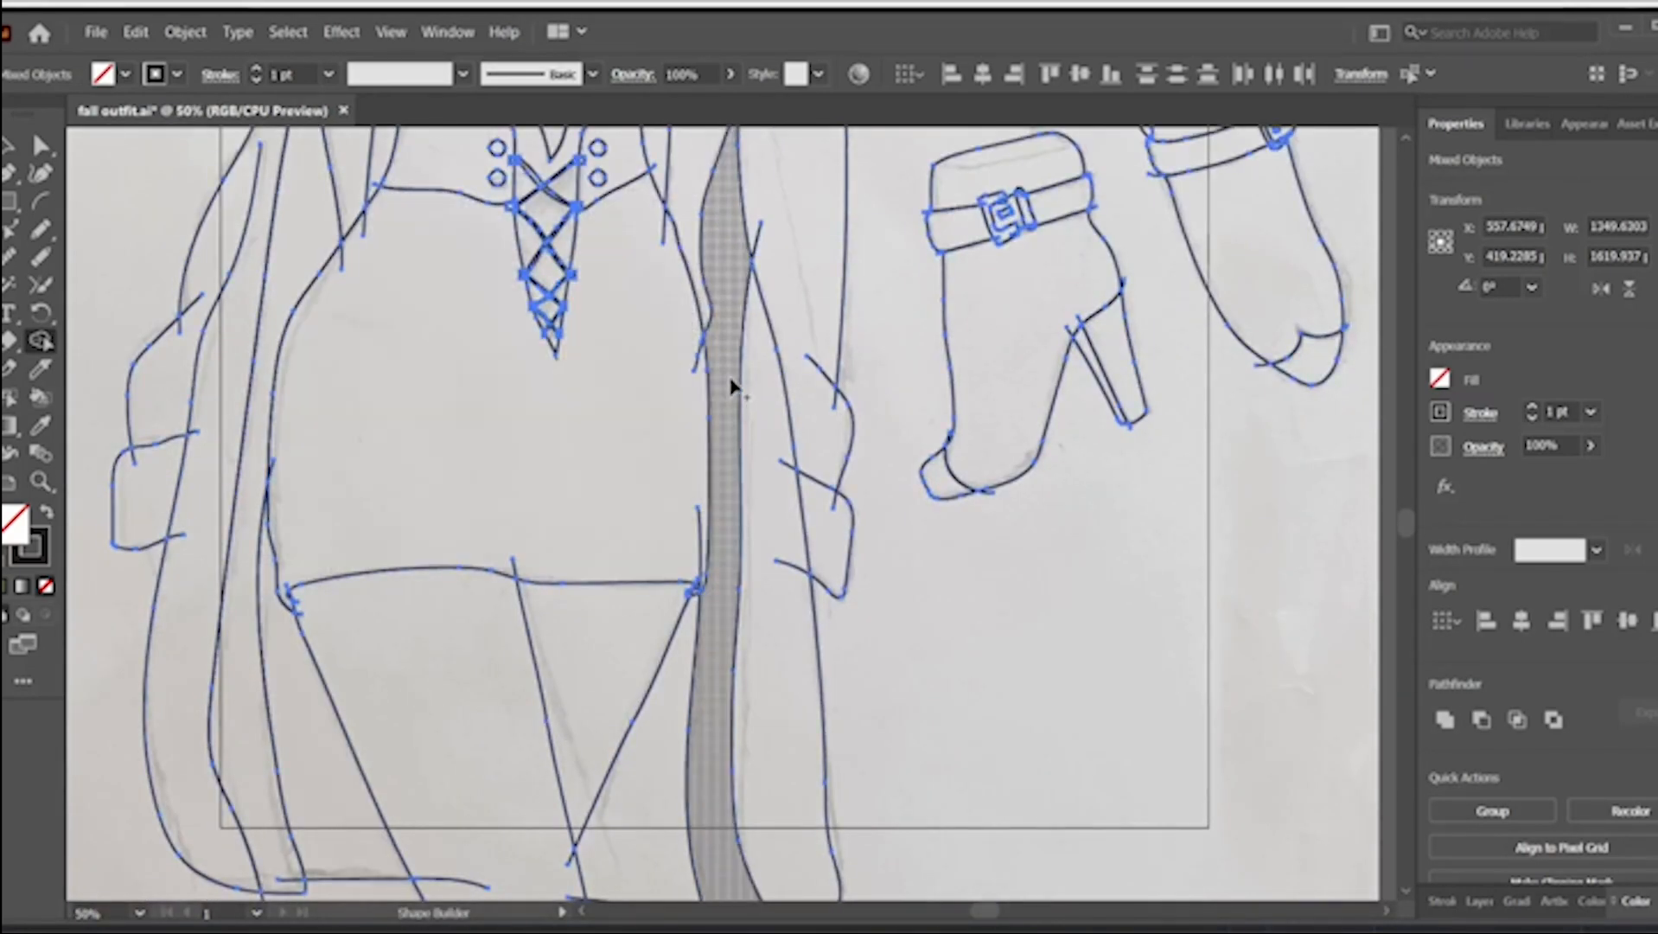
{"action": "scroll", "coordinate": [869, 523], "scroll_direction": "down", "scroll_amount": 1}
{"action": "scroll", "coordinate": [197, 268], "scroll_direction": "up", "scroll_amount": 6}
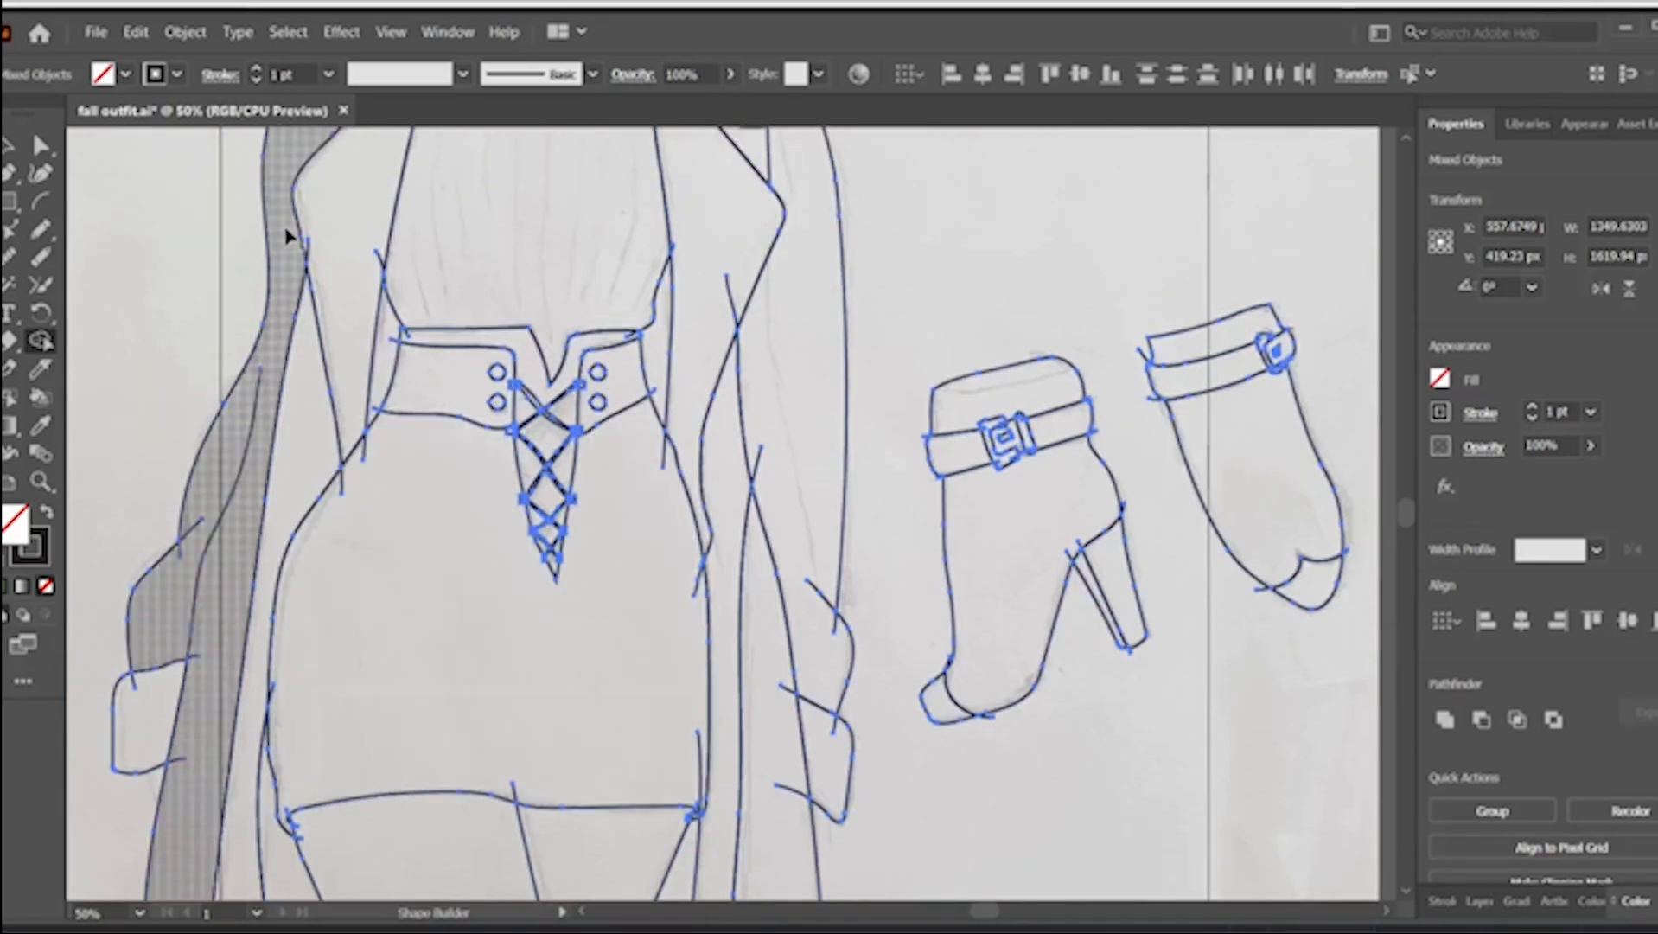
{"action": "scroll", "coordinate": [714, 414], "scroll_direction": "up", "scroll_amount": 5}
{"action": "scroll", "coordinate": [715, 514], "scroll_direction": "left", "scroll_amount": 5}
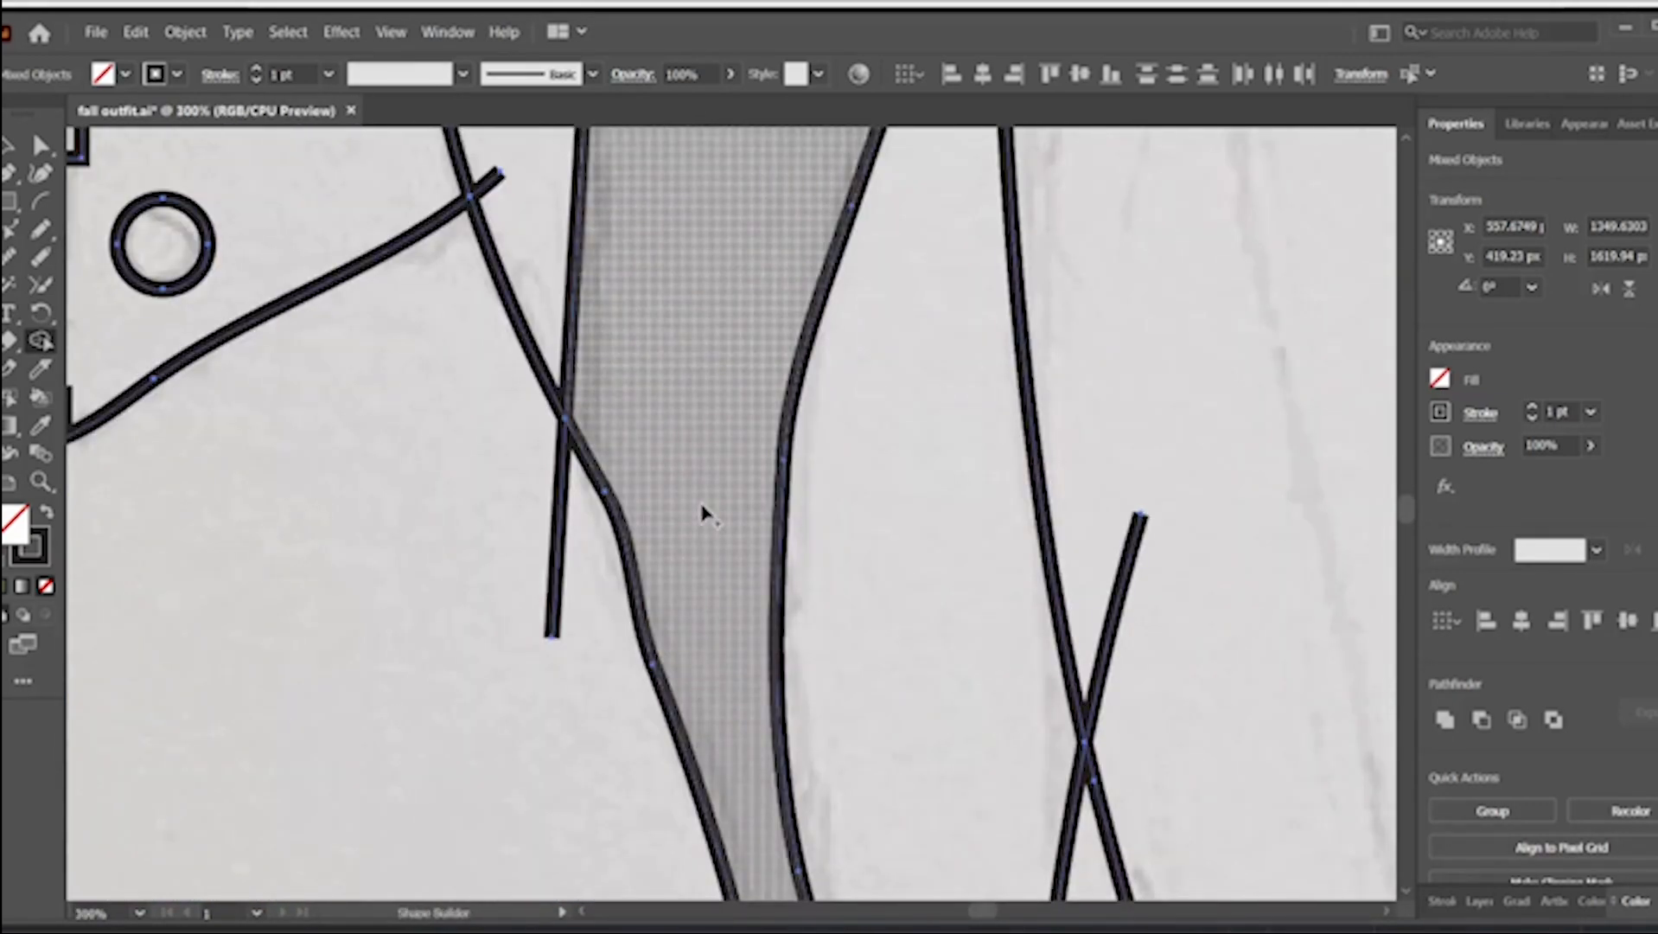
{"action": "scroll", "coordinate": [702, 510], "scroll_direction": "down", "scroll_amount": 5}
{"action": "scroll", "coordinate": [272, 293], "scroll_direction": "up", "scroll_amount": 3}
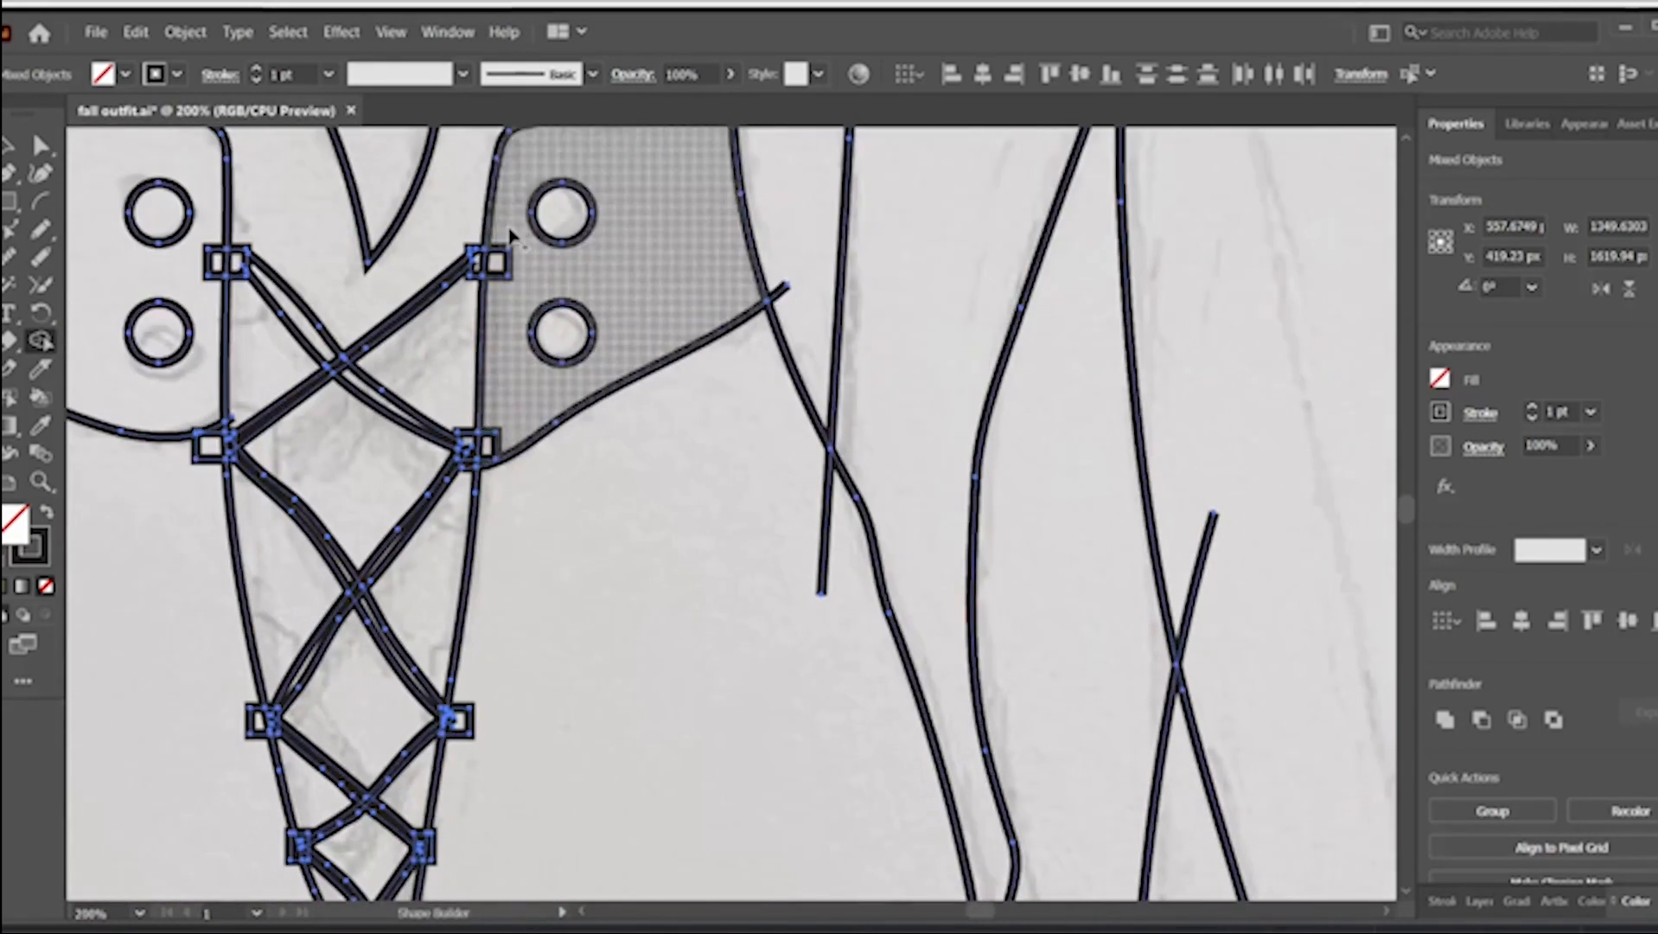
- Merge the outer parts of the upper lace end tabs into the belt panels with Shape Builder
{"action": "scroll", "coordinate": [272, 292], "scroll_direction": "left", "scroll_amount": 1}
{"action": "left_click", "coordinate": [273, 292]}
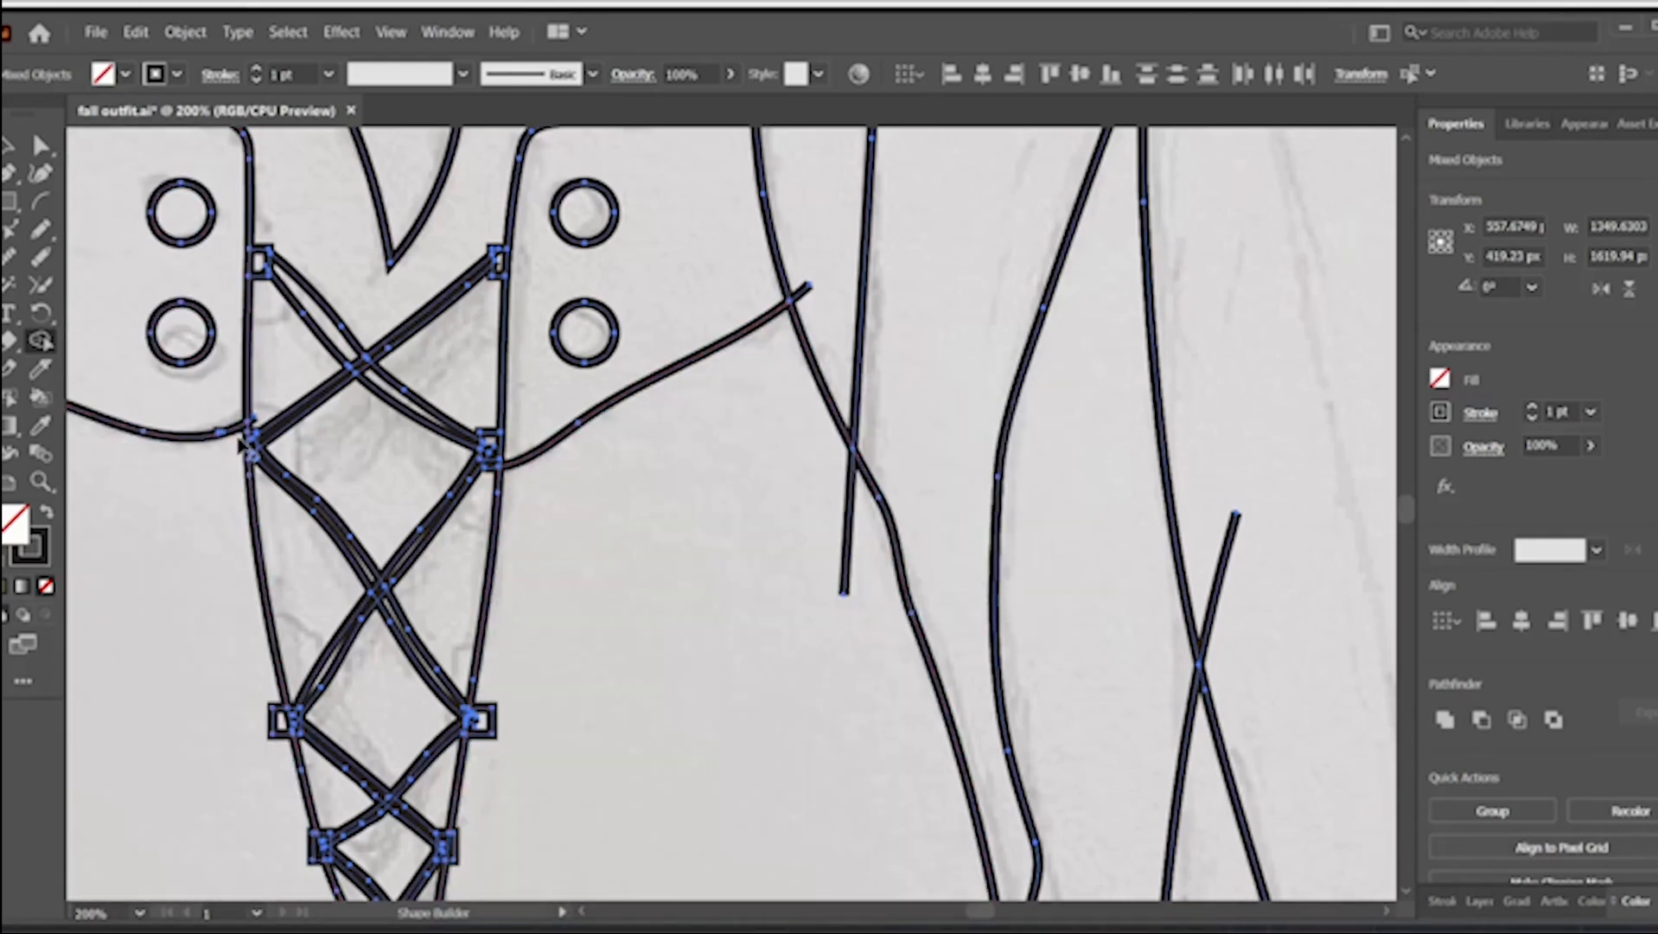
{"action": "scroll", "coordinate": [352, 375], "scroll_direction": "up", "scroll_amount": 2}
{"action": "scroll", "coordinate": [352, 374], "scroll_direction": "up", "scroll_amount": 5}
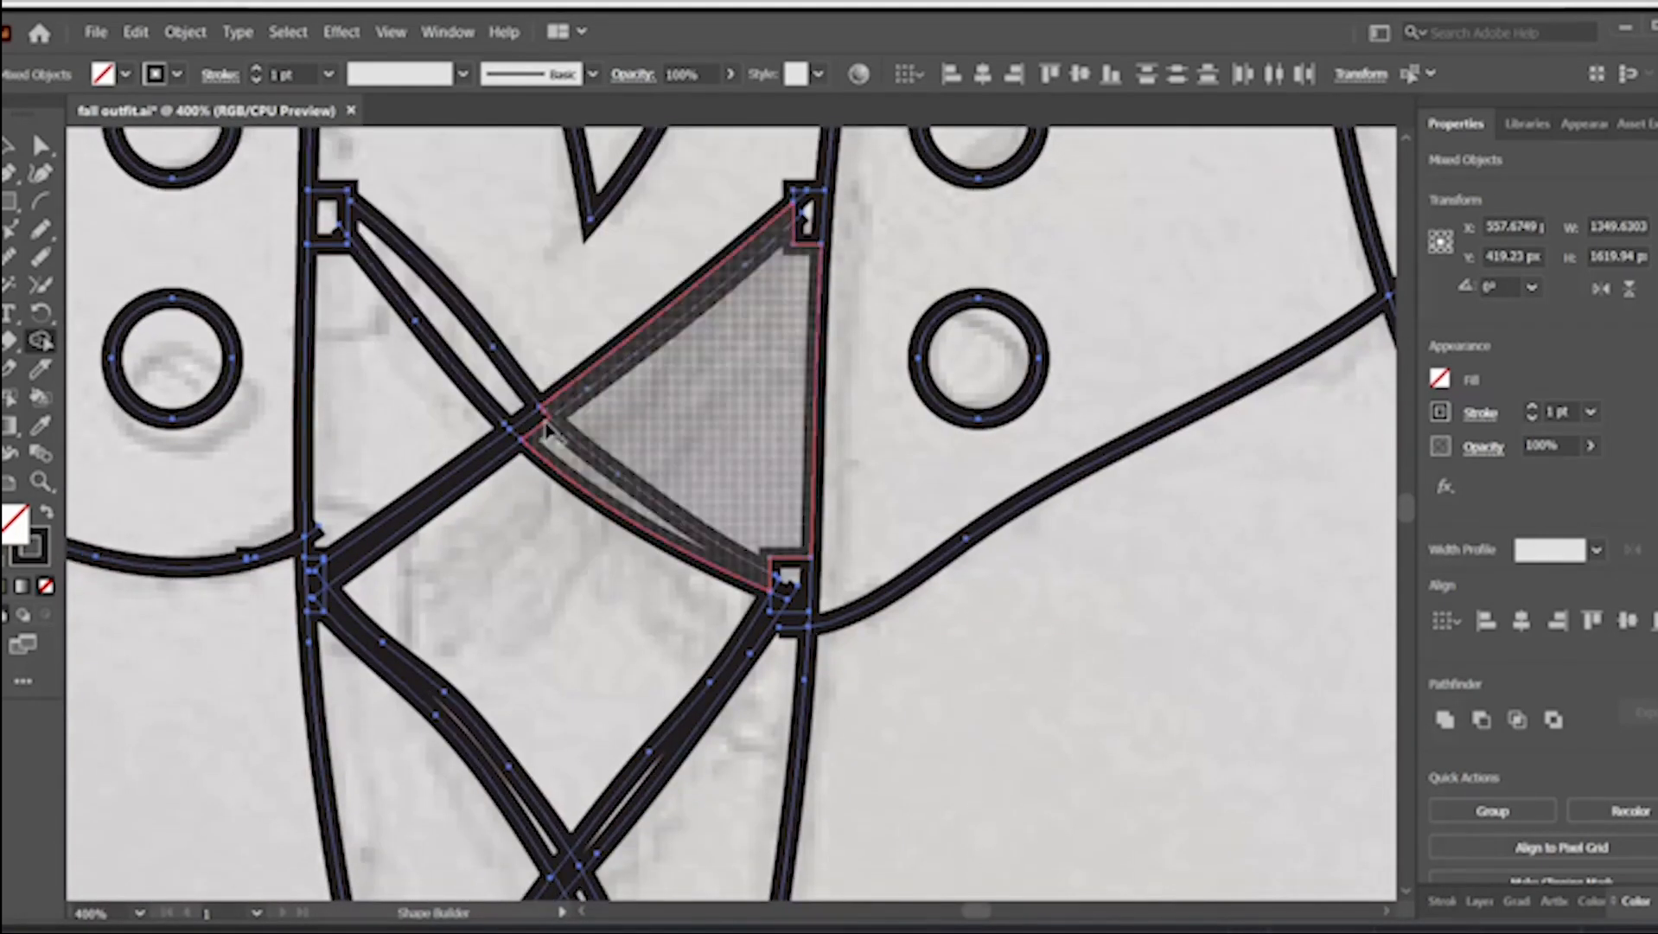
{"action": "left_click", "coordinate": [818, 197]}
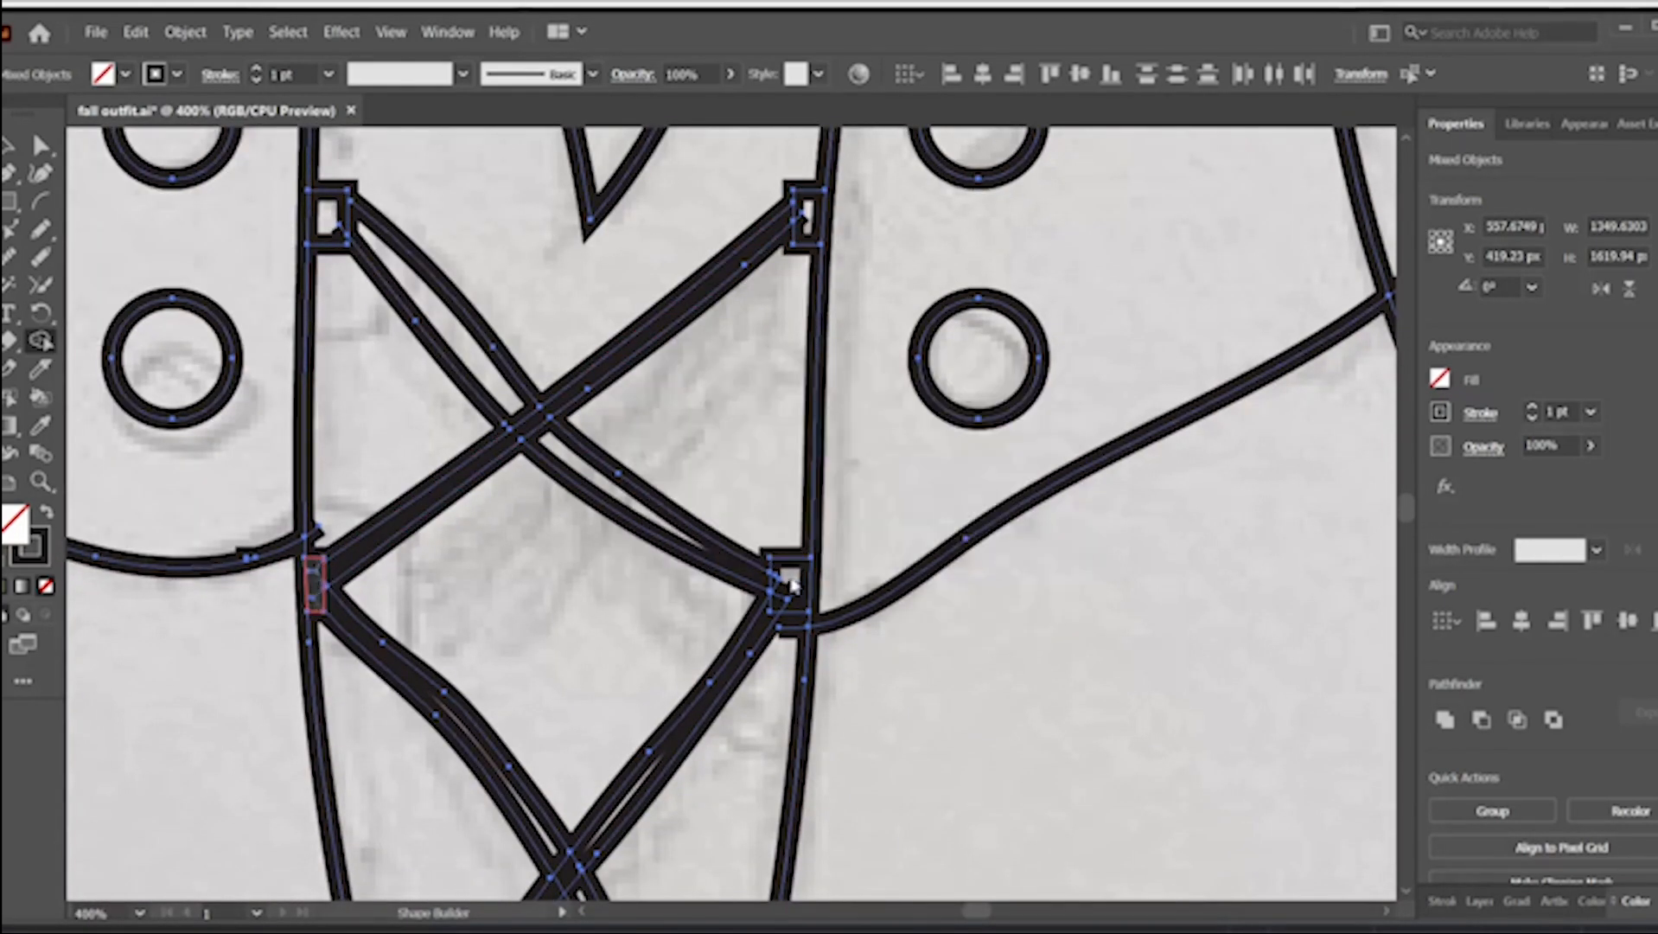
- Merge the protruding parts of the lower lace end tabs into the skirt with Shape Builder
{"action": "scroll", "coordinate": [515, 441], "scroll_direction": "down", "scroll_amount": 2}
{"action": "left_click", "coordinate": [436, 562]}
{"action": "scroll", "coordinate": [443, 609], "scroll_direction": "down", "scroll_amount": 4}
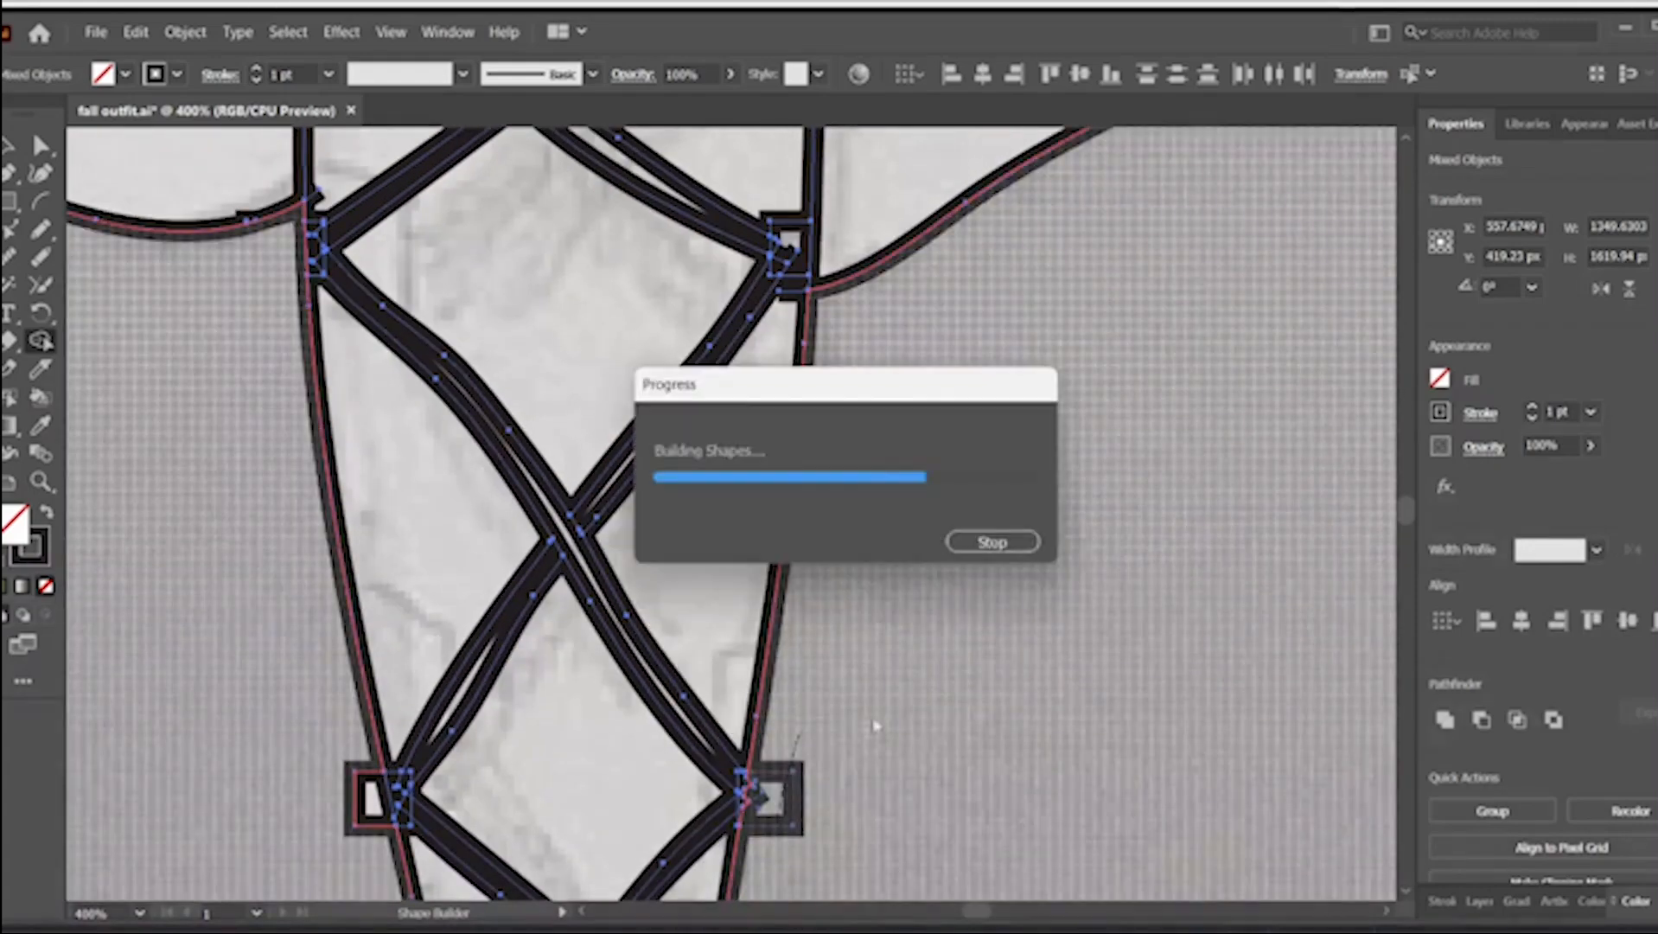
{"action": "scroll", "coordinate": [919, 614], "scroll_direction": "down", "scroll_amount": 5}
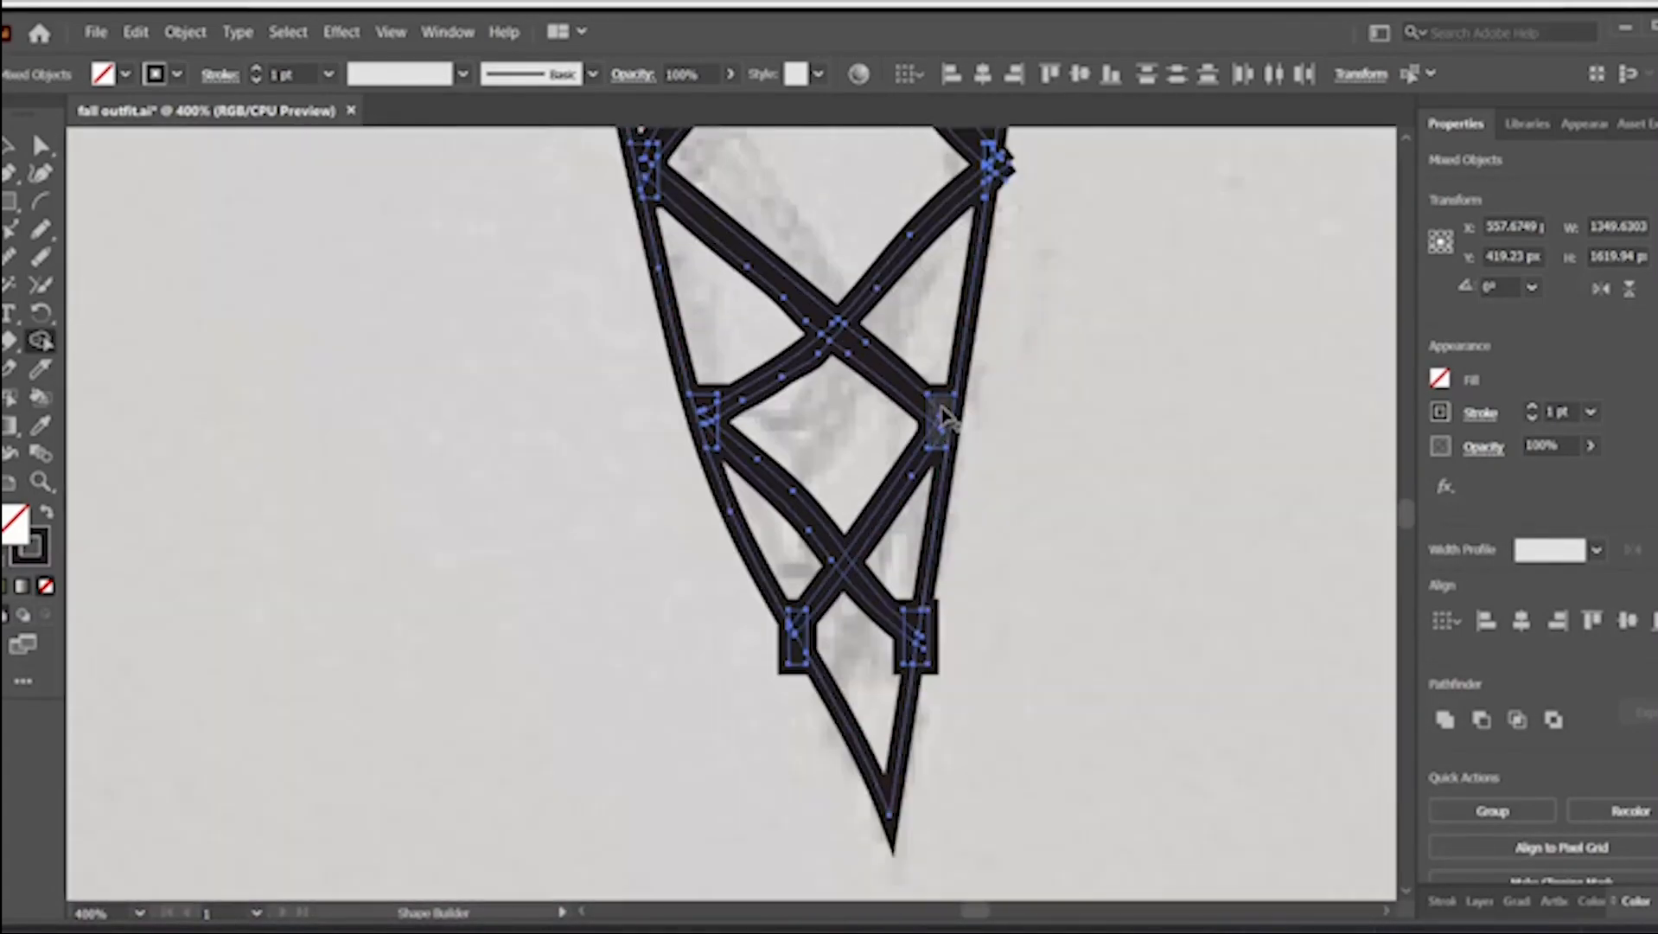
{"action": "scroll", "coordinate": [1087, 630], "scroll_direction": "down", "scroll_amount": 5}
{"action": "scroll", "coordinate": [1032, 485], "scroll_direction": "up", "scroll_amount": 5}
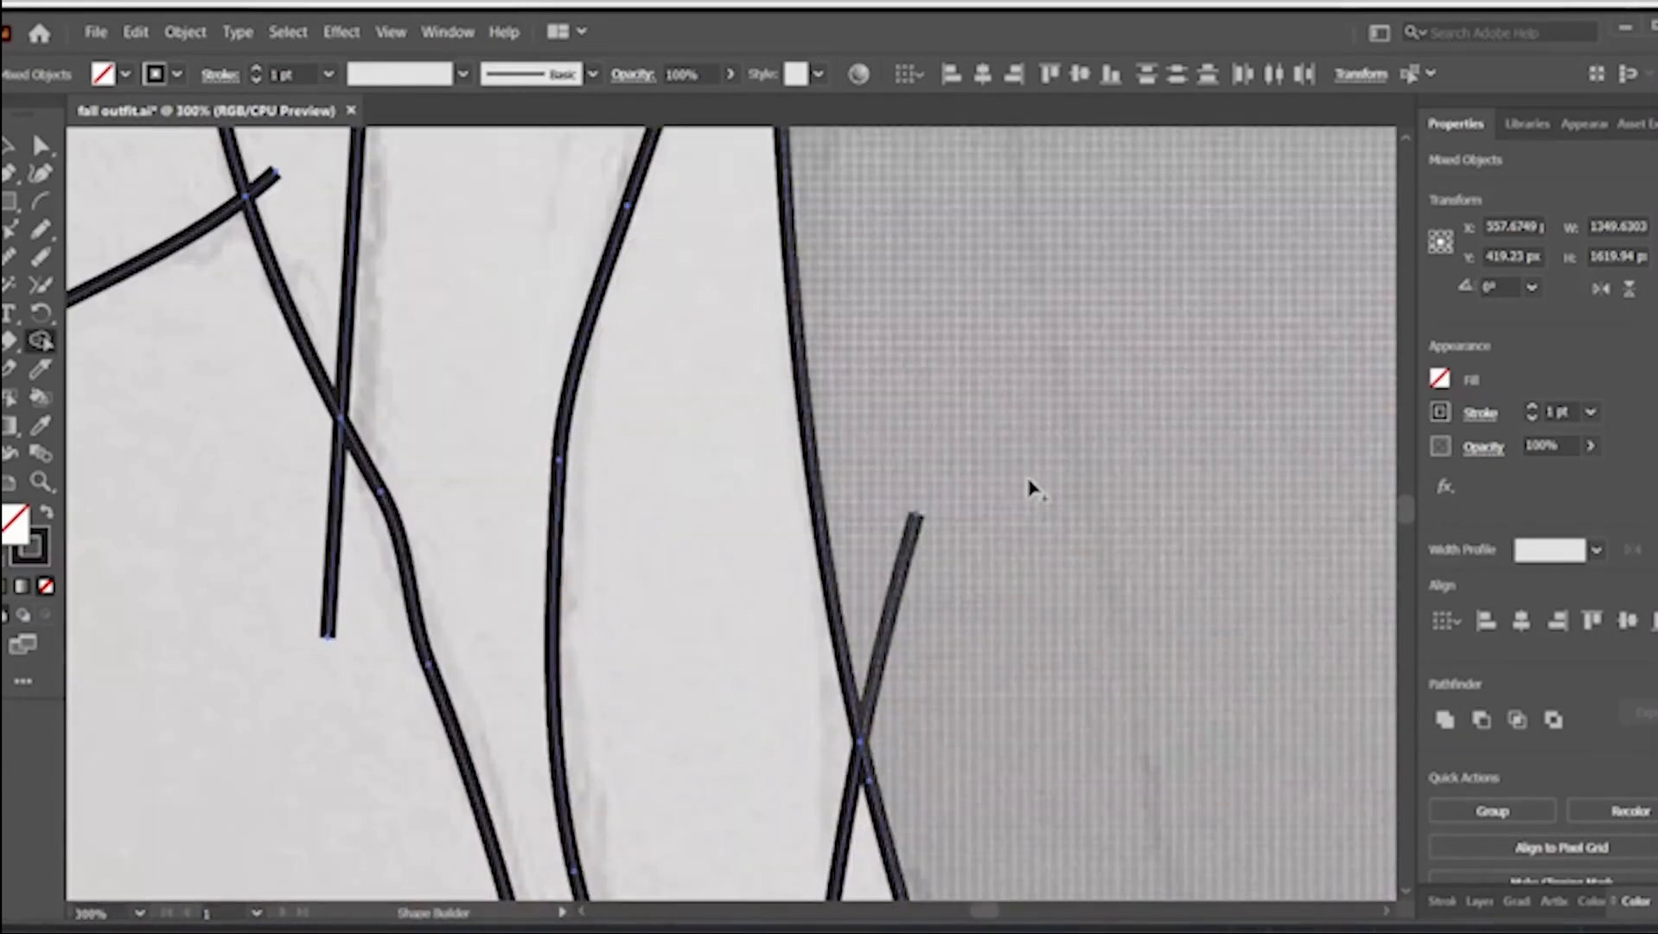
{"action": "scroll", "coordinate": [880, 492], "scroll_direction": "down", "scroll_amount": 5}
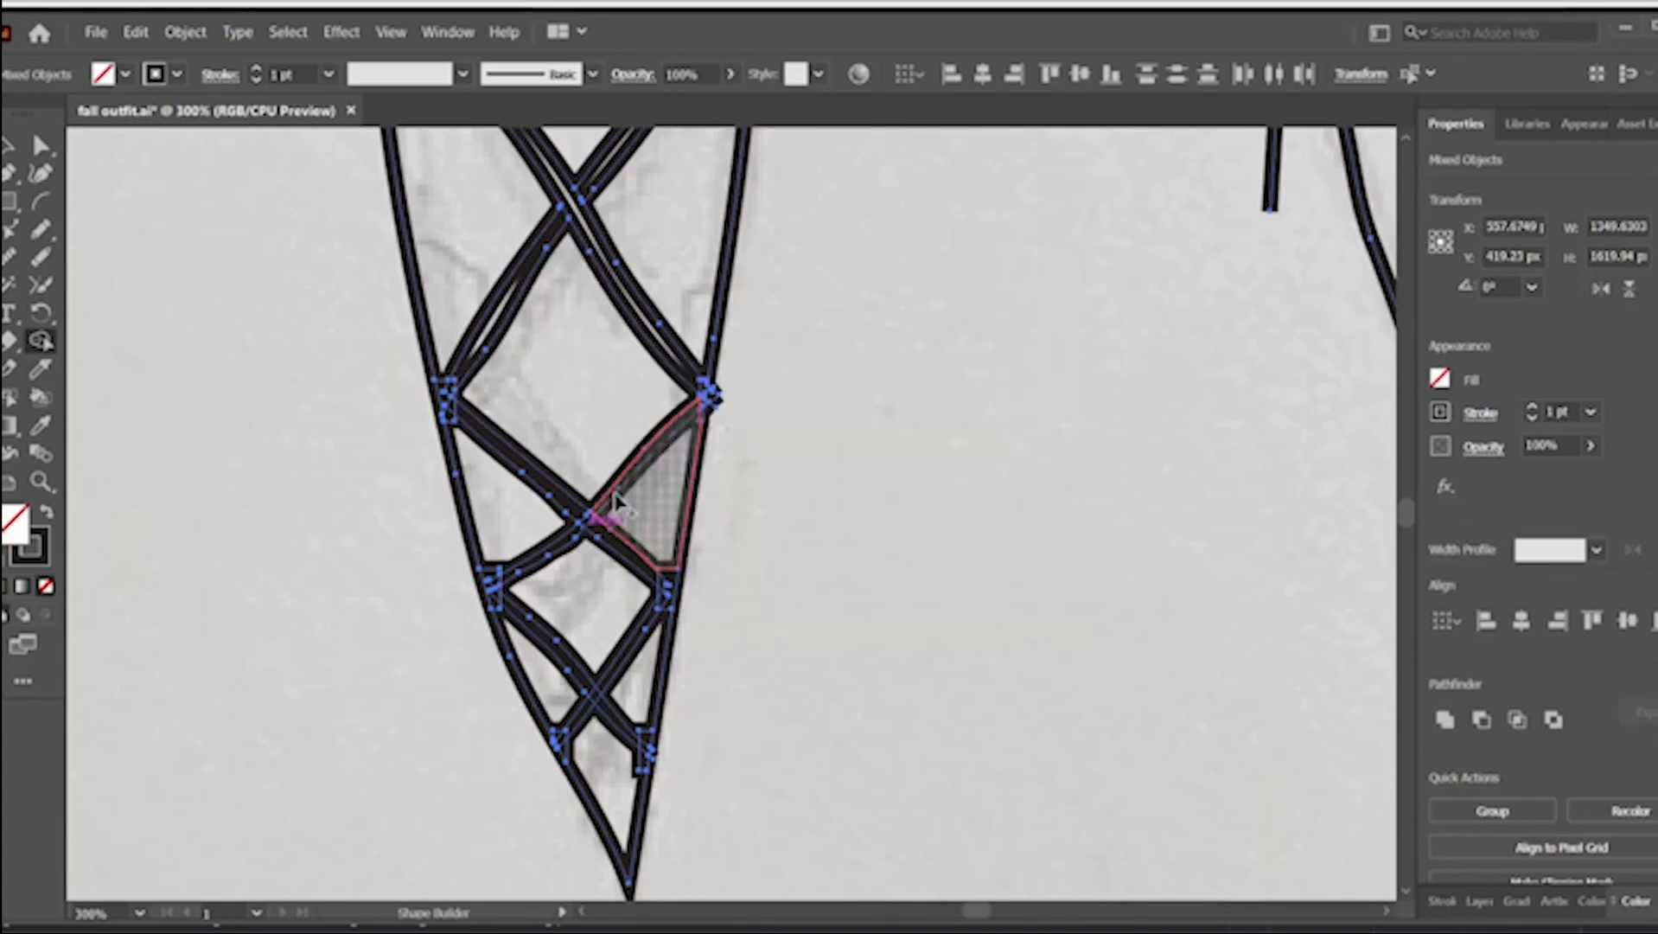
{"action": "scroll", "coordinate": [640, 511], "scroll_direction": "up", "scroll_amount": 3}
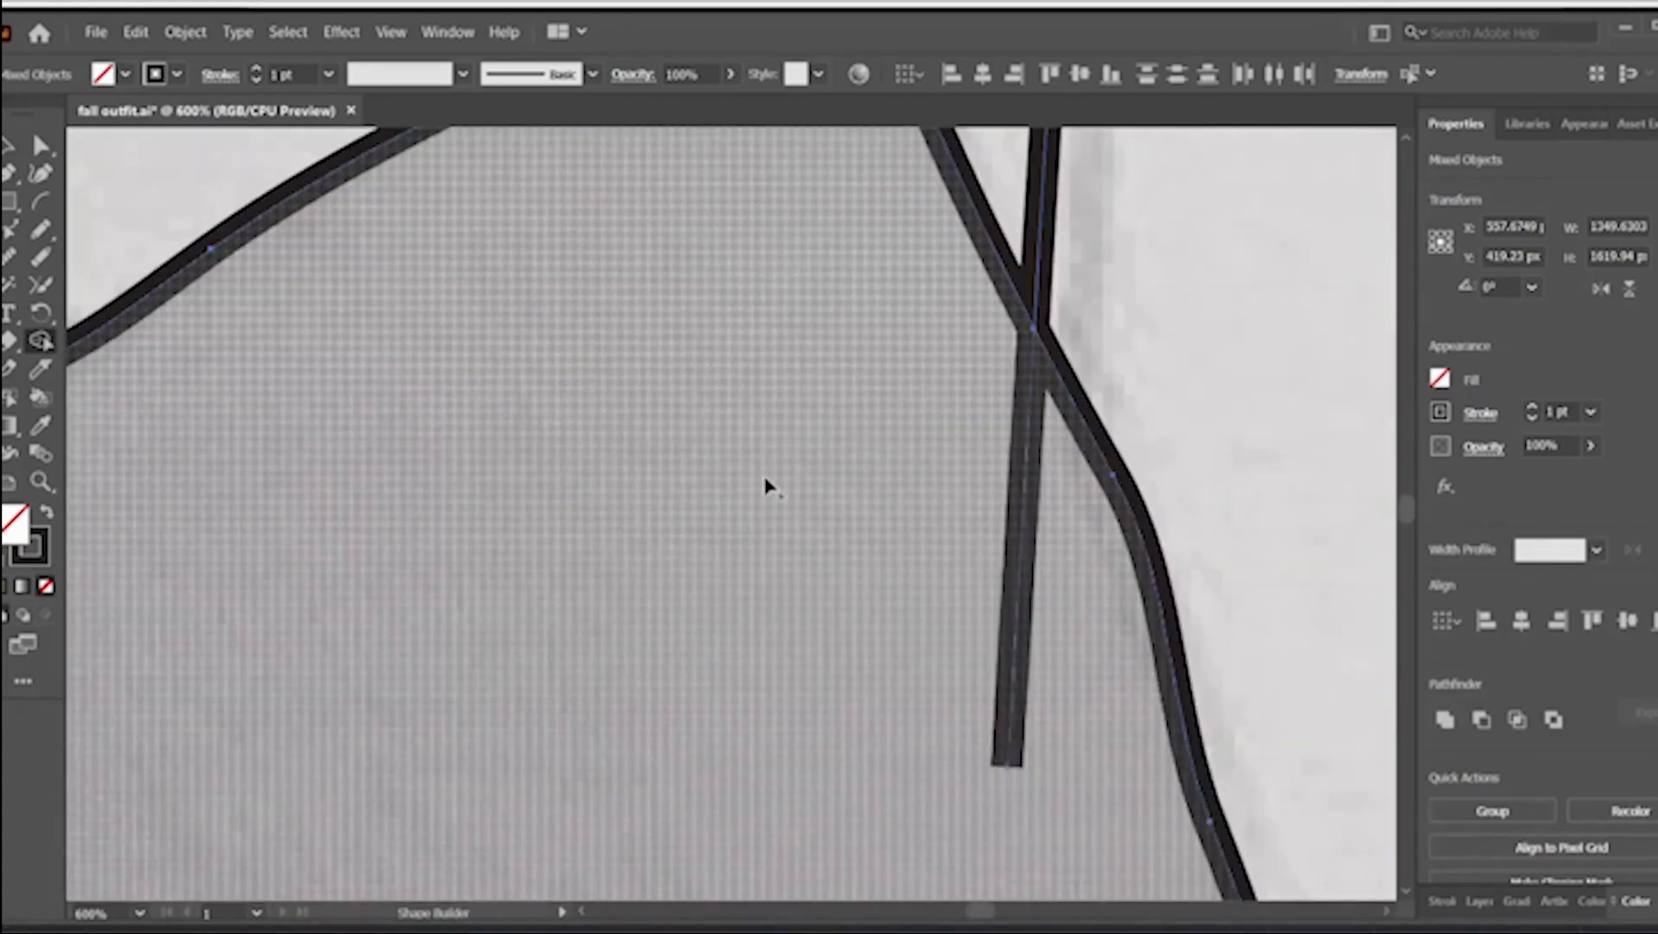
{"action": "scroll", "coordinate": [767, 519], "scroll_direction": "down", "scroll_amount": 2}
{"action": "scroll", "coordinate": [955, 629], "scroll_direction": "down", "scroll_amount": 5}
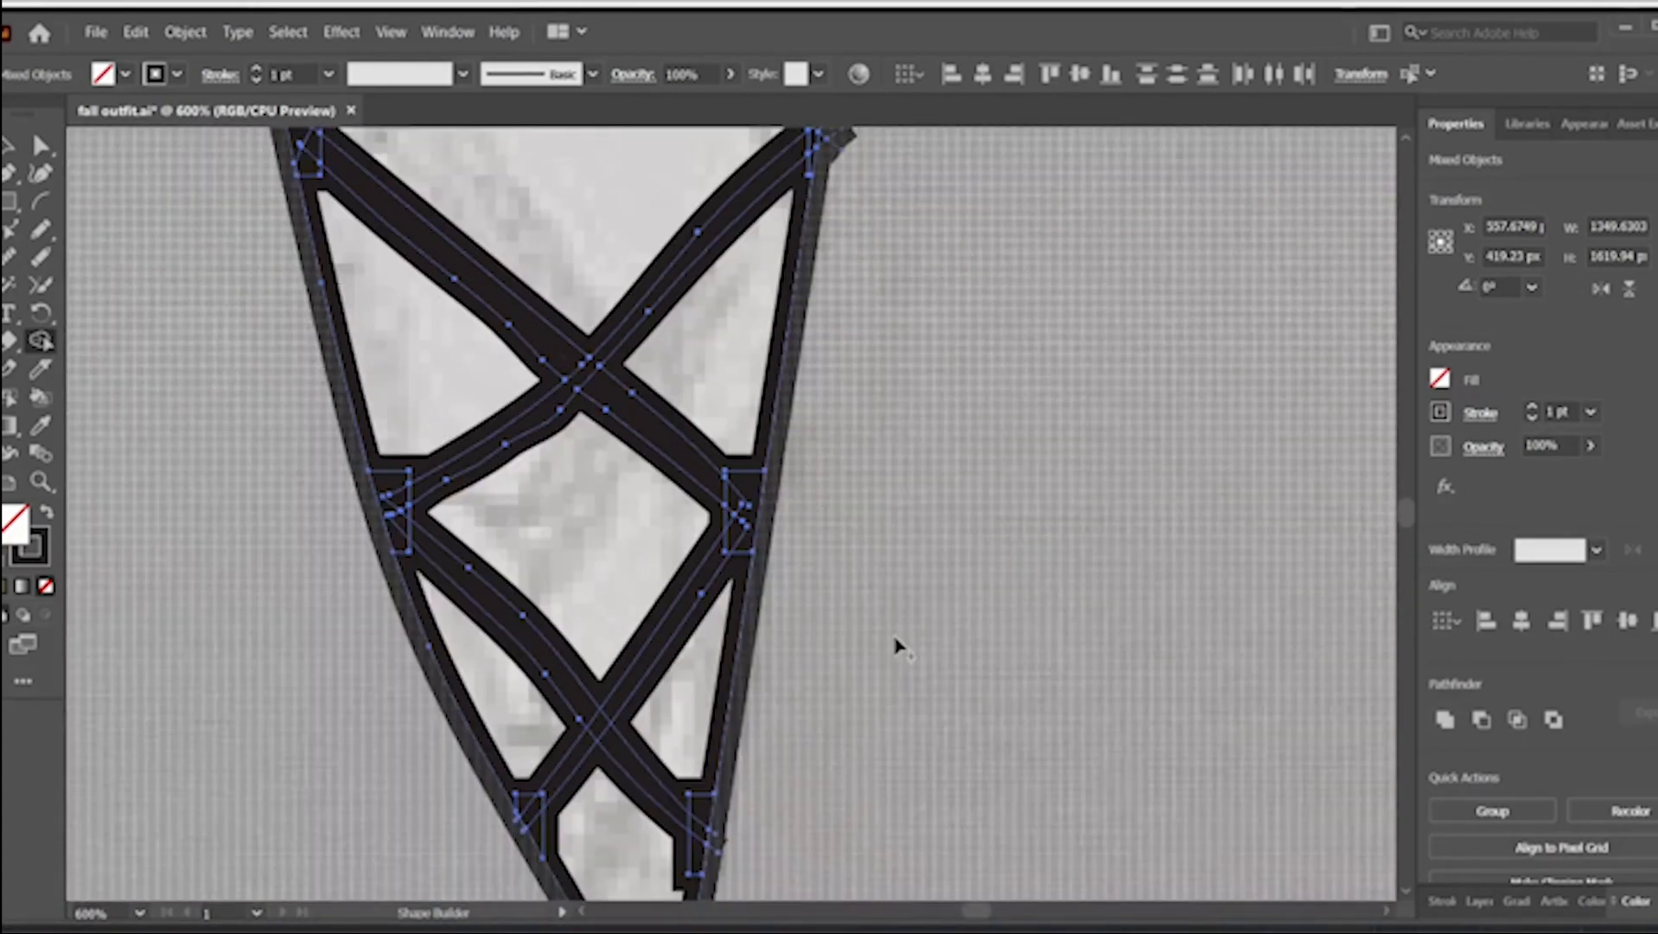
{"action": "scroll", "coordinate": [828, 671], "scroll_direction": "down", "scroll_amount": 8}
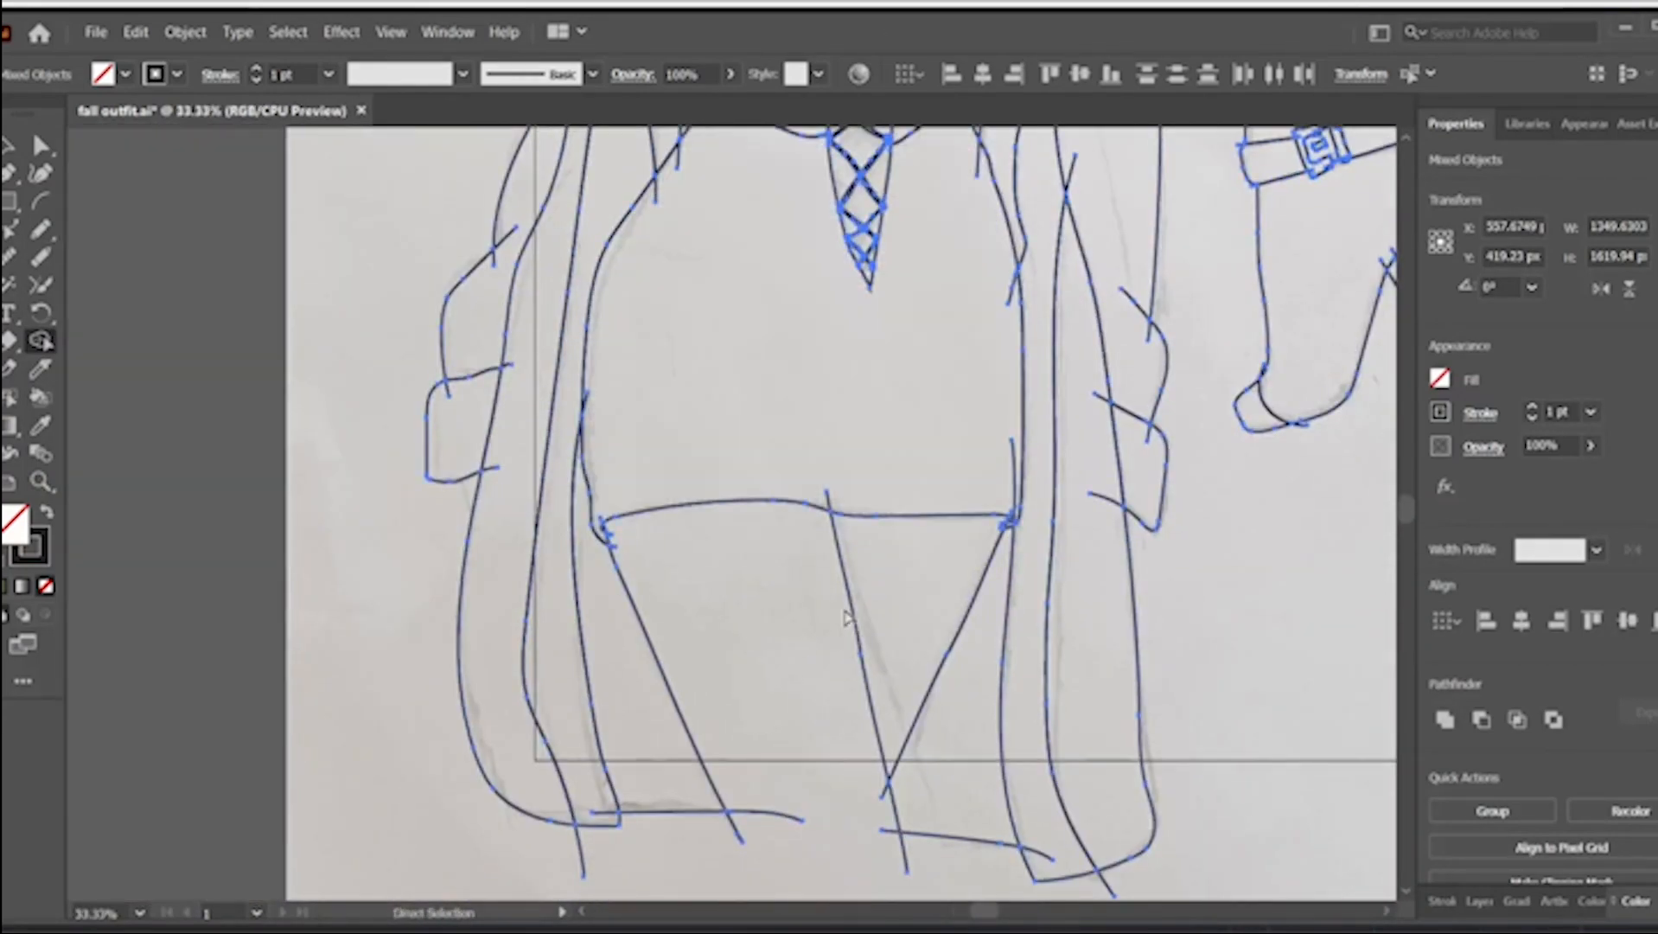
- Select the stray line stubs around the beret, turtleneck, lapels, waist and cuffs together and delete them
{"action": "scroll", "coordinate": [846, 618], "scroll_direction": "down", "scroll_amount": 2}
{"action": "key", "text": "v"}
{"action": "left_click", "coordinate": [851, 389]}
{"action": "left_click", "coordinate": [847, 319]}
{"action": "scroll", "coordinate": [865, 259], "scroll_direction": "up", "scroll_amount": 3}
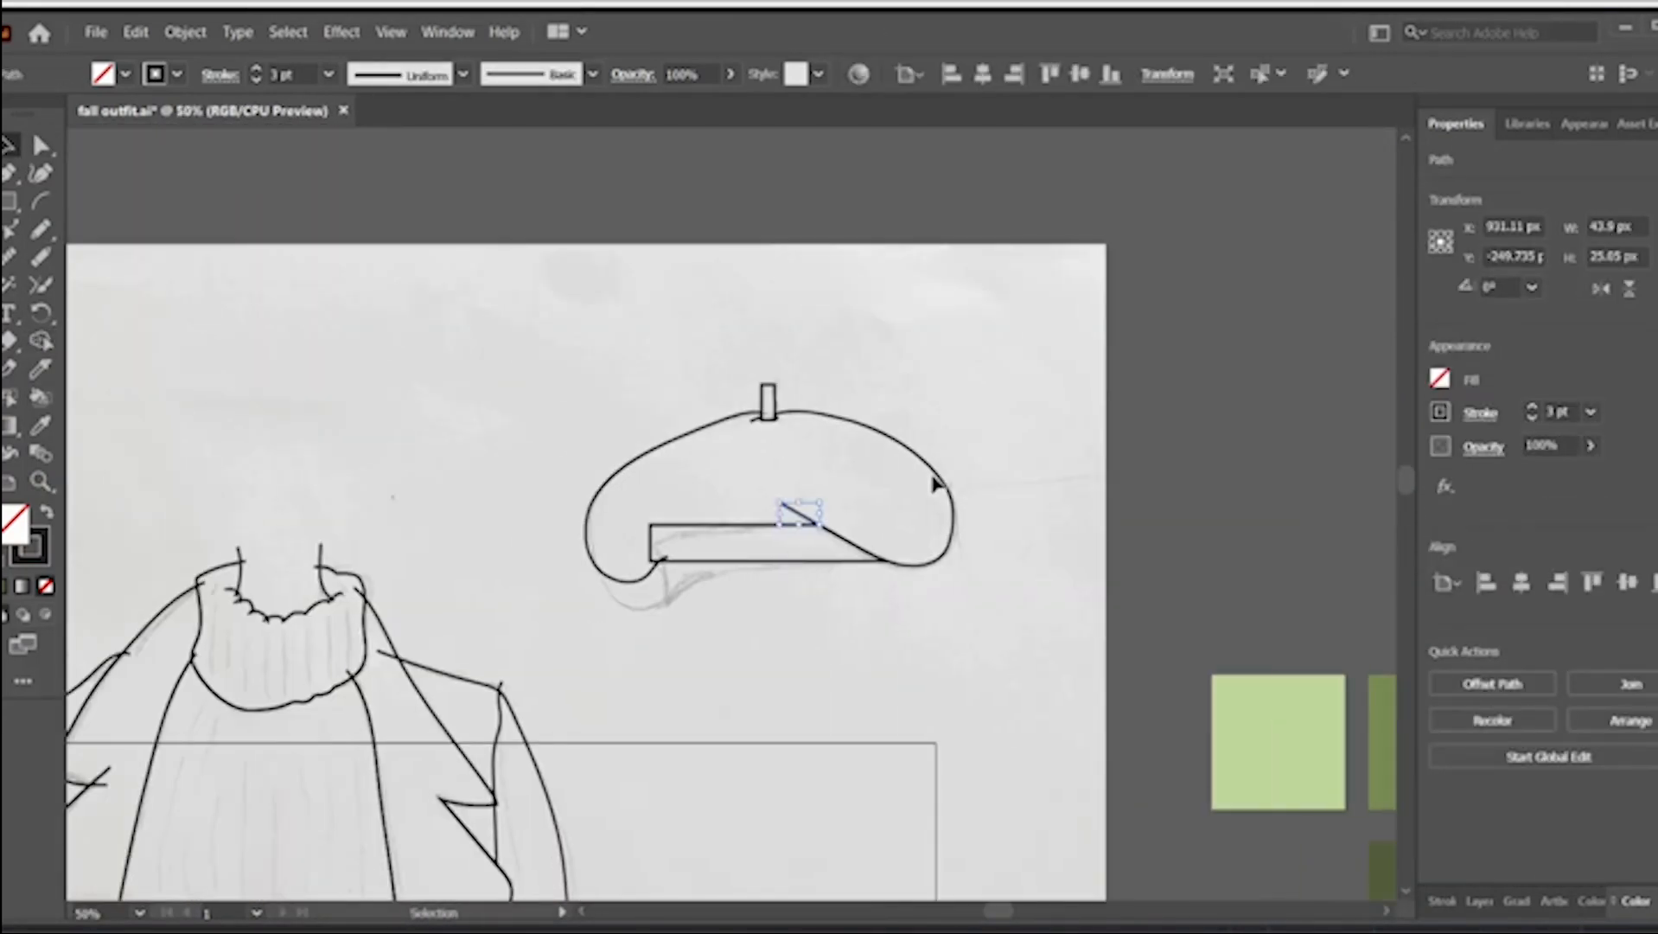
{"action": "left_click", "coordinate": [774, 416]}
{"action": "left_click", "coordinate": [752, 418], "text": "shift"}
{"action": "left_click", "coordinate": [659, 561], "text": "shift"}
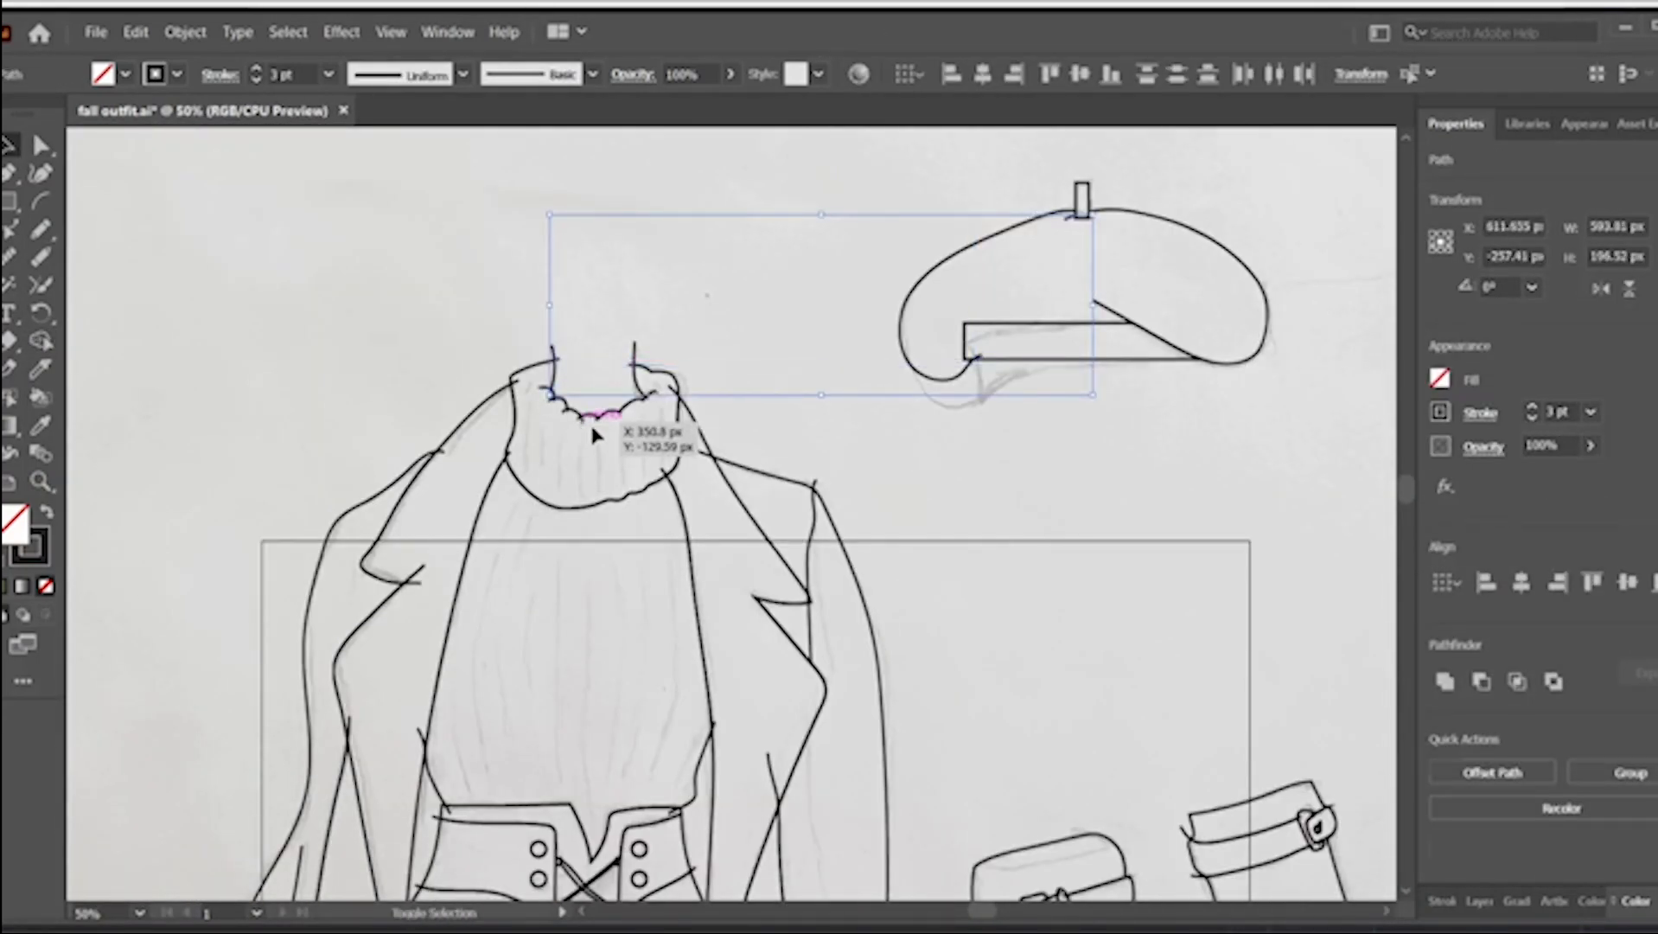
{"action": "left_click", "coordinate": [518, 427], "text": "shift"}
{"action": "left_click", "coordinate": [448, 472], "text": "shift"}
{"action": "scroll", "coordinate": [754, 550], "scroll_direction": "down", "scroll_amount": 2}
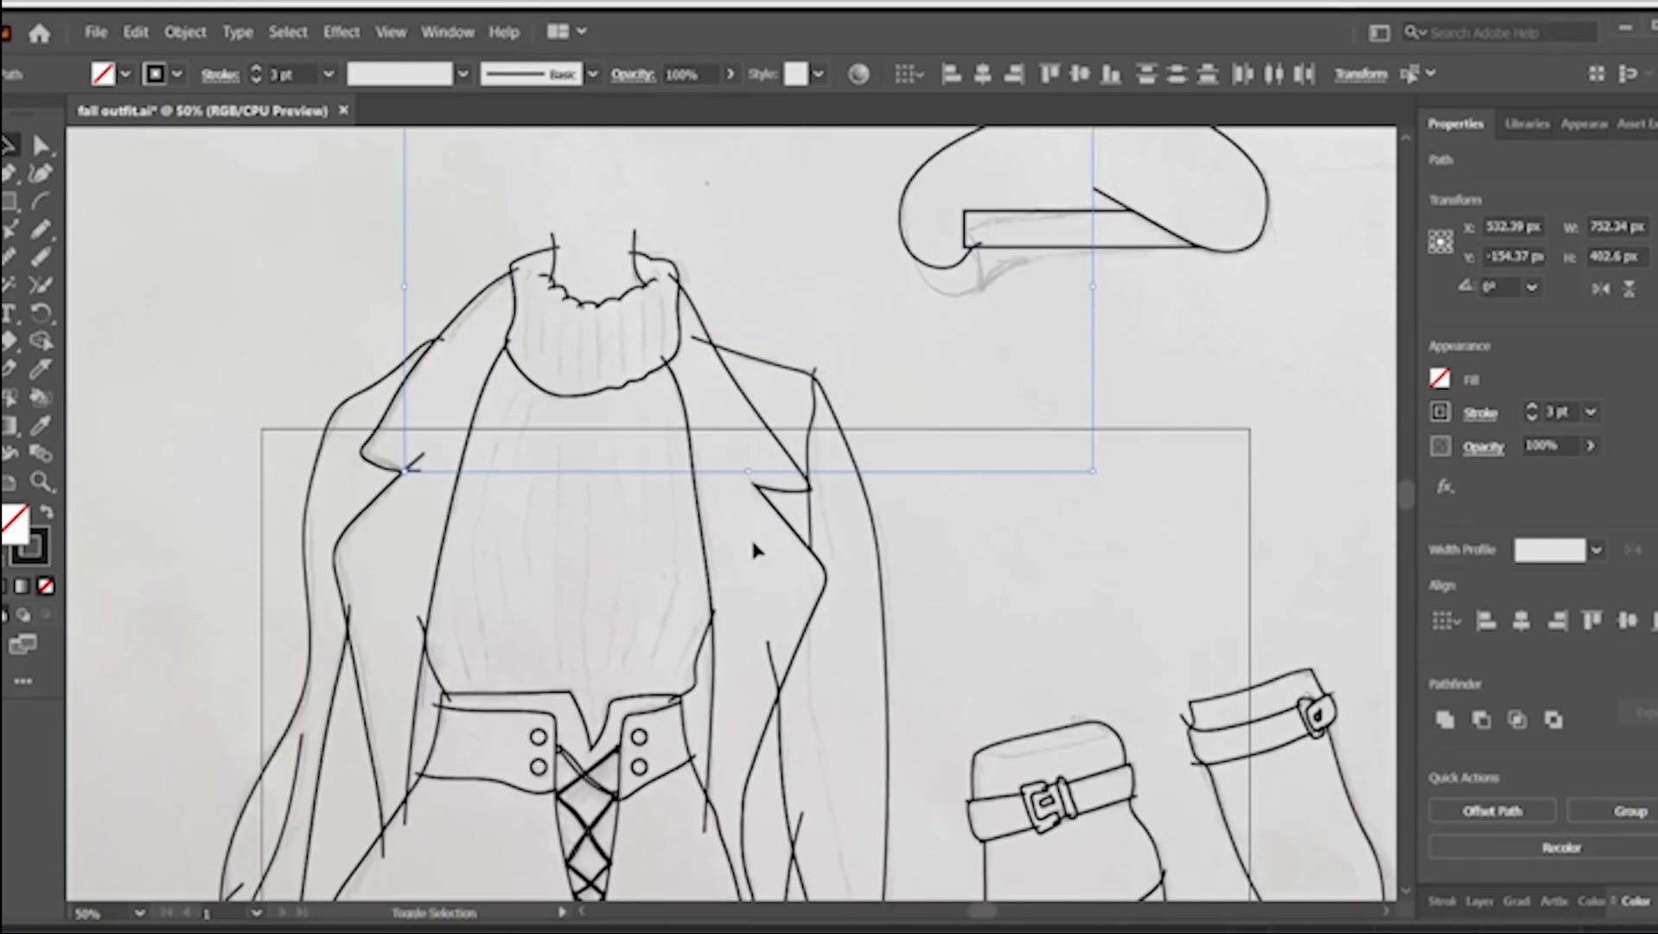
{"action": "left_click", "coordinate": [422, 627], "text": "shift"}
{"action": "scroll", "coordinate": [946, 498], "scroll_direction": "down", "scroll_amount": 5}
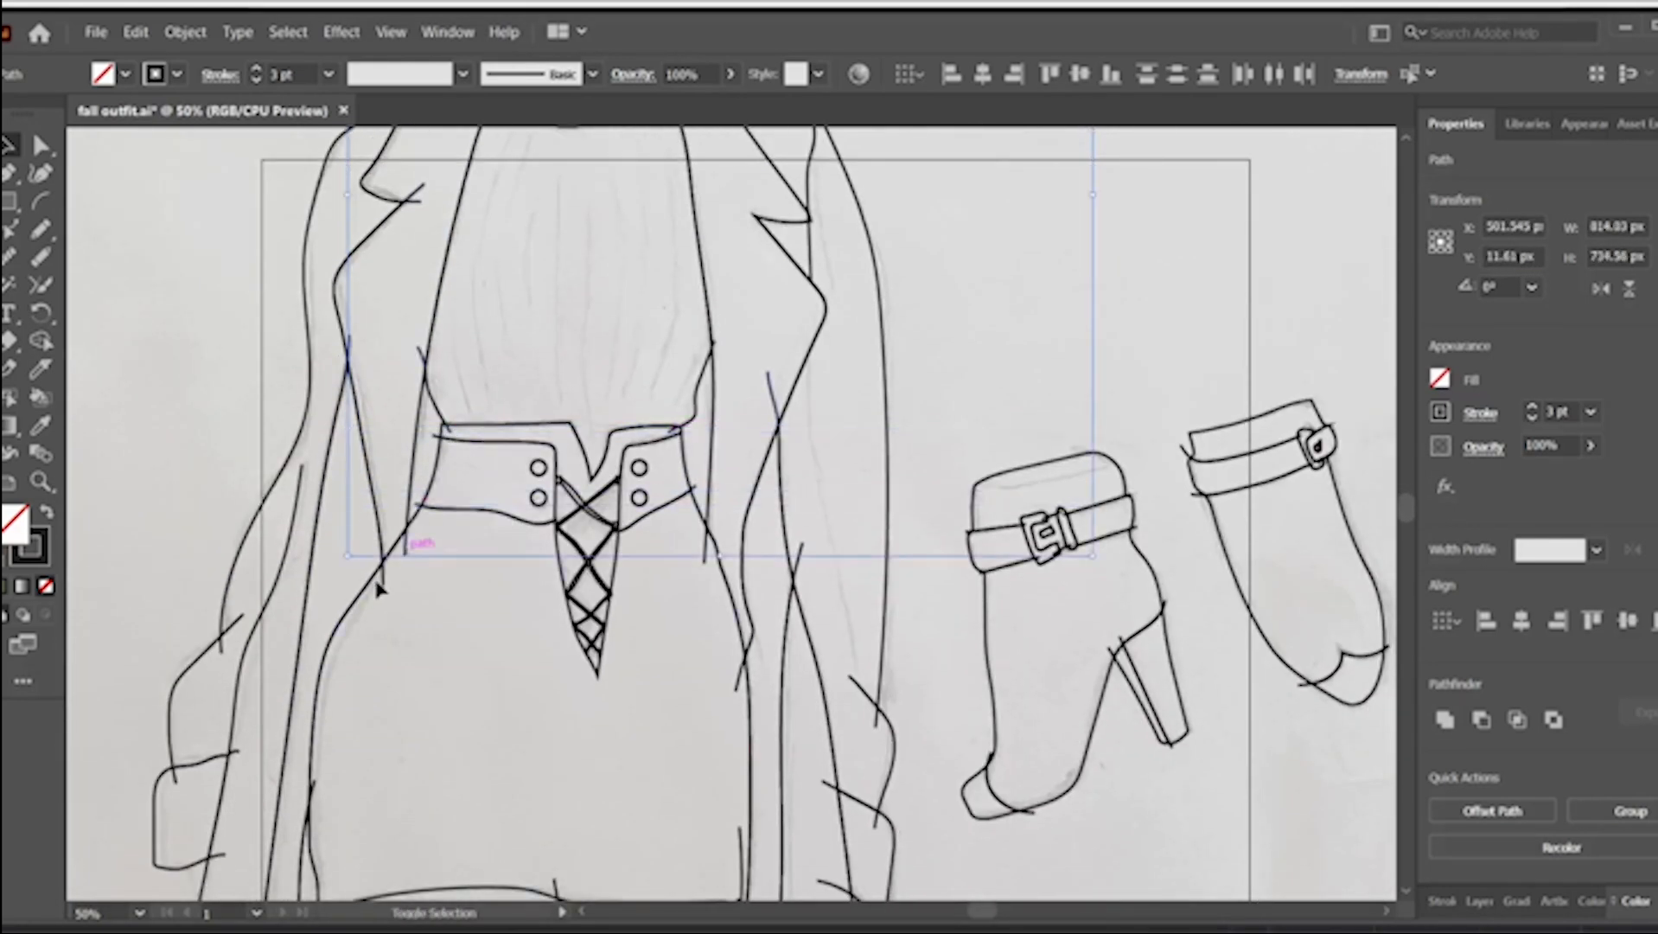
{"action": "left_click", "coordinate": [229, 622], "text": "shift"}
{"action": "scroll", "coordinate": [992, 659], "scroll_direction": "down", "scroll_amount": 4}
{"action": "left_click", "coordinate": [313, 545], "text": "shift"}
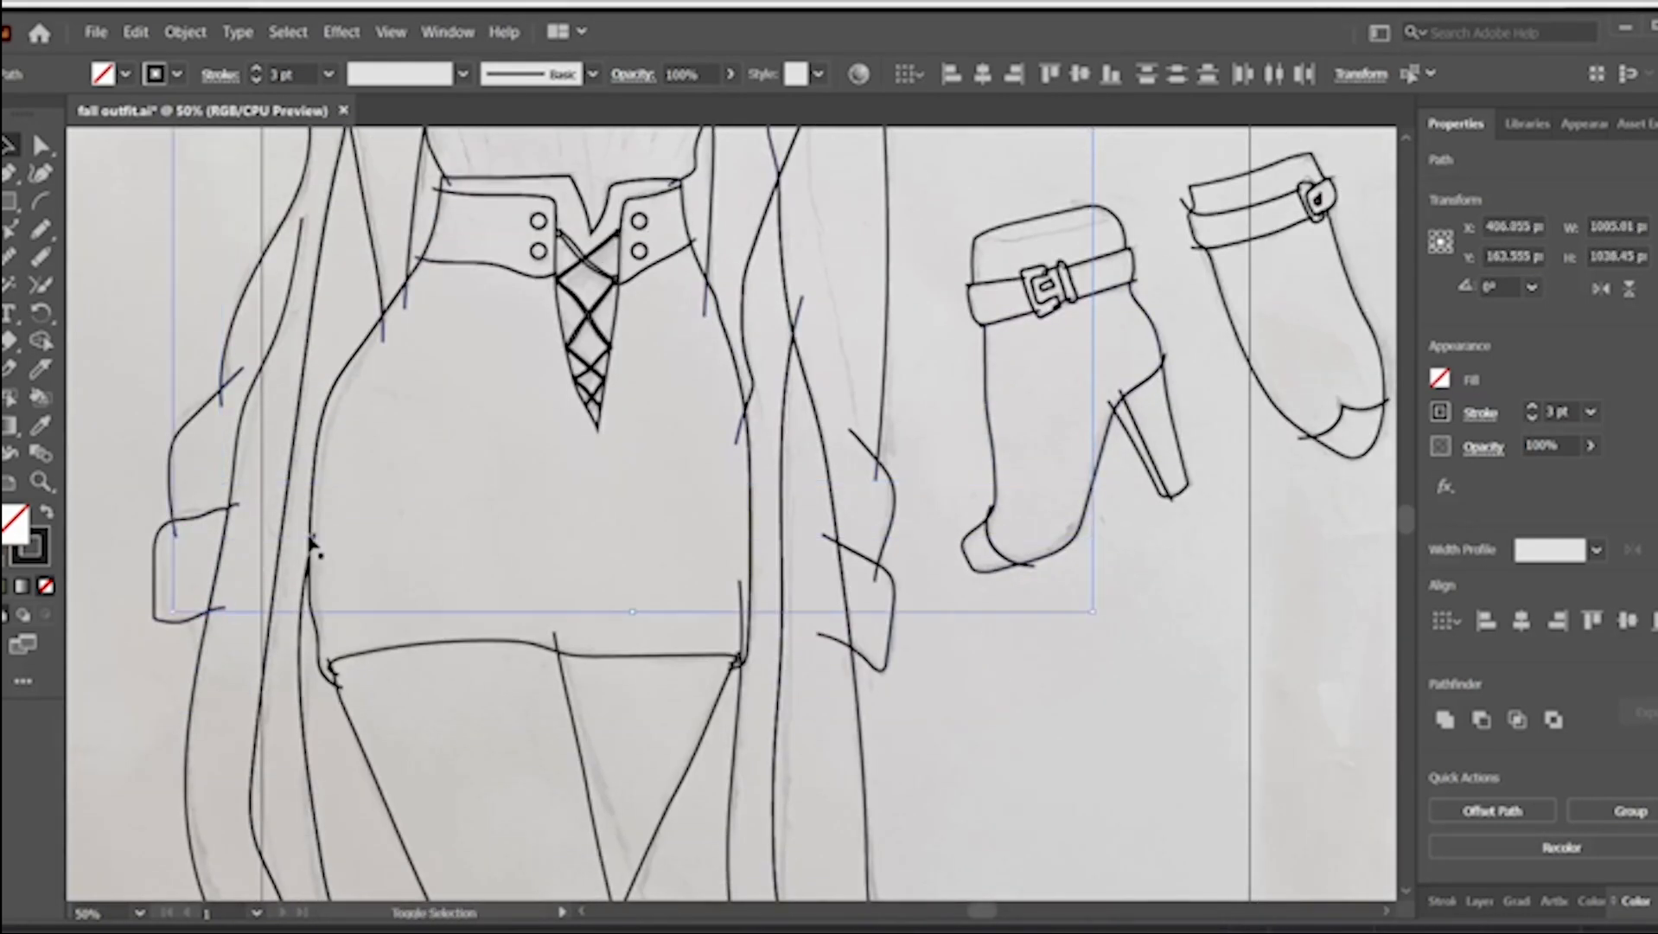
{"action": "left_click", "coordinate": [818, 700]}
- Delete the coat's back hem stub past the first leg line and move the overshooting ends onto the middle leg line
{"action": "scroll", "coordinate": [599, 582], "scroll_direction": "down", "scroll_amount": 4}
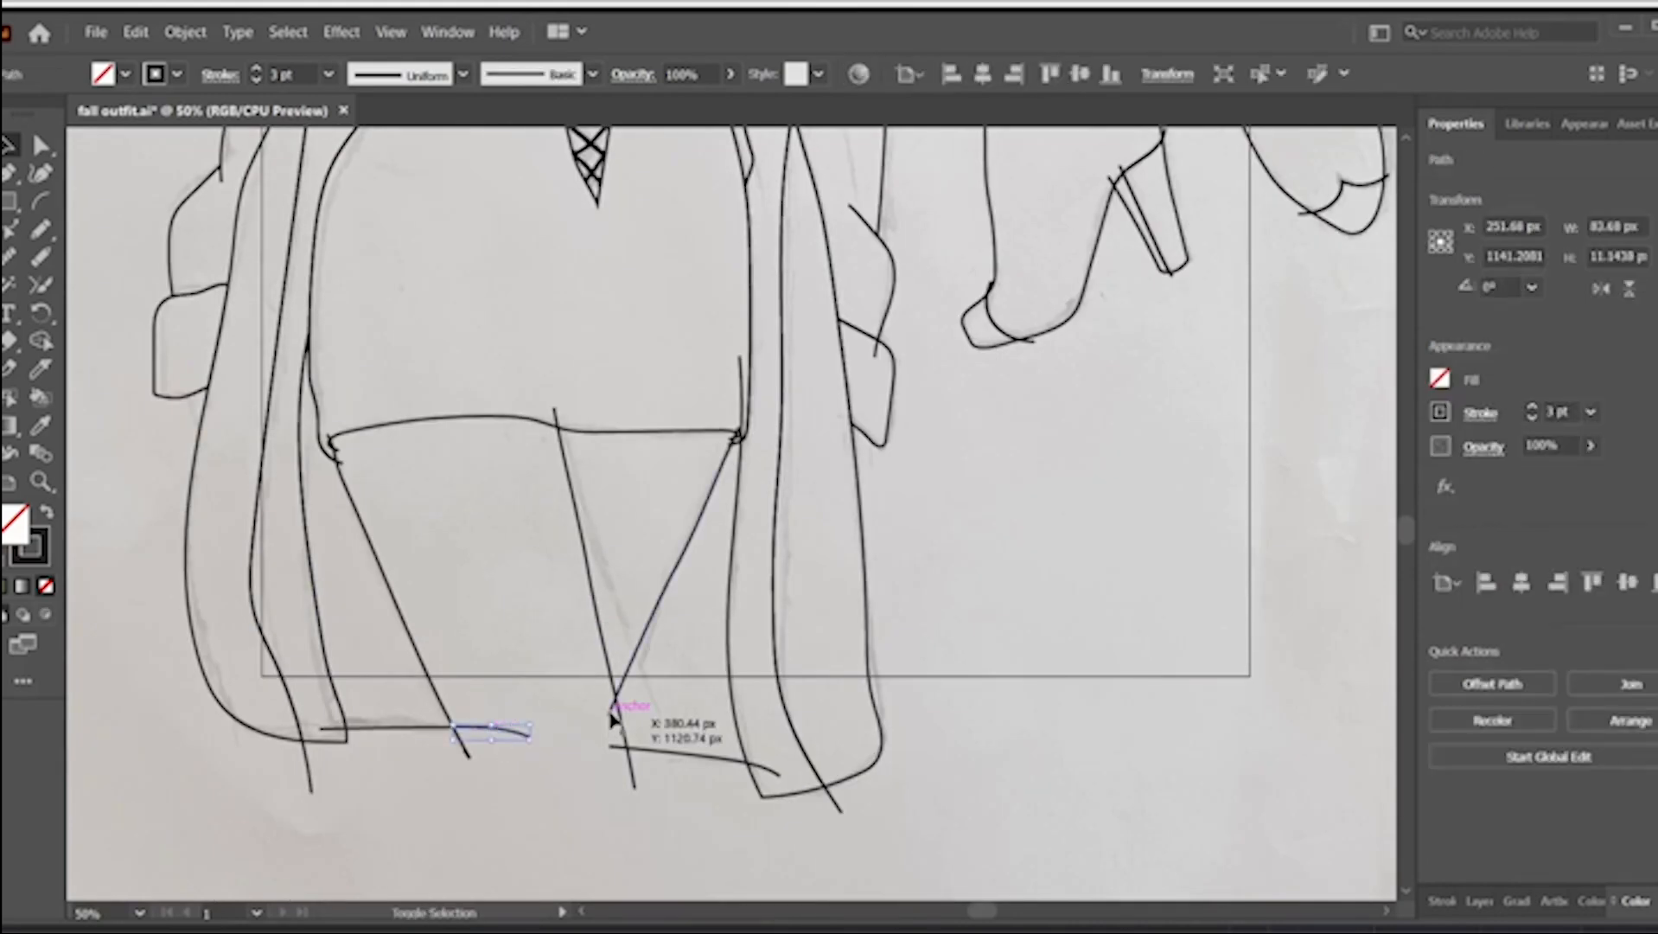
{"action": "left_click", "coordinate": [612, 710]}
{"action": "key", "text": "a"}
{"action": "left_click_drag", "start_coordinate": [611, 711], "coordinate": [617, 696]}
{"action": "left_click_drag", "start_coordinate": [610, 747], "coordinate": [623, 747]}
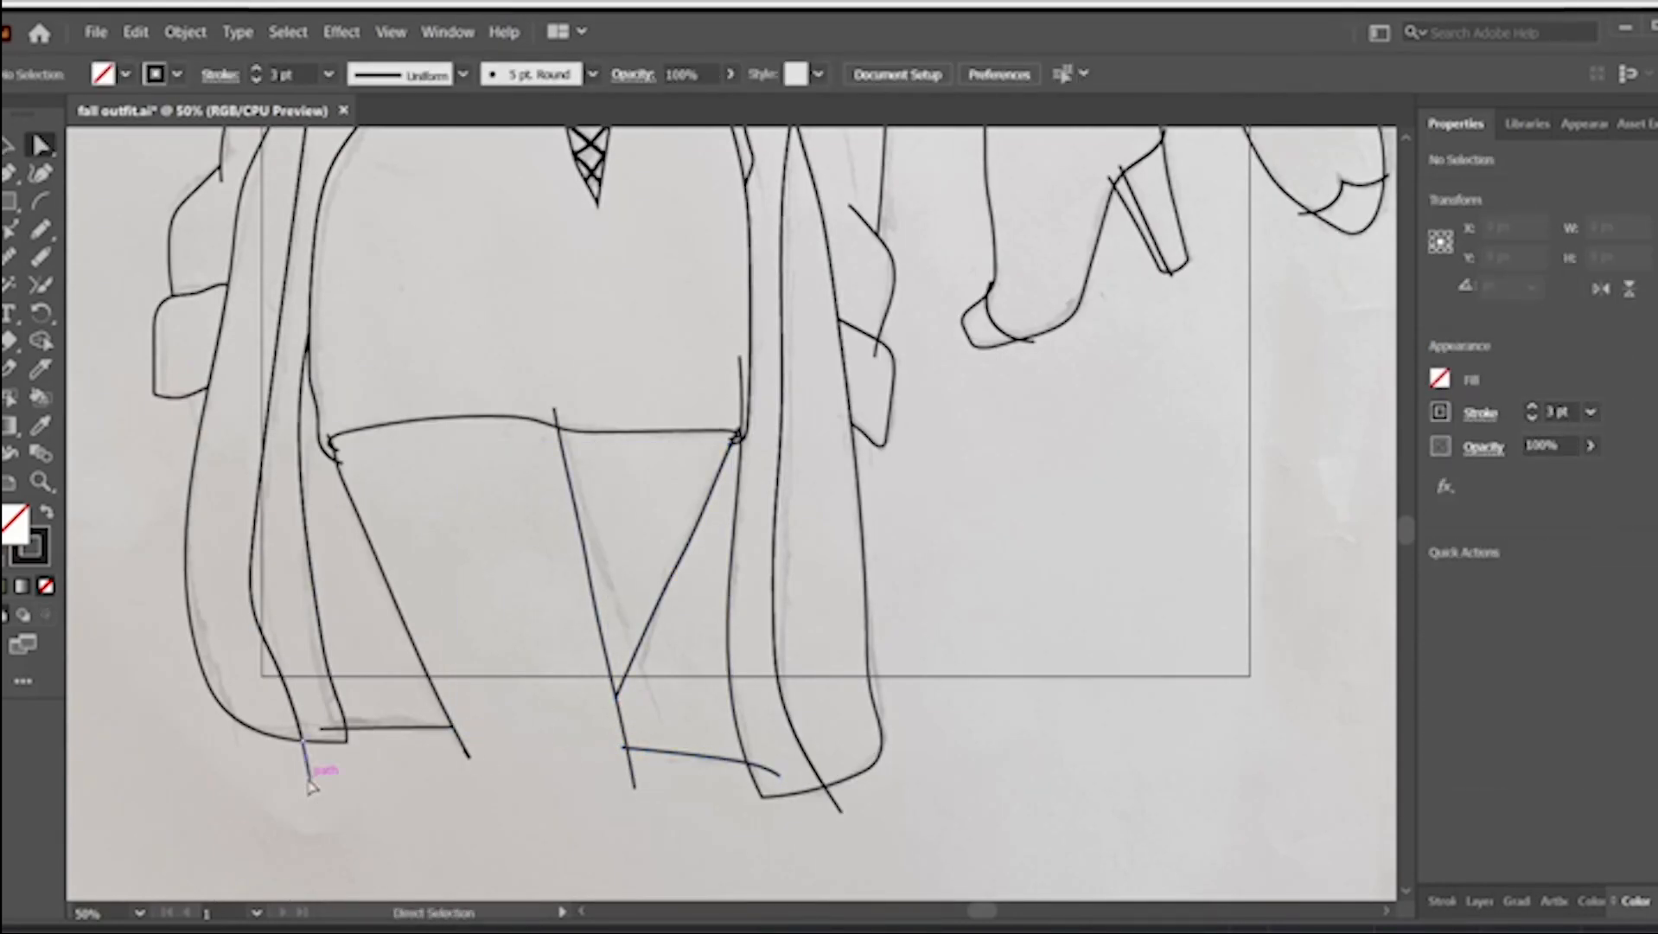
- Delete both coat edge stubs below the hem and pull the back hem's outer end in to the coat front
{"action": "left_click", "coordinate": [308, 782]}
{"action": "key", "text": "Delete"}
{"action": "left_click", "coordinate": [838, 809]}
{"action": "key", "text": "Delete"}
{"action": "left_click", "coordinate": [746, 763]}
{"action": "left_click_drag", "start_coordinate": [779, 775], "coordinate": [754, 768]}
{"action": "left_click", "coordinate": [818, 583]}
- Select the tiny stray line bits at both lower corners of the skirt hem and delete them
{"action": "key", "text": "ctrl+minus"}
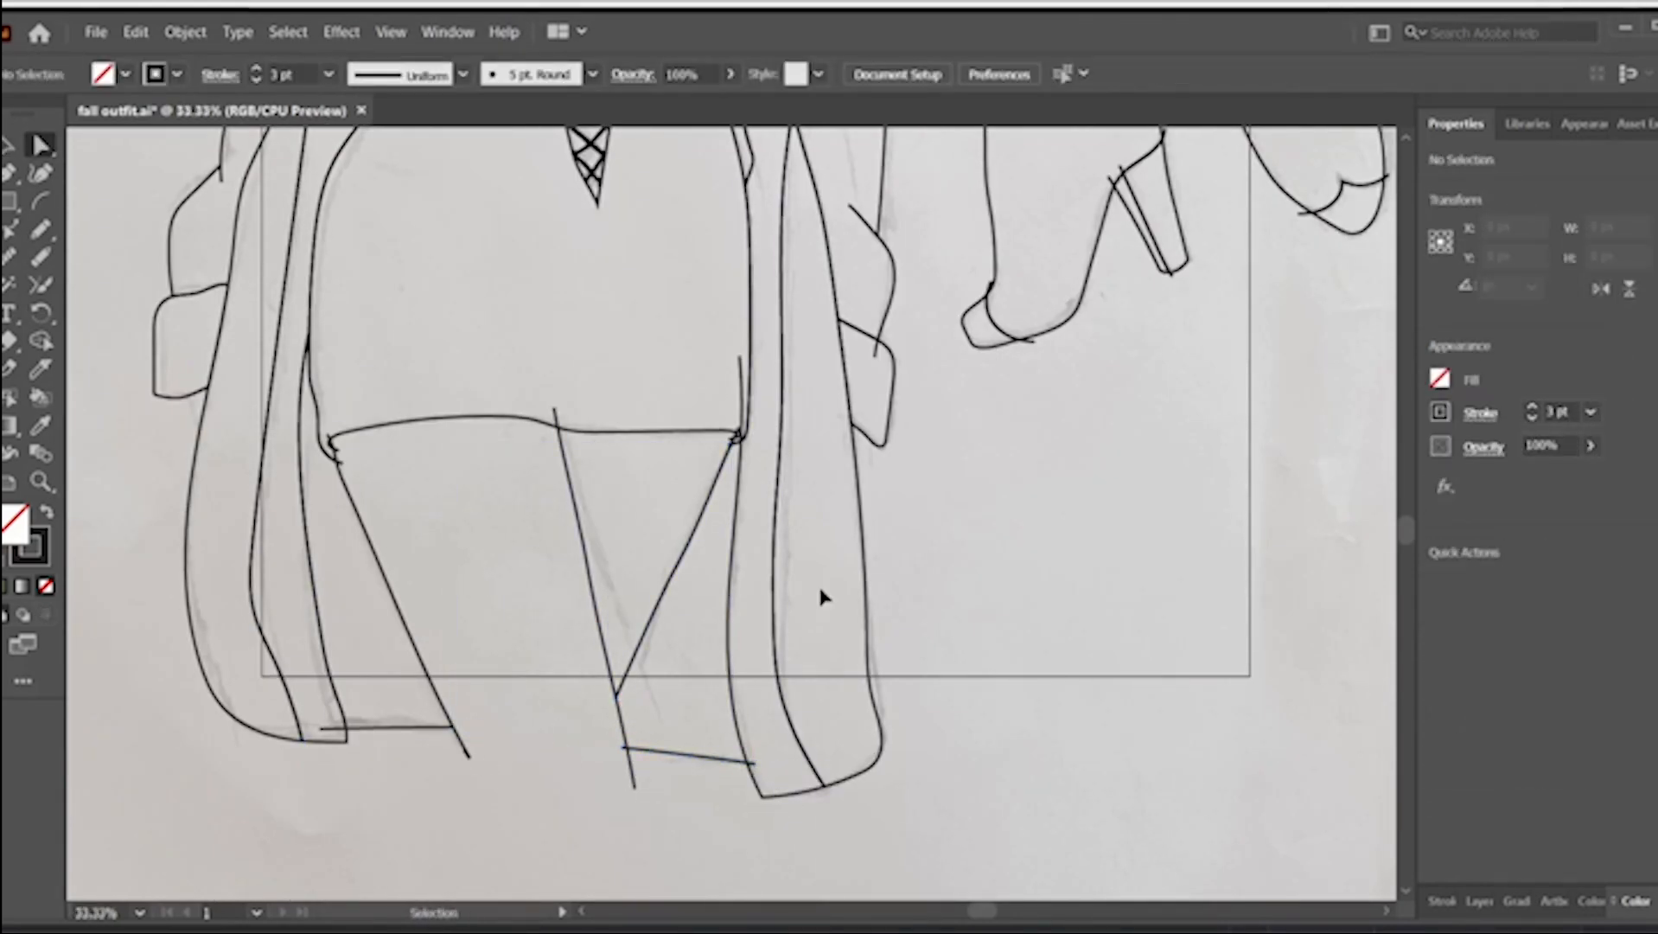
{"action": "left_click", "coordinate": [470, 479]}
{"action": "key", "text": "ctrl+plus"}
{"action": "key", "text": "ctrl+plus"}
{"action": "key", "text": "ctrl+plus"}
{"action": "left_click", "coordinate": [736, 491], "text": "shift"}
{"action": "left_click", "coordinate": [743, 516], "text": "shift"}
{"action": "scroll", "coordinate": [745, 513], "scroll_direction": "right", "scroll_amount": 5}
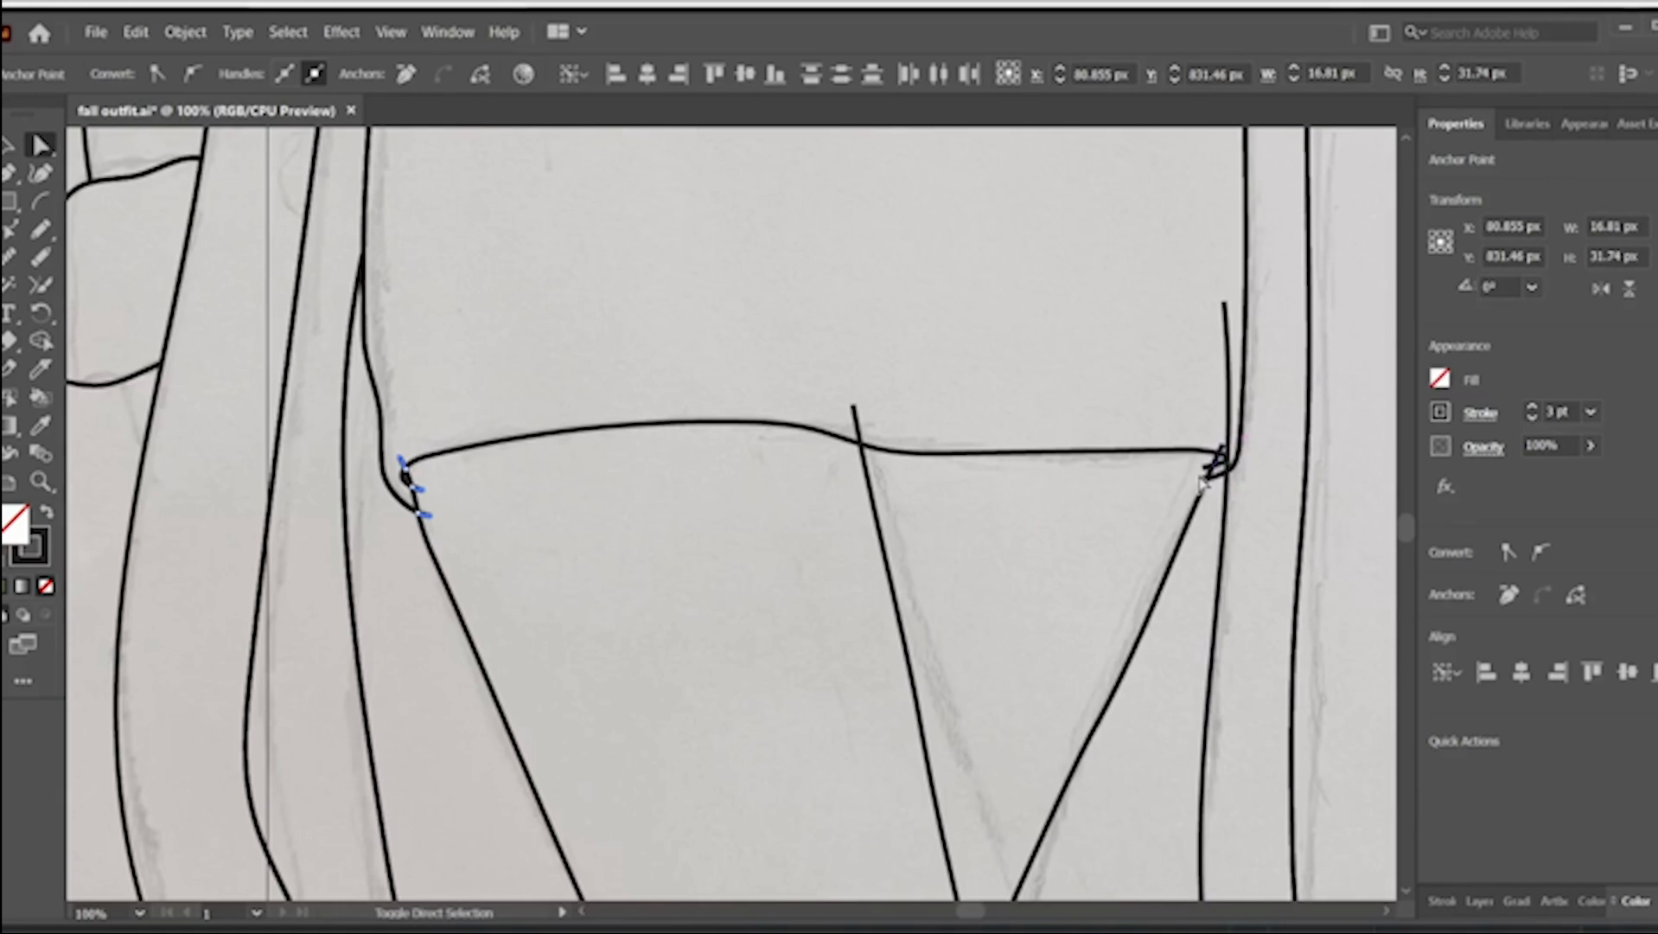
{"action": "left_click", "coordinate": [753, 470]}
{"action": "key", "text": "v"}
{"action": "left_click", "coordinate": [1221, 452]}
{"action": "key", "text": "Delete"}
- Pull the upper end of the middle leg line down onto the skirt hem
{"action": "key", "text": "a"}
{"action": "left_click_drag", "start_coordinate": [855, 406], "coordinate": [859, 434]}
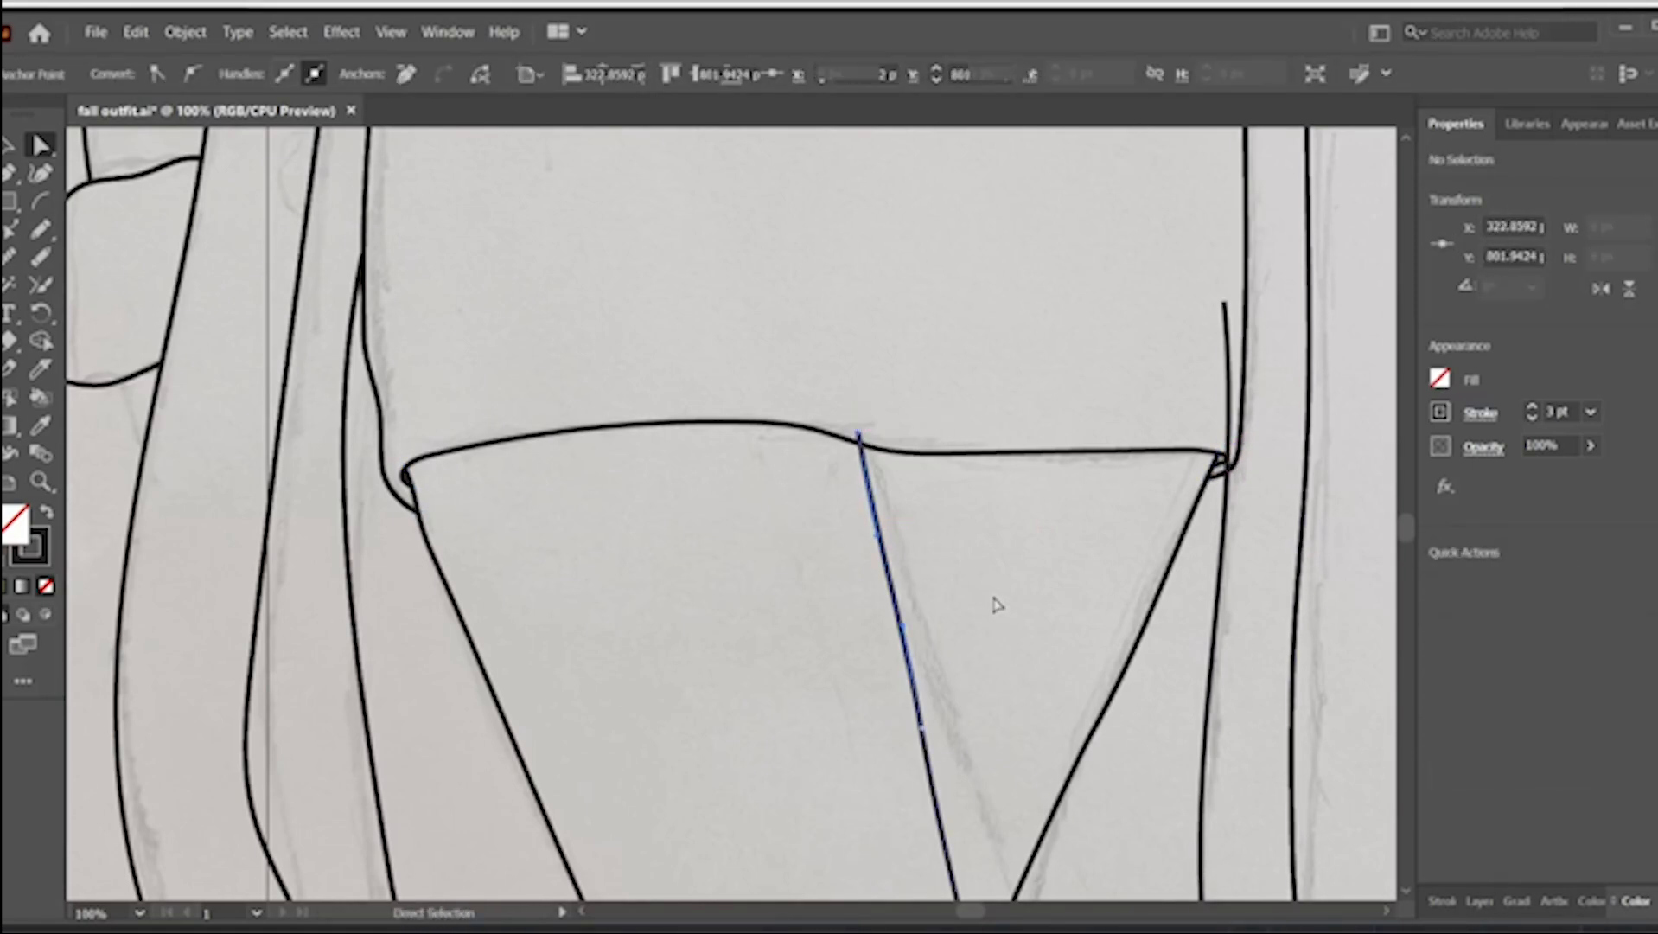
{"action": "left_click", "coordinate": [995, 598]}
- Adjust the ends of the coat's back hem lines so they meet the coat edge and the middle leg line
{"action": "key", "text": "ctrl+minus"}
{"action": "key", "text": "ctrl+minus"}
{"action": "left_click", "coordinate": [616, 691]}
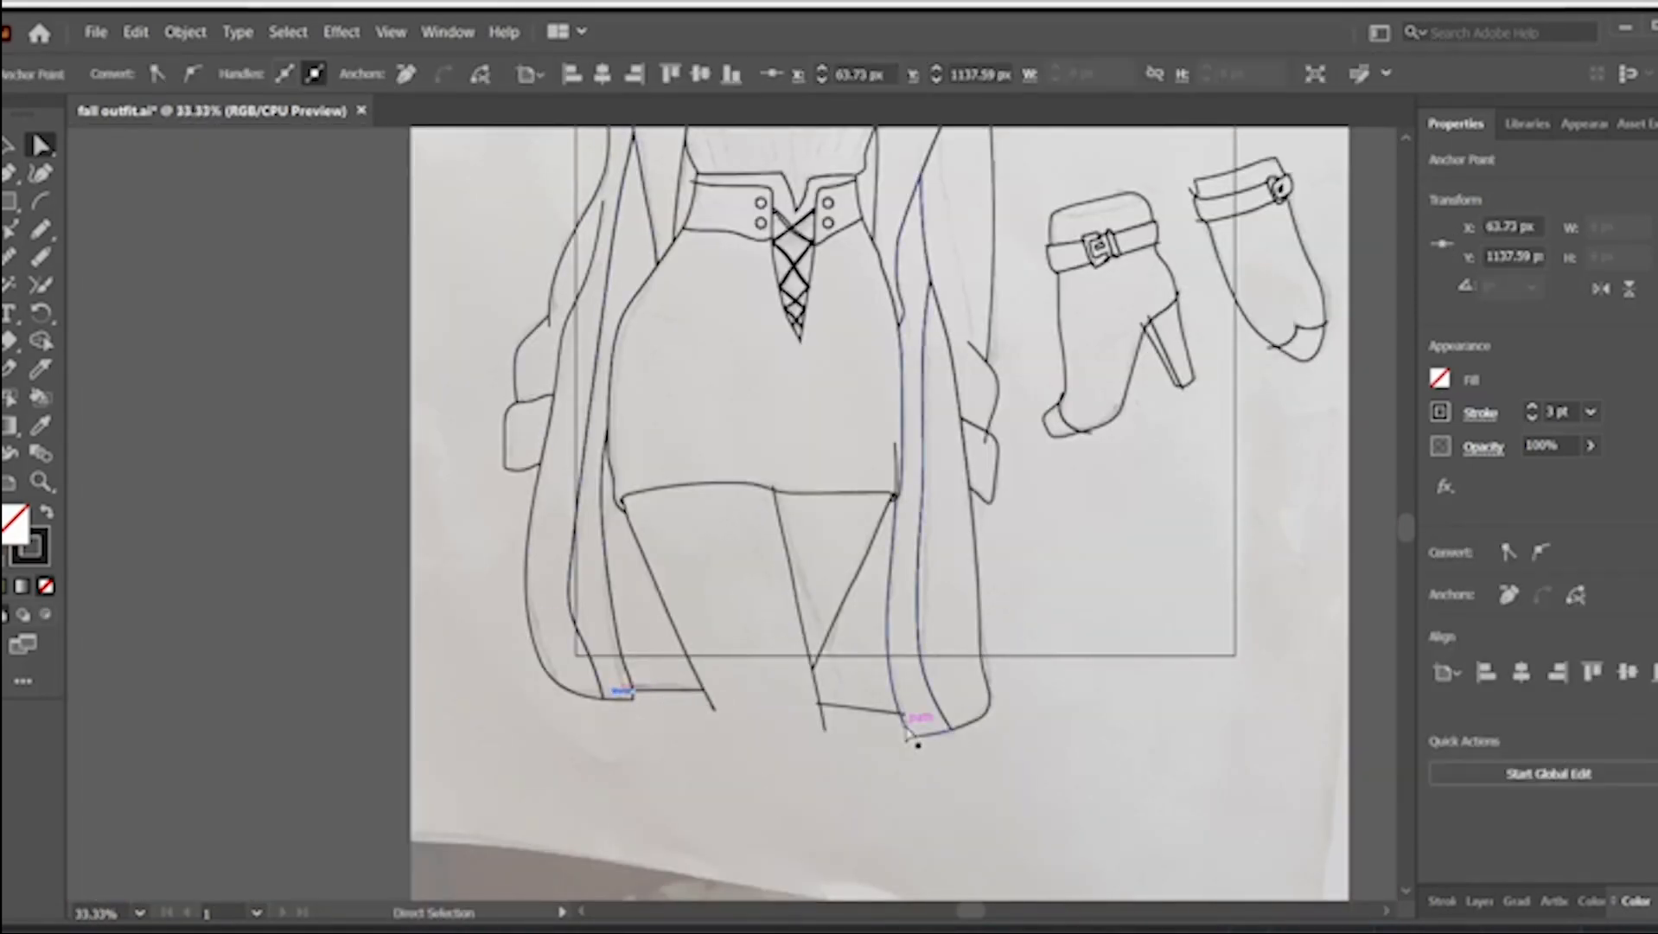
{"action": "left_click", "coordinate": [1056, 840]}
{"action": "left_click", "coordinate": [817, 704]}
{"action": "key", "text": "ctrl+plus"}
{"action": "key", "text": "ctrl+plus"}
{"action": "key", "text": "ctrl+plus"}
{"action": "key", "text": "ctrl+plus"}
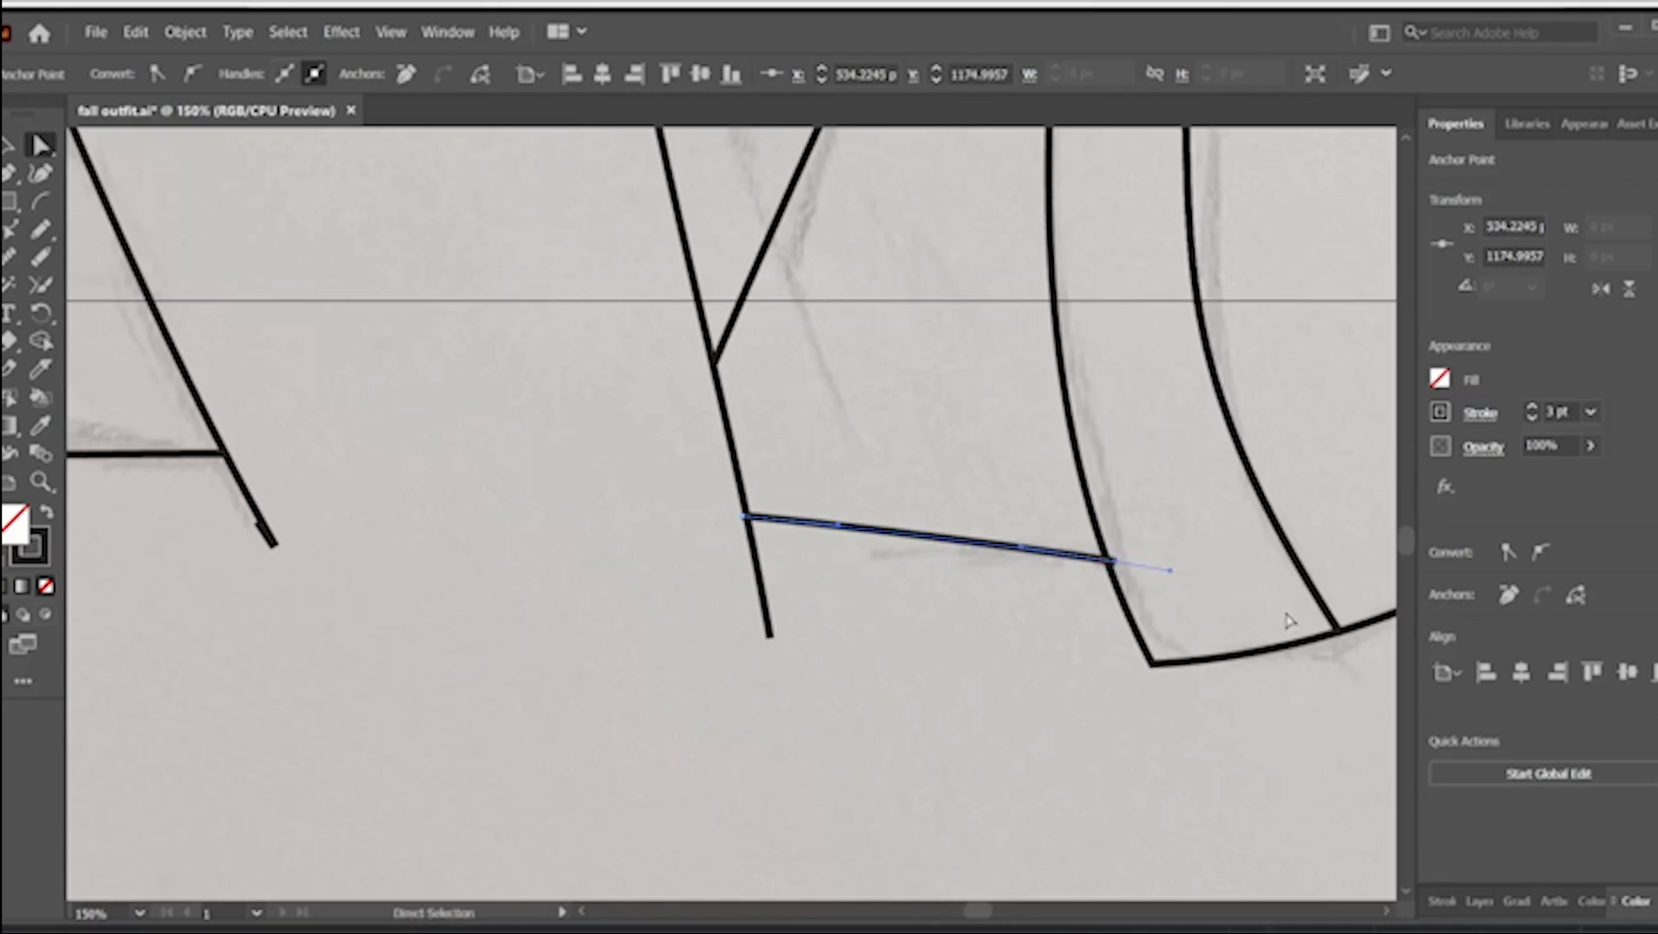
- Delete the vertical line stub sticking up beside the skirt's lower corner
{"action": "key", "text": "ctrl+minus"}
{"action": "key", "text": "ctrl+minus"}
{"action": "key", "text": "ctrl+minus"}
{"action": "key", "text": "ctrl+minus"}
{"action": "scroll", "coordinate": [761, 403], "scroll_direction": "up", "scroll_amount": 3}
{"action": "left_click", "coordinate": [728, 337]}
{"action": "left_click", "coordinate": [760, 403]}
{"action": "scroll", "coordinate": [778, 399], "scroll_direction": "up", "scroll_amount": 4}
- Select the stray line ends at both boots' toes, heel and straps together and delete them
{"action": "left_click", "coordinate": [919, 388]}
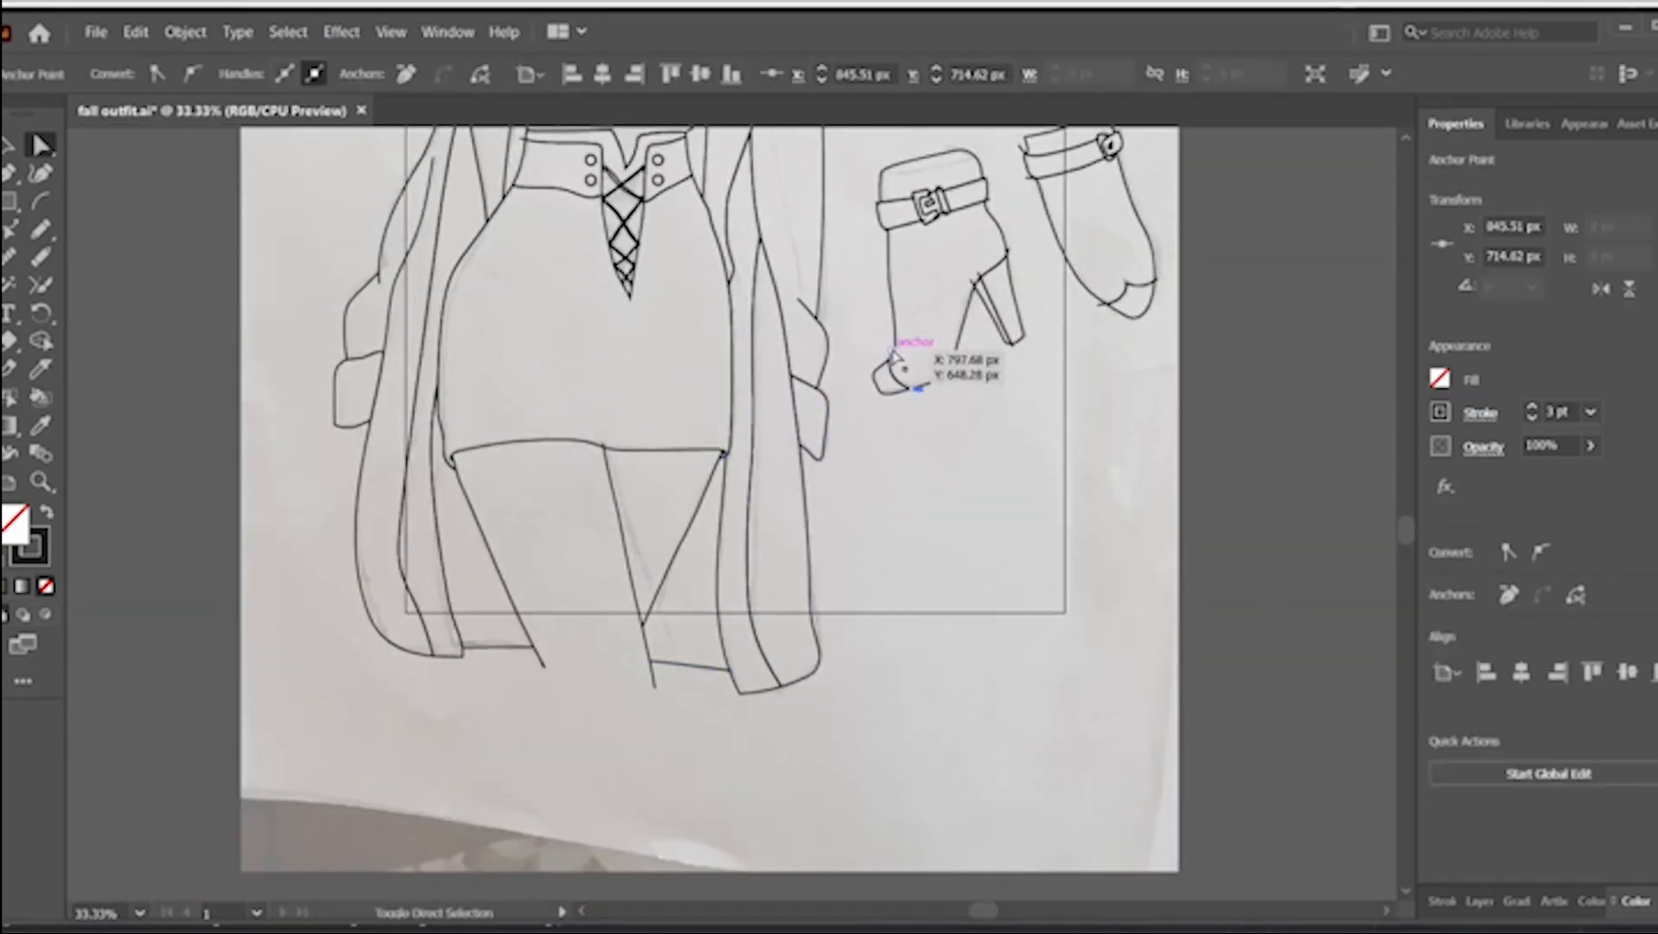
{"action": "left_click", "coordinate": [891, 351], "text": "shift"}
{"action": "left_click", "coordinate": [974, 281], "text": "shift"}
{"action": "left_click", "coordinate": [979, 275], "text": "shift"}
{"action": "left_click", "coordinate": [1013, 344], "text": "shift"}
{"action": "left_click", "coordinate": [1101, 305], "text": "shift"}
{"action": "left_click", "coordinate": [1156, 280], "text": "shift"}
{"action": "scroll", "coordinate": [992, 270], "scroll_direction": "up", "scroll_amount": 2}
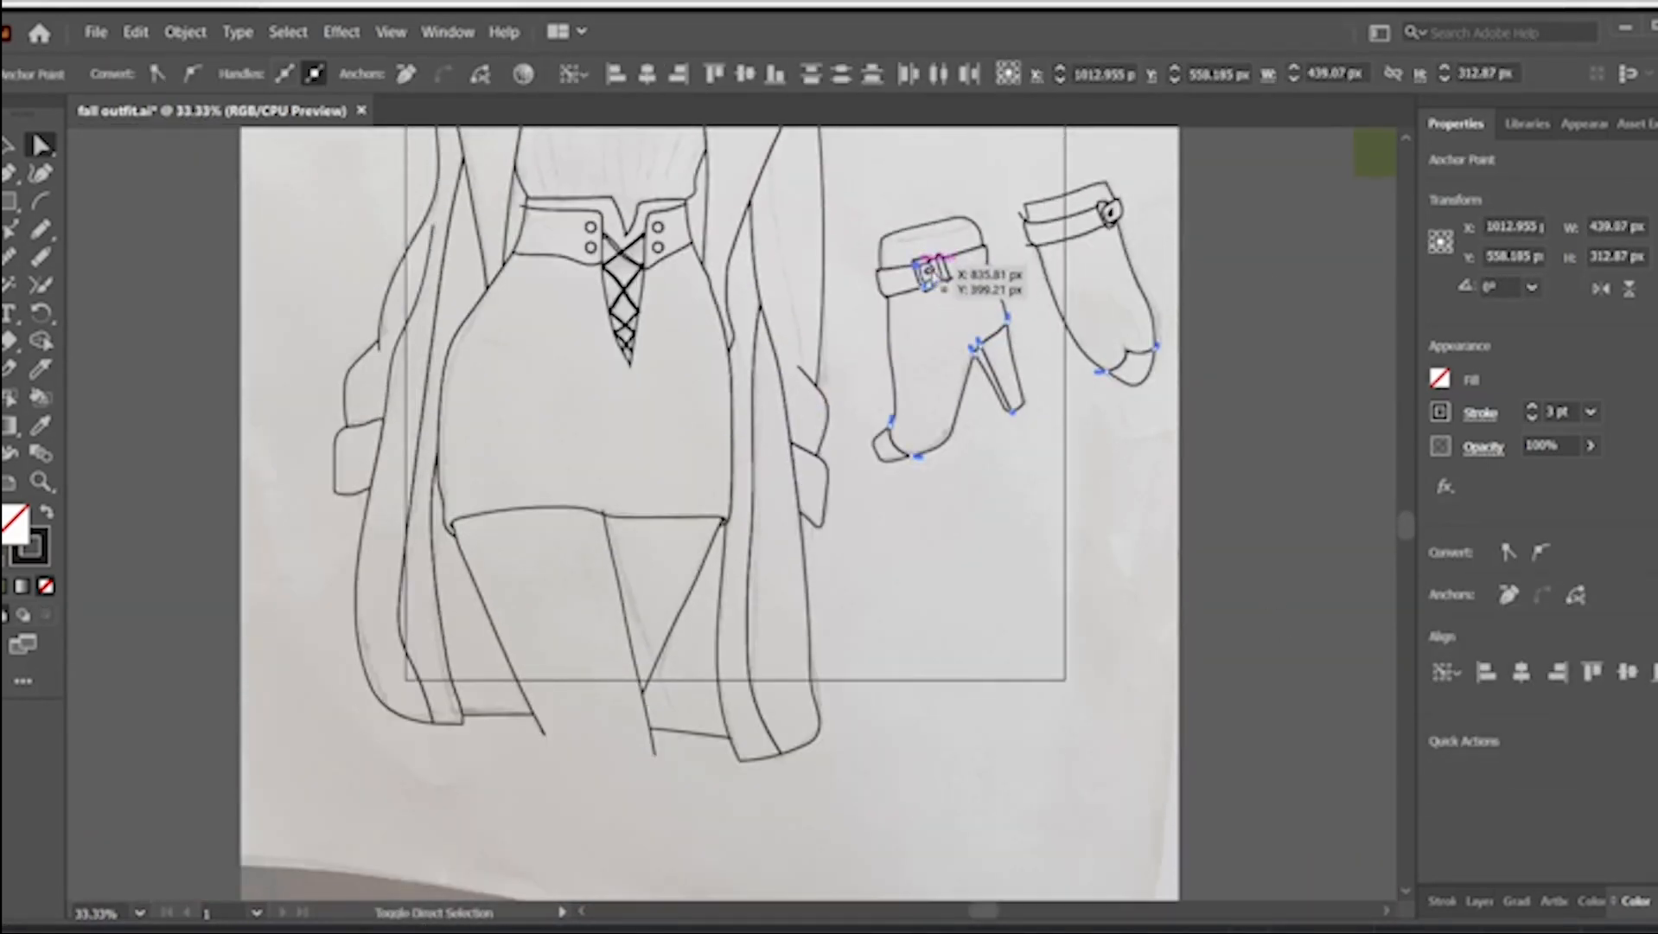
{"action": "left_click", "coordinate": [1159, 376]}
{"action": "left_click", "coordinate": [908, 269]}
{"action": "left_click", "coordinate": [1011, 252]}
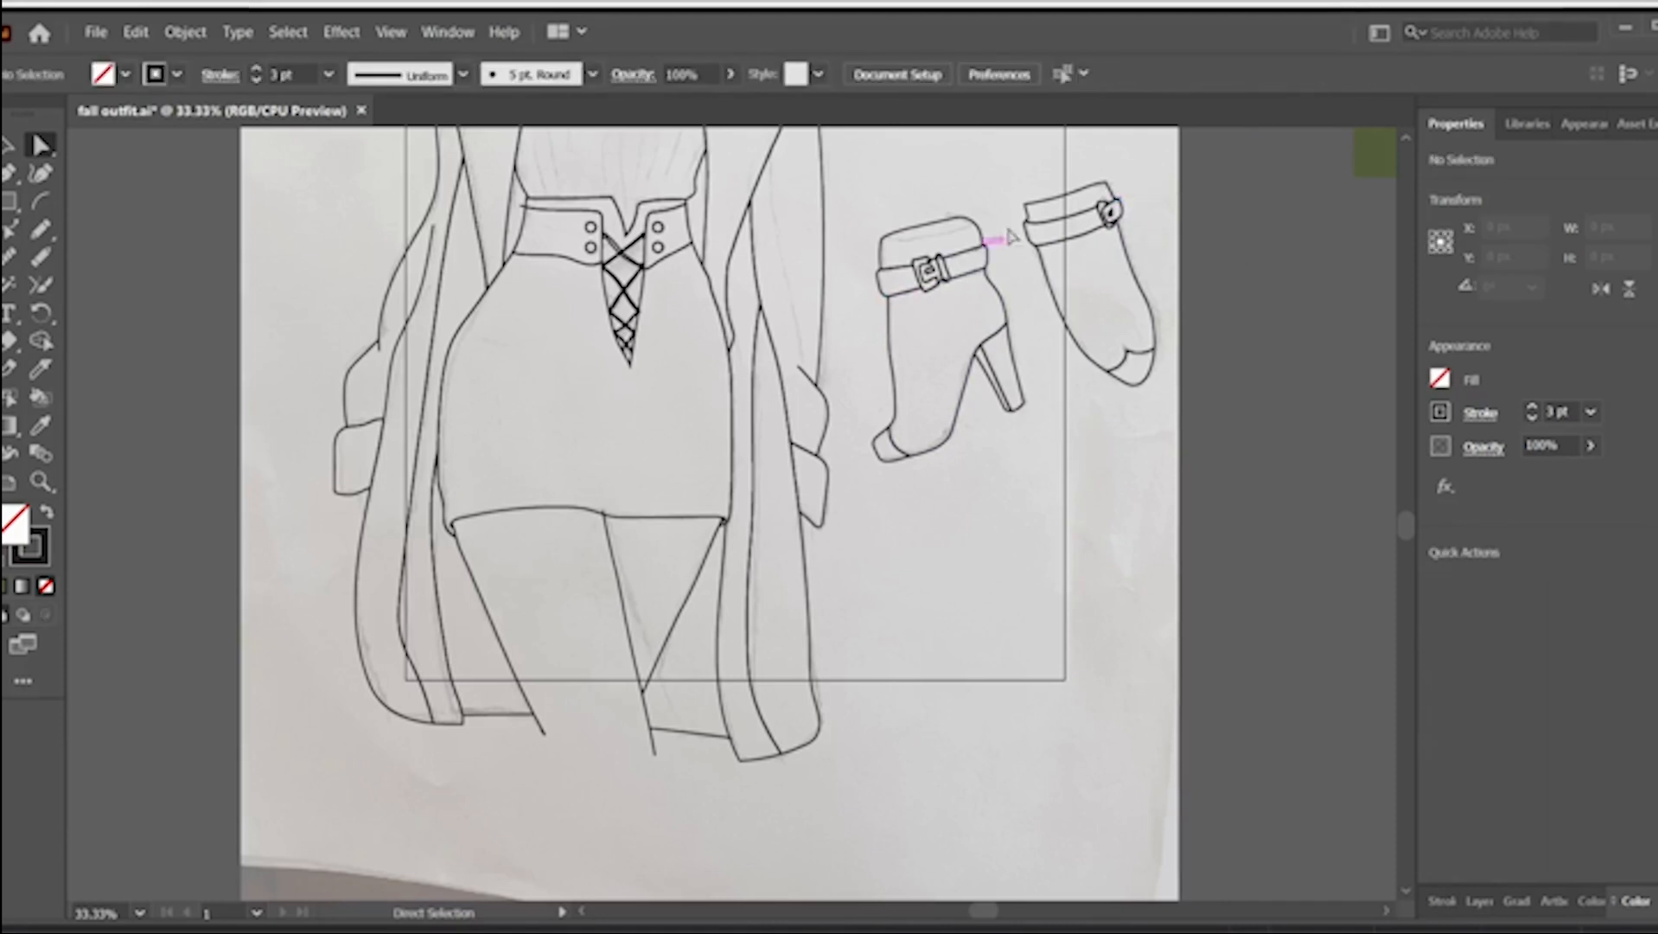
{"action": "left_click", "coordinate": [1030, 228]}
- Delete the stray line ends around both boot buckles and pull the second boot's upper cuff corner inward
{"action": "key", "text": "ctrl+plus"}
{"action": "key", "text": "ctrl+plus"}
{"action": "key", "text": "ctrl+plus"}
{"action": "left_click", "coordinate": [1021, 506]}
{"action": "left_click", "coordinate": [966, 517]}
{"action": "left_click", "coordinate": [951, 456], "text": "shift"}
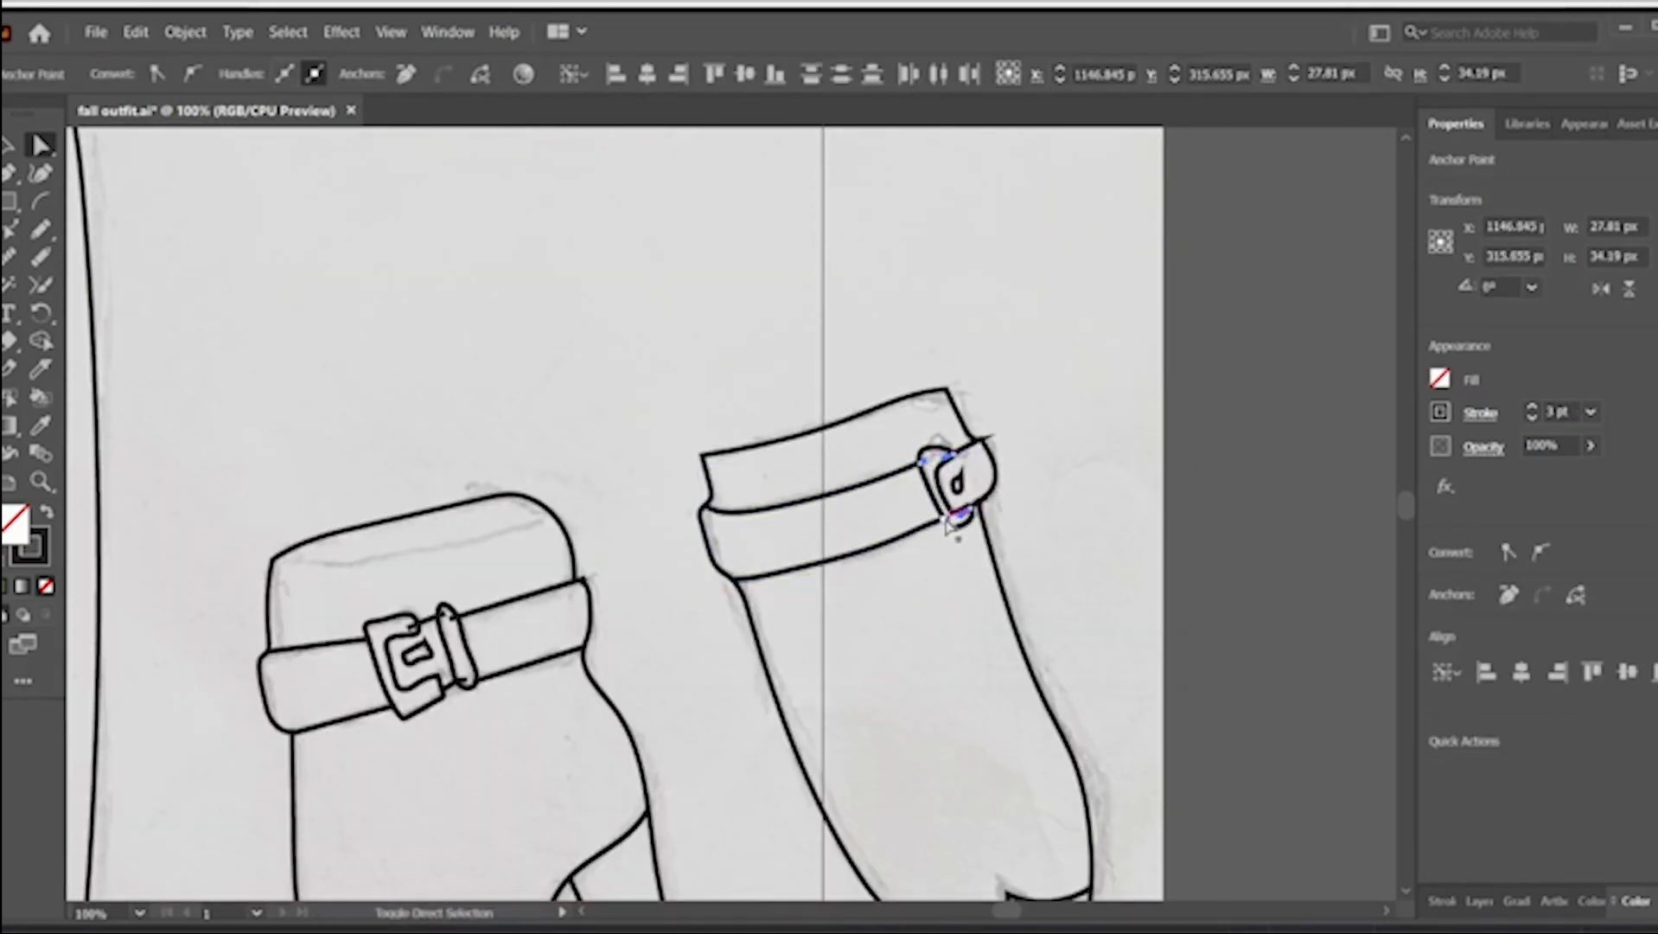
{"action": "left_click", "coordinate": [1081, 537]}
{"action": "scroll", "coordinate": [864, 606], "scroll_direction": "left", "scroll_amount": 3}
{"action": "left_click", "coordinate": [671, 683]}
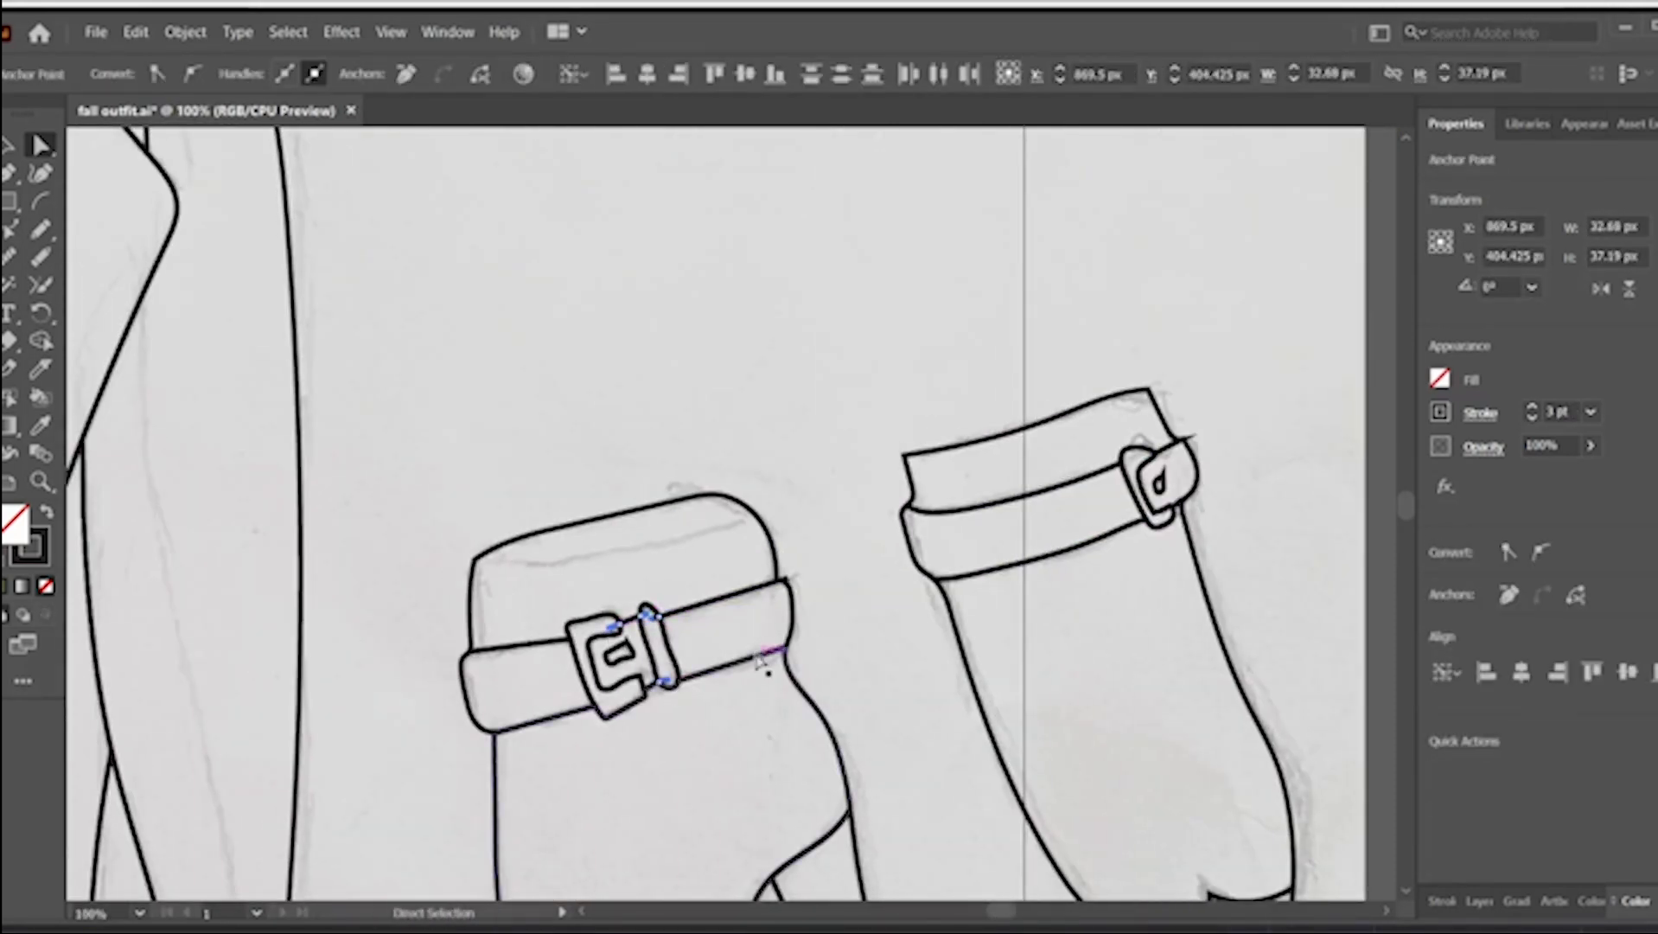
{"action": "left_click", "coordinate": [735, 673]}
{"action": "left_click", "coordinate": [1157, 391]}
{"action": "left_click", "coordinate": [1232, 396]}
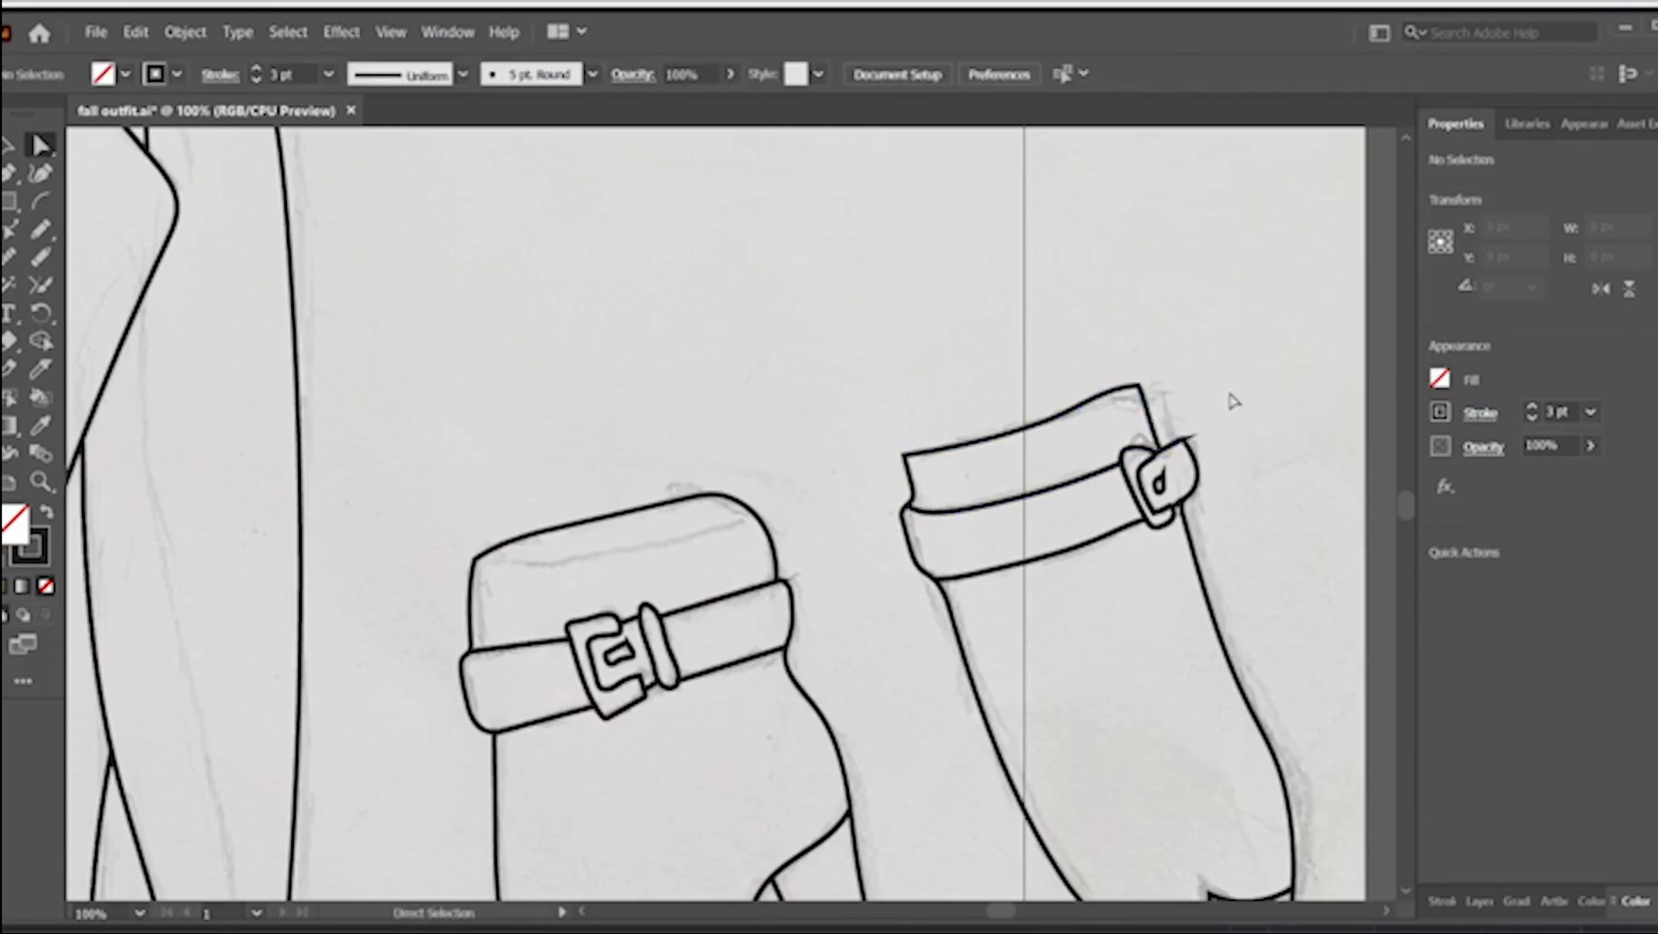
- Select all the stray stubs along the turtleneck's scalloped inner edge and delete them
{"action": "key", "text": "ctrl+minus"}
{"action": "key", "text": "ctrl+minus"}
{"action": "key", "text": "ctrl+minus"}
{"action": "scroll", "coordinate": [605, 519], "scroll_direction": "down", "scroll_amount": 3}
{"action": "left_click", "coordinate": [826, 590]}
{"action": "left_click", "coordinate": [836, 619]}
{"action": "scroll", "coordinate": [837, 618], "scroll_direction": "up", "scroll_amount": 2}
{"action": "left_click", "coordinate": [557, 183]}
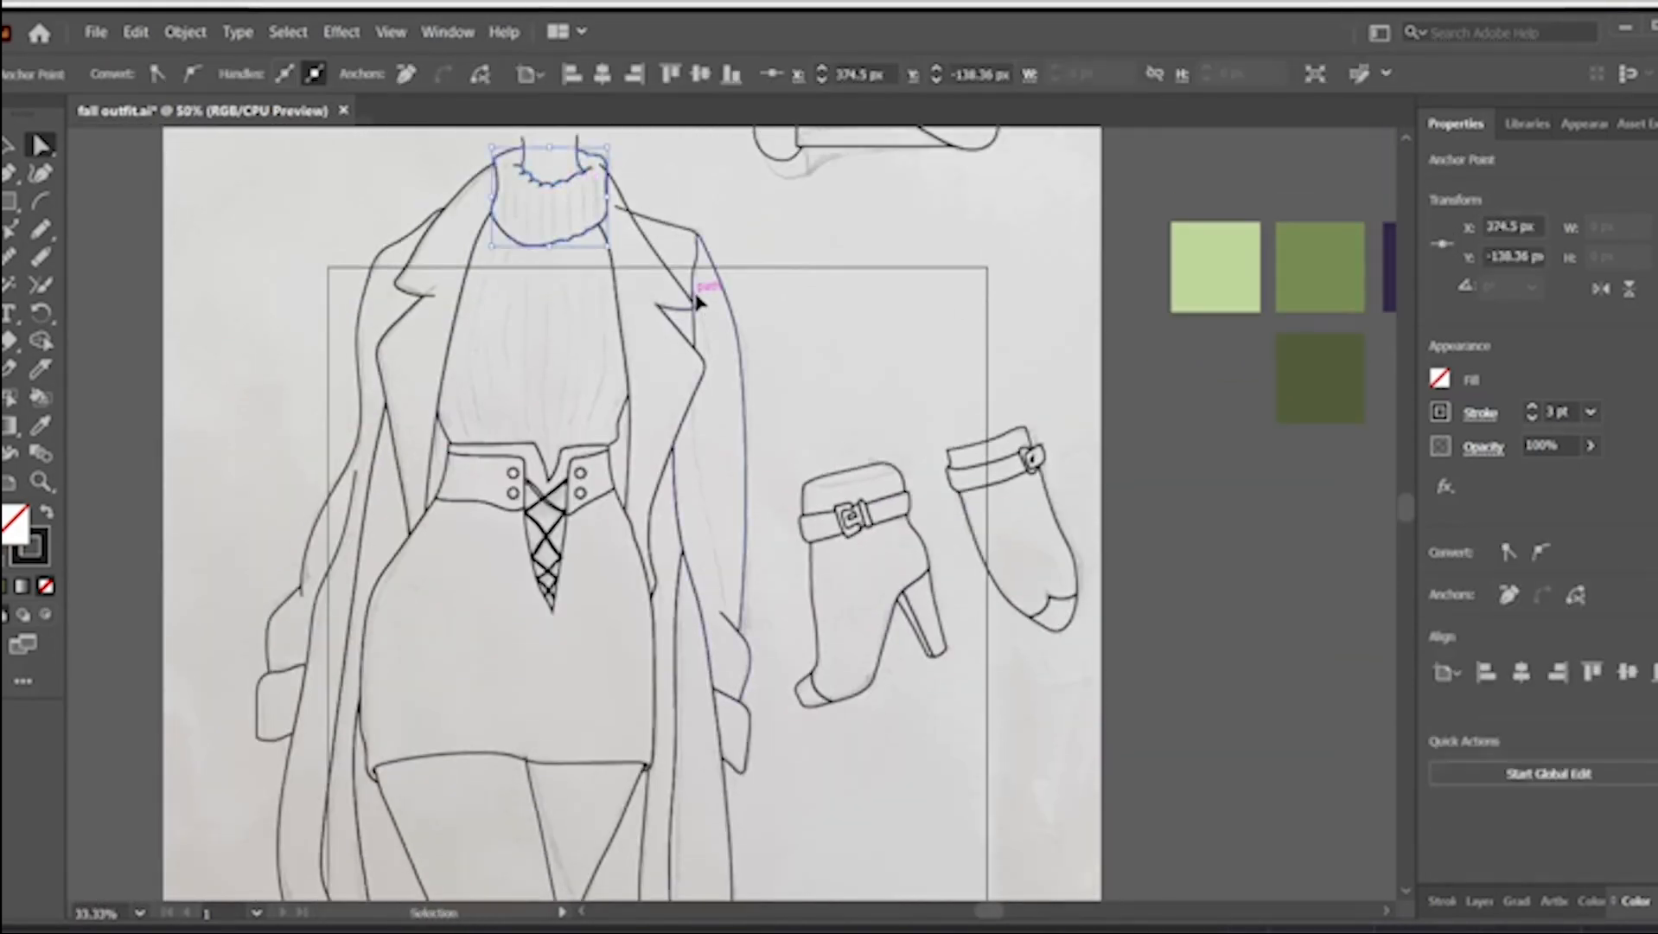
{"action": "key", "text": "ctrl+plus"}
{"action": "key", "text": "ctrl+plus"}
{"action": "key", "text": "ctrl+plus"}
{"action": "key", "text": "ctrl+plus"}
{"action": "key", "text": "ctrl+plus"}
{"action": "key", "text": "ctrl+plus"}
{"action": "left_click", "coordinate": [1033, 385]}
{"action": "left_click", "coordinate": [830, 510], "text": "shift"}
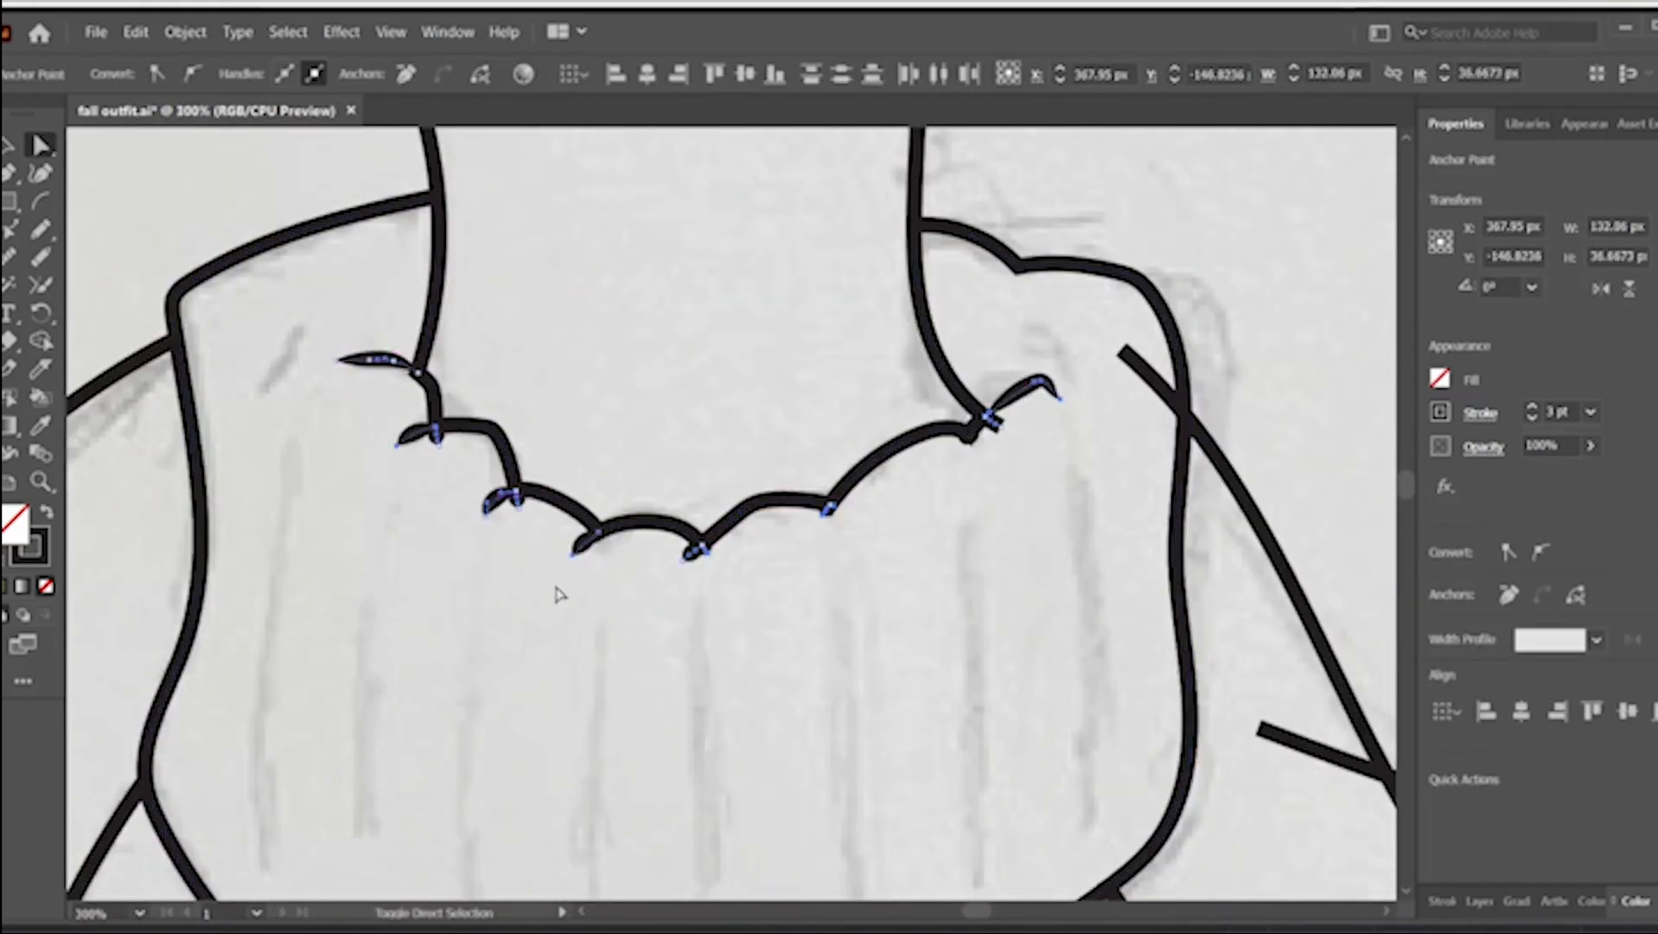
{"action": "key", "text": "Delete"}
- Draw a short 1 pt fold arc at the end of the turtleneck's scalloped edge and apply a tapered width profile
{"action": "left_click", "coordinate": [40, 201]}
{"action": "left_click_drag", "start_coordinate": [984, 415], "coordinate": [1039, 388]}
{"action": "left_click", "coordinate": [1480, 413]}
{"action": "left_click_drag", "start_coordinate": [1036, 388], "coordinate": [731, 412]}
{"action": "left_click", "coordinate": [1429, 776]}
{"action": "left_click", "coordinate": [1345, 533]}
{"action": "left_click", "coordinate": [39, 147]}
{"action": "key", "text": "Delete"}
{"action": "left_click", "coordinate": [1033, 388]}
{"action": "left_click", "coordinate": [1480, 413]}
{"action": "left_click", "coordinate": [1429, 777]}
{"action": "left_click", "coordinate": [1345, 533]}
{"action": "left_click", "coordinate": [1530, 426]}
- Undo the last change, duplicate the tapered fold arc and position copies along the turtleneck collar
{"action": "key", "text": "ctrl+z"}
{"action": "left_click", "coordinate": [792, 413]}
{"action": "left_click", "coordinate": [1005, 395]}
{"action": "left_click", "coordinate": [1006, 396], "text": "shift"}
{"action": "left_click_drag", "start_coordinate": [1004, 395], "coordinate": [1076, 531], "text": "alt"}
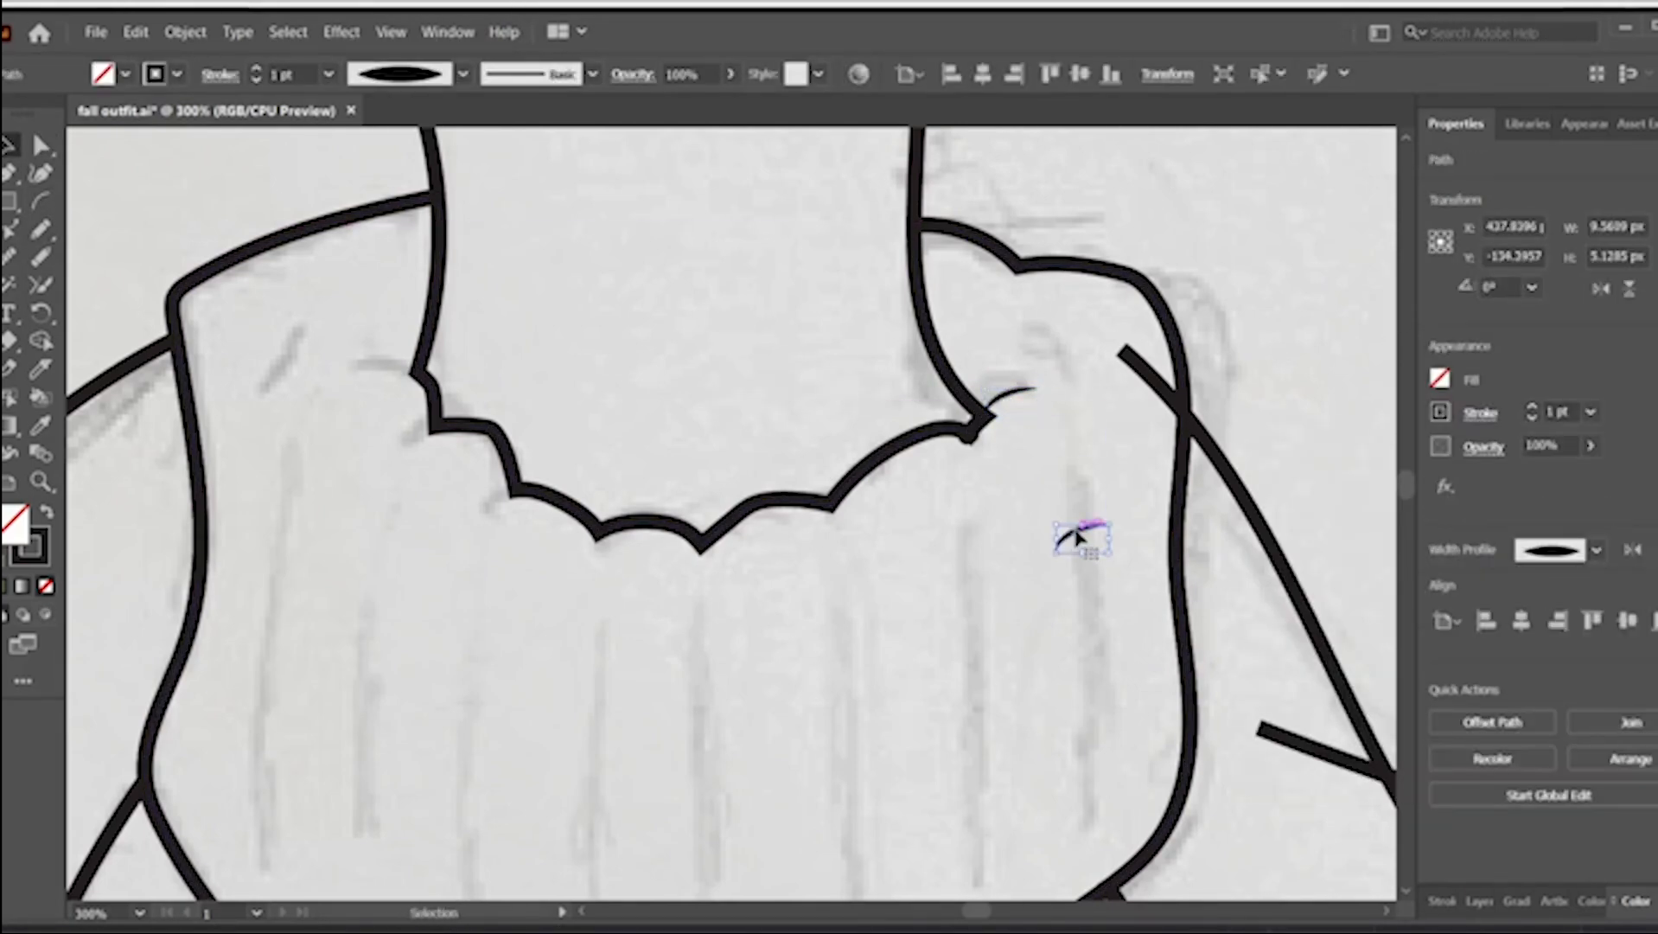
{"action": "left_click_drag", "start_coordinate": [368, 374], "coordinate": [389, 377]}
{"action": "key", "text": "a"}
{"action": "left_click", "coordinate": [629, 459]}
- Delete the lapel stub overlapping the turtleneck and the shoulder line's stub inside the lapel
{"action": "key", "text": "ctrl+minus"}
{"action": "key", "text": "ctrl+minus"}
{"action": "key", "text": "ctrl+minus"}
{"action": "key", "text": "ctrl+minus"}
{"action": "key", "text": "ctrl+minus"}
{"action": "scroll", "coordinate": [629, 459], "scroll_direction": "down", "scroll_amount": 4}
{"action": "left_click", "coordinate": [801, 240]}
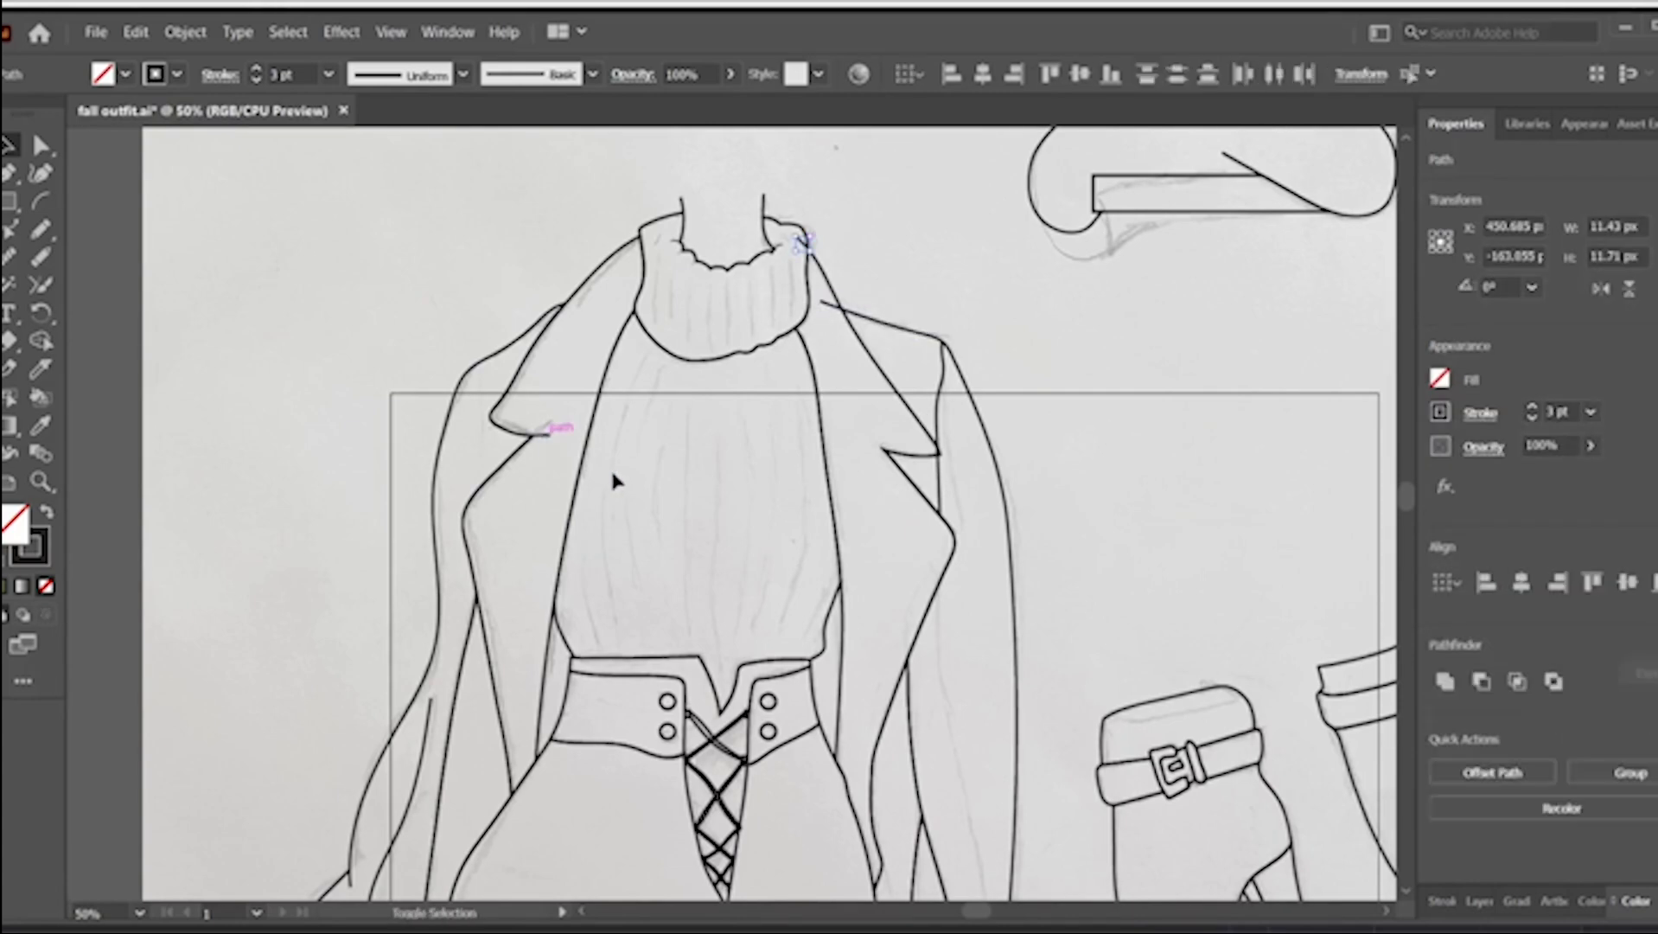
{"action": "key", "text": "Delete"}
{"action": "key", "text": "a"}
{"action": "left_click", "coordinate": [821, 301]}
{"action": "key", "text": "Delete"}
- Select the darkest green palette swatch and copy its hex colour code from the Color Picker
{"action": "scroll", "coordinate": [914, 433], "scroll_direction": "down", "scroll_amount": 10}
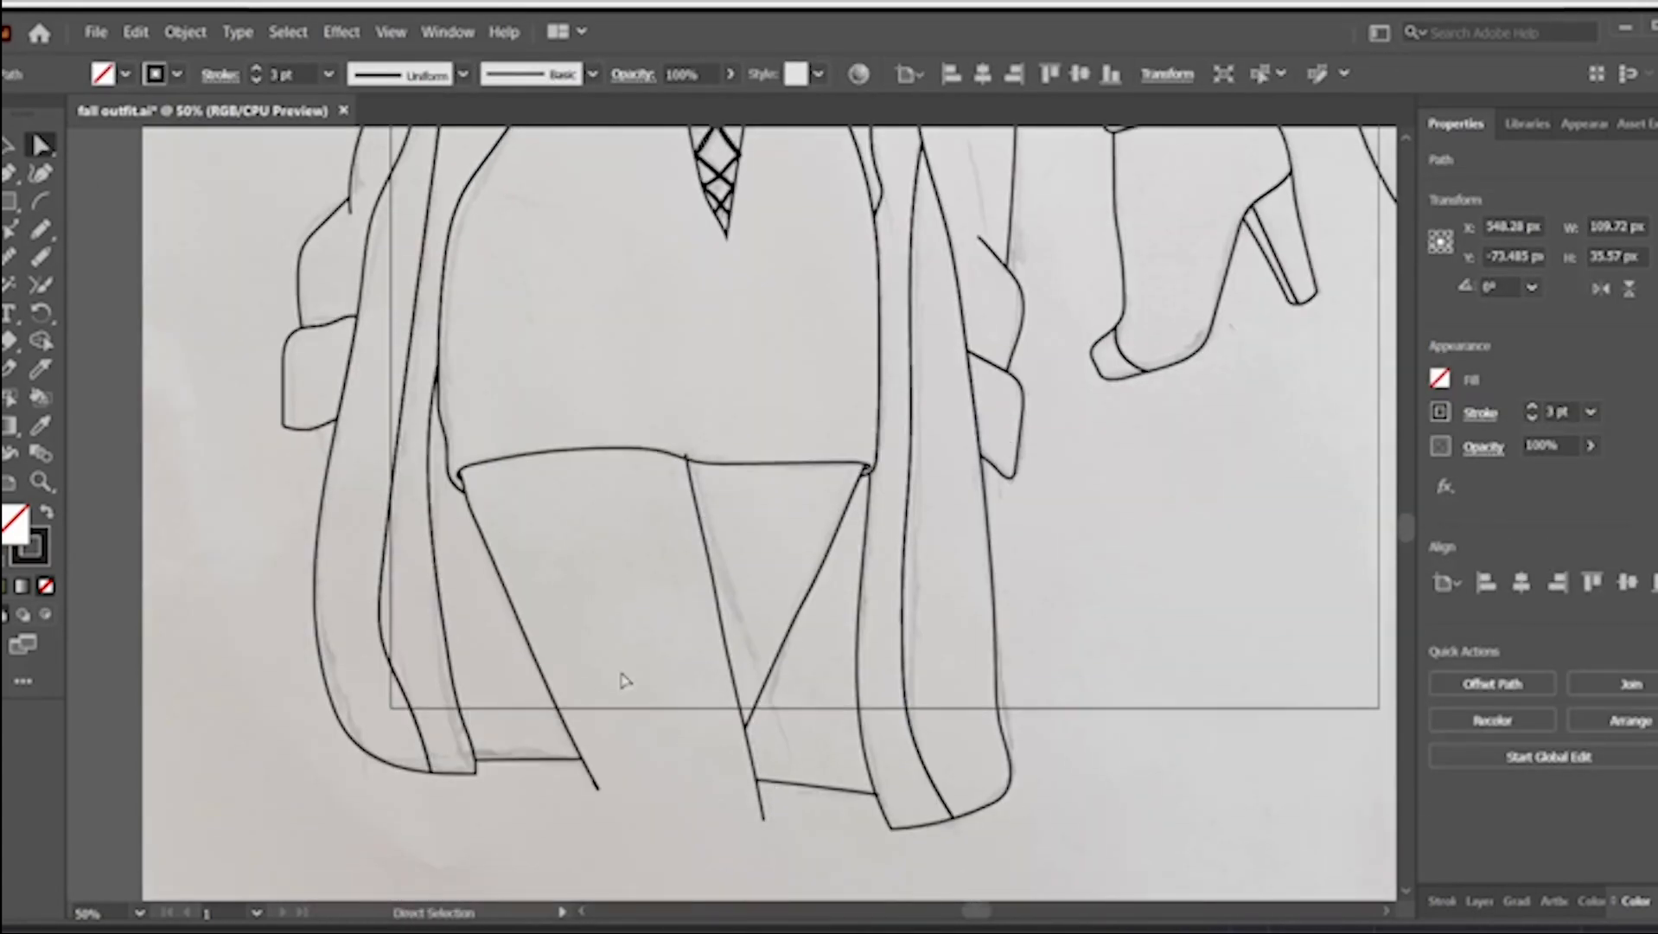
{"action": "key", "text": "ctrl+minus"}
{"action": "key", "text": "ctrl+minus"}
{"action": "key", "text": "ctrl+minus"}
{"action": "scroll", "coordinate": [921, 396], "scroll_direction": "down", "scroll_amount": 4}
{"action": "left_click", "coordinate": [1021, 378]}
{"action": "left_click", "coordinate": [1076, 357]}
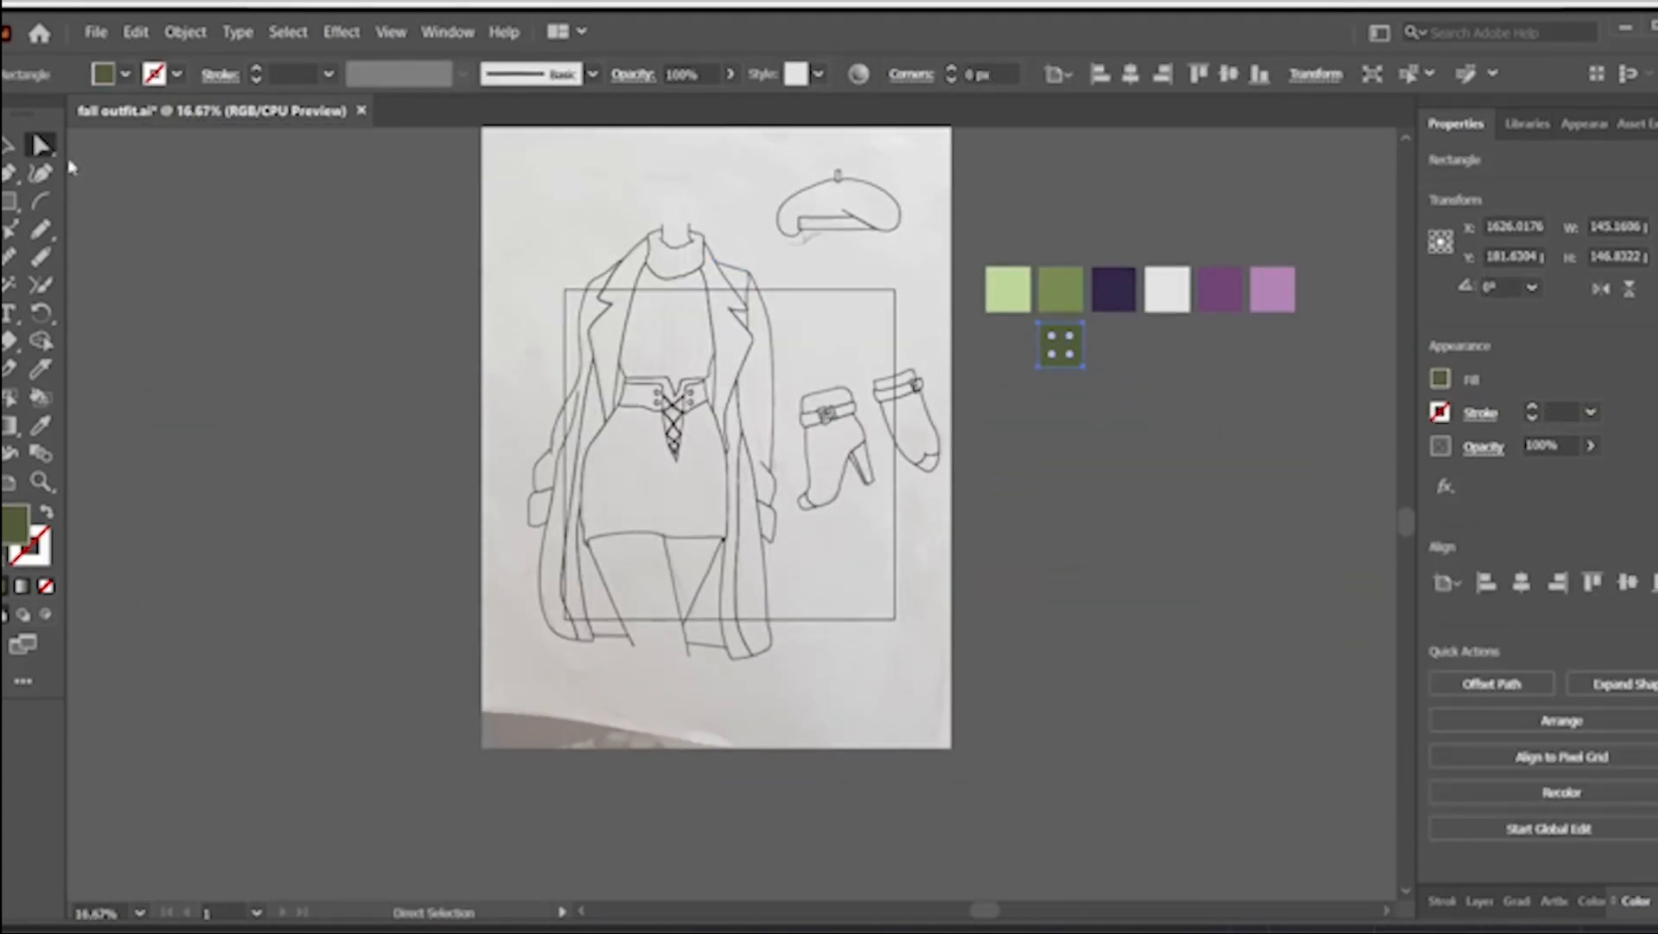
{"action": "double_click", "coordinate": [15, 524]}
{"action": "right_click", "coordinate": [1389, 501]}
{"action": "left_click", "coordinate": [1465, 581]}
{"action": "left_click", "coordinate": [1546, 224]}
{"action": "left_click_drag", "start_coordinate": [949, 750], "coordinate": [957, 768]}
{"action": "key", "text": "ctrl+plus"}
{"action": "key", "text": "ctrl+plus"}
{"action": "key", "text": "ctrl+plus"}
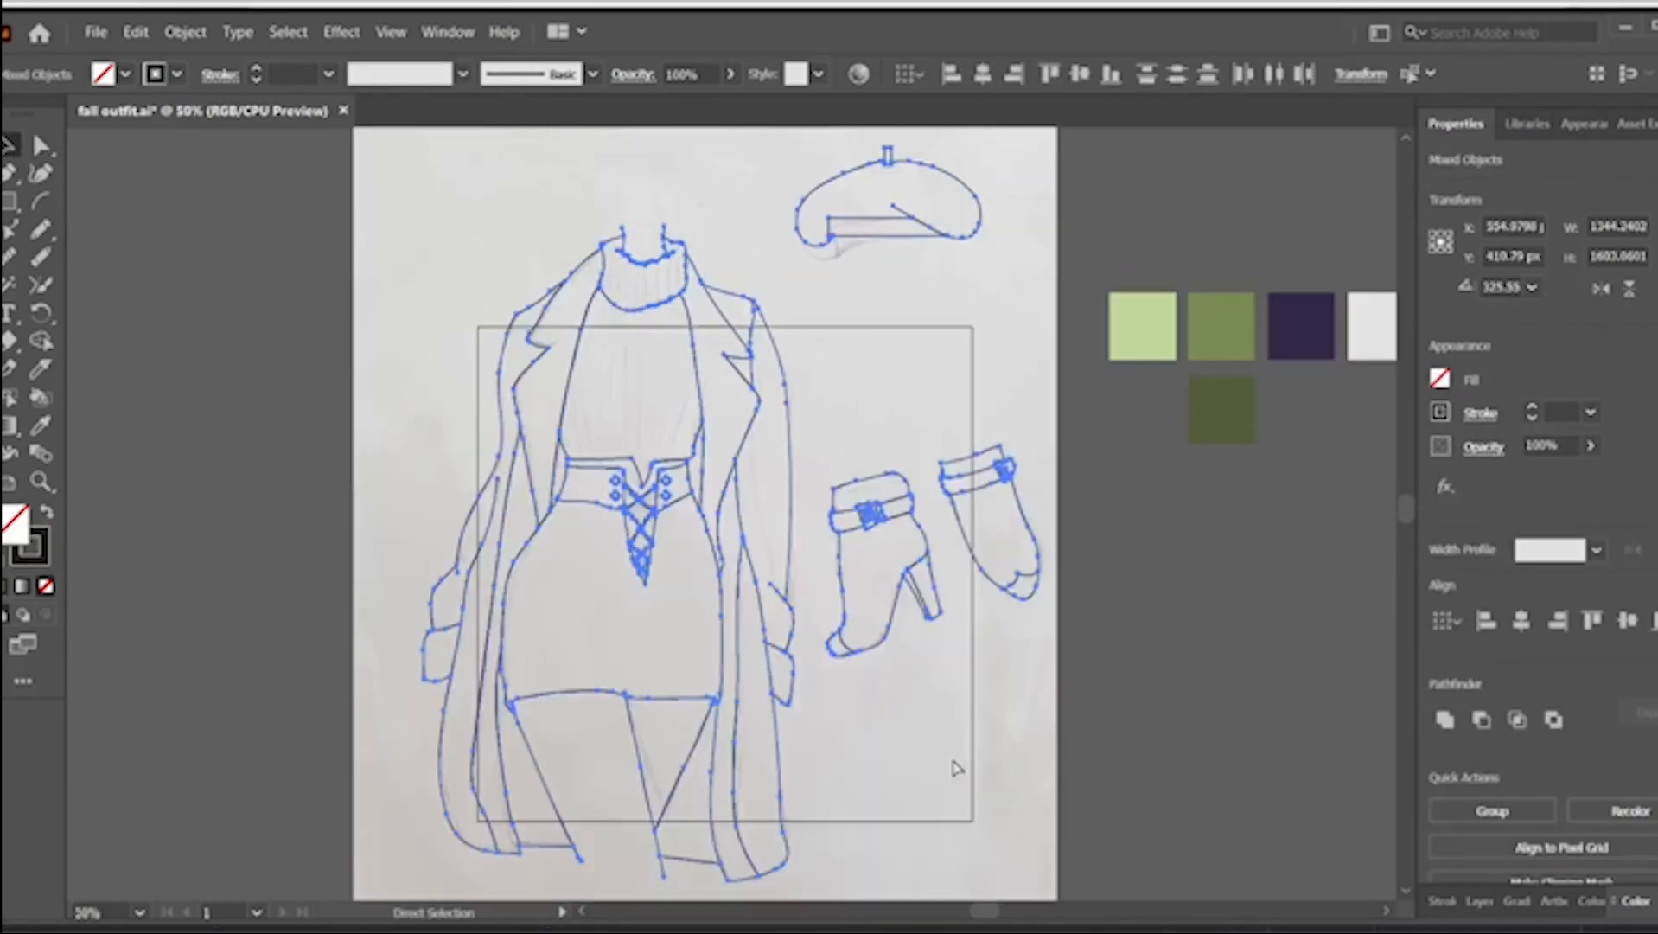
{"action": "left_click", "coordinate": [993, 332]}
{"action": "key", "text": "ctrl+minus"}
{"action": "key", "text": "ctrl+minus"}
{"action": "key", "text": "ctrl+minus"}
{"action": "key", "text": "ctrl+minus"}
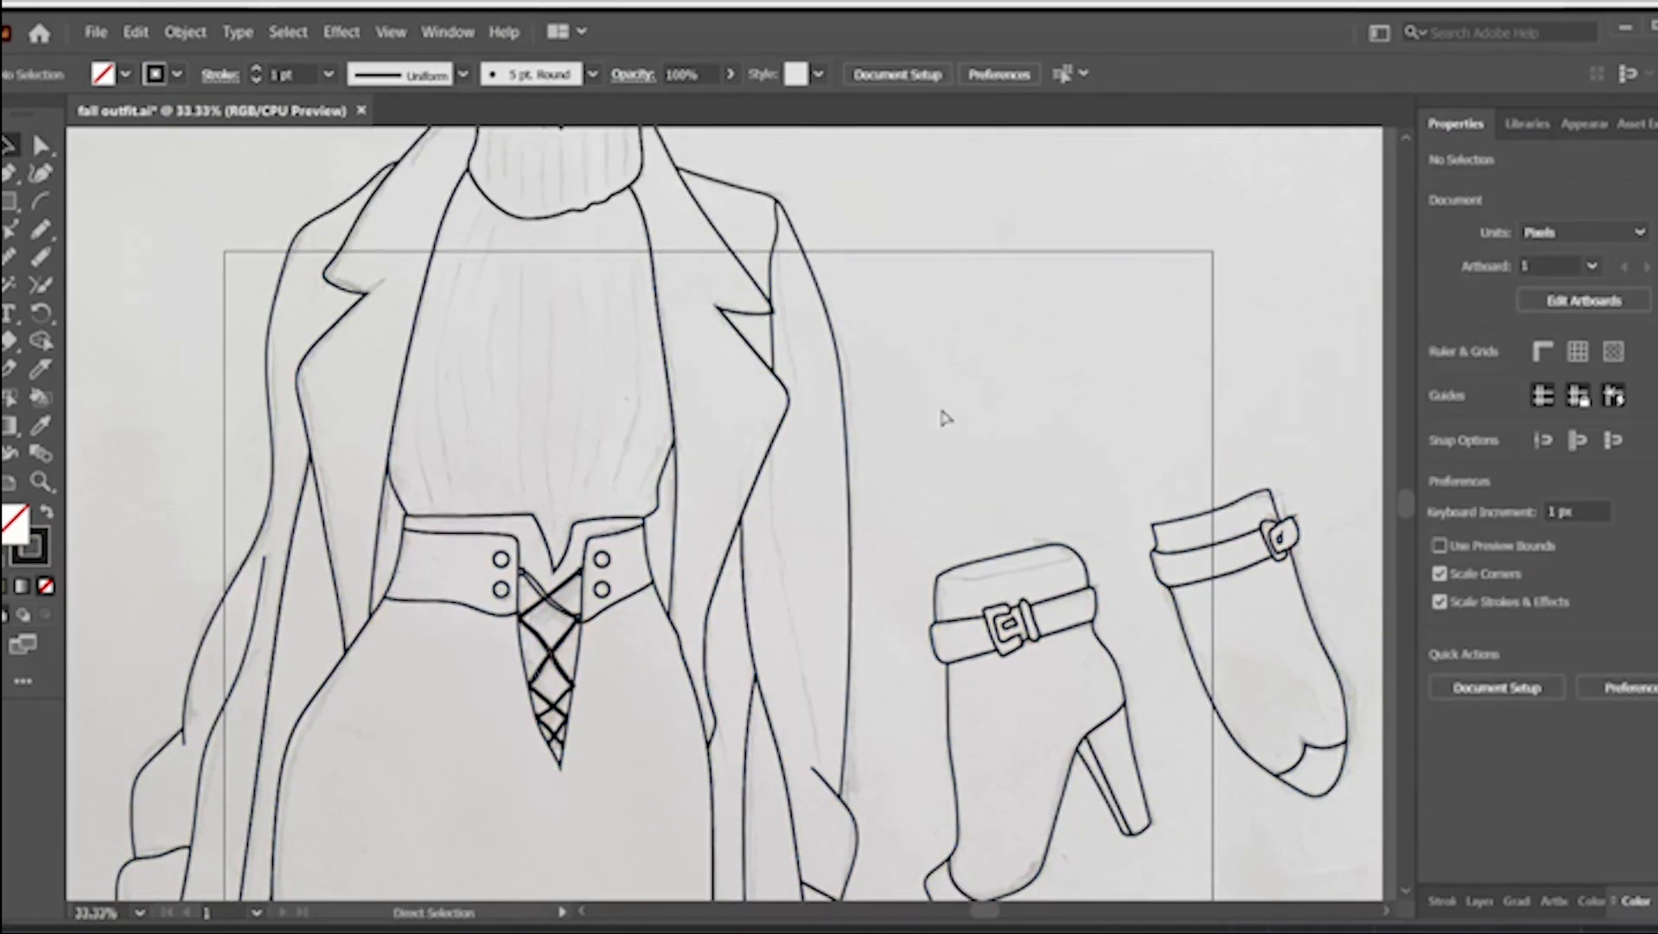
- Select all the line art and use Shape Builder to fill both boots' bodies and cuffs with dark green #545e3b
{"action": "left_click", "coordinate": [733, 705]}
{"action": "key", "text": "ctrl+plus"}
{"action": "key", "text": "ctrl+plus"}
{"action": "key", "text": "ctrl+plus"}
{"action": "key", "text": "ctrl+plus"}
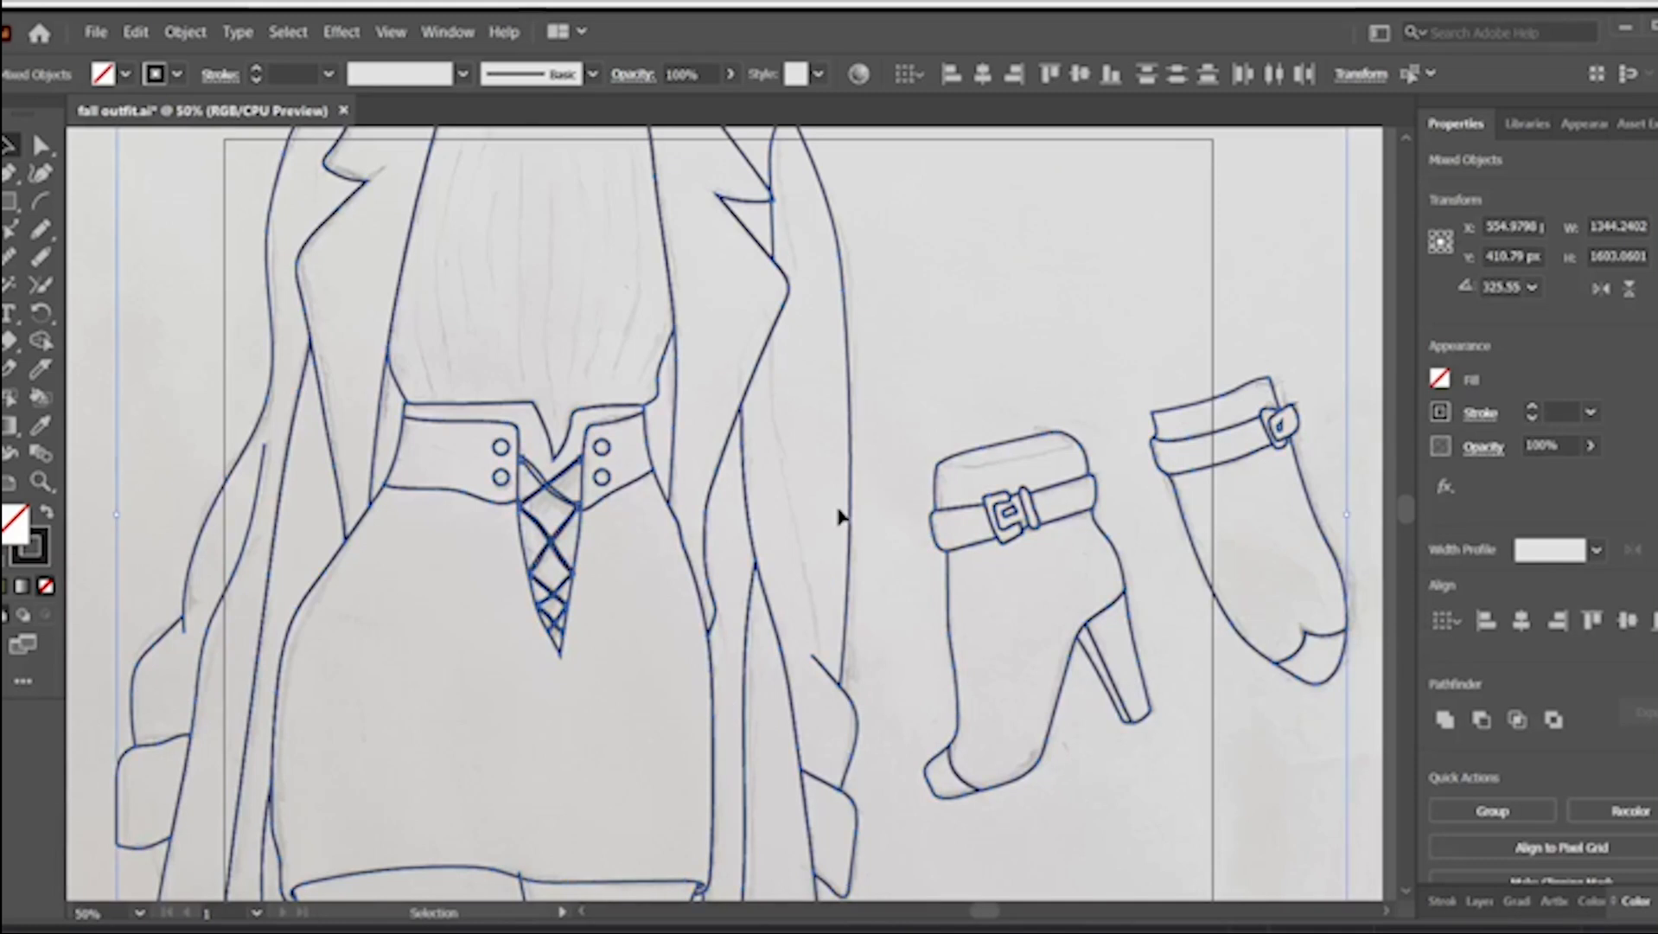
{"action": "scroll", "coordinate": [842, 518], "scroll_direction": "down", "scroll_amount": 1}
{"action": "scroll", "coordinate": [842, 518], "scroll_direction": "right", "scroll_amount": 3}
{"action": "left_click", "coordinate": [41, 342]}
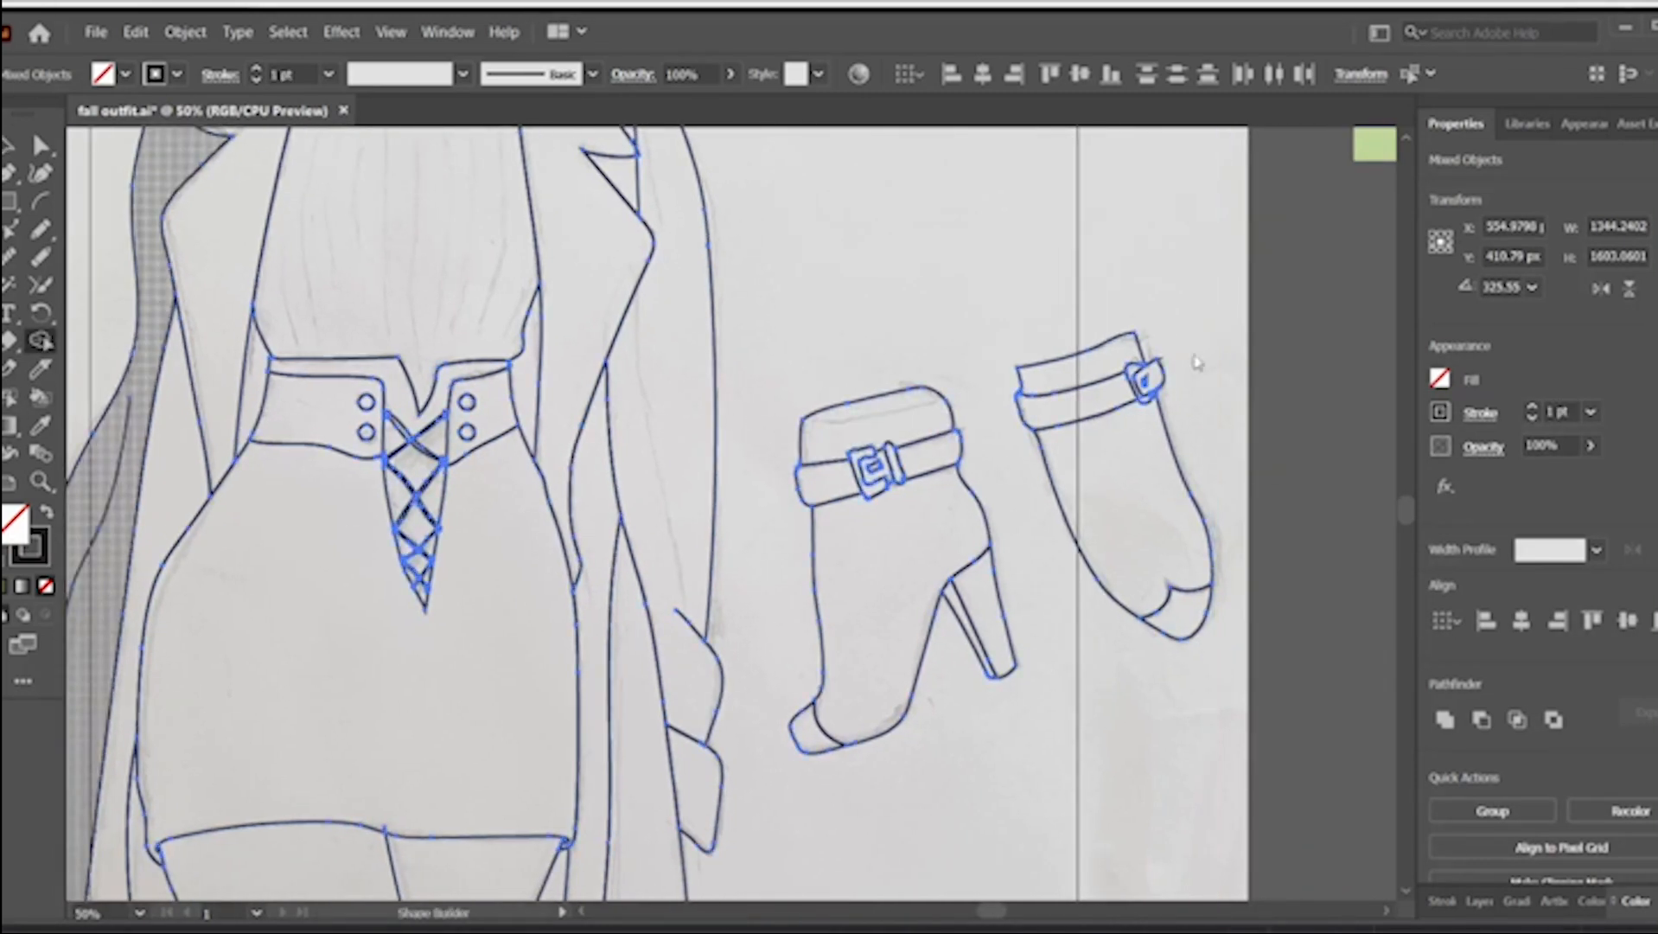
{"action": "double_click", "coordinate": [14, 524]}
{"action": "right_click", "coordinate": [1392, 504]}
{"action": "left_click", "coordinate": [1453, 603]}
{"action": "left_click", "coordinate": [1524, 224]}
{"action": "left_click", "coordinate": [891, 440]}
{"action": "left_click", "coordinate": [923, 558]}
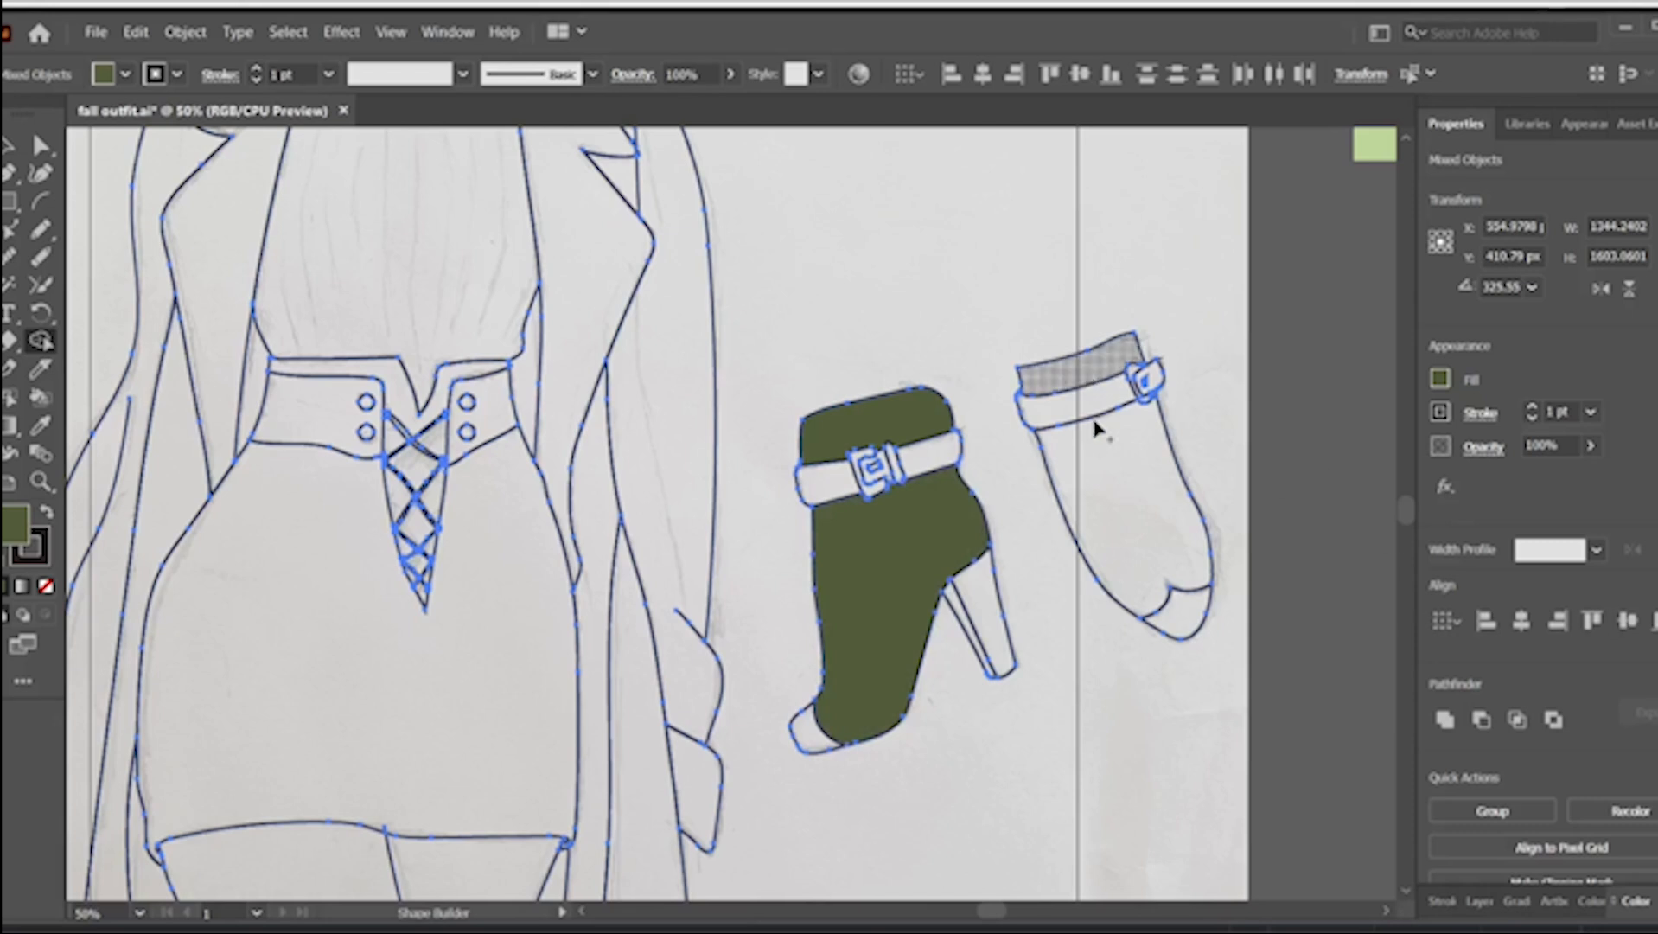
{"action": "left_click", "coordinate": [1164, 583]}
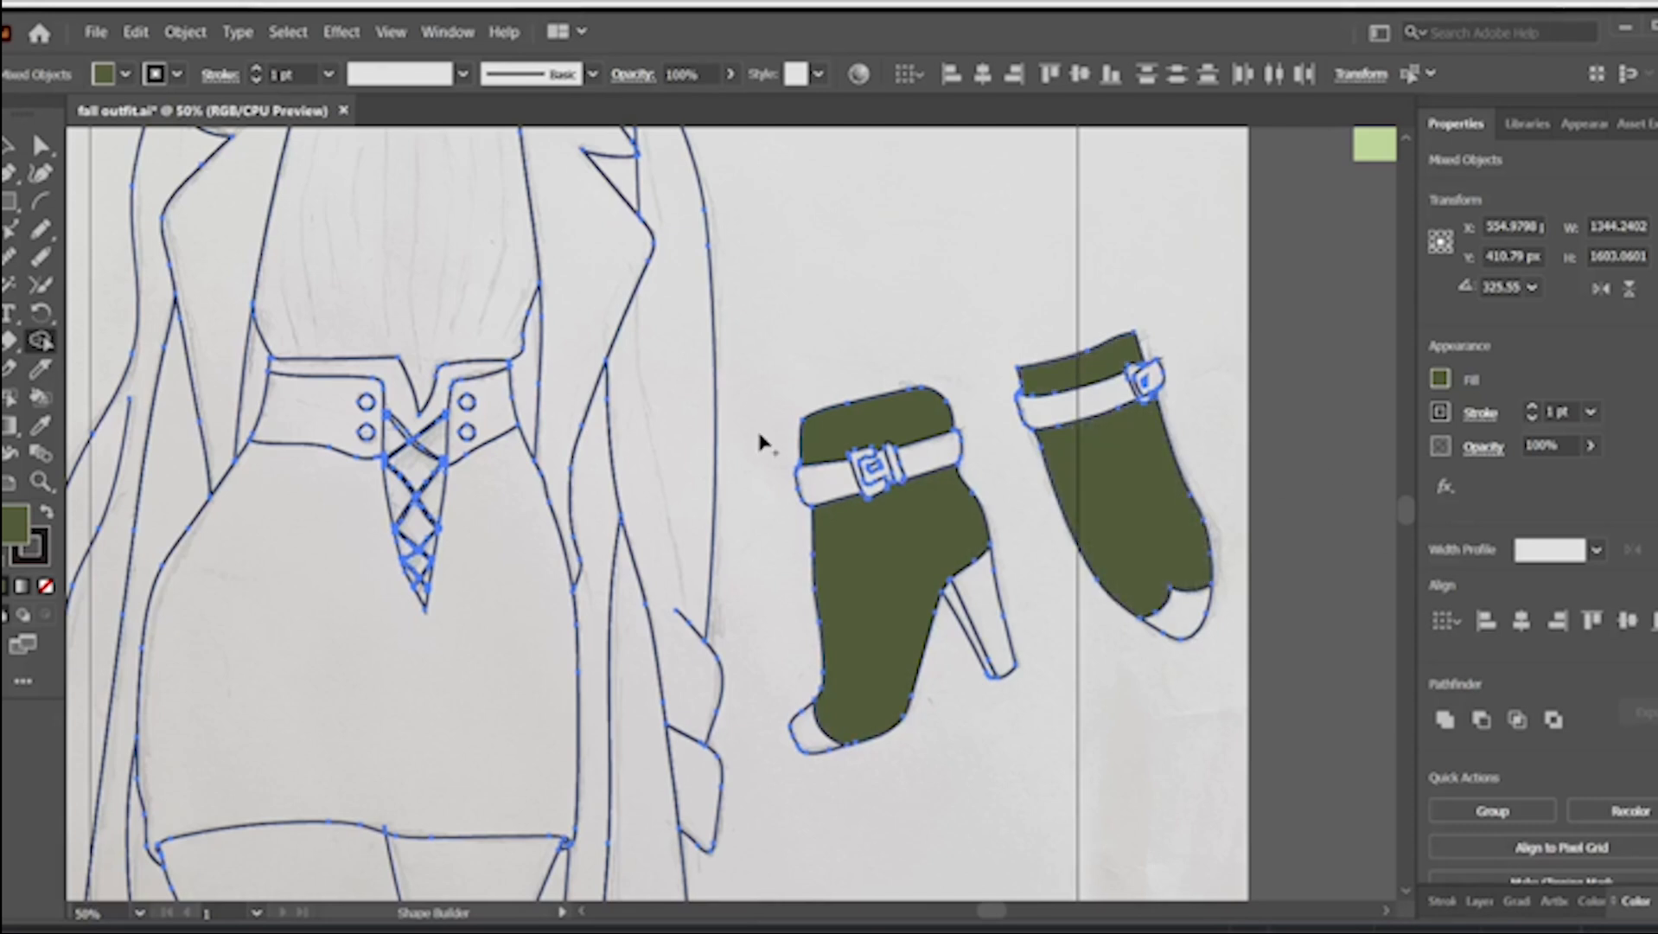
- Choose a slightly darker green and fill both boots' straps, inner buckle areas and the heel's inner strip with Shape Builder
{"action": "double_click", "coordinate": [19, 523]}
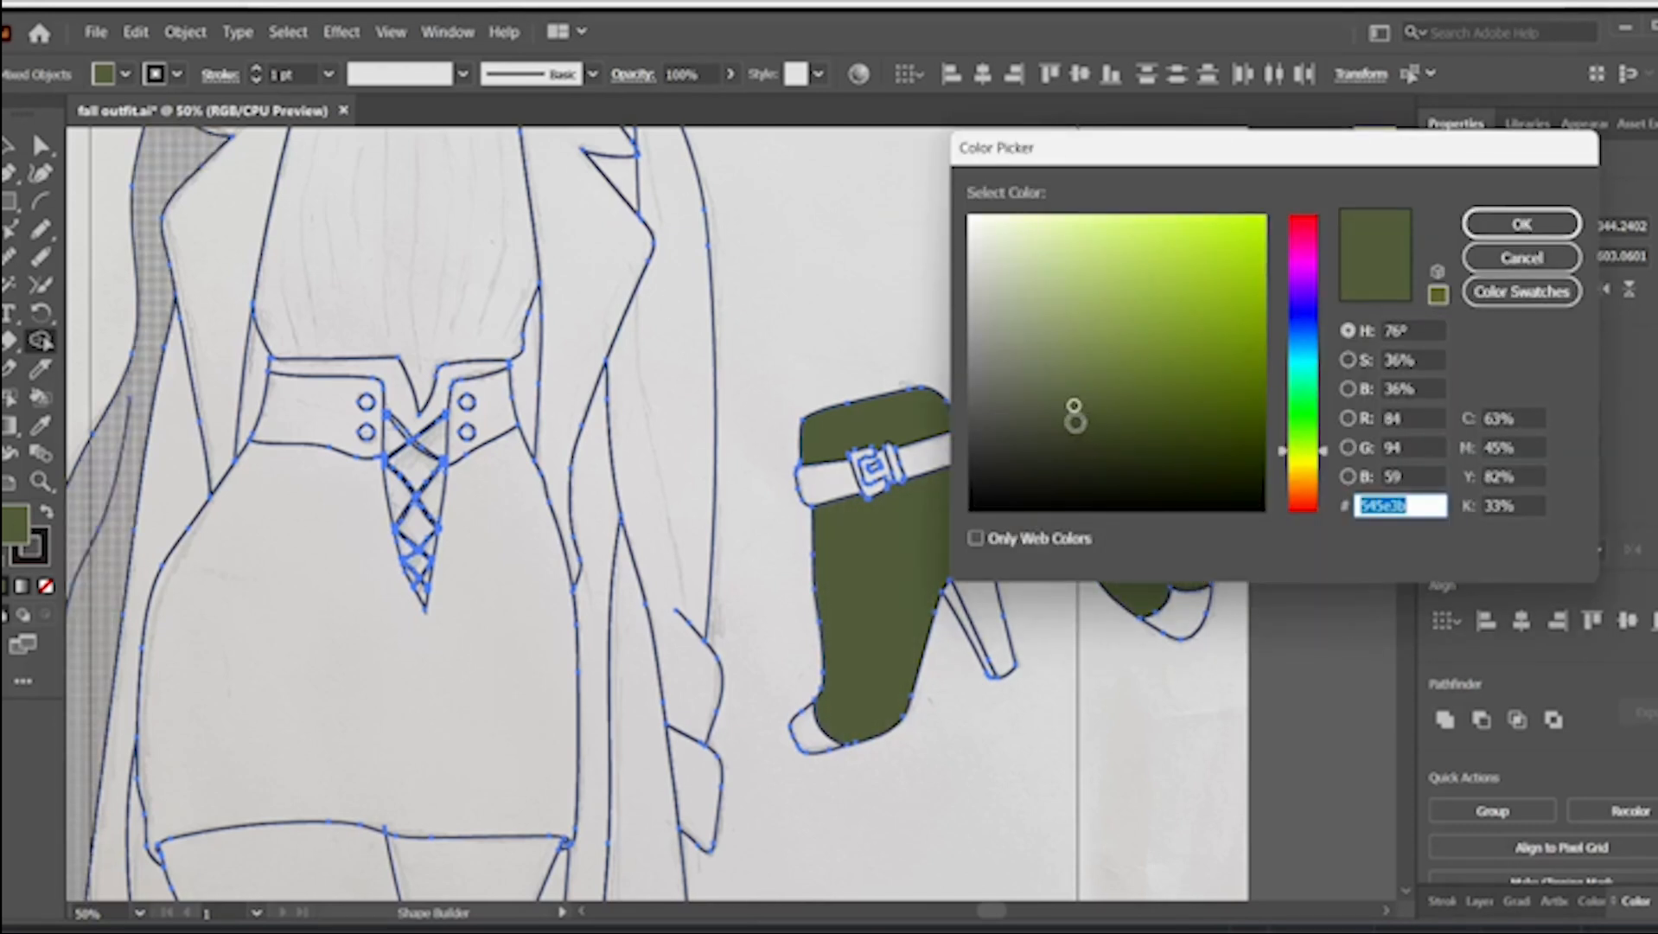
{"action": "left_click", "coordinate": [1076, 426]}
{"action": "left_click", "coordinate": [1522, 224]}
{"action": "left_click", "coordinate": [1157, 379]}
{"action": "left_click", "coordinate": [1091, 404]}
{"action": "left_click", "coordinate": [922, 459]}
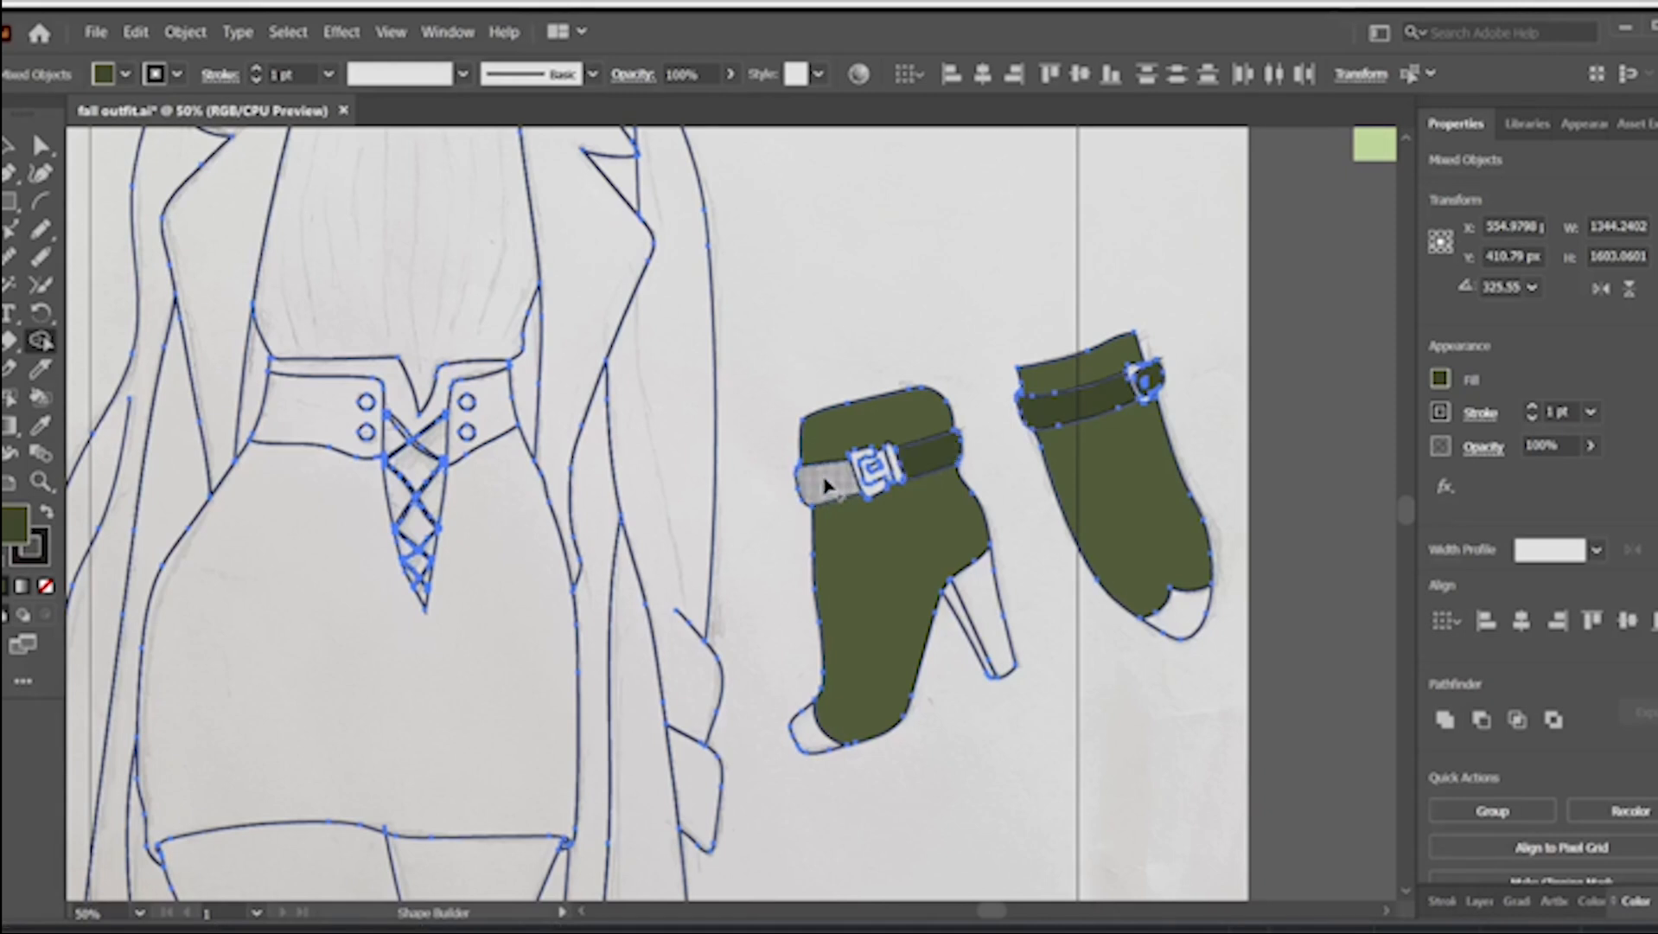
{"action": "left_click", "coordinate": [826, 485]}
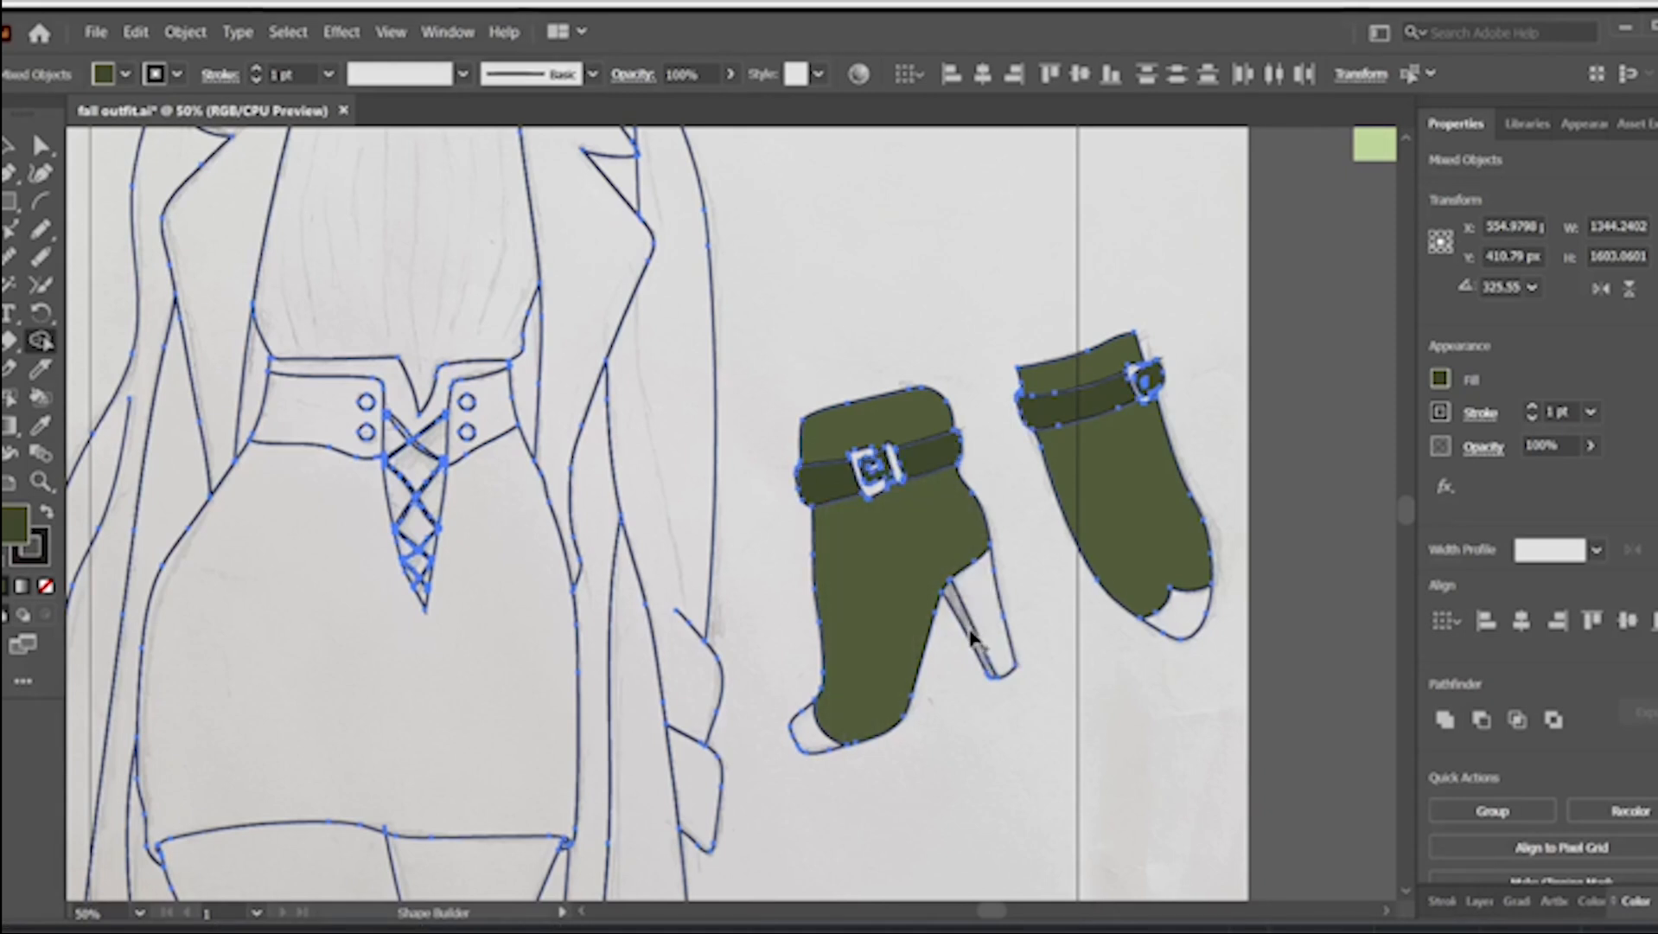
- Pick up the boot body's dark green and fill the outer part of the heel with it using Shape Builder
{"action": "left_click", "coordinate": [41, 146]}
{"action": "left_click", "coordinate": [996, 227]}
{"action": "left_click", "coordinate": [899, 567]}
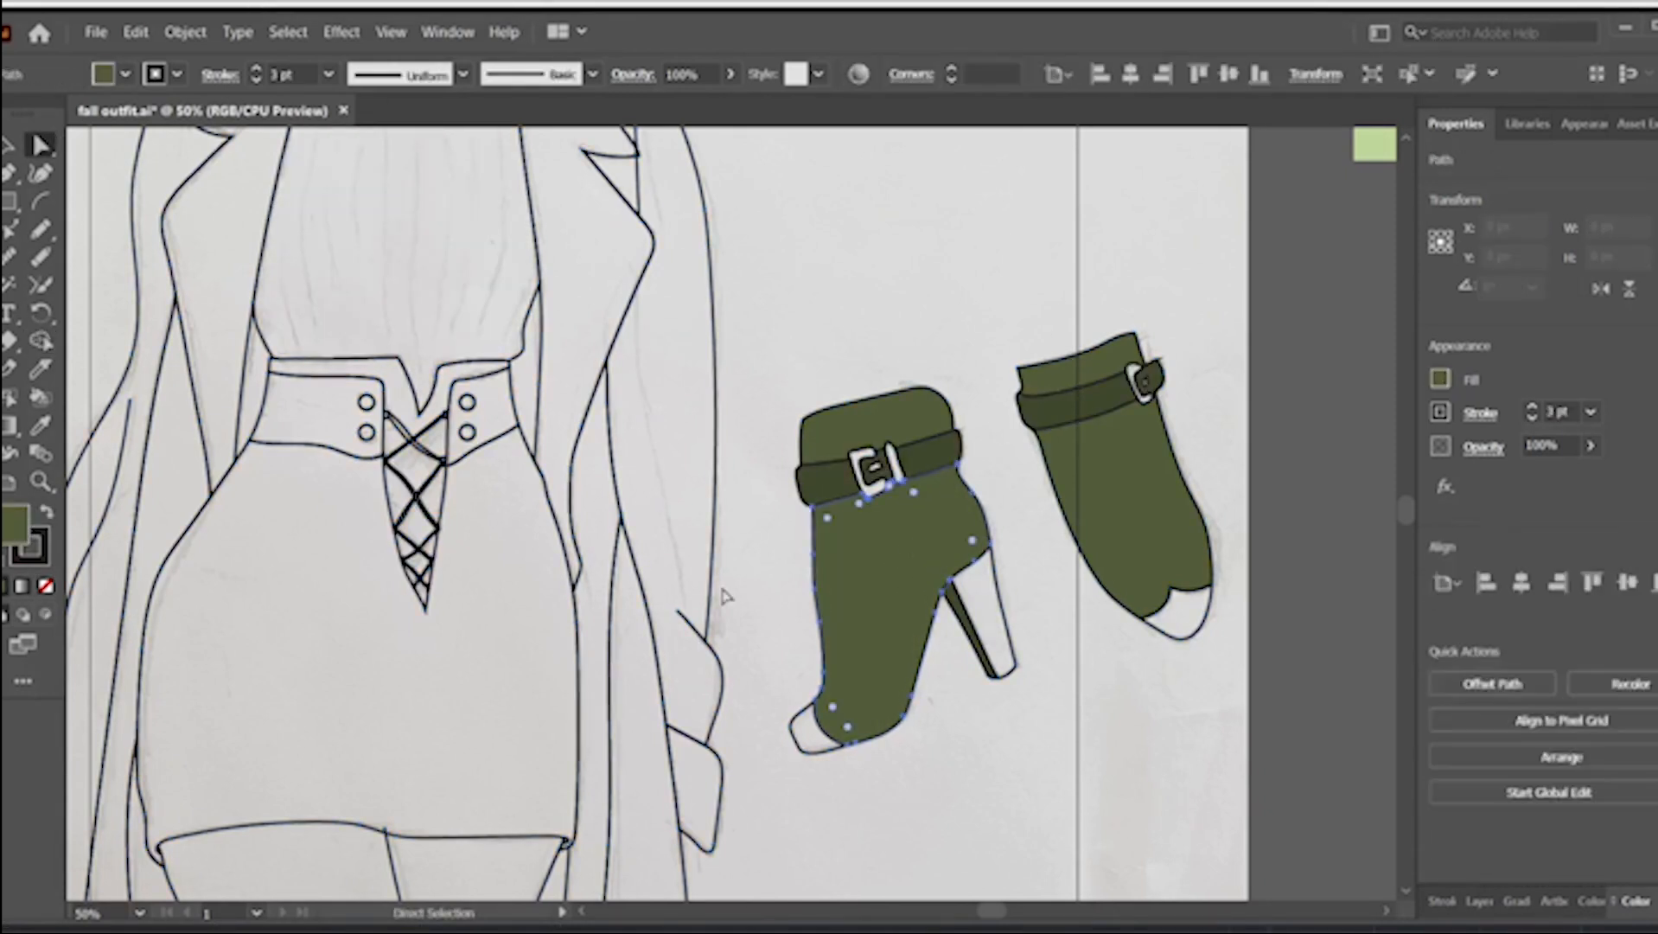
{"action": "double_click", "coordinate": [16, 524]}
{"action": "left_click", "coordinate": [1539, 214]}
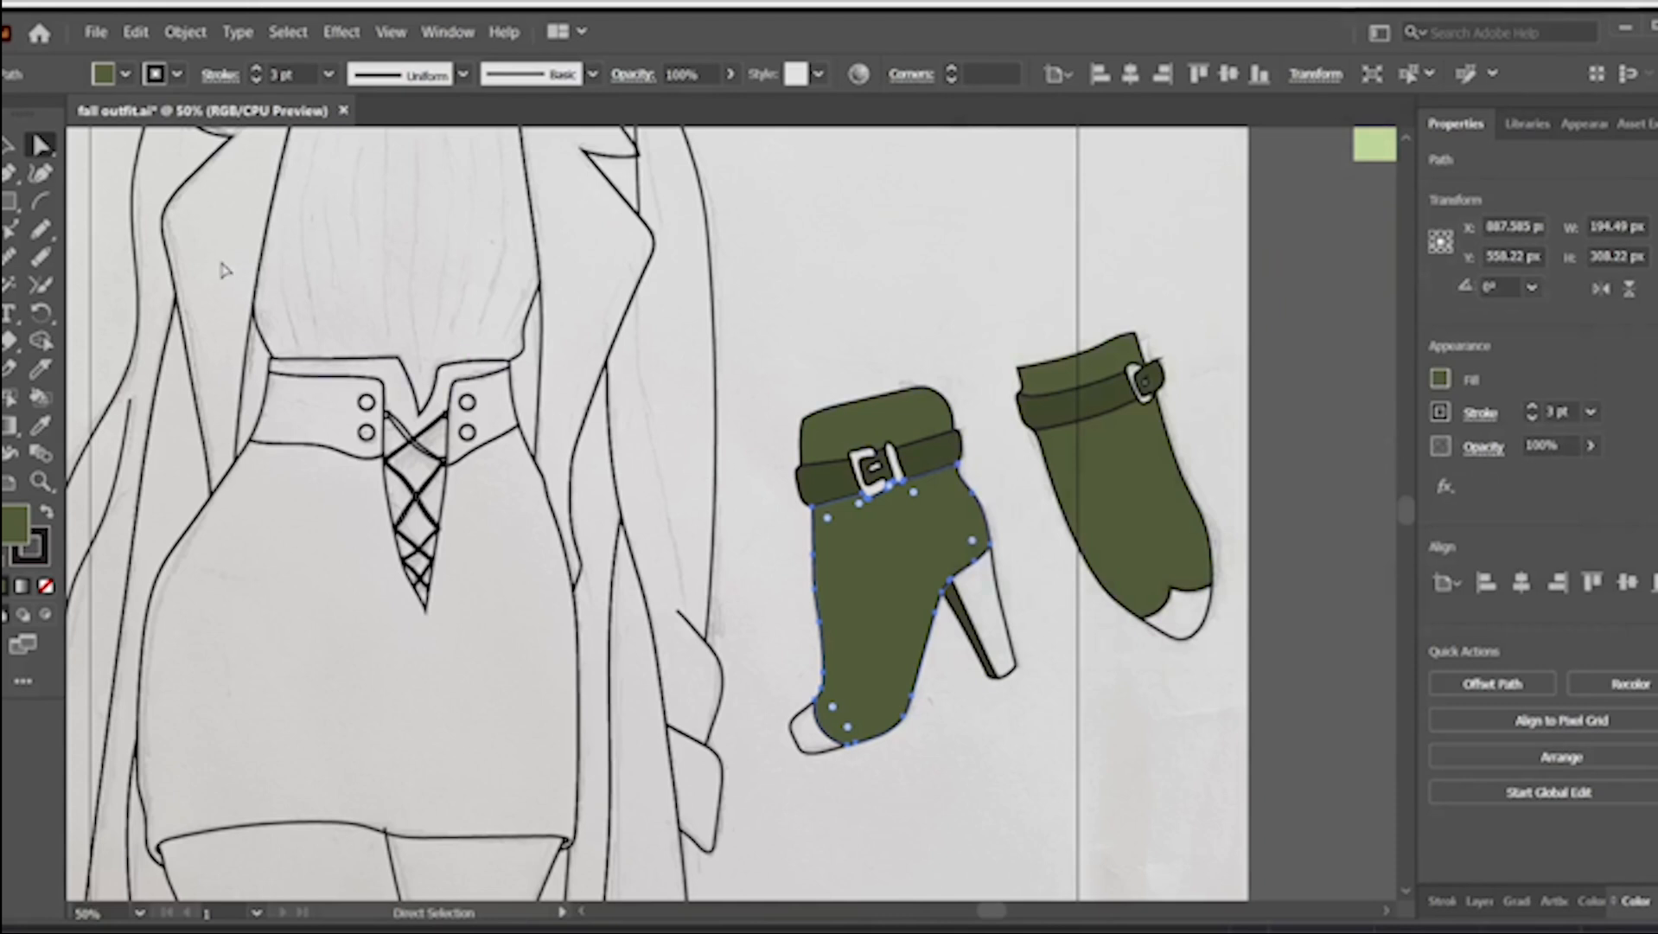
{"action": "left_click", "coordinate": [8, 145]}
{"action": "left_click", "coordinate": [765, 222]}
{"action": "left_click_drag", "start_coordinate": [750, 195], "coordinate": [1228, 771]}
{"action": "left_click", "coordinate": [41, 342]}
{"action": "left_click", "coordinate": [986, 609]}
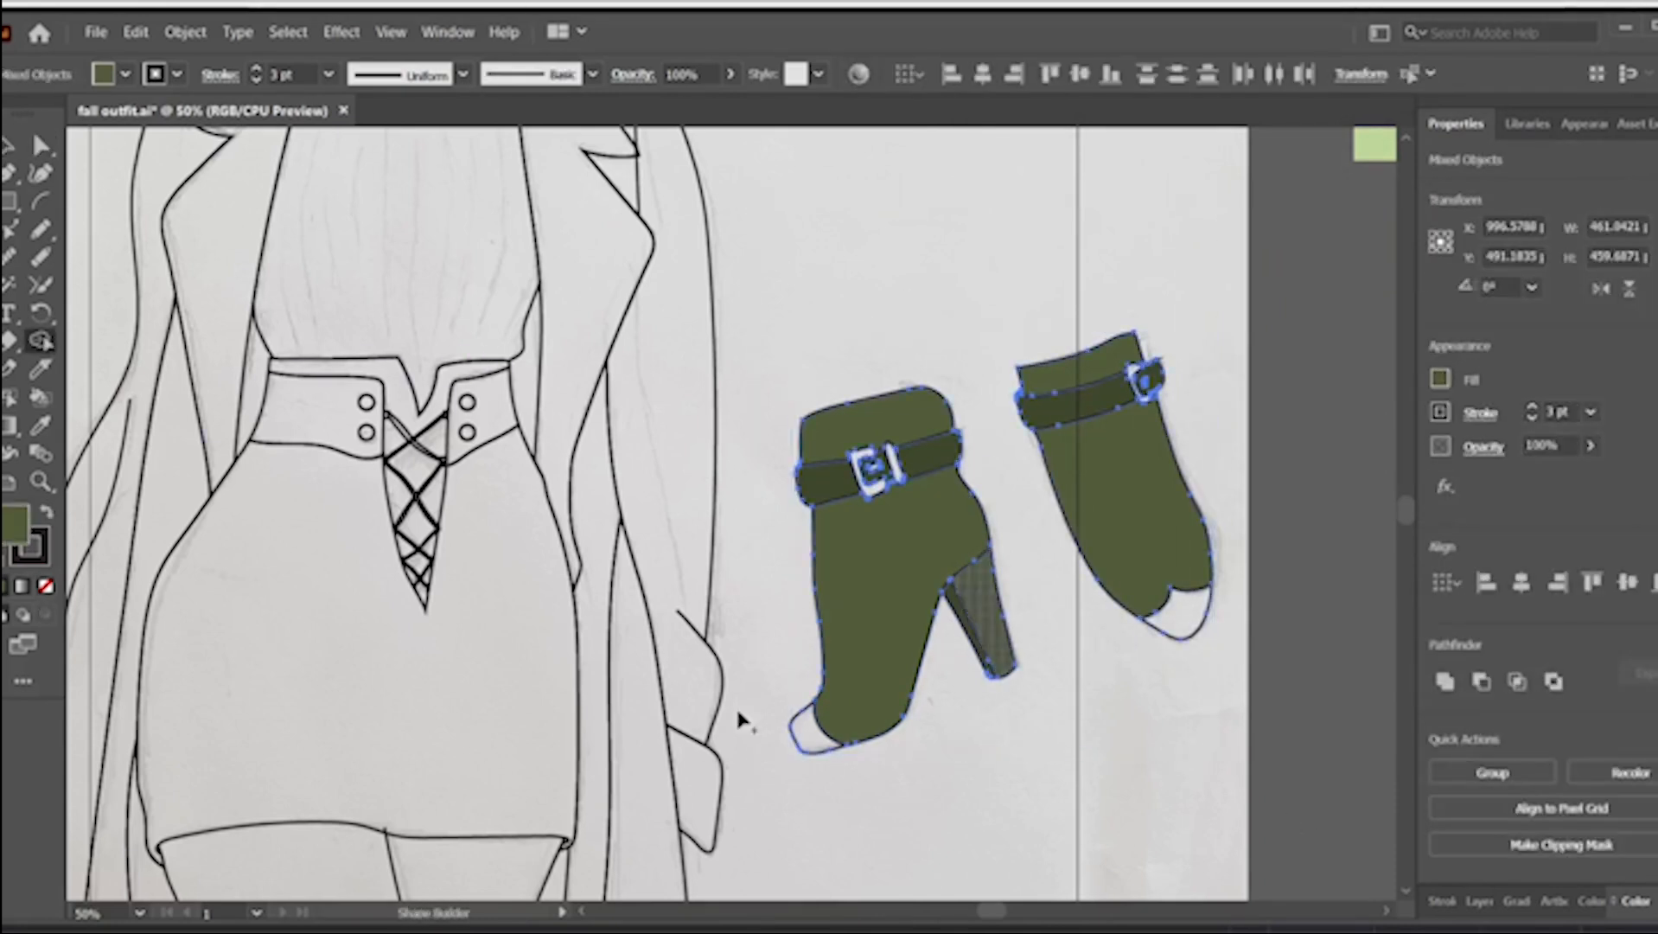
- Choose a gold fill without stroke and colour the waistband's four rivets and the heeled boot's buckle and toe cap with Shape Builder
{"action": "left_click", "coordinate": [9, 152]}
{"action": "left_click", "coordinate": [448, 320]}
{"action": "left_click", "coordinate": [103, 32]}
{"action": "left_click", "coordinate": [124, 236]}
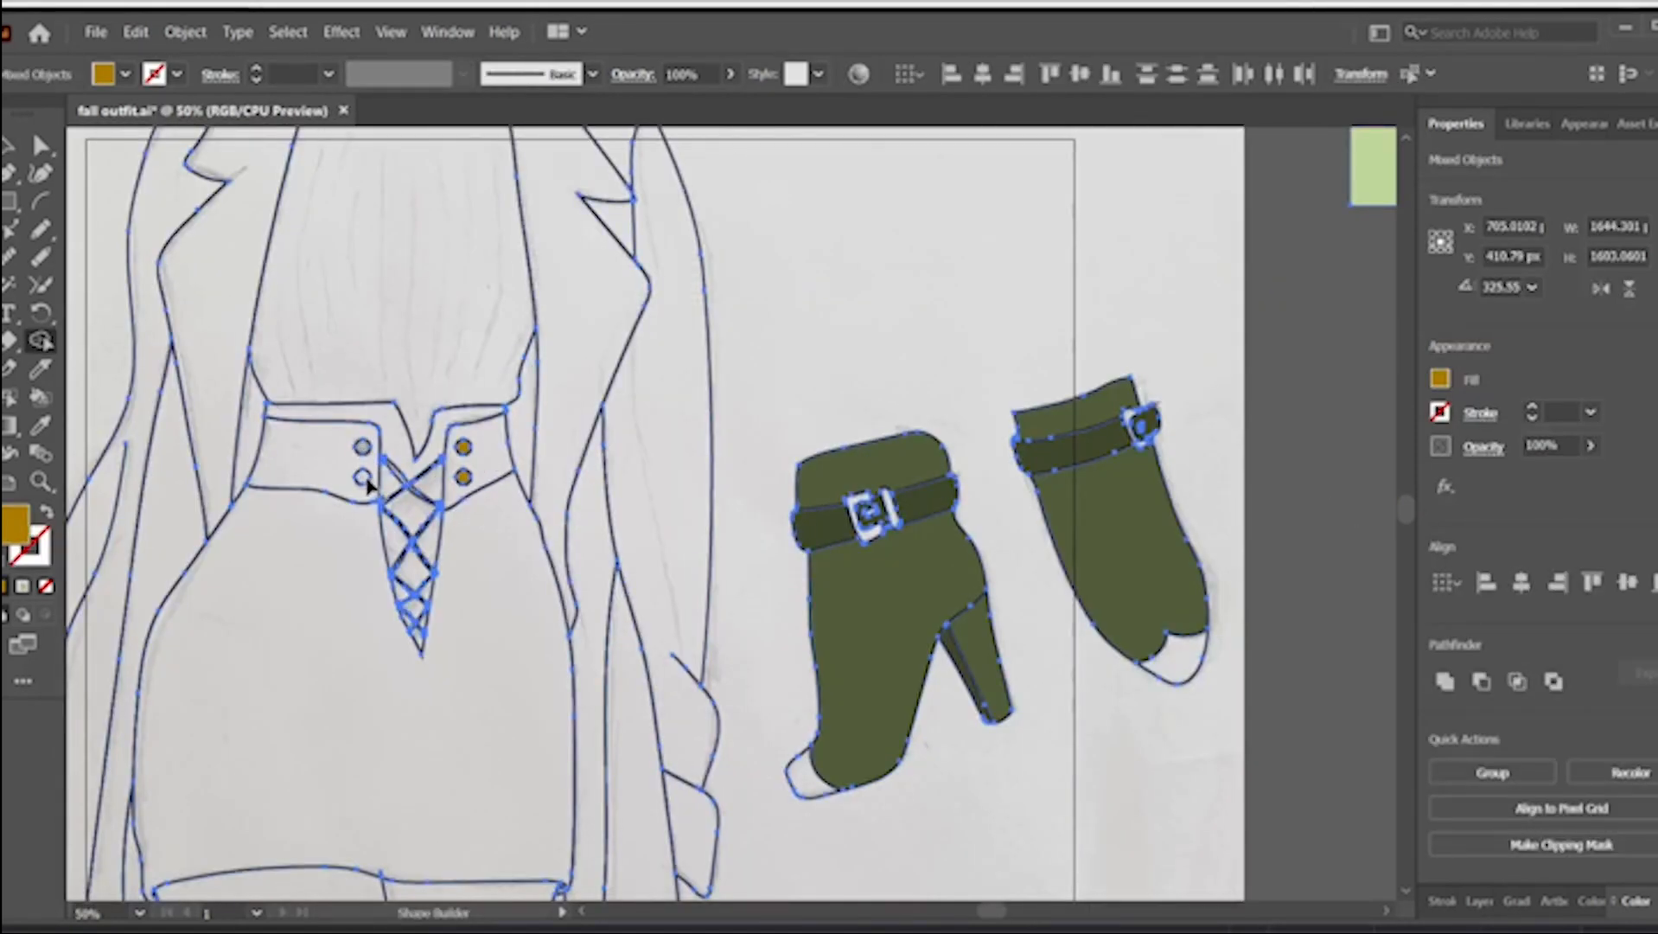
{"action": "left_click", "coordinate": [364, 477]}
{"action": "left_click", "coordinate": [362, 447]}
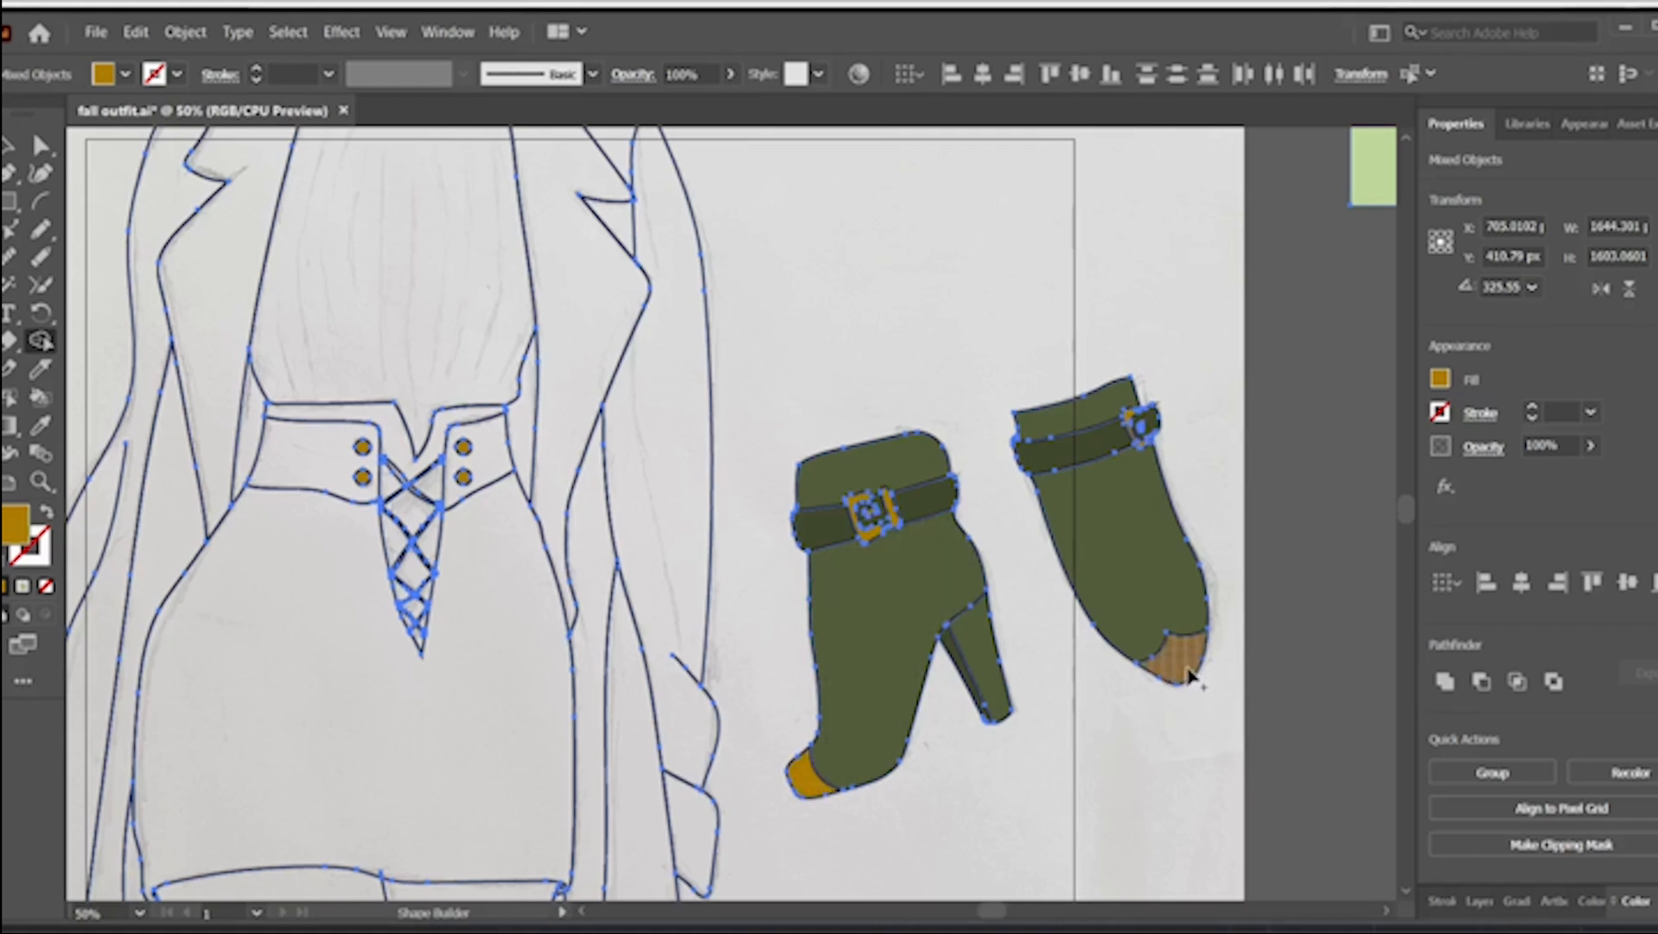
- Fill the second boot's toe cap and buckle details with the gold and clear the selection
{"action": "key", "text": "ctrl+plus"}
{"action": "key", "text": "ctrl+plus"}
{"action": "key", "text": "ctrl+plus"}
{"action": "scroll", "coordinate": [1170, 525], "scroll_direction": "right", "scroll_amount": 10}
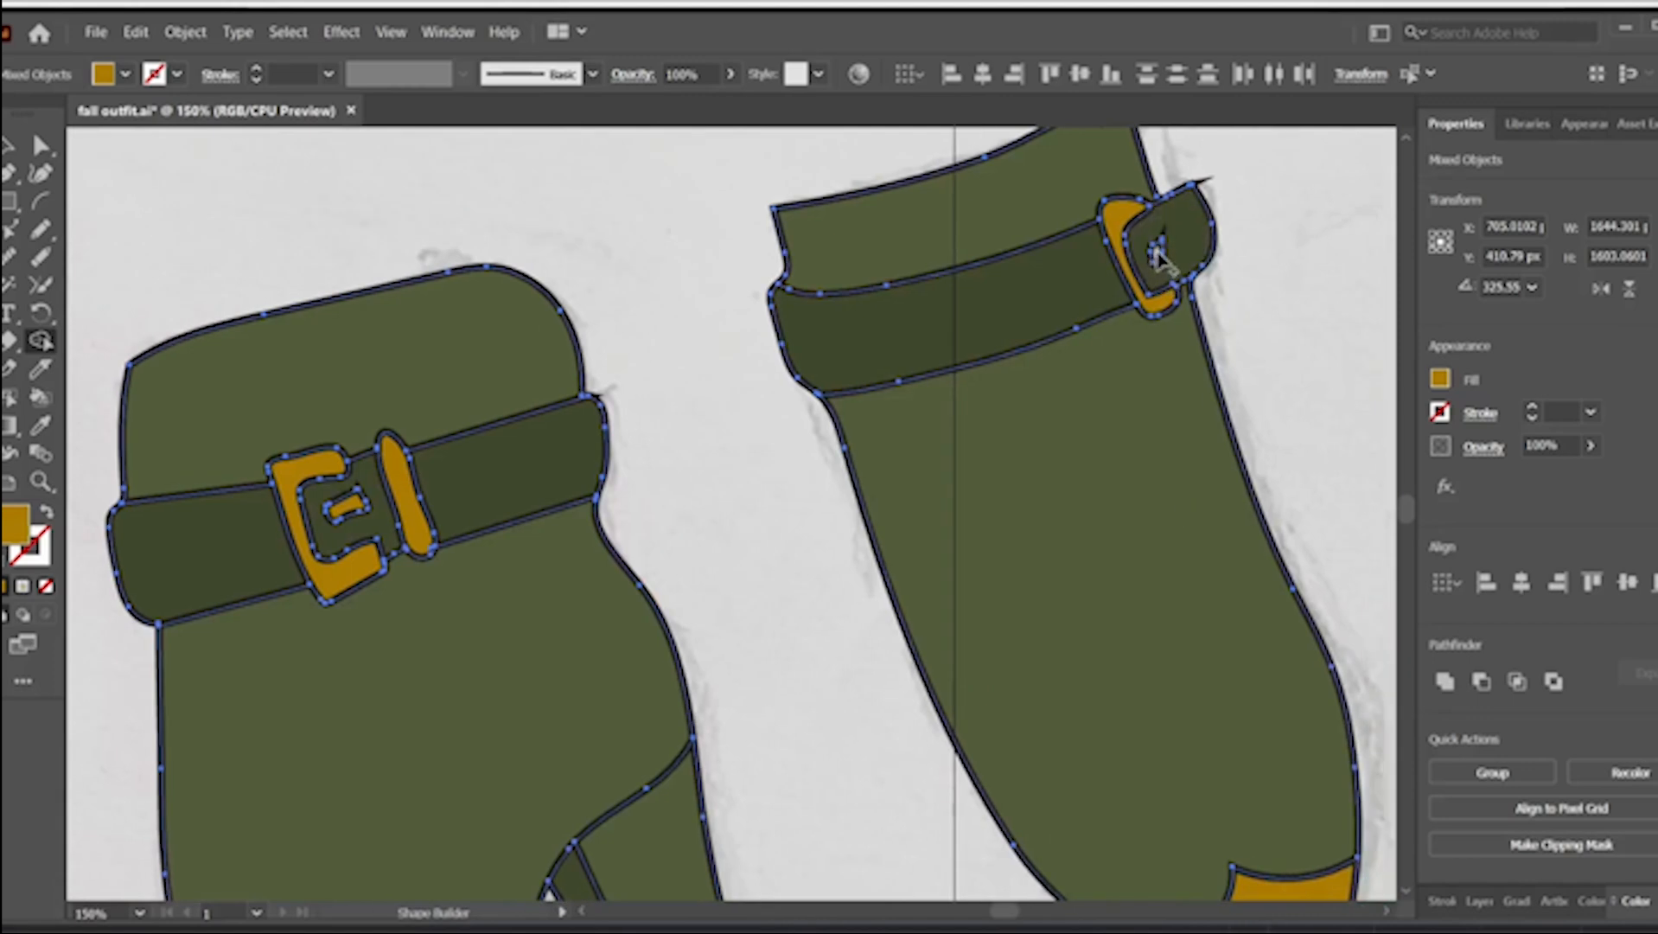
{"action": "key", "text": "ctrl+minus"}
{"action": "key", "text": "ctrl+minus"}
{"action": "key", "text": "ctrl+minus"}
{"action": "key", "text": "ctrl+minus"}
{"action": "key", "text": "ctrl+minus"}
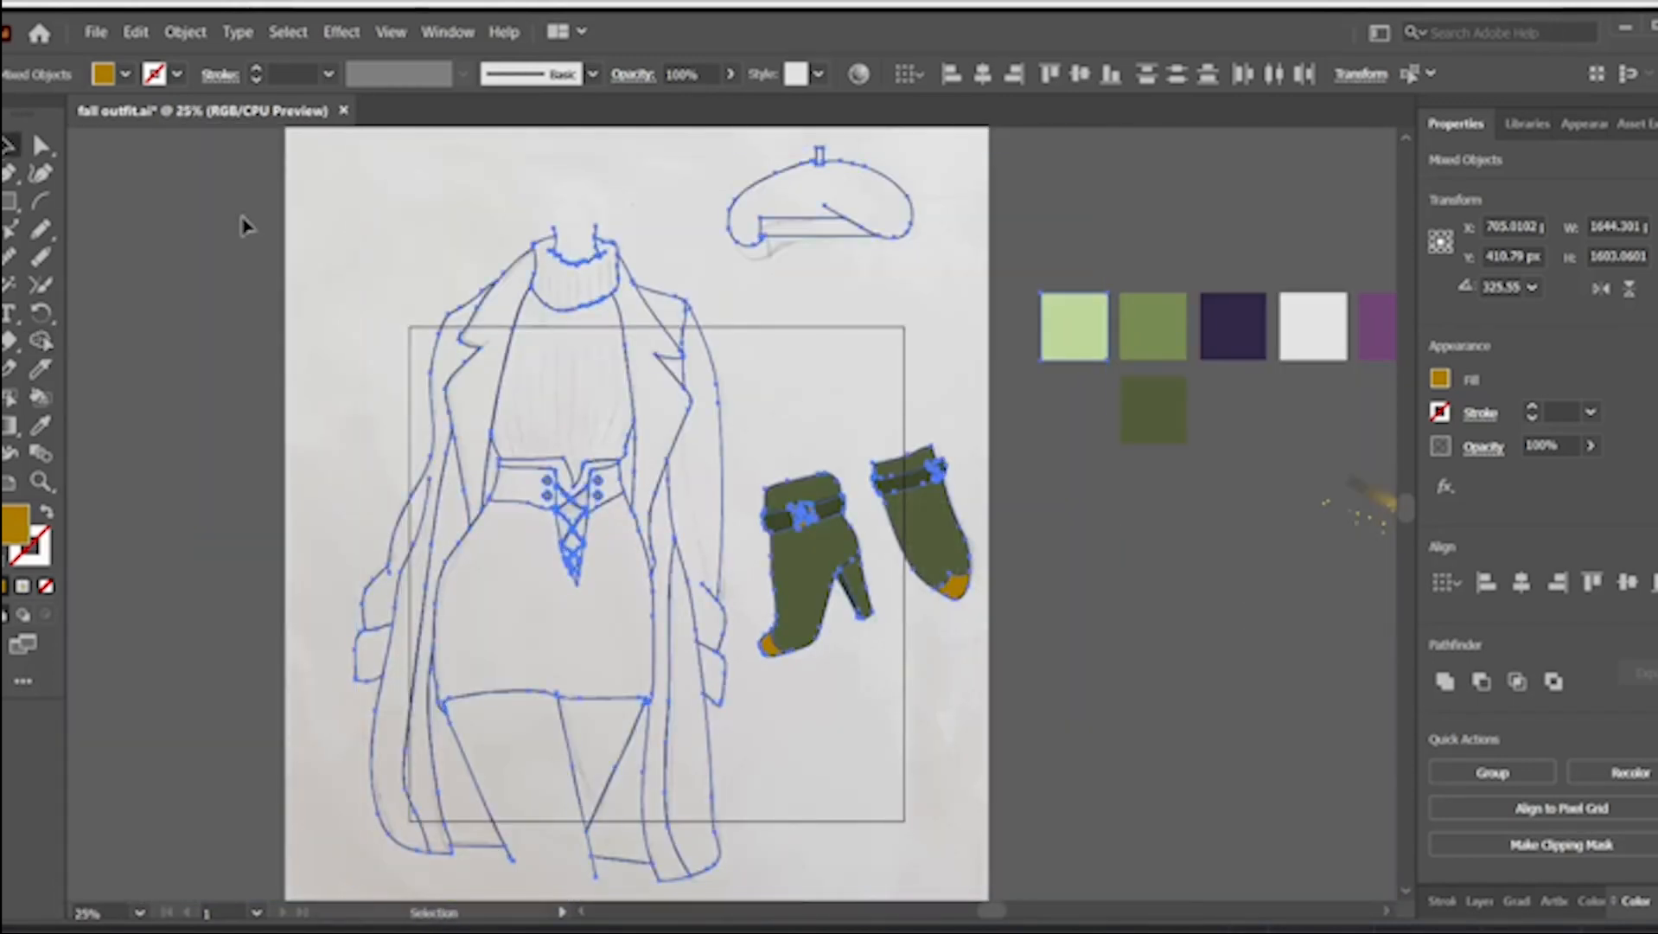
{"action": "left_click", "coordinate": [243, 226]}
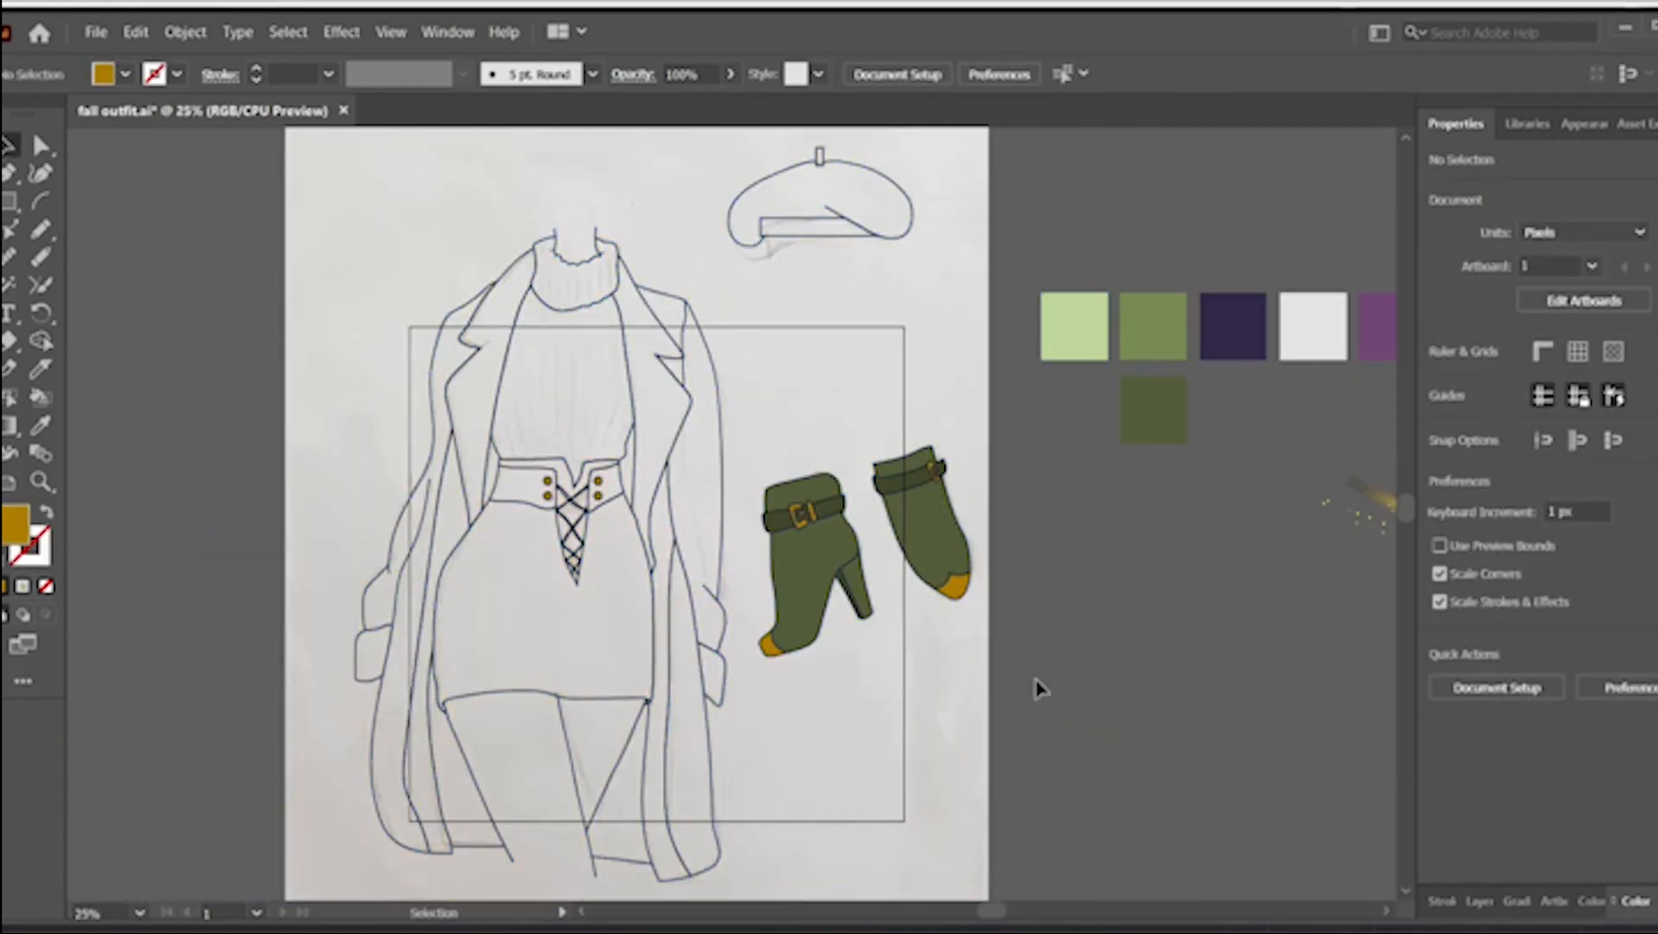
- Take the colour of the dark green palette swatch from the Color Picker and select all the line art
{"action": "scroll", "coordinate": [1027, 693], "scroll_direction": "left", "scroll_amount": 5}
{"action": "scroll", "coordinate": [986, 662], "scroll_direction": "right", "scroll_amount": 4}
{"action": "scroll", "coordinate": [1106, 835], "scroll_direction": "down", "scroll_amount": 1}
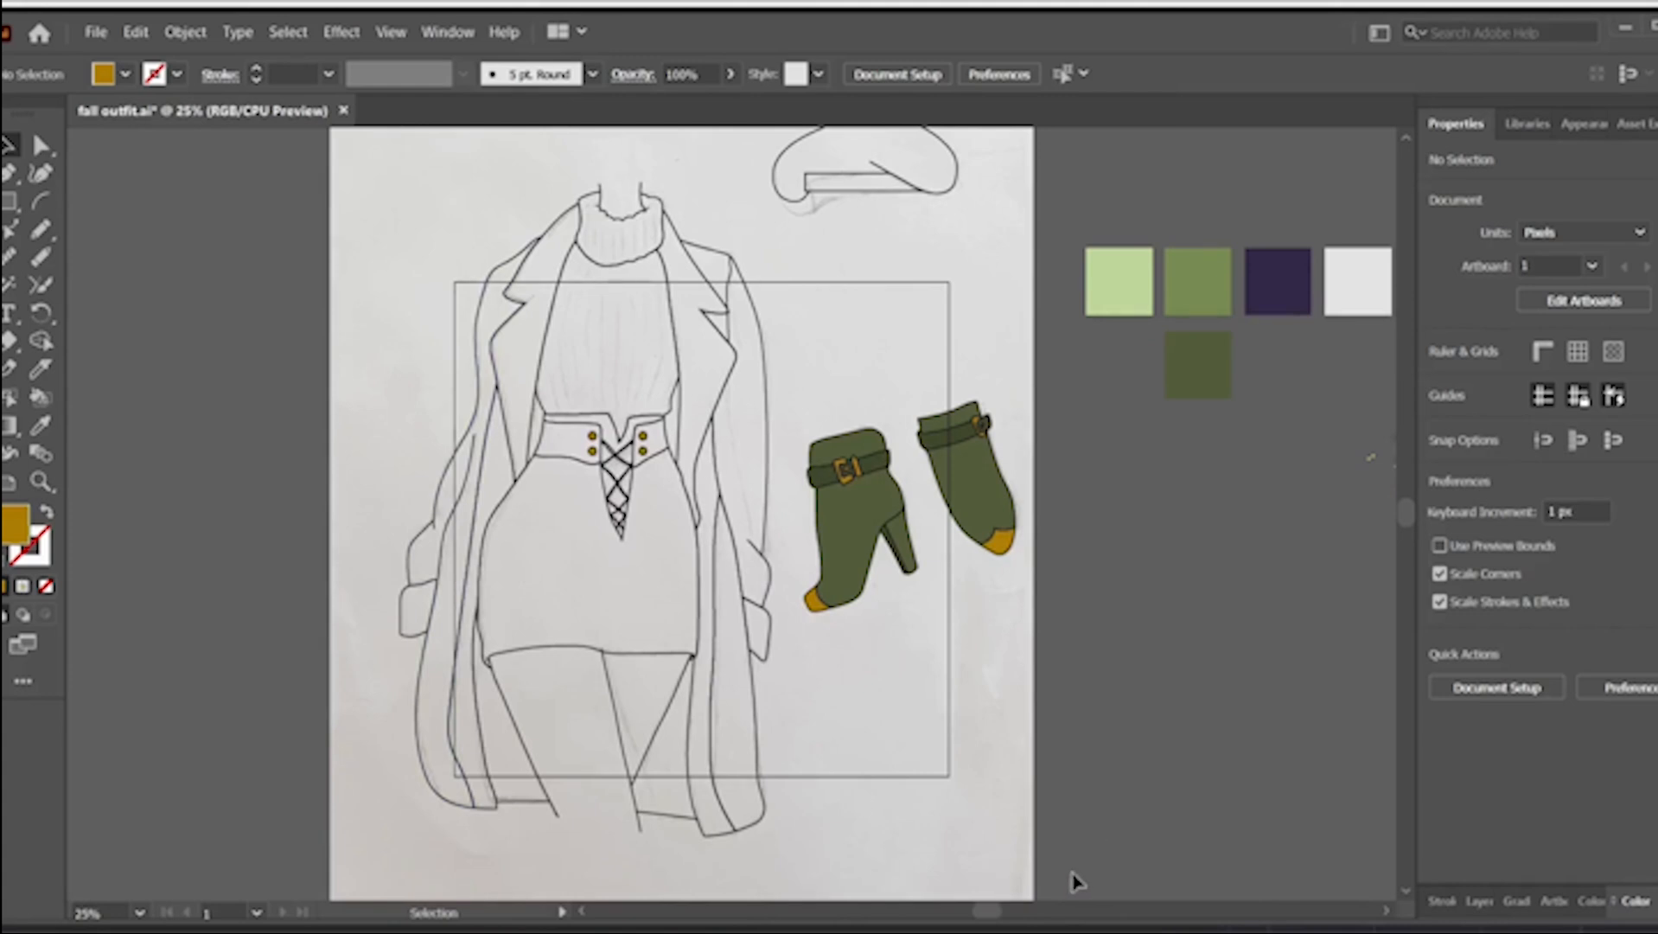
{"action": "left_click_drag", "start_coordinate": [1075, 879], "coordinate": [150, 237]}
{"action": "left_click", "coordinate": [1159, 503]}
{"action": "scroll", "coordinate": [588, 478], "scroll_direction": "up", "scroll_amount": 1}
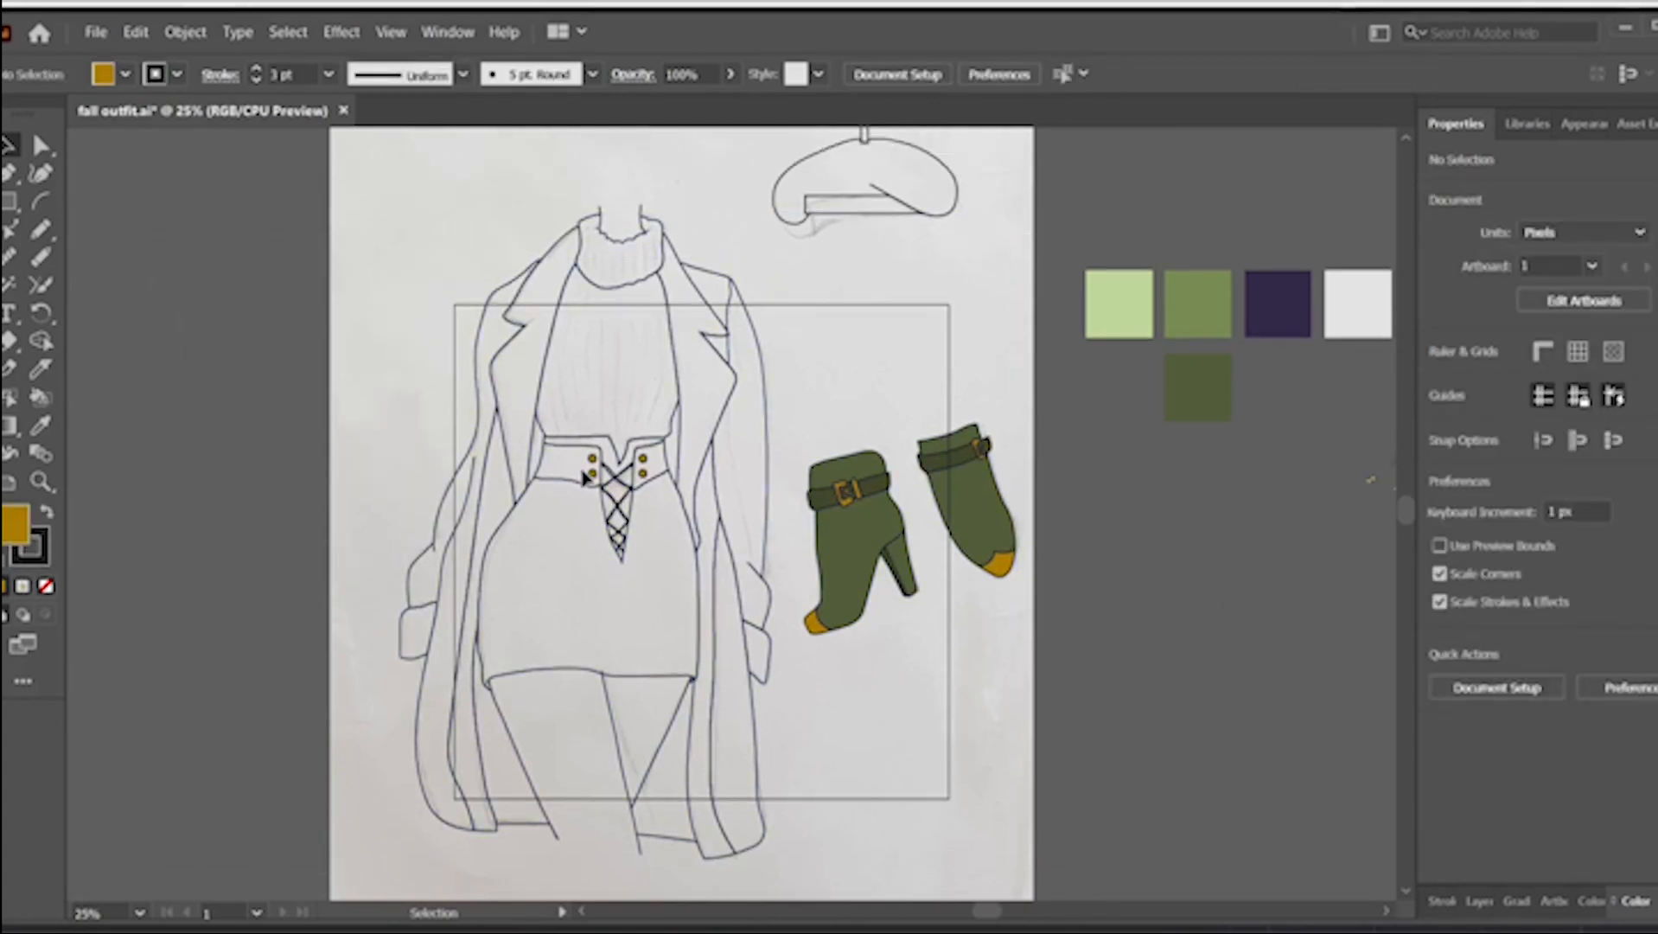
{"action": "left_click", "coordinate": [1214, 411]}
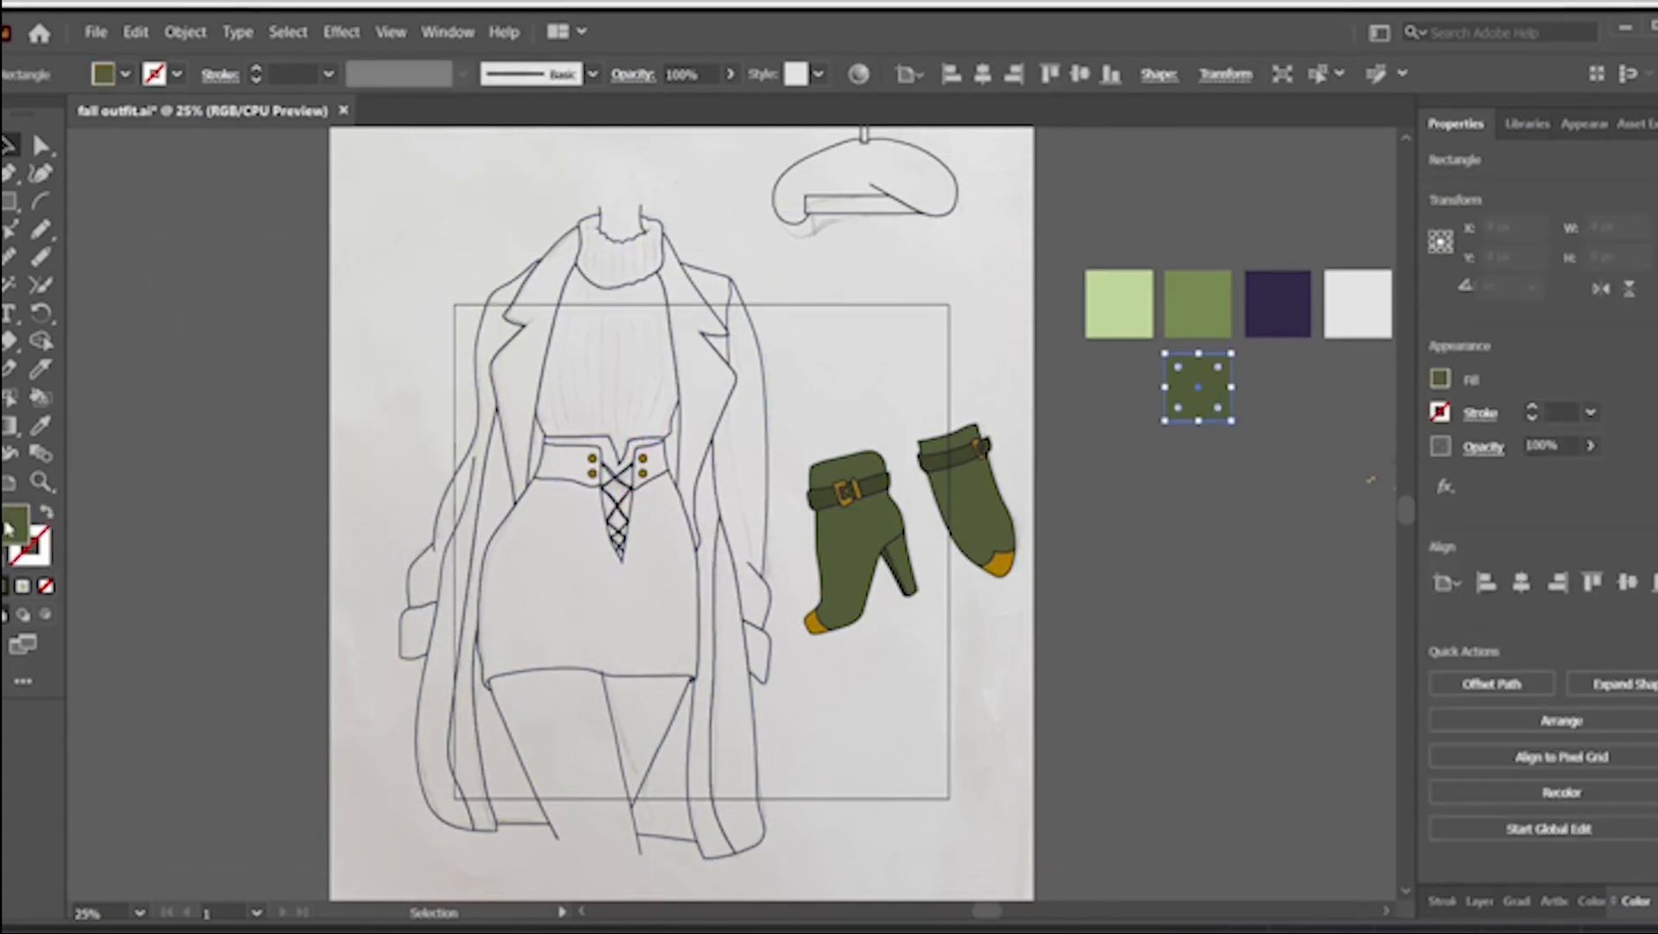
{"action": "double_click", "coordinate": [15, 524]}
{"action": "left_click", "coordinate": [1523, 228]}
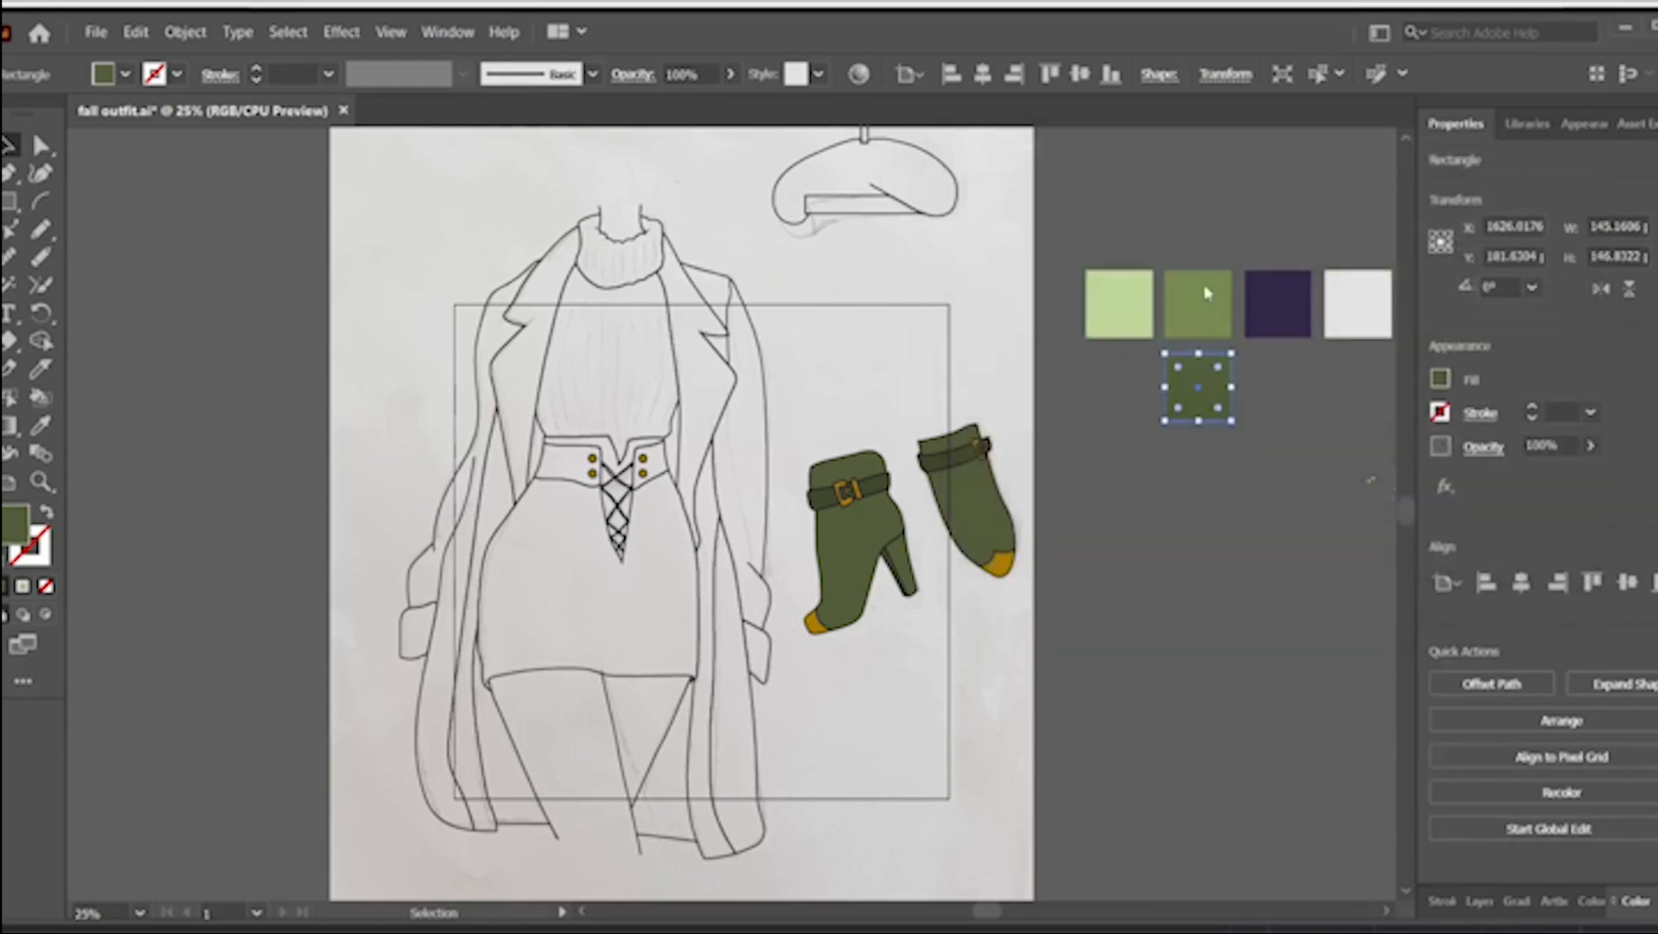
{"action": "mouse_move", "coordinate": [904, 888]}
{"action": "left_mouse_down"}
{"action": "mouse_move", "coordinate": [989, 863]}
{"action": "mouse_move", "coordinate": [1010, 774]}
{"action": "left_mouse_up"}
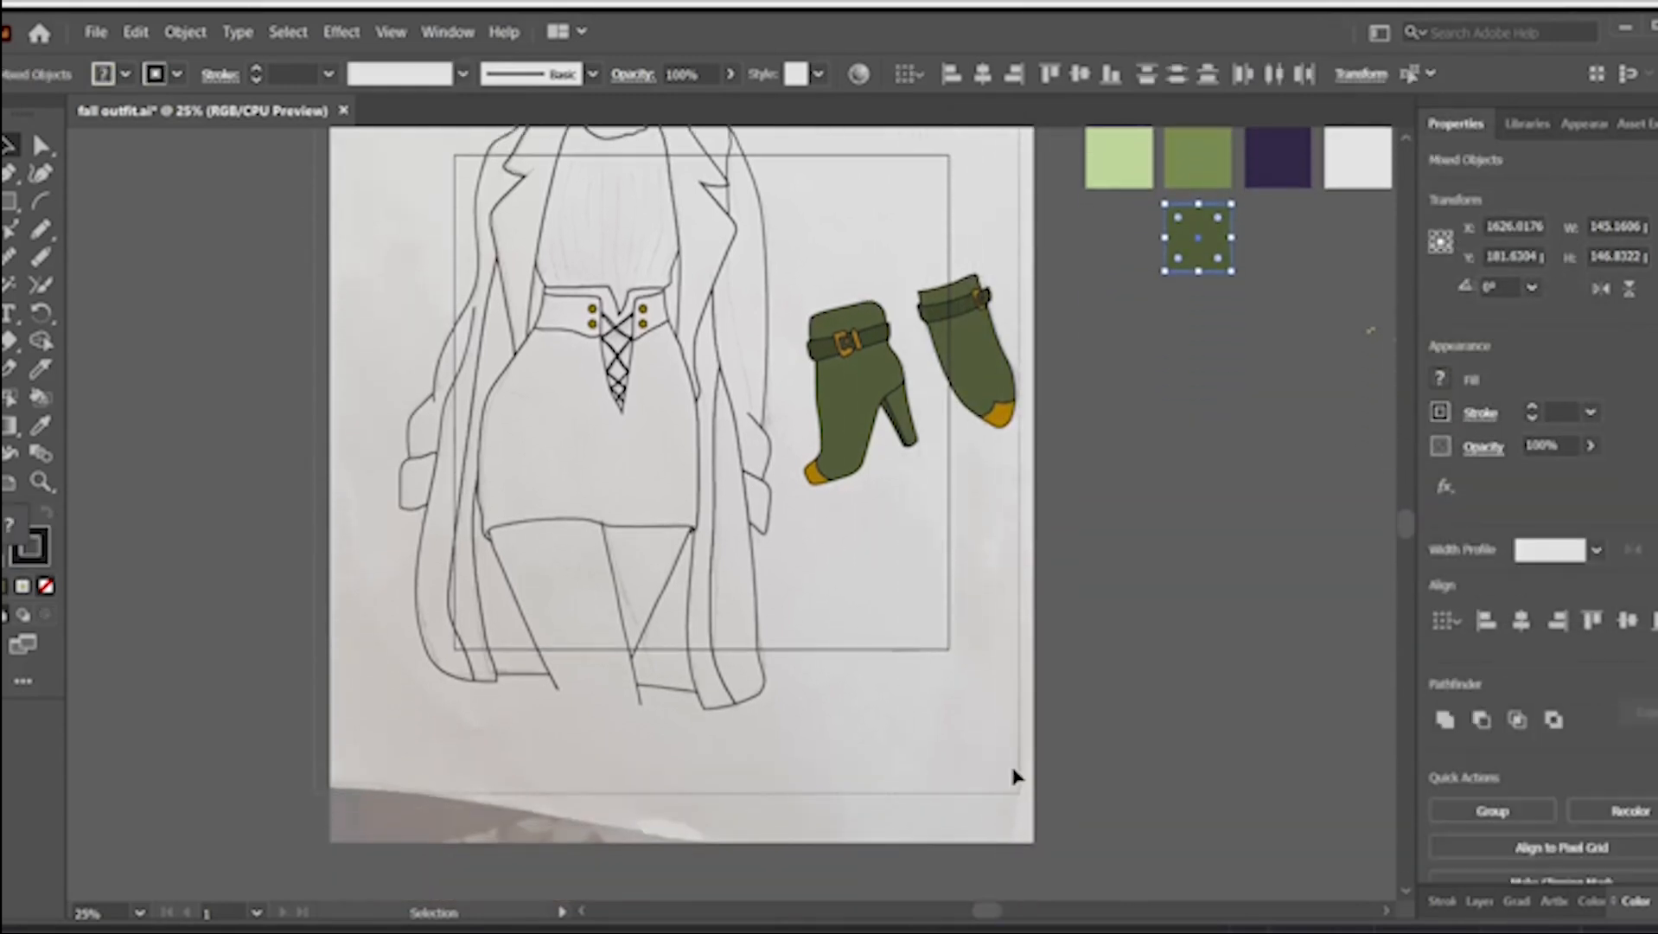
- Use Shape Builder to colour the belt rivets, both boots' buckles and both toe caps gold
{"action": "key", "text": "ctrl+equal"}
{"action": "key", "text": "ctrl+equal"}
{"action": "key", "text": "shift+m"}
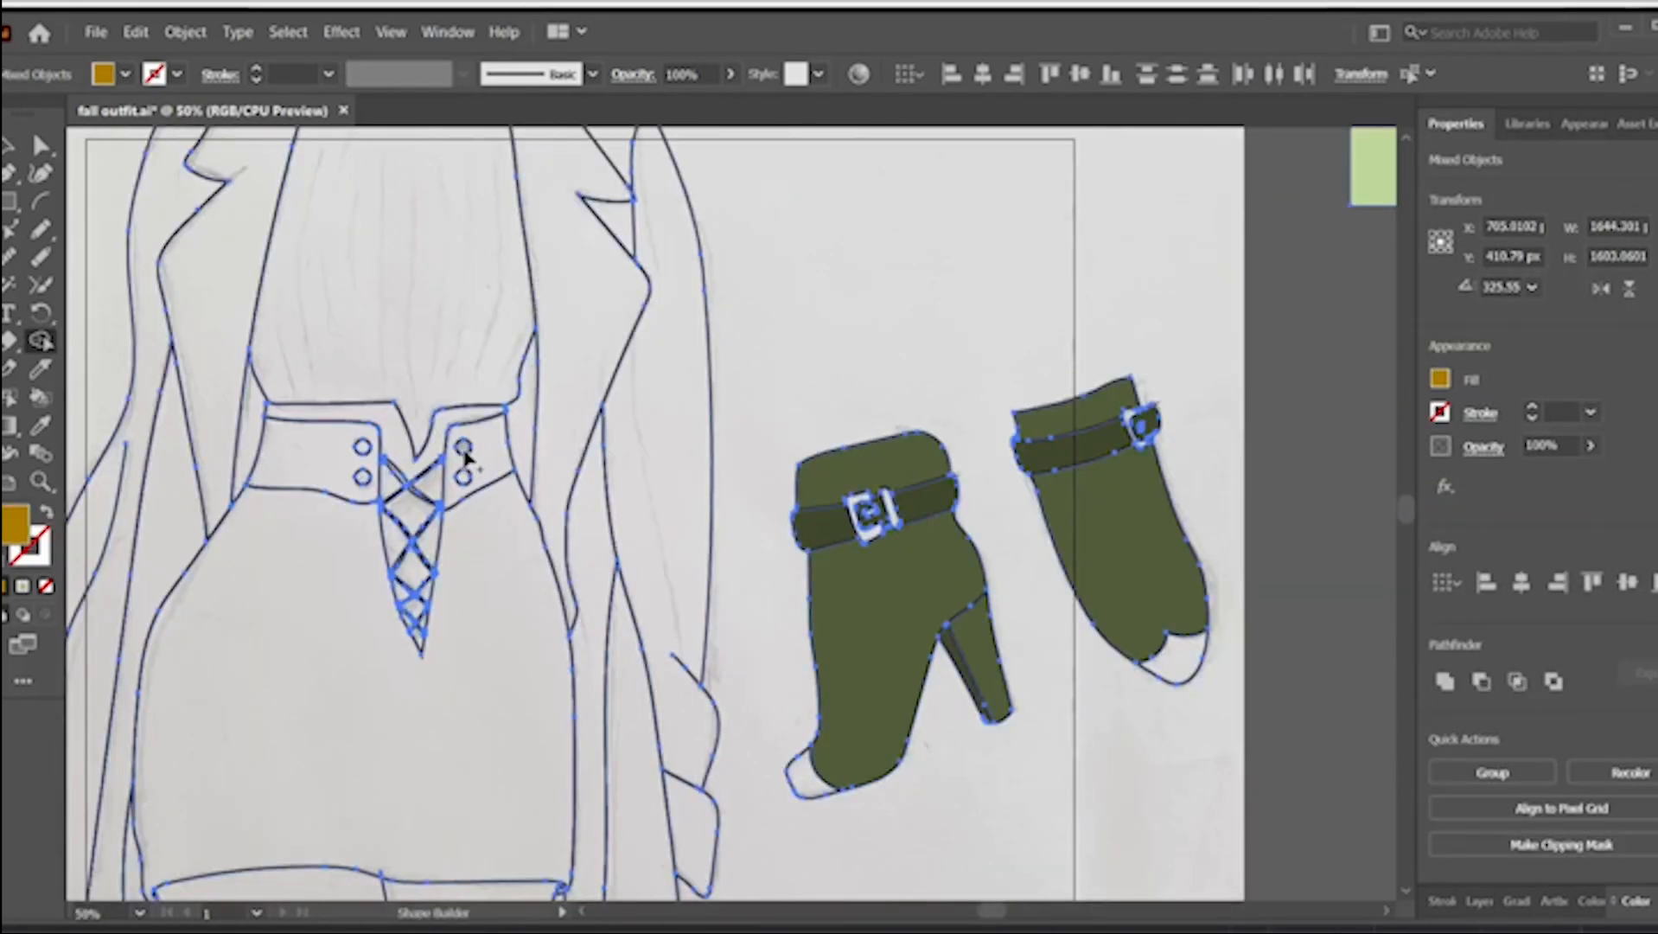
{"action": "left_click", "coordinate": [875, 519]}
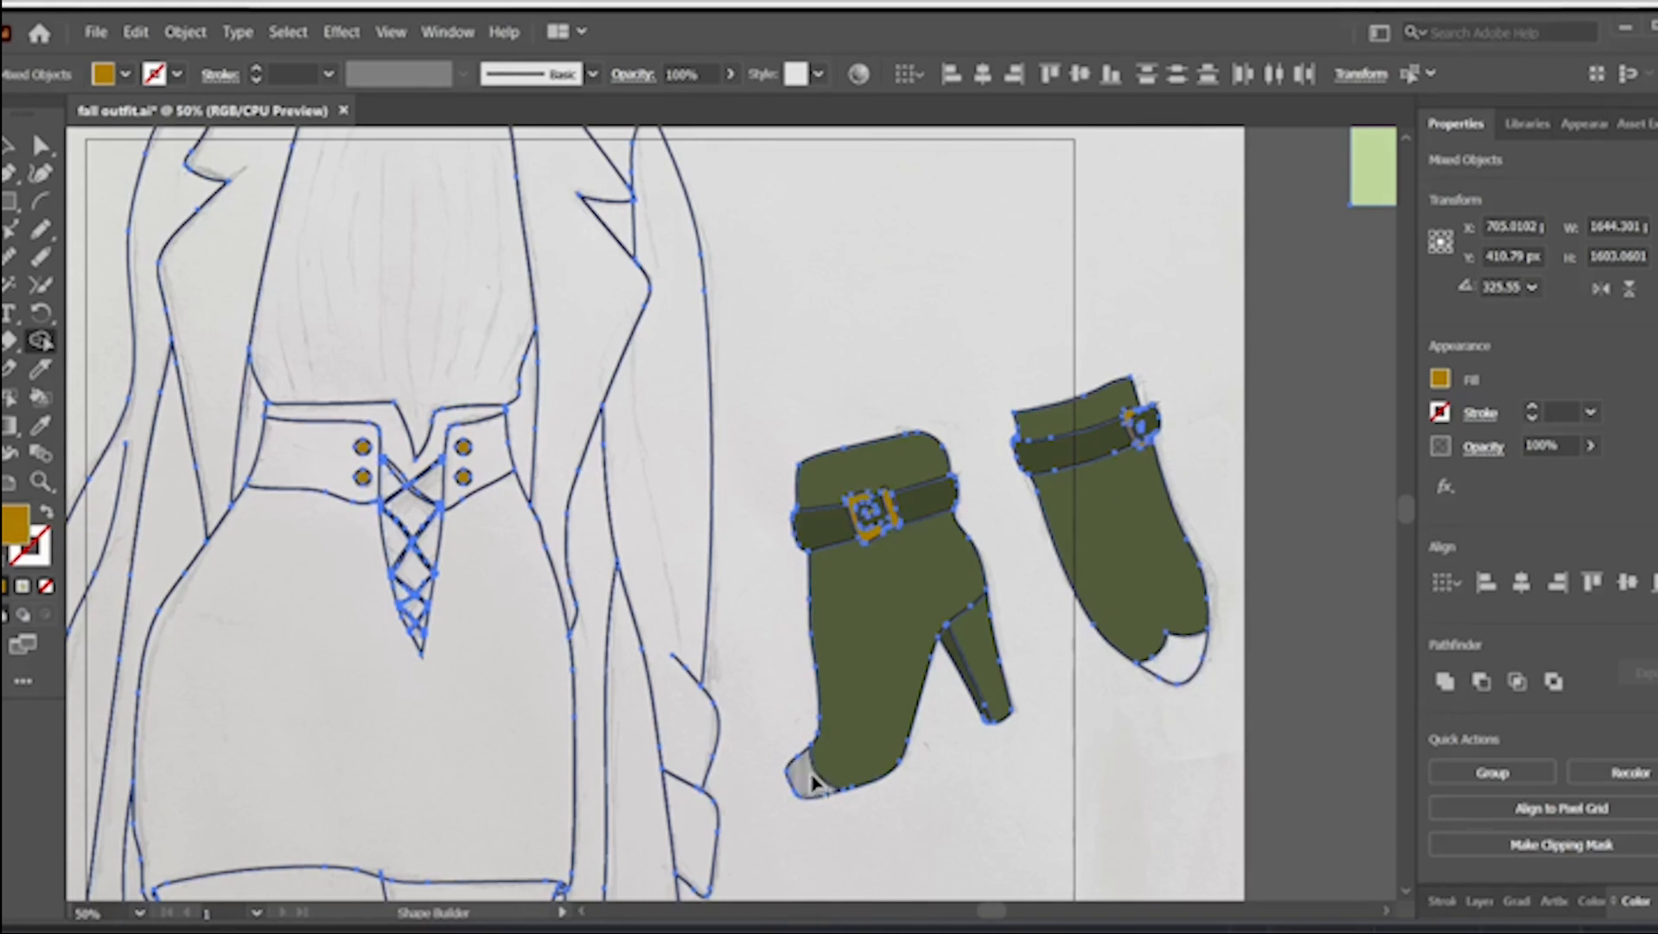
{"action": "left_click", "coordinate": [1189, 677]}
{"action": "key", "text": "ctrl+equal"}
{"action": "key", "text": "ctrl+equal"}
{"action": "key", "text": "ctrl+equal"}
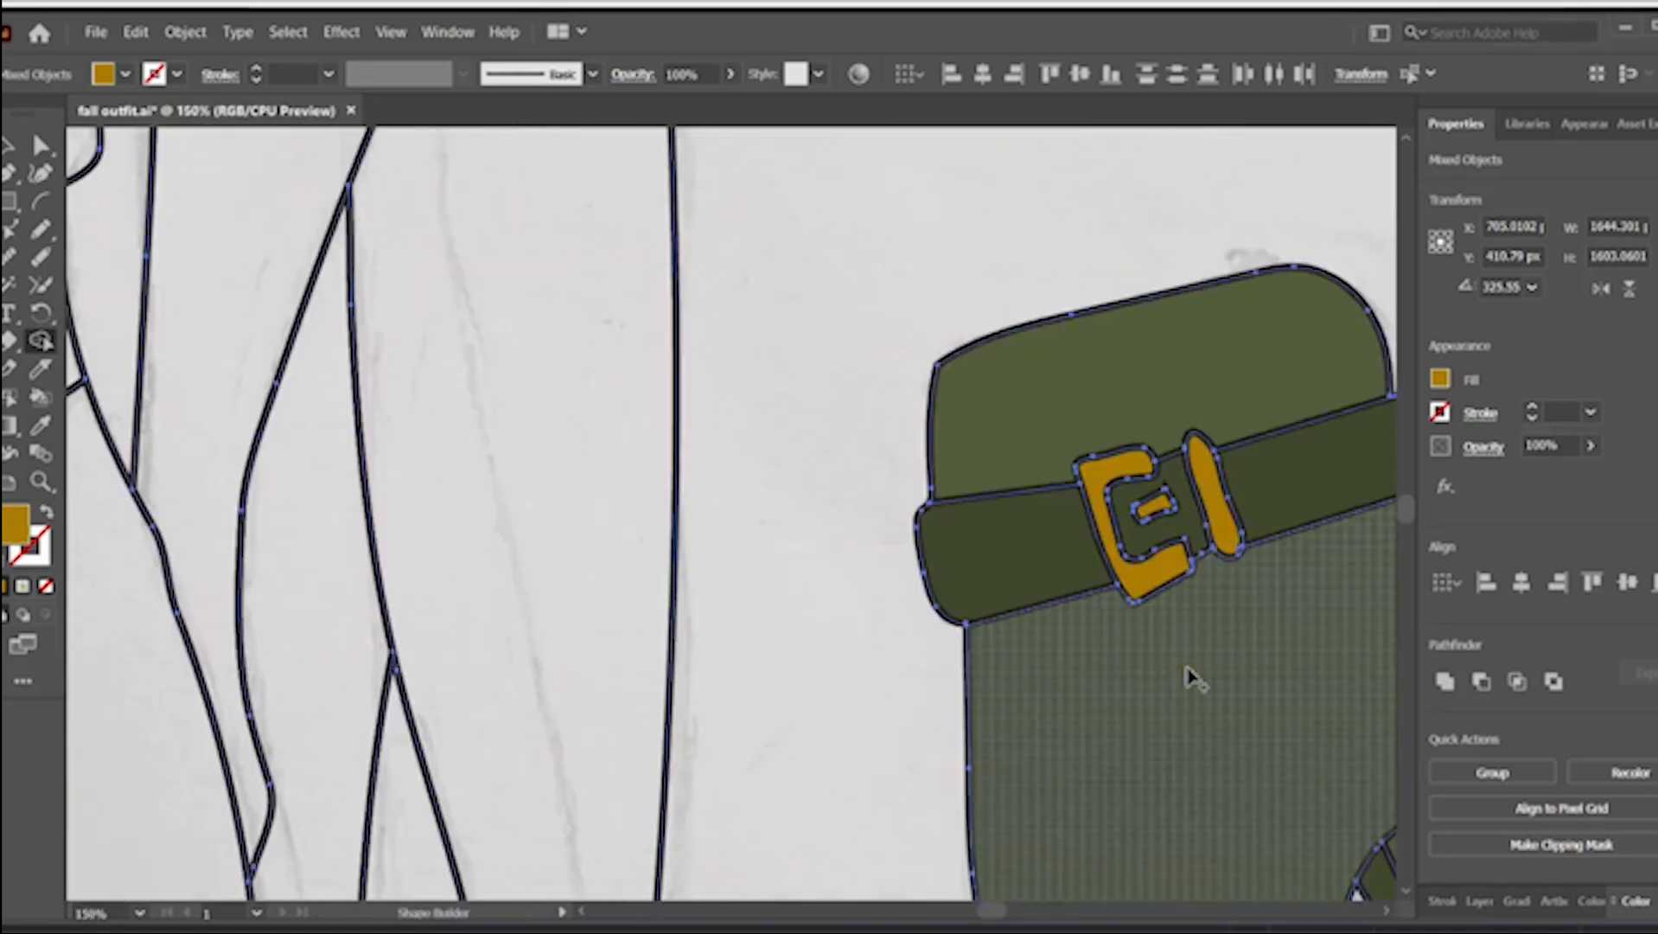
{"action": "scroll", "coordinate": [1188, 677], "scroll_direction": "right", "scroll_amount": 10}
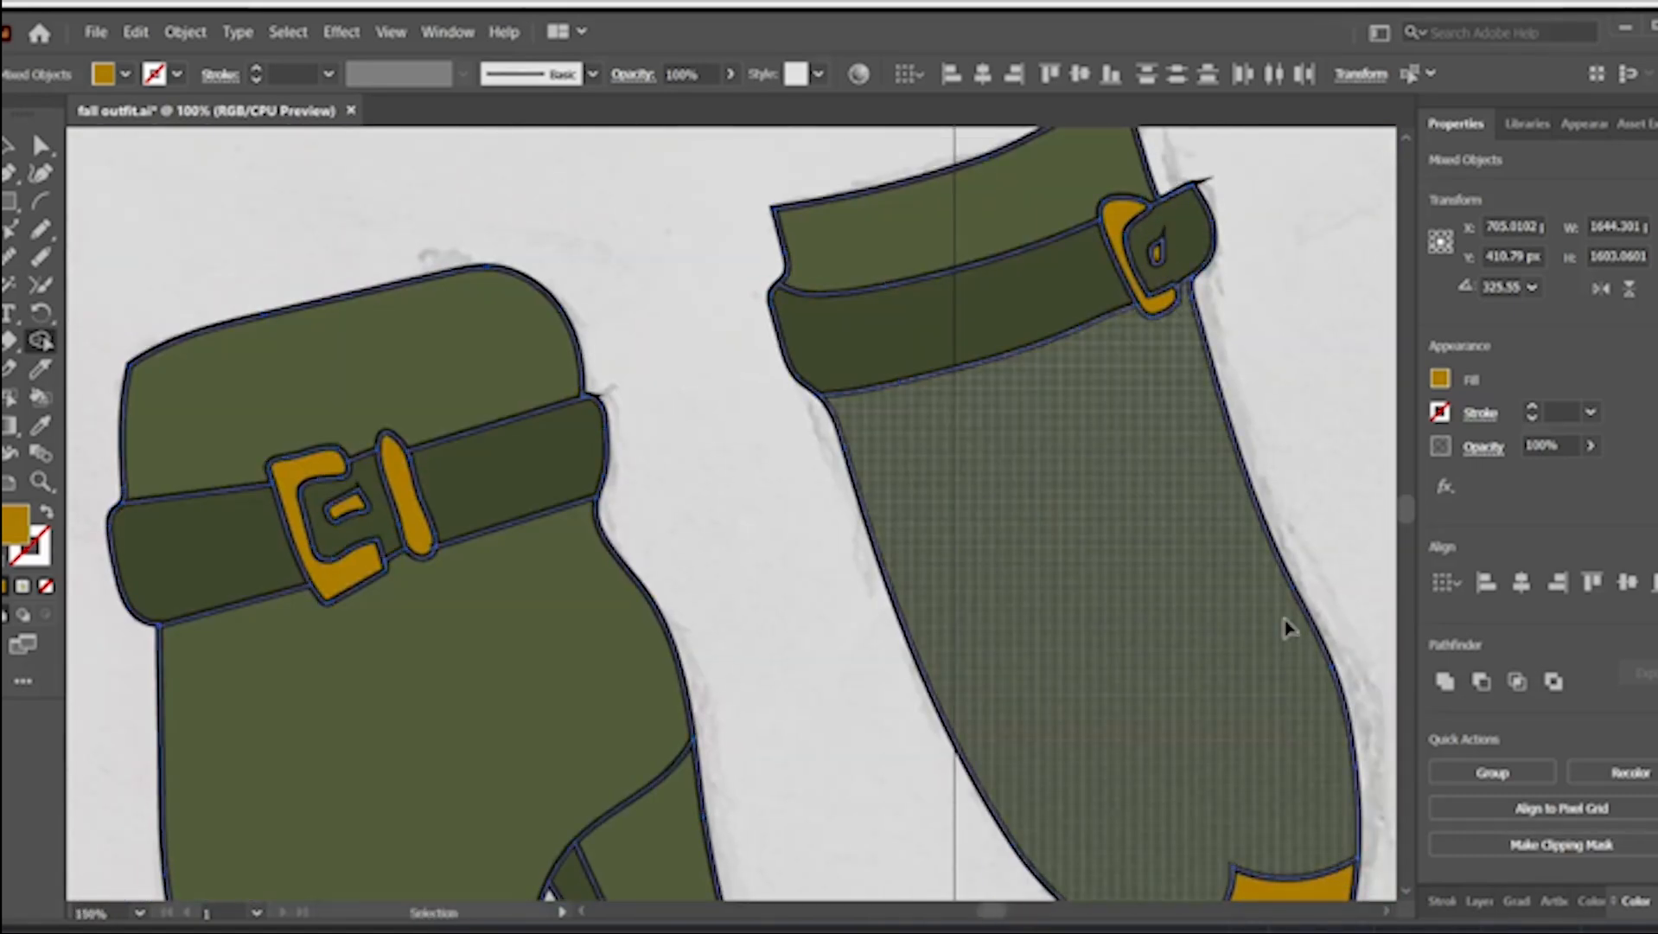
- Select all the line art and fill both coat lapels with dark green using Shape Builder
{"action": "key", "text": "ctrl+0"}
{"action": "key", "text": "v"}
{"action": "left_click_drag", "start_coordinate": [1013, 761], "coordinate": [372, 186]}
{"action": "scroll", "coordinate": [514, 322], "scroll_direction": "down", "scroll_amount": 5}
{"action": "scroll", "coordinate": [514, 322], "scroll_direction": "left", "scroll_amount": 1}
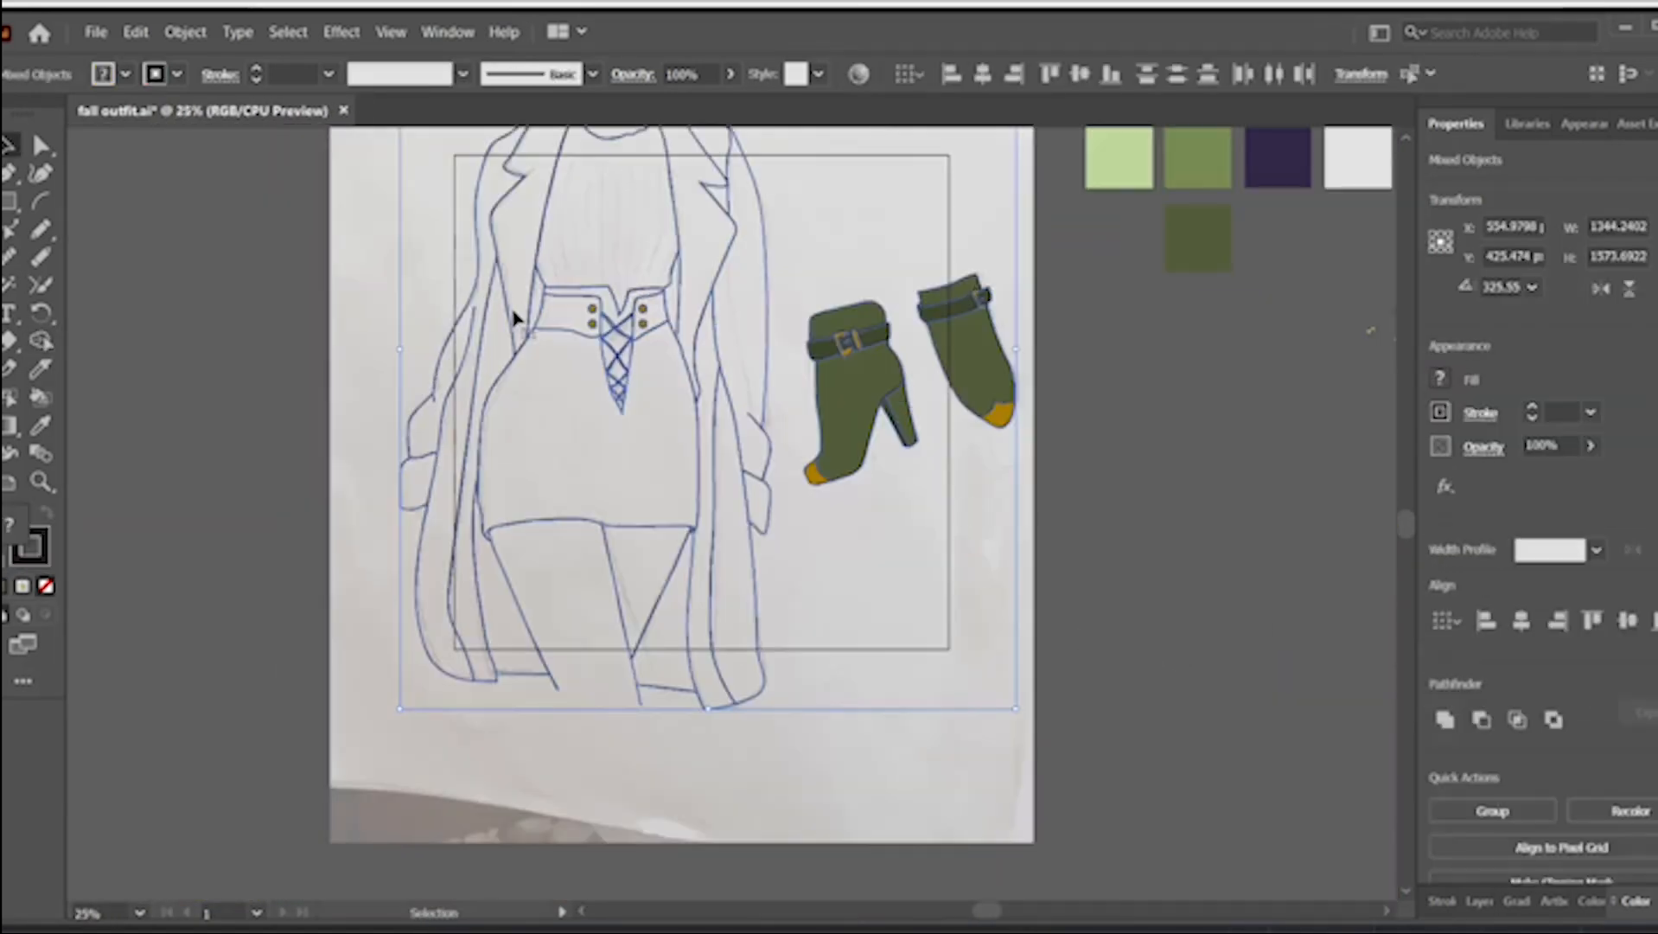
{"action": "left_click", "coordinate": [40, 343]}
{"action": "scroll", "coordinate": [711, 211], "scroll_direction": "up", "scroll_amount": 2}
{"action": "left_click", "coordinate": [548, 208]}
{"action": "left_click", "coordinate": [692, 222]}
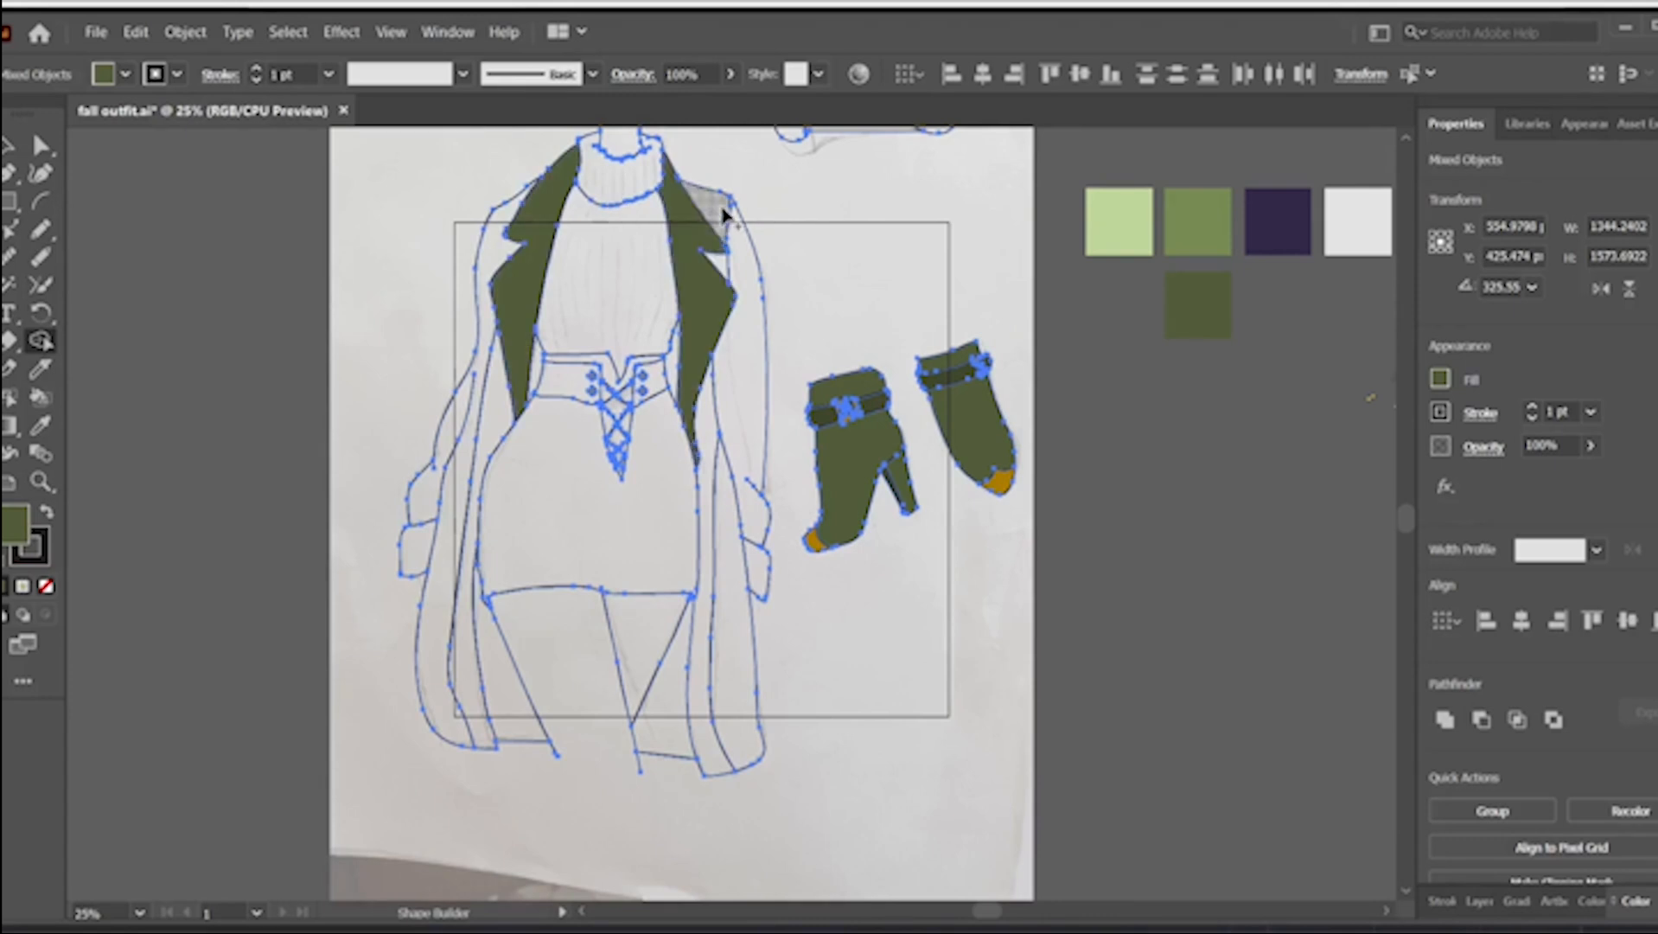
- Fill the coat's shoulders, sleeves, cuffs and long front panels with the same dark green and deselect the artwork
{"action": "left_click", "coordinate": [733, 268]}
{"action": "left_click", "coordinate": [709, 445]}
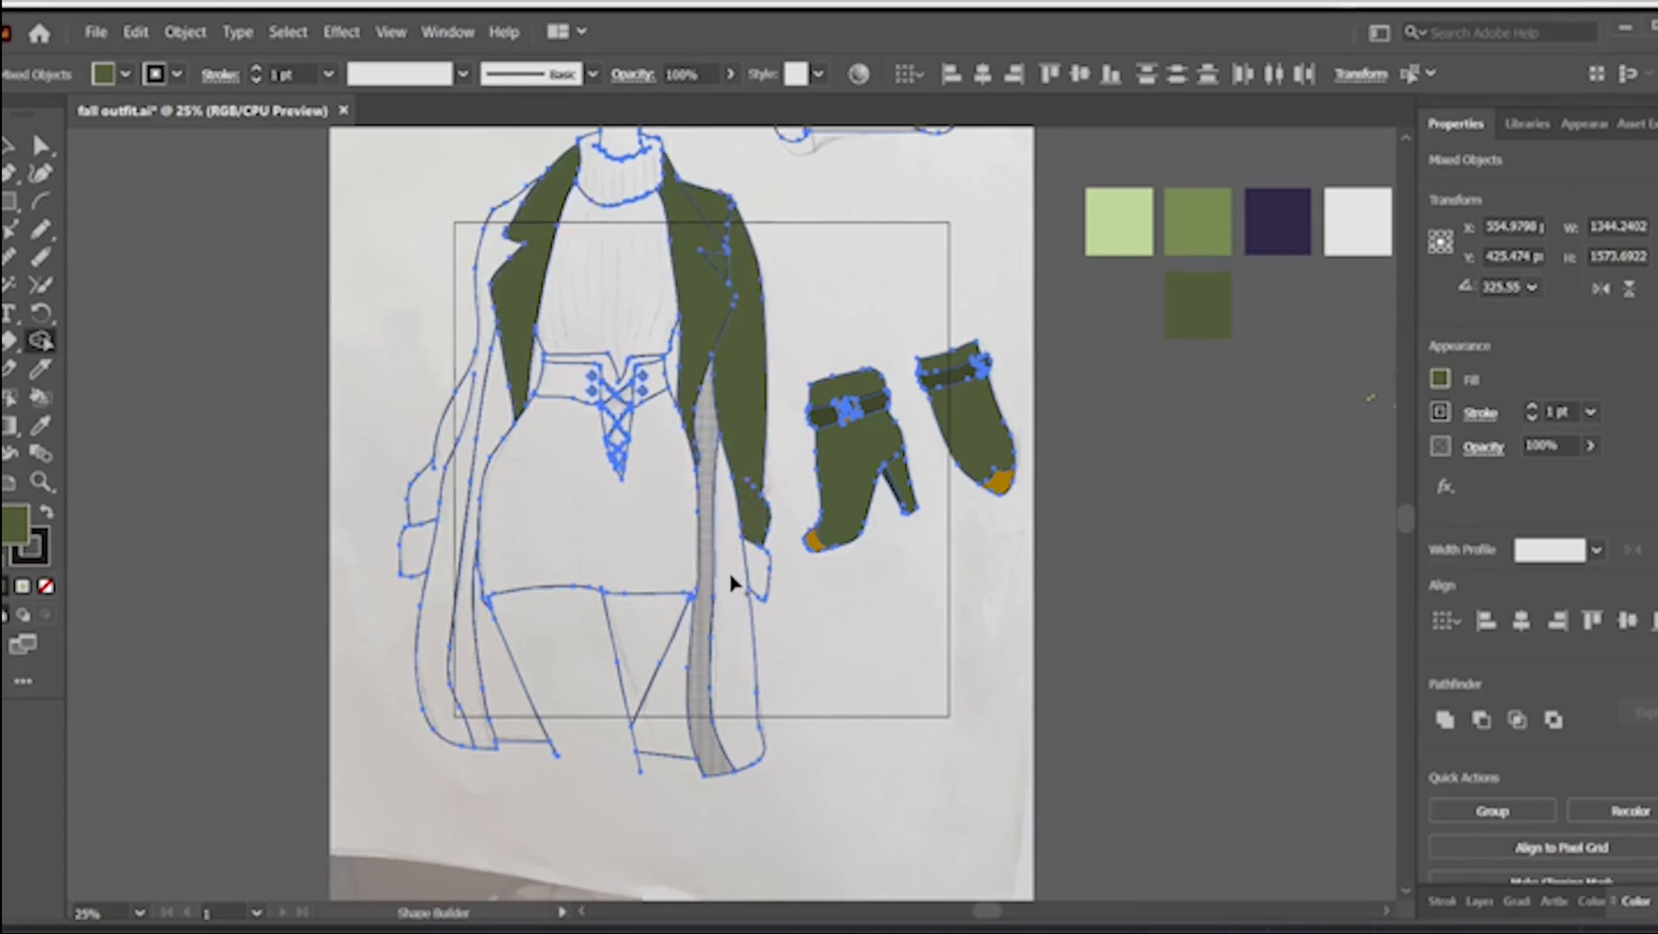
{"action": "left_click", "coordinate": [745, 646]}
{"action": "left_click", "coordinate": [759, 588]}
{"action": "left_click", "coordinate": [496, 246]}
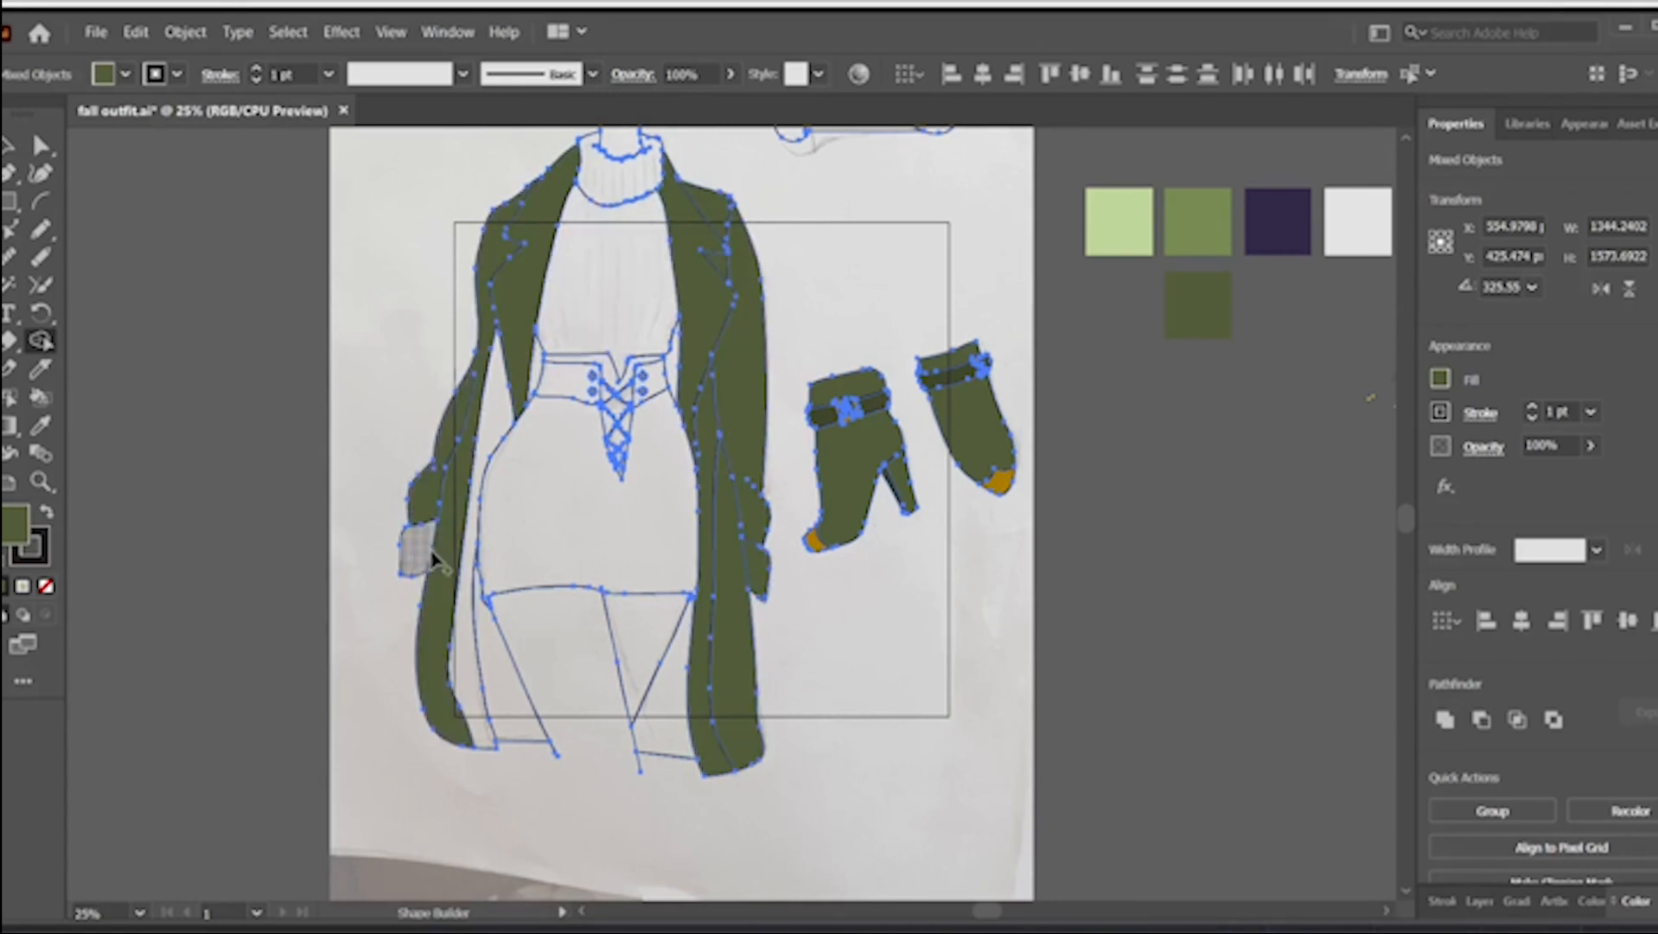
{"action": "left_click", "coordinate": [427, 554]}
{"action": "left_click", "coordinate": [495, 395]}
{"action": "scroll", "coordinate": [1292, 692], "scroll_direction": "left", "scroll_amount": 3}
{"action": "key", "text": "v"}
{"action": "left_click", "coordinate": [1081, 659]}
{"action": "scroll", "coordinate": [1081, 659], "scroll_direction": "right", "scroll_amount": 4}
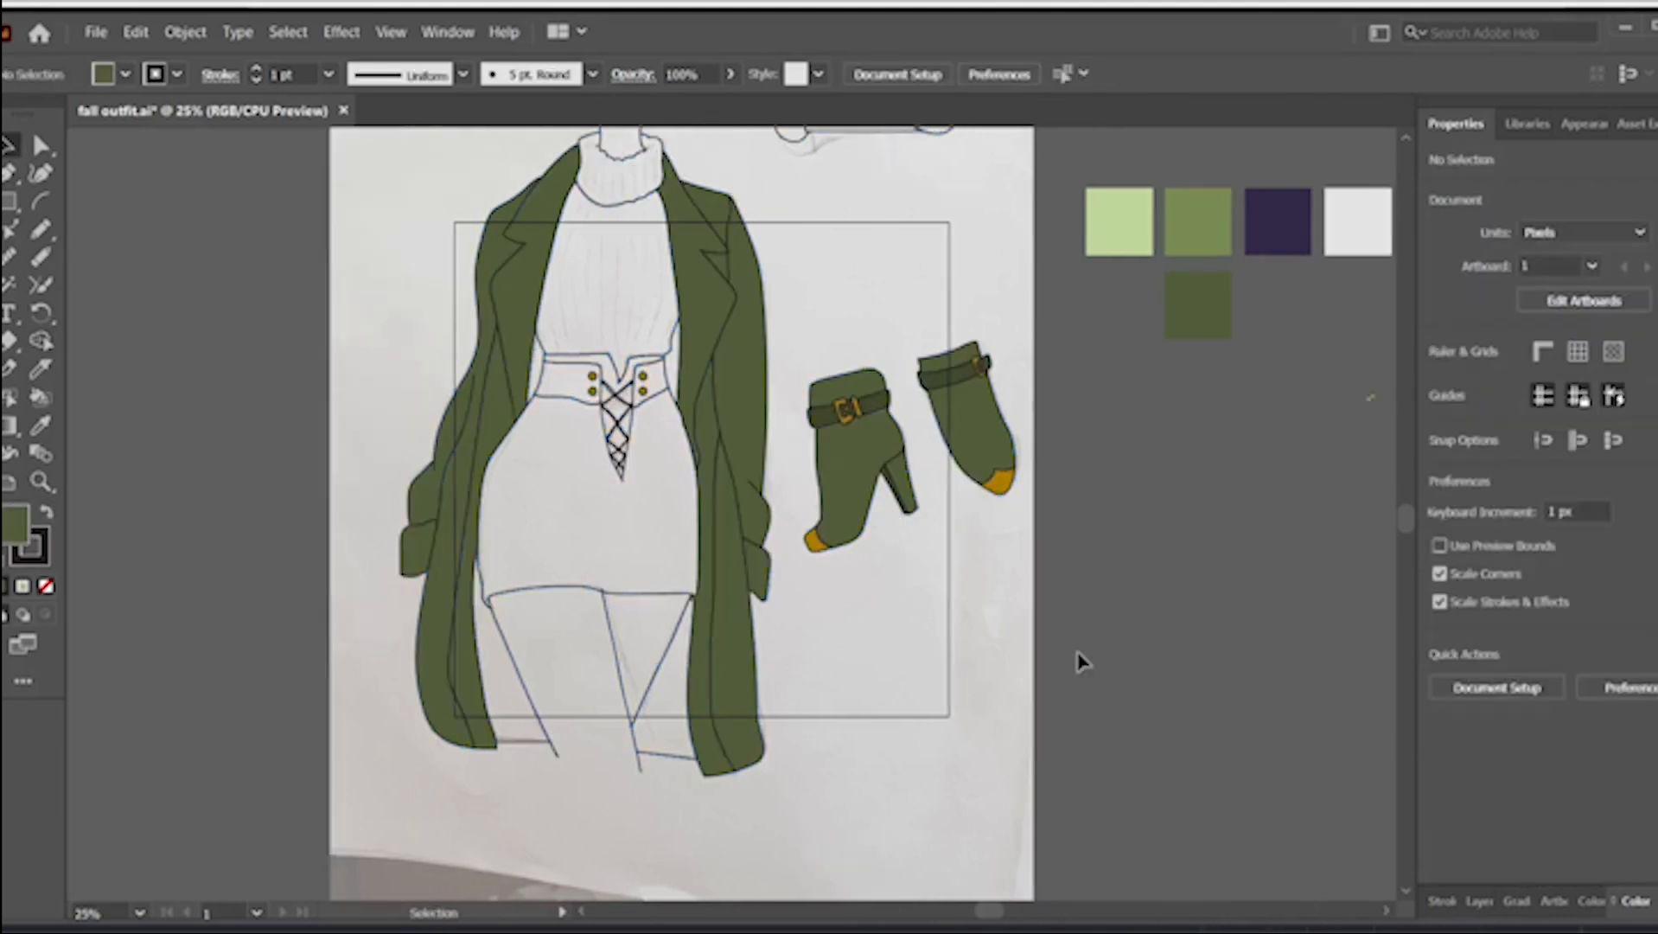
- Take the medium green palette swatch's colour and fill both sleeve cuffs of the coat with it using Shape Builder
{"action": "left_click", "coordinate": [40, 147]}
{"action": "left_click", "coordinate": [1181, 221]}
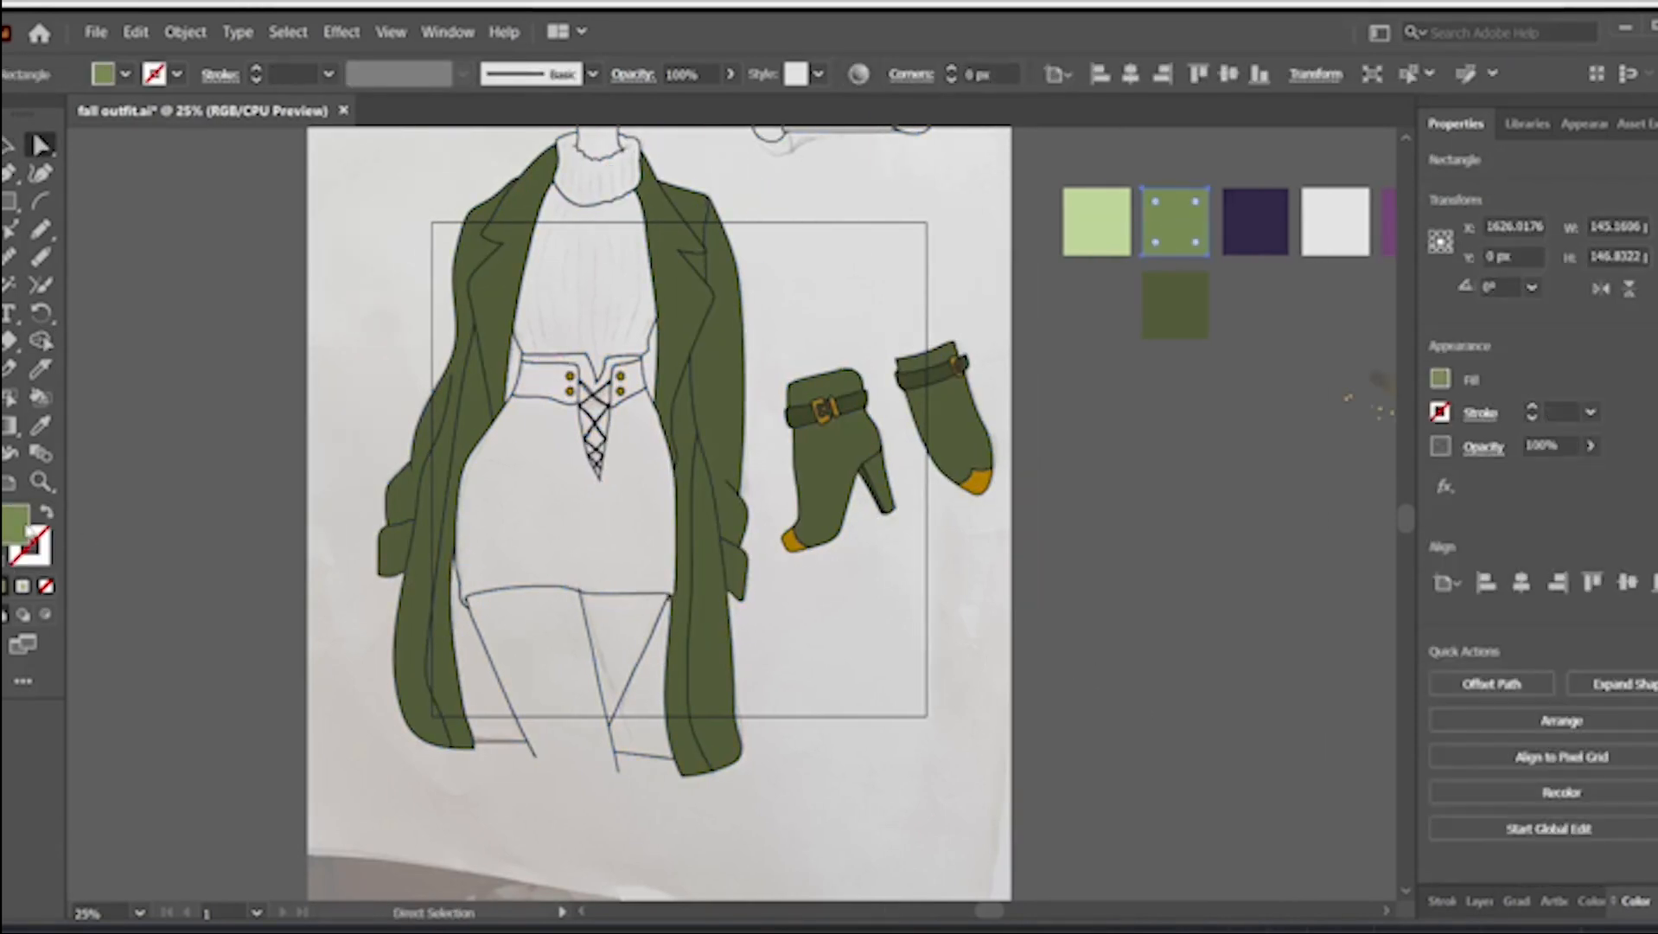
{"action": "double_click", "coordinate": [22, 524]}
{"action": "left_click", "coordinate": [1524, 226]}
{"action": "left_click", "coordinate": [11, 148]}
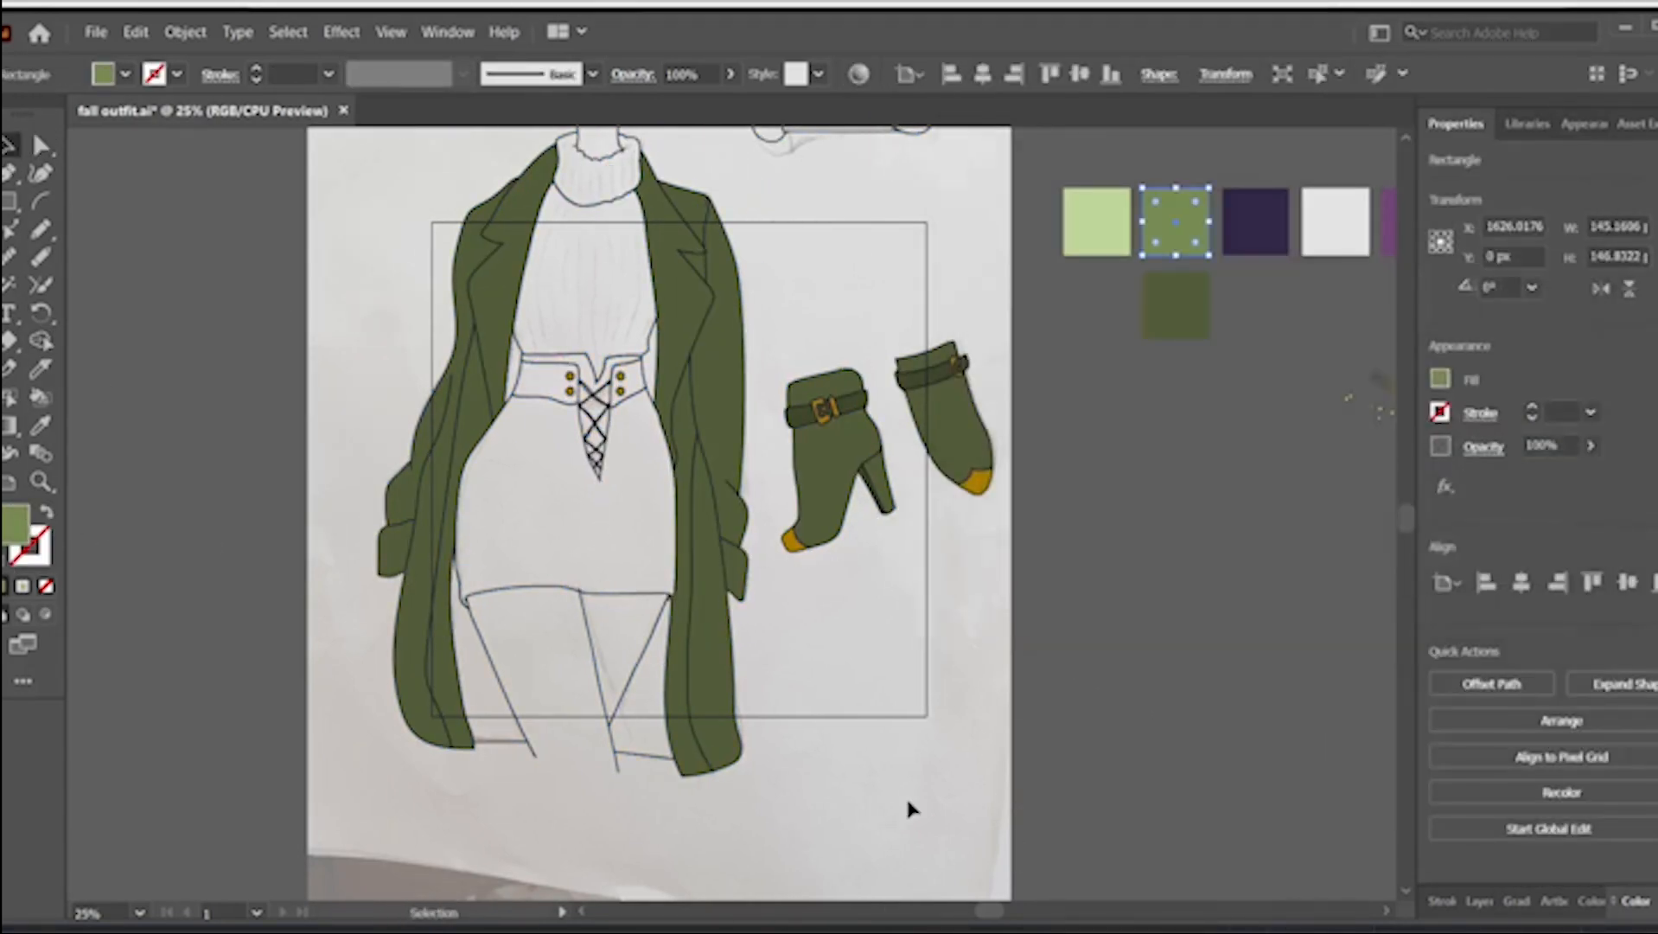
{"action": "scroll", "coordinate": [908, 805], "scroll_direction": "up", "scroll_amount": 3}
{"action": "left_click_drag", "start_coordinate": [213, 135], "coordinate": [1029, 869]}
{"action": "scroll", "coordinate": [1081, 554], "scroll_direction": "down", "scroll_amount": 3}
{"action": "left_click", "coordinate": [41, 340]}
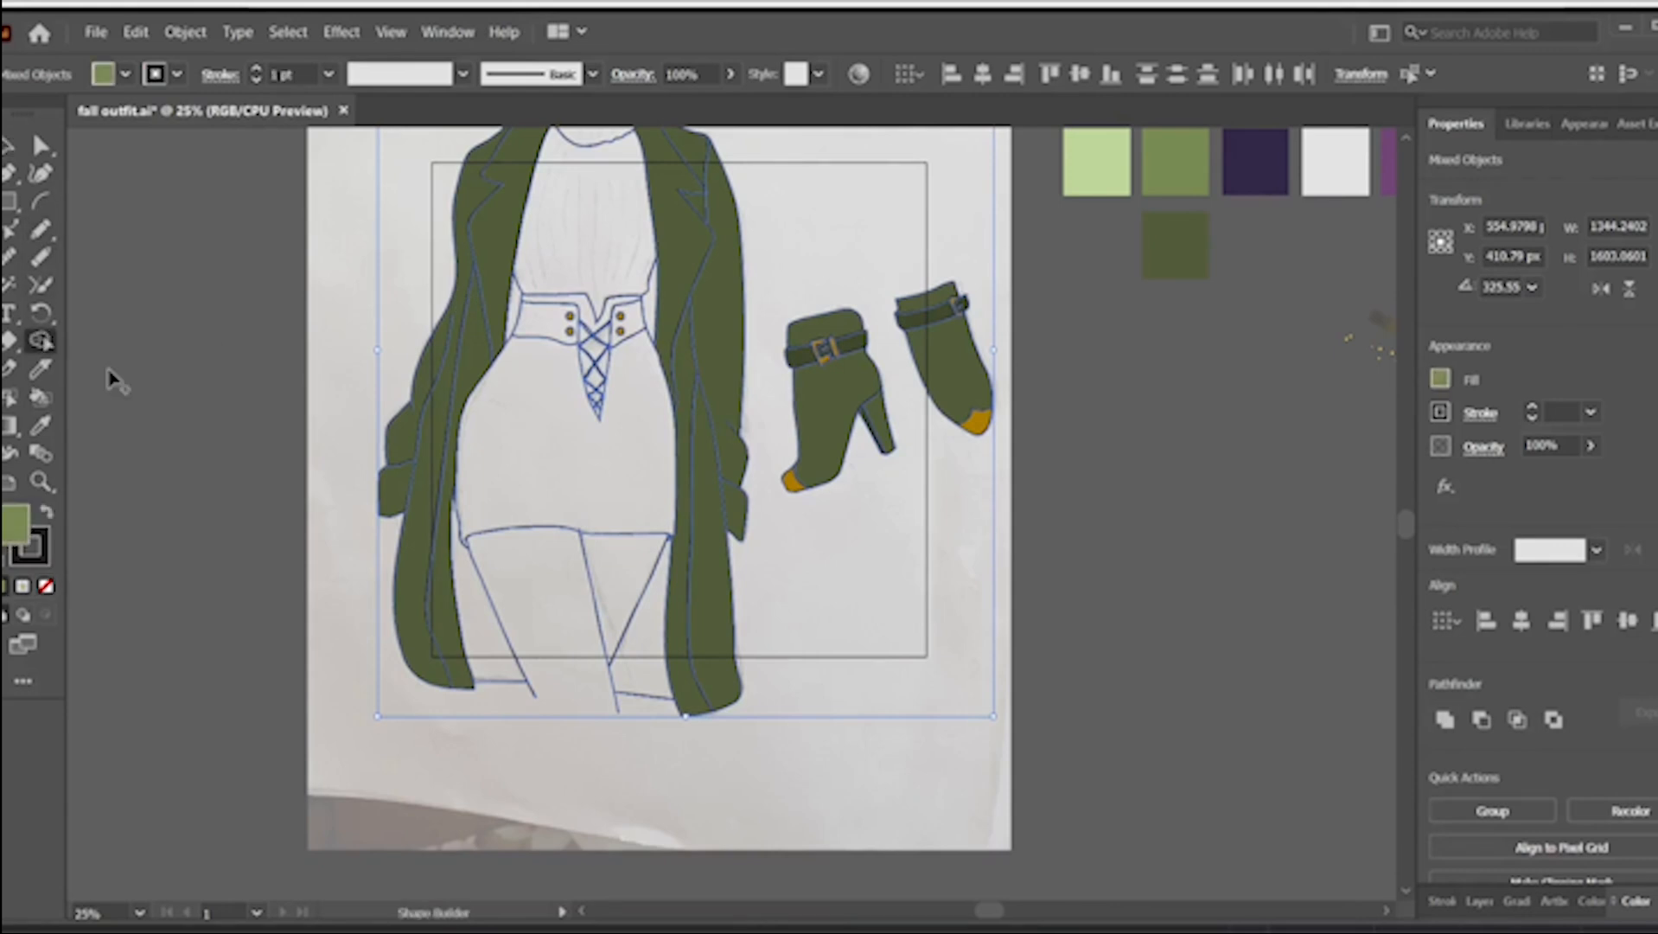
{"action": "key", "text": "v"}
{"action": "left_click", "coordinate": [902, 533]}
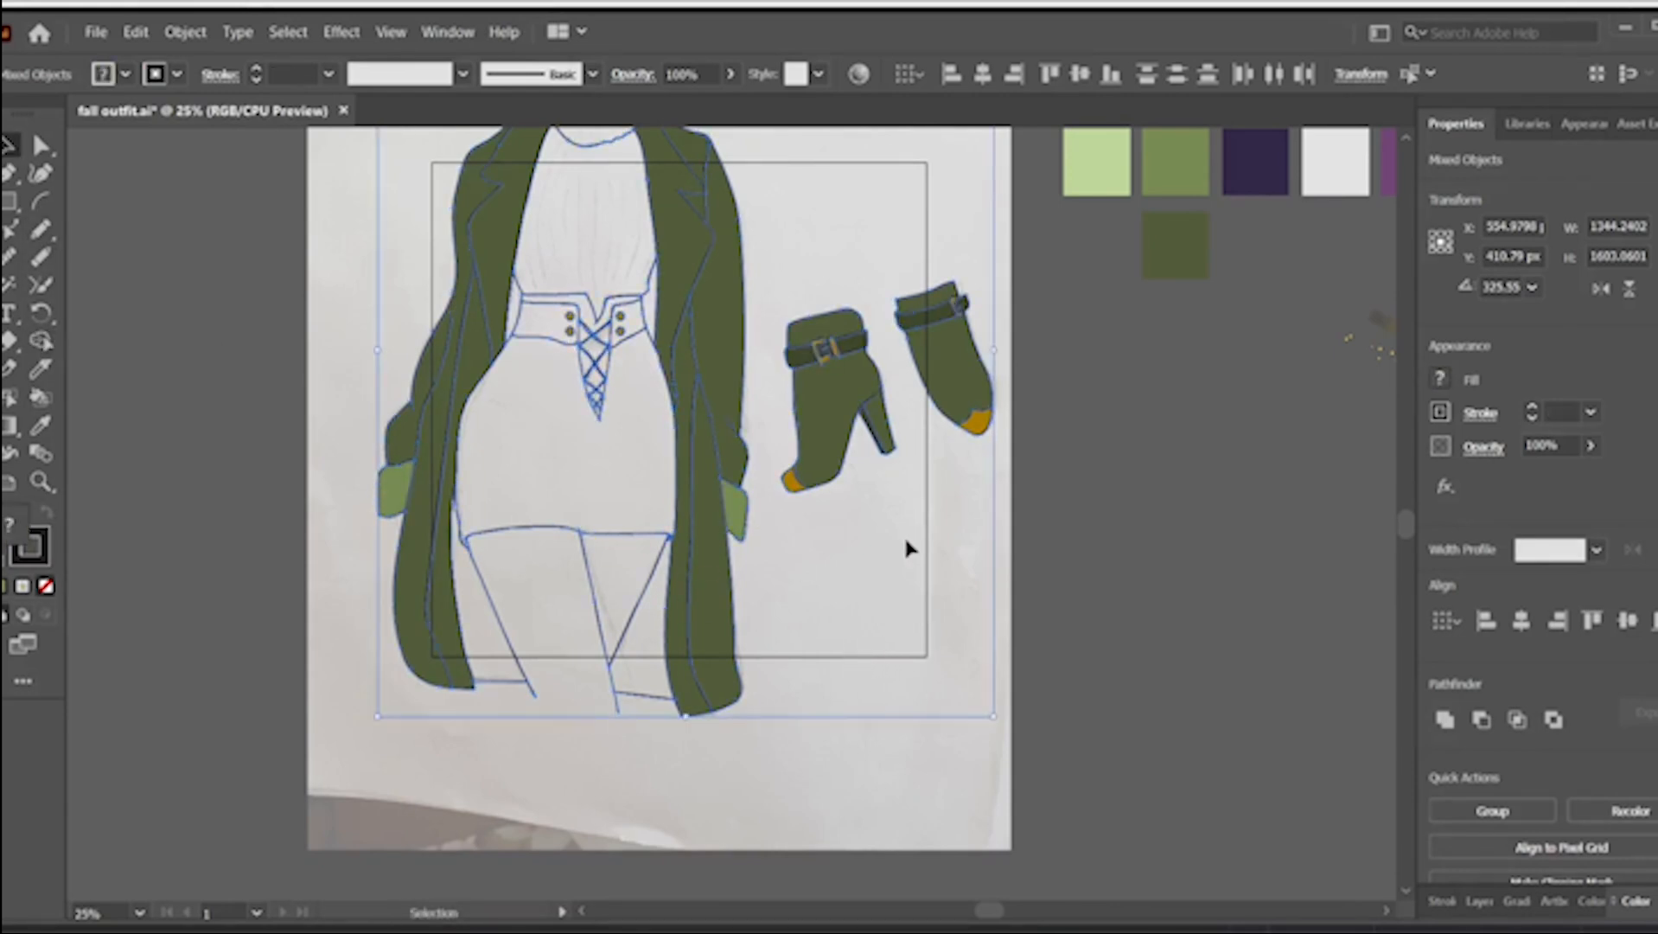
- Select the heeled boot's strap and copy its darker green hex code from the Color Picker
{"action": "left_click", "coordinate": [856, 347]}
{"action": "double_click", "coordinate": [24, 519]}
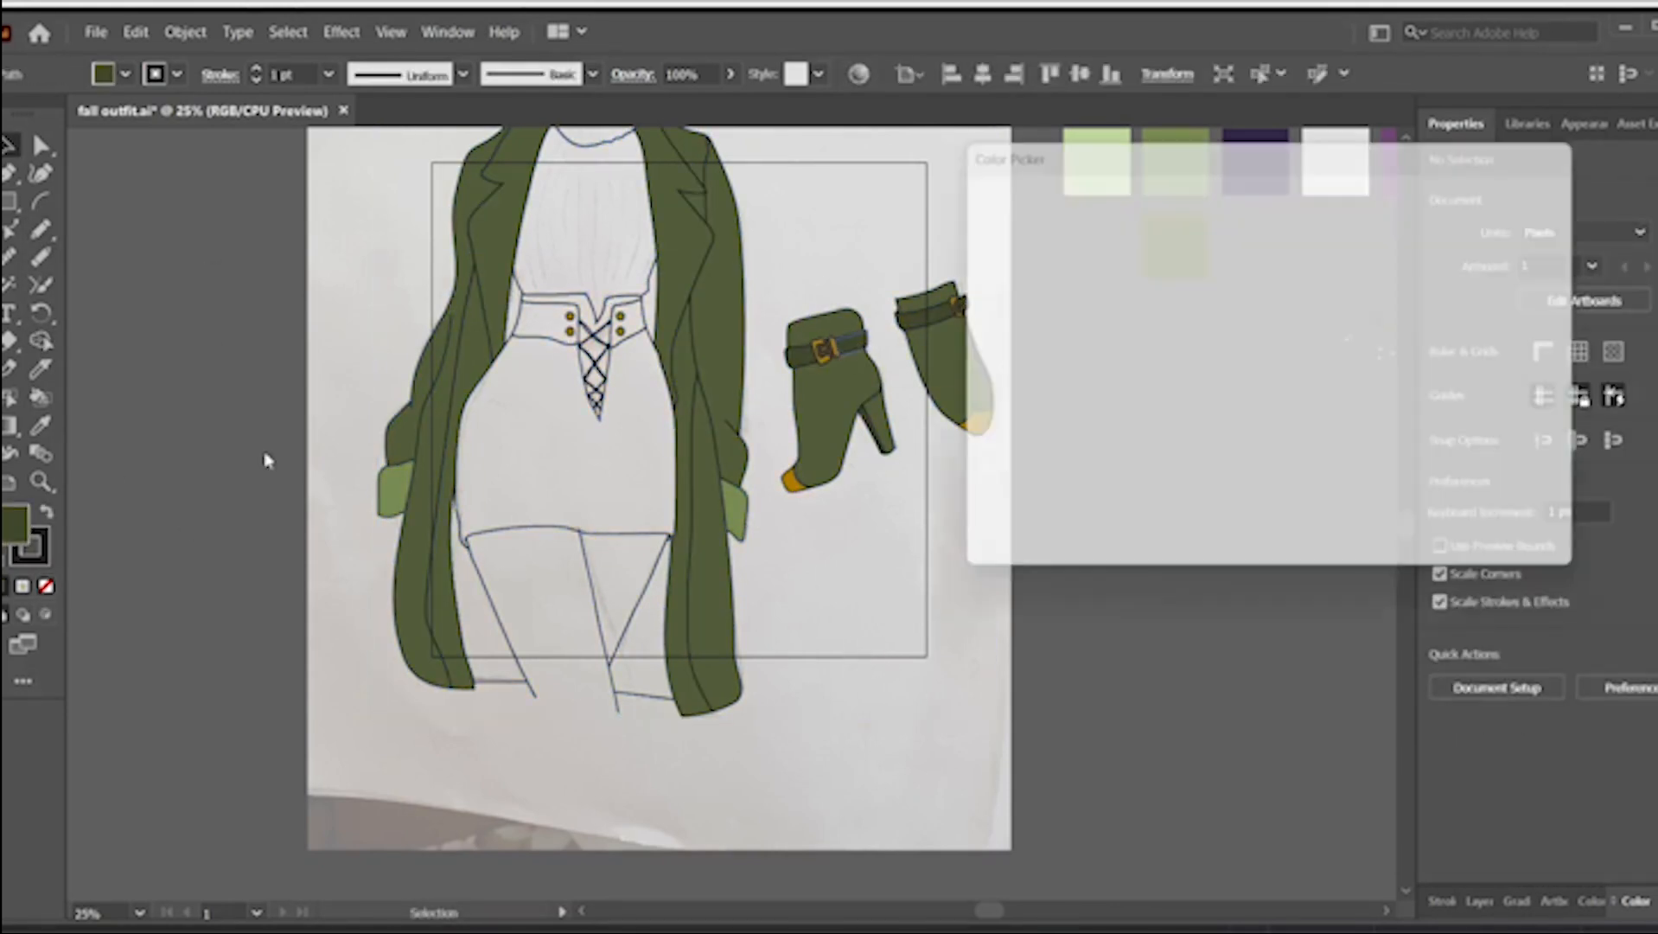
{"action": "right_click", "coordinate": [1386, 506]}
{"action": "left_click", "coordinate": [1447, 584]}
{"action": "left_click", "coordinate": [1534, 221]}
- Fill the coat's inner lining beside the legs and waist with the darker strap green using Shape Builder, and deselect
{"action": "left_click_drag", "start_coordinate": [1062, 821], "coordinate": [160, 76]}
{"action": "scroll", "coordinate": [1013, 510], "scroll_direction": "down", "scroll_amount": 5}
{"action": "key", "text": "shift+m"}
{"action": "left_click", "coordinate": [497, 571]}
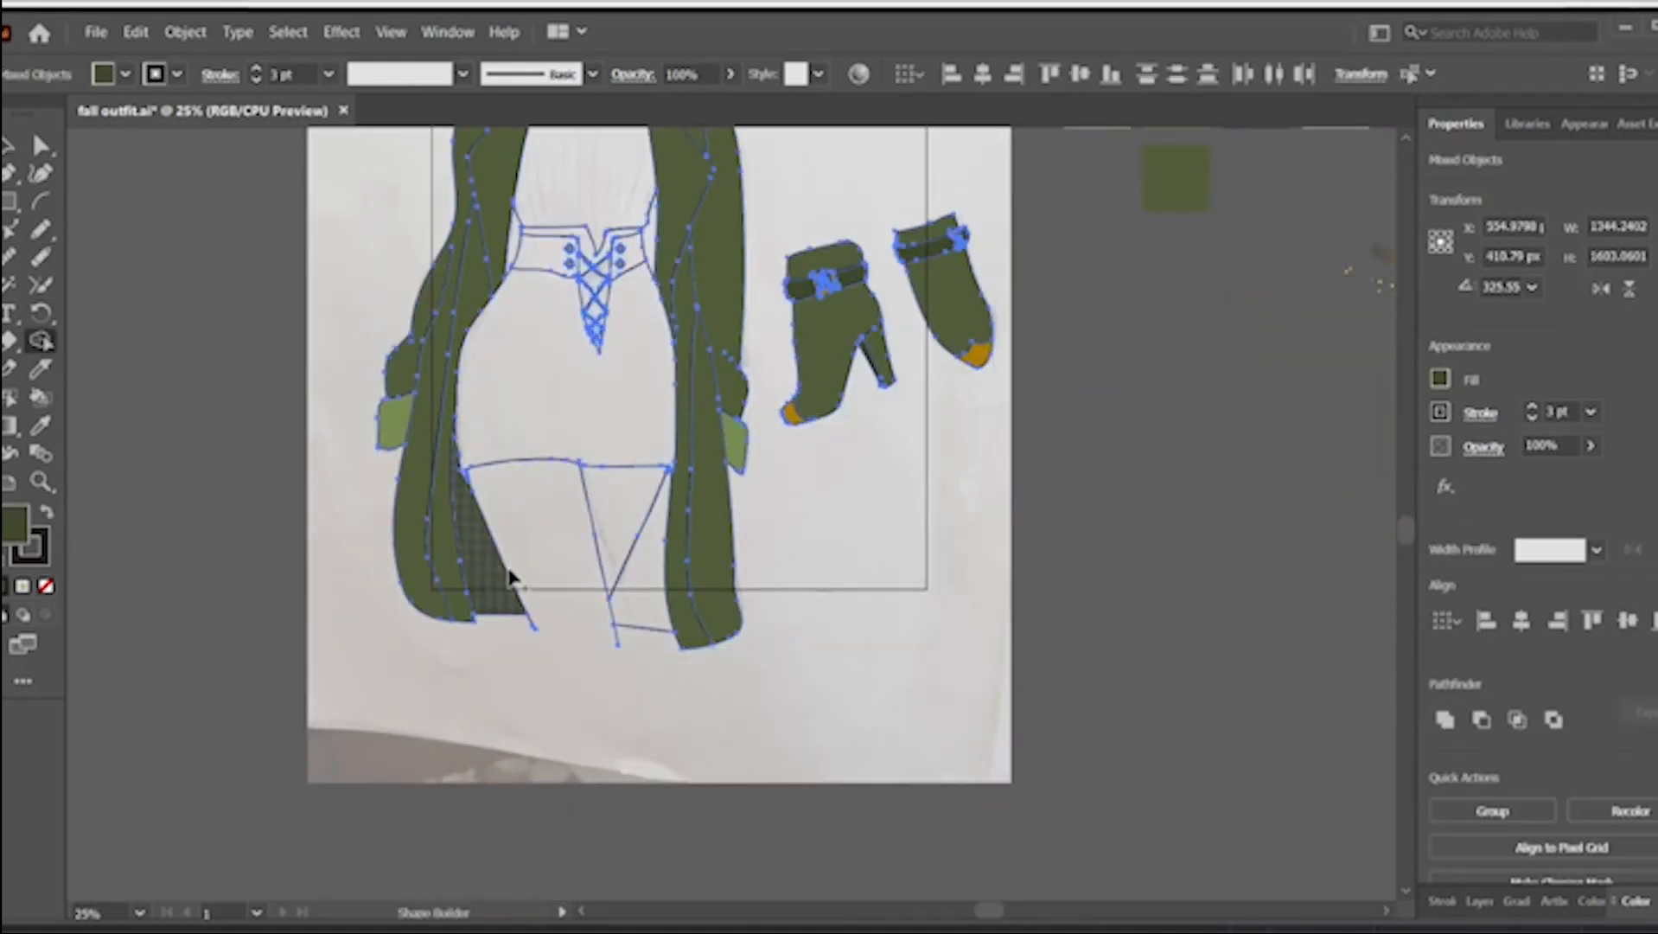
{"action": "left_click", "coordinate": [642, 562]}
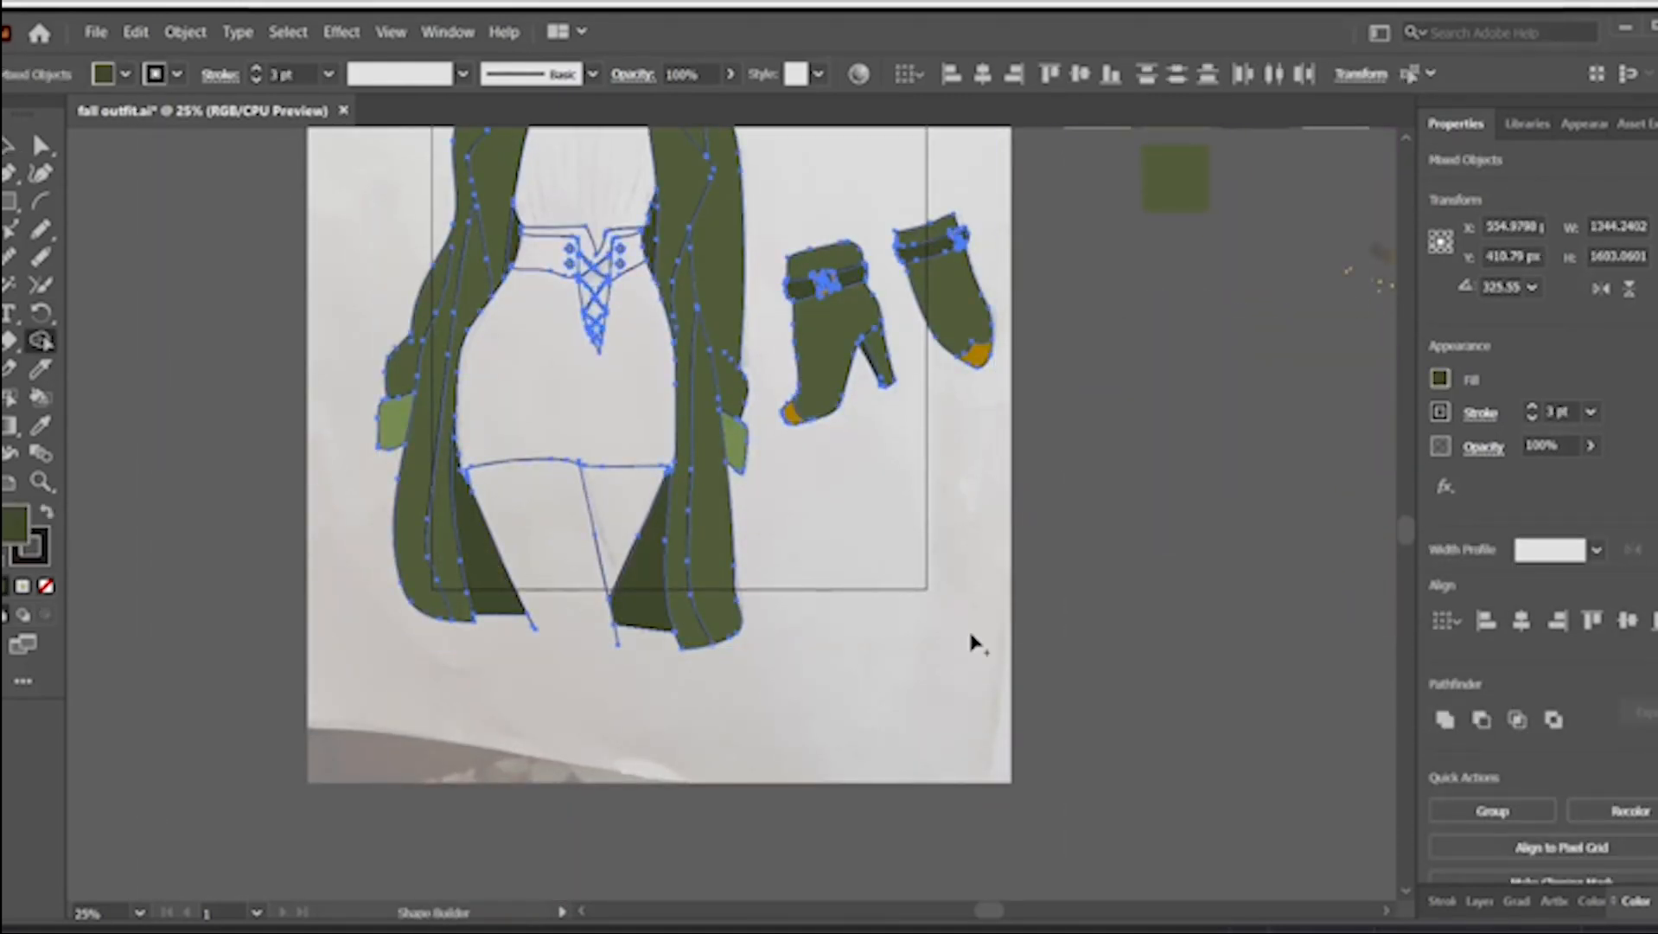
{"action": "scroll", "coordinate": [891, 437], "scroll_direction": "up", "scroll_amount": 4}
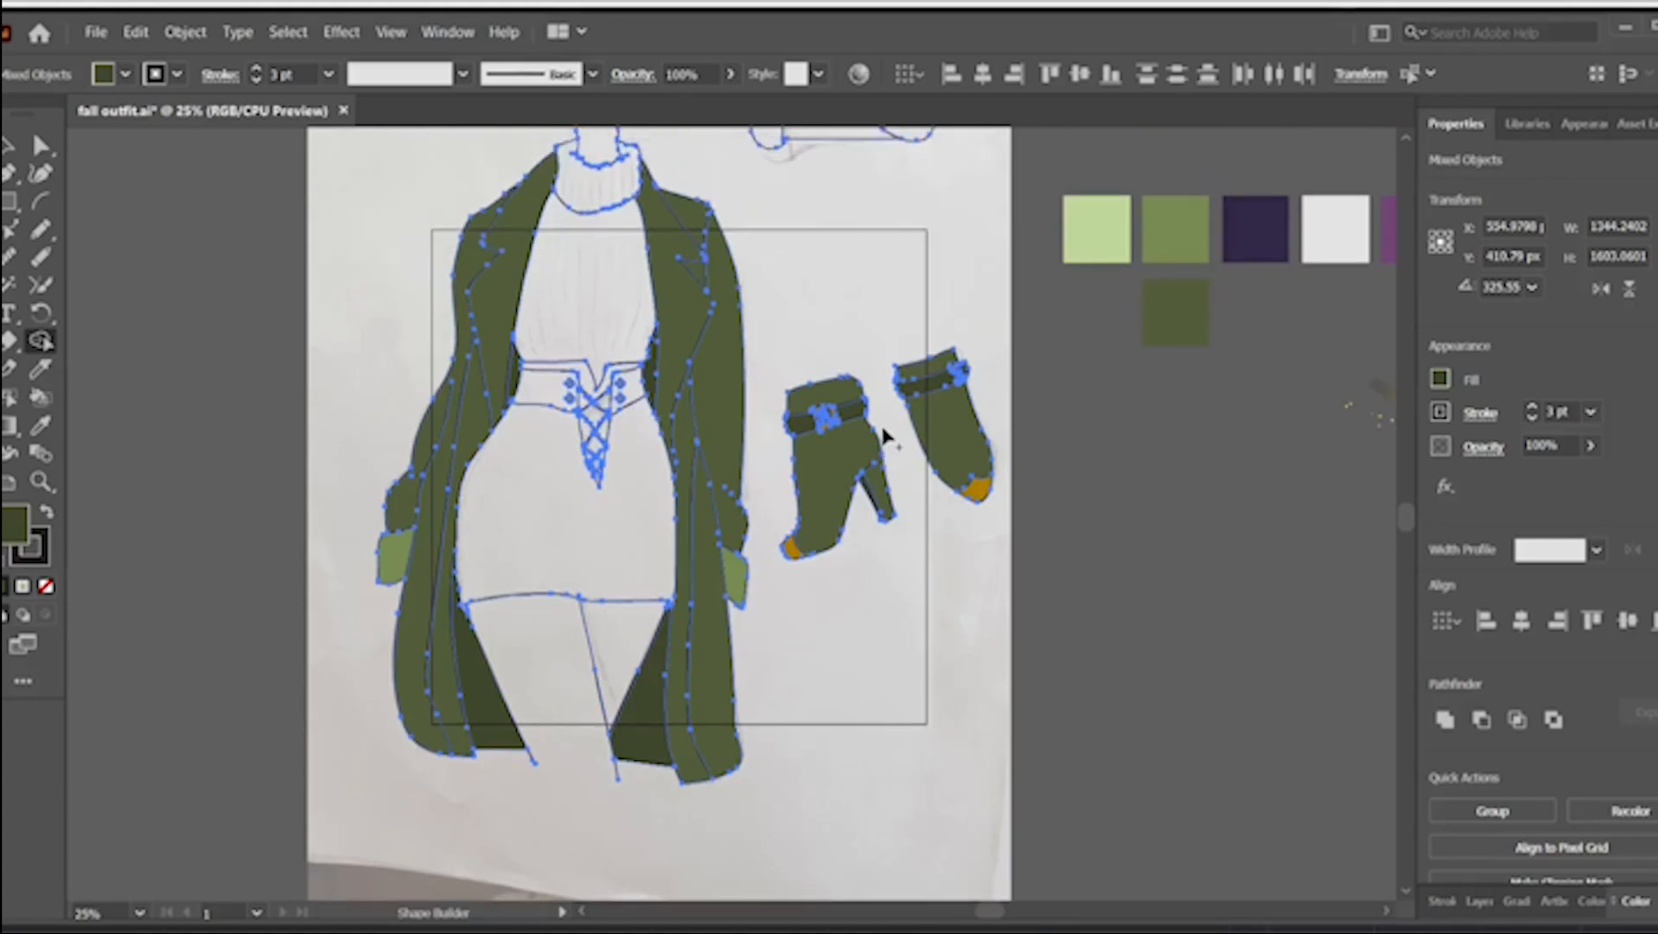
{"action": "left_click", "coordinate": [11, 148]}
{"action": "left_click", "coordinate": [987, 616]}
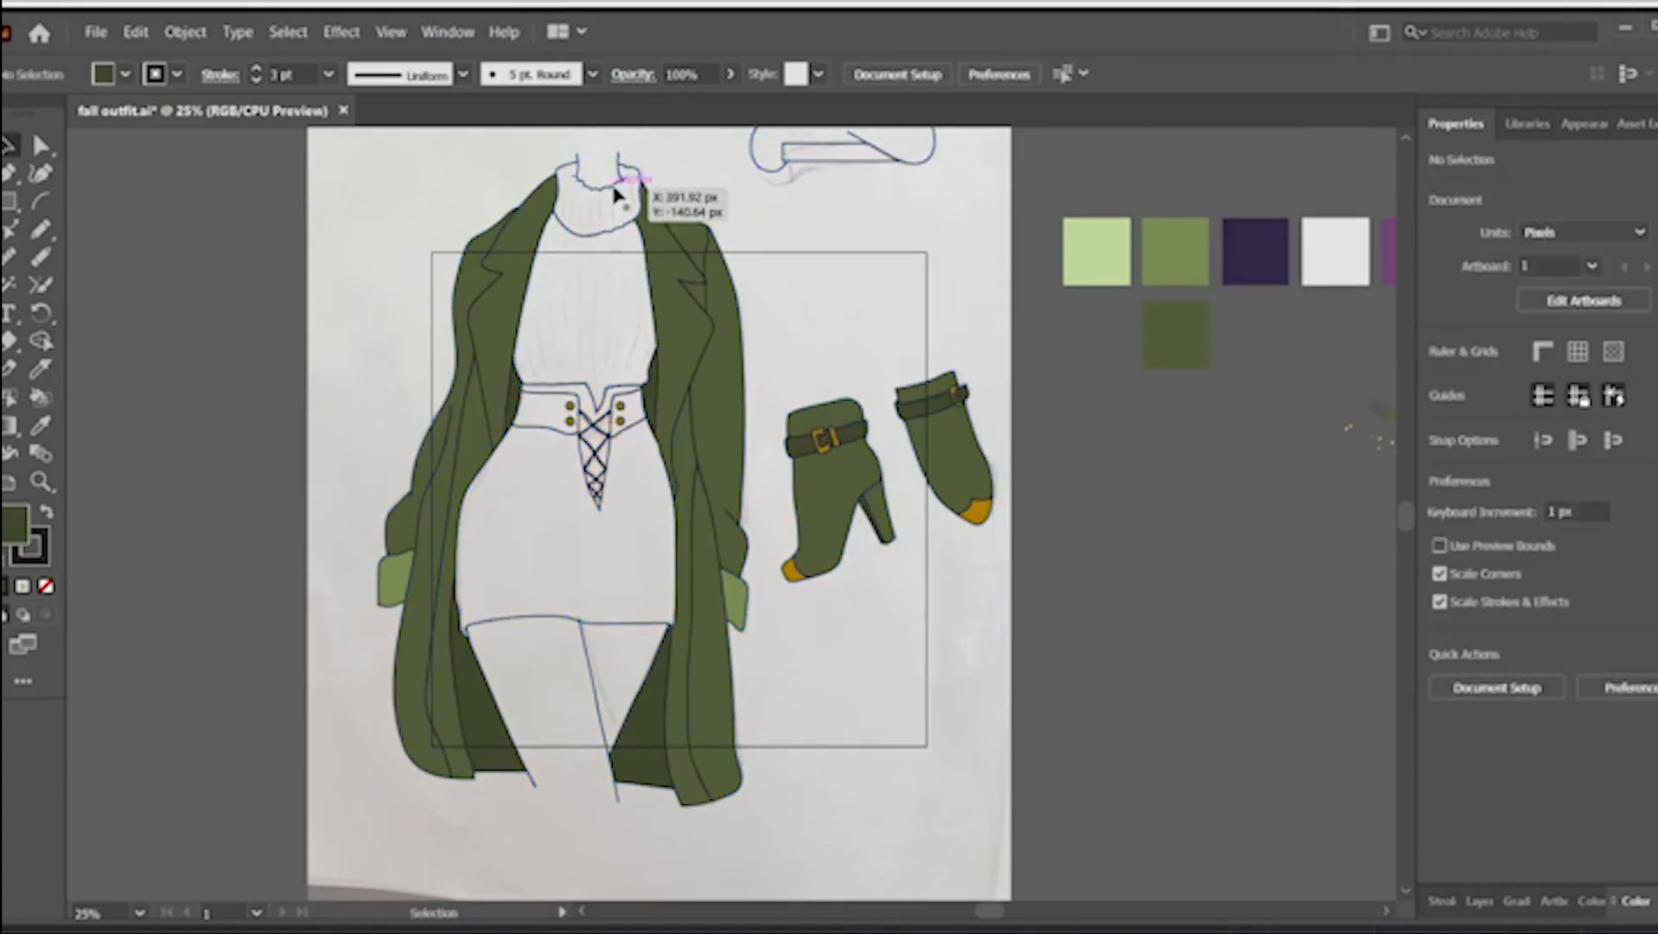
- Select the light grey palette swatch and copy its hex code e4e4e4 from the Color Picker
{"action": "scroll", "coordinate": [939, 574], "scroll_direction": "right", "scroll_amount": 3}
{"action": "left_click", "coordinate": [1135, 253]}
{"action": "double_click", "coordinate": [7, 534]}
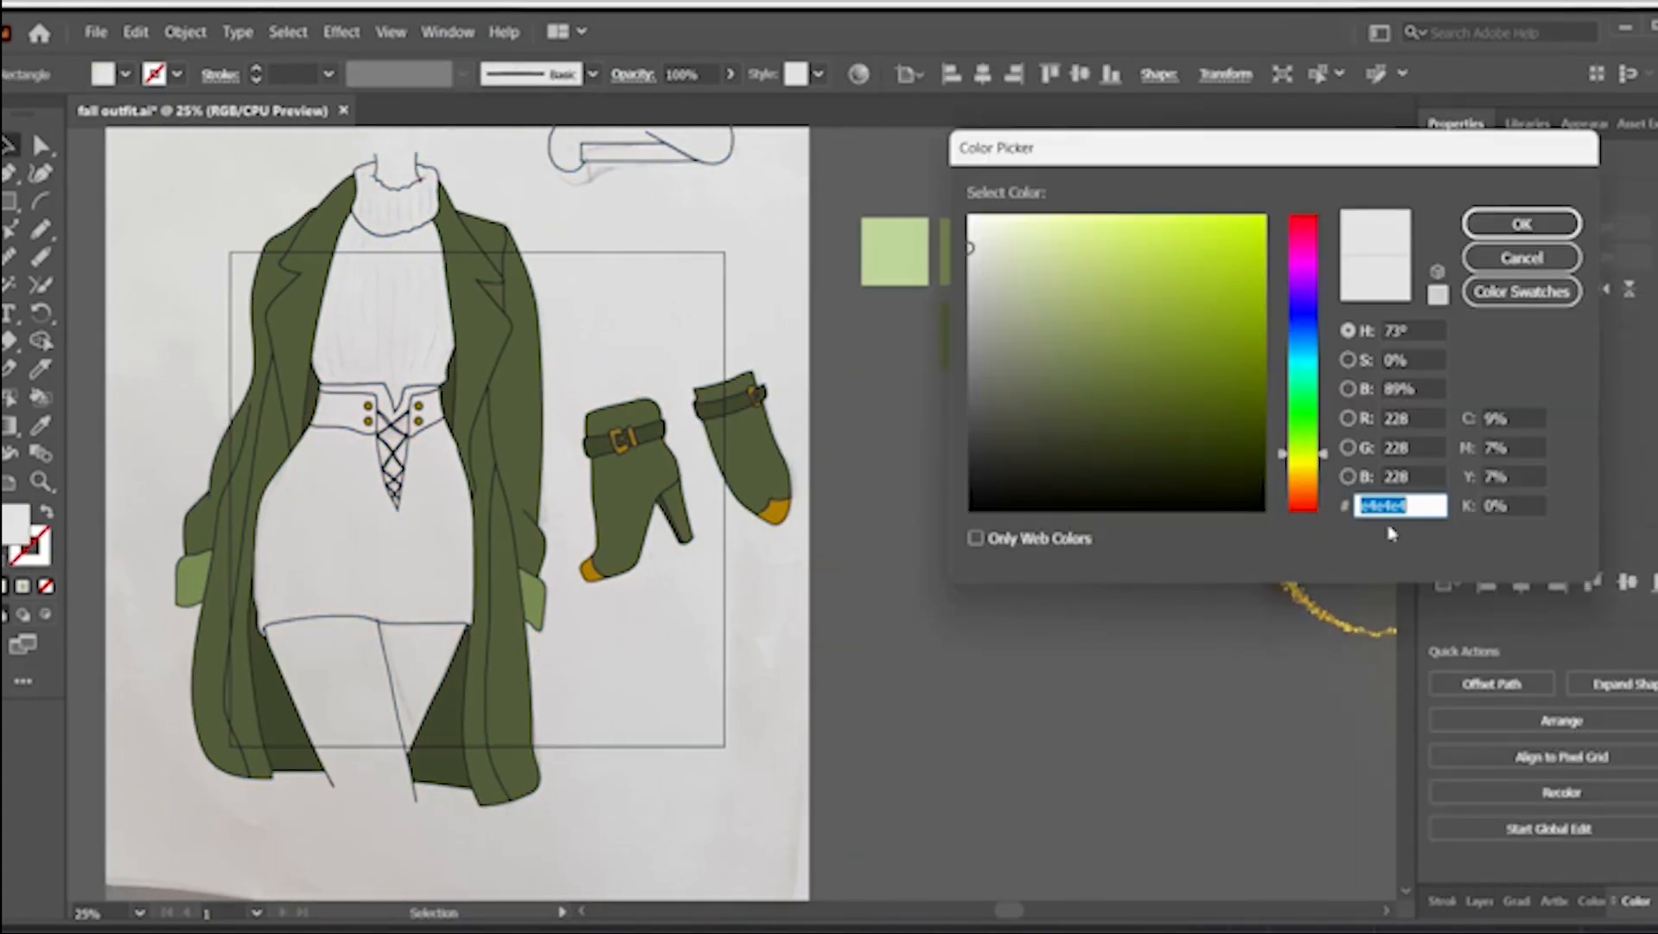
{"action": "right_click", "coordinate": [1389, 500]}
{"action": "left_click", "coordinate": [1446, 573]}
{"action": "left_click", "coordinate": [1522, 224]}
- Select the outfit artwork and fill the turtleneck's body with light grey e4e4e4 using Shape Builder
{"action": "scroll", "coordinate": [560, 650], "scroll_direction": "left", "scroll_amount": 3}
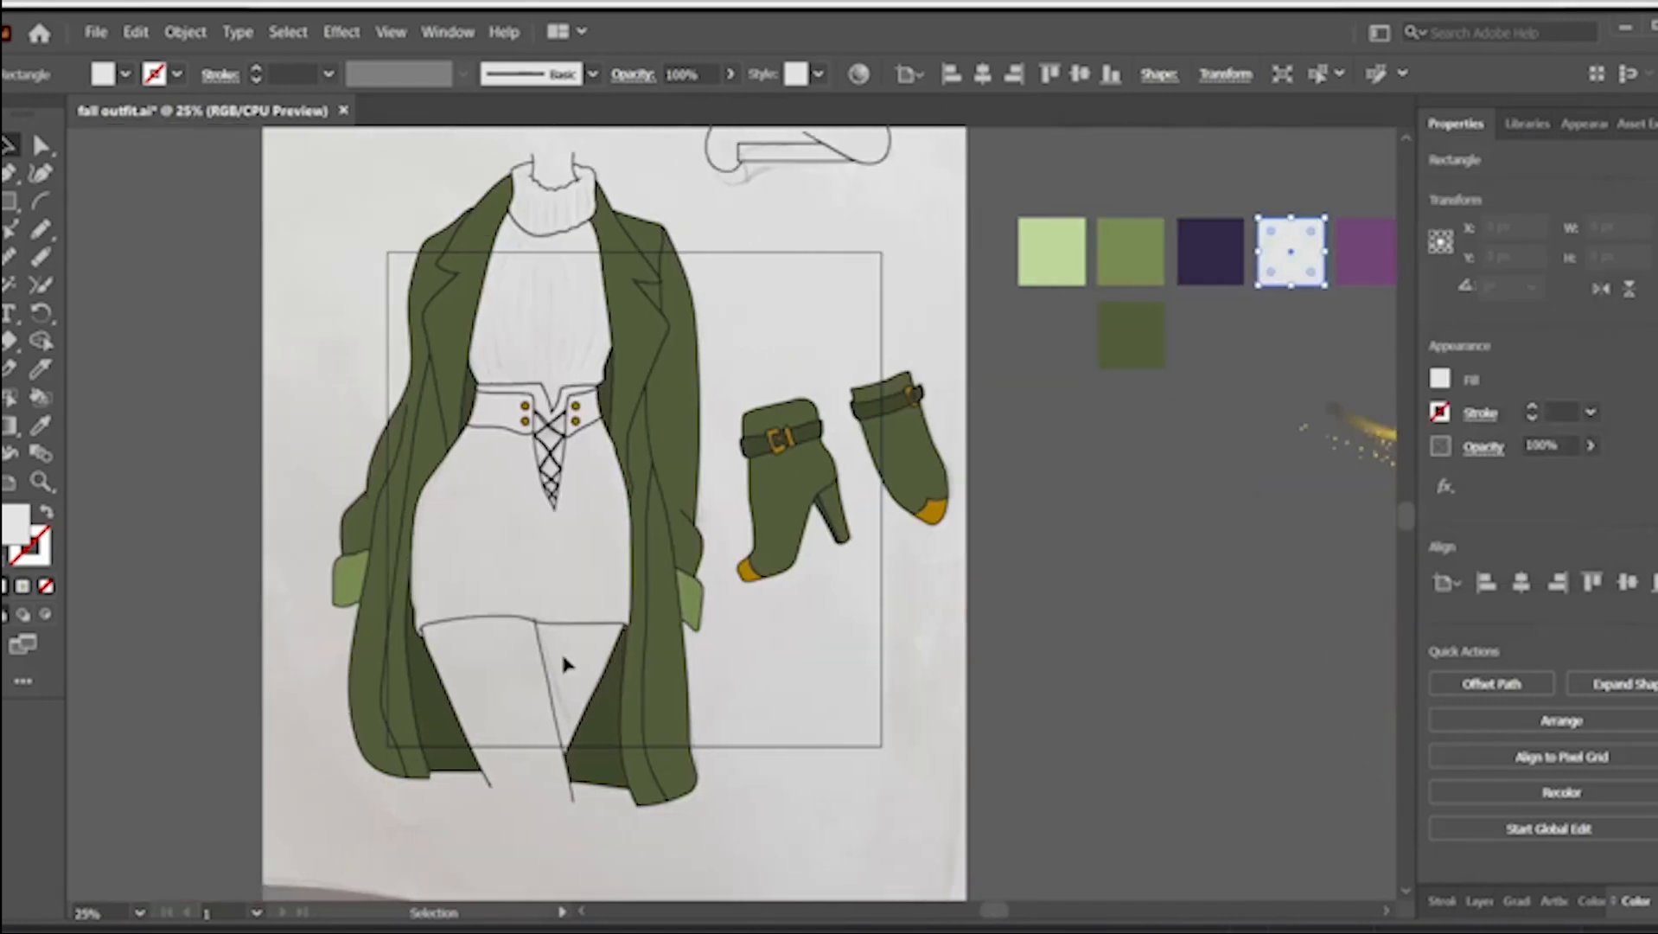
{"action": "scroll", "coordinate": [559, 651], "scroll_direction": "up", "scroll_amount": 3}
{"action": "scroll", "coordinate": [952, 891], "scroll_direction": "down", "scroll_amount": 4}
{"action": "key", "text": "ctrl+alt+a"}
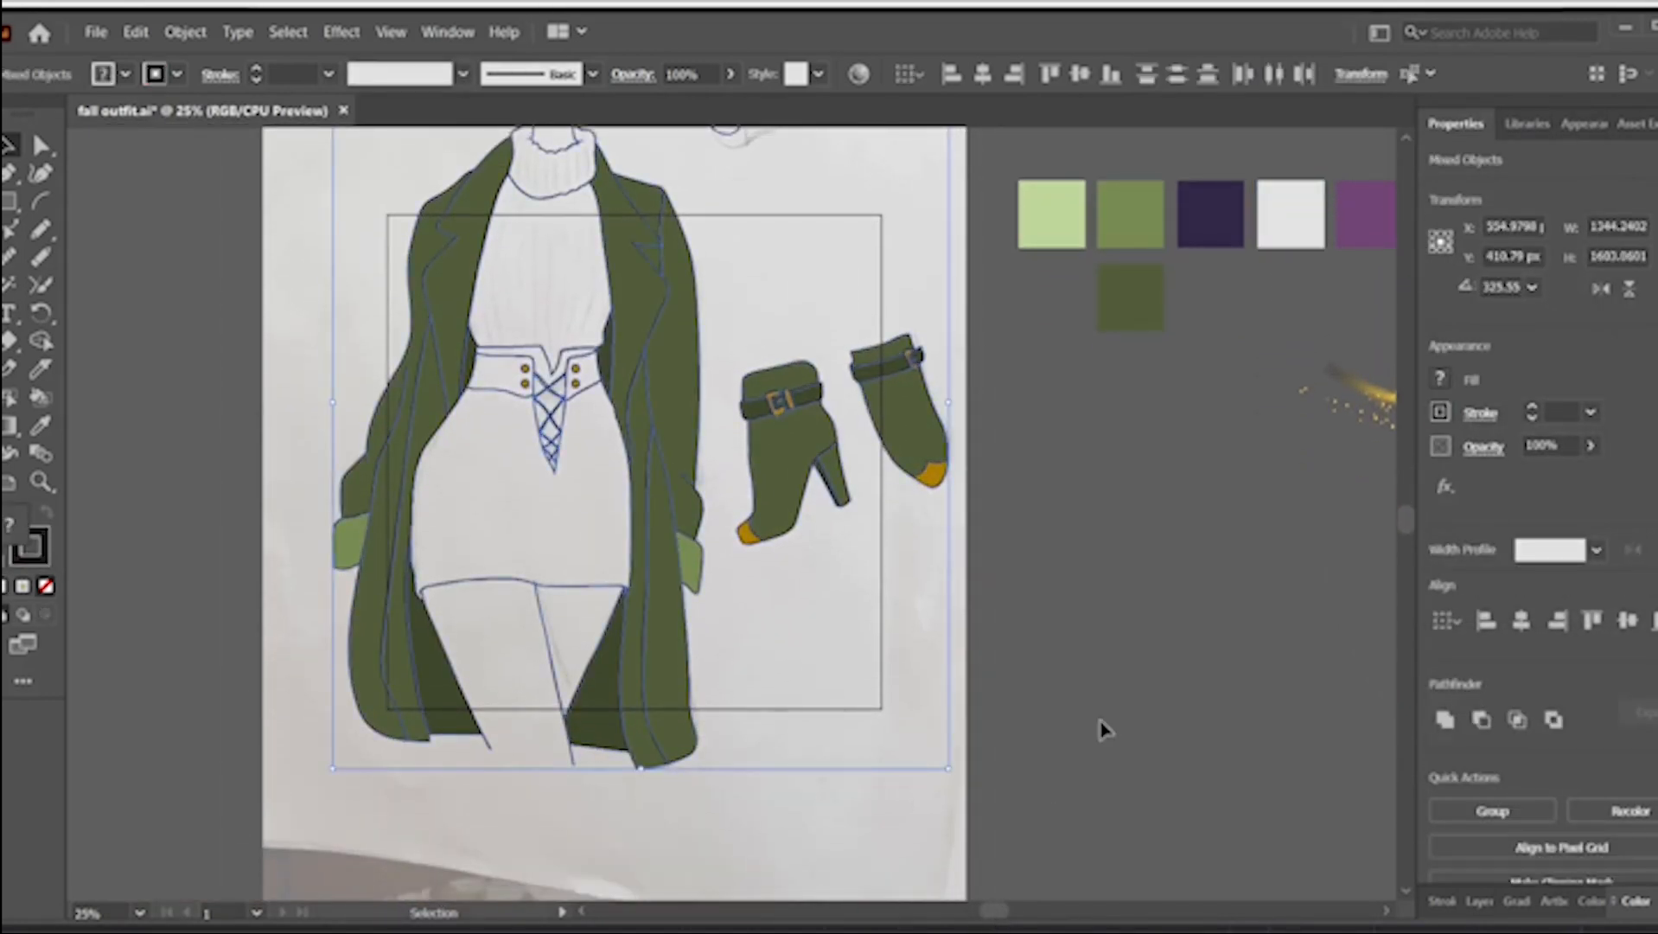
{"action": "scroll", "coordinate": [881, 437], "scroll_direction": "left", "scroll_amount": 2}
{"action": "scroll", "coordinate": [881, 437], "scroll_direction": "up", "scroll_amount": 2}
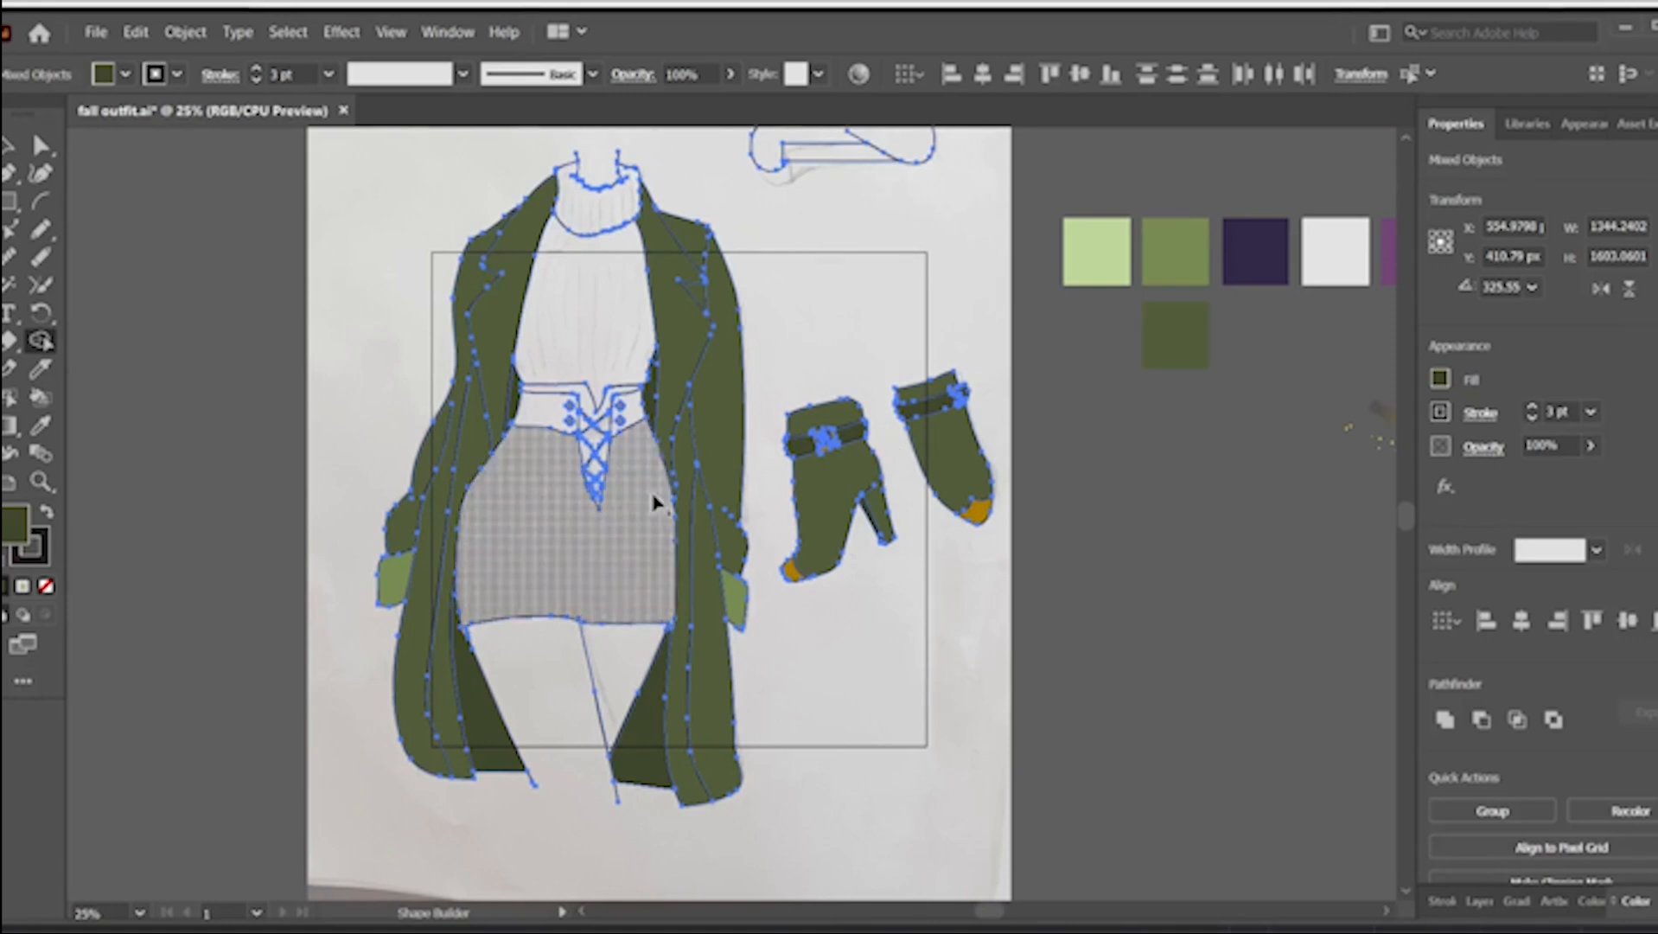
{"action": "left_click", "coordinate": [907, 241]}
{"action": "key", "text": "ctrl+a"}
{"action": "scroll", "coordinate": [596, 249], "scroll_direction": "up", "scroll_amount": 2}
{"action": "scroll", "coordinate": [596, 250], "scroll_direction": "right", "scroll_amount": 1}
{"action": "key", "text": "shift+m"}
- Set the fill colour to 342949 and fill the skirt's main shape with Shape Builder
{"action": "double_click", "coordinate": [15, 521]}
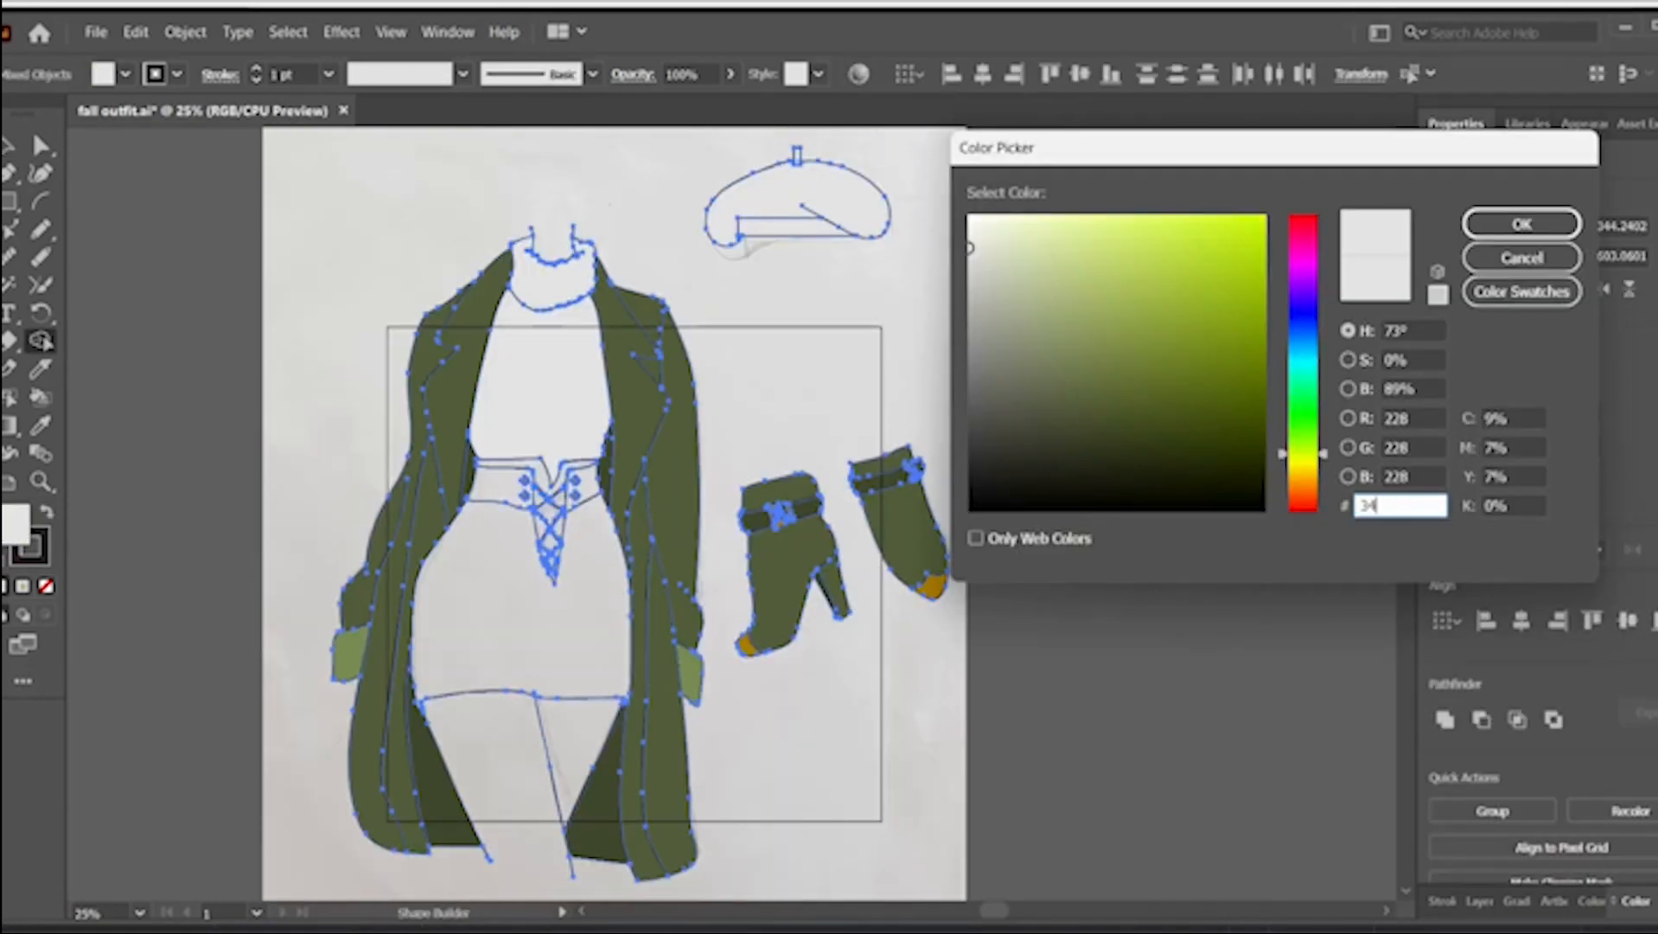
{"action": "type", "text": "342947"}
{"action": "key", "text": "Return"}
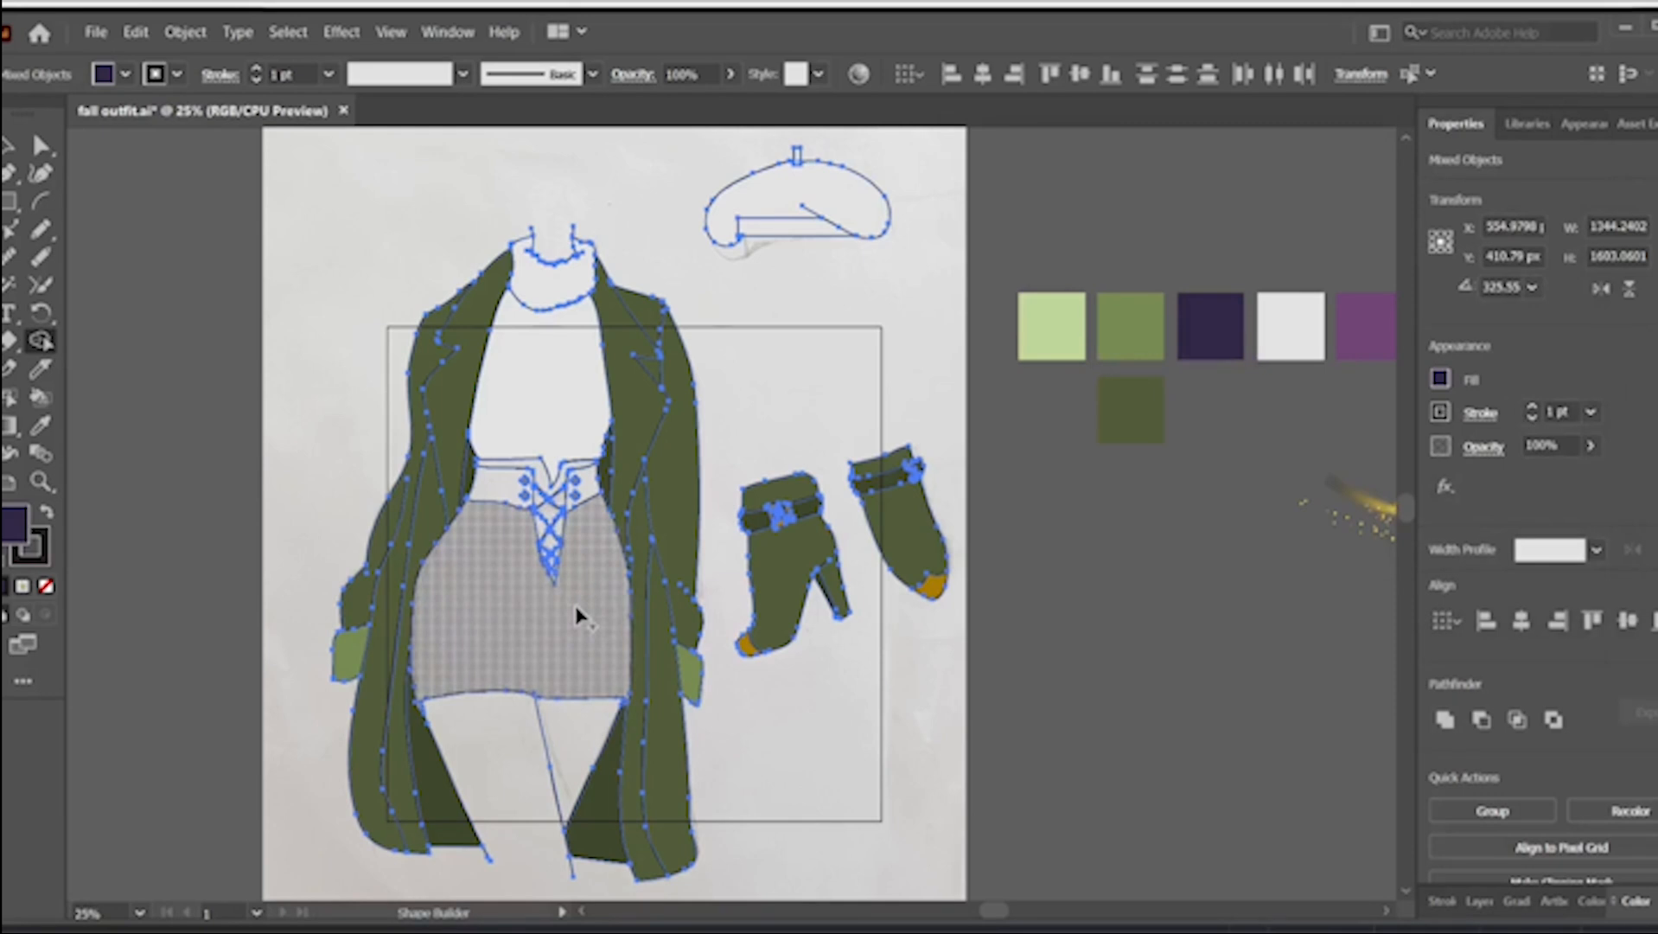
{"action": "left_click", "coordinate": [574, 601]}
{"action": "scroll", "coordinate": [622, 637], "scroll_direction": "left", "scroll_amount": 5}
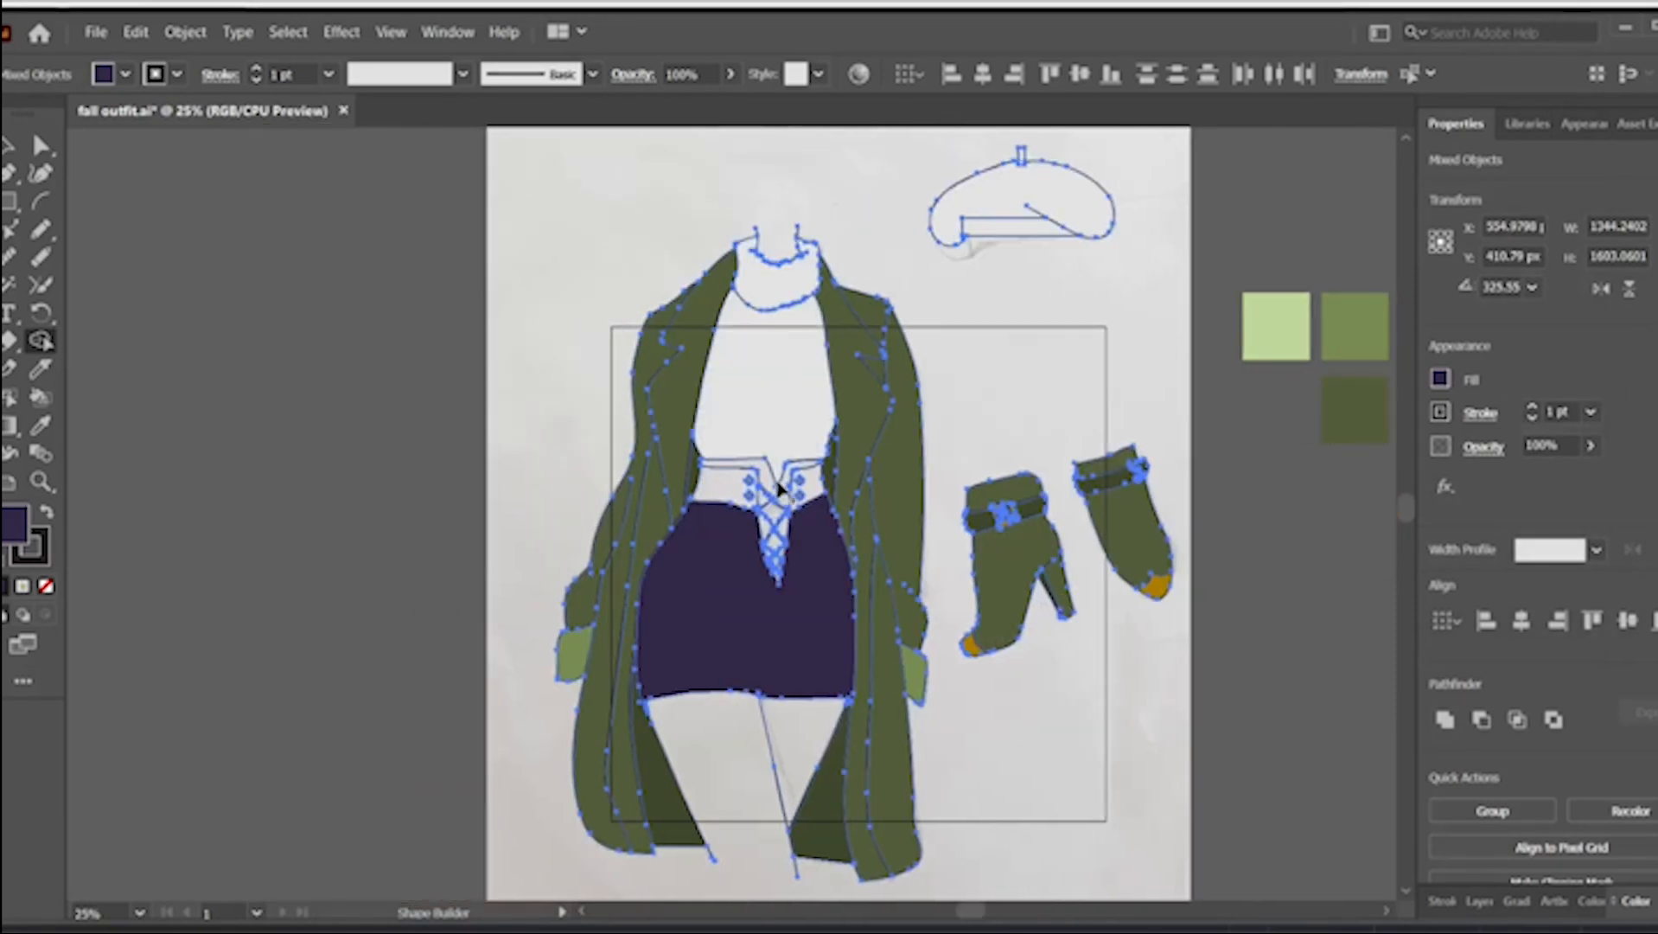
- Pick a slightly lighter purple and fill the waistband trim and the gaps between the laces with Shape Builder, then deselect
{"action": "scroll", "coordinate": [1025, 691], "scroll_direction": "right", "scroll_amount": 3}
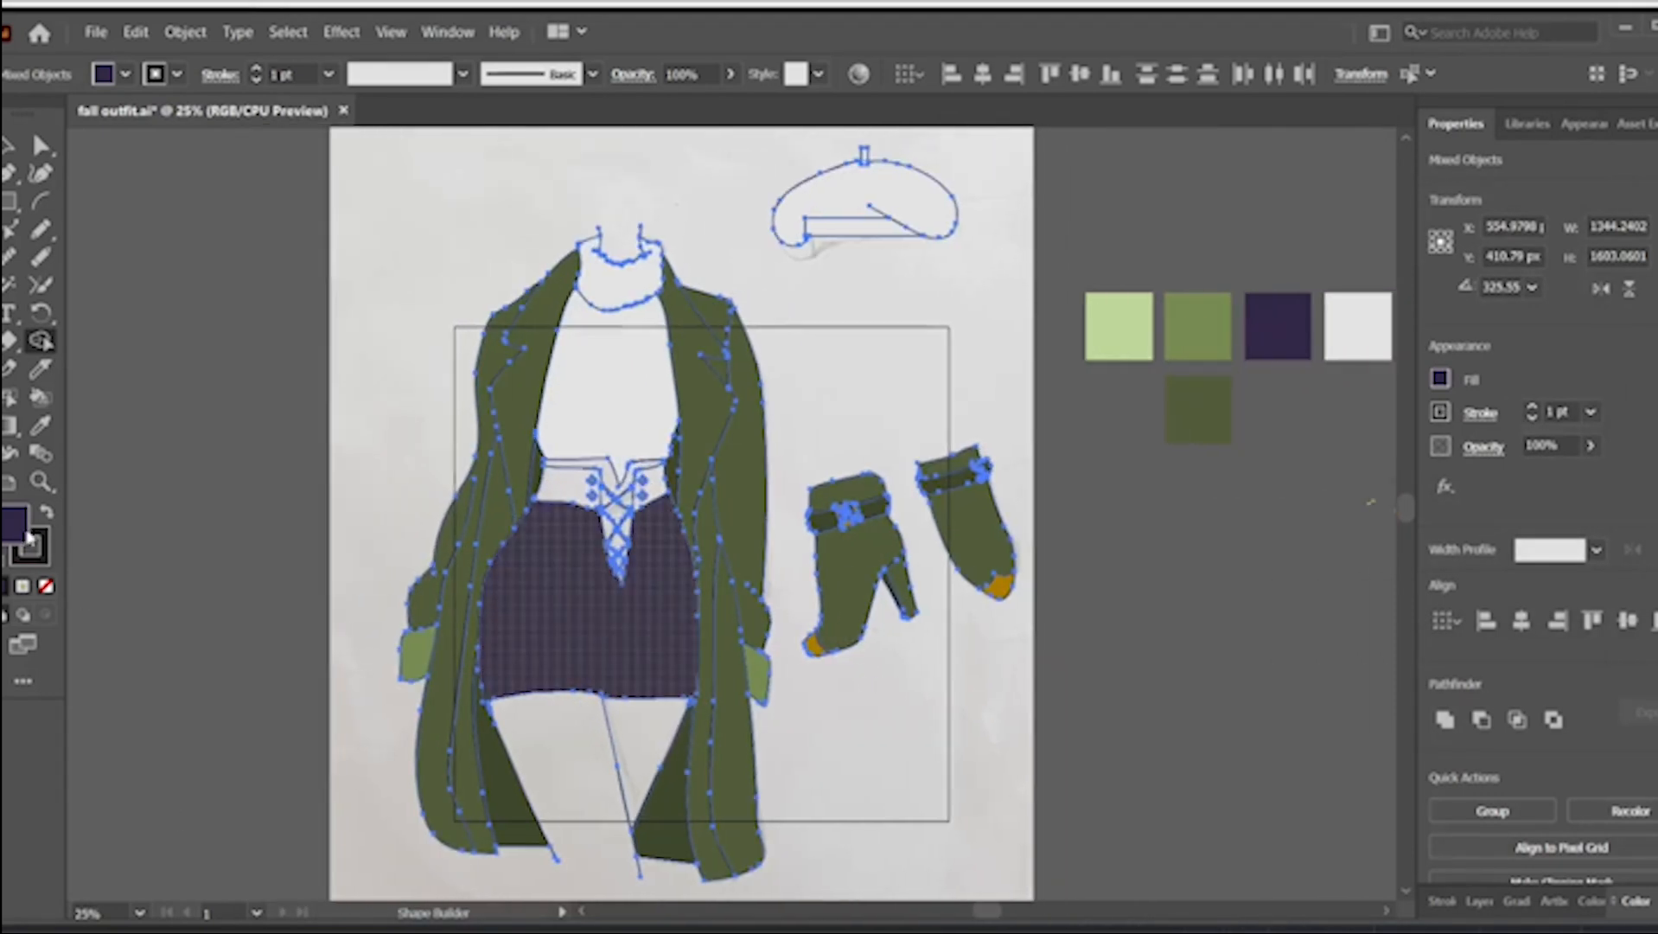
{"action": "double_click", "coordinate": [14, 522]}
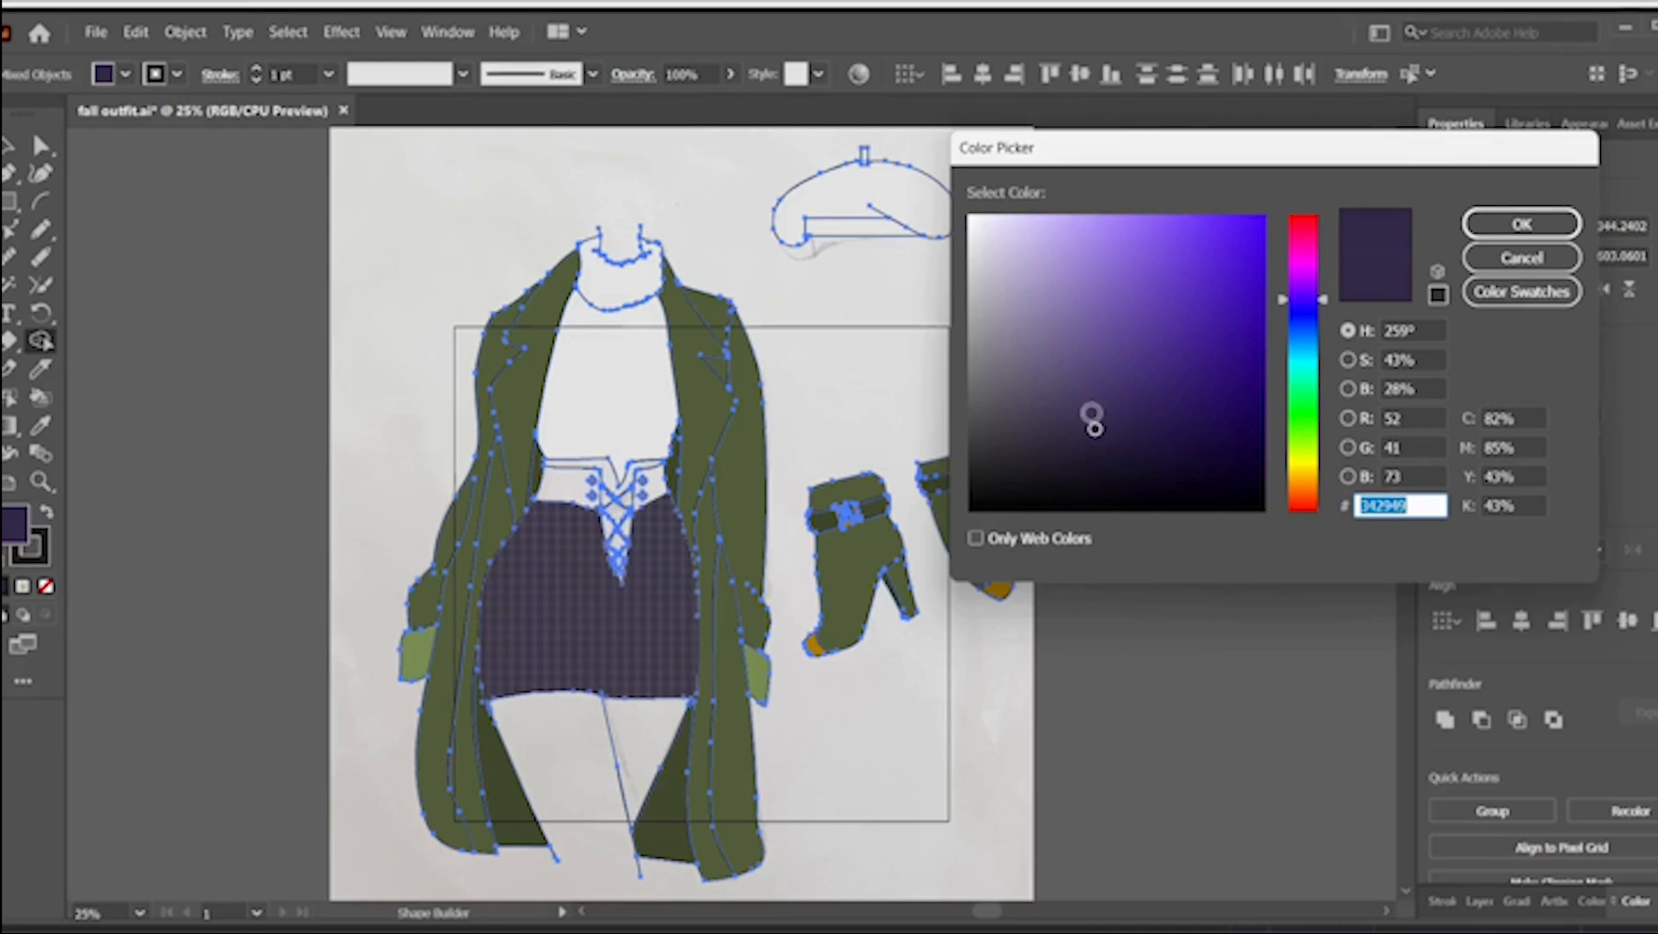
{"action": "left_click", "coordinate": [1522, 258]}
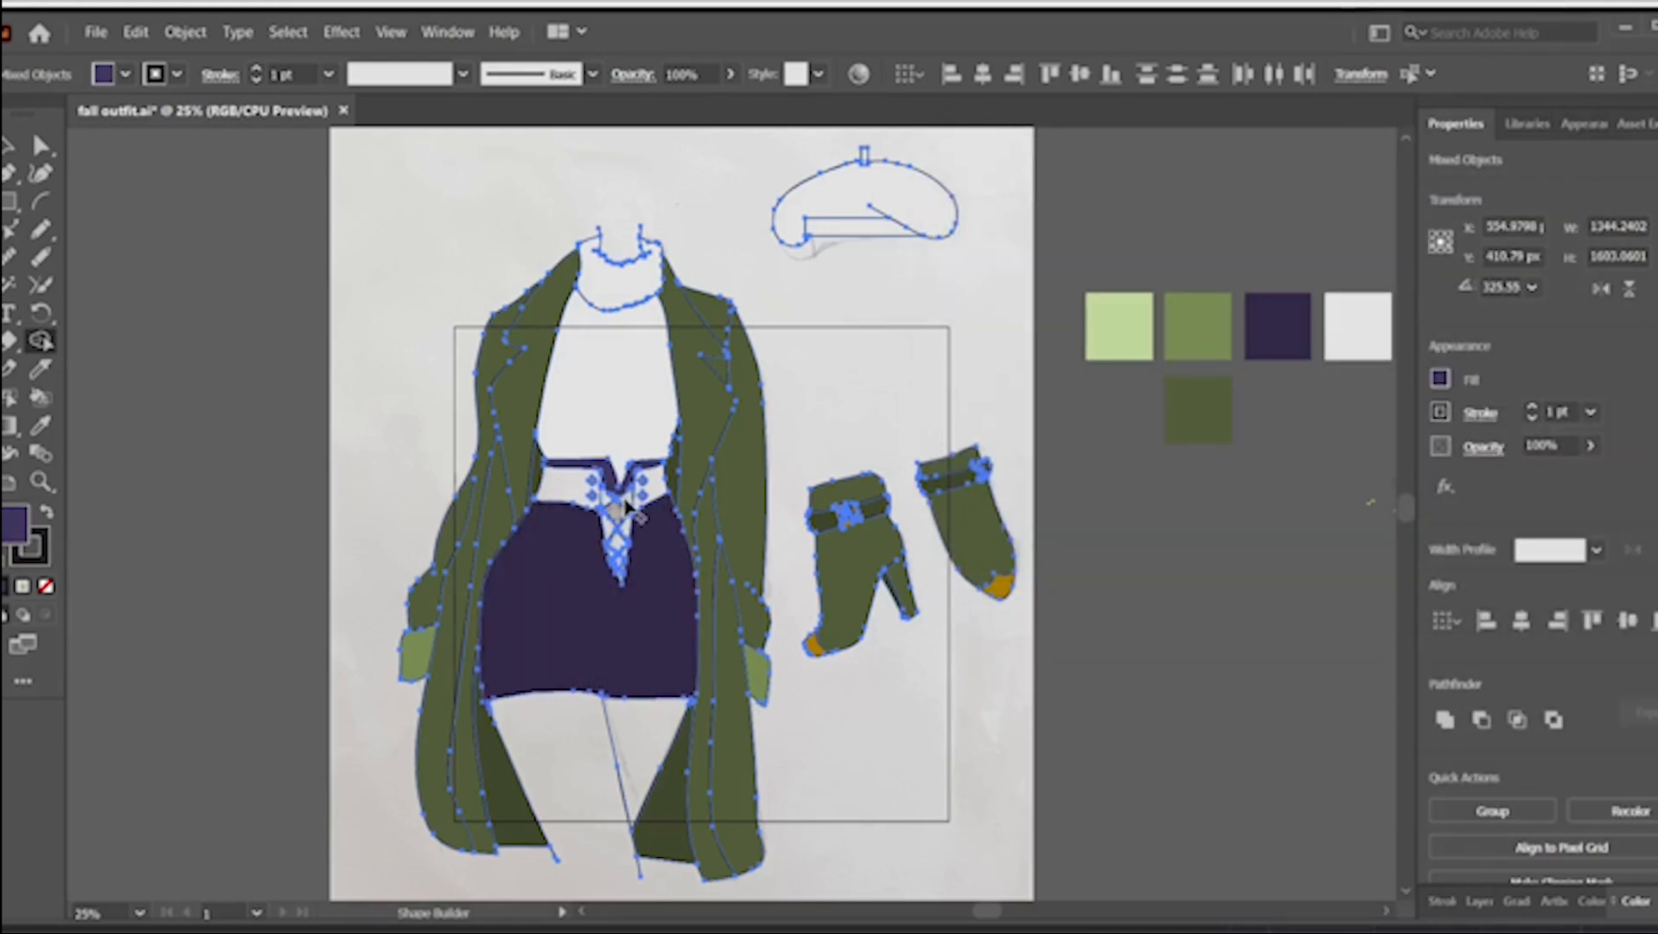
{"action": "scroll", "coordinate": [629, 533], "scroll_direction": "up", "scroll_amount": 4}
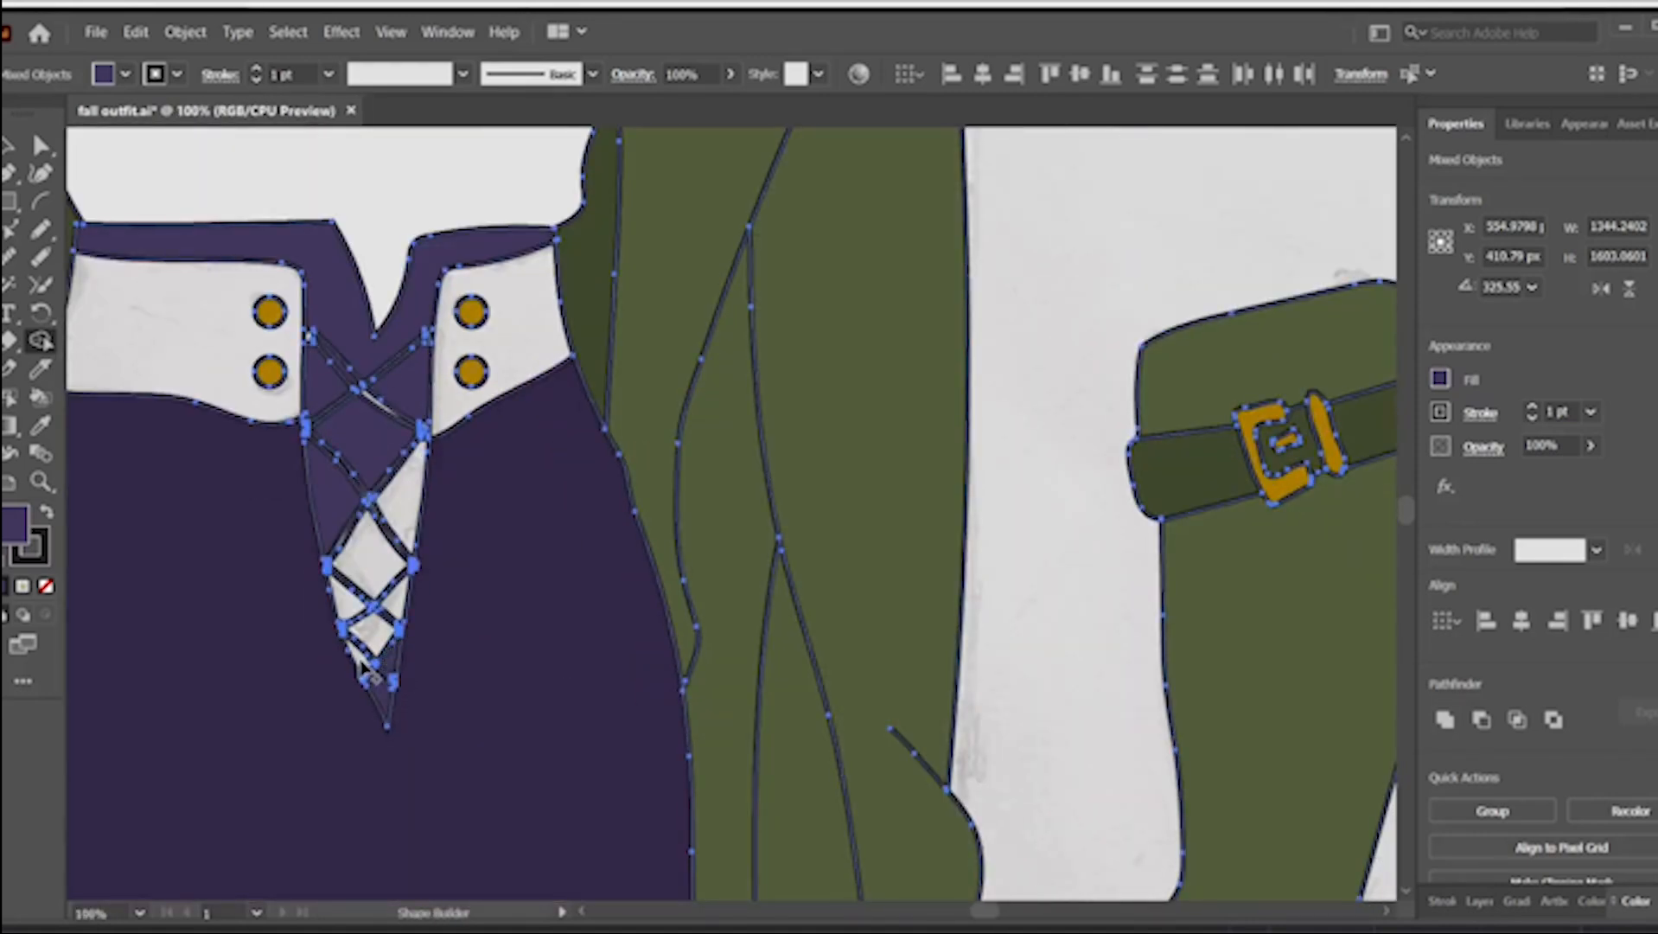
{"action": "left_click", "coordinate": [367, 560]}
{"action": "left_click", "coordinate": [404, 513]}
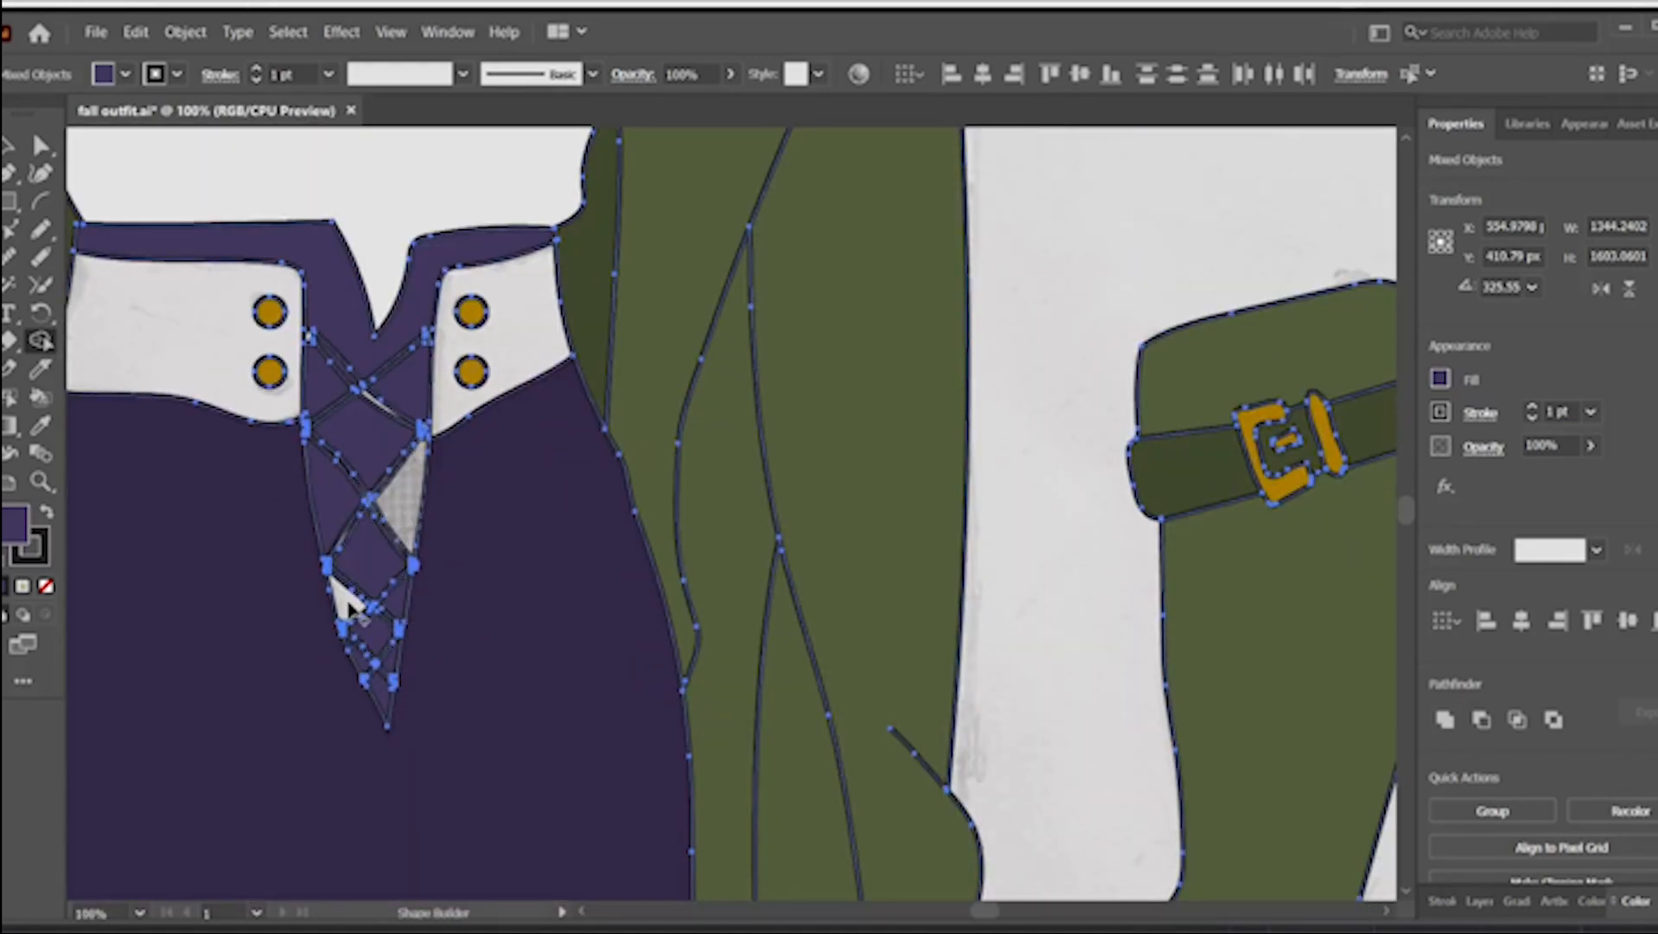
{"action": "left_click", "coordinate": [348, 604]}
{"action": "key", "text": "v"}
{"action": "left_click", "coordinate": [1034, 274]}
{"action": "key", "text": "ctrl+0"}
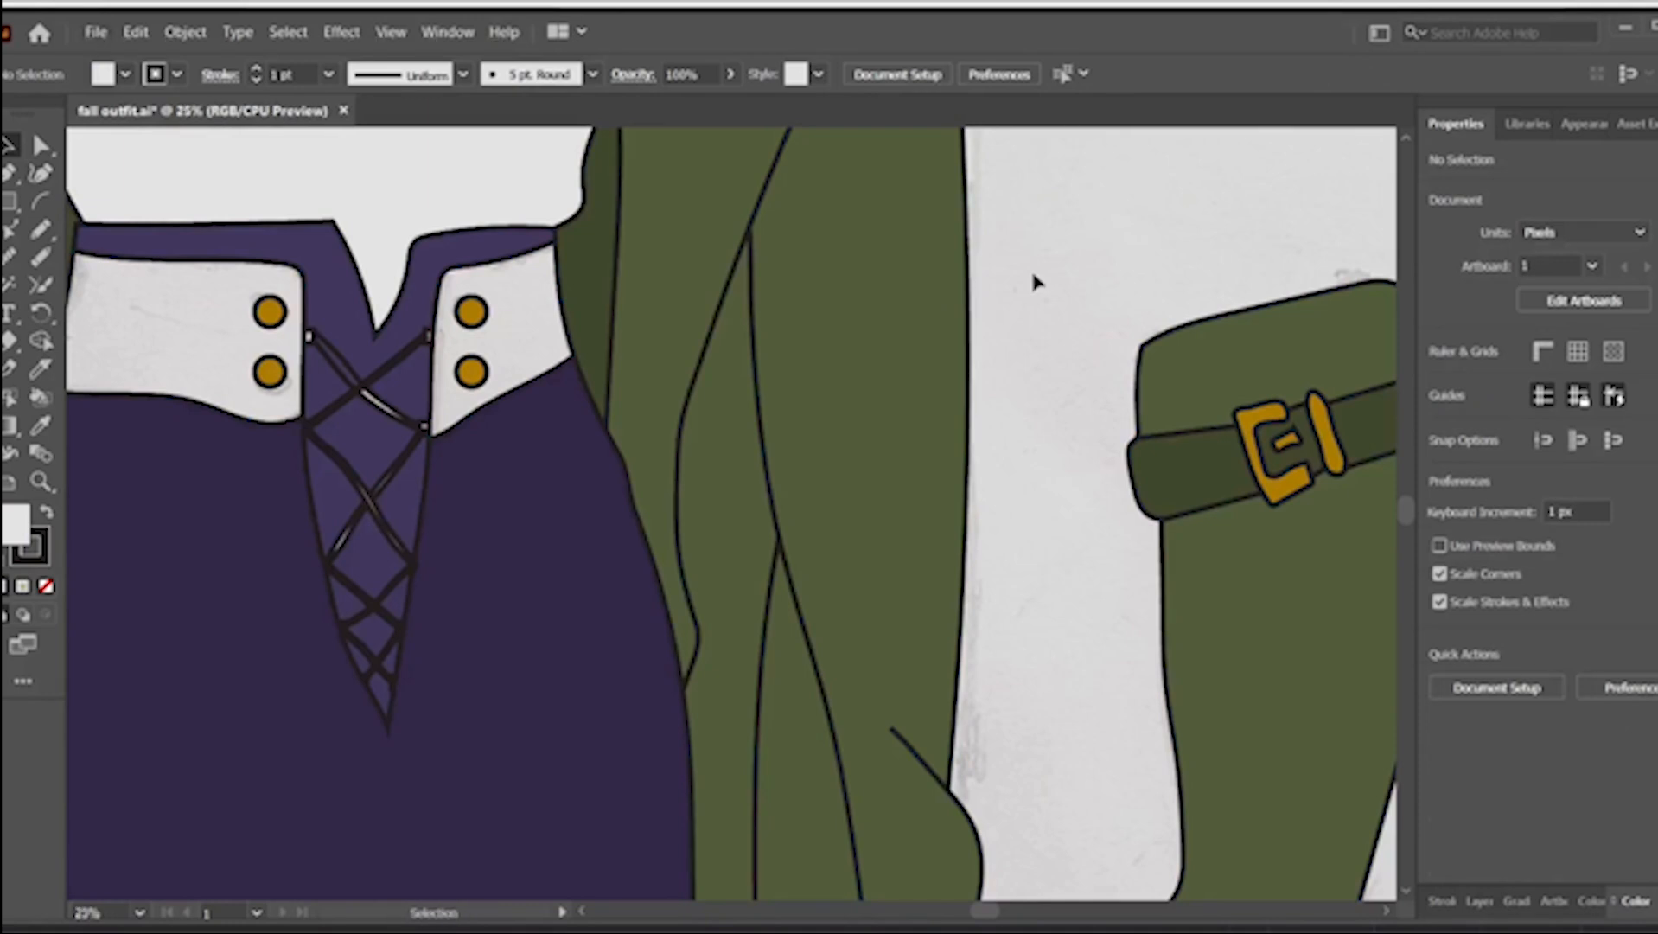
- Select the medium green palette swatch and copy its hex code from the Color Picker
{"action": "scroll", "coordinate": [474, 467], "scroll_direction": "left", "scroll_amount": 3}
{"action": "scroll", "coordinate": [841, 540], "scroll_direction": "down", "scroll_amount": 3}
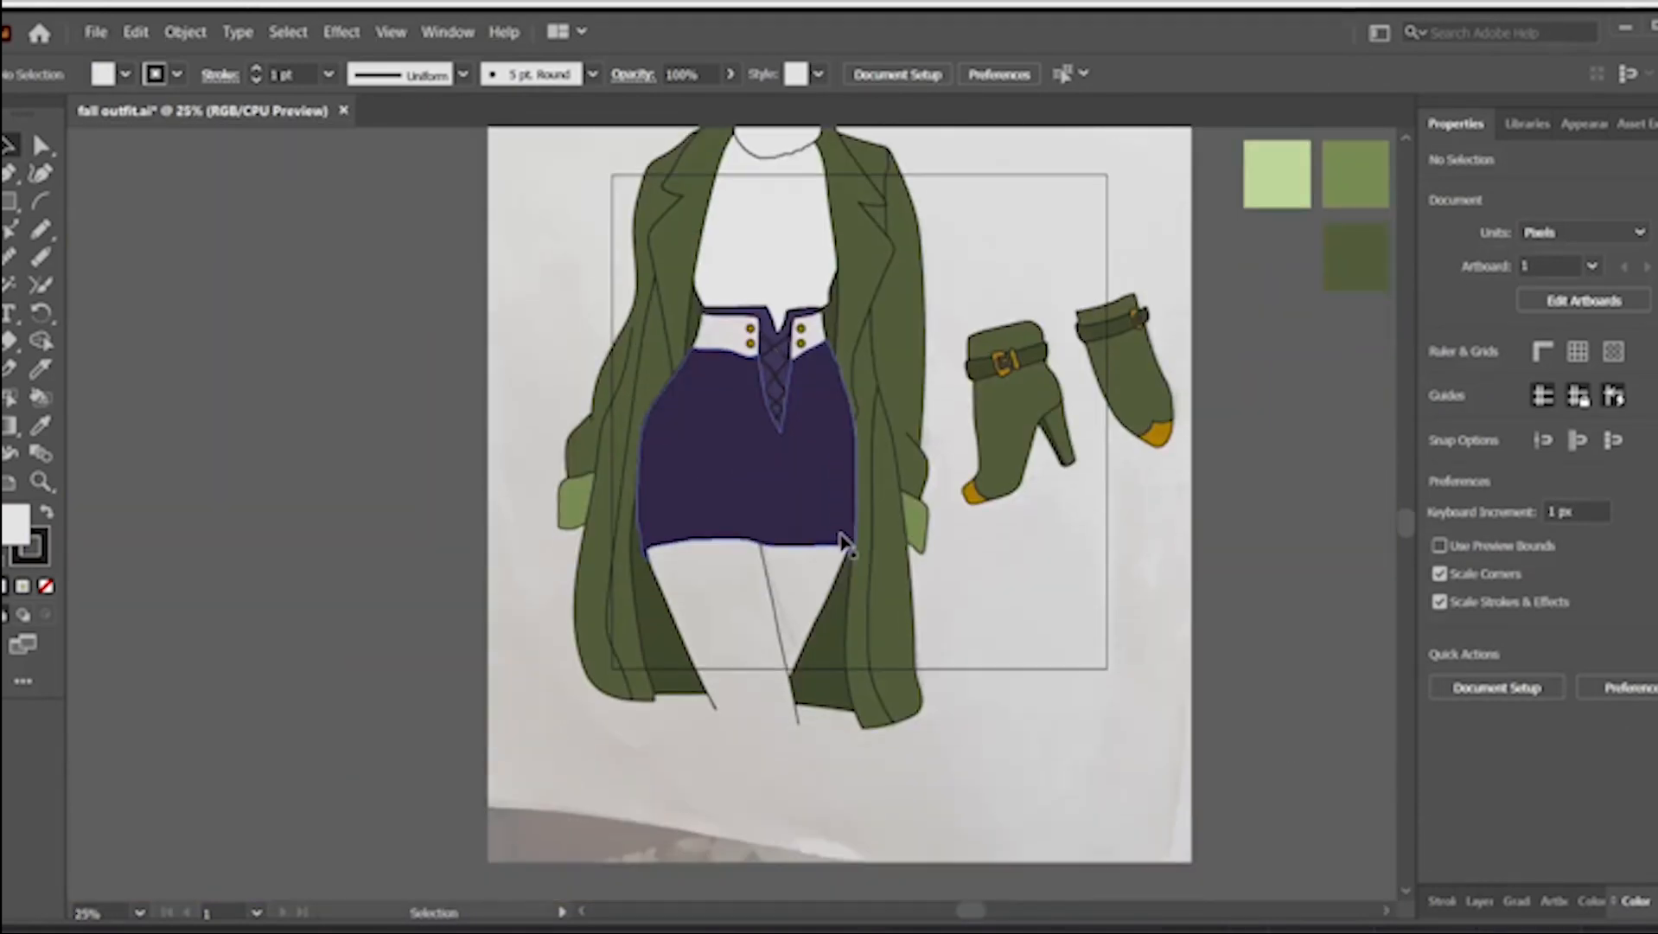
{"action": "scroll", "coordinate": [841, 541], "scroll_direction": "right", "scroll_amount": 6}
{"action": "scroll", "coordinate": [999, 440], "scroll_direction": "right", "scroll_amount": 3}
{"action": "scroll", "coordinate": [1103, 506], "scroll_direction": "left", "scroll_amount": 1}
{"action": "scroll", "coordinate": [1051, 666], "scroll_direction": "left", "scroll_amount": 3}
{"action": "scroll", "coordinate": [1052, 666], "scroll_direction": "up", "scroll_amount": 1}
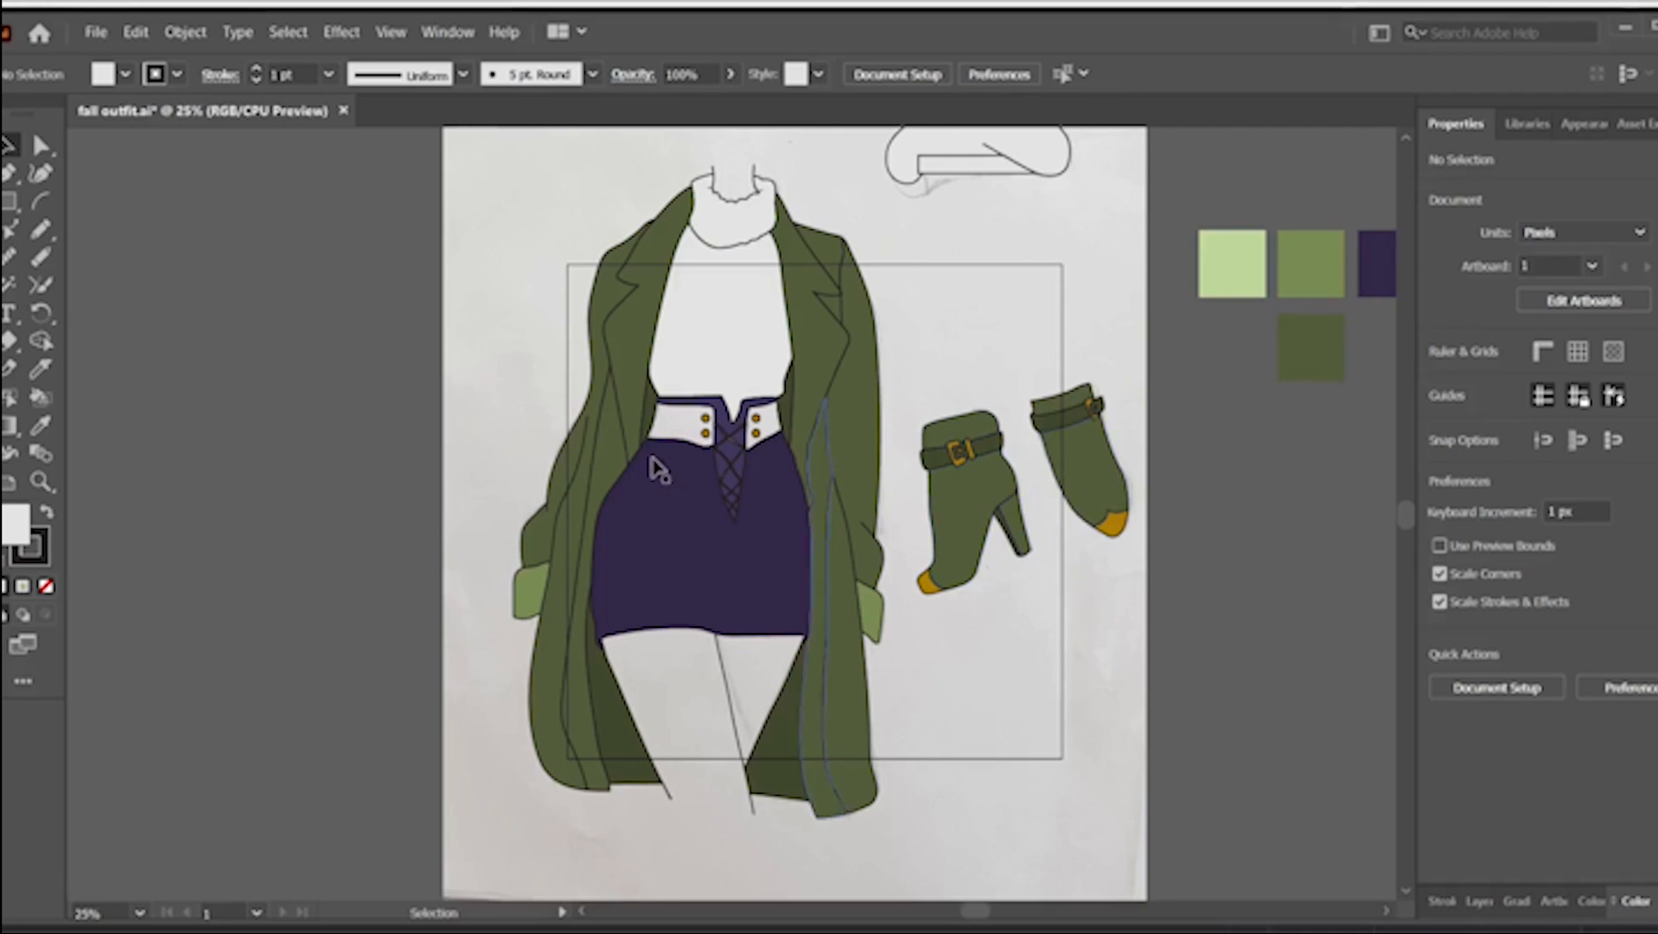
{"action": "scroll", "coordinate": [1095, 407], "scroll_direction": "right", "scroll_amount": 2}
{"action": "key", "text": "a"}
{"action": "left_click", "coordinate": [1131, 264]}
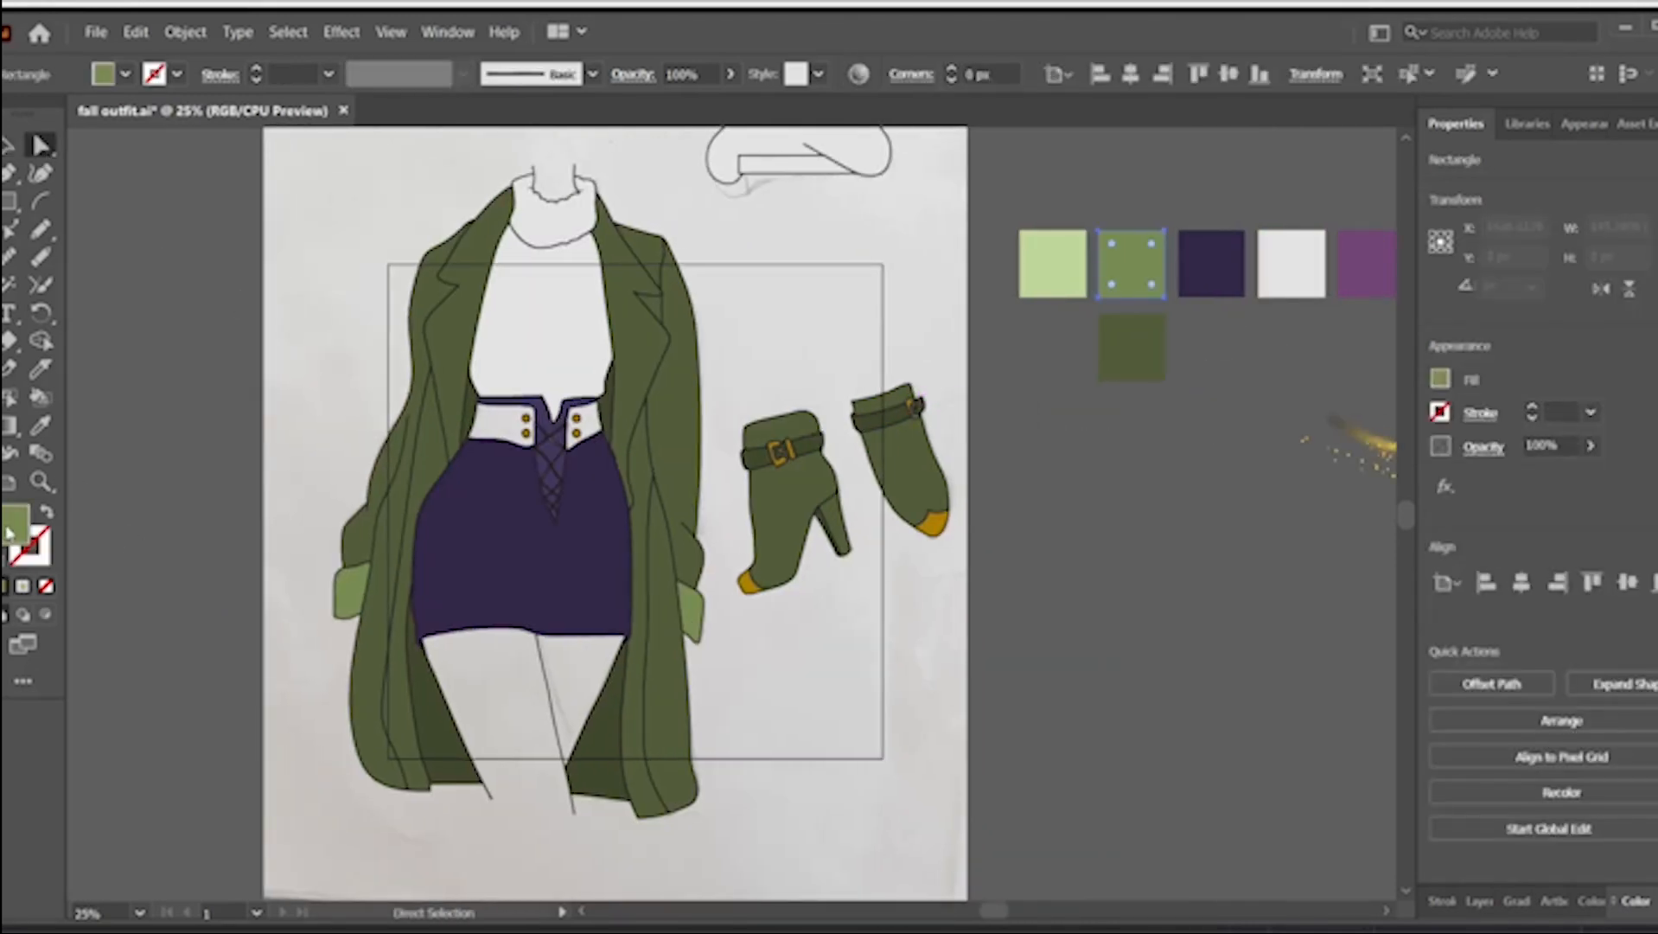
{"action": "double_click", "coordinate": [16, 525]}
{"action": "right_click", "coordinate": [1400, 506]}
{"action": "left_click", "coordinate": [1481, 588]}
{"action": "key", "text": "Return"}
{"action": "key", "text": "v"}
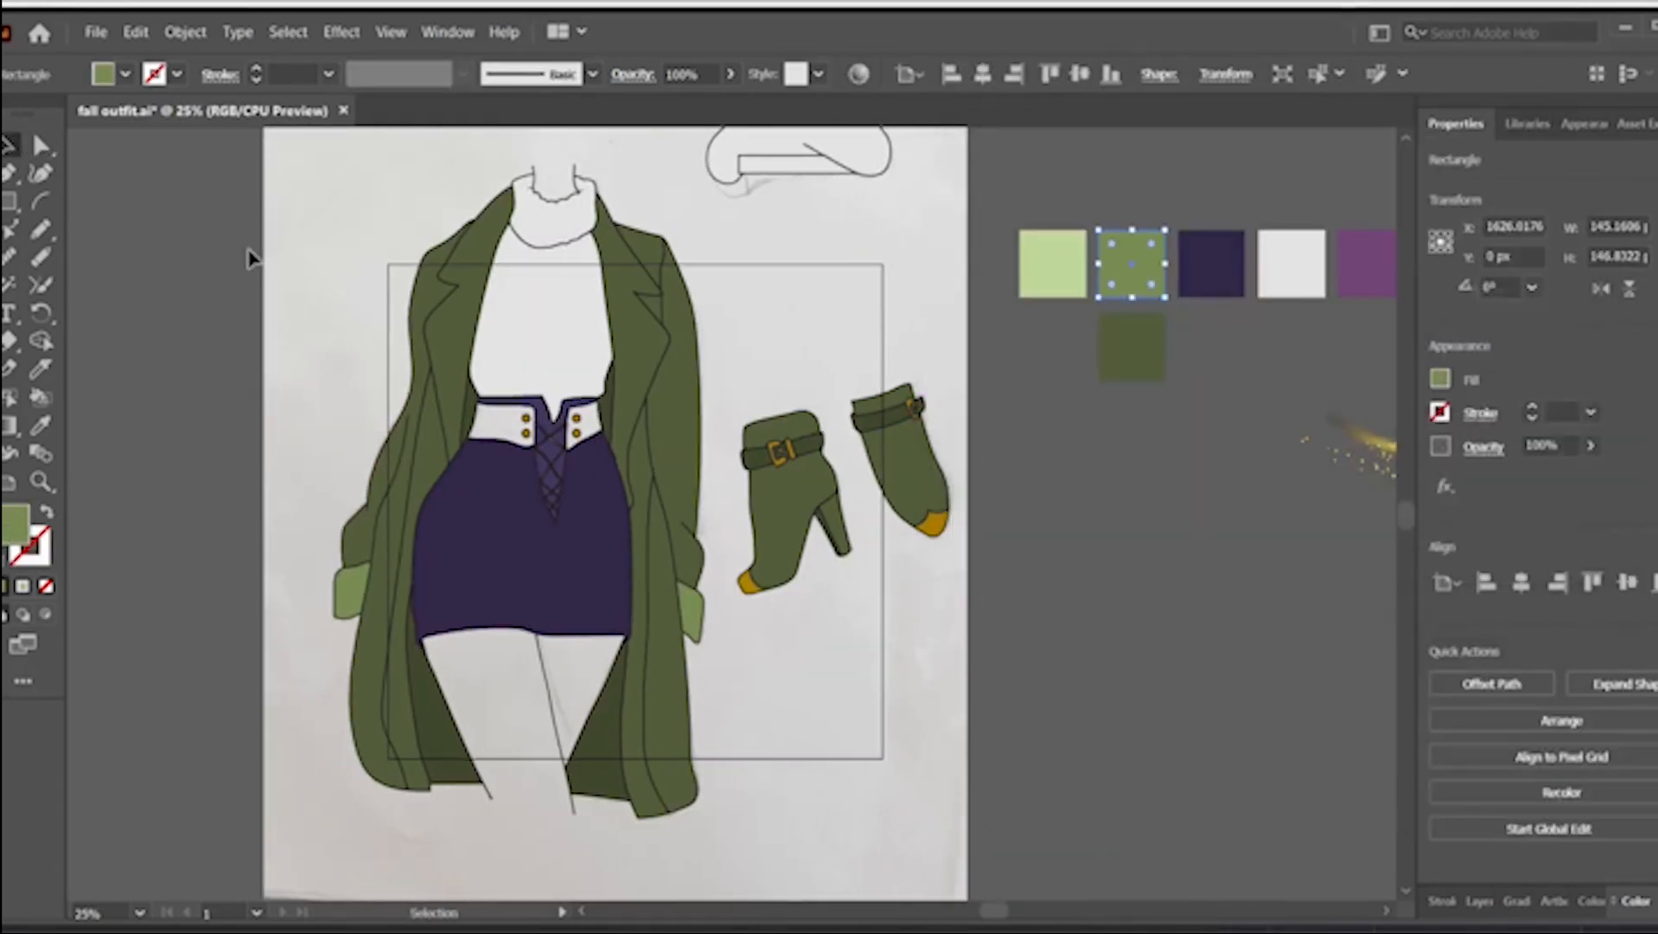
- Fill both waistband panels beside the lacing with the medium green using Shape Builder, and deselect
{"action": "left_click_drag", "start_coordinate": [1001, 806], "coordinate": [325, 194]}
{"action": "key", "text": "shift+m"}
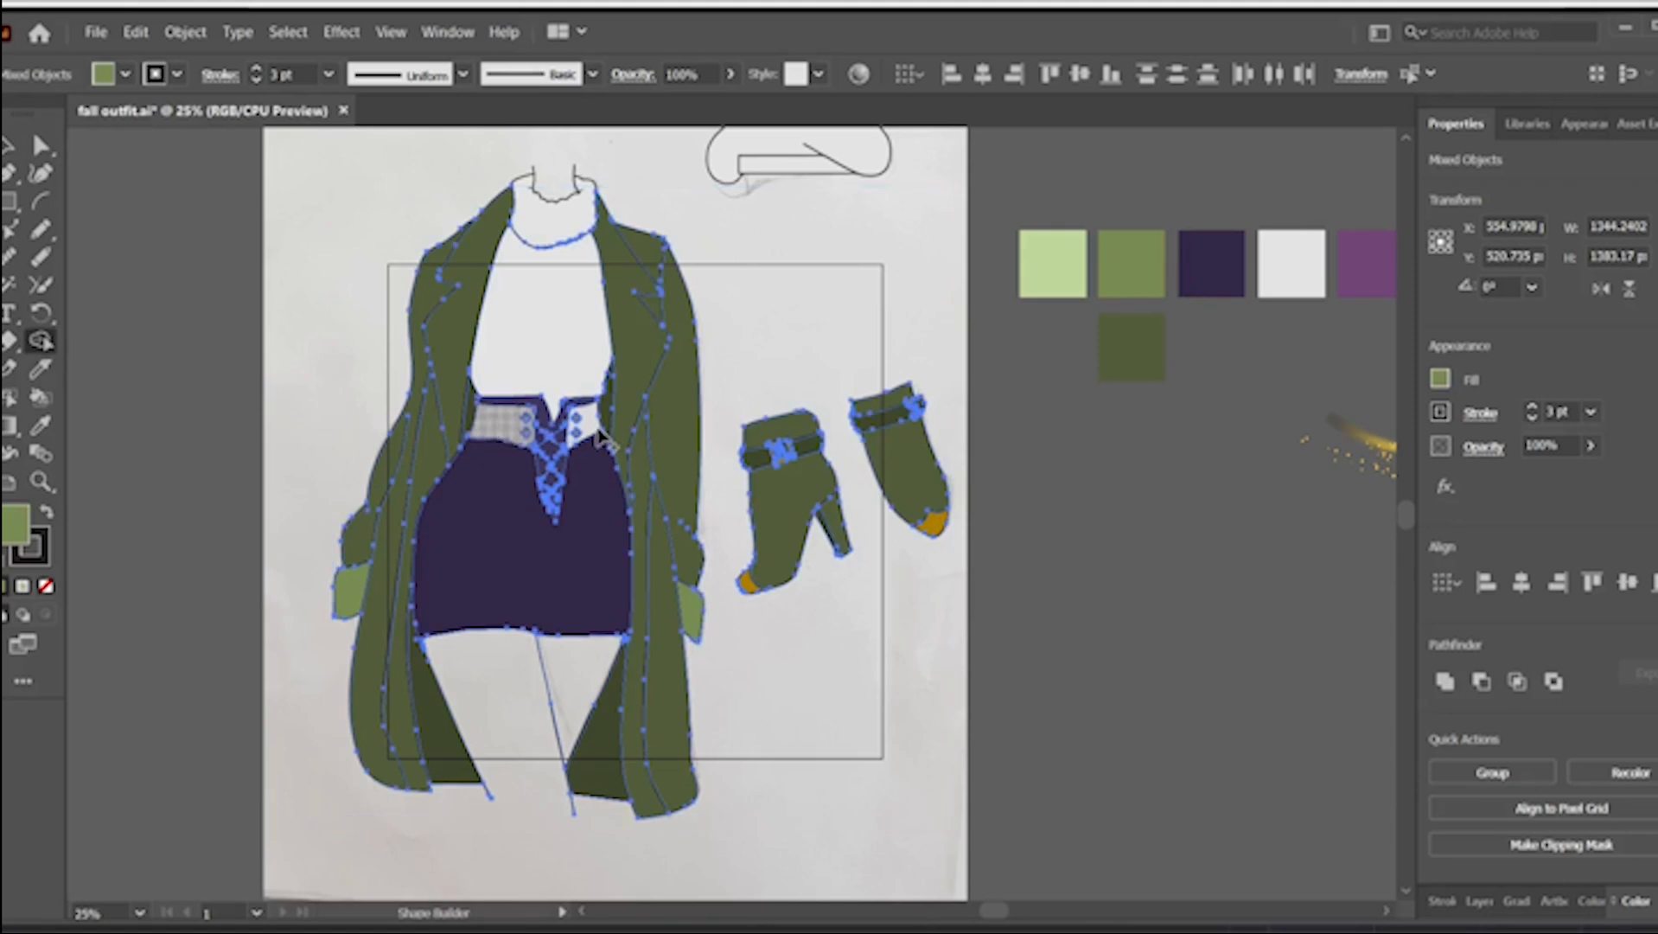
{"action": "key", "text": "ctrl+plus"}
{"action": "key", "text": "ctrl+plus"}
{"action": "key", "text": "ctrl+plus"}
{"action": "key", "text": "ctrl+plus"}
{"action": "key", "text": "ctrl+plus"}
{"action": "key", "text": "ctrl+plus"}
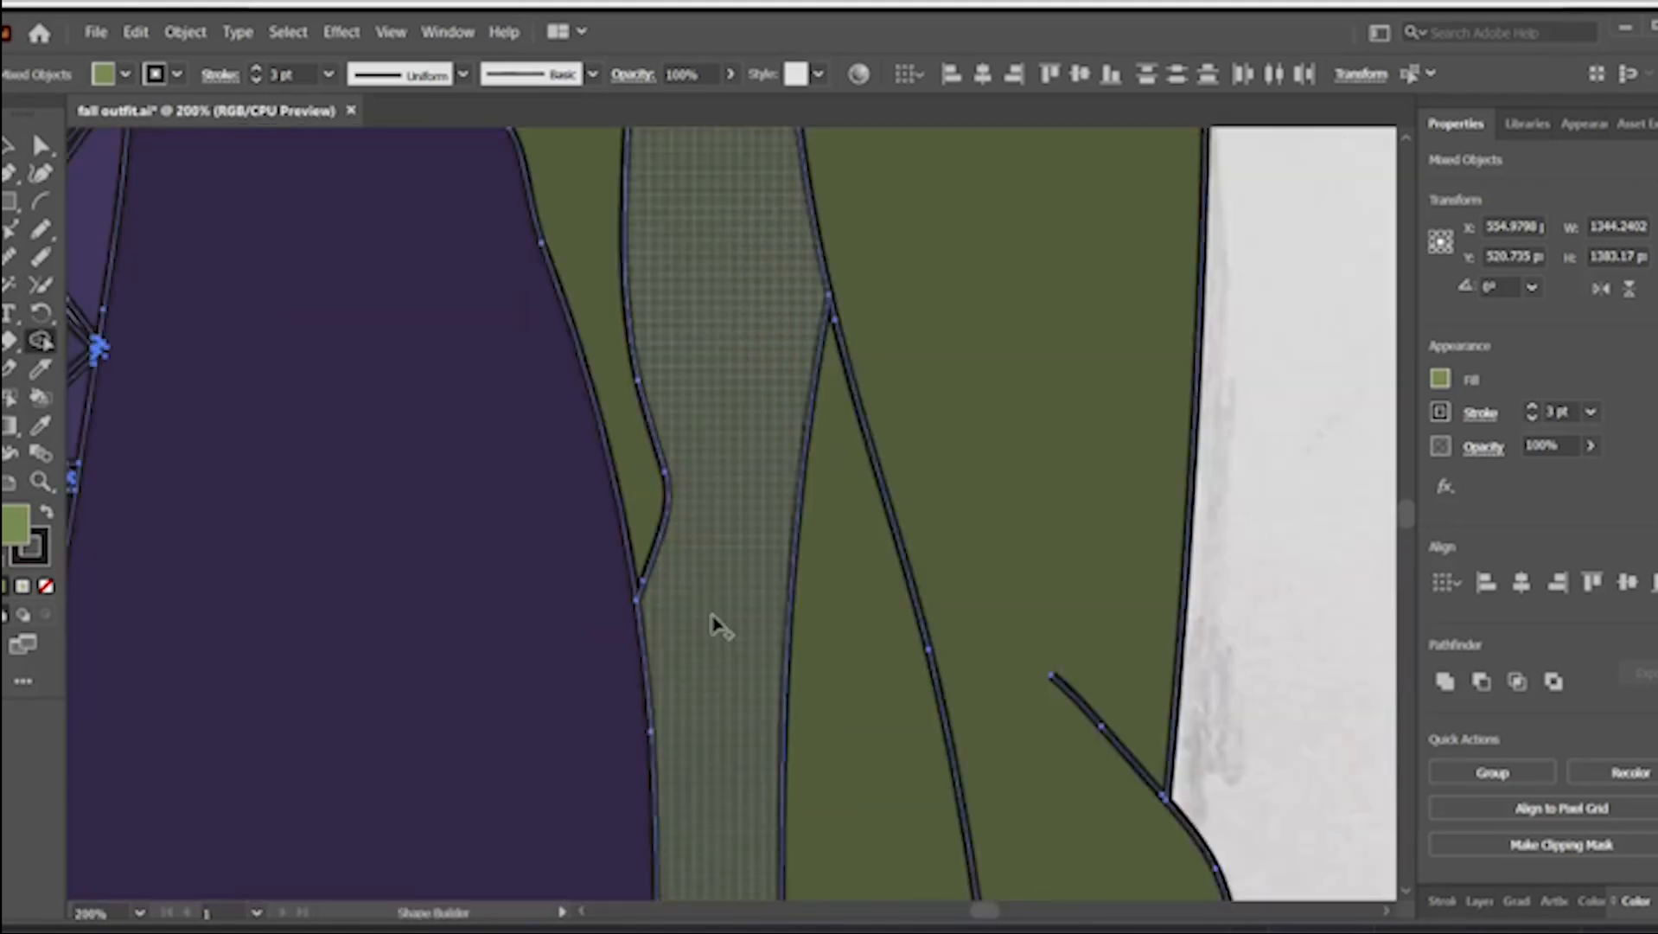
{"action": "scroll", "coordinate": [718, 624], "scroll_direction": "left", "scroll_amount": 7}
{"action": "scroll", "coordinate": [471, 474], "scroll_direction": "up", "scroll_amount": 7}
{"action": "key", "text": "v"}
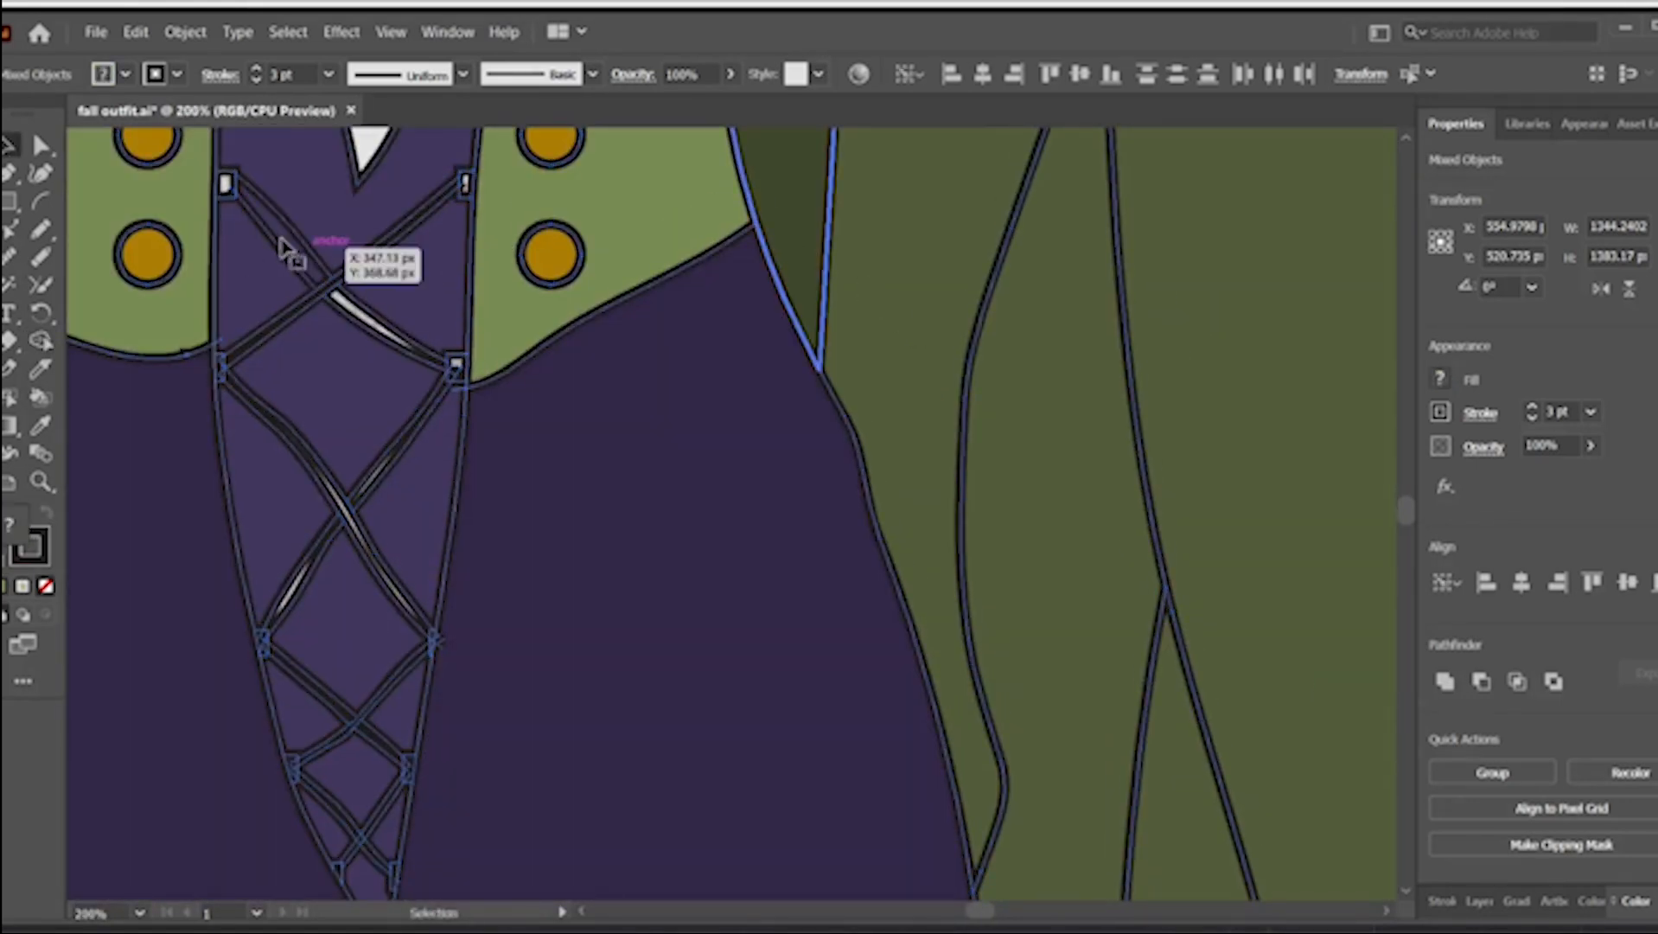
{"action": "key", "text": "ctrl+minus"}
{"action": "key", "text": "ctrl+minus"}
{"action": "key", "text": "ctrl+minus"}
{"action": "key", "text": "ctrl+minus"}
{"action": "key", "text": "ctrl+minus"}
{"action": "left_click", "coordinate": [1019, 538]}
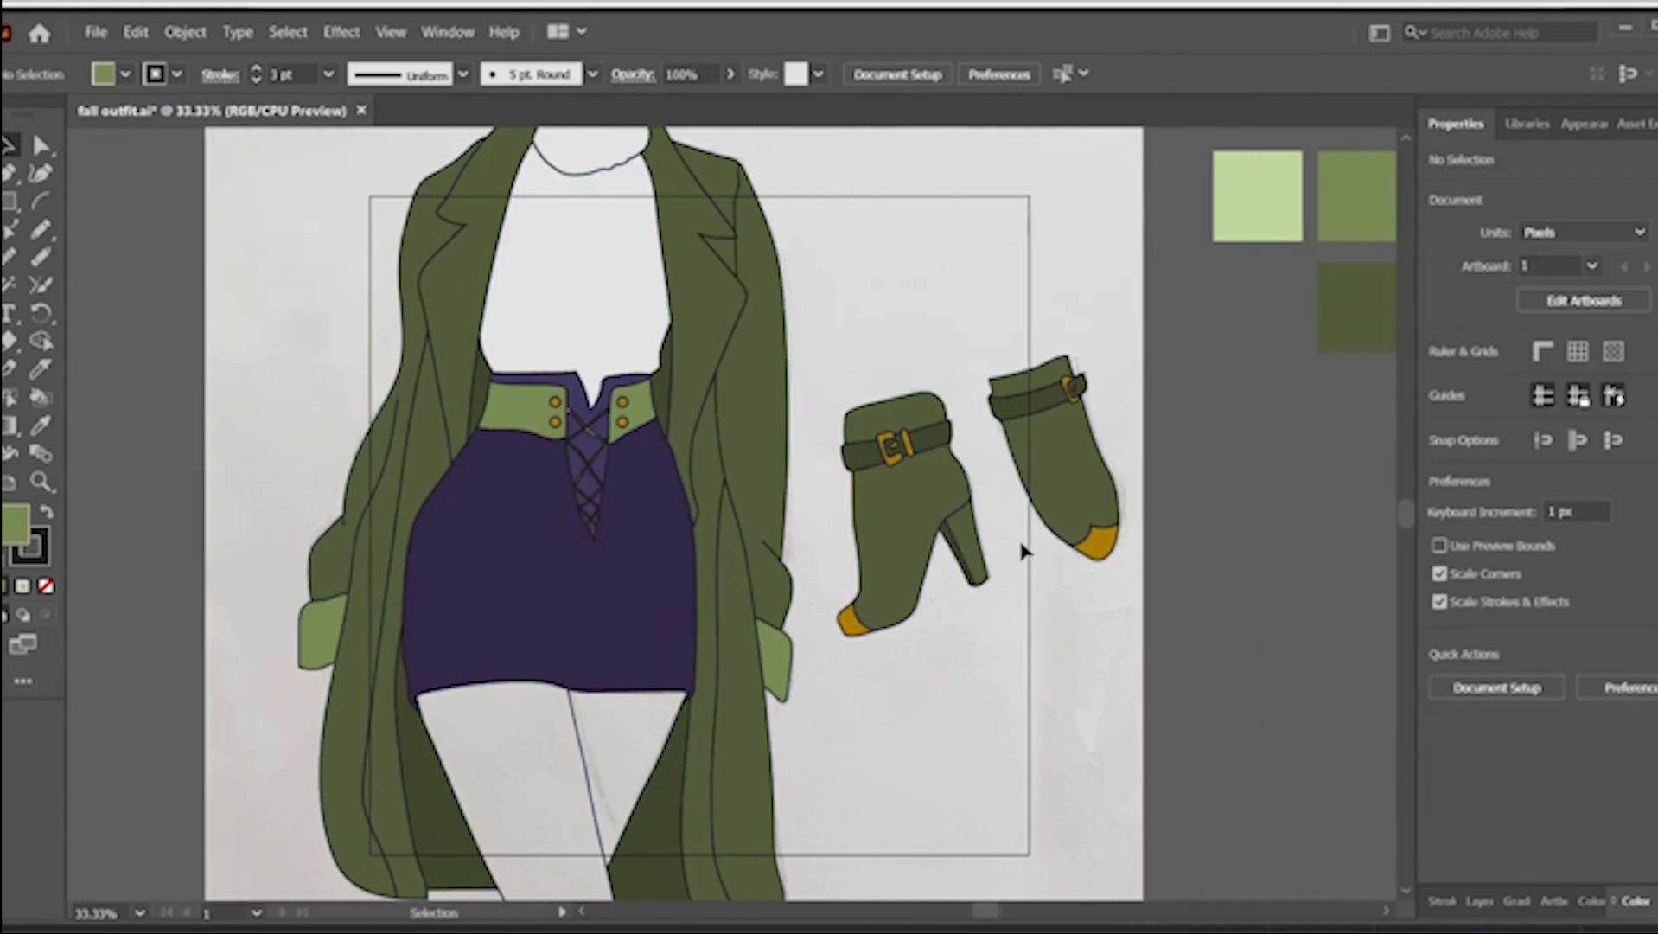
- Move both end anchors of the top lace's upper edge line to meet the crossing lace and the left eyelet
{"action": "key", "text": "ctrl+minus"}
{"action": "key", "text": "ctrl+minus"}
{"action": "scroll", "coordinate": [1020, 539], "scroll_direction": "right", "scroll_amount": 4}
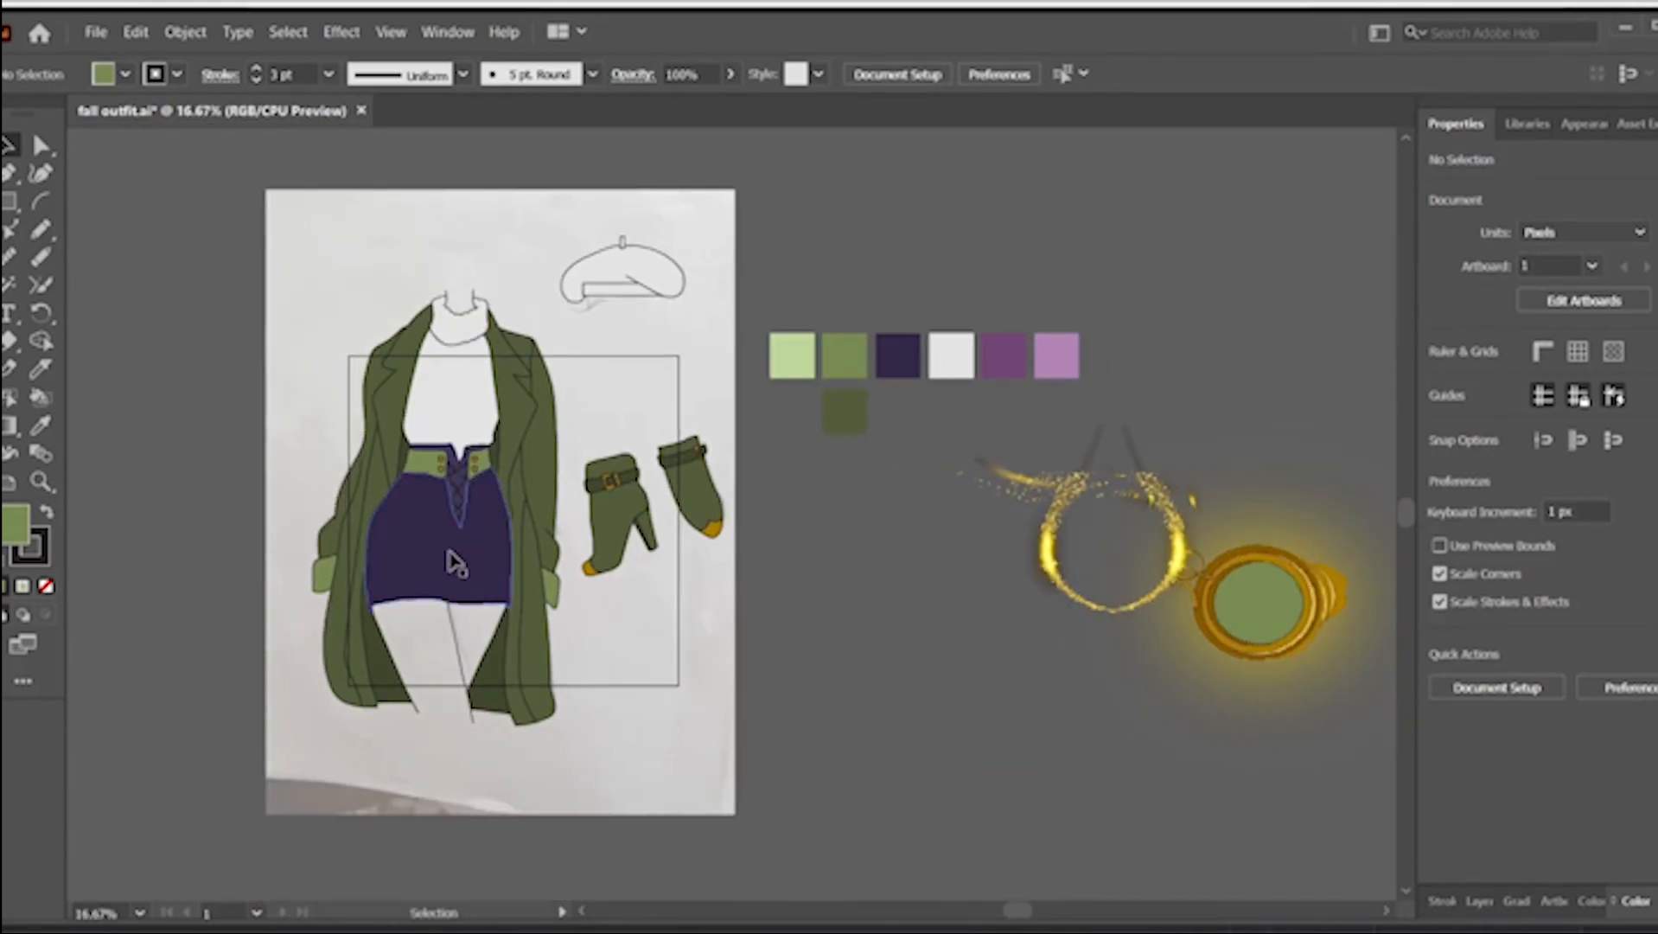
{"action": "left_click", "coordinate": [456, 473]}
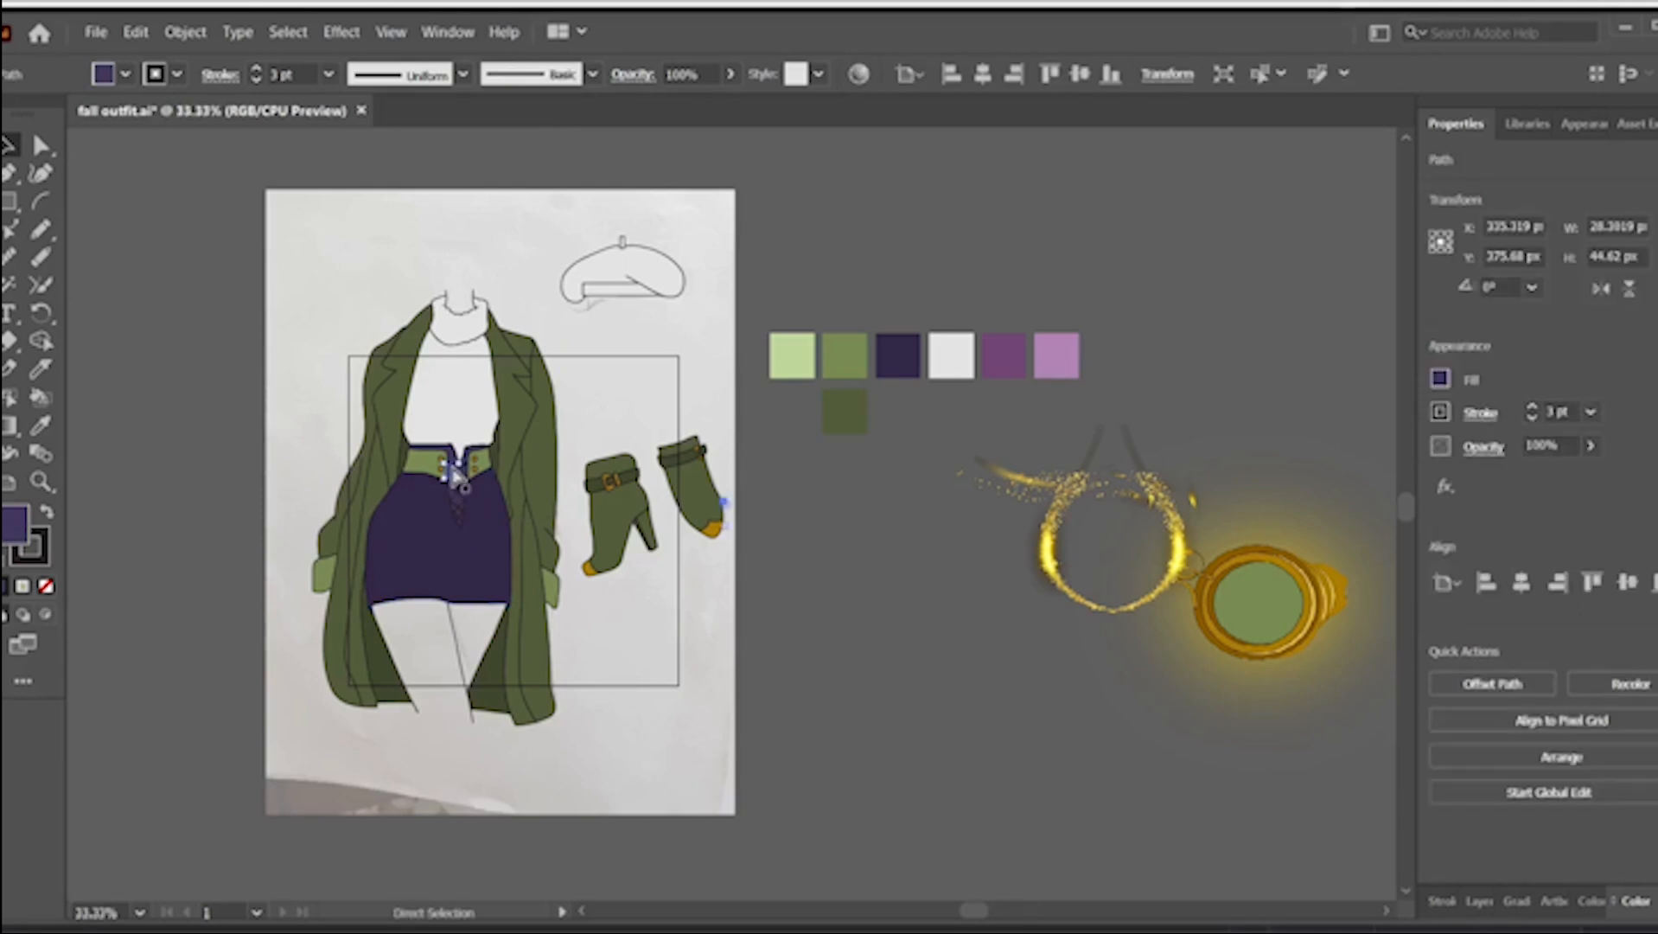
{"action": "key", "text": "ctrl+plus"}
{"action": "key", "text": "ctrl+plus"}
{"action": "key", "text": "ctrl+plus"}
{"action": "key", "text": "ctrl+plus"}
{"action": "key", "text": "ctrl+plus"}
{"action": "key", "text": "ctrl+plus"}
{"action": "key", "text": "ctrl+plus"}
{"action": "key", "text": "ctrl+plus"}
{"action": "left_click", "coordinate": [806, 491]}
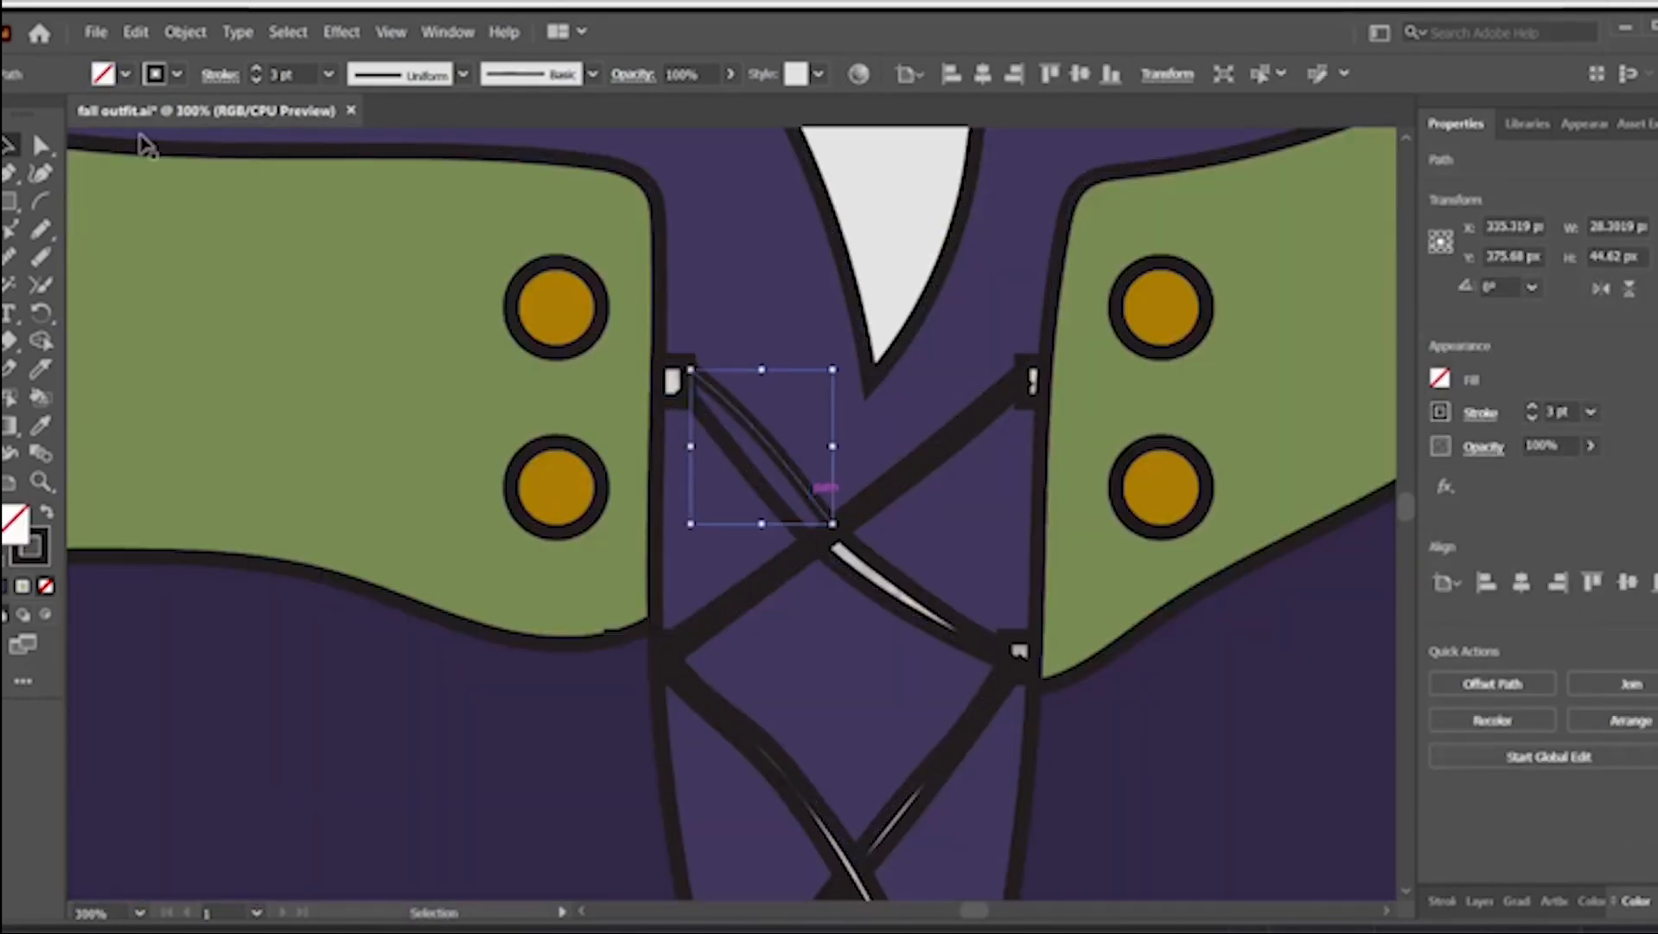
{"action": "left_click", "coordinate": [41, 145]}
{"action": "left_click_drag", "start_coordinate": [832, 524], "coordinate": [839, 531]}
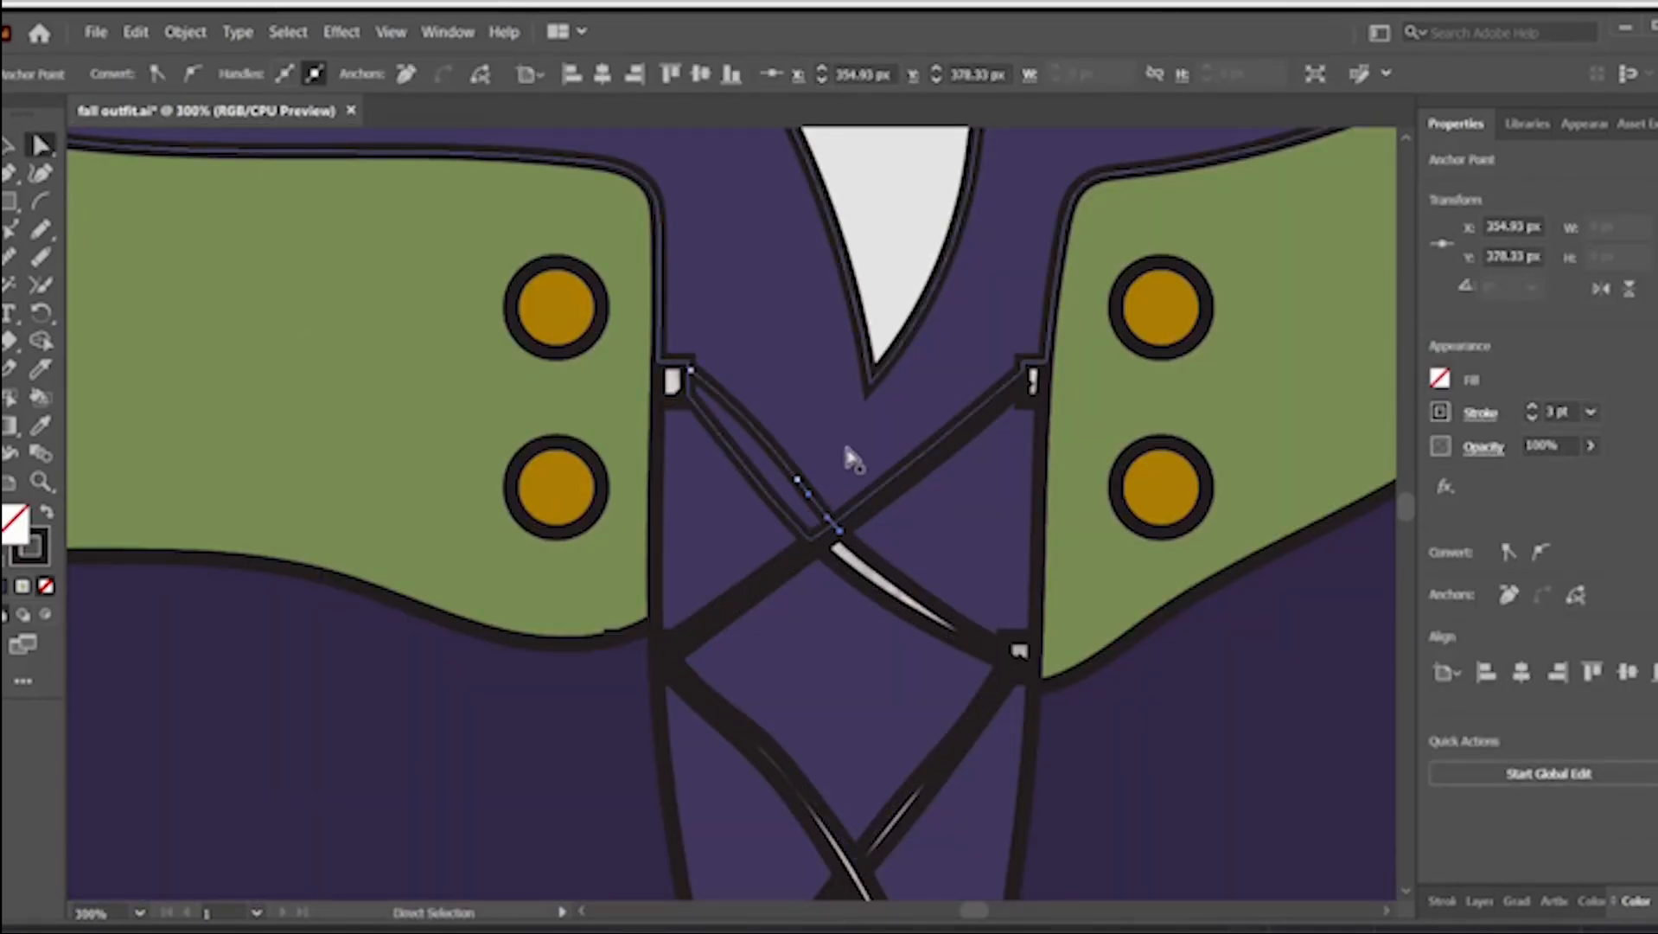
{"action": "left_click_drag", "start_coordinate": [691, 370], "coordinate": [681, 361]}
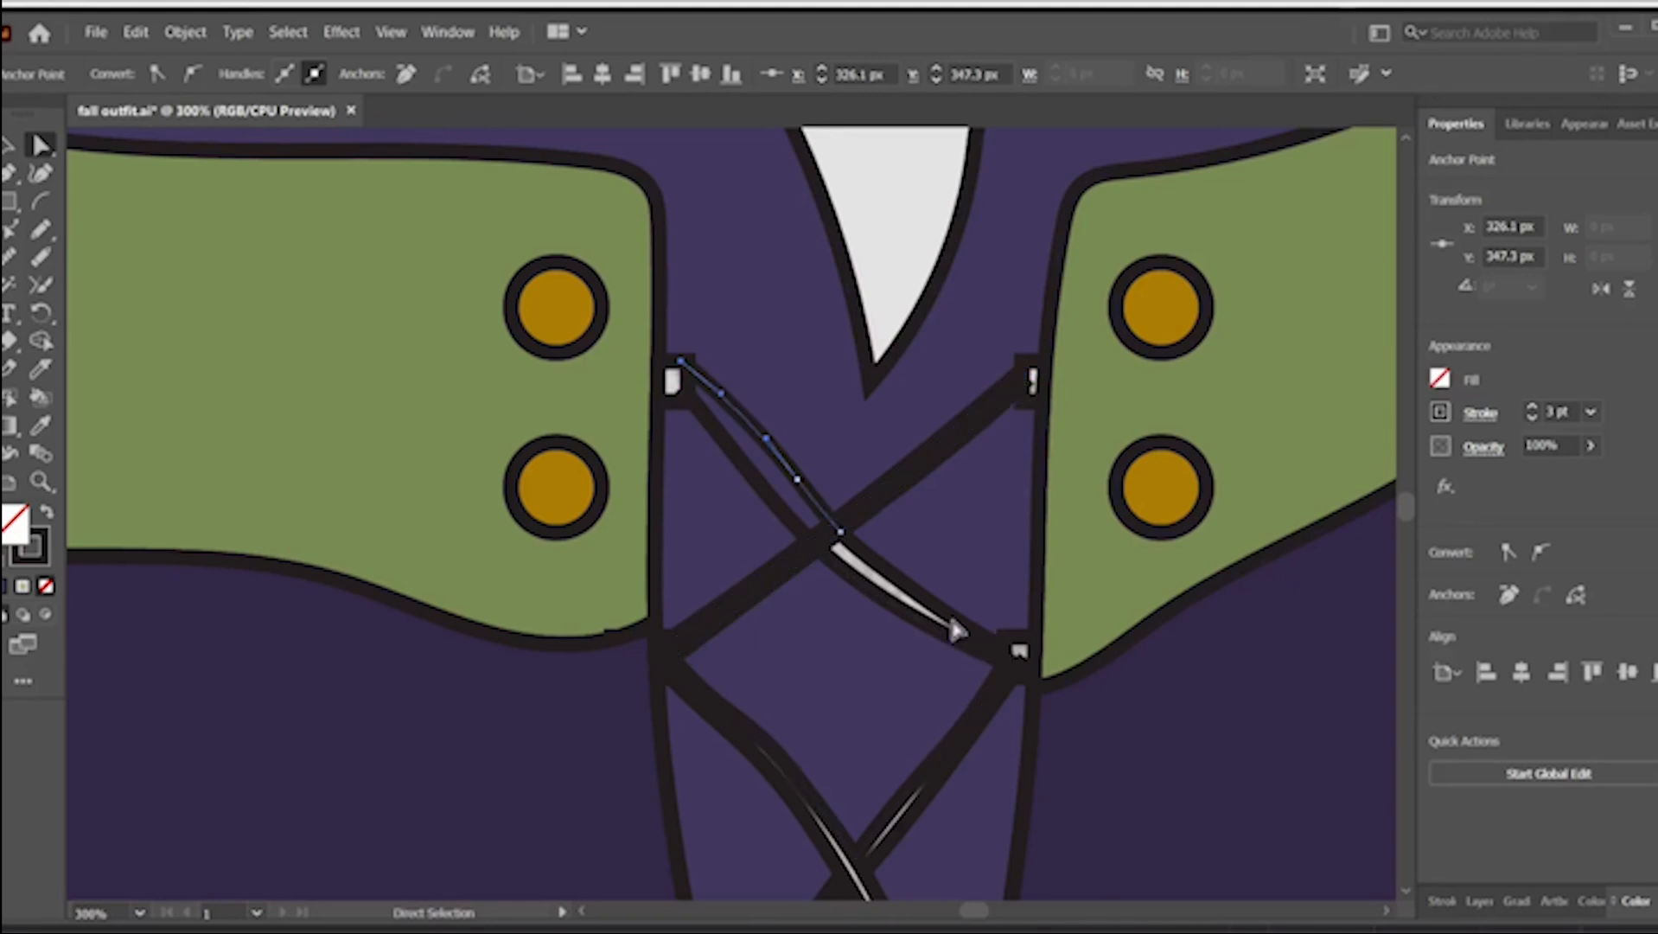
- Delete the stray line segments inside the small lace ends around the top crossing of the lacing
{"action": "left_click", "coordinate": [1017, 657]}
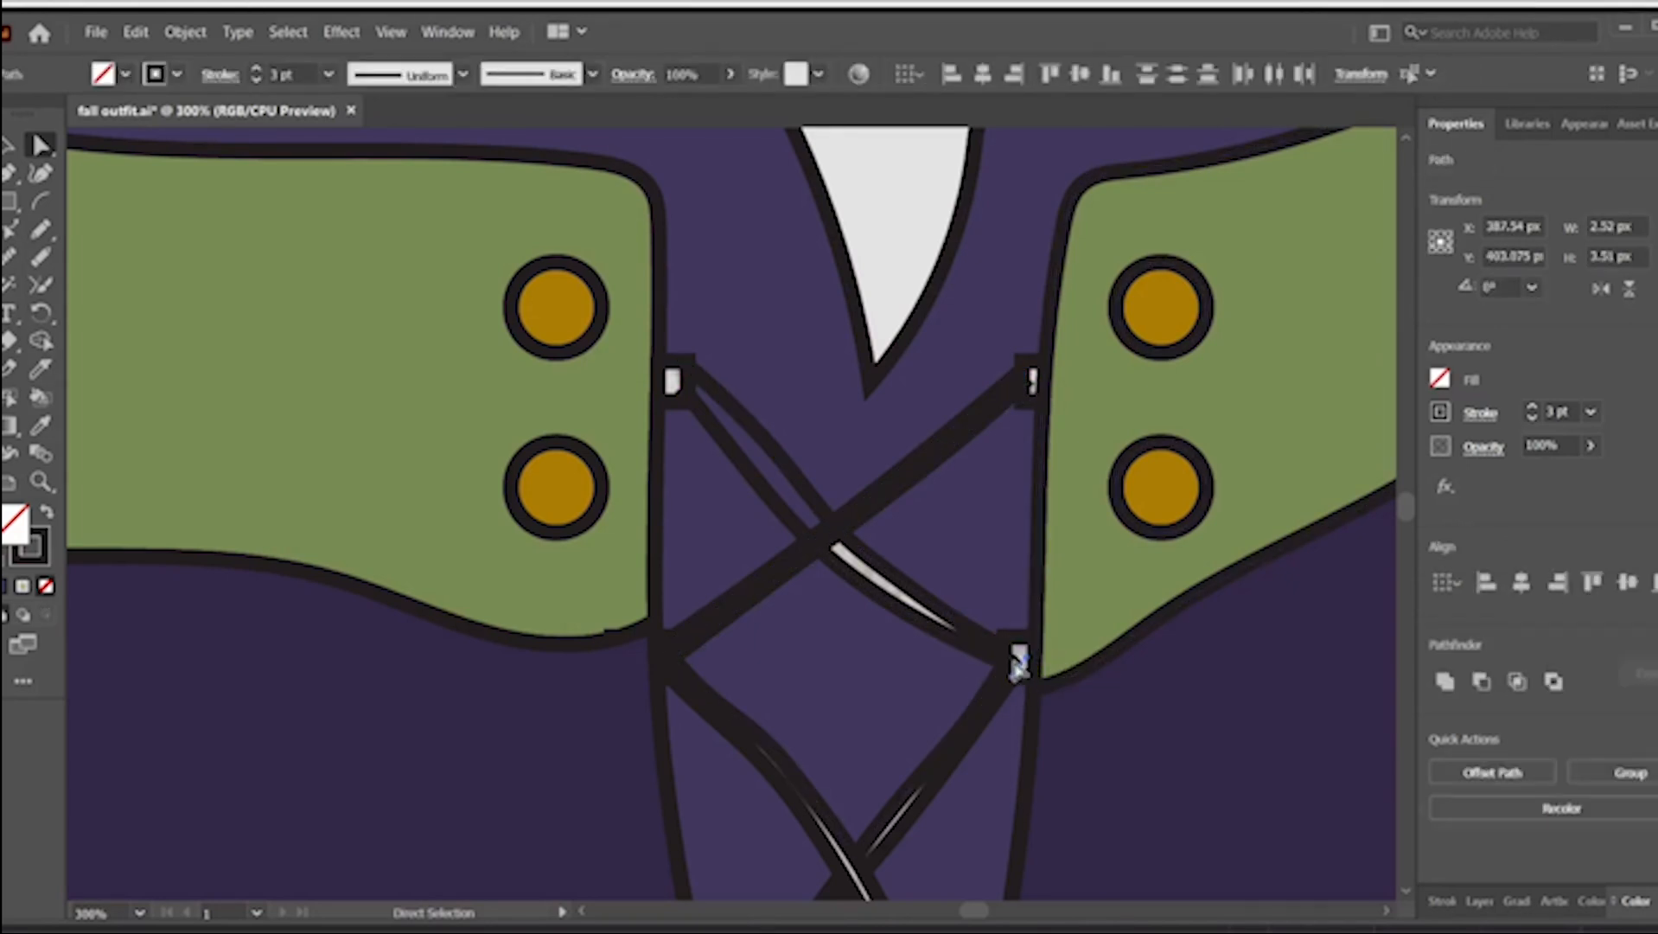
{"action": "left_click_drag", "start_coordinate": [1017, 664], "coordinate": [1049, 674]}
{"action": "key", "text": "ctrl+z"}
{"action": "key", "text": "ctrl+z"}
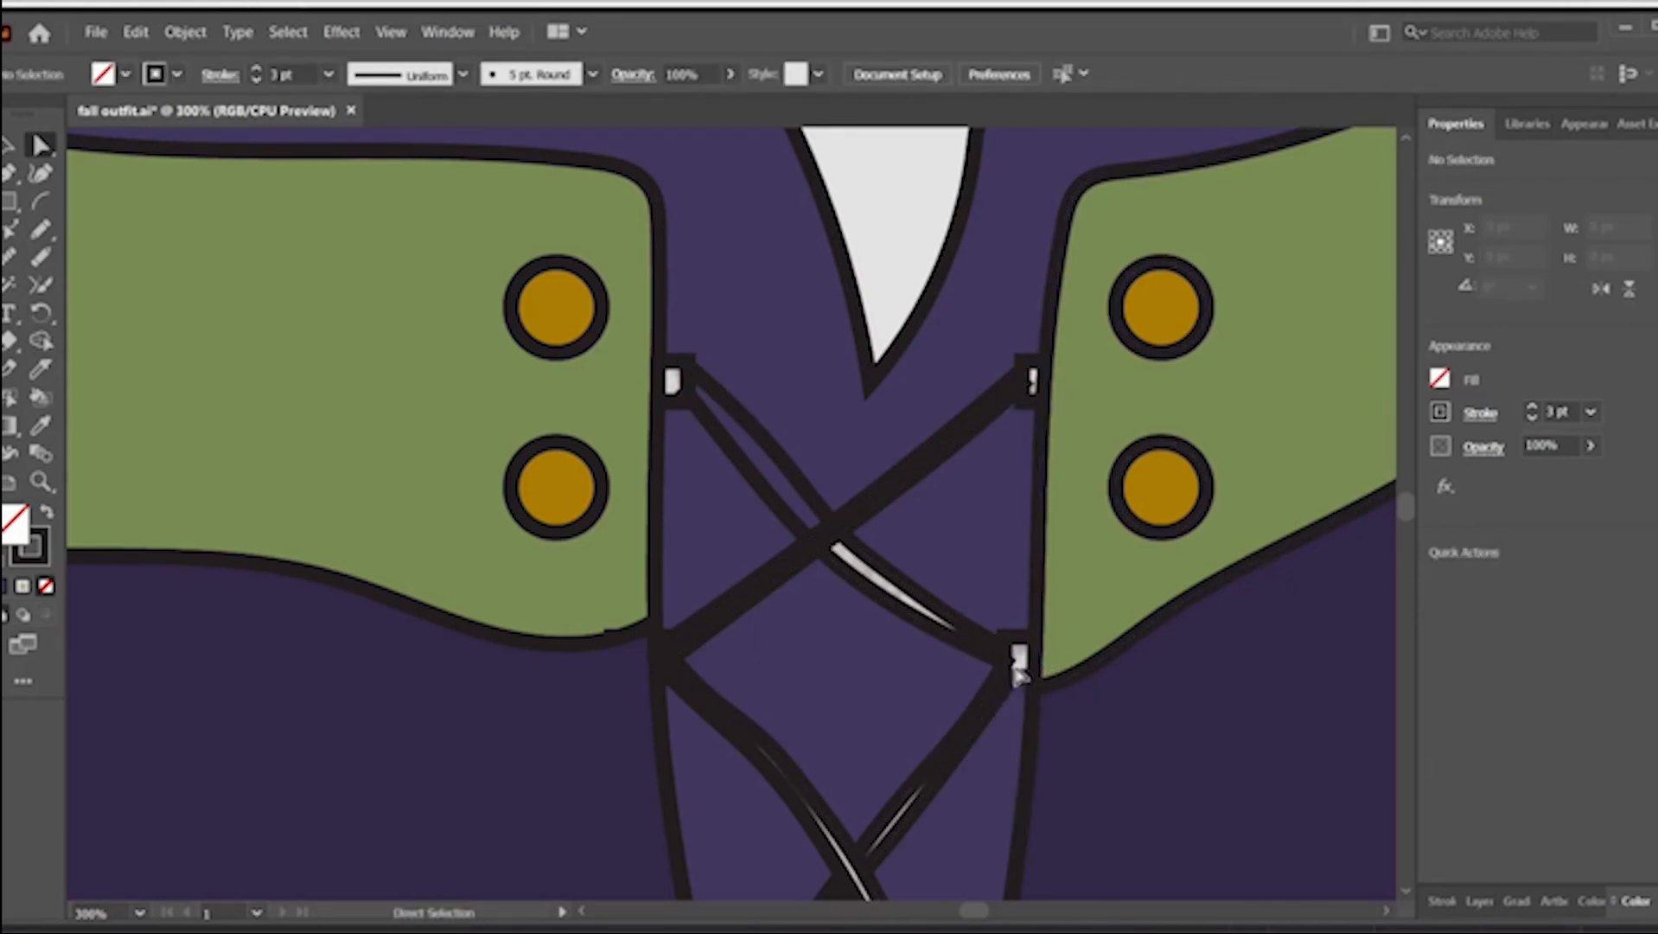
{"action": "left_click", "coordinate": [683, 400]}
{"action": "left_click", "coordinate": [811, 337]}
{"action": "left_click", "coordinate": [1030, 385]}
{"action": "left_click", "coordinate": [1118, 495]}
{"action": "scroll", "coordinate": [1058, 714], "scroll_direction": "down", "scroll_amount": 3}
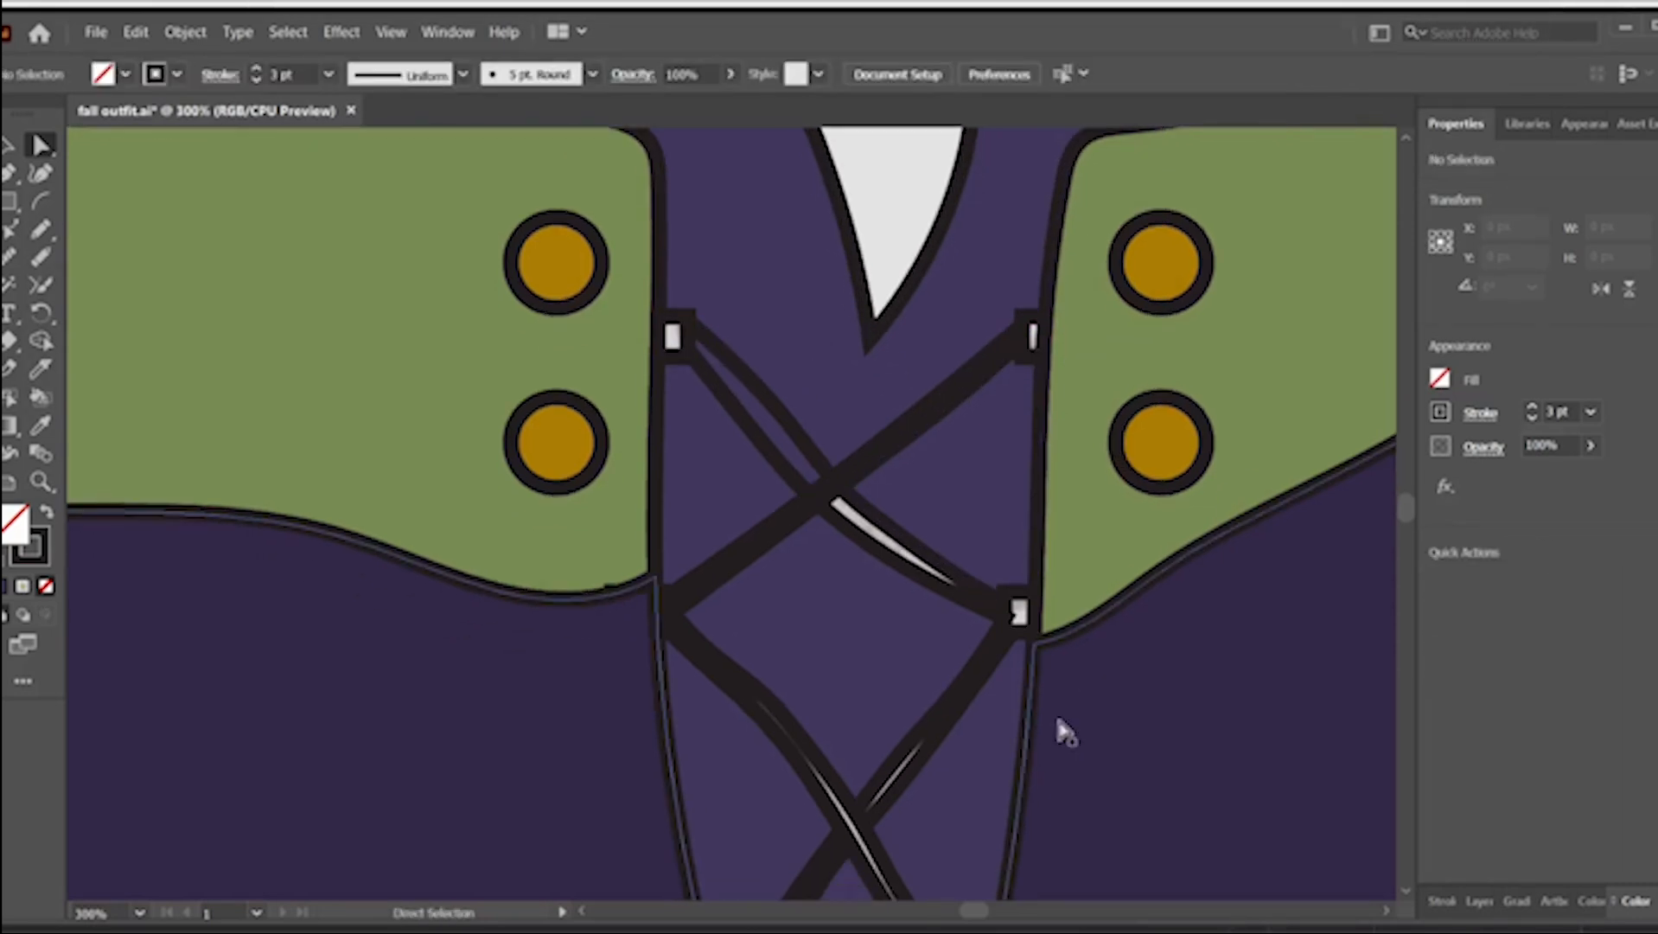
- Remove the stray line pieces at the left lace ends above and below the second crossing
{"action": "scroll", "coordinate": [1056, 712], "scroll_direction": "left", "scroll_amount": 5}
{"action": "left_click_drag", "start_coordinate": [779, 585], "coordinate": [769, 612]}
{"action": "key", "text": "ctrl+z"}
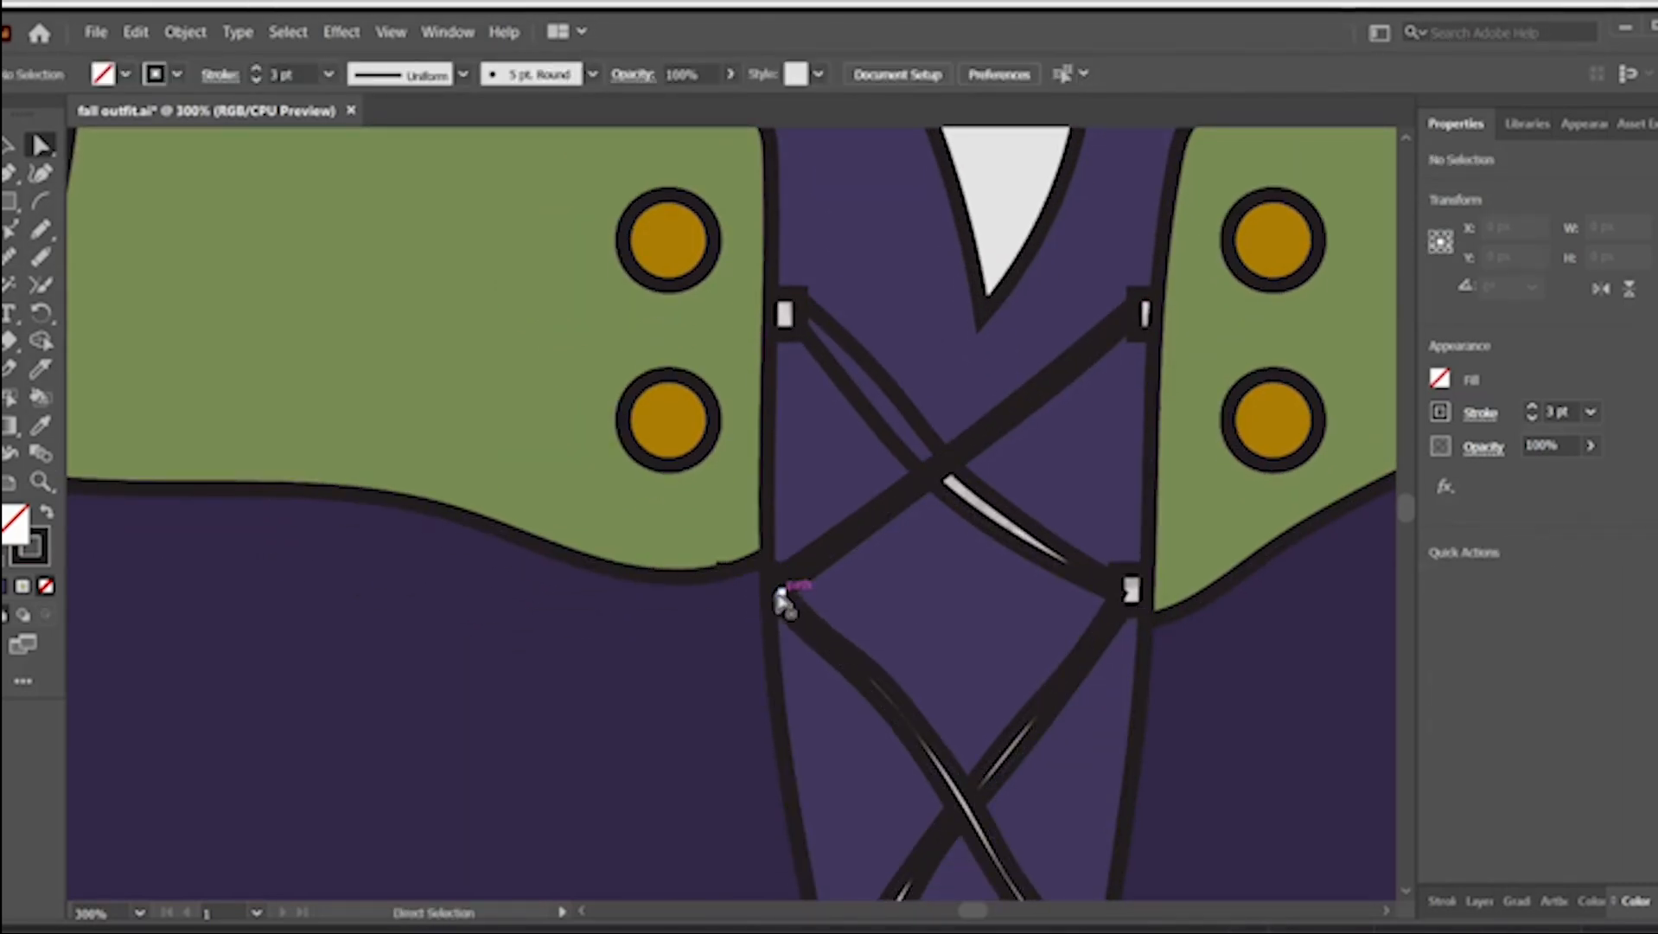
{"action": "left_click", "coordinate": [779, 590]}
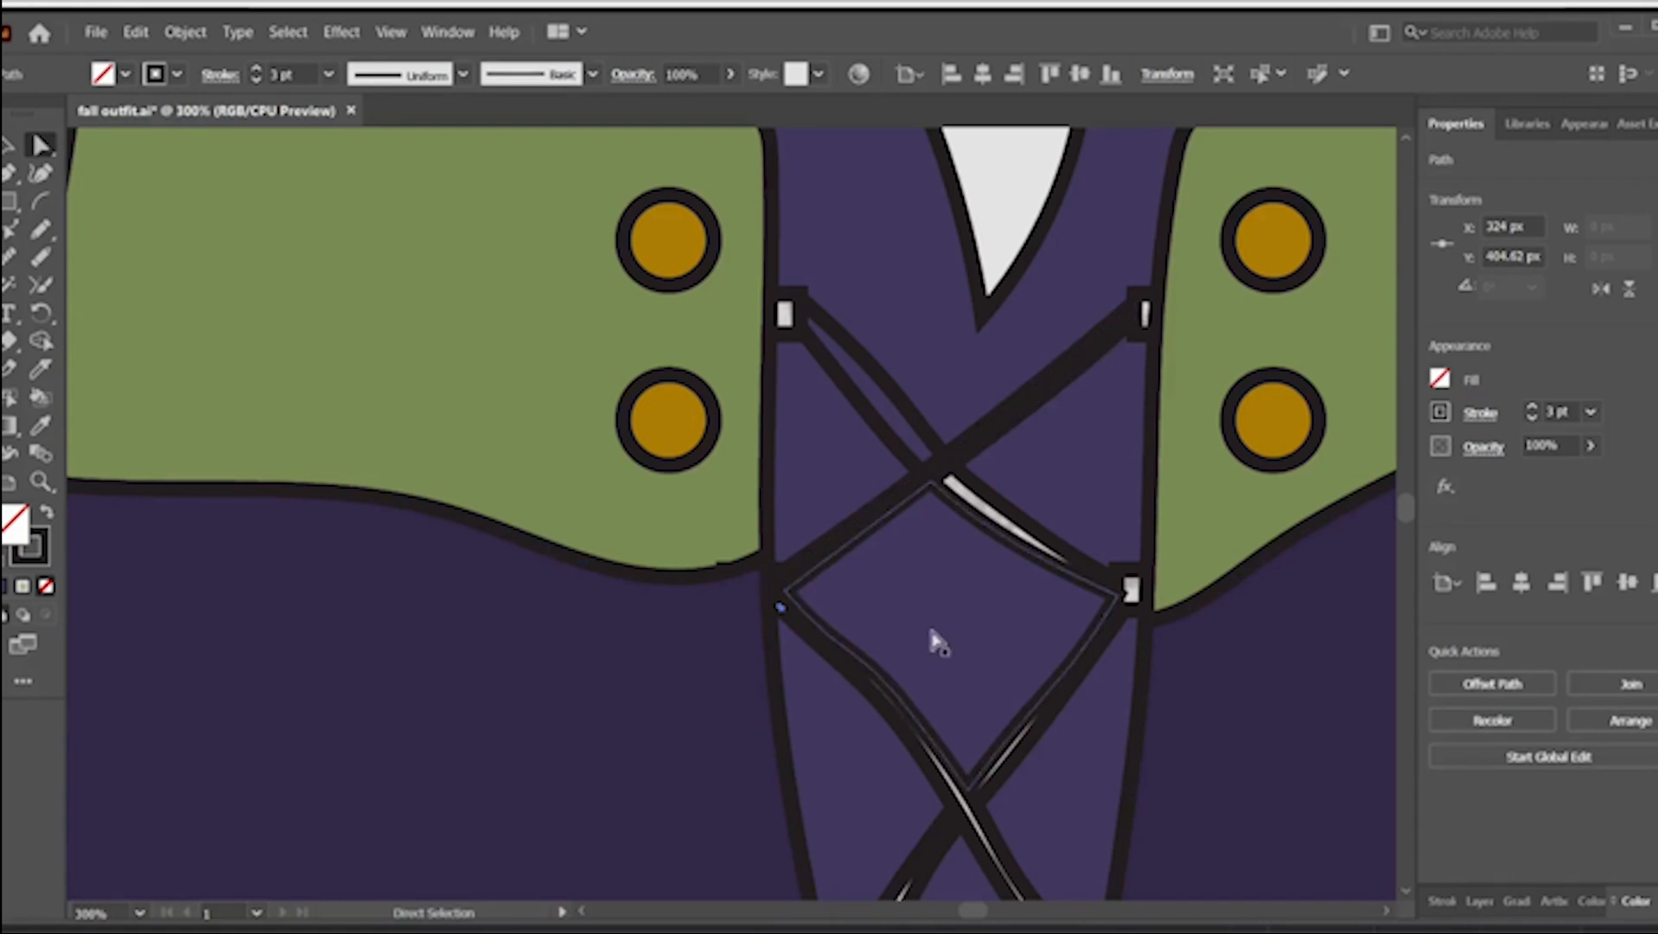
{"action": "scroll", "coordinate": [927, 620], "scroll_direction": "down", "scroll_amount": 5}
{"action": "left_click", "coordinate": [842, 529]}
{"action": "left_click_drag", "start_coordinate": [843, 543], "coordinate": [1091, 518]}
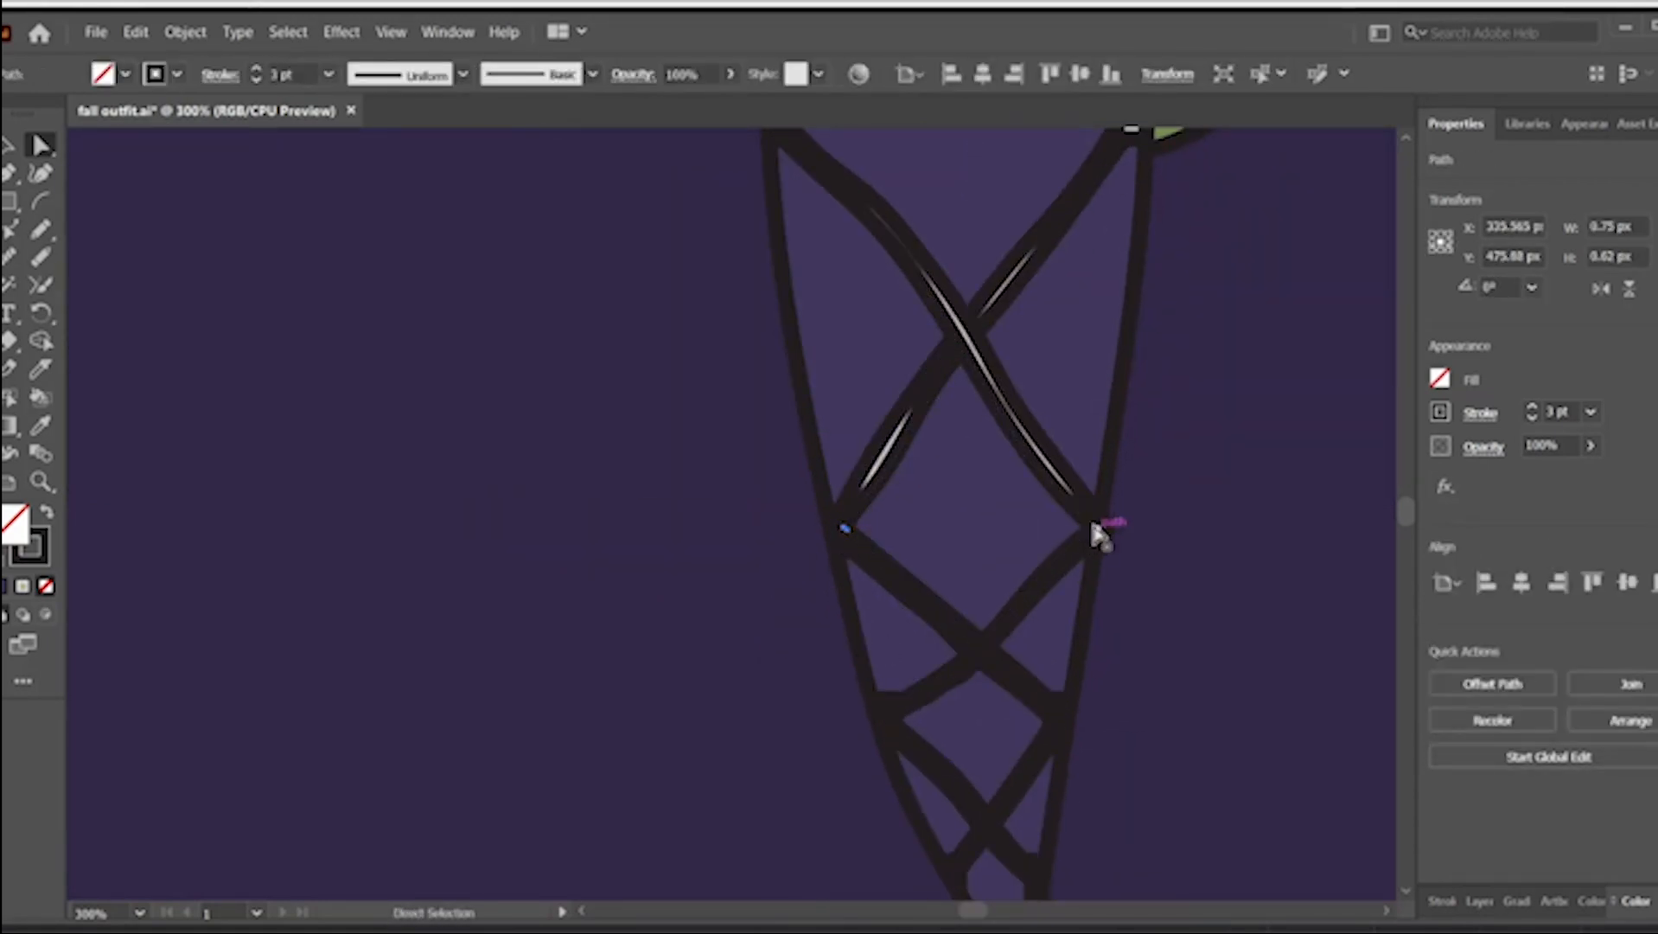
- Delete the stray line segments at the right lace end below the third crossing
{"action": "left_click_drag", "start_coordinate": [1057, 706], "coordinate": [1050, 723]}
{"action": "key", "text": "ctrl+z"}
{"action": "key", "text": "ctrl+z"}
{"action": "left_click", "coordinate": [1058, 719]}
{"action": "key", "text": "Delete"}
{"action": "key", "text": "Delete"}
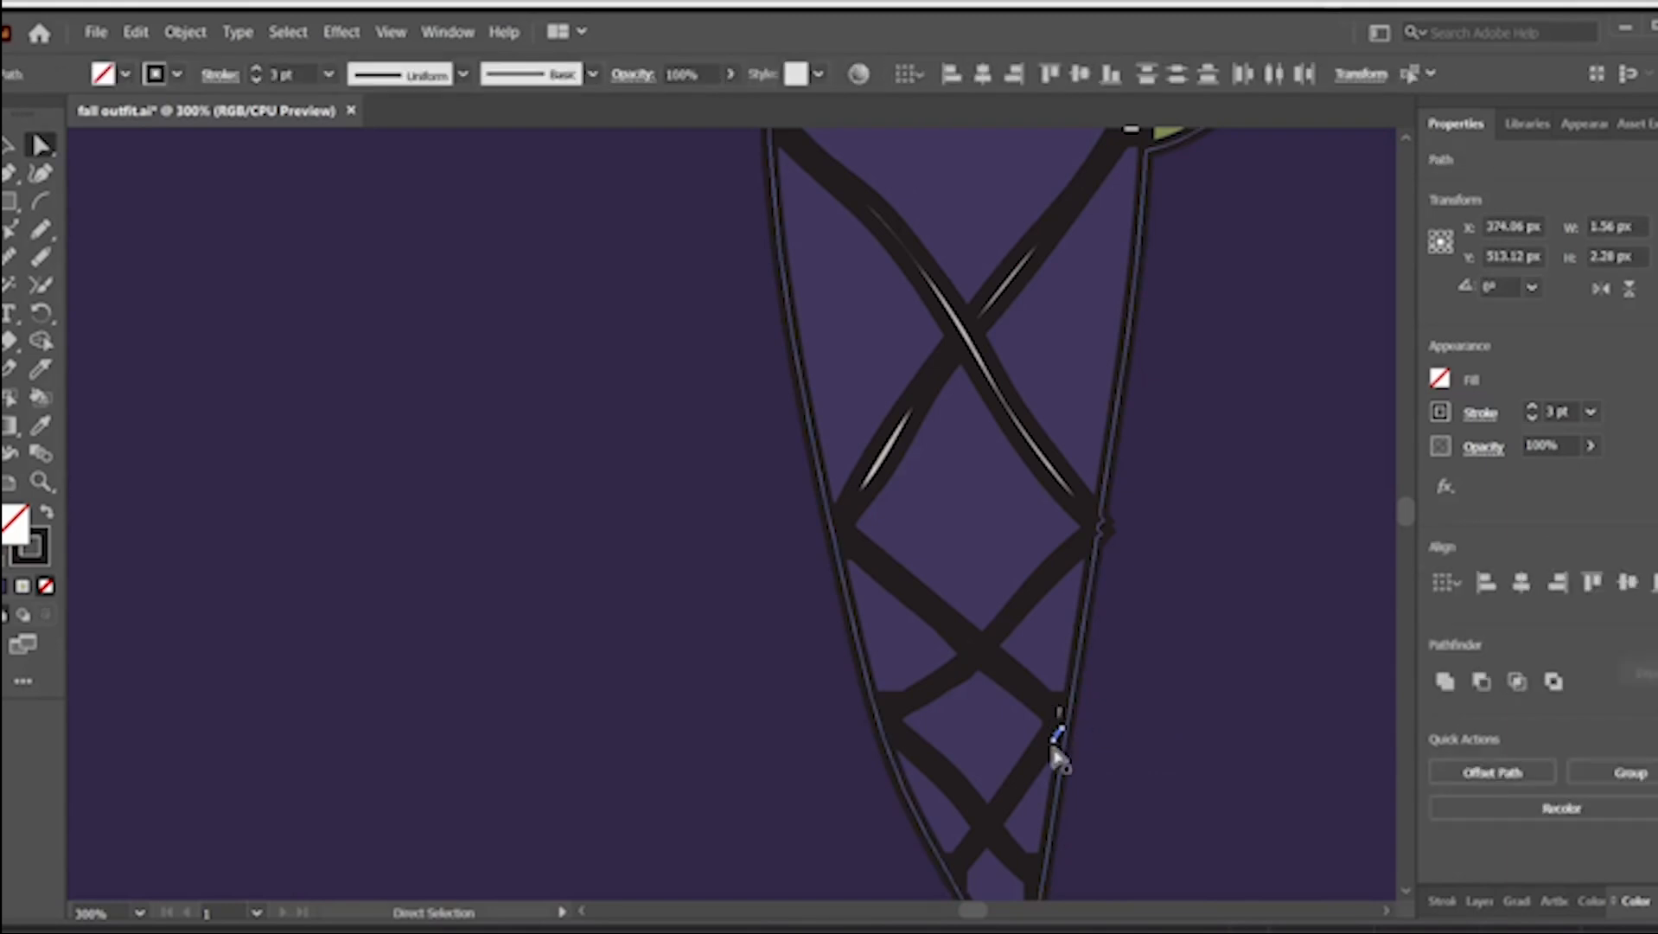
- Delete the stray anchors and line pieces at the left lace end below the third crossing
{"action": "left_click", "coordinate": [888, 725]}
{"action": "key", "text": "Delete"}
{"action": "left_click", "coordinate": [888, 725]}
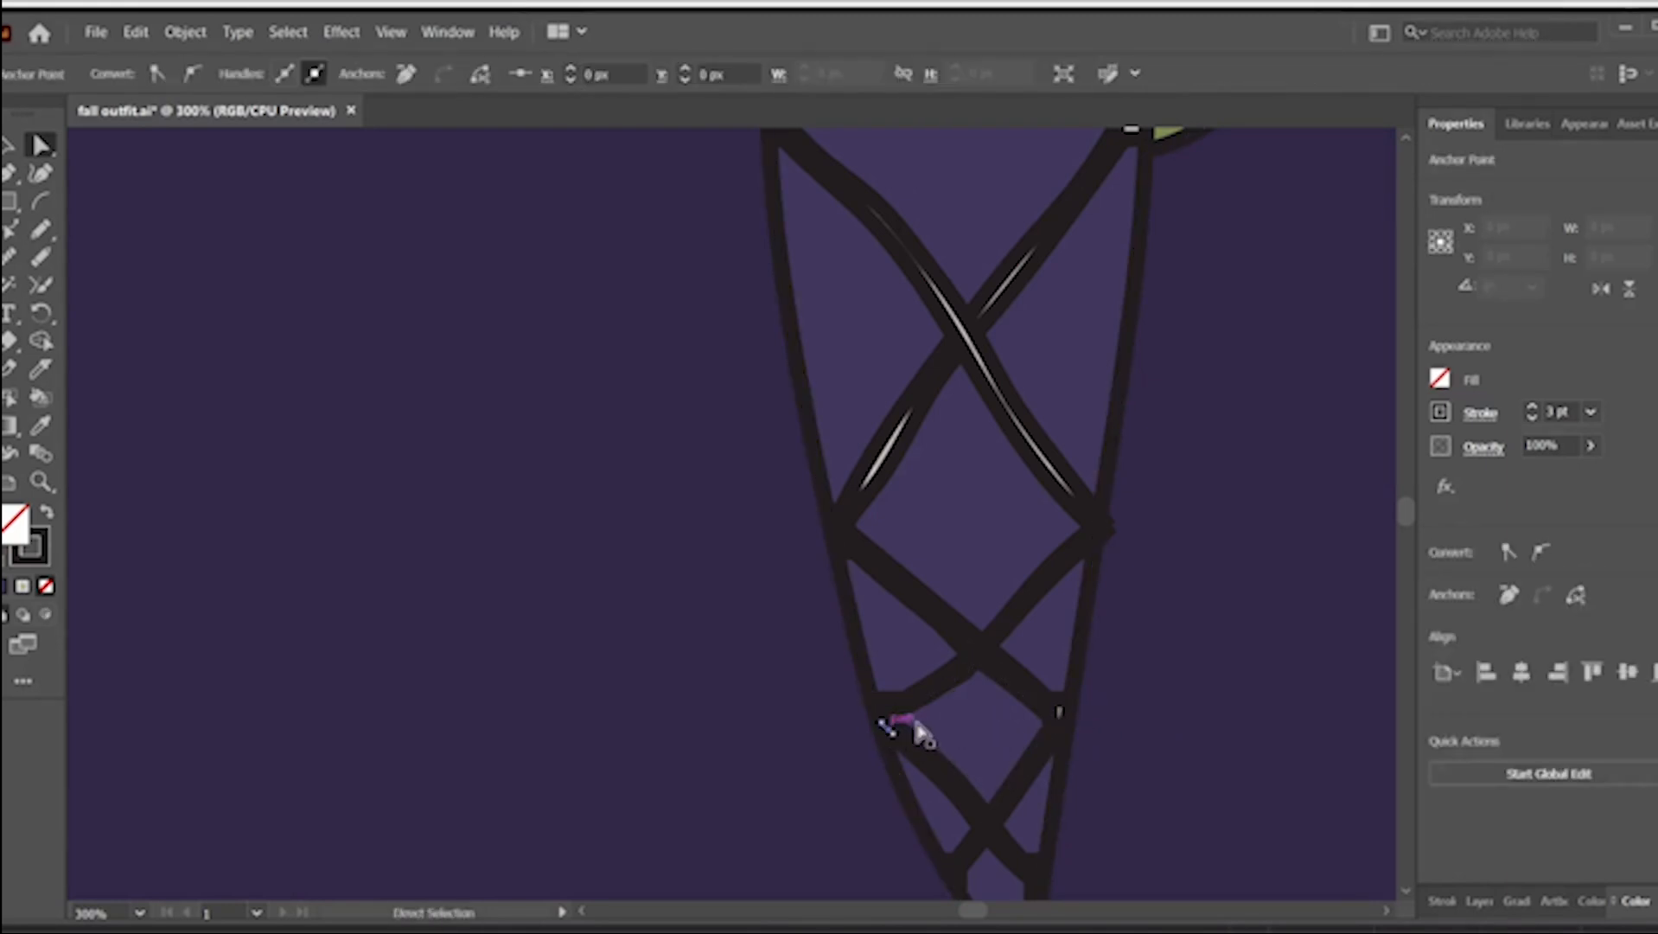
{"action": "key", "text": "Delete"}
{"action": "left_click_drag", "start_coordinate": [888, 721], "coordinate": [942, 727]}
{"action": "key", "text": "Delete"}
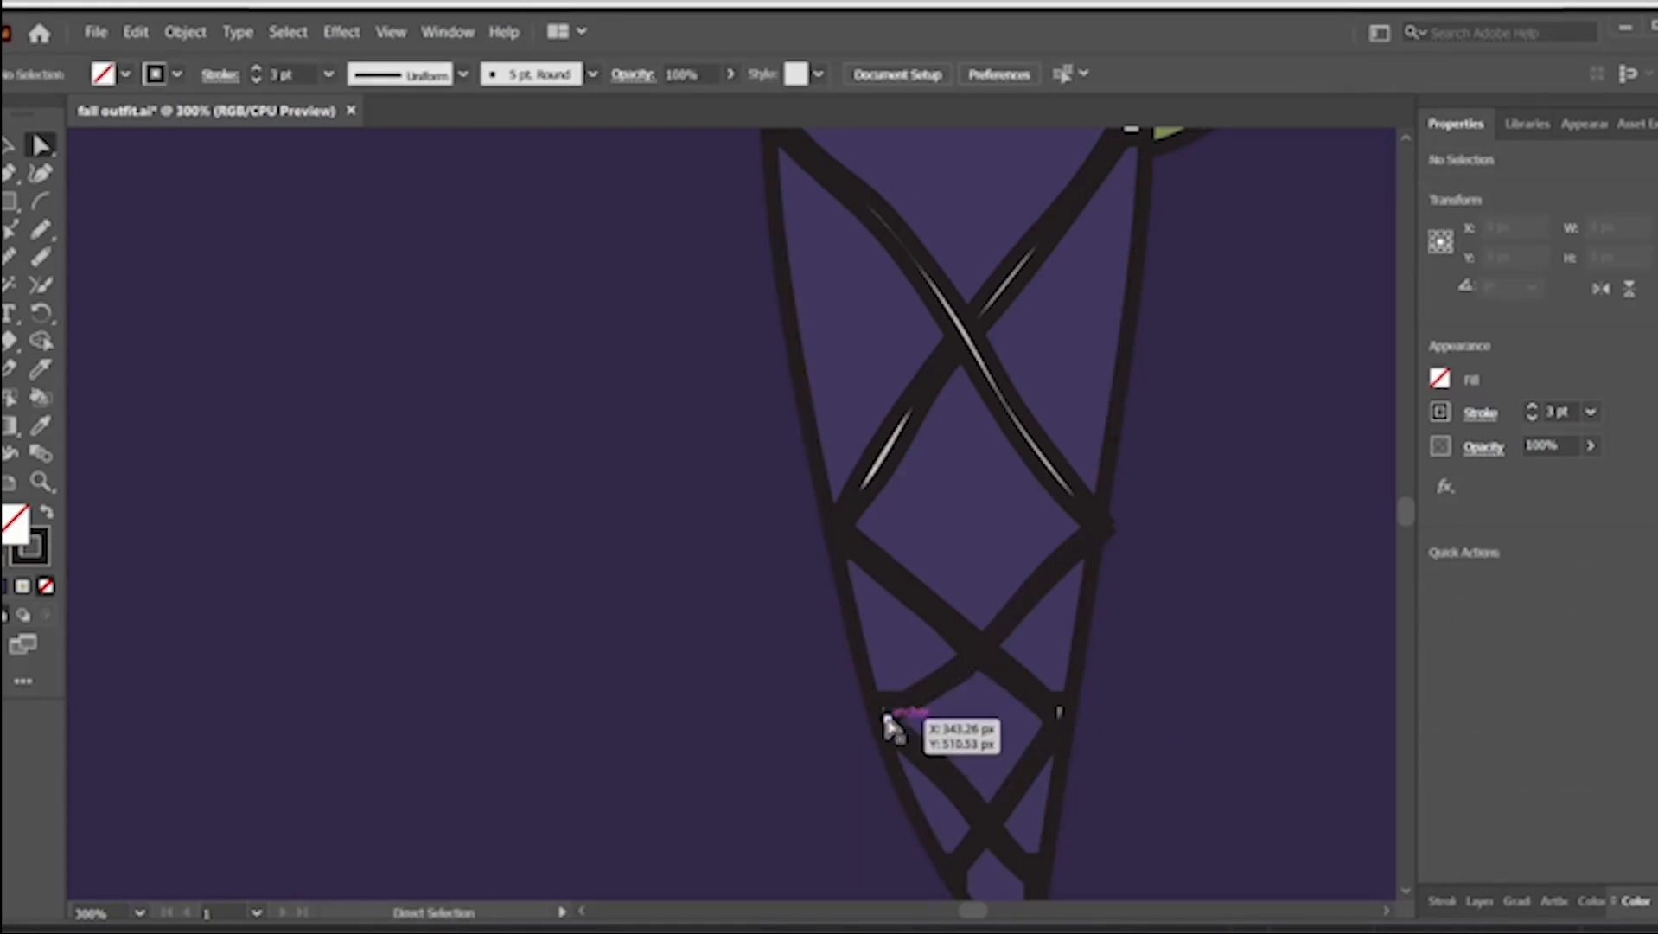
{"action": "scroll", "coordinate": [1029, 740], "scroll_direction": "down", "scroll_amount": 2}
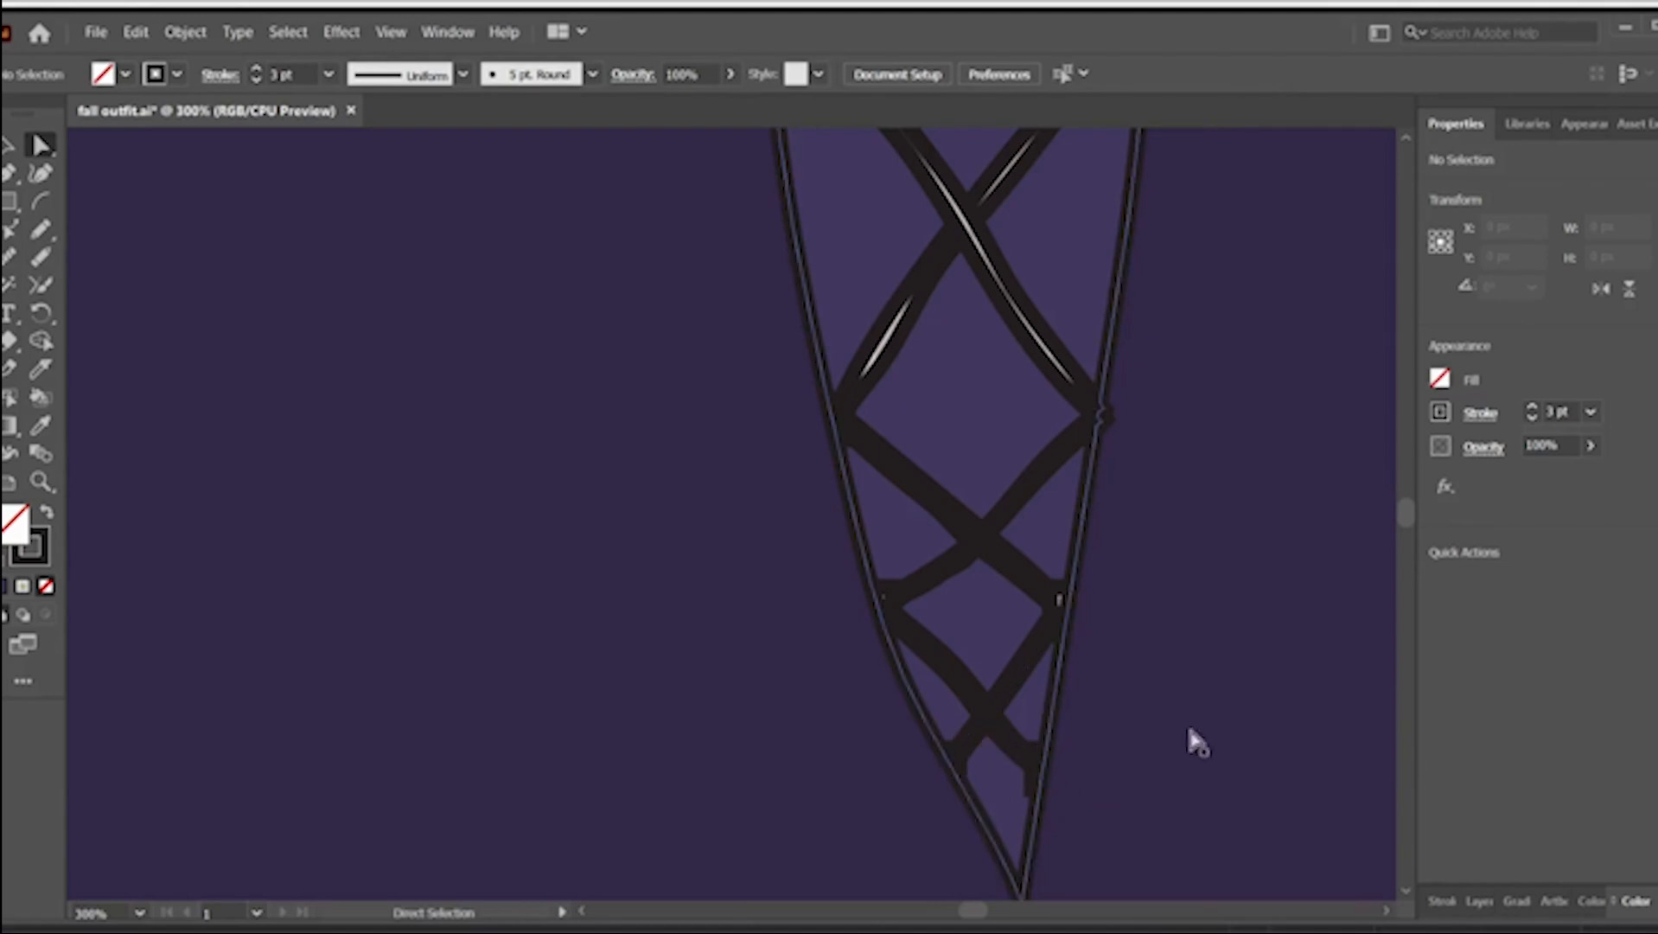
- Select the belt's left green panel and pick up its light green fill colour
{"action": "key", "text": "ctrl+minus"}
{"action": "key", "text": "ctrl+minus"}
{"action": "key", "text": "ctrl+minus"}
{"action": "key", "text": "ctrl+minus"}
{"action": "key", "text": "ctrl+minus"}
{"action": "key", "text": "ctrl+minus"}
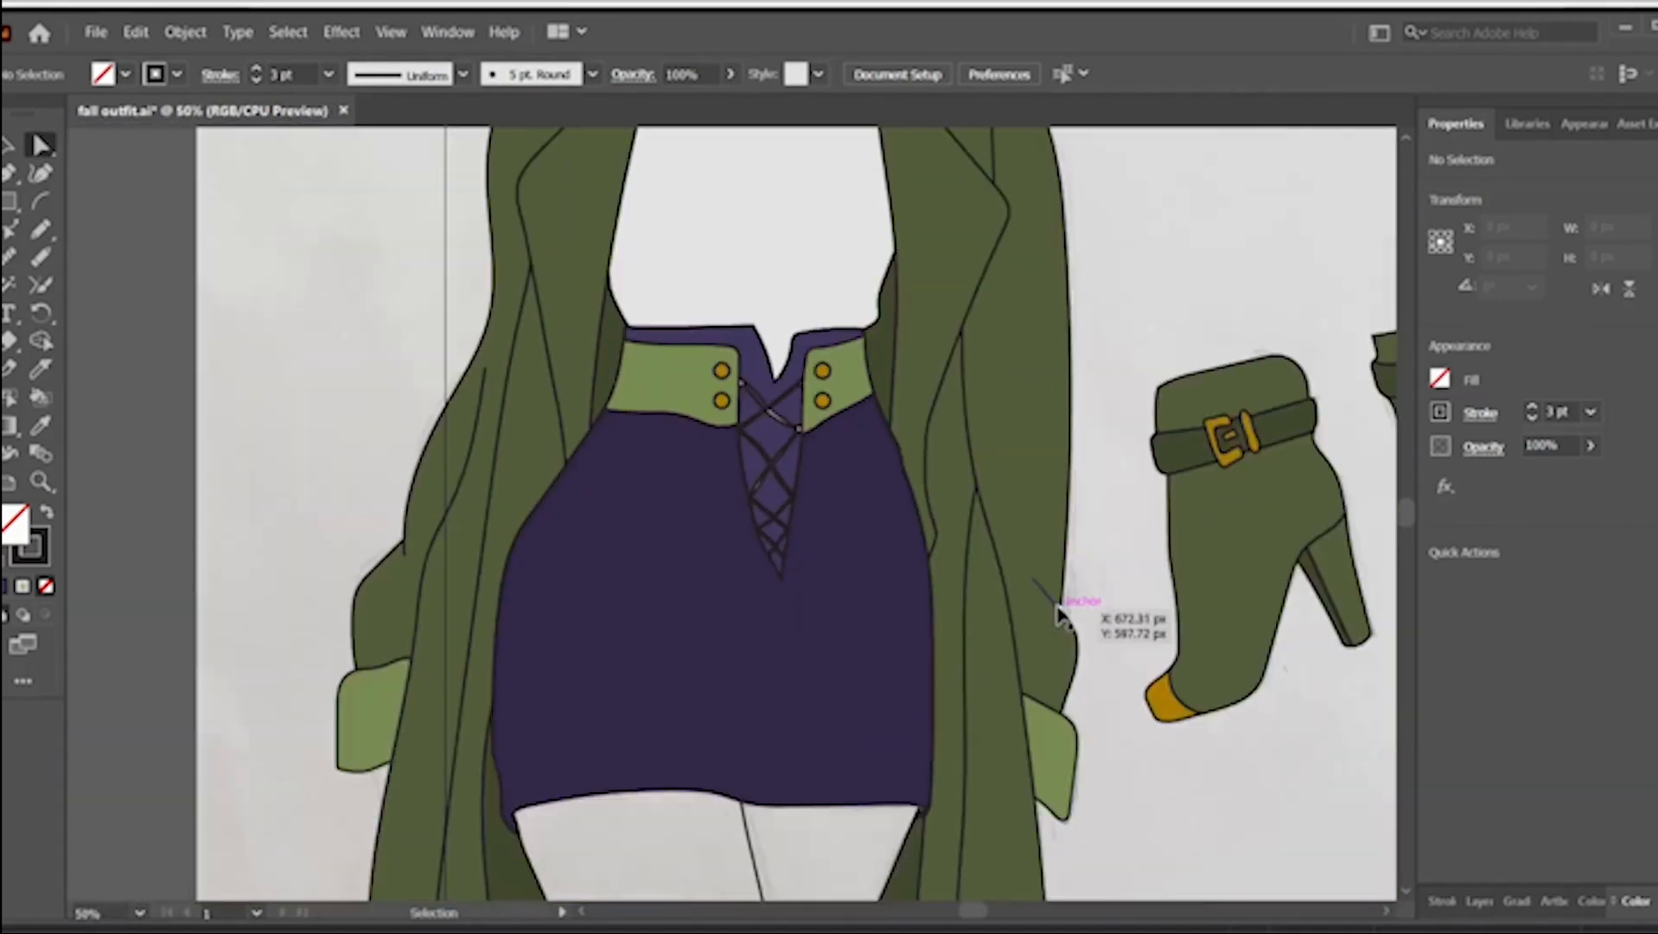
{"action": "scroll", "coordinate": [995, 608], "scroll_direction": "right", "scroll_amount": 5}
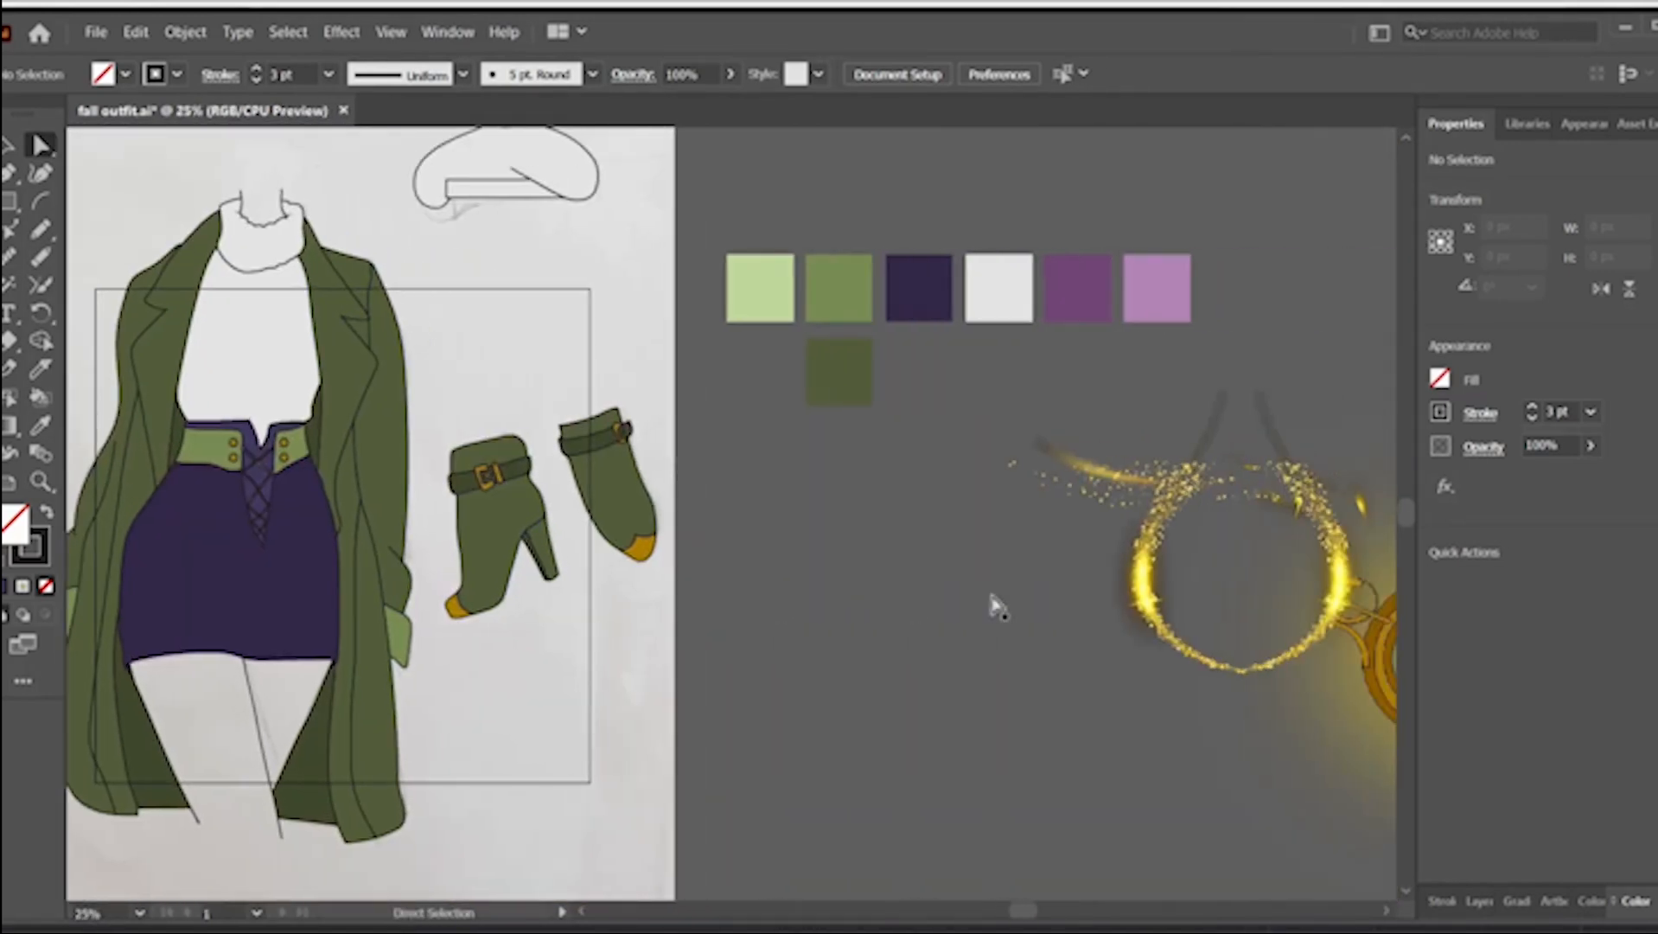
{"action": "scroll", "coordinate": [992, 600], "scroll_direction": "left", "scroll_amount": 4}
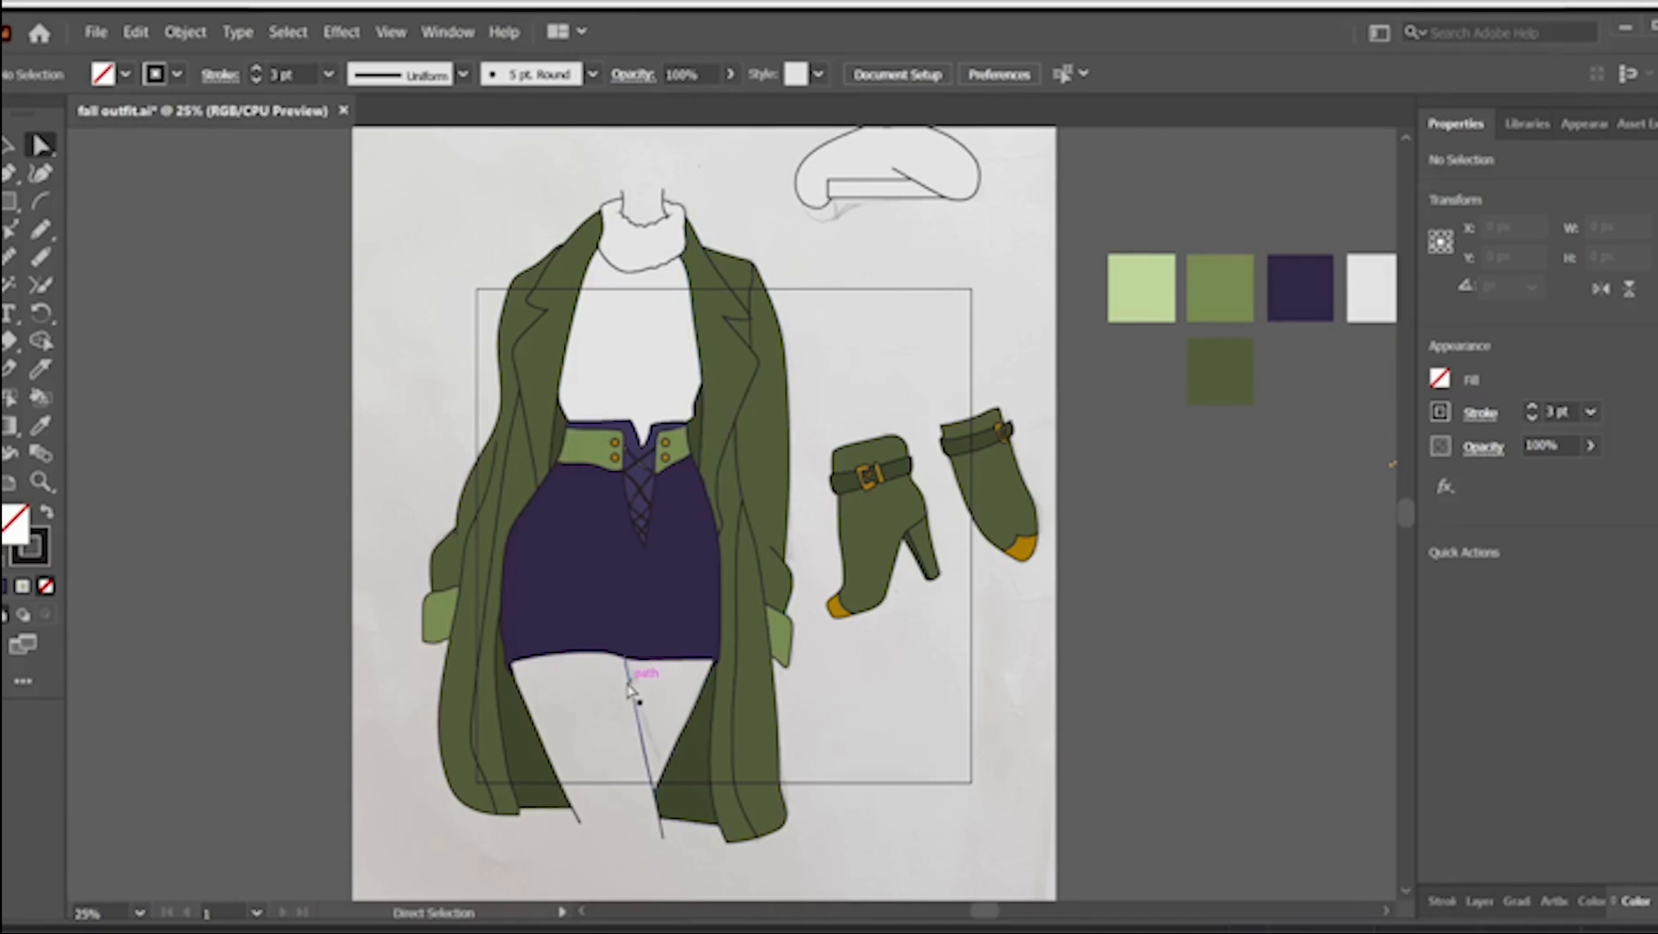
{"action": "left_click", "coordinate": [689, 297]}
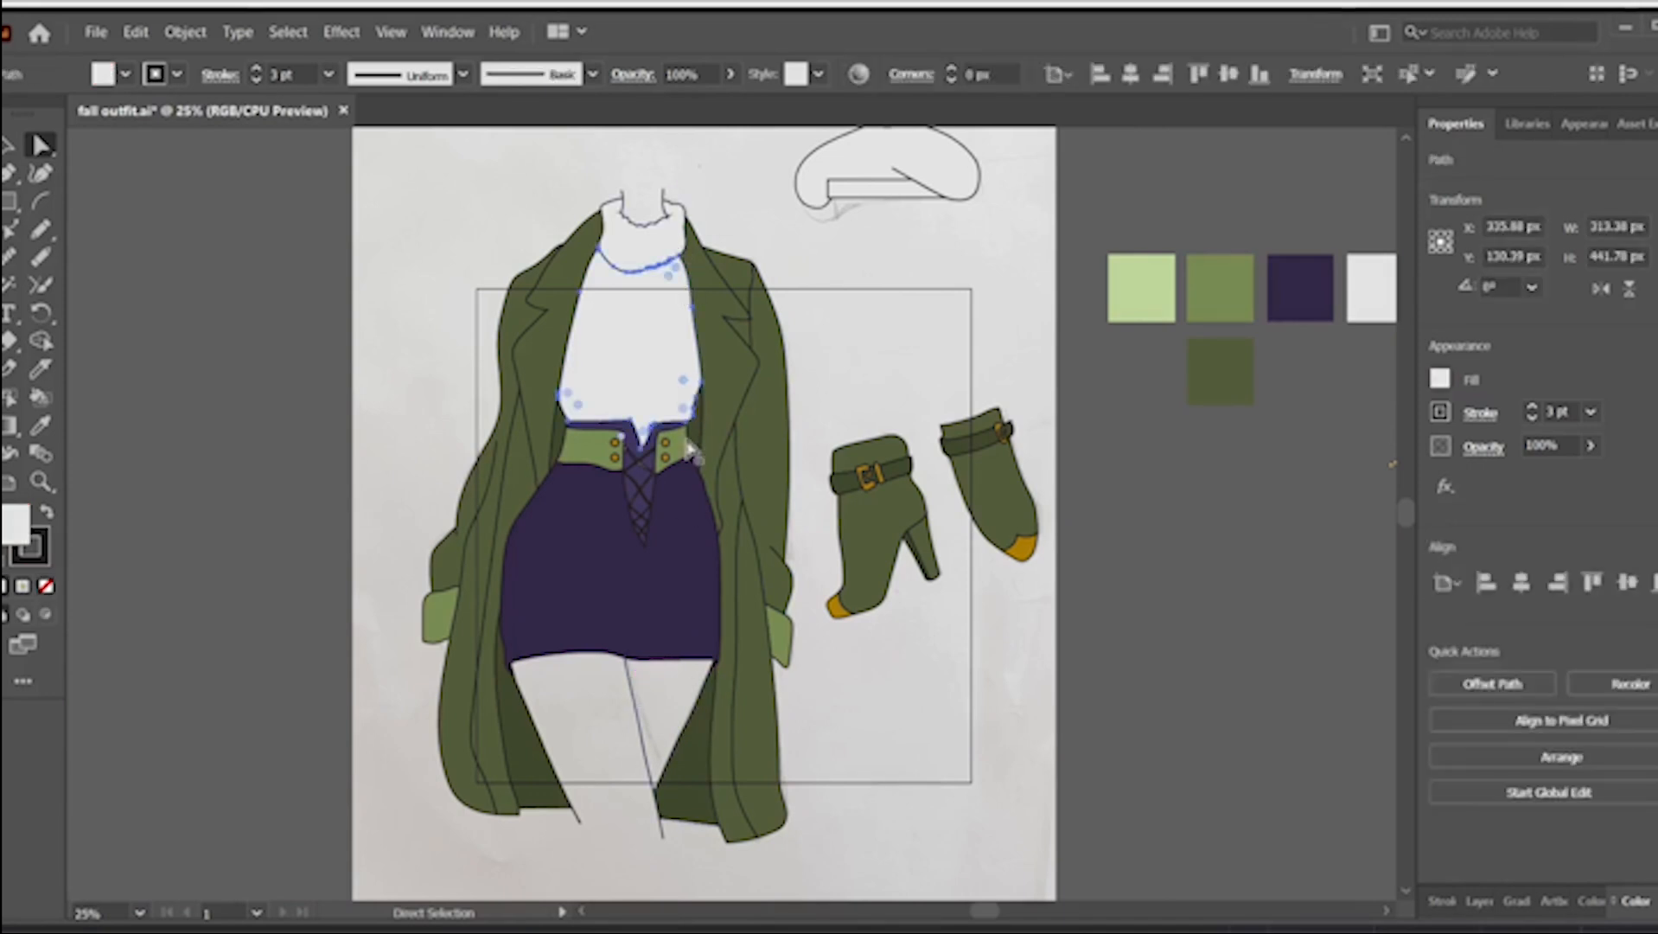
{"action": "left_click", "coordinate": [674, 489]}
{"action": "key", "text": "ctrl+1"}
{"action": "left_click", "coordinate": [488, 311]}
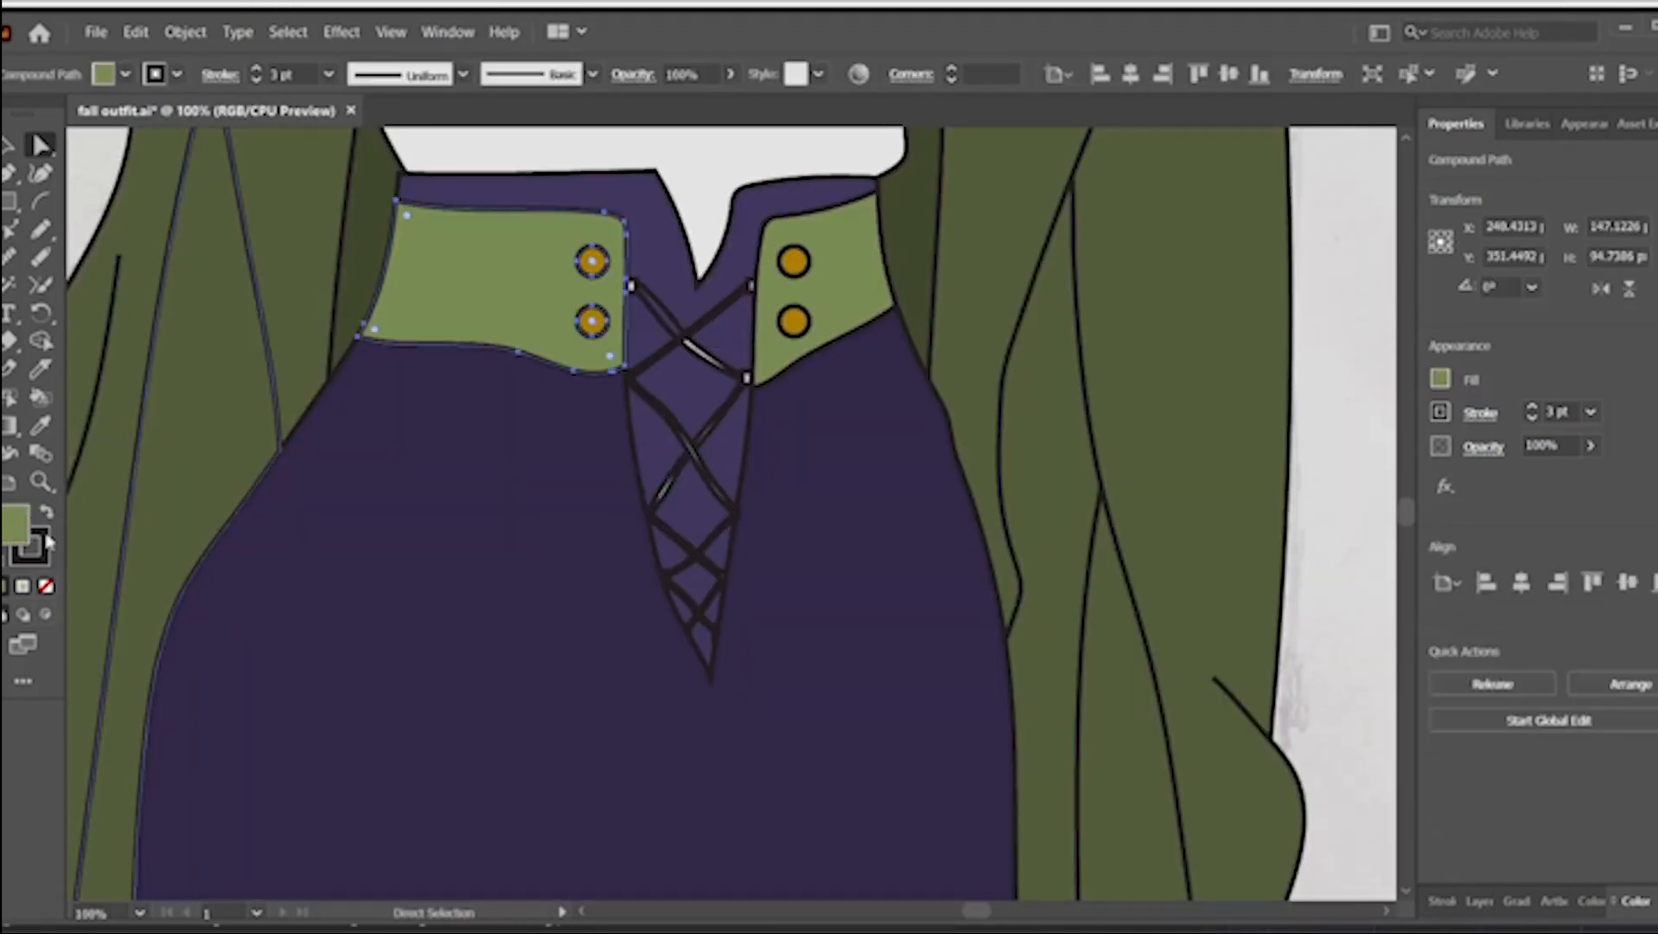
{"action": "double_click", "coordinate": [17, 525]}
{"action": "right_click", "coordinate": [1380, 507]}
{"action": "left_click", "coordinate": [1434, 583]}
{"action": "left_click", "coordinate": [1535, 258]}
- Select the skirt and lacing artwork and fill the lace strips with the belt's green using the Shape Builder
{"action": "left_click", "coordinate": [10, 149]}
{"action": "scroll", "coordinate": [121, 155], "scroll_direction": "left", "scroll_amount": 3}
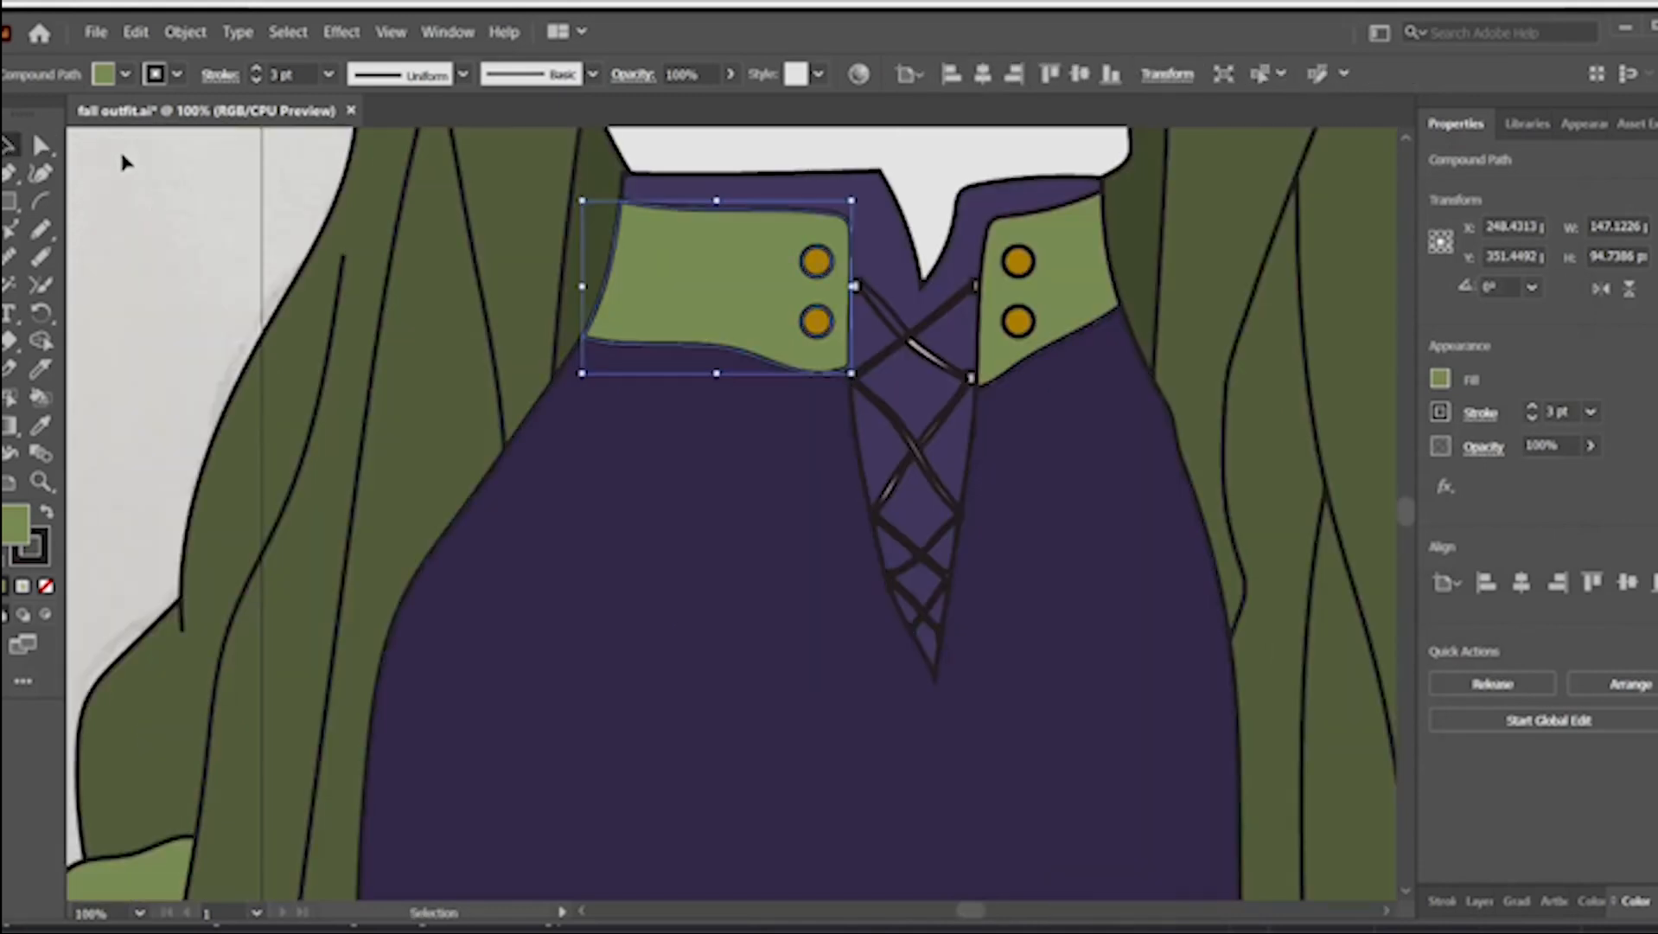
{"action": "left_click_drag", "start_coordinate": [121, 155], "coordinate": [1367, 769]}
{"action": "key", "text": "shift+m"}
{"action": "key", "text": "ctrl+equal"}
{"action": "key", "text": "ctrl+equal"}
{"action": "key", "text": "ctrl+equal"}
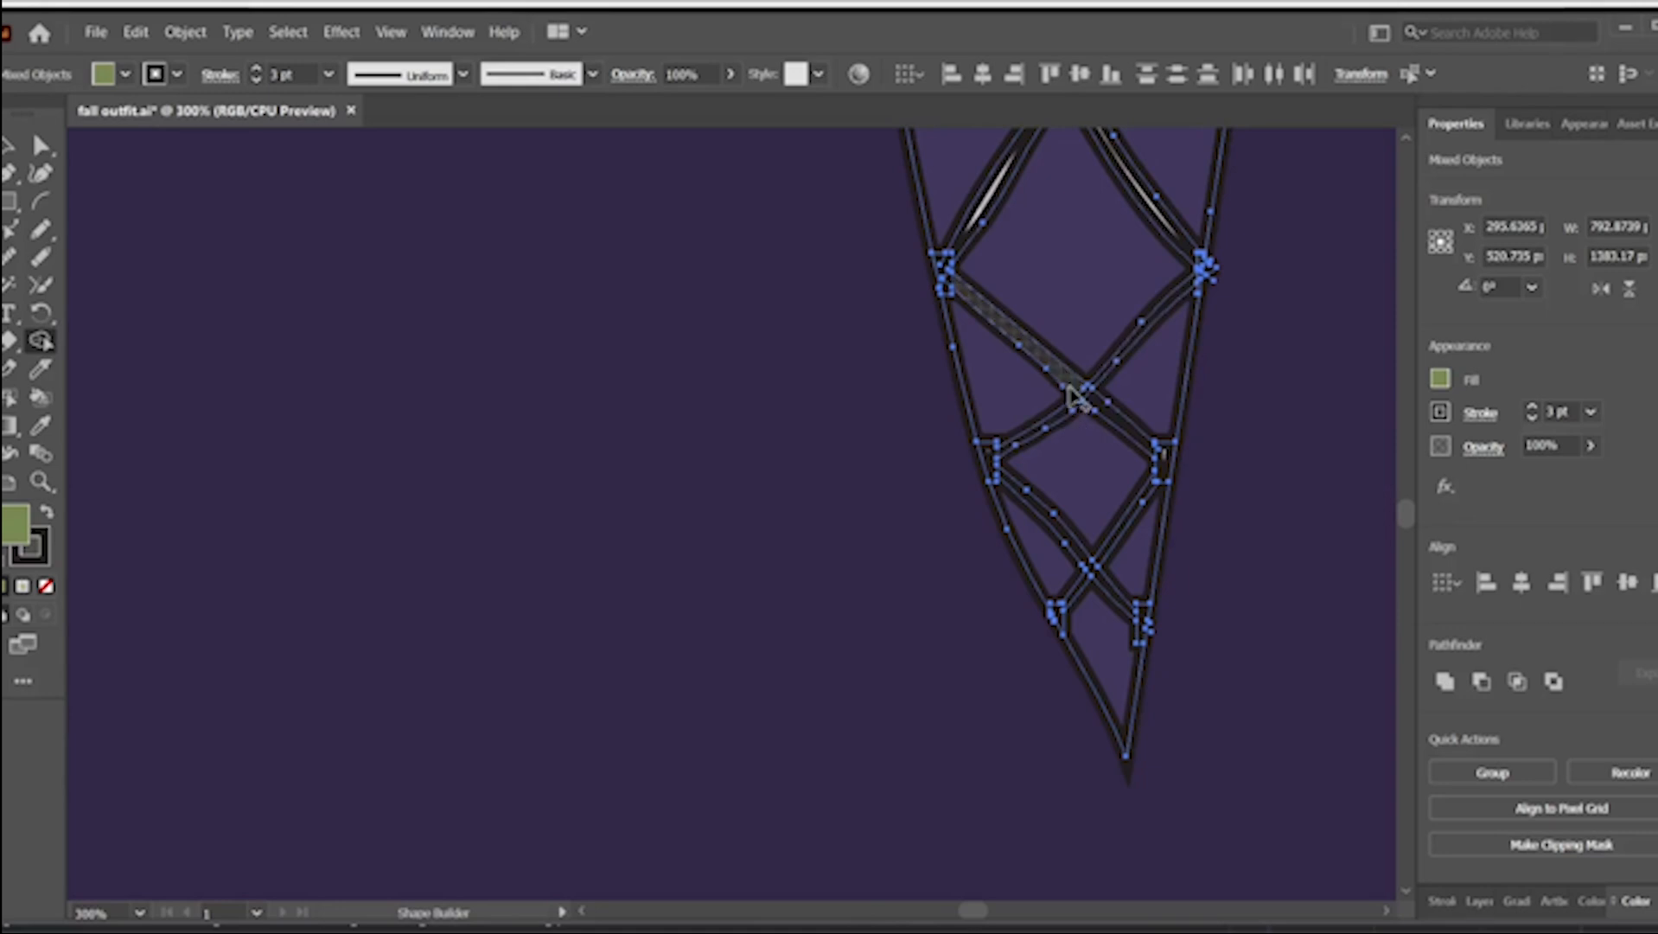
{"action": "scroll", "coordinate": [949, 278], "scroll_direction": "up", "scroll_amount": 3}
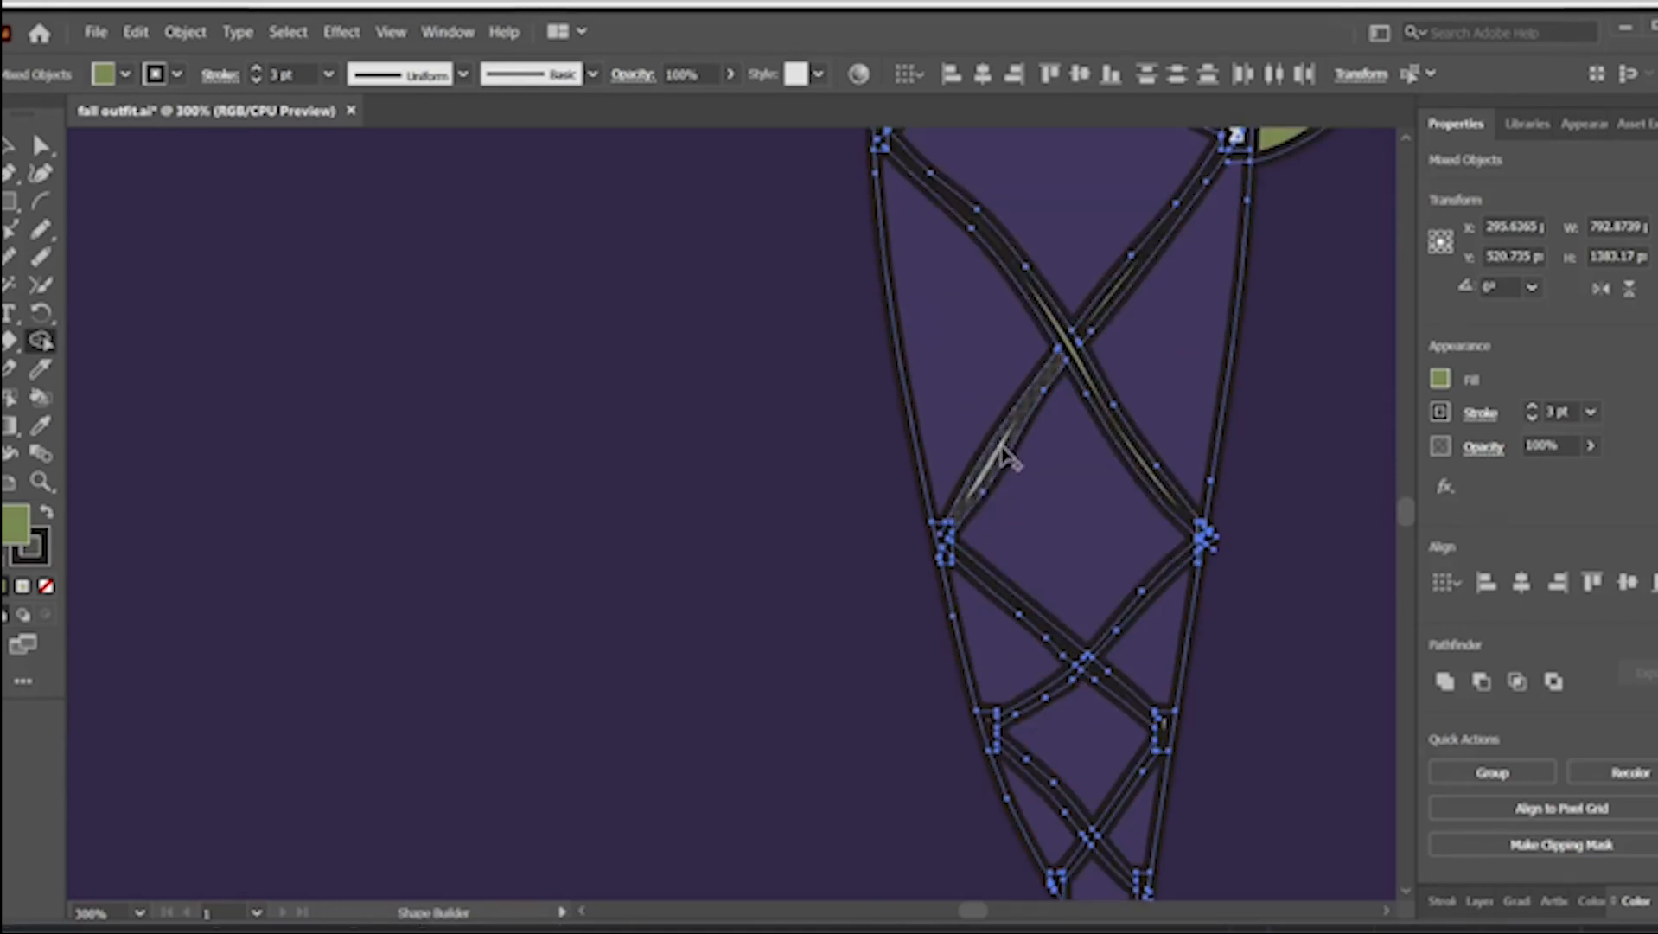
{"action": "scroll", "coordinate": [1146, 425], "scroll_direction": "up", "scroll_amount": 3}
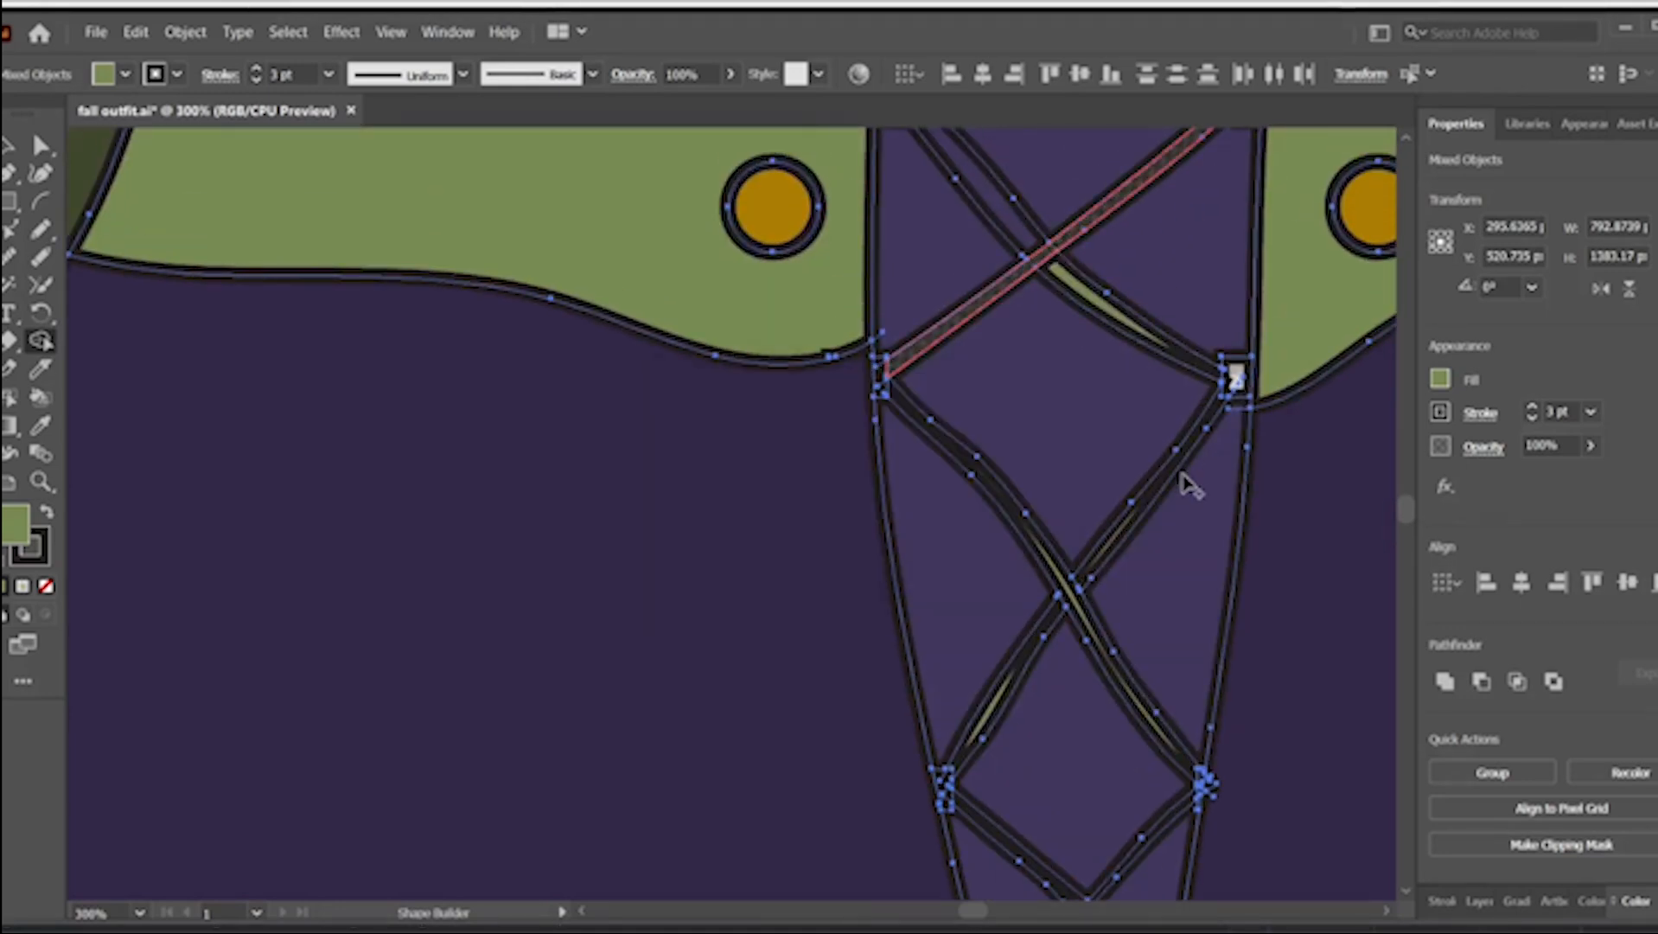
{"action": "scroll", "coordinate": [1185, 481], "scroll_direction": "up", "scroll_amount": 3}
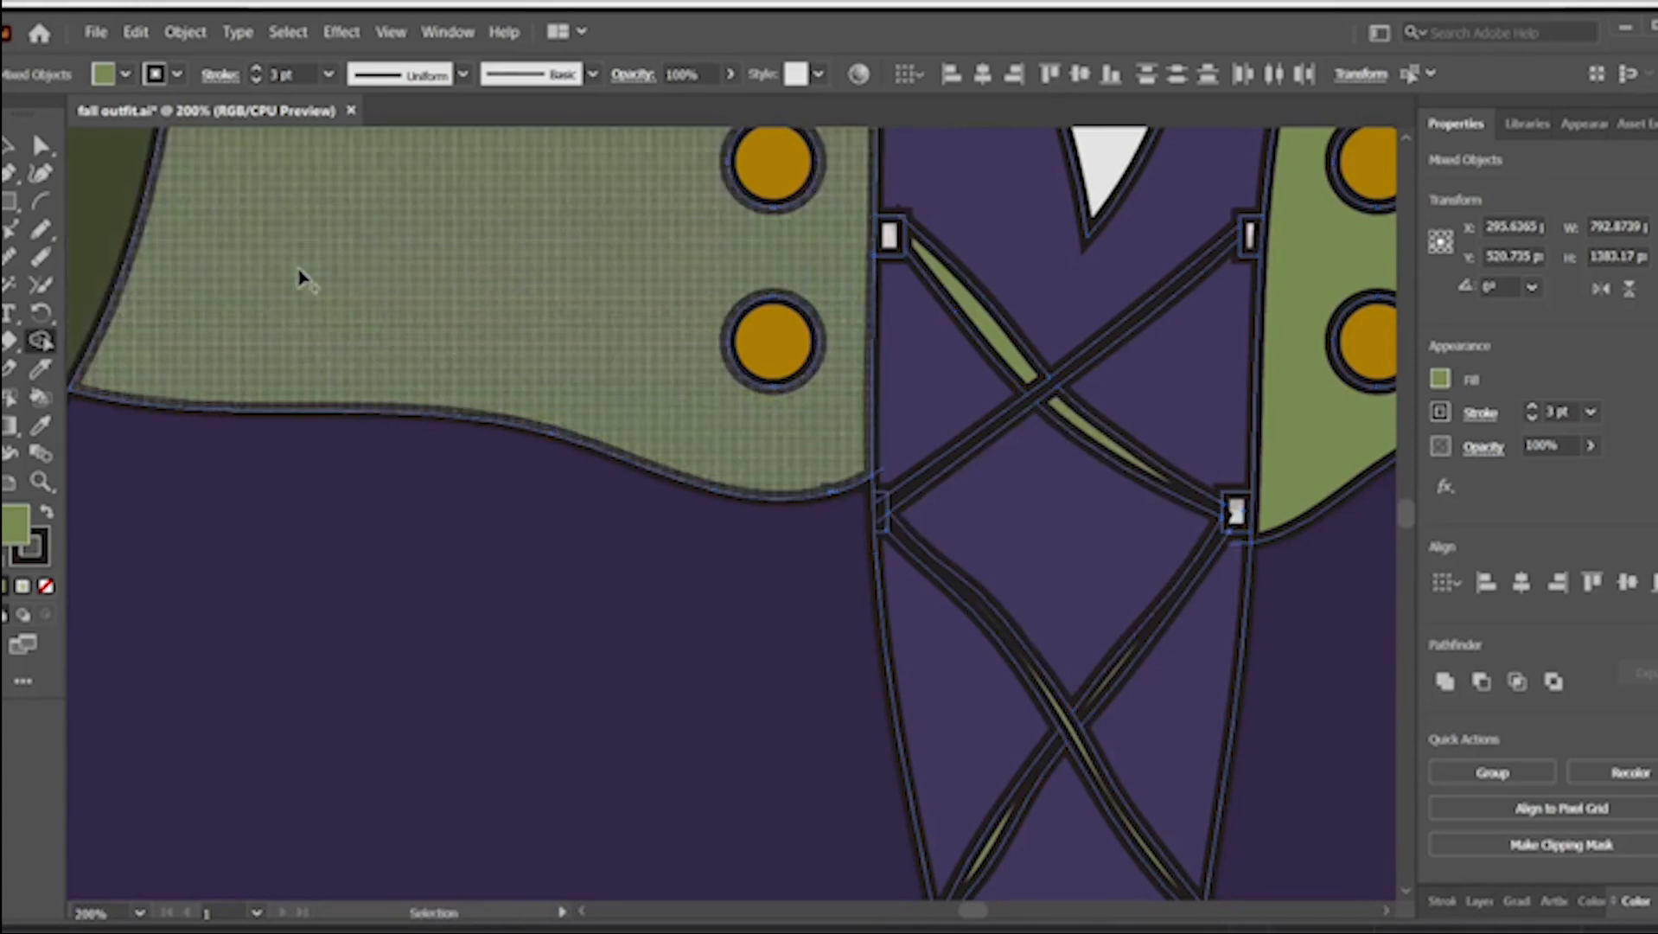
{"action": "key", "text": "ctrl+minus"}
{"action": "key", "text": "ctrl+minus"}
{"action": "key", "text": "ctrl+minus"}
{"action": "key", "text": "a"}
{"action": "left_click", "coordinate": [203, 258]}
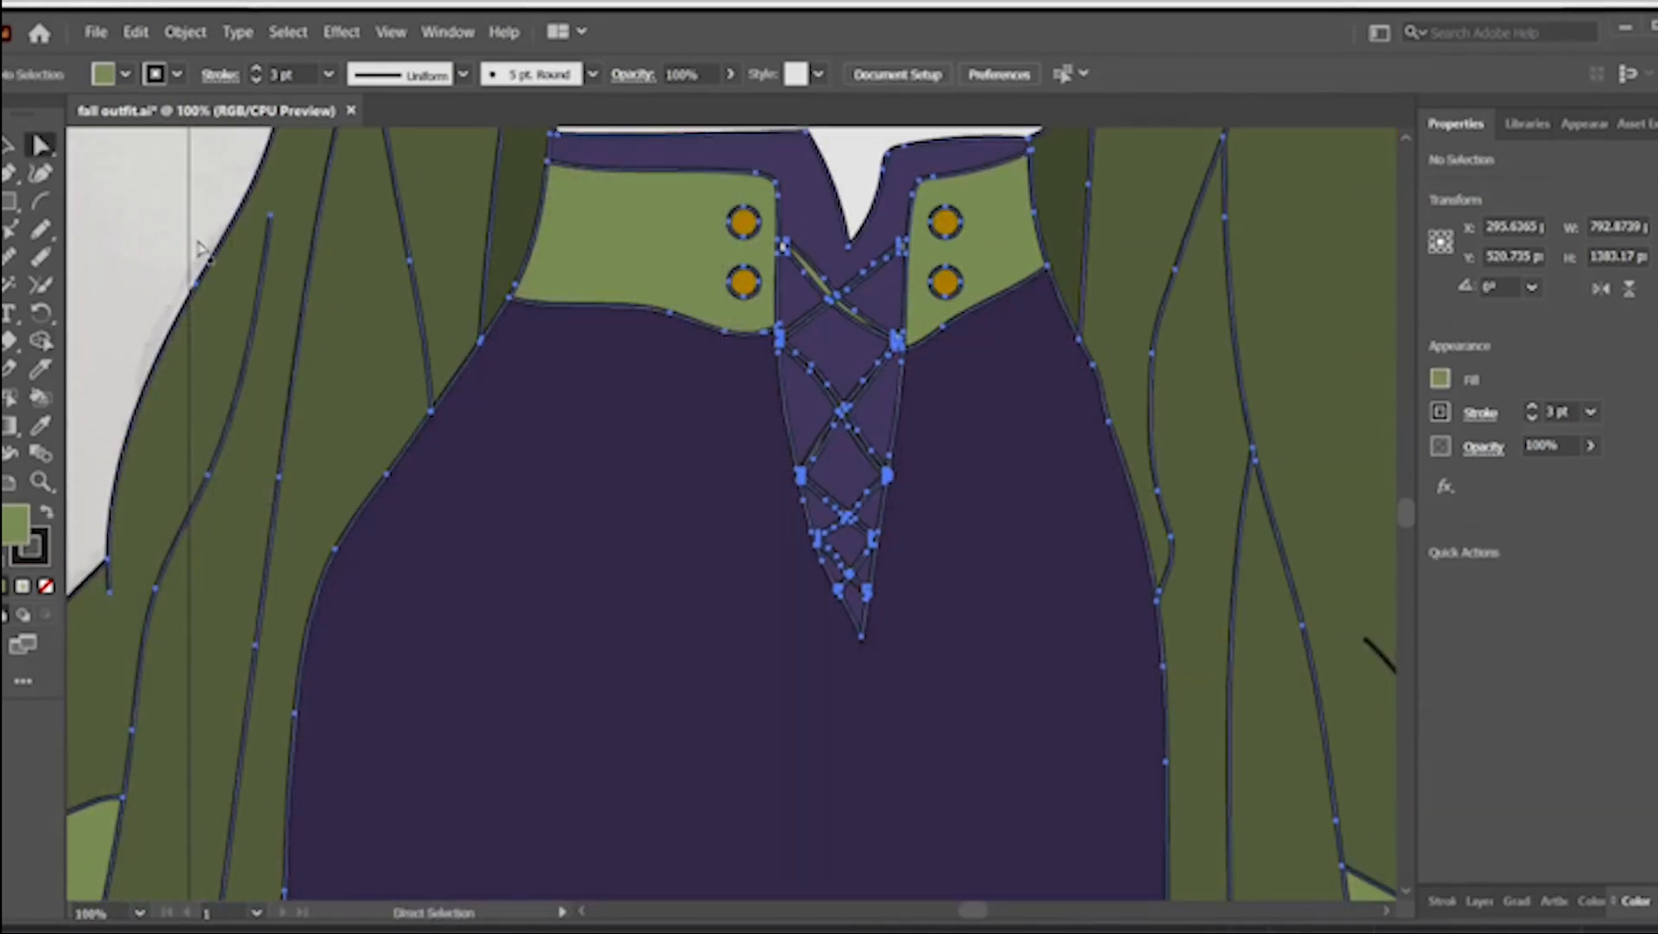
- Select the lace segments along the skirt's lacing together and reduce their stroke to 1 pt
{"action": "left_click", "coordinate": [849, 573]}
{"action": "left_click", "coordinate": [870, 547], "text": "shift"}
{"action": "left_click", "coordinate": [845, 513], "text": "shift"}
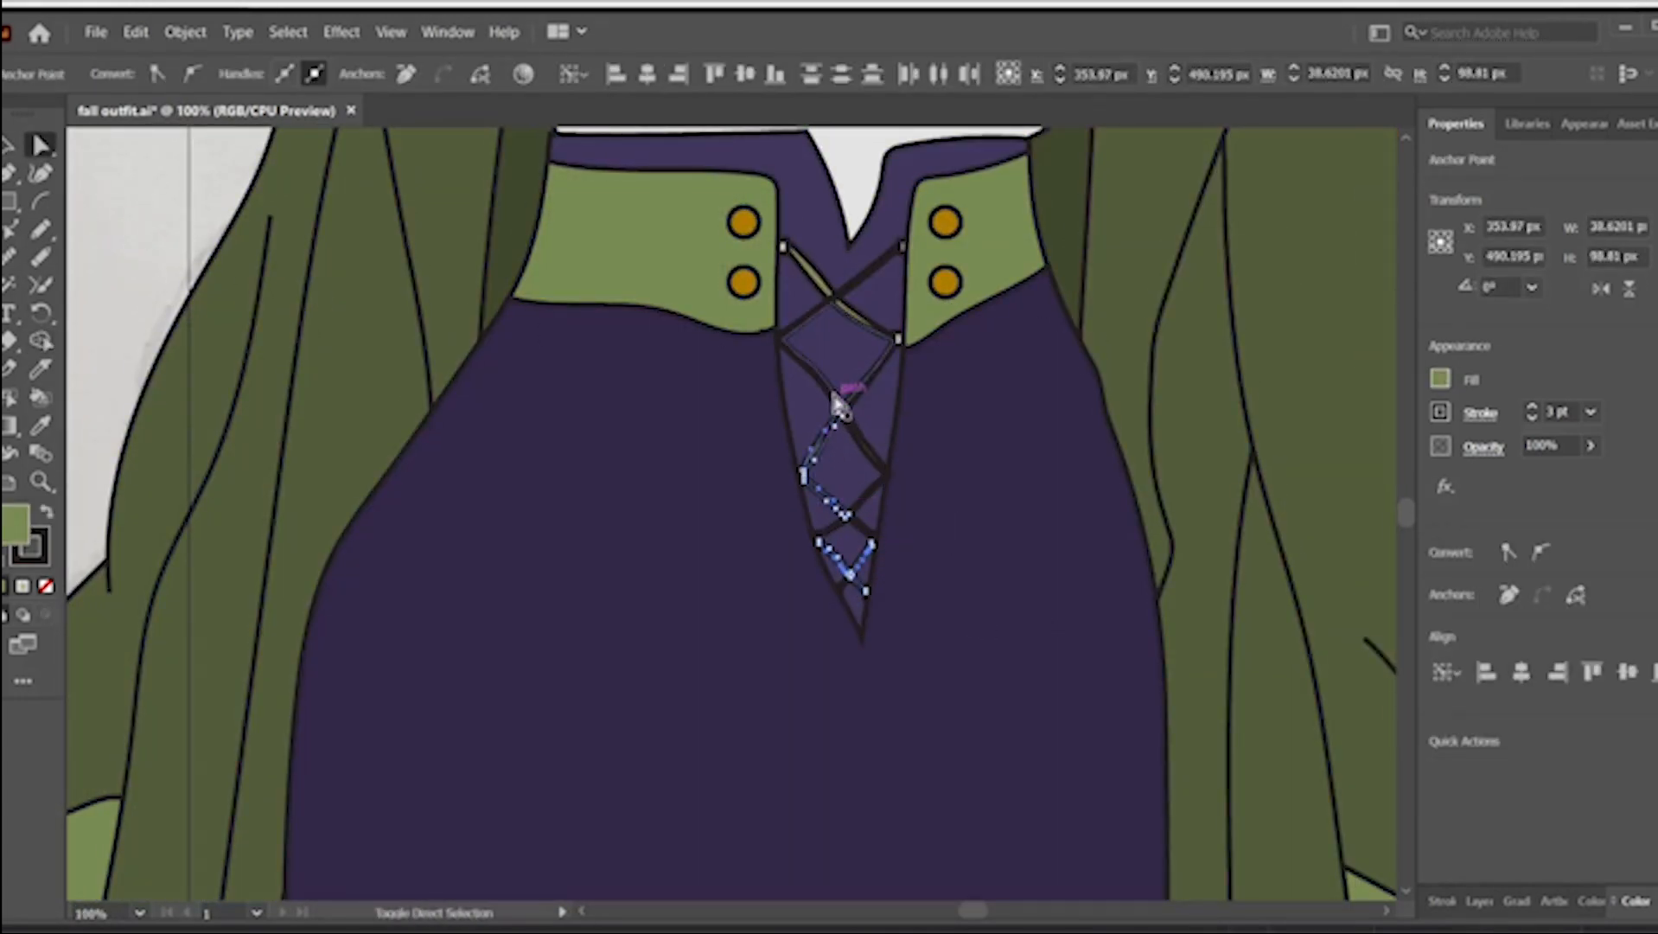
{"action": "left_click", "coordinate": [884, 475], "text": "shift"}
{"action": "left_click", "coordinate": [887, 348], "text": "shift"}
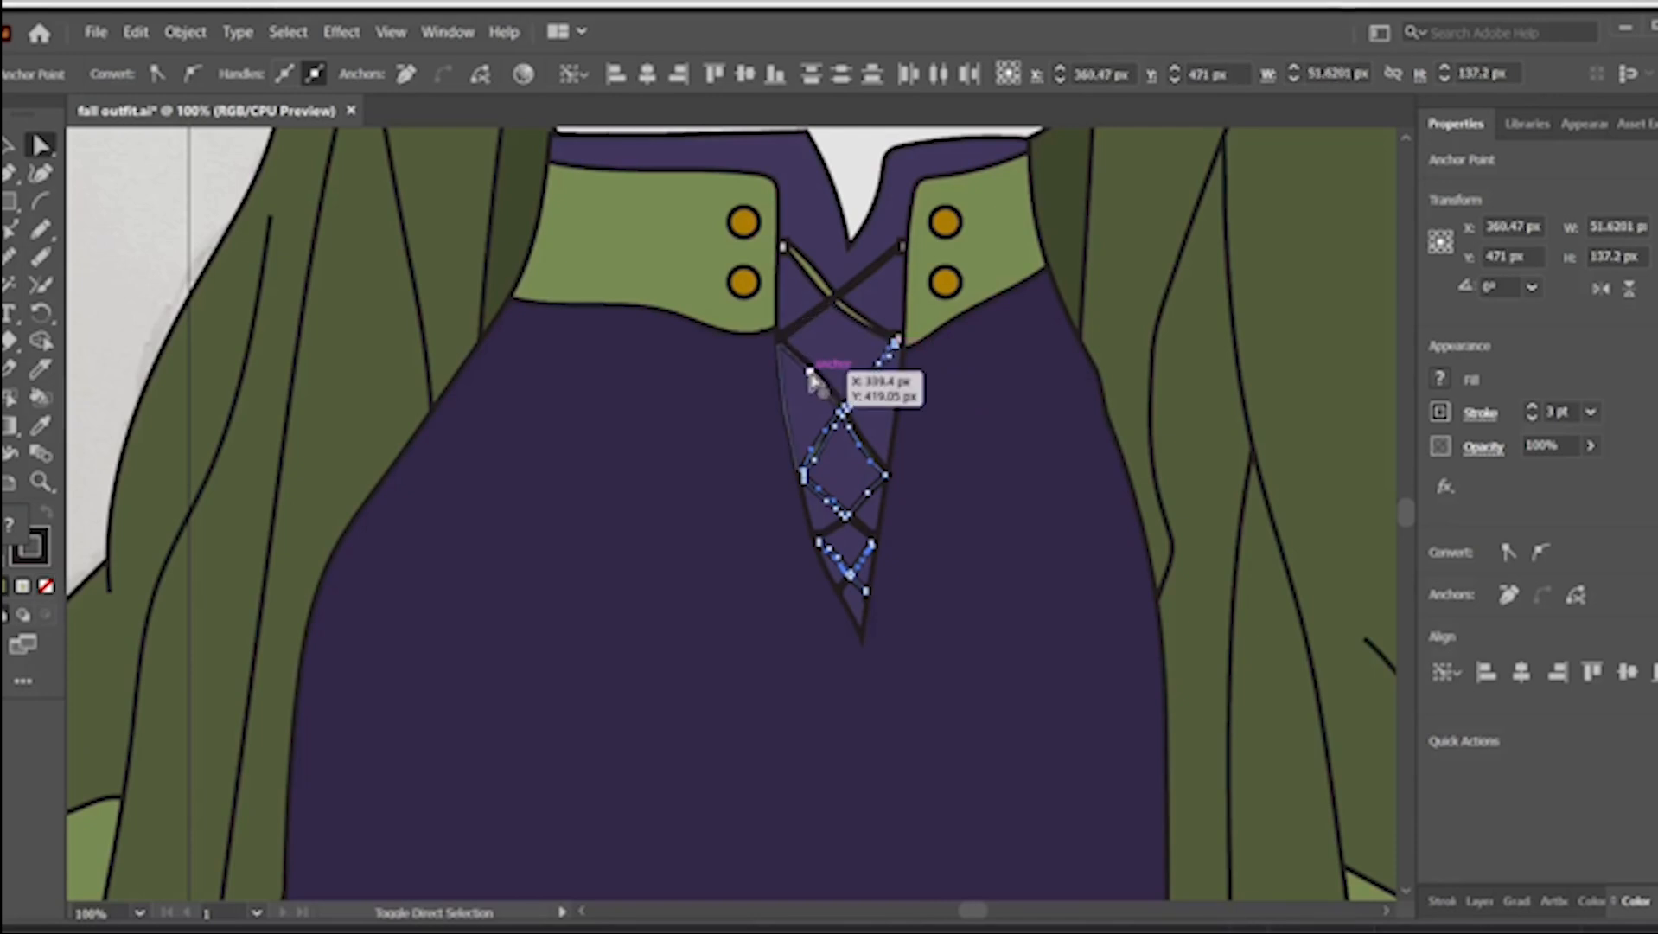
{"action": "left_click", "coordinate": [796, 325], "text": "shift"}
{"action": "left_click", "coordinate": [808, 270], "text": "shift"}
{"action": "left_click", "coordinate": [861, 318], "text": "shift"}
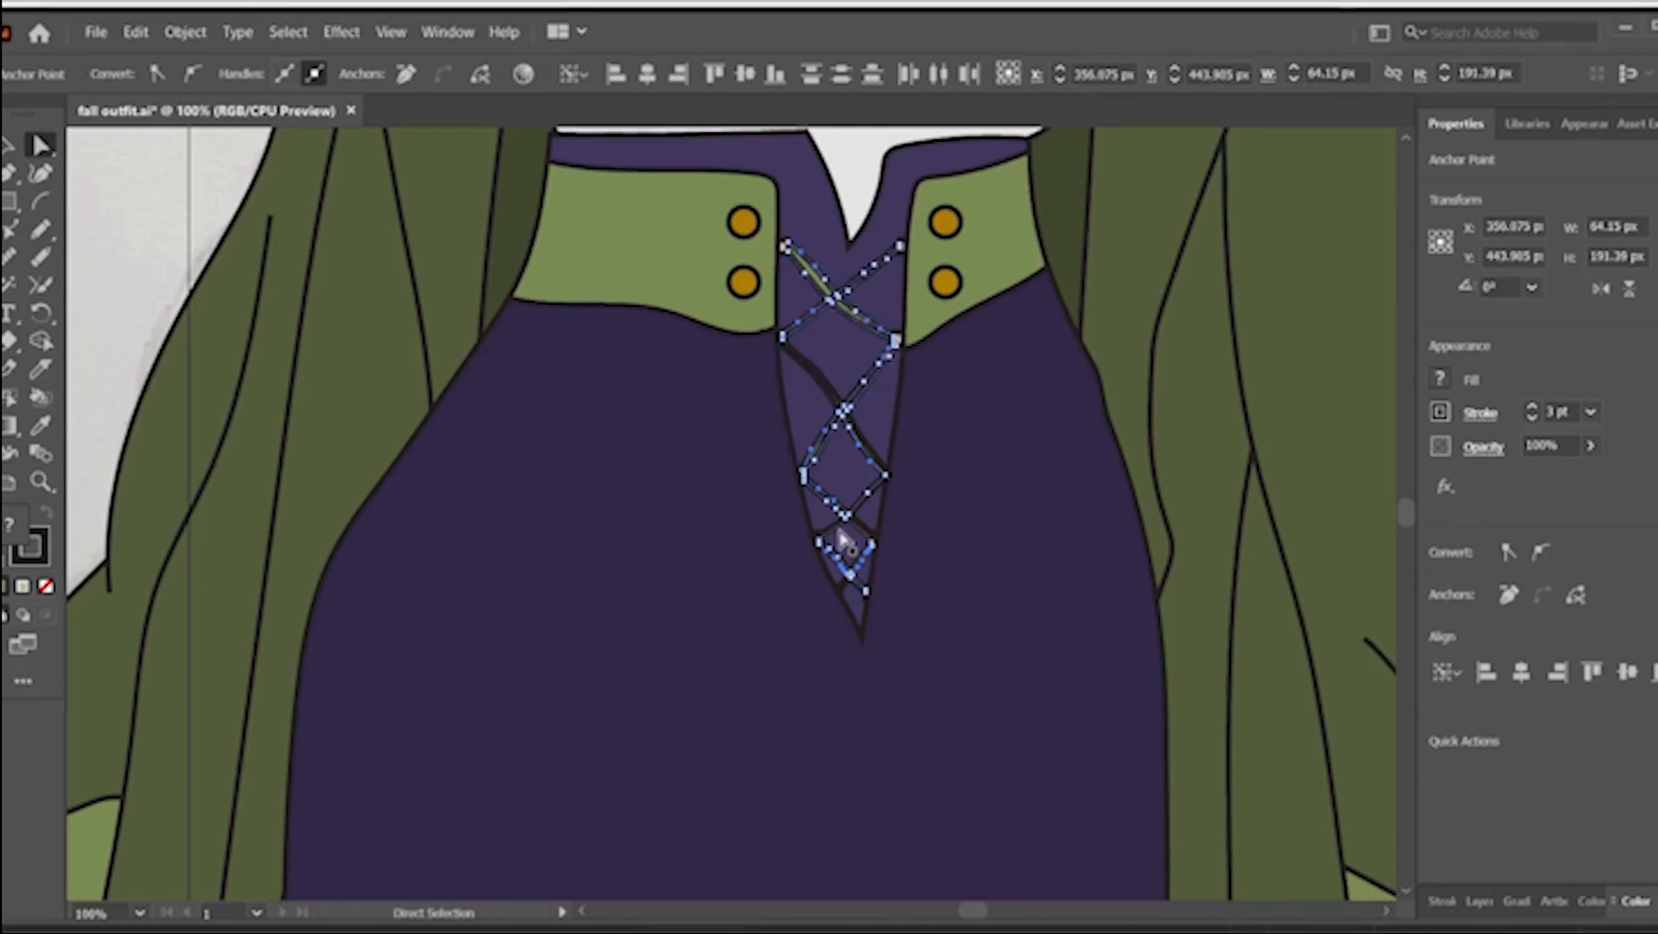
{"action": "left_click", "coordinate": [817, 380]}
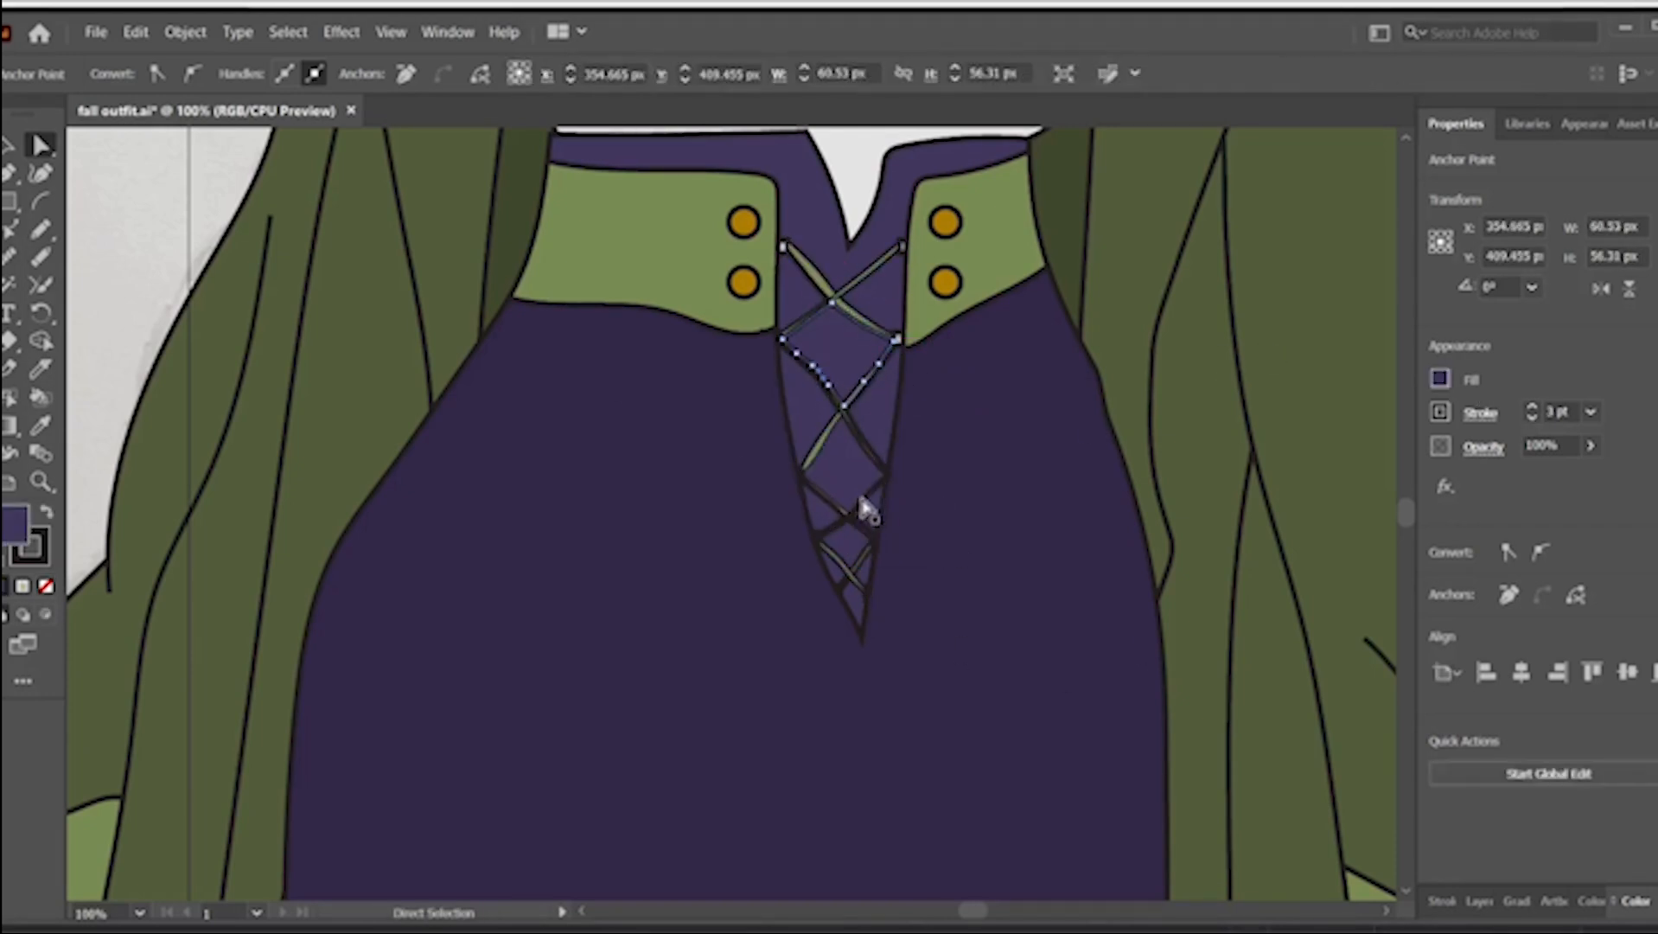
- Thin the outline of the remaining lace segments around the second crossing to 1 pt
{"action": "key", "text": "ctrl+equal"}
{"action": "key", "text": "ctrl+equal"}
{"action": "key", "text": "ctrl+equal"}
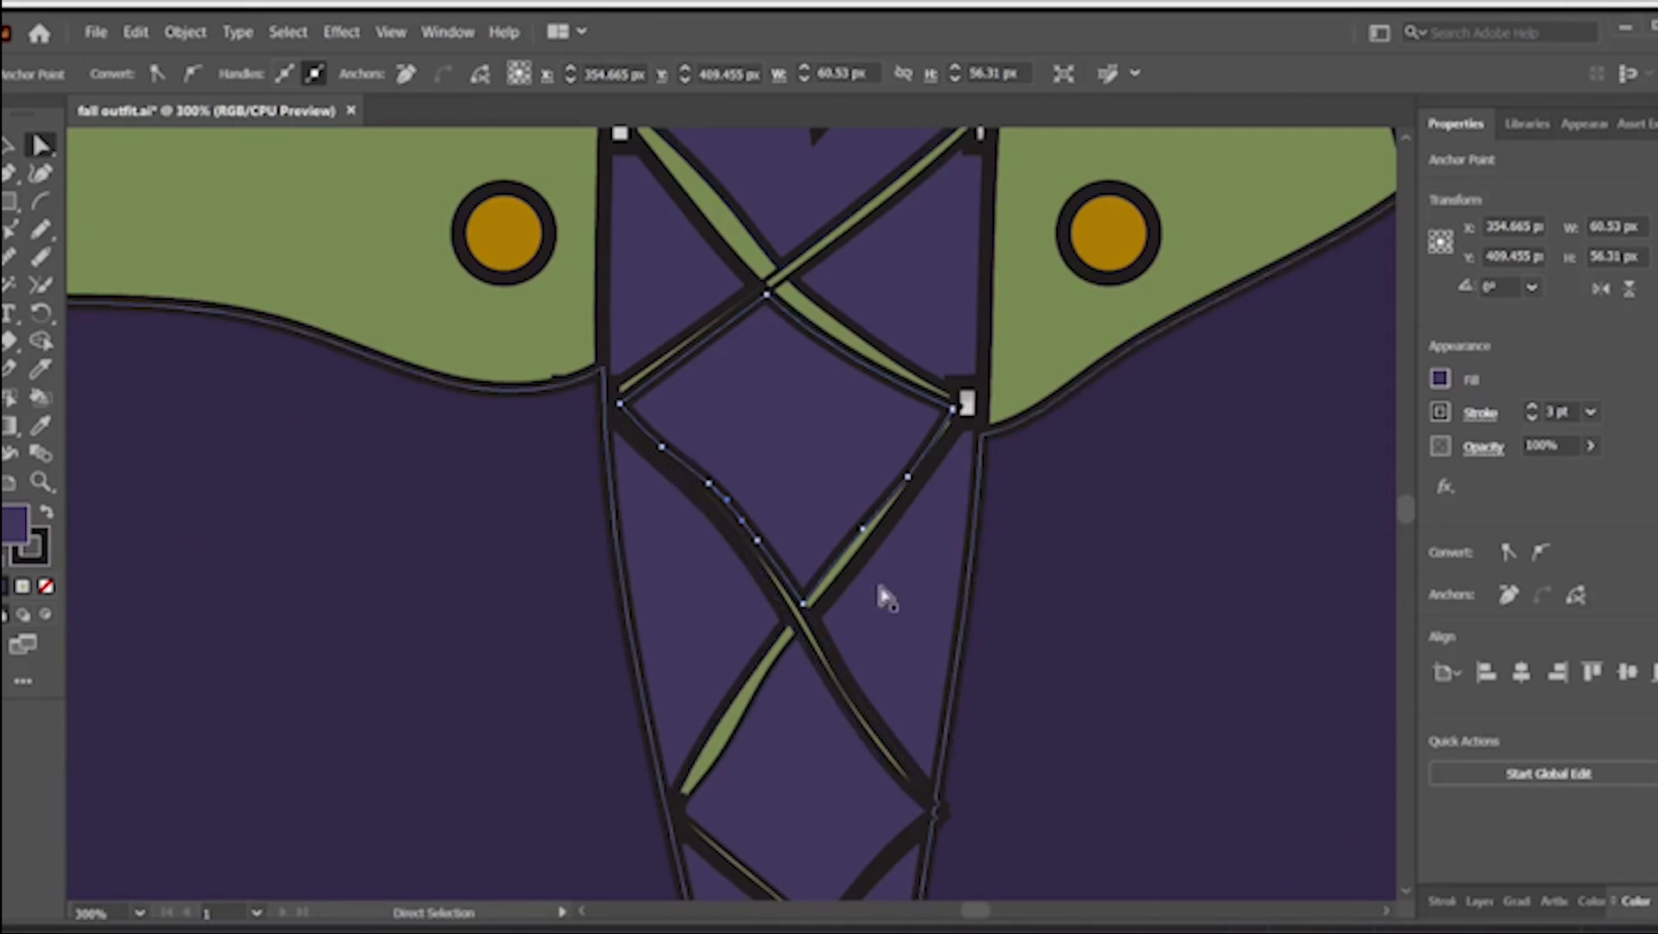
{"action": "left_click", "coordinate": [784, 595]}
{"action": "left_click", "coordinate": [1532, 418]}
{"action": "left_click", "coordinate": [748, 525]}
{"action": "left_click", "coordinate": [934, 439]}
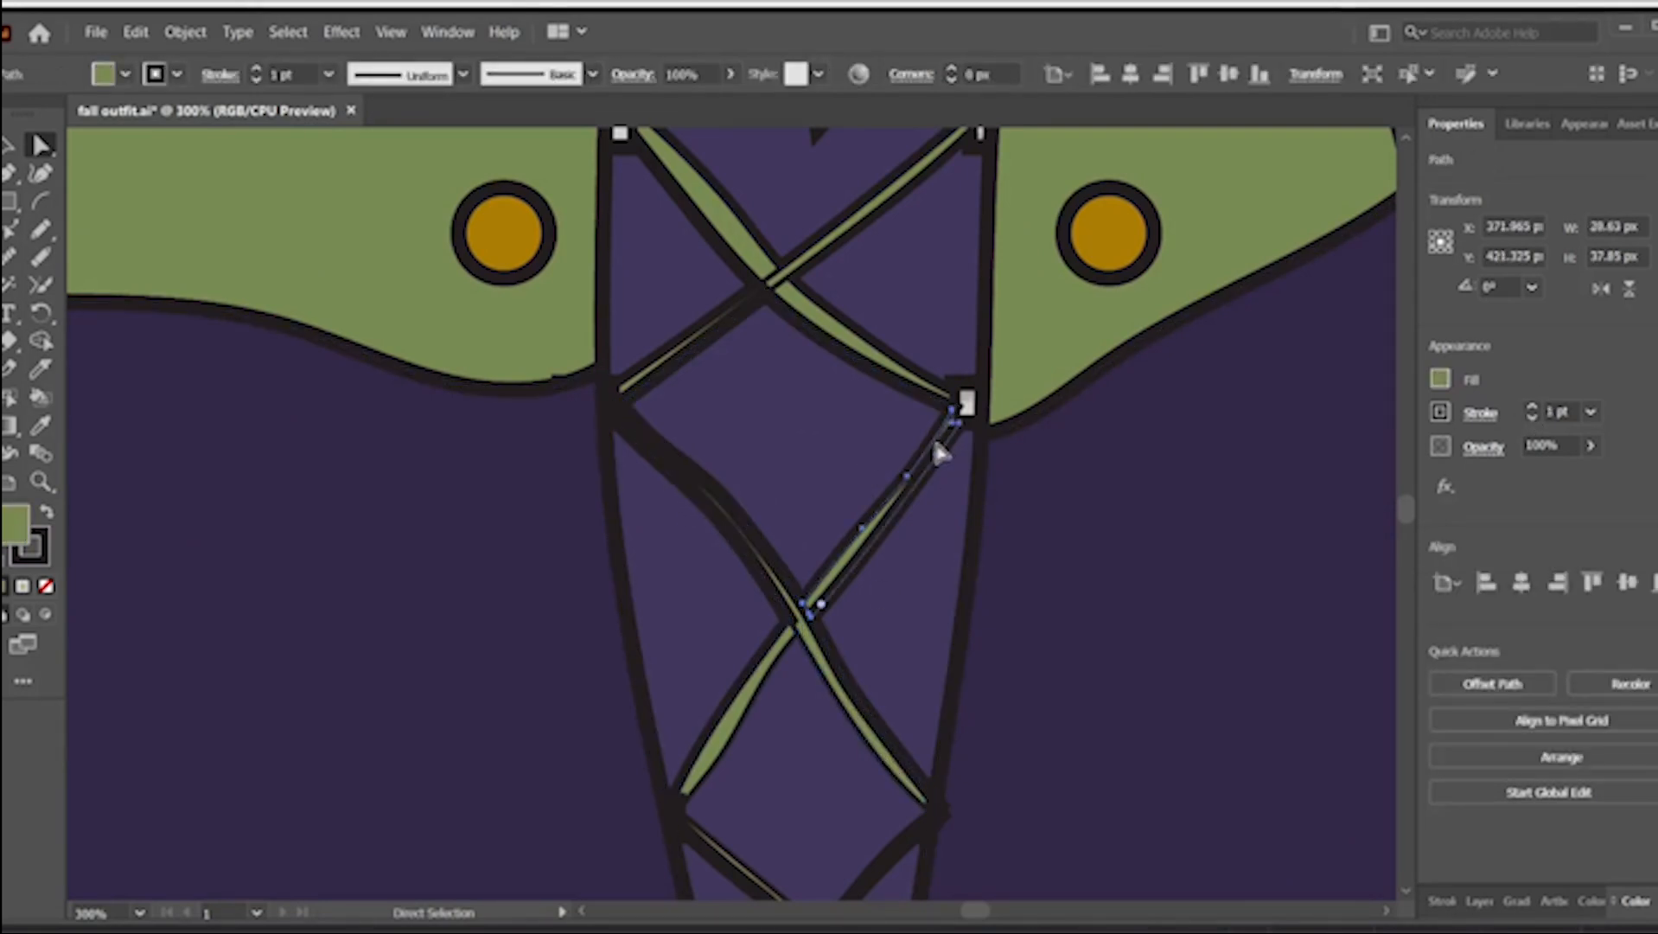
{"action": "key", "text": "ctrl+minus"}
{"action": "key", "text": "ctrl+minus"}
{"action": "key", "text": "ctrl+minus"}
{"action": "key", "text": "ctrl+minus"}
{"action": "key", "text": "ctrl+minus"}
{"action": "key", "text": "ctrl+minus"}
{"action": "key", "text": "ctrl+minus"}
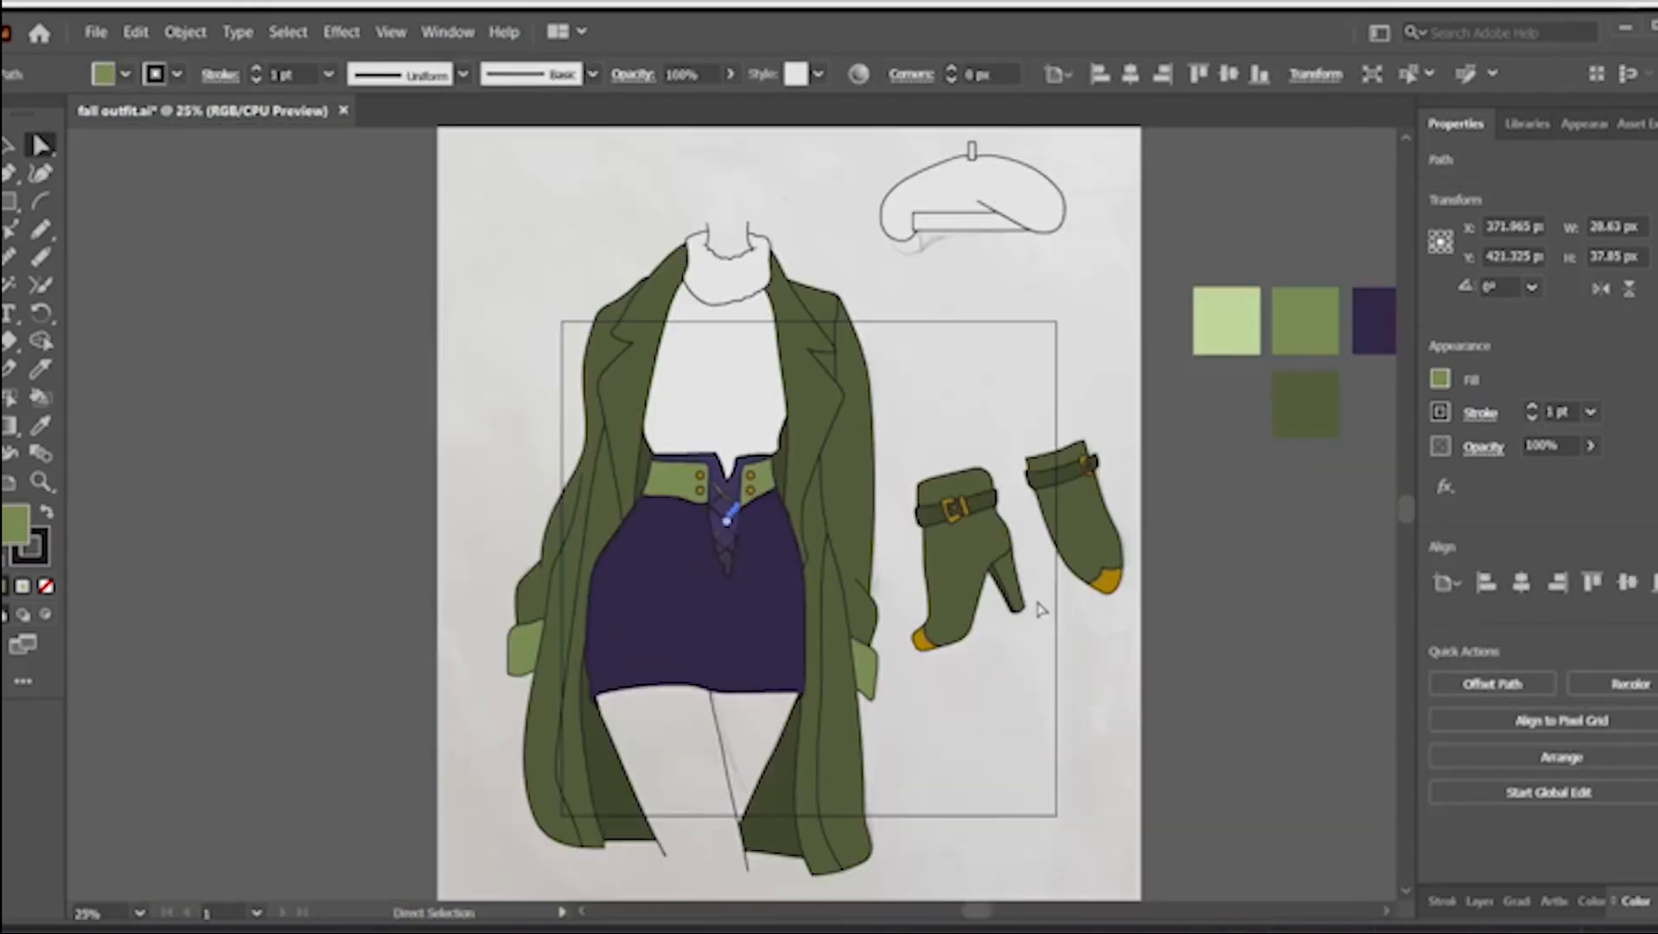
{"action": "left_click", "coordinate": [972, 709]}
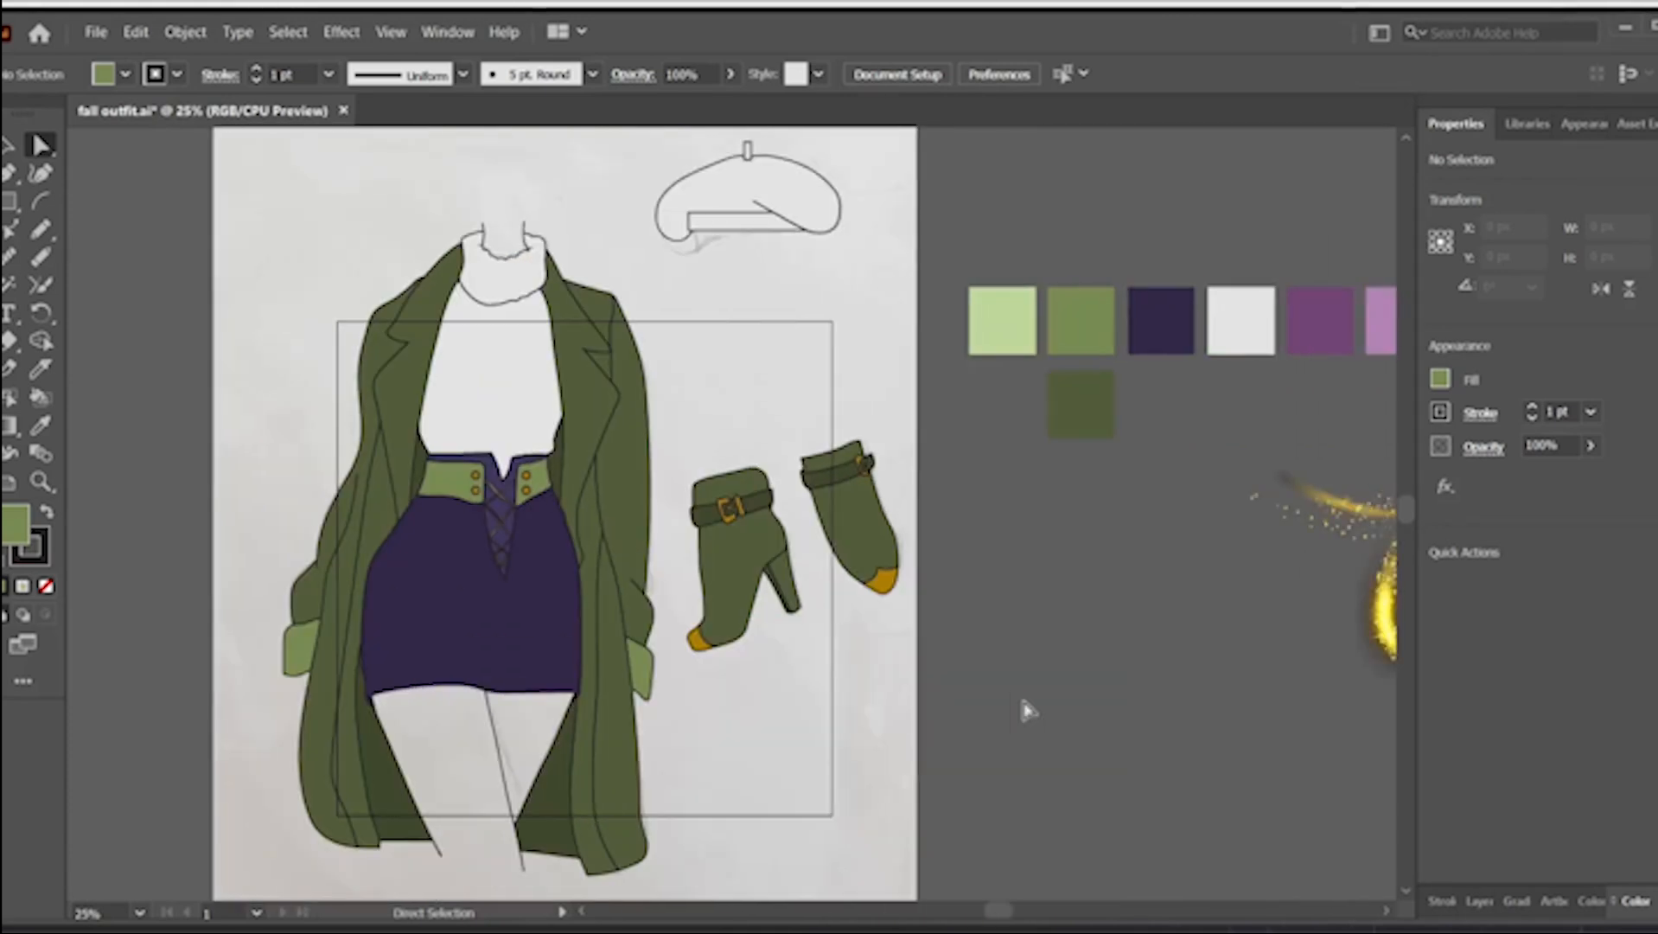
- Lower the opacity of the turtleneck's body and collar to 9% to reveal the sketch beneath
{"action": "scroll", "coordinate": [607, 555], "scroll_direction": "down", "scroll_amount": 2}
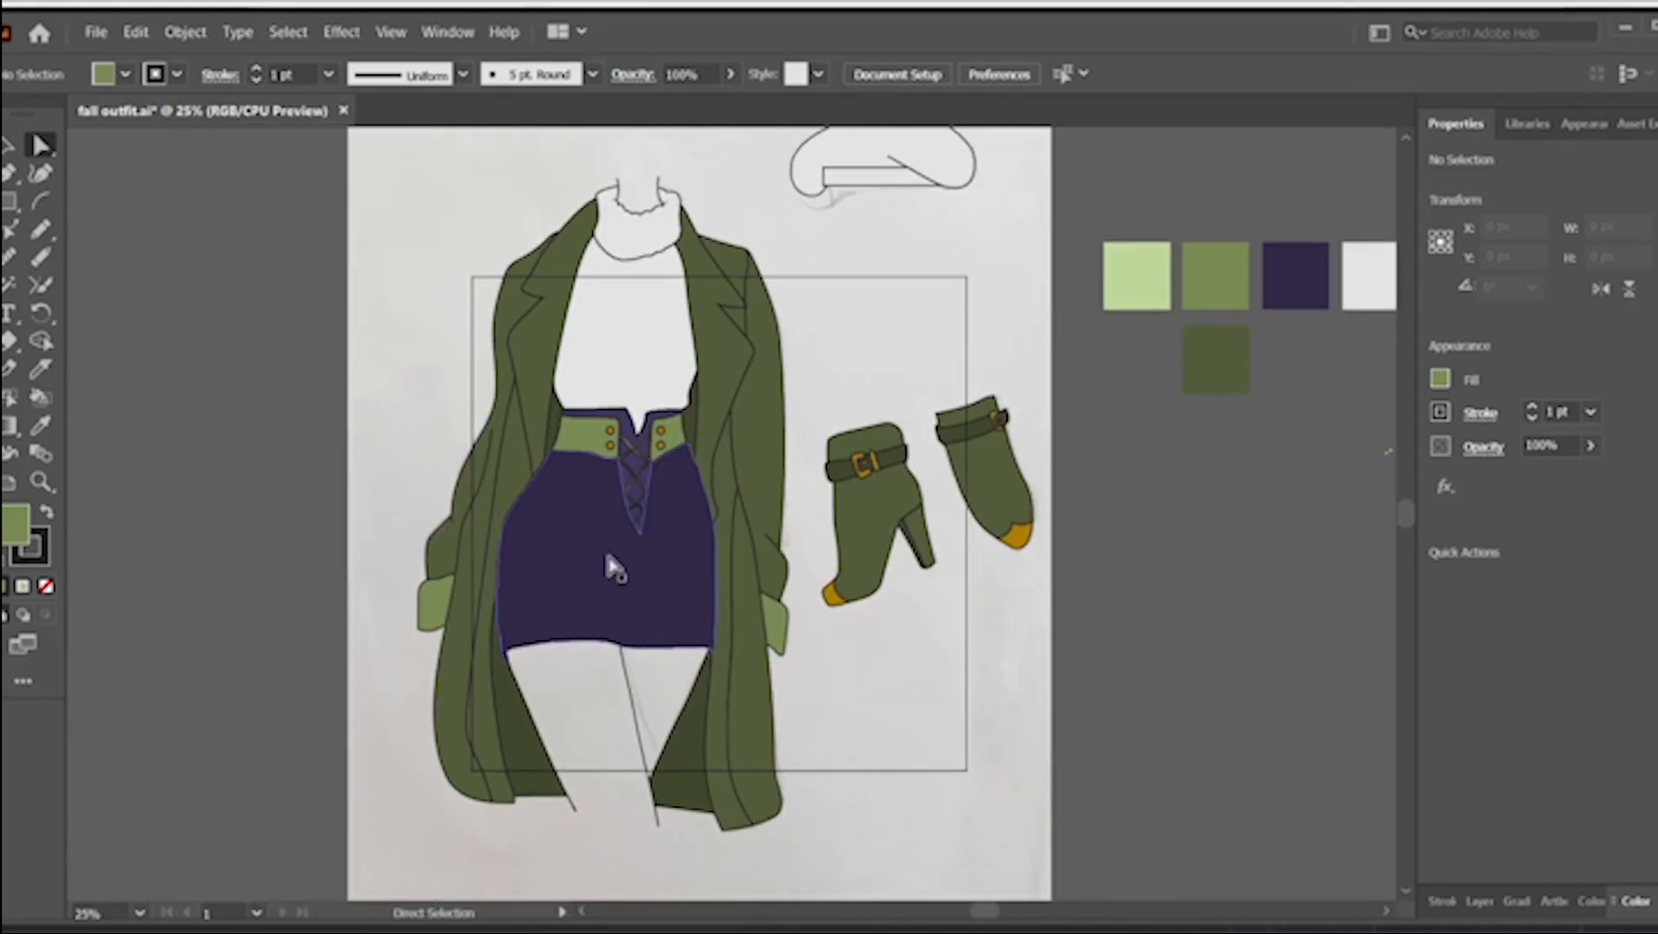
{"action": "left_click", "coordinate": [616, 321]}
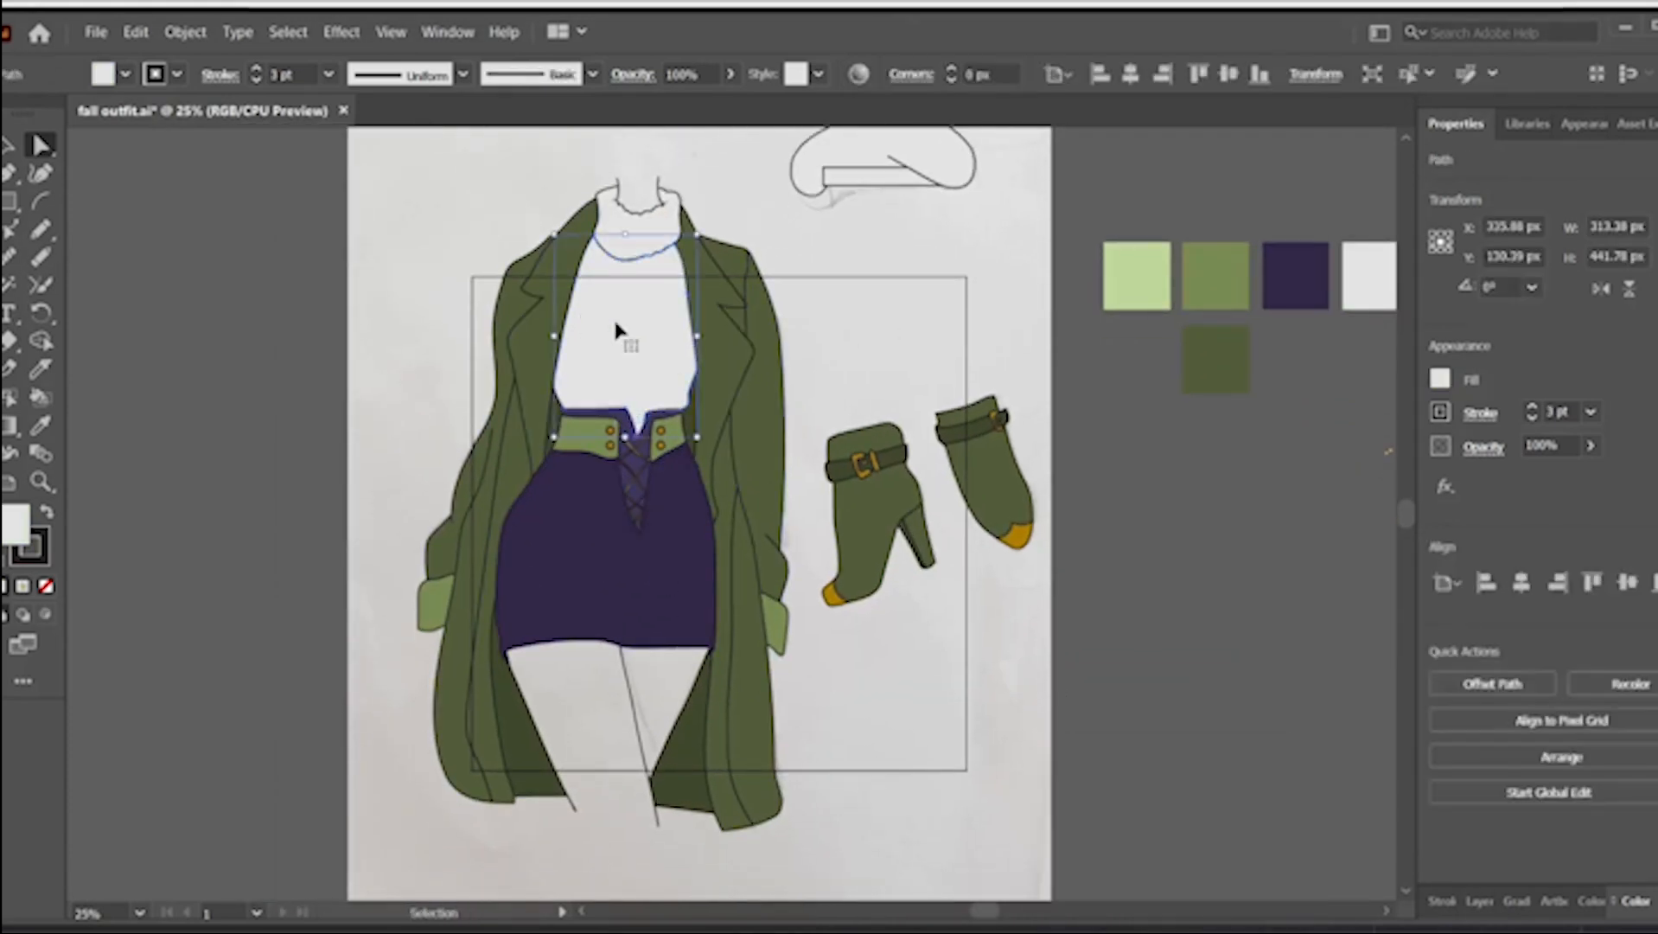
{"action": "key", "text": "ctrl+plus"}
{"action": "key", "text": "ctrl+plus"}
{"action": "key", "text": "ctrl+plus"}
{"action": "left_click", "coordinate": [733, 326], "text": "shift"}
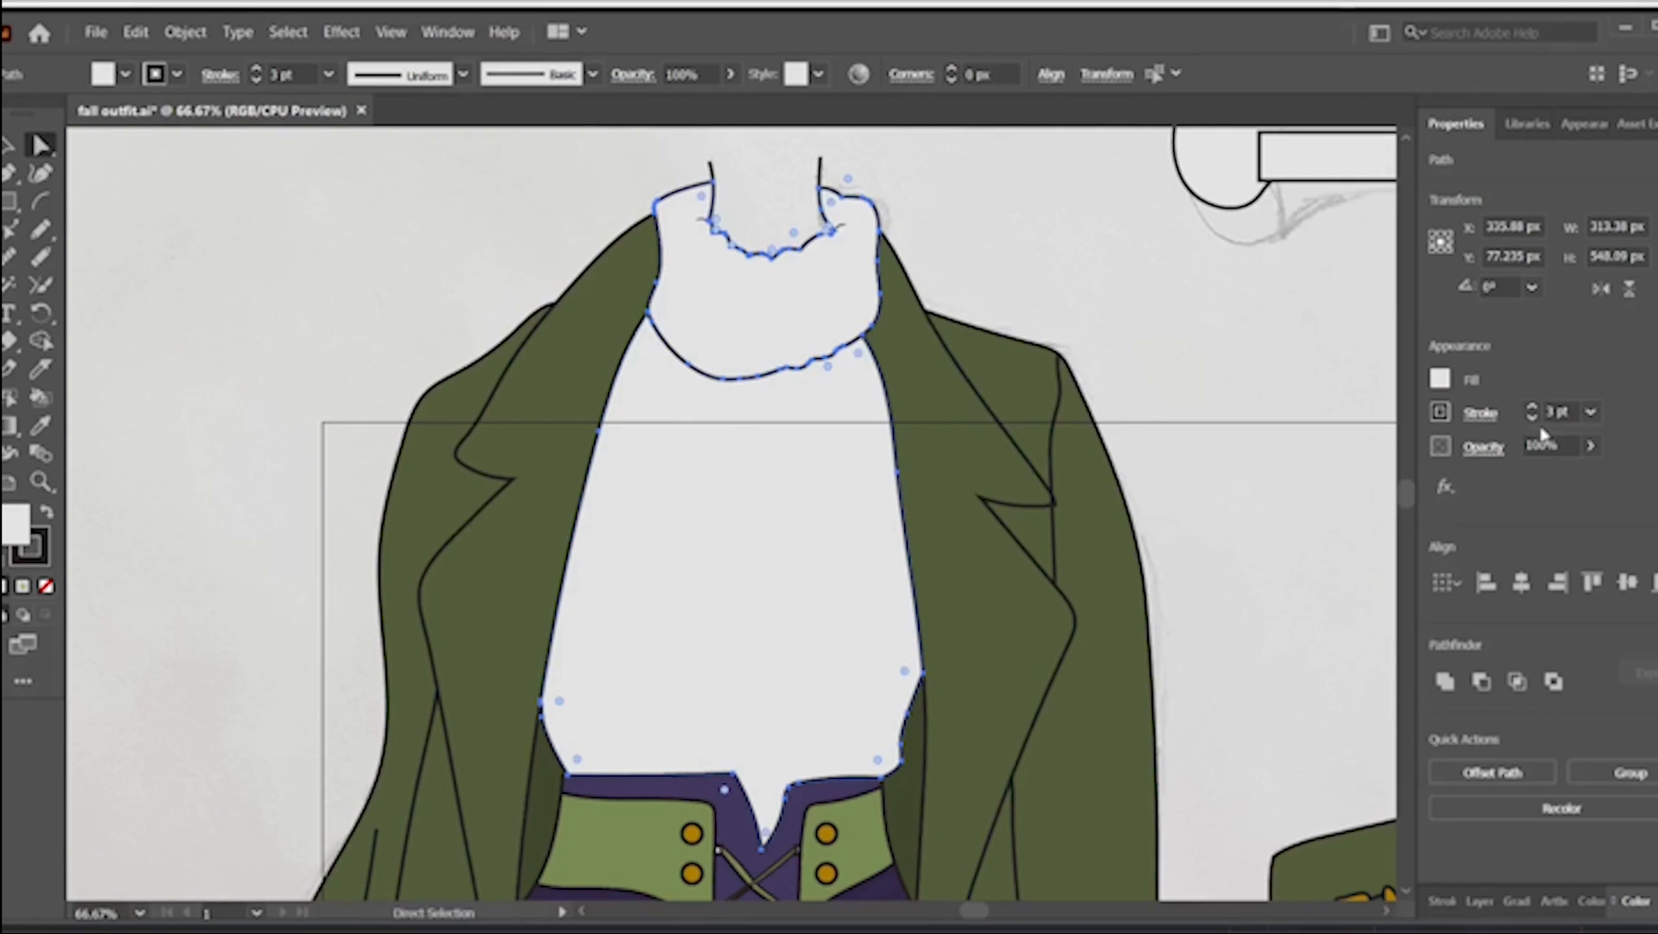
{"action": "left_click", "coordinate": [1591, 446]}
{"action": "left_click_drag", "start_coordinate": [1590, 474], "coordinate": [1513, 510]}
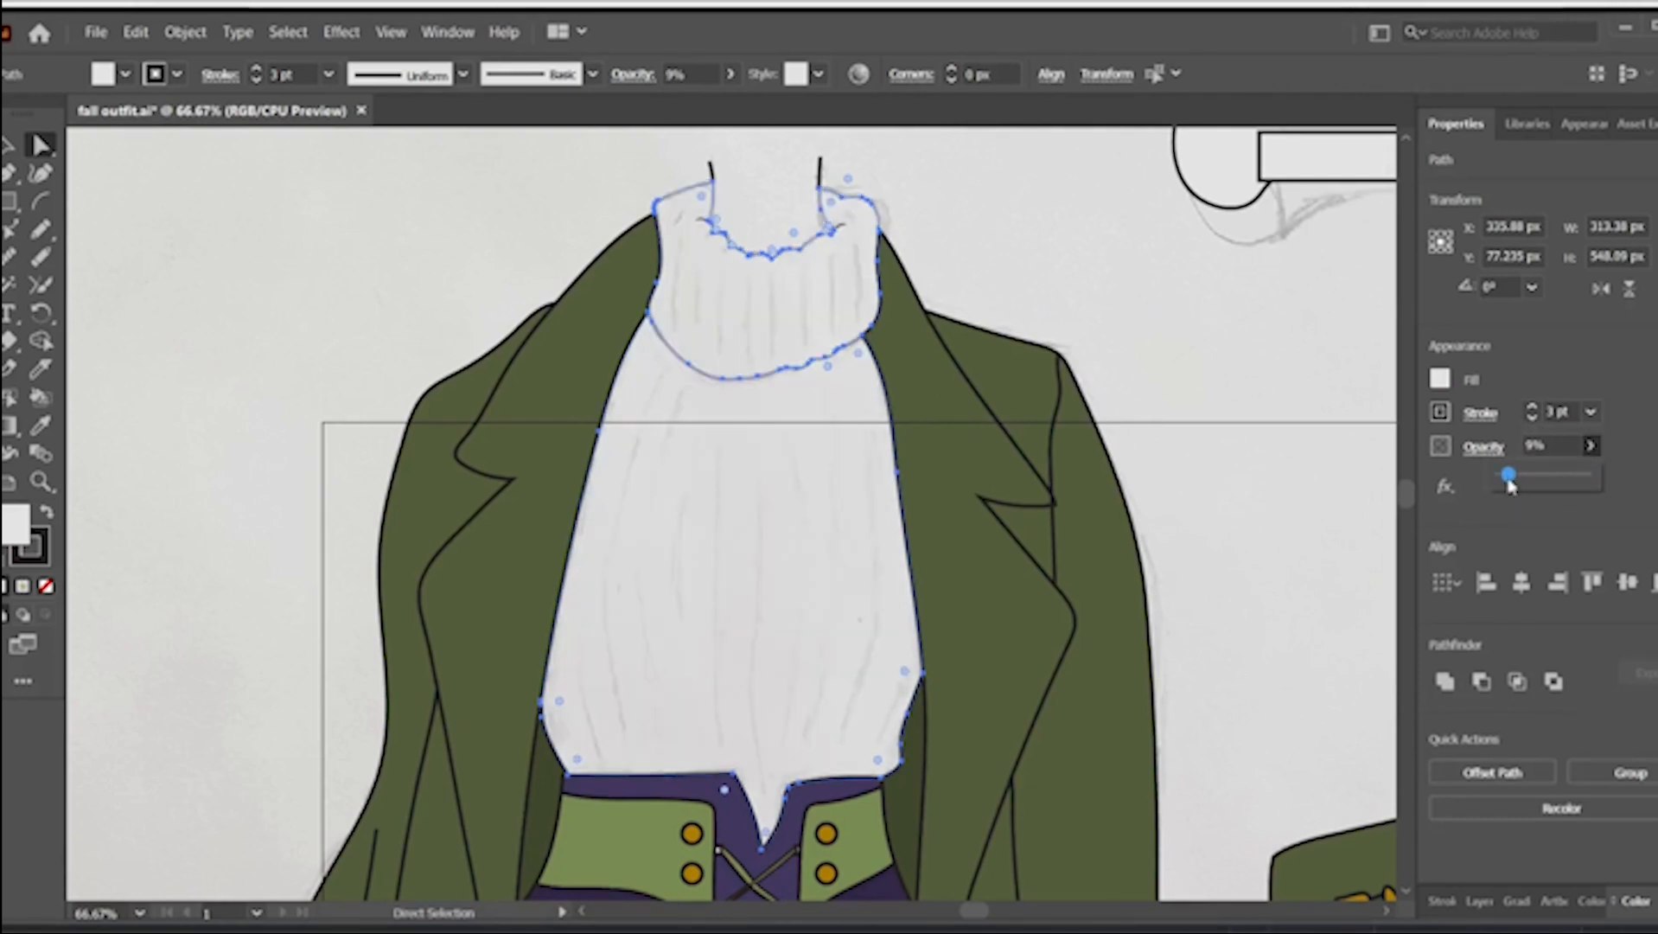
{"action": "left_click", "coordinate": [999, 246]}
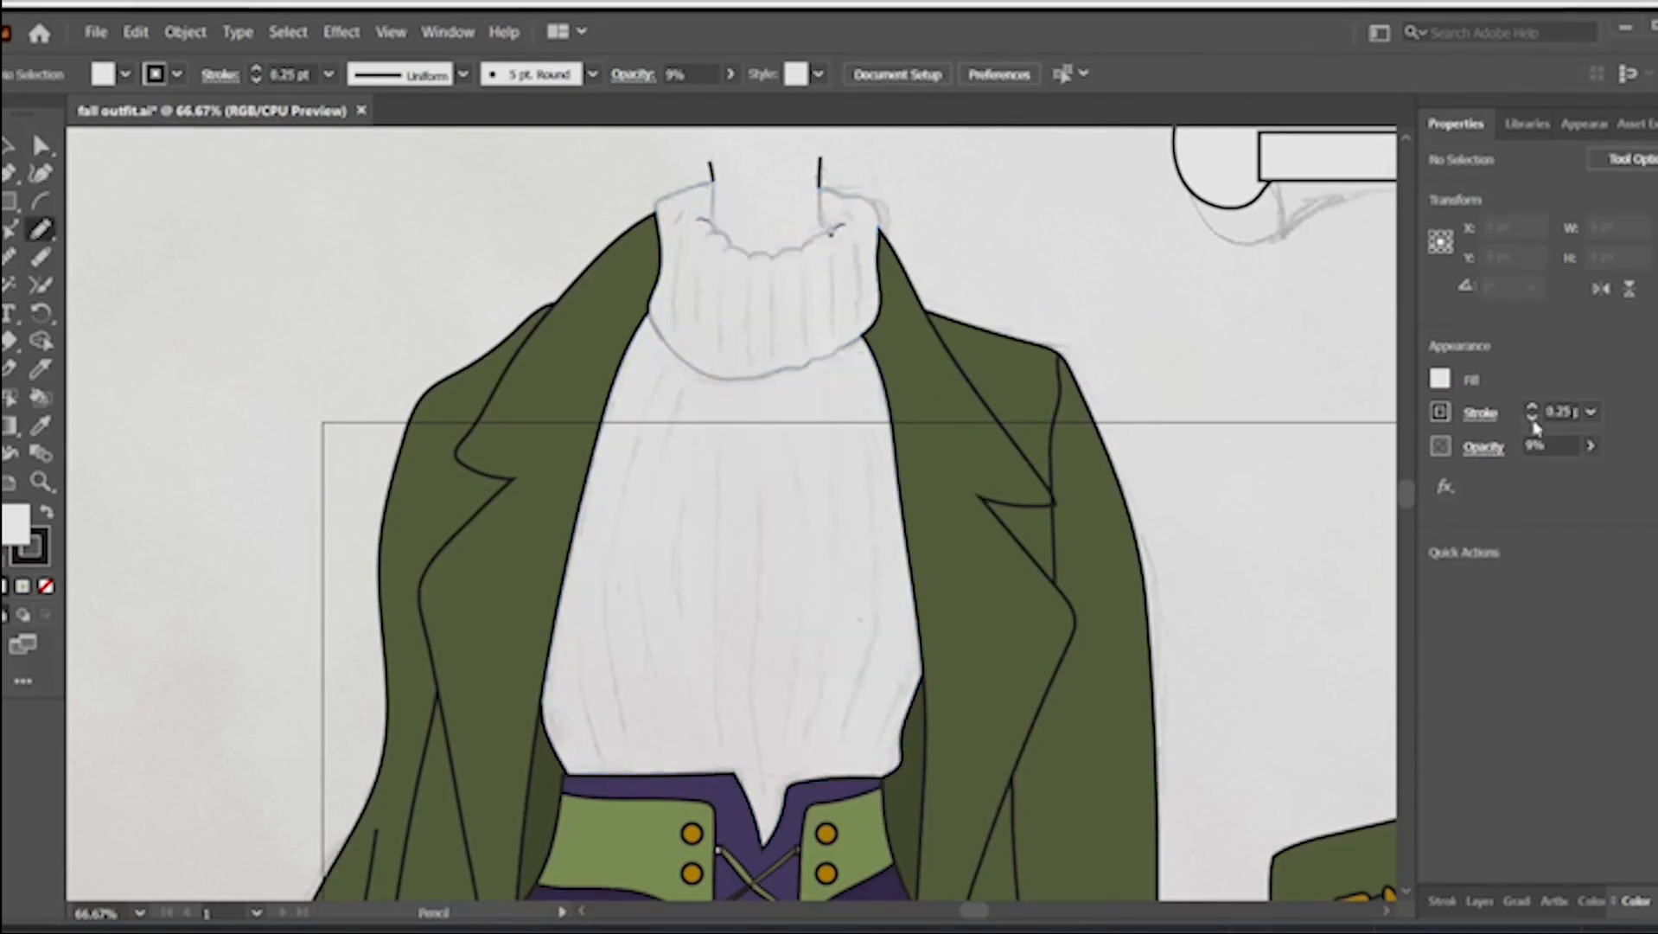
- Trace the vertical rib lines on the turtleneck's collar with the Pencil tool at a 0.25 pt stroke
{"action": "left_click_drag", "start_coordinate": [854, 222], "coordinate": [854, 314]}
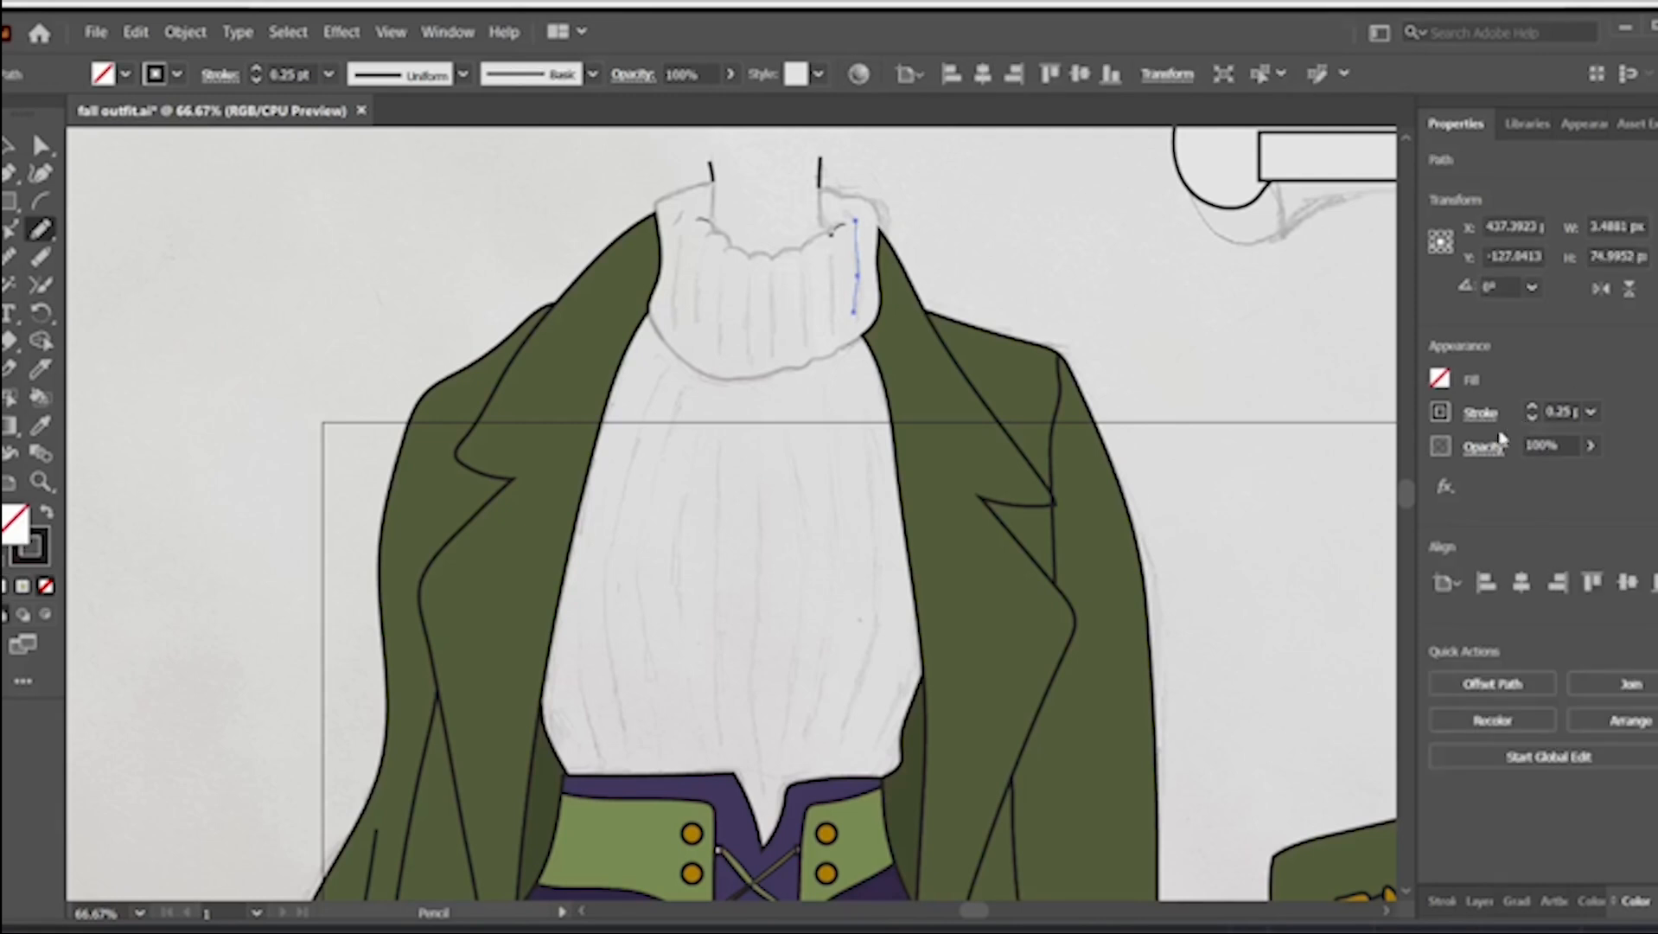
{"action": "left_click_drag", "start_coordinate": [678, 308], "coordinate": [677, 323]}
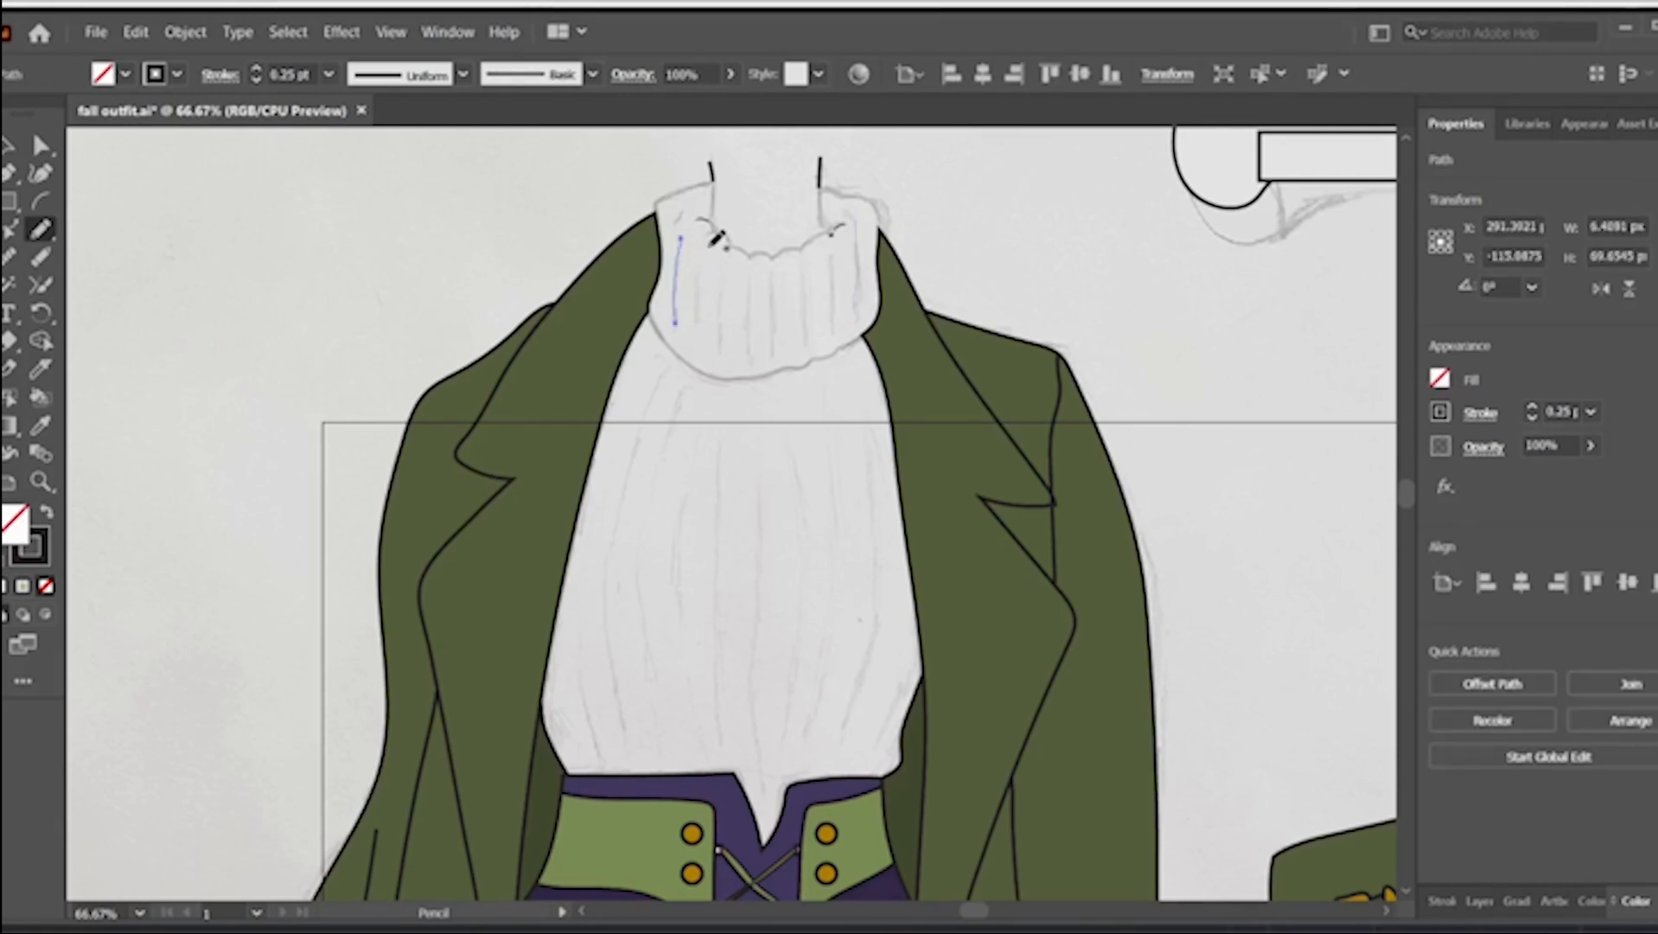
{"action": "mouse_move", "coordinate": [717, 265]}
{"action": "left_mouse_down"}
{"action": "mouse_move", "coordinate": [713, 349]}
{"action": "mouse_move", "coordinate": [741, 357]}
{"action": "left_mouse_up"}
{"action": "mouse_move", "coordinate": [772, 277]}
{"action": "left_mouse_down"}
{"action": "mouse_move", "coordinate": [774, 313]}
{"action": "mouse_move", "coordinate": [830, 333]}
{"action": "left_mouse_up"}
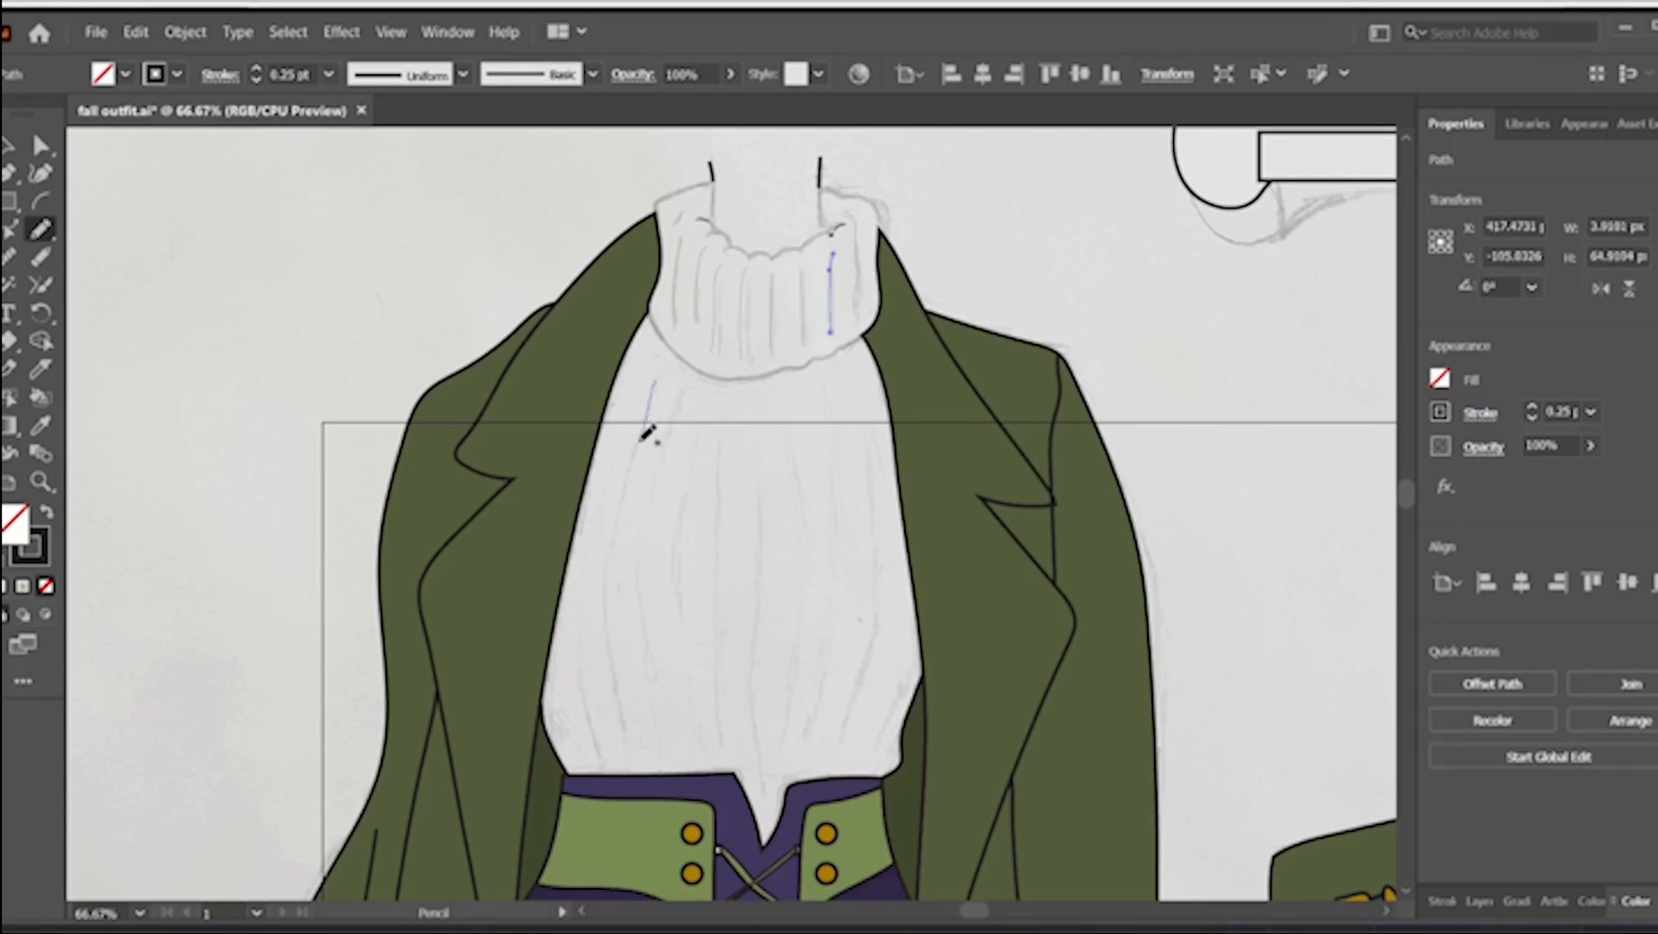
- Trace the long knit rib lines down the turtleneck's body with the Pencil at 0.25 pt
{"action": "left_click_drag", "start_coordinate": [606, 591], "coordinate": [625, 739]}
{"action": "left_click_drag", "start_coordinate": [579, 681], "coordinate": [595, 756]}
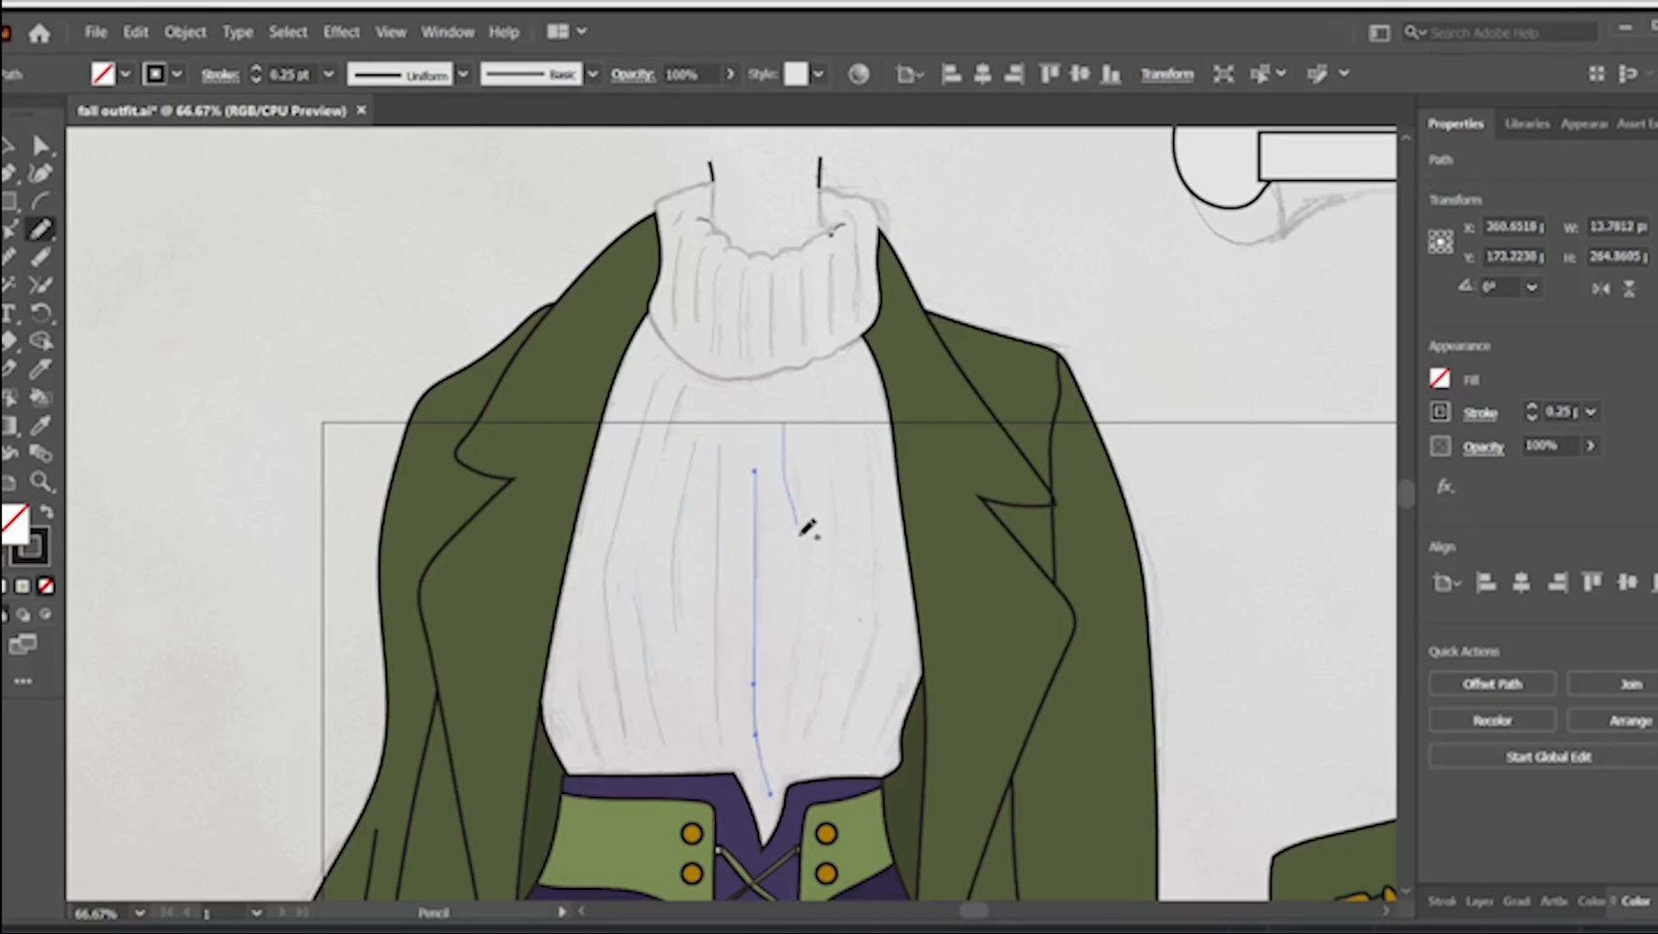
{"action": "mouse_move", "coordinate": [828, 429]}
{"action": "left_mouse_down"}
{"action": "mouse_move", "coordinate": [842, 540]}
{"action": "mouse_move", "coordinate": [827, 687]}
{"action": "left_mouse_up"}
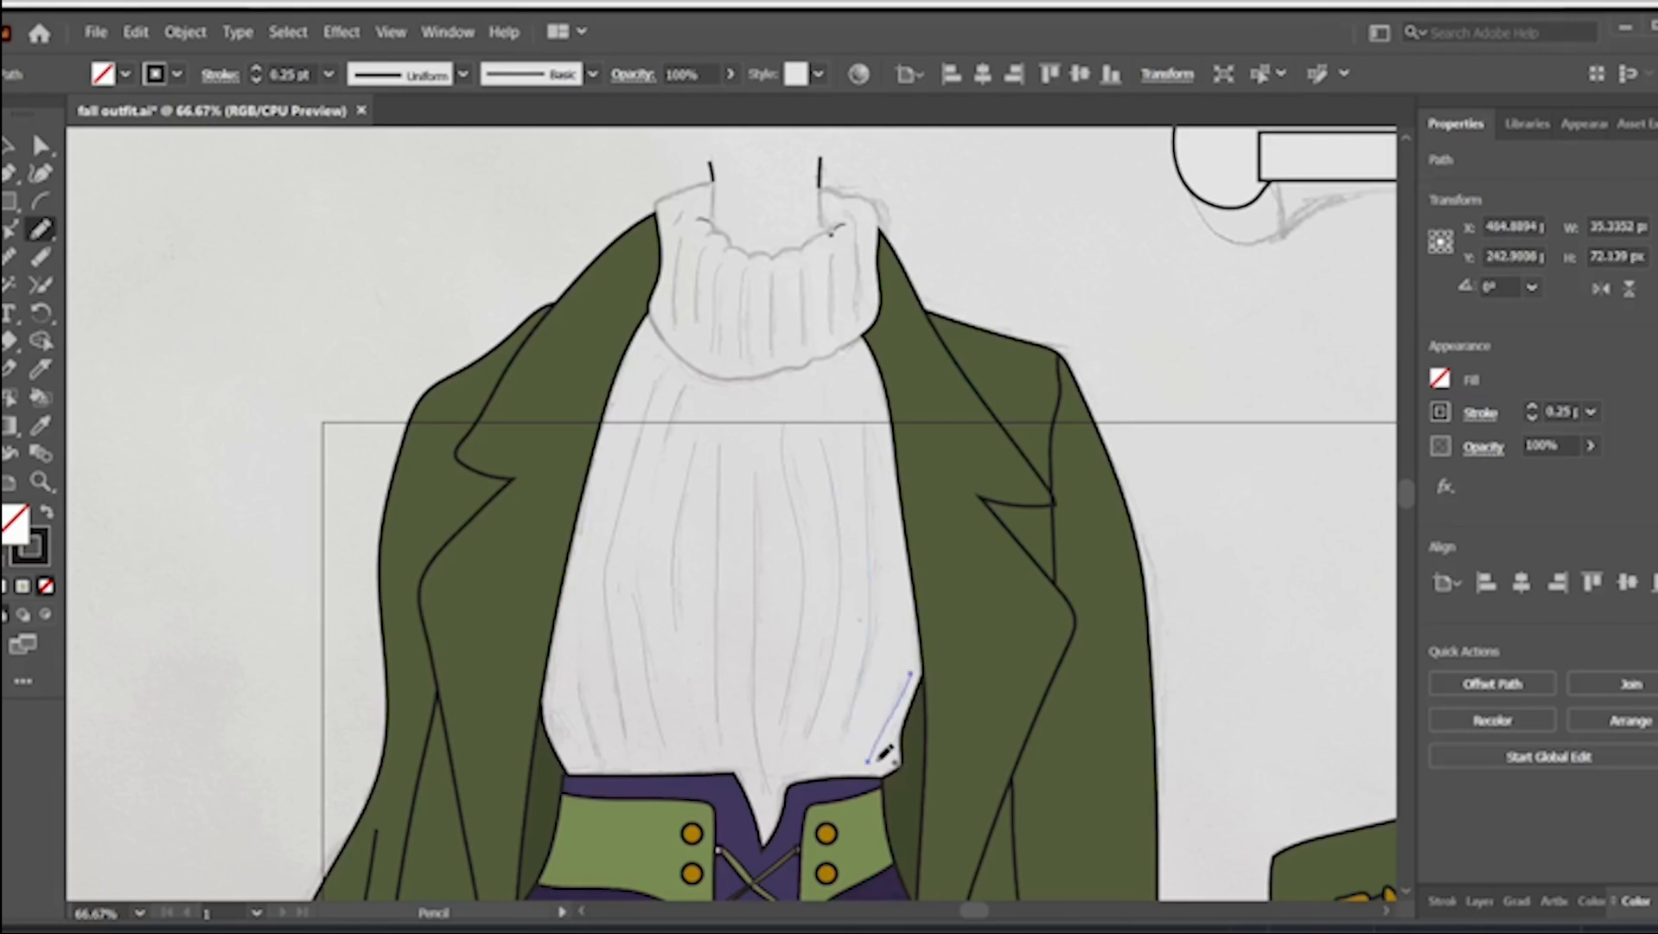
- Restore the turtleneck's collar and body to 100% opacity
{"action": "scroll", "coordinate": [824, 275], "scroll_direction": "up", "scroll_amount": 1}
{"action": "key", "text": "v"}
{"action": "left_click", "coordinate": [741, 255]}
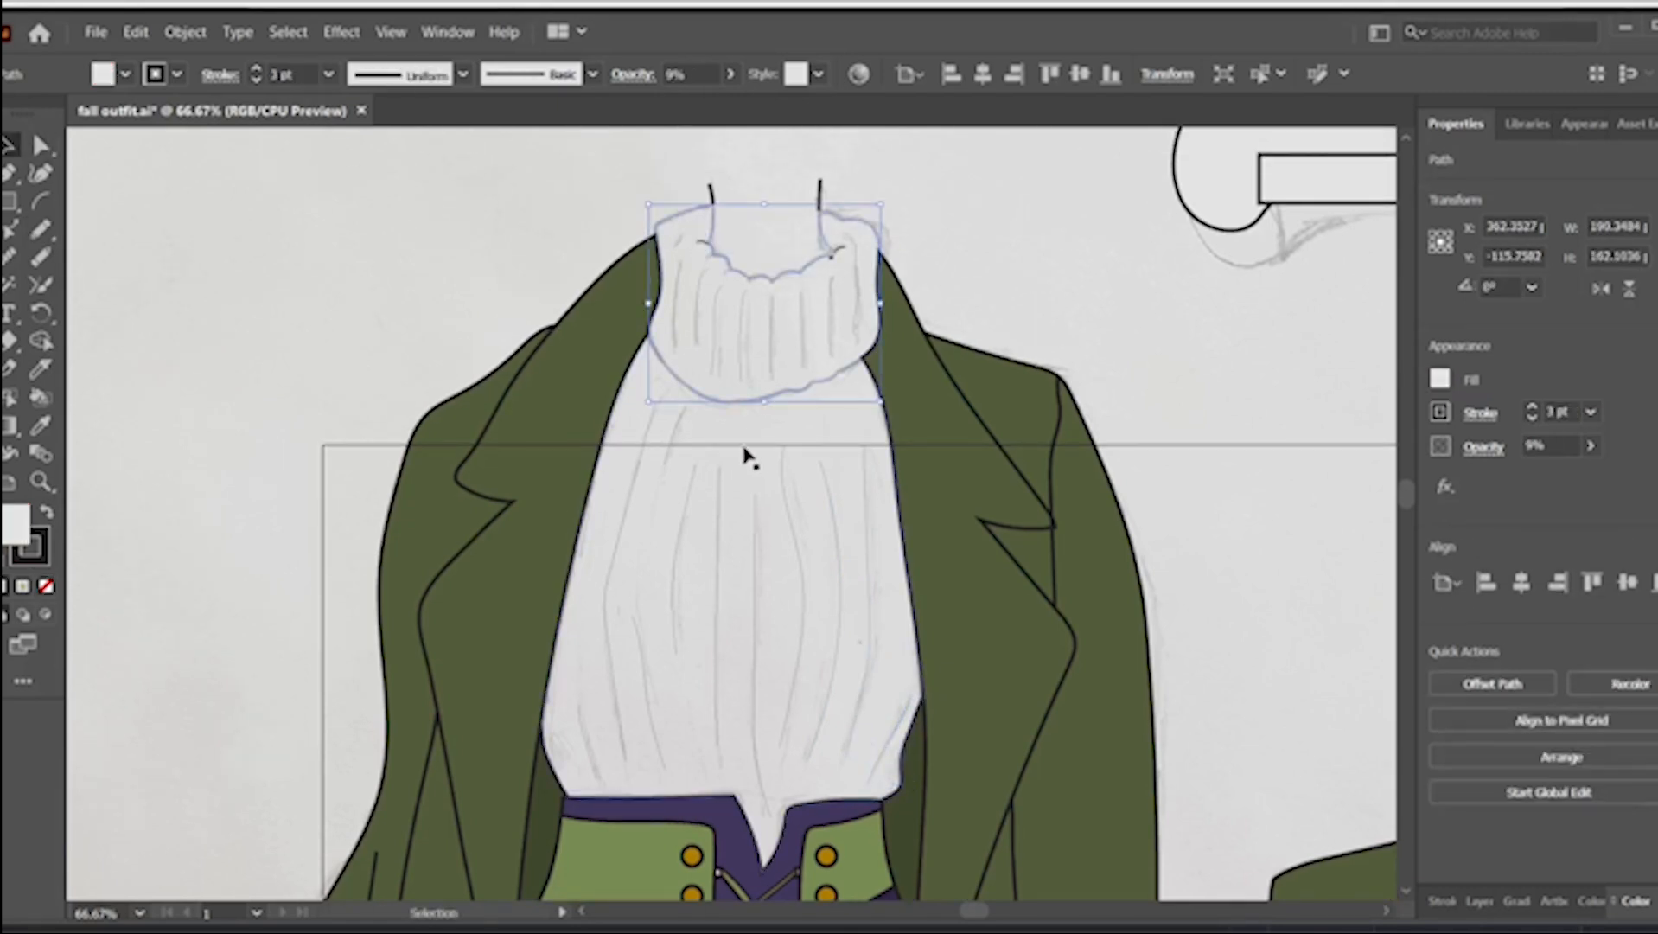
{"action": "left_click", "coordinate": [745, 452], "text": "shift"}
{"action": "left_click", "coordinate": [1591, 446]}
{"action": "left_click", "coordinate": [1589, 474]}
{"action": "left_click", "coordinate": [1220, 547]}
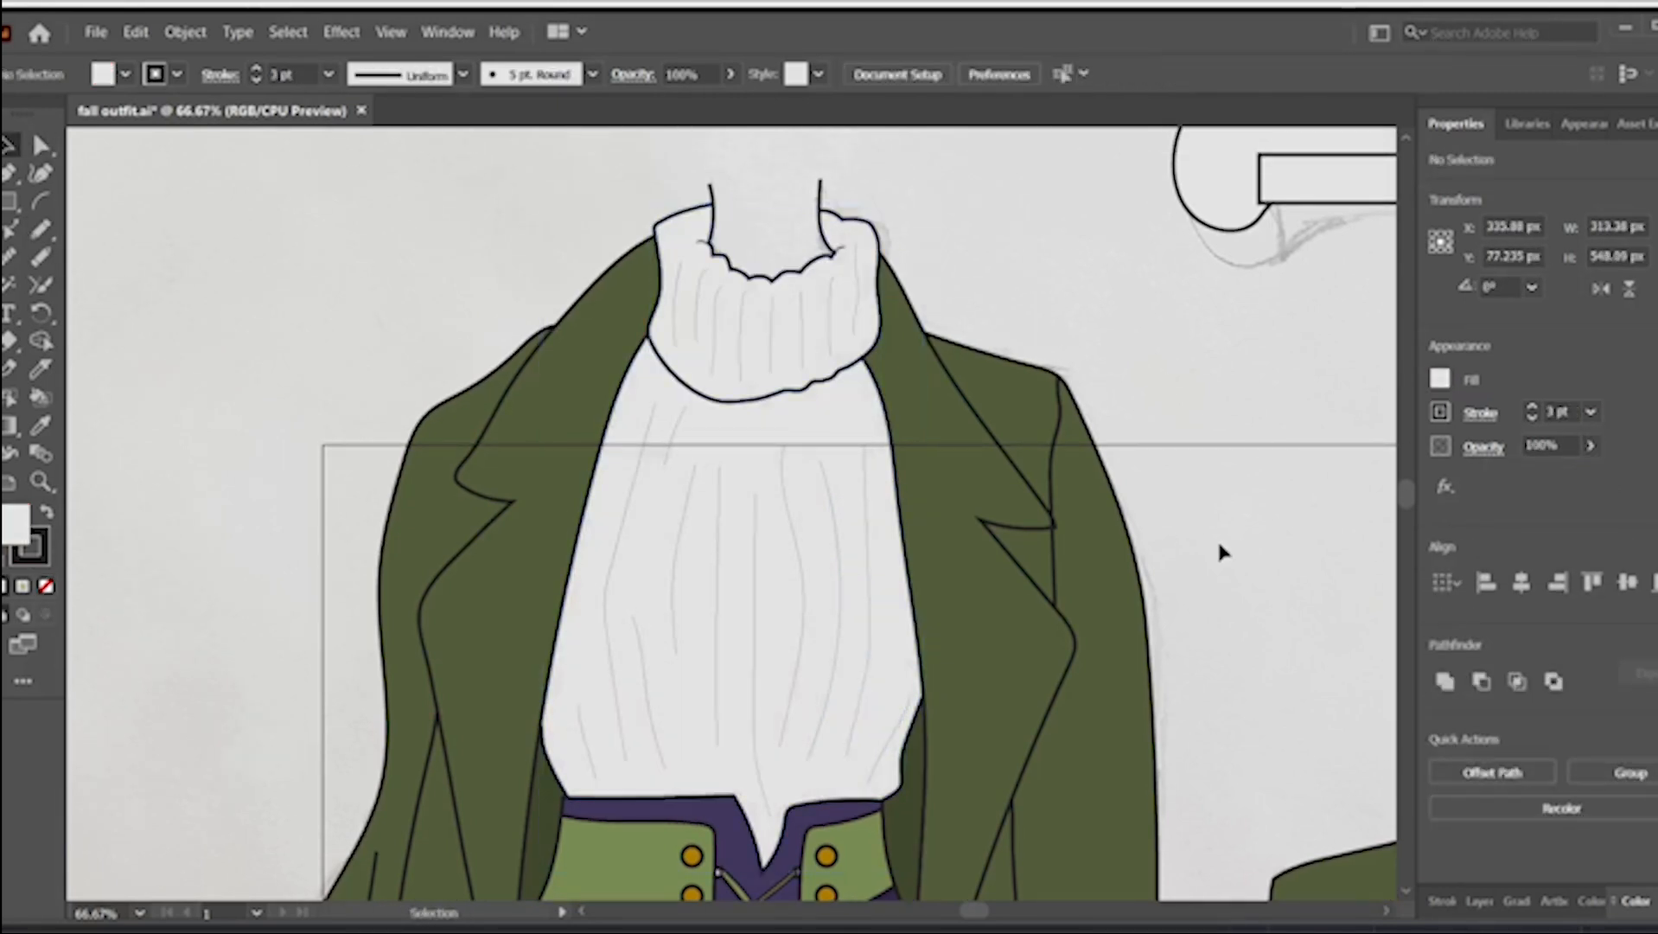
{"action": "scroll", "coordinate": [1243, 489], "scroll_direction": "down", "scroll_amount": 3}
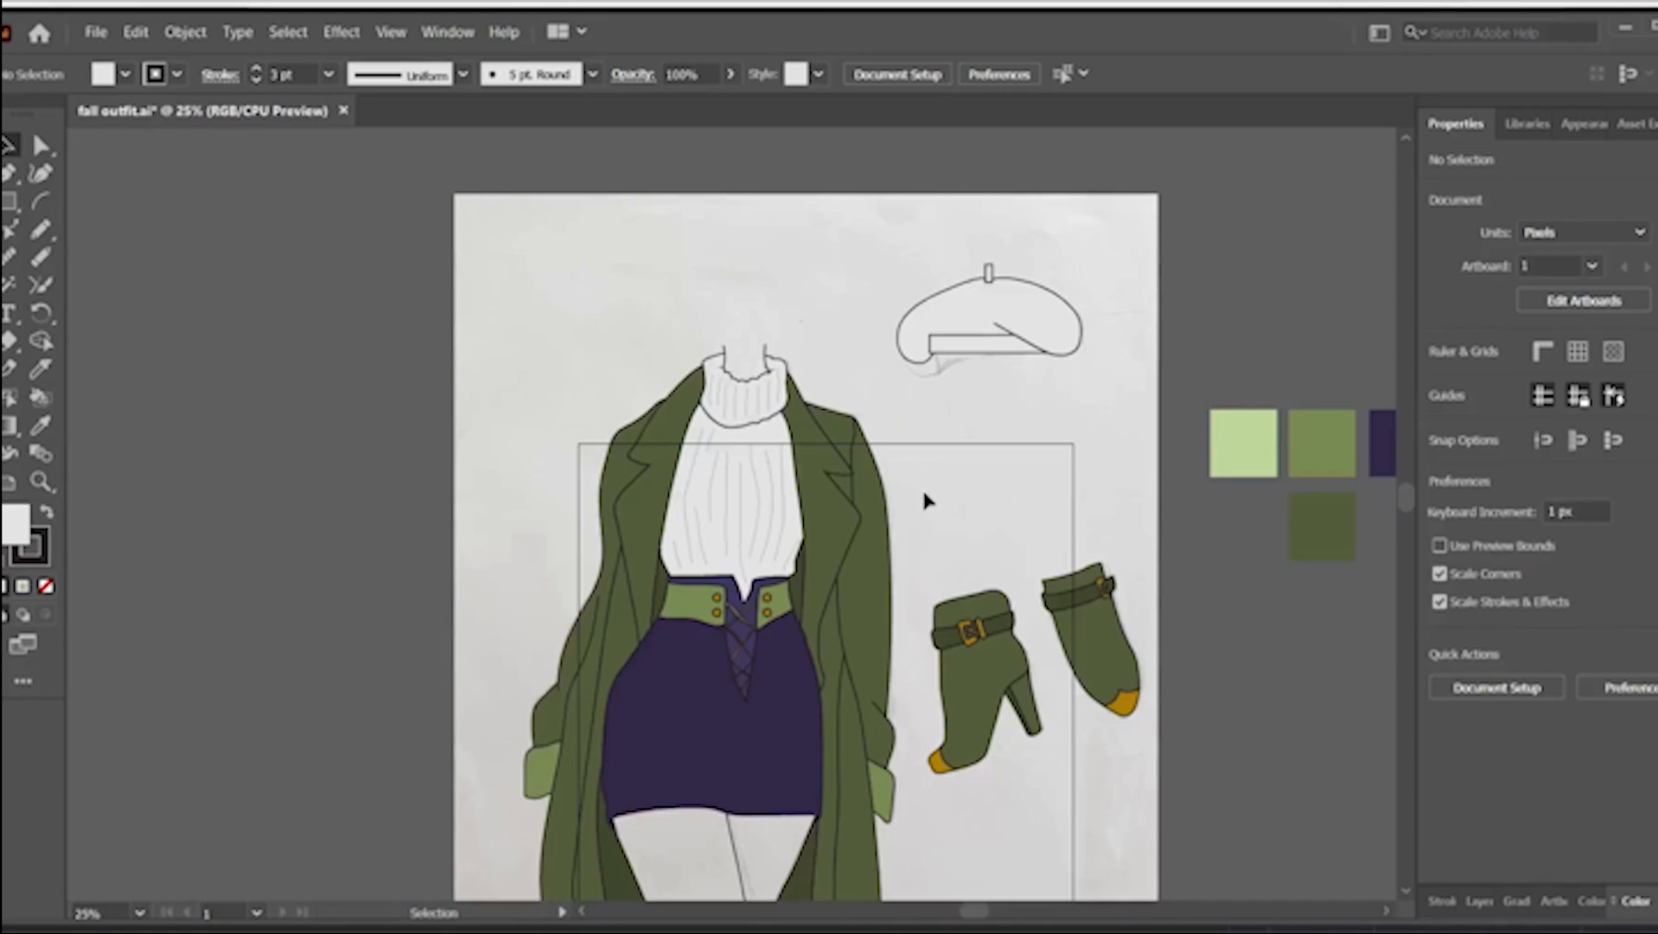
{"action": "scroll", "coordinate": [925, 497], "scroll_direction": "up", "scroll_amount": 2}
{"action": "scroll", "coordinate": [988, 460], "scroll_direction": "up", "scroll_amount": 3}
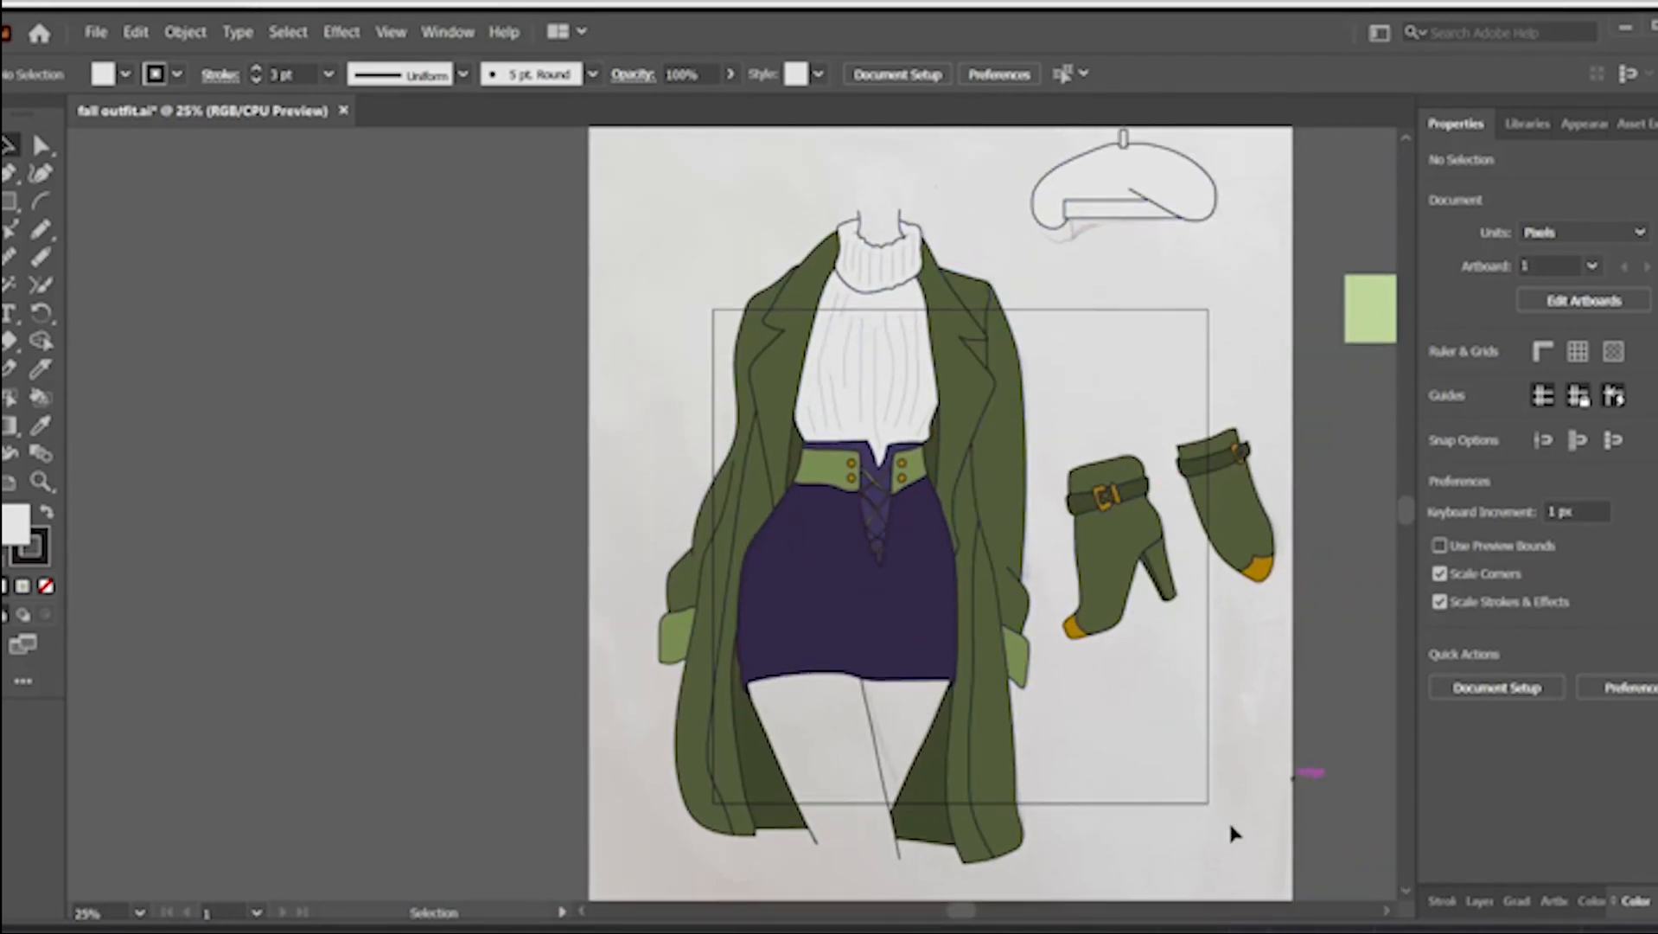
{"action": "scroll", "coordinate": [1071, 715], "scroll_direction": "up", "scroll_amount": 2}
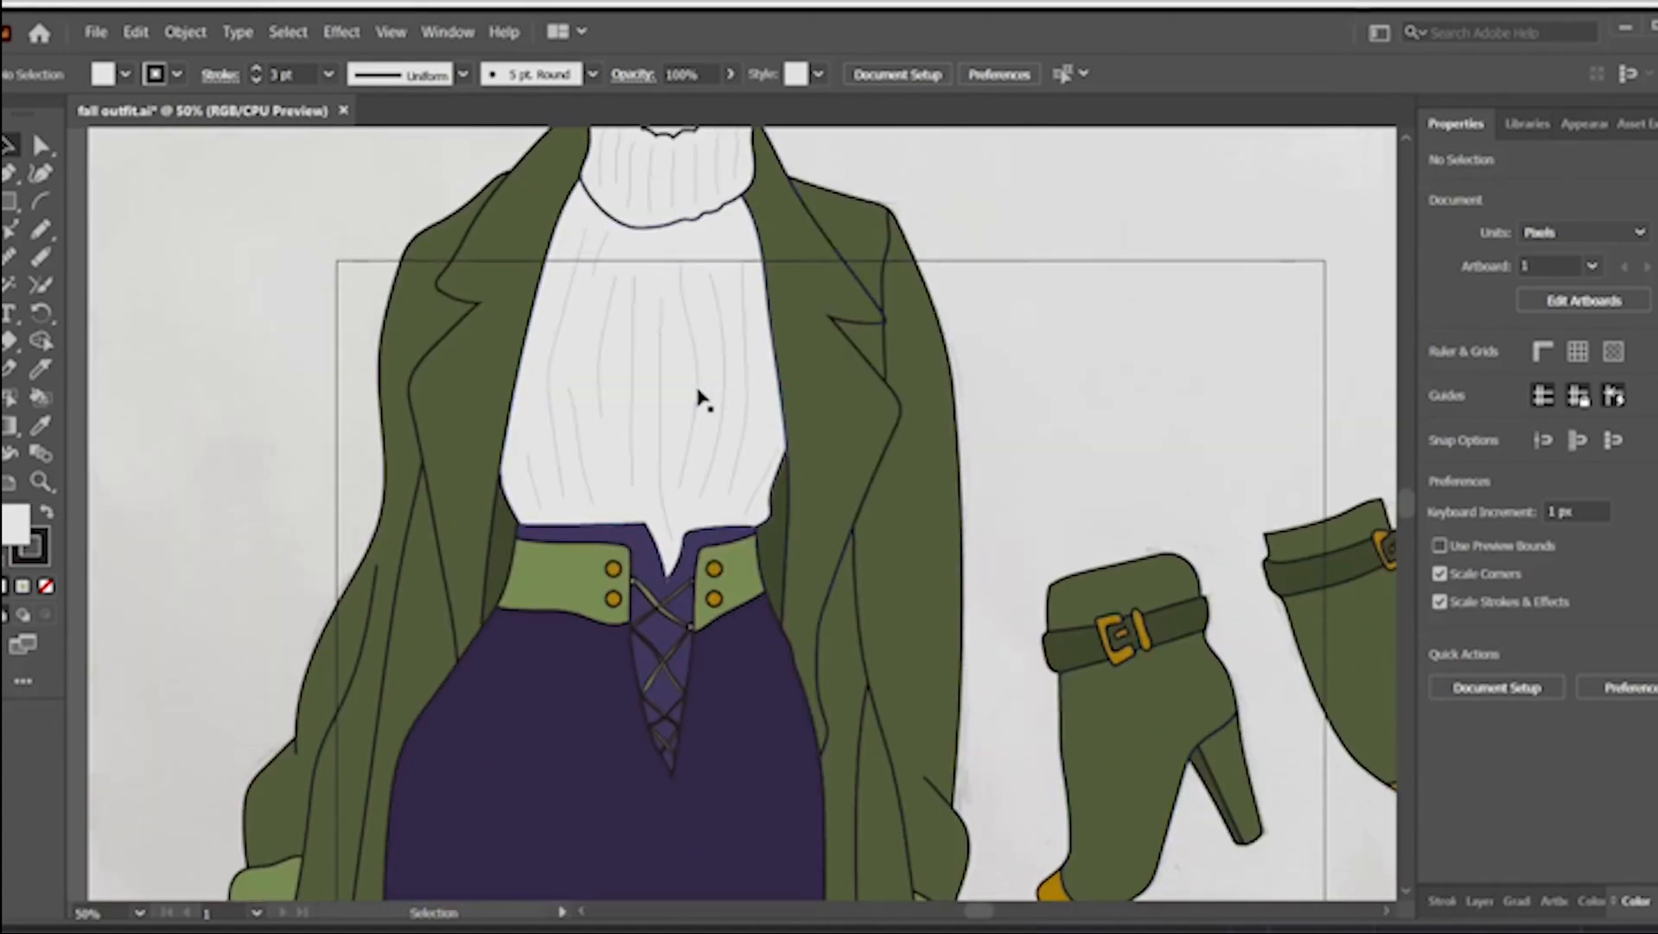
{"action": "scroll", "coordinate": [979, 632], "scroll_direction": "up", "scroll_amount": 4}
{"action": "scroll", "coordinate": [926, 484], "scroll_direction": "down", "scroll_amount": 11}
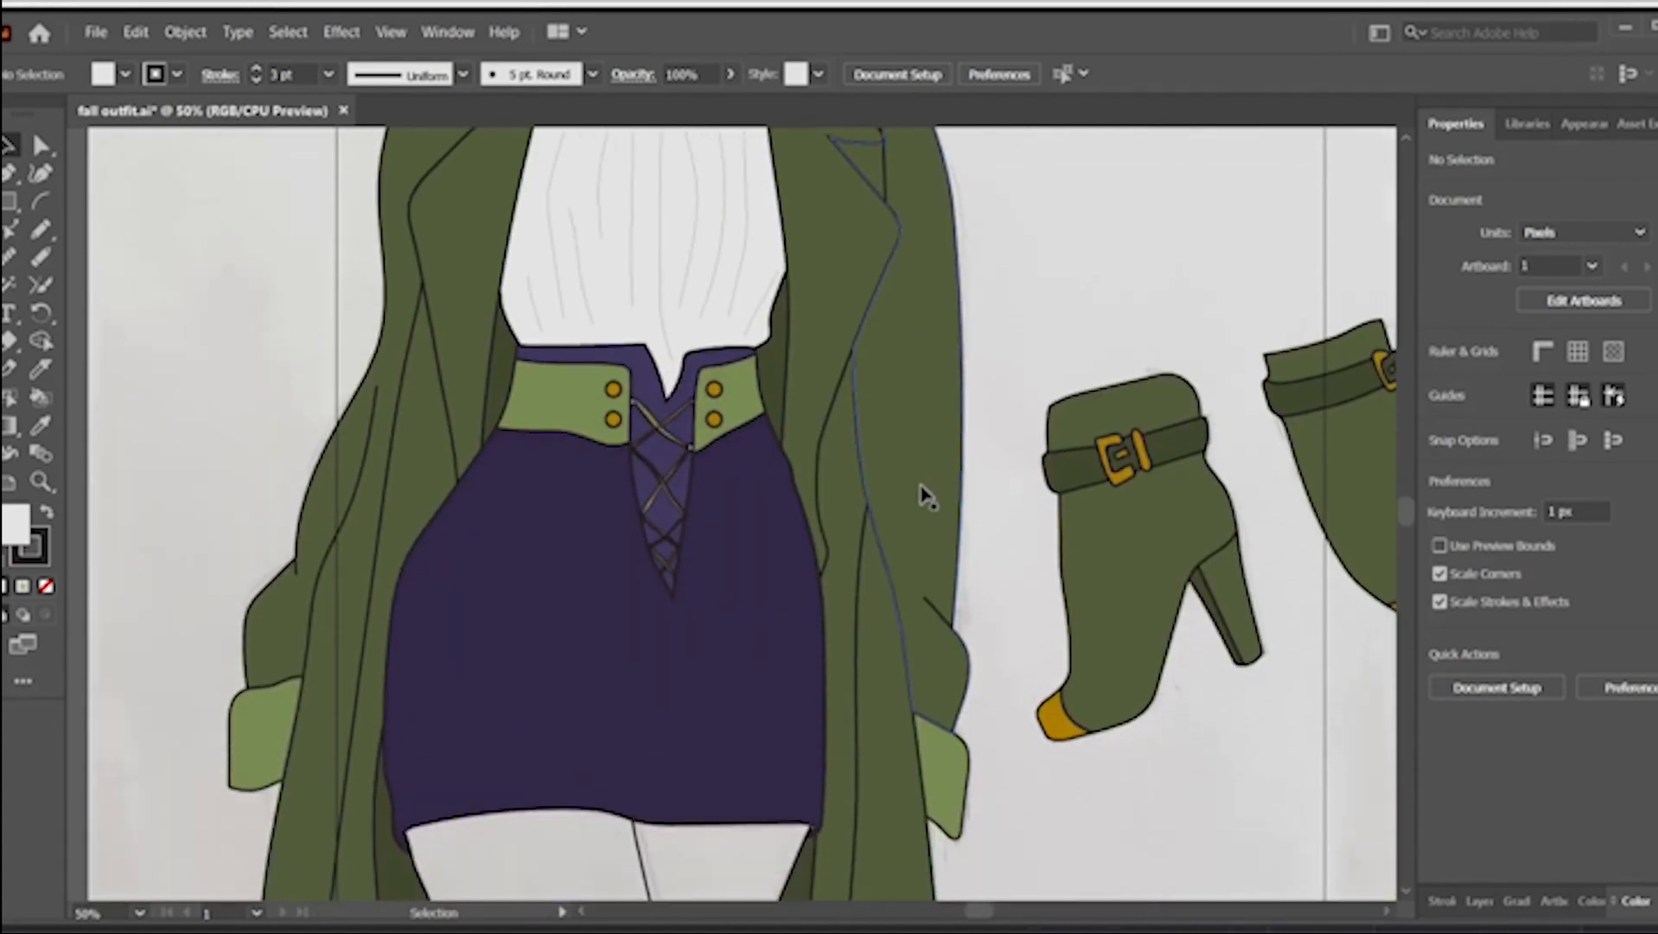
- Select the coat's lower right front panel and set the Blob Brush to draw only inside it
{"action": "scroll", "coordinate": [922, 492], "scroll_direction": "up", "scroll_amount": 10}
{"action": "key", "text": "a"}
{"action": "key", "text": "v"}
{"action": "scroll", "coordinate": [1029, 402], "scroll_direction": "down", "scroll_amount": 3}
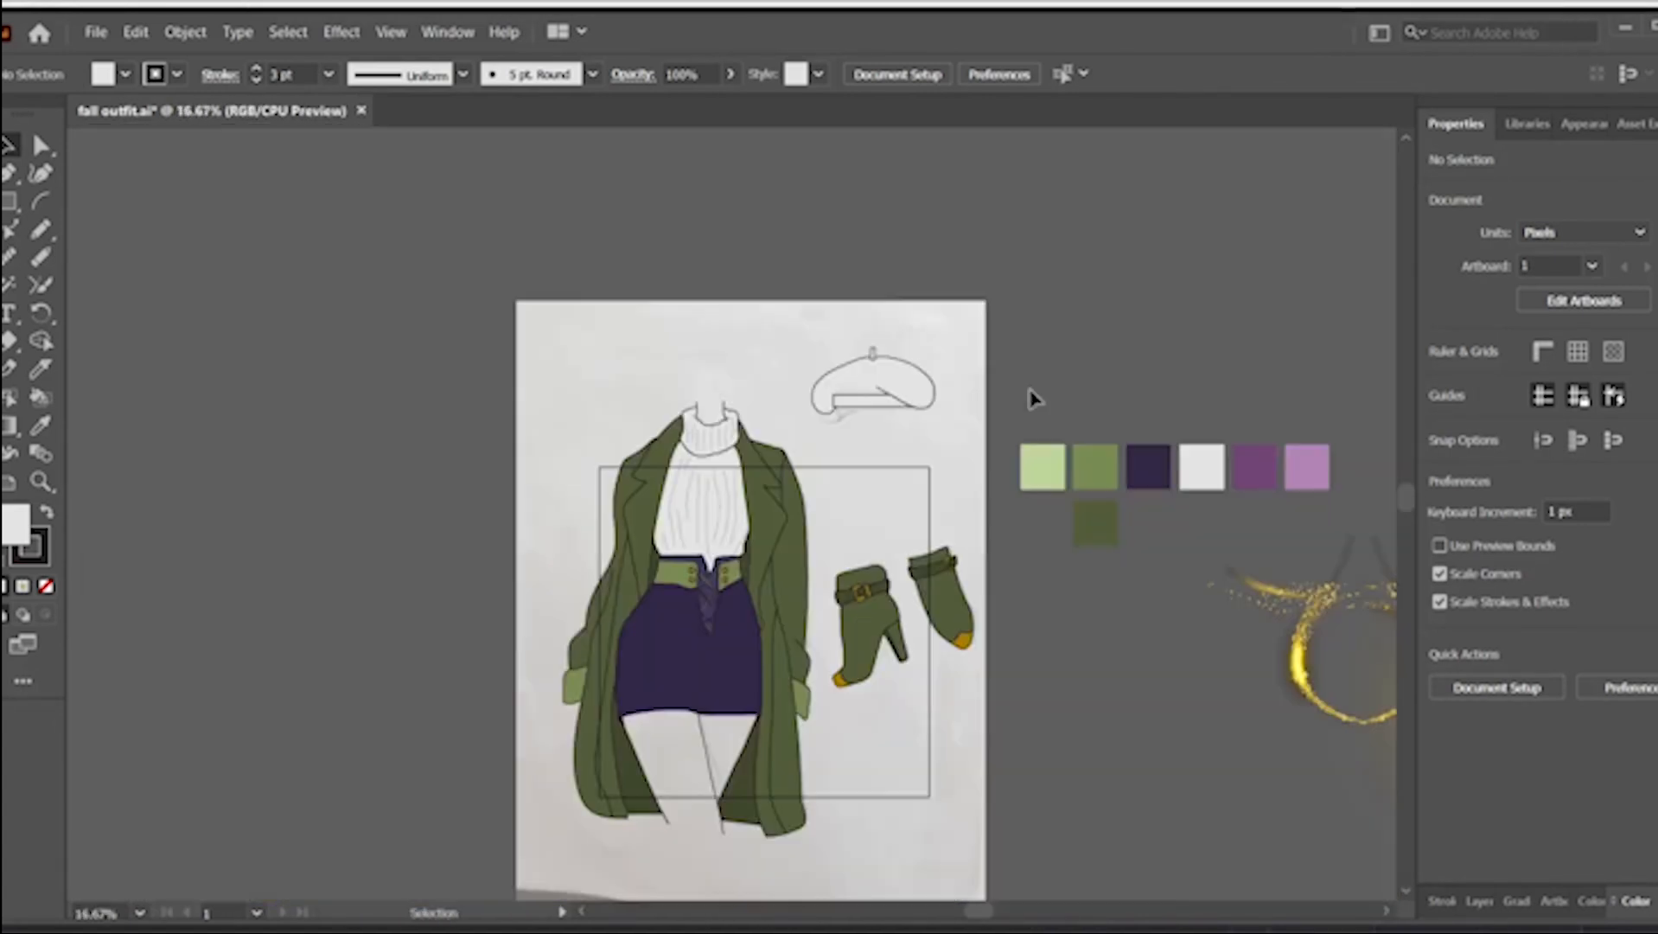
{"action": "scroll", "coordinate": [1020, 415], "scroll_direction": "down", "scroll_amount": 1}
{"action": "scroll", "coordinate": [778, 441], "scroll_direction": "down", "scroll_amount": 1}
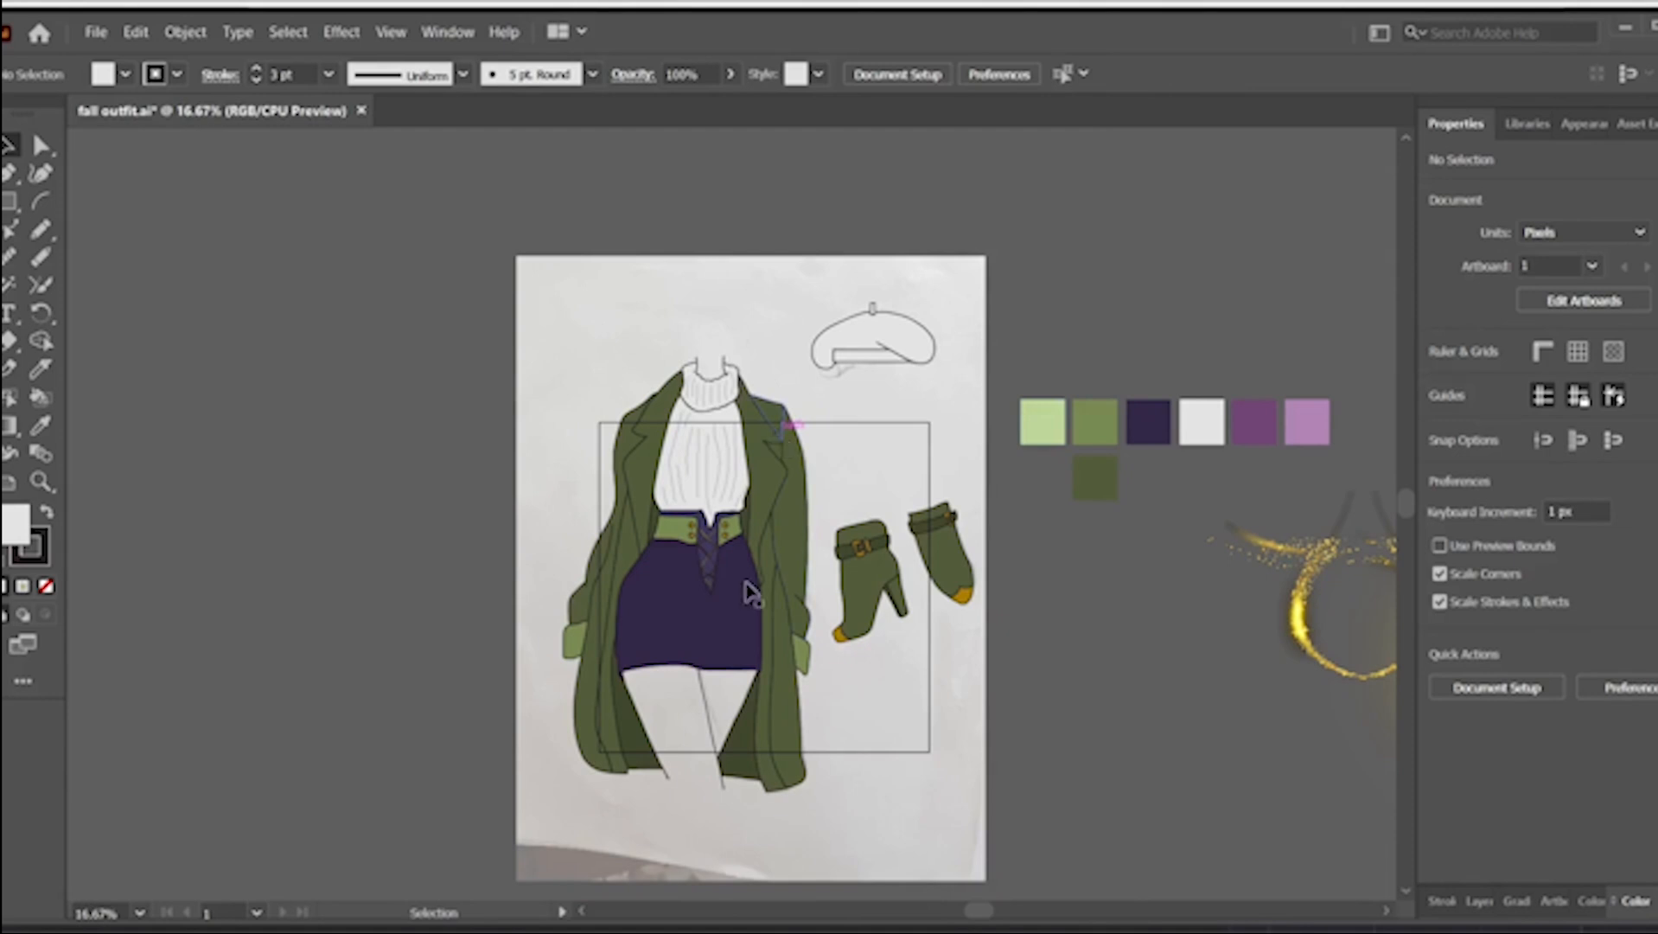
{"action": "scroll", "coordinate": [640, 830], "scroll_direction": "down", "scroll_amount": 2}
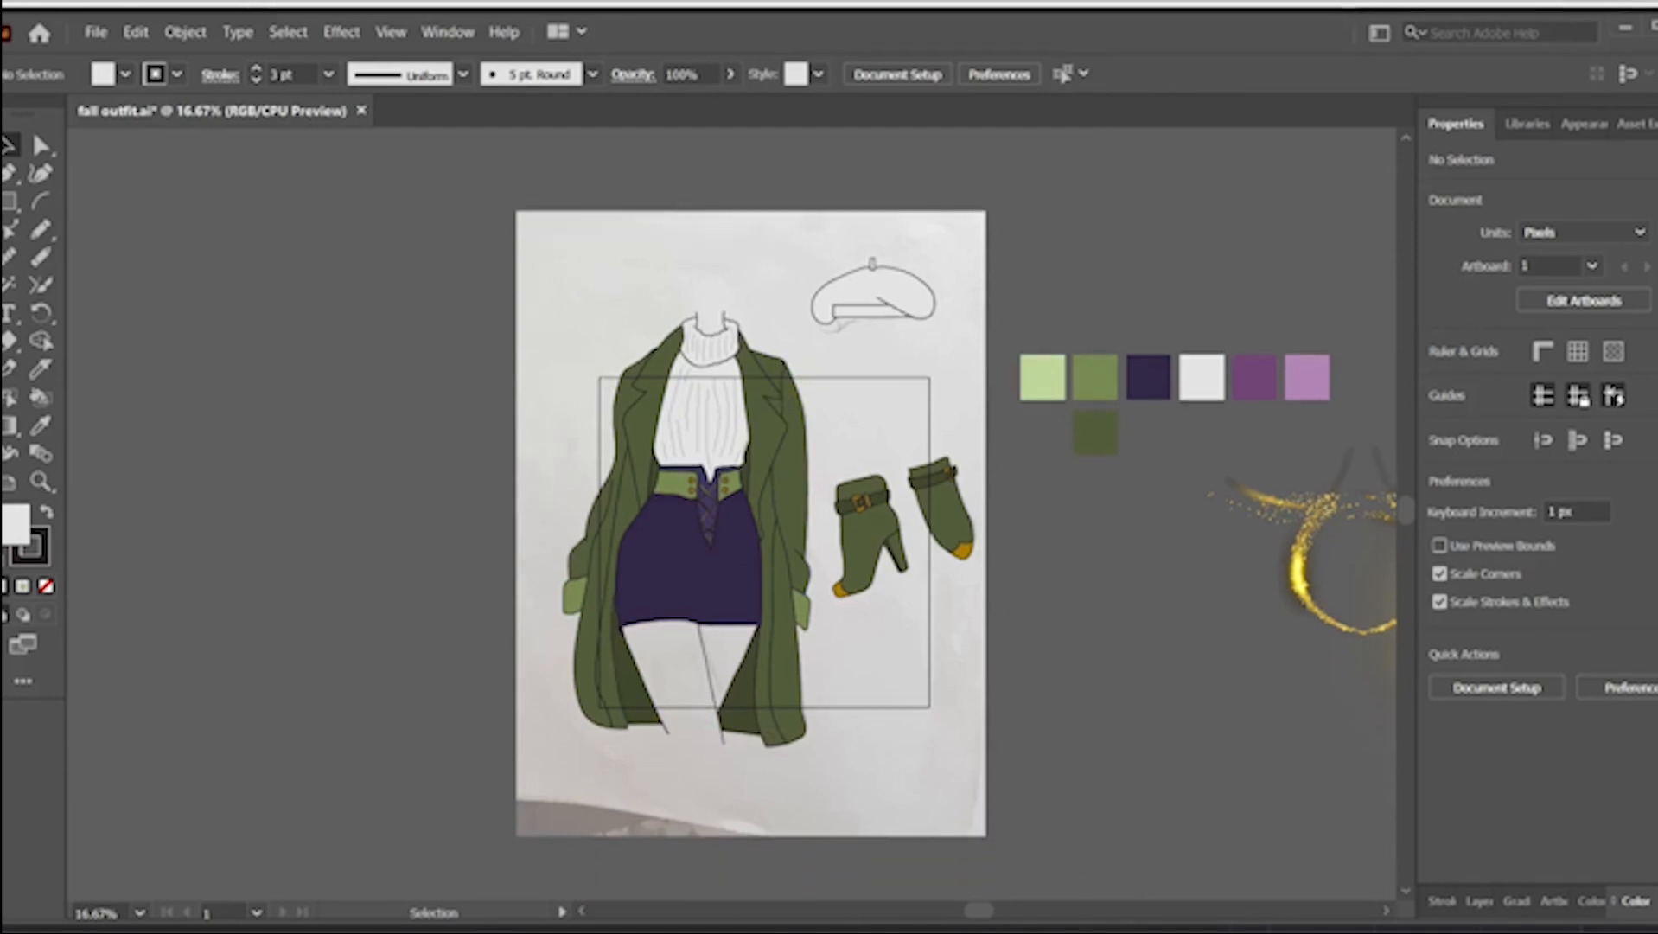
{"action": "key", "text": "a"}
{"action": "left_click", "coordinate": [748, 692]}
{"action": "key", "text": "ctrl+equal"}
{"action": "key", "text": "ctrl+equal"}
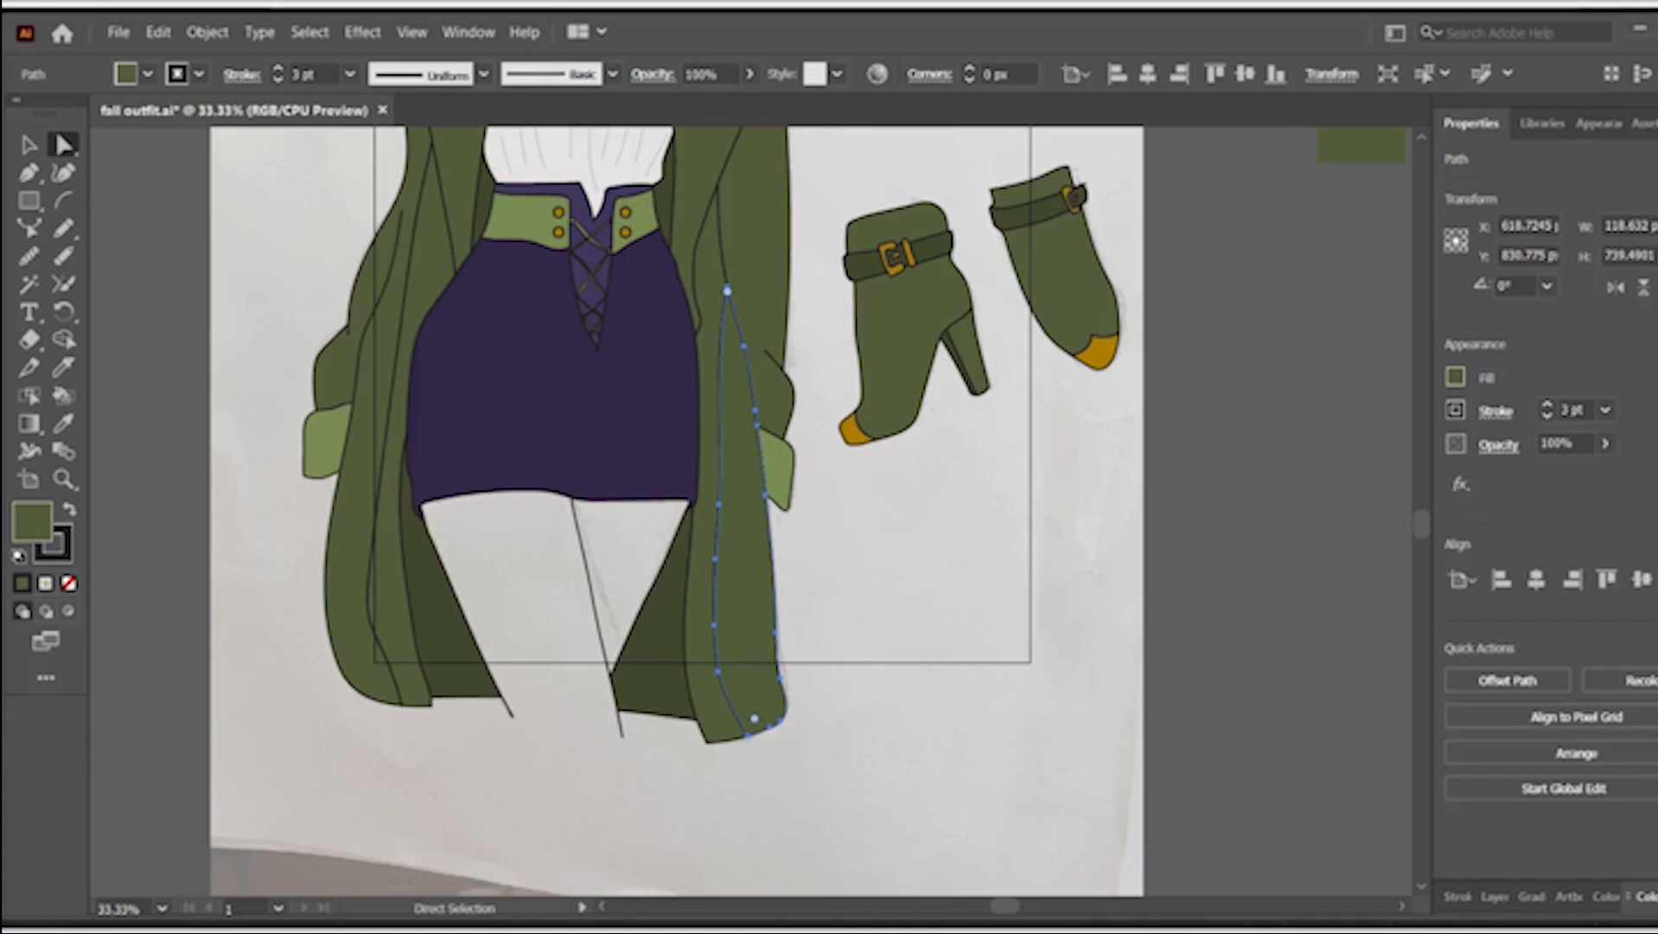
{"action": "scroll", "coordinate": [853, 517], "scroll_direction": "up", "scroll_amount": 1}
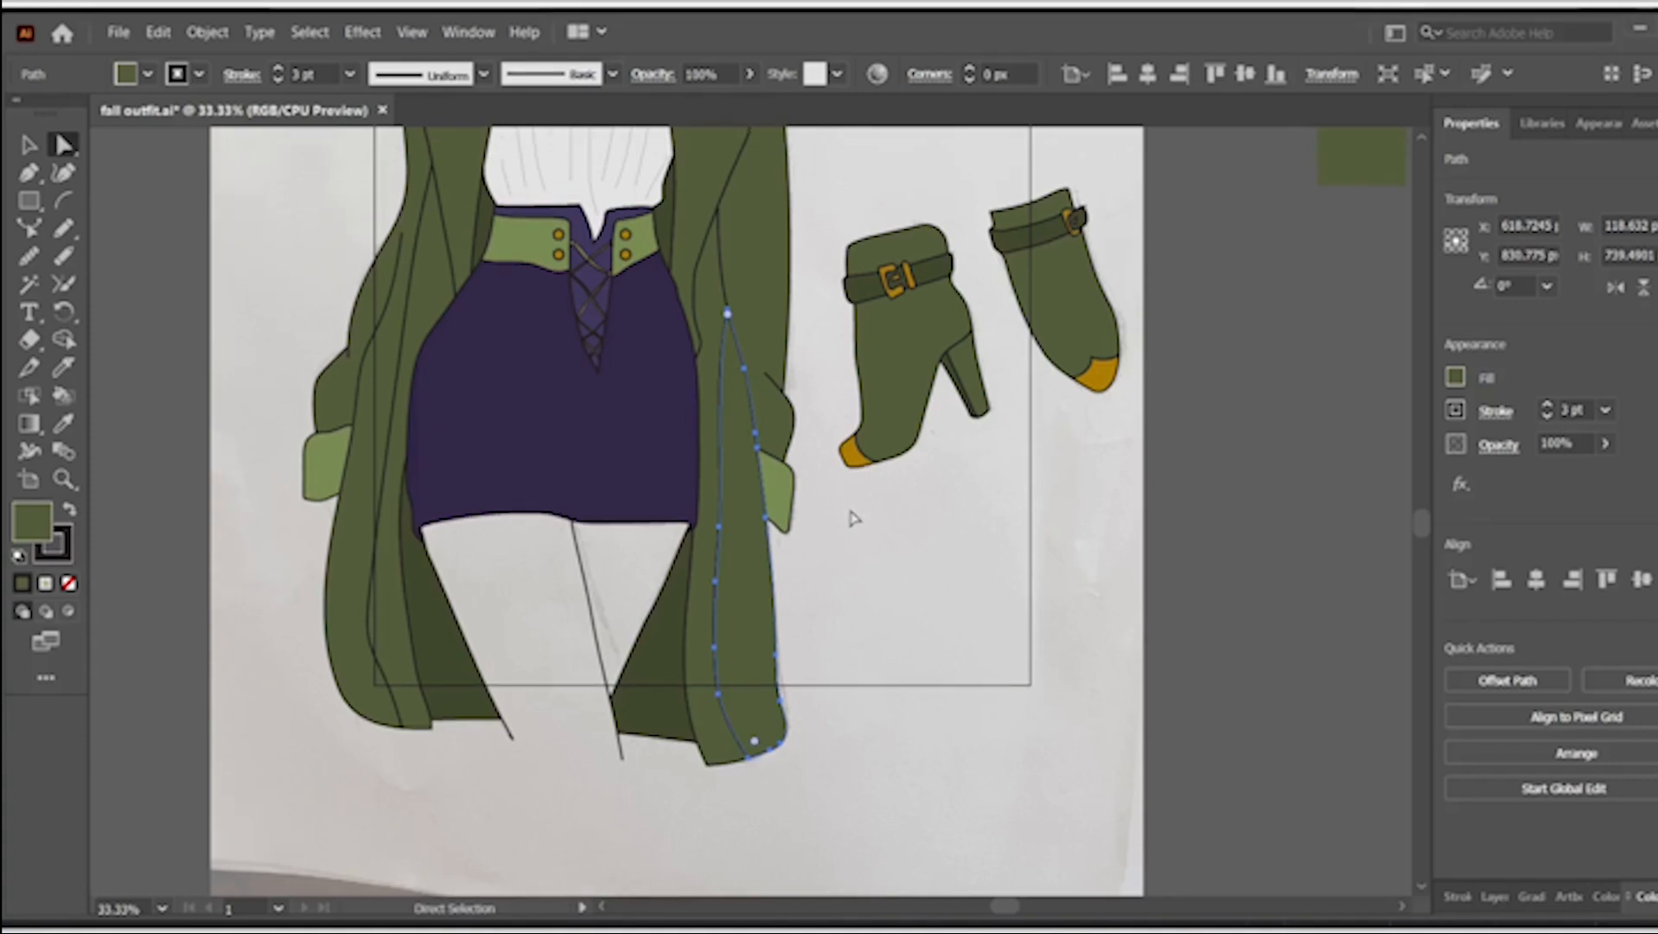
{"action": "left_click", "coordinate": [66, 238]}
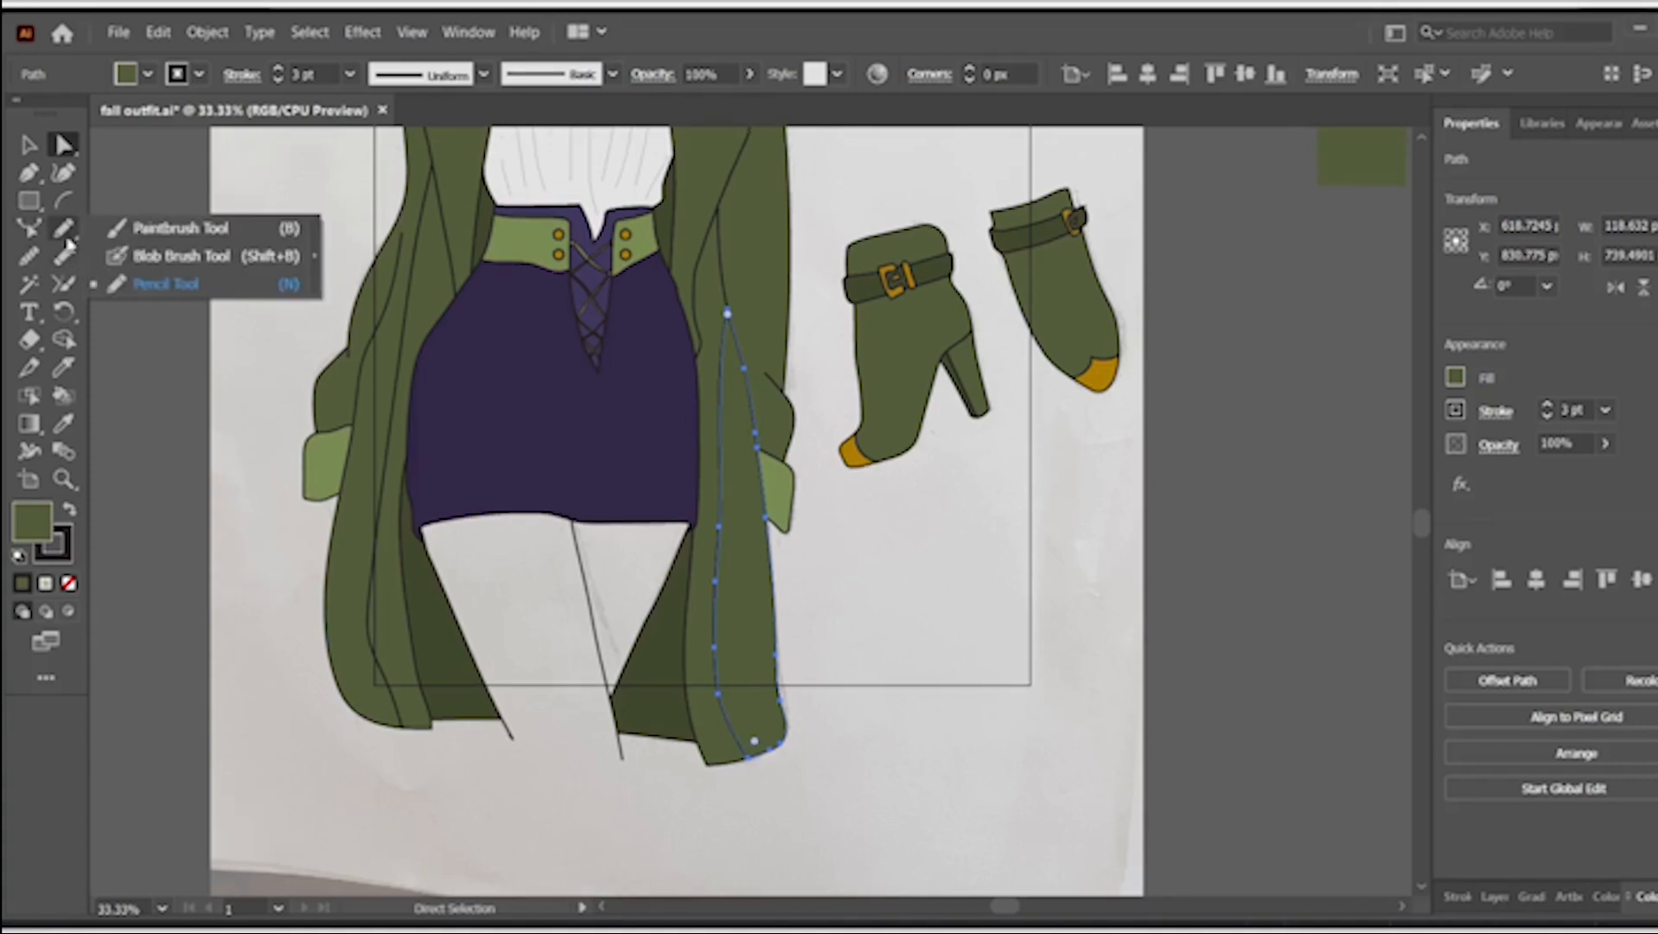
{"action": "left_click", "coordinate": [186, 256]}
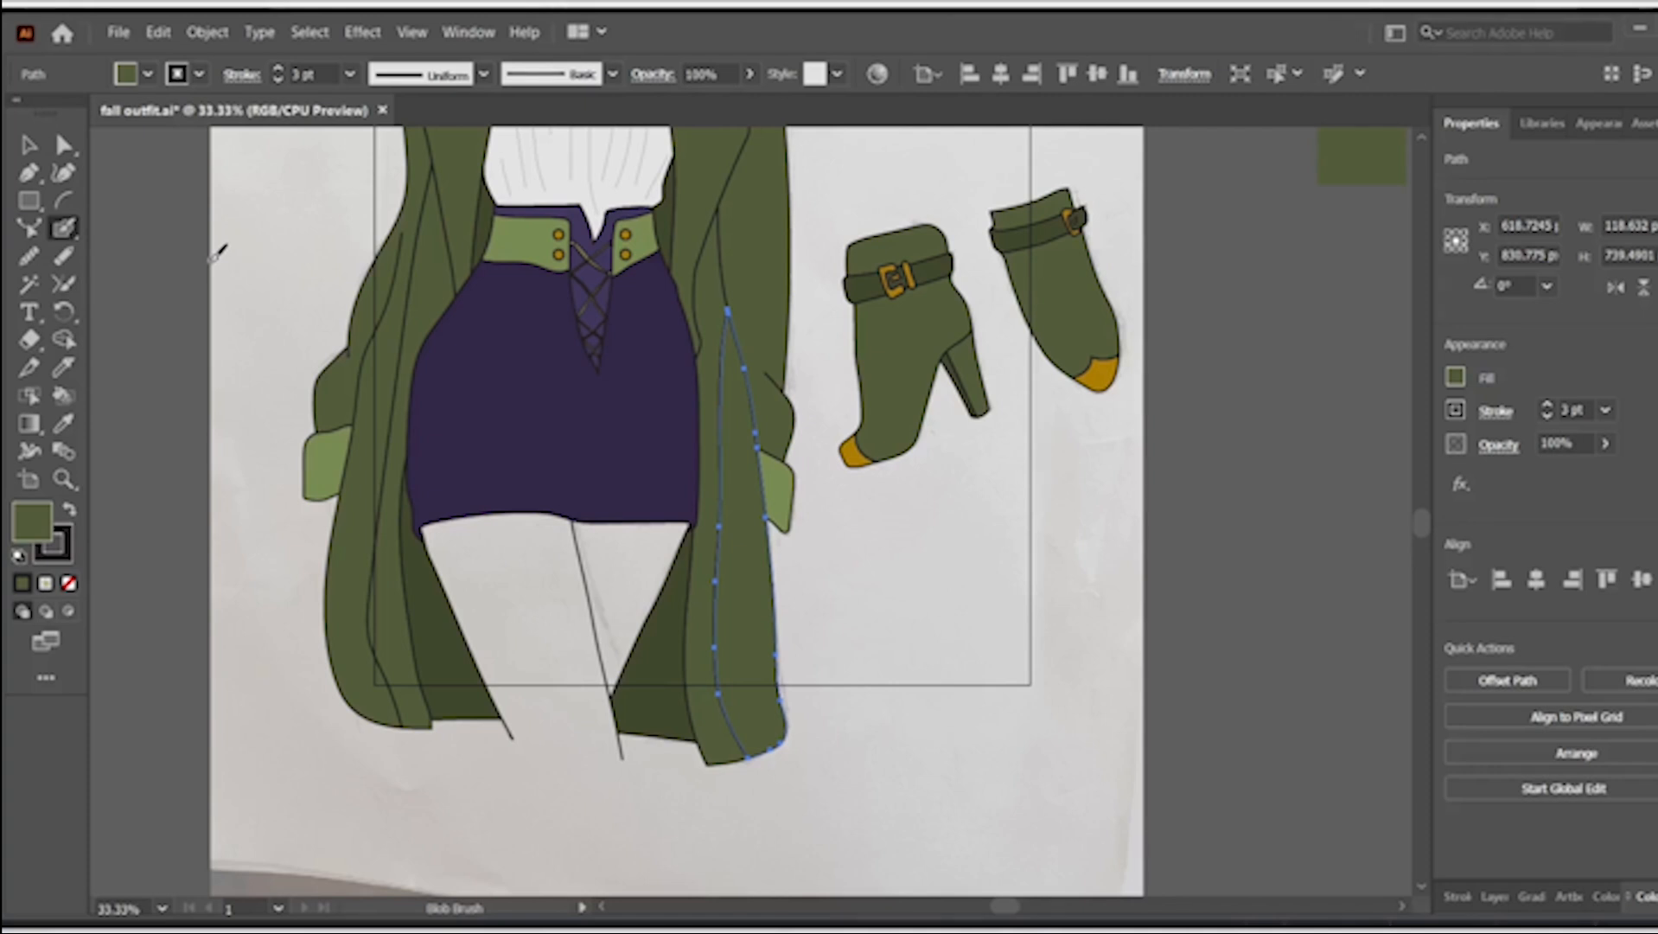
{"action": "left_click", "coordinate": [69, 611]}
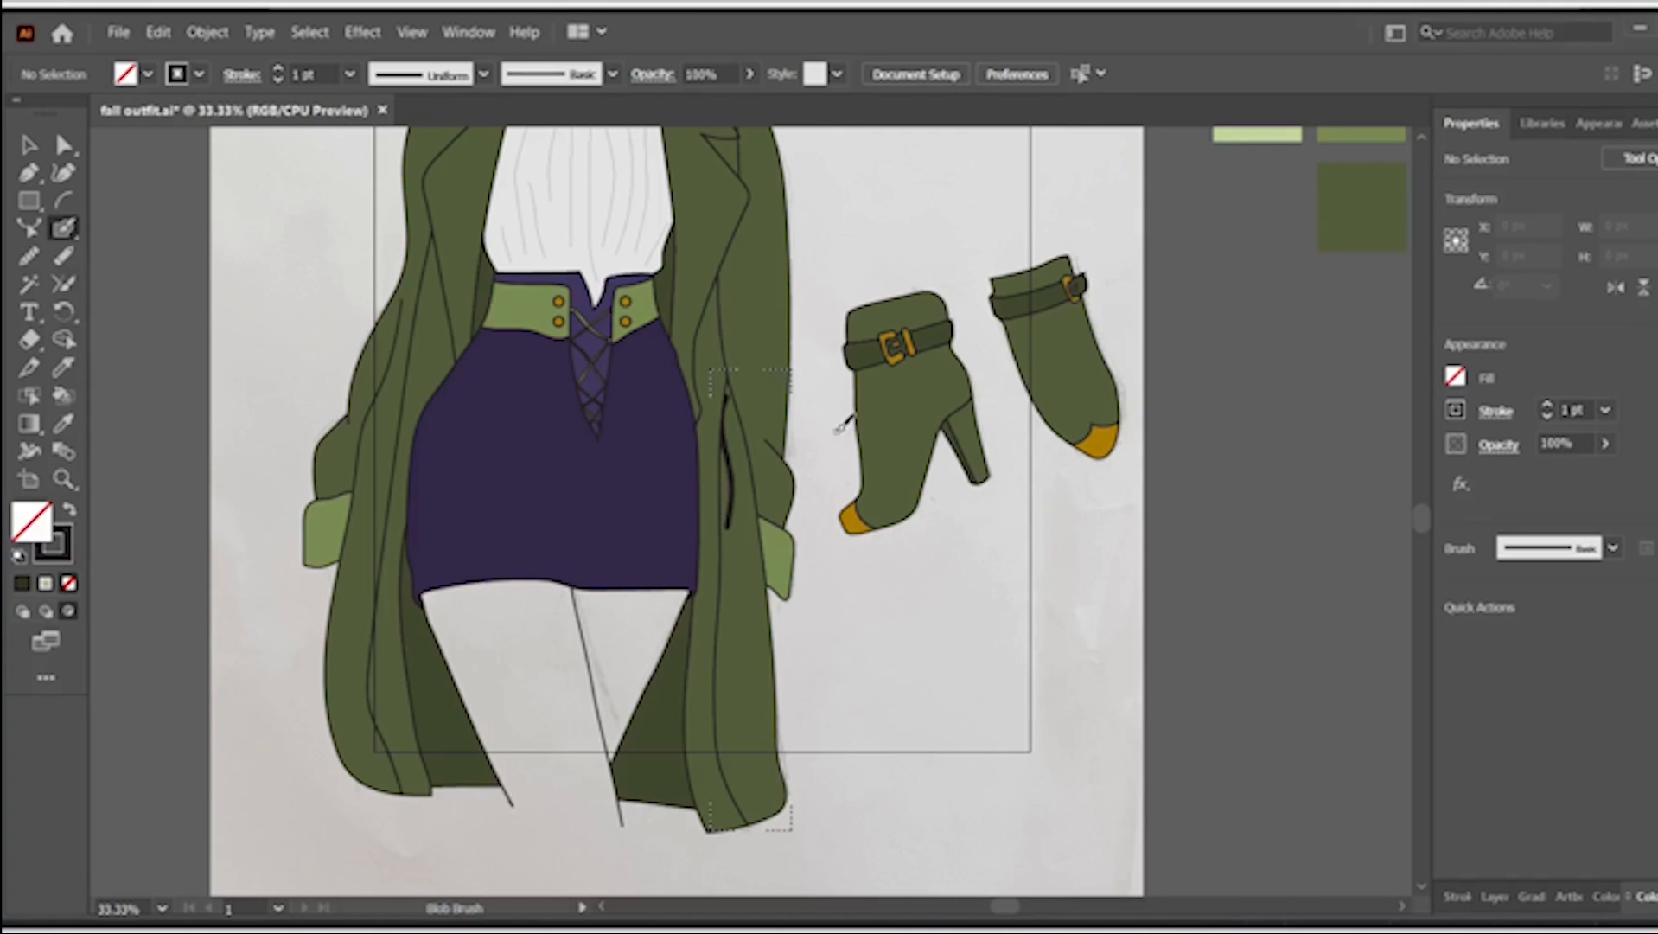
- Undo the opaque test stroke and shade the inner edge of the coat's lower right panel at 36% opacity
{"action": "key", "text": "ctrl+z"}
{"action": "left_click", "coordinate": [351, 75]}
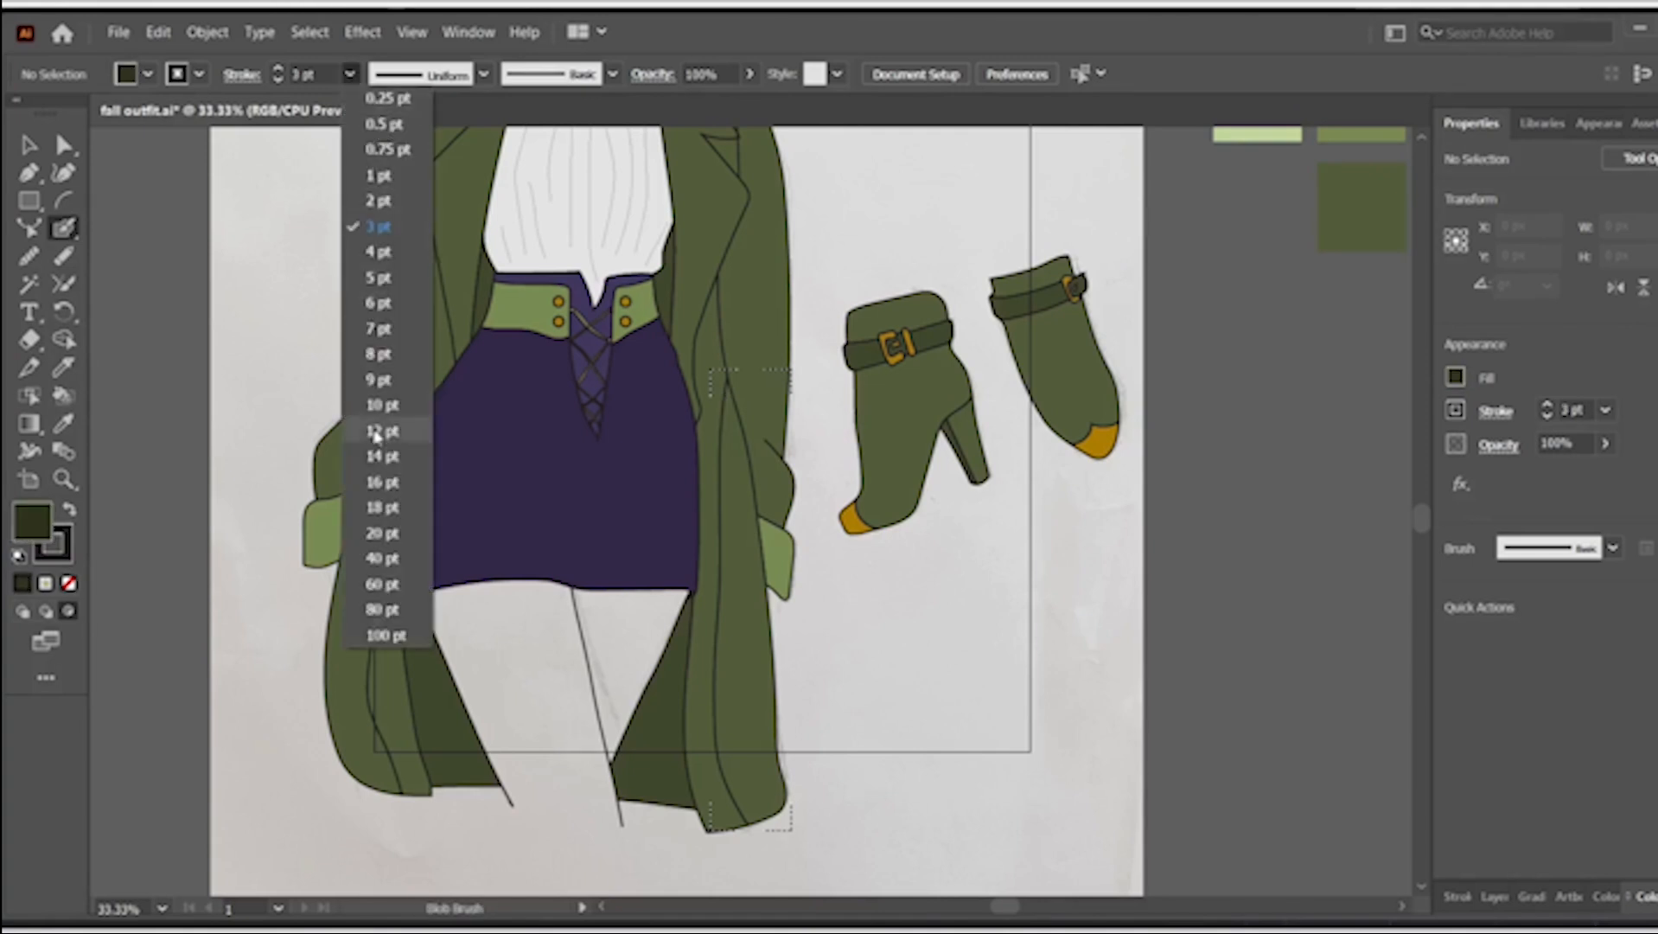
{"action": "left_click", "coordinate": [375, 435]}
{"action": "left_click", "coordinate": [750, 74]}
{"action": "left_click_drag", "start_coordinate": [750, 100], "coordinate": [689, 100]}
{"action": "left_click_drag", "start_coordinate": [726, 388], "coordinate": [749, 822]}
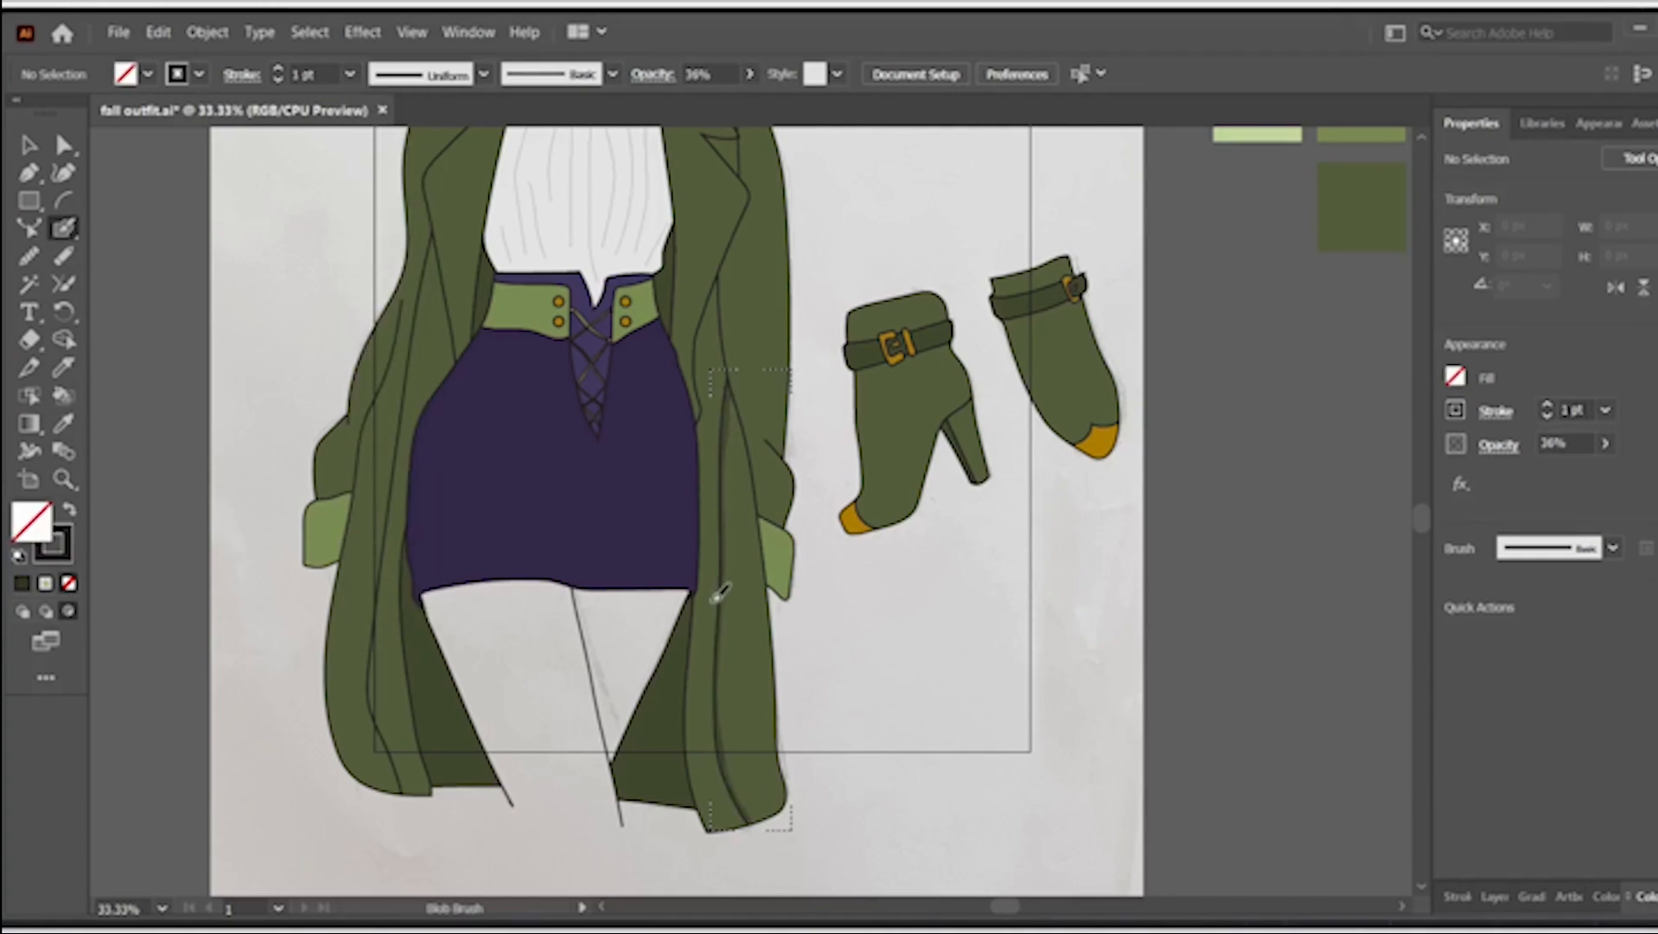
{"action": "left_click_drag", "start_coordinate": [717, 595], "coordinate": [749, 821]}
- Try to shade the coat's upper right panel with a Blob Brush stroke and undo it
{"action": "left_click", "coordinate": [65, 145]}
{"action": "left_click", "coordinate": [761, 346]}
{"action": "scroll", "coordinate": [988, 415], "scroll_direction": "up", "scroll_amount": 2}
{"action": "left_click", "coordinate": [64, 228]}
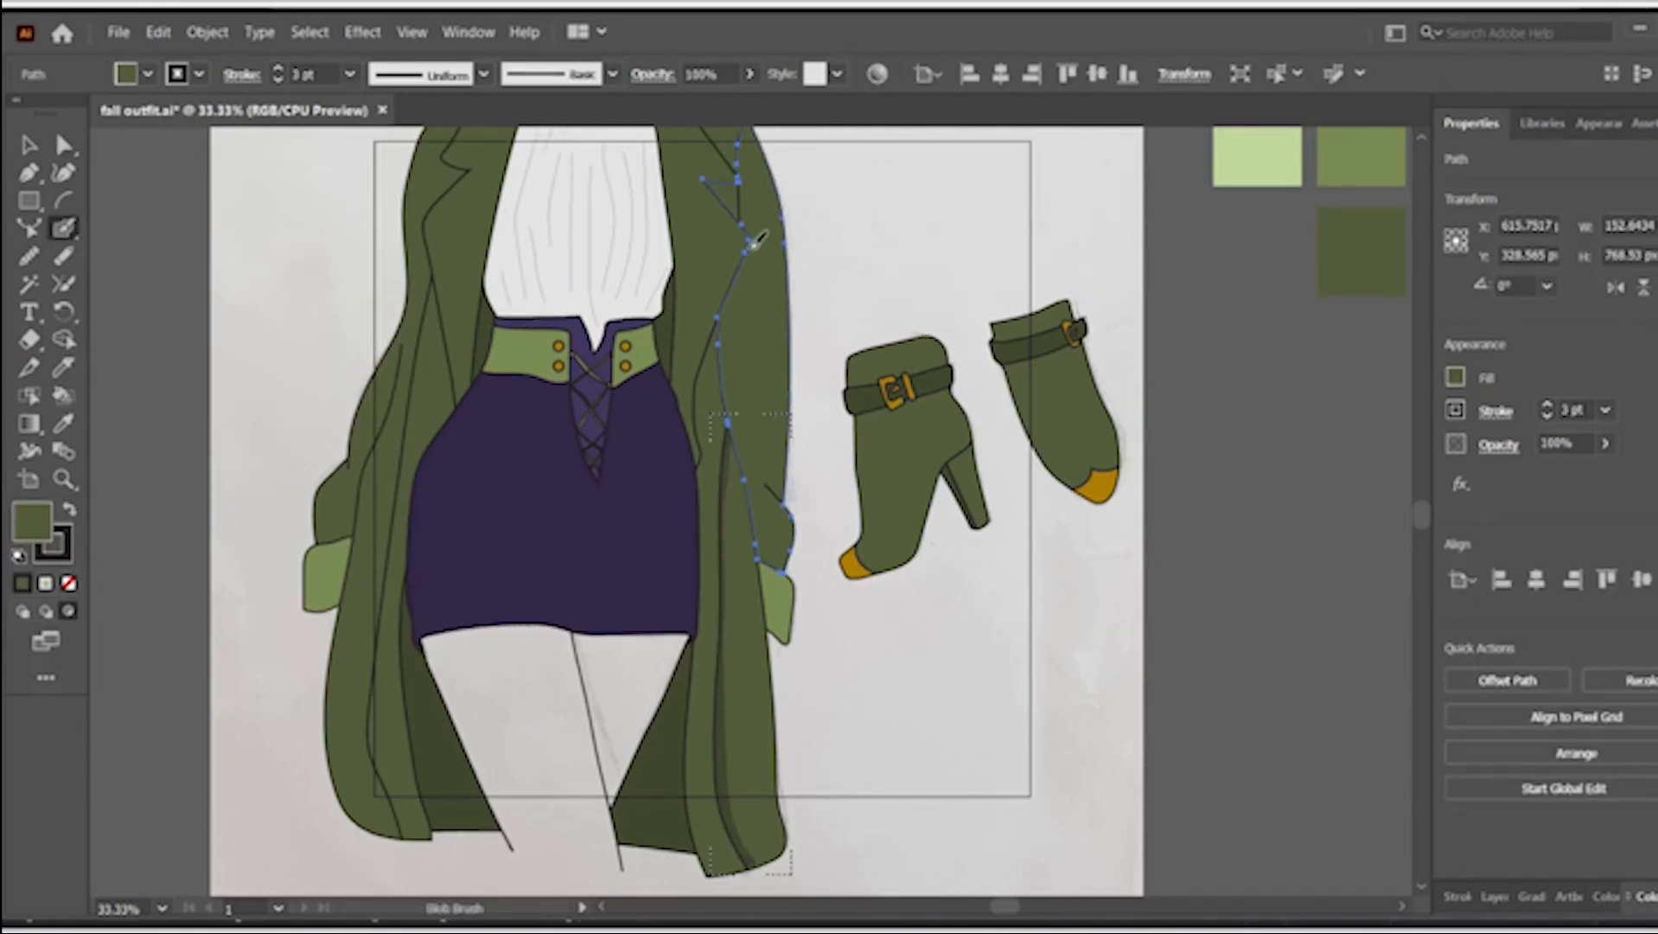
{"action": "key", "text": "ctrl+shift+a"}
{"action": "left_click", "coordinate": [29, 145]}
{"action": "left_click", "coordinate": [765, 432]}
{"action": "scroll", "coordinate": [835, 522], "scroll_direction": "up", "scroll_amount": 3}
{"action": "scroll", "coordinate": [836, 523], "scroll_direction": "down", "scroll_amount": 1}
{"action": "key", "text": "shift+b"}
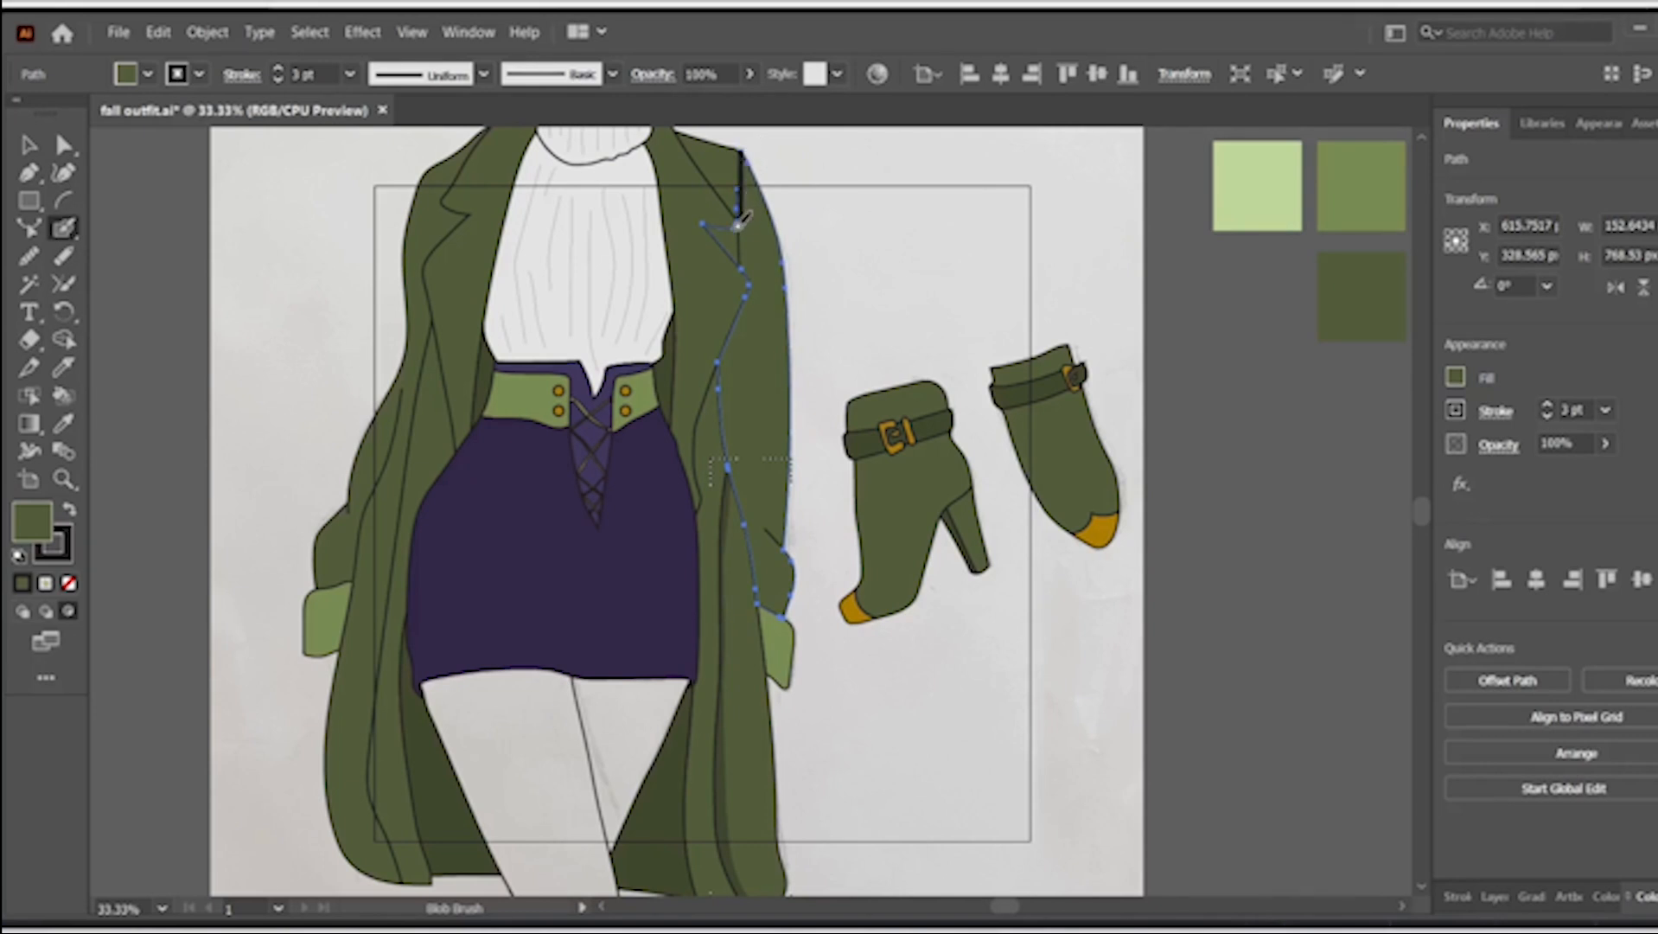
{"action": "mouse_move", "coordinate": [738, 225]}
{"action": "left_mouse_down"}
{"action": "mouse_move", "coordinate": [723, 355]}
{"action": "mouse_move", "coordinate": [740, 510]}
{"action": "left_mouse_up"}
{"action": "key", "text": "ctrl+z"}
{"action": "key", "text": "v"}
{"action": "scroll", "coordinate": [955, 706], "scroll_direction": "left", "scroll_amount": 4}
{"action": "scroll", "coordinate": [954, 707], "scroll_direction": "down", "scroll_amount": 3}
{"action": "left_click", "coordinate": [895, 606]}
{"action": "left_click", "coordinate": [995, 345]}
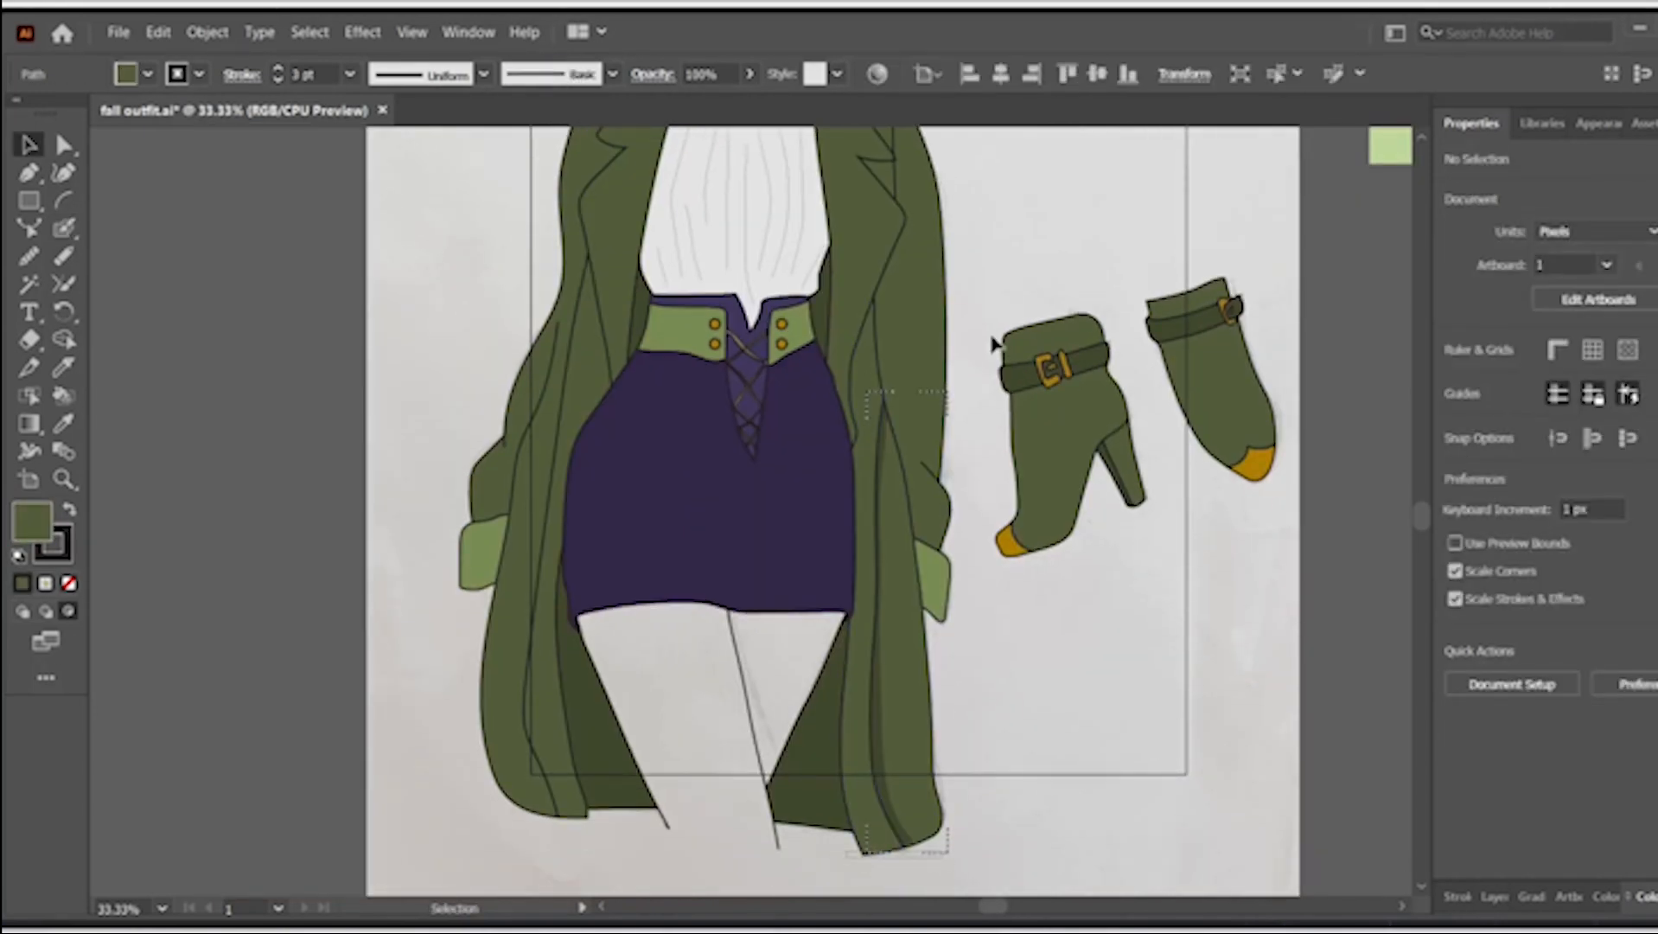
{"action": "left_click", "coordinate": [922, 346]}
{"action": "scroll", "coordinate": [922, 346], "scroll_direction": "up", "scroll_amount": 3}
{"action": "left_click", "coordinate": [65, 228]}
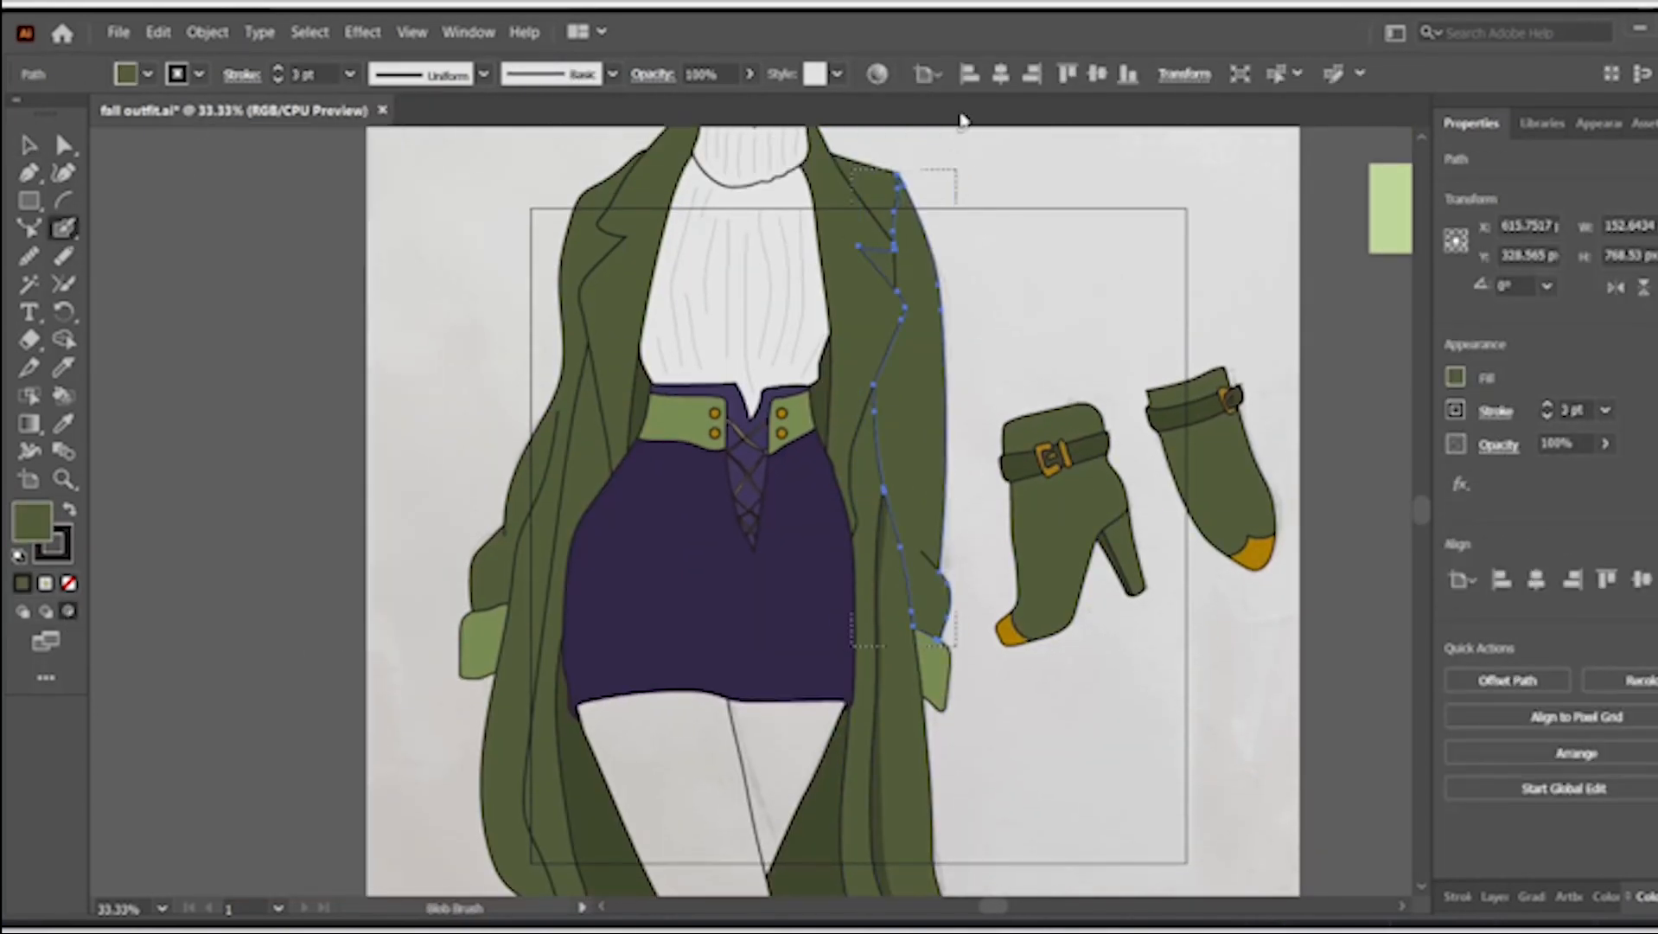
{"action": "double_click", "coordinate": [32, 521]}
{"action": "left_click", "coordinate": [1537, 255]}
{"action": "key", "text": "v"}
{"action": "left_click", "coordinate": [1029, 743]}
{"action": "left_click", "coordinate": [888, 829]}
{"action": "left_click", "coordinate": [1034, 743]}
{"action": "scroll", "coordinate": [1034, 744], "scroll_direction": "down", "scroll_amount": 2}
{"action": "left_click", "coordinate": [899, 761]}
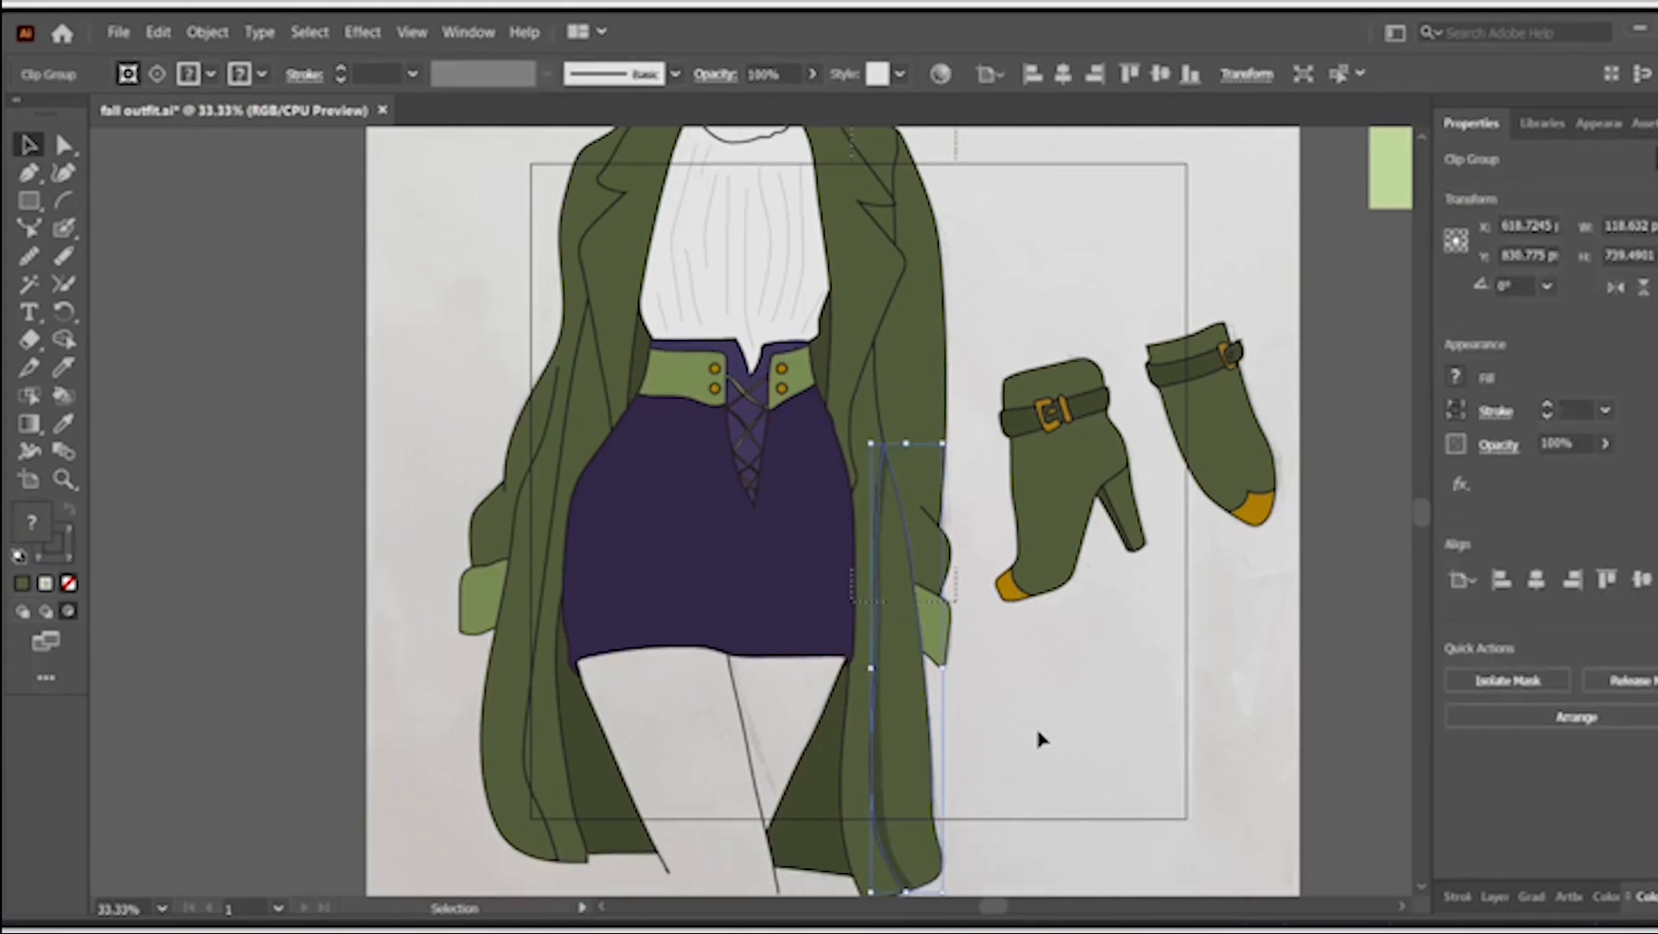
- Shade the left lapel edge and sleeve folds inside the coat's left side with the Blob Brush at 49% opacity
{"action": "left_click", "coordinate": [515, 697]}
{"action": "left_click", "coordinate": [65, 229]}
{"action": "left_click", "coordinate": [68, 611]}
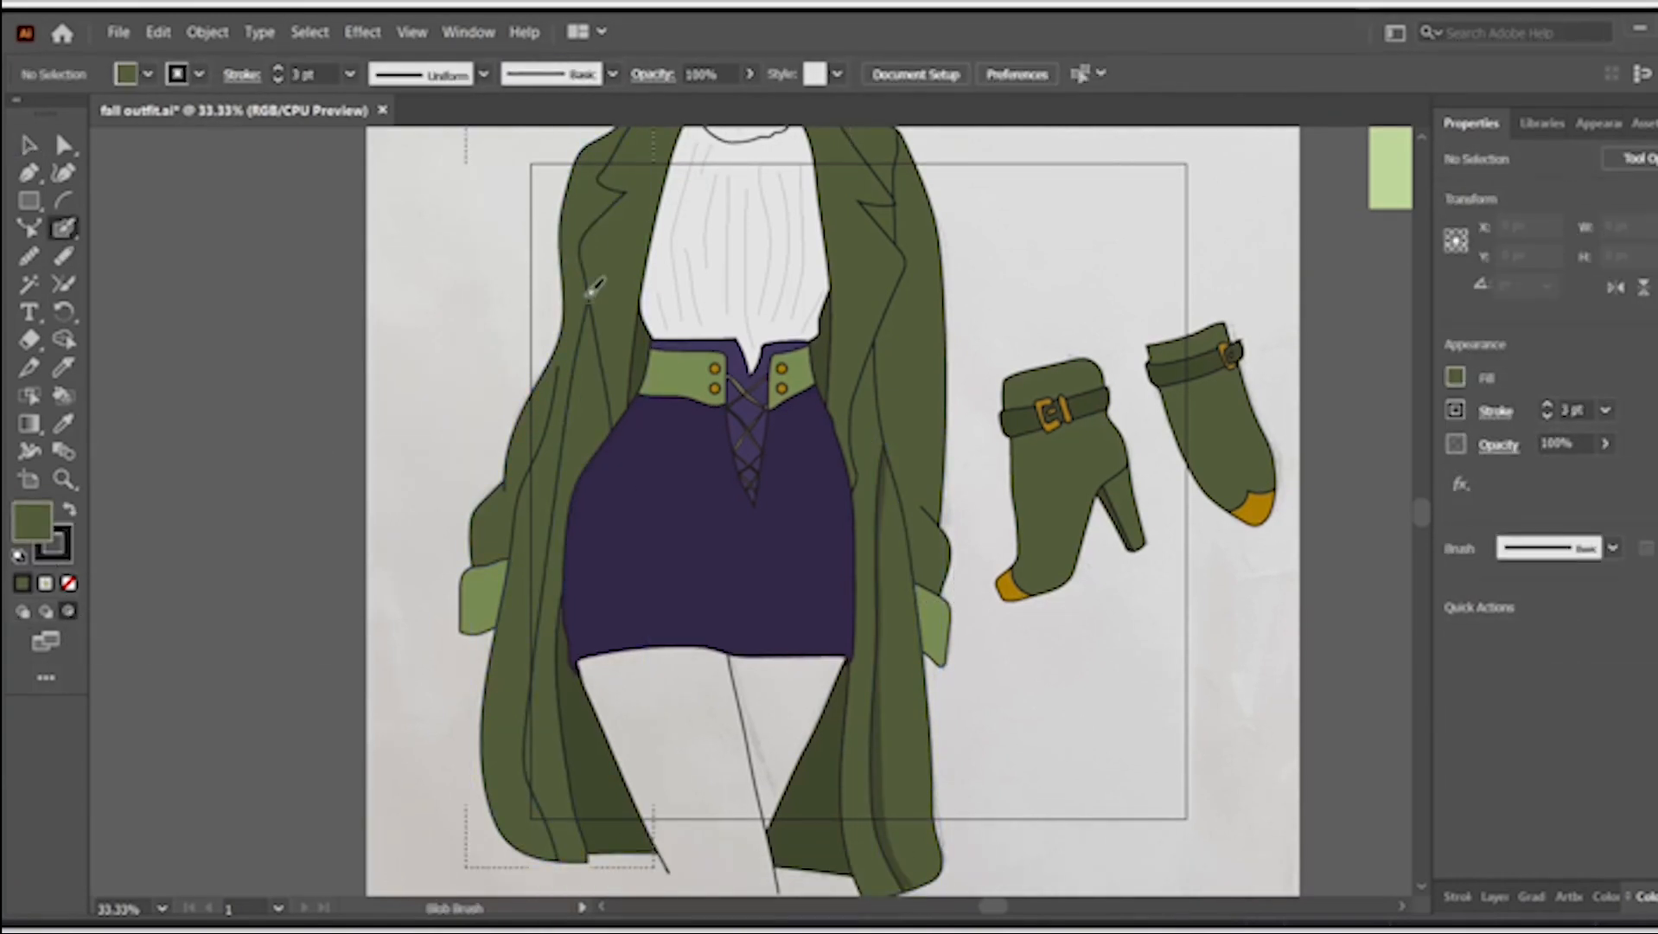
{"action": "left_click", "coordinate": [750, 74]}
{"action": "left_click_drag", "start_coordinate": [752, 105], "coordinate": [704, 105]}
{"action": "scroll", "coordinate": [570, 566], "scroll_direction": "up", "scroll_amount": 1}
{"action": "scroll", "coordinate": [571, 567], "scroll_direction": "left", "scroll_amount": 1}
{"action": "left_click_drag", "start_coordinate": [803, 192], "coordinate": [759, 257]}
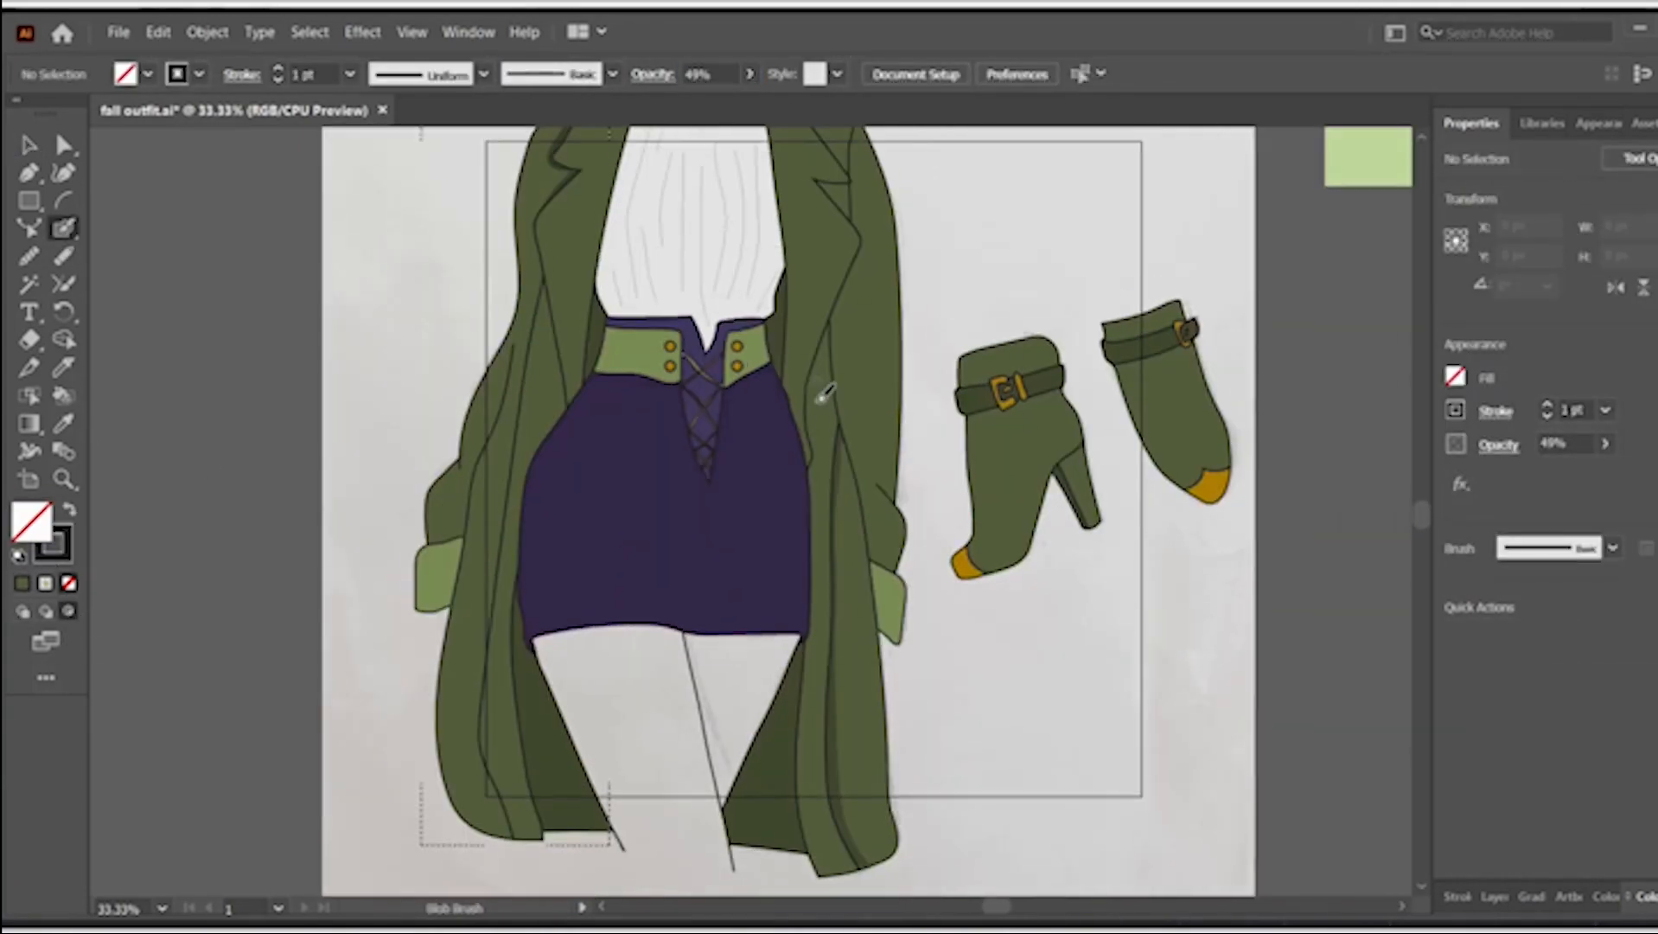
{"action": "left_click_drag", "start_coordinate": [498, 417], "coordinate": [489, 435]}
{"action": "scroll", "coordinate": [866, 312], "scroll_direction": "up", "scroll_amount": 1}
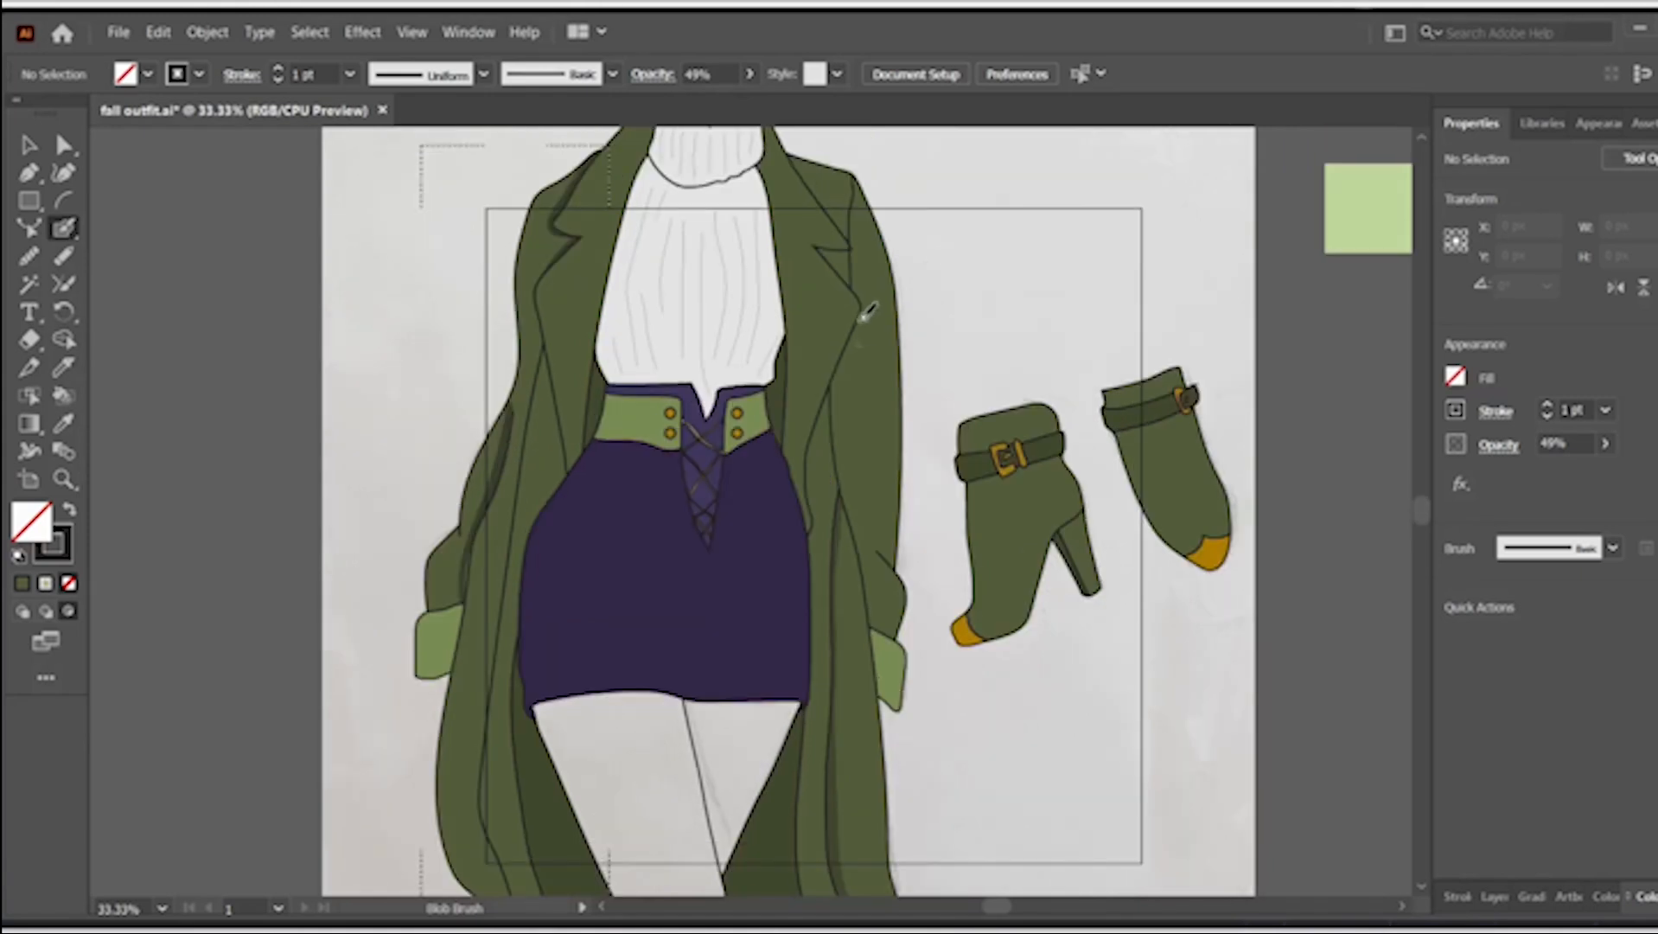
{"action": "scroll", "coordinate": [866, 311], "scroll_direction": "down", "scroll_amount": 1}
{"action": "scroll", "coordinate": [829, 806], "scroll_direction": "right", "scroll_amount": 2}
{"action": "scroll", "coordinate": [722, 285], "scroll_direction": "up", "scroll_amount": 1}
{"action": "scroll", "coordinate": [519, 363], "scroll_direction": "down", "scroll_amount": 1}
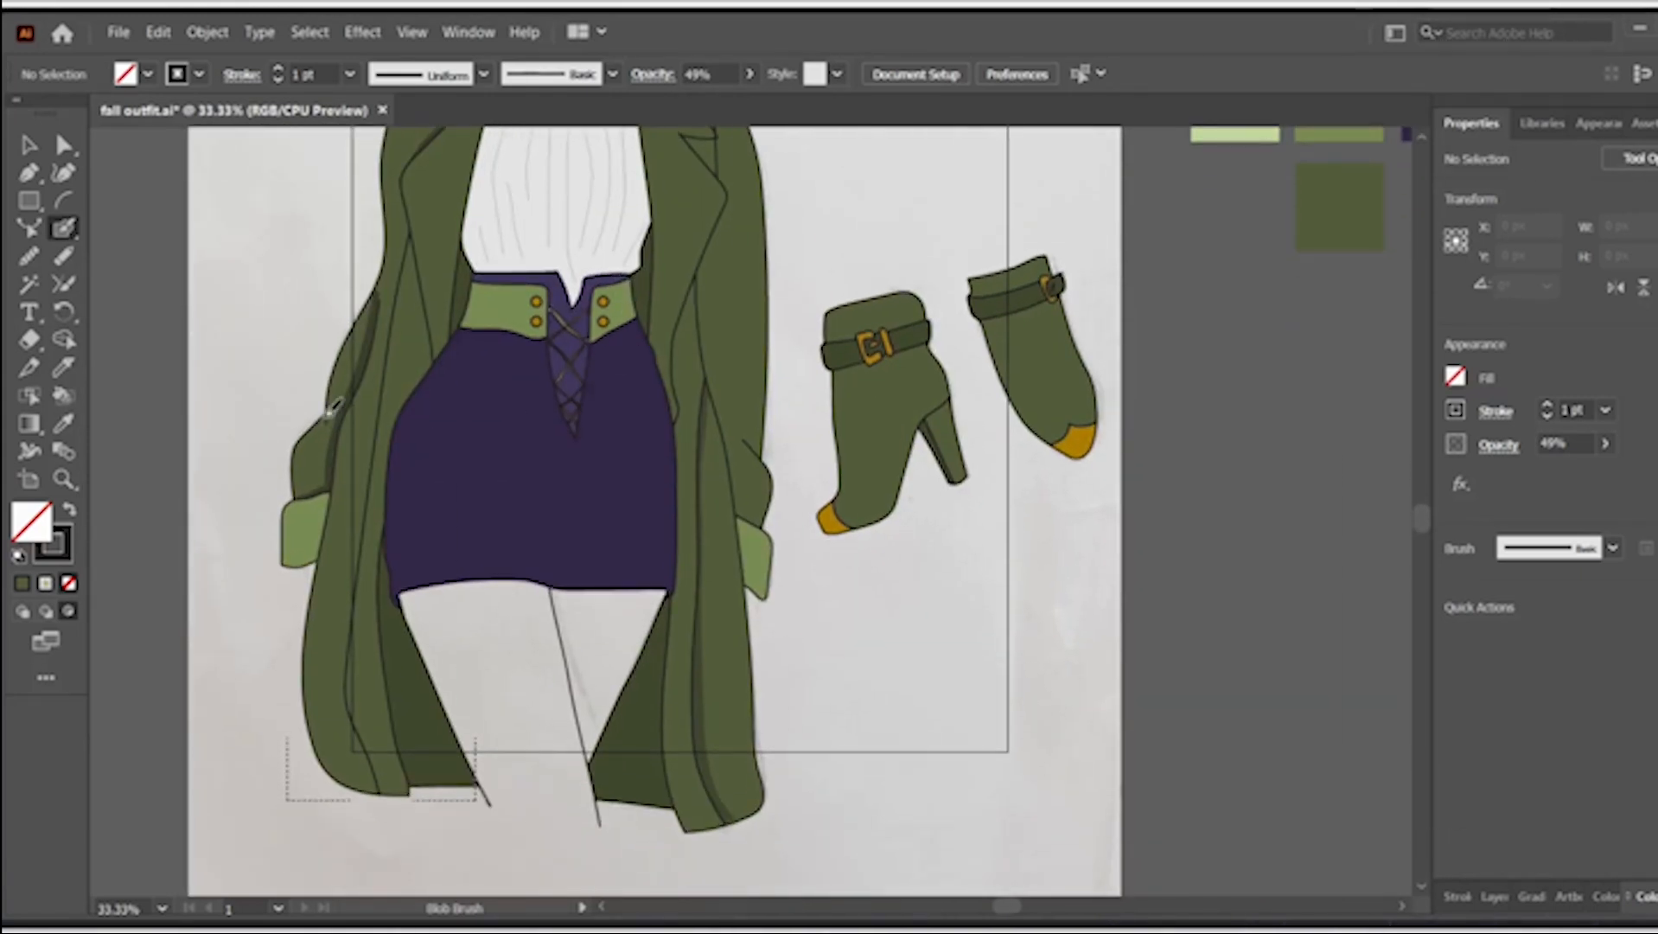
{"action": "scroll", "coordinate": [402, 270], "scroll_direction": "up", "scroll_amount": 1}
{"action": "left_click_drag", "start_coordinate": [399, 304], "coordinate": [398, 308]}
{"action": "key", "text": "ctrl+z"}
{"action": "scroll", "coordinate": [437, 467], "scroll_direction": "right", "scroll_amount": 1}
{"action": "scroll", "coordinate": [467, 519], "scroll_direction": "left", "scroll_amount": 4}
{"action": "scroll", "coordinate": [519, 640], "scroll_direction": "down", "scroll_amount": 1}
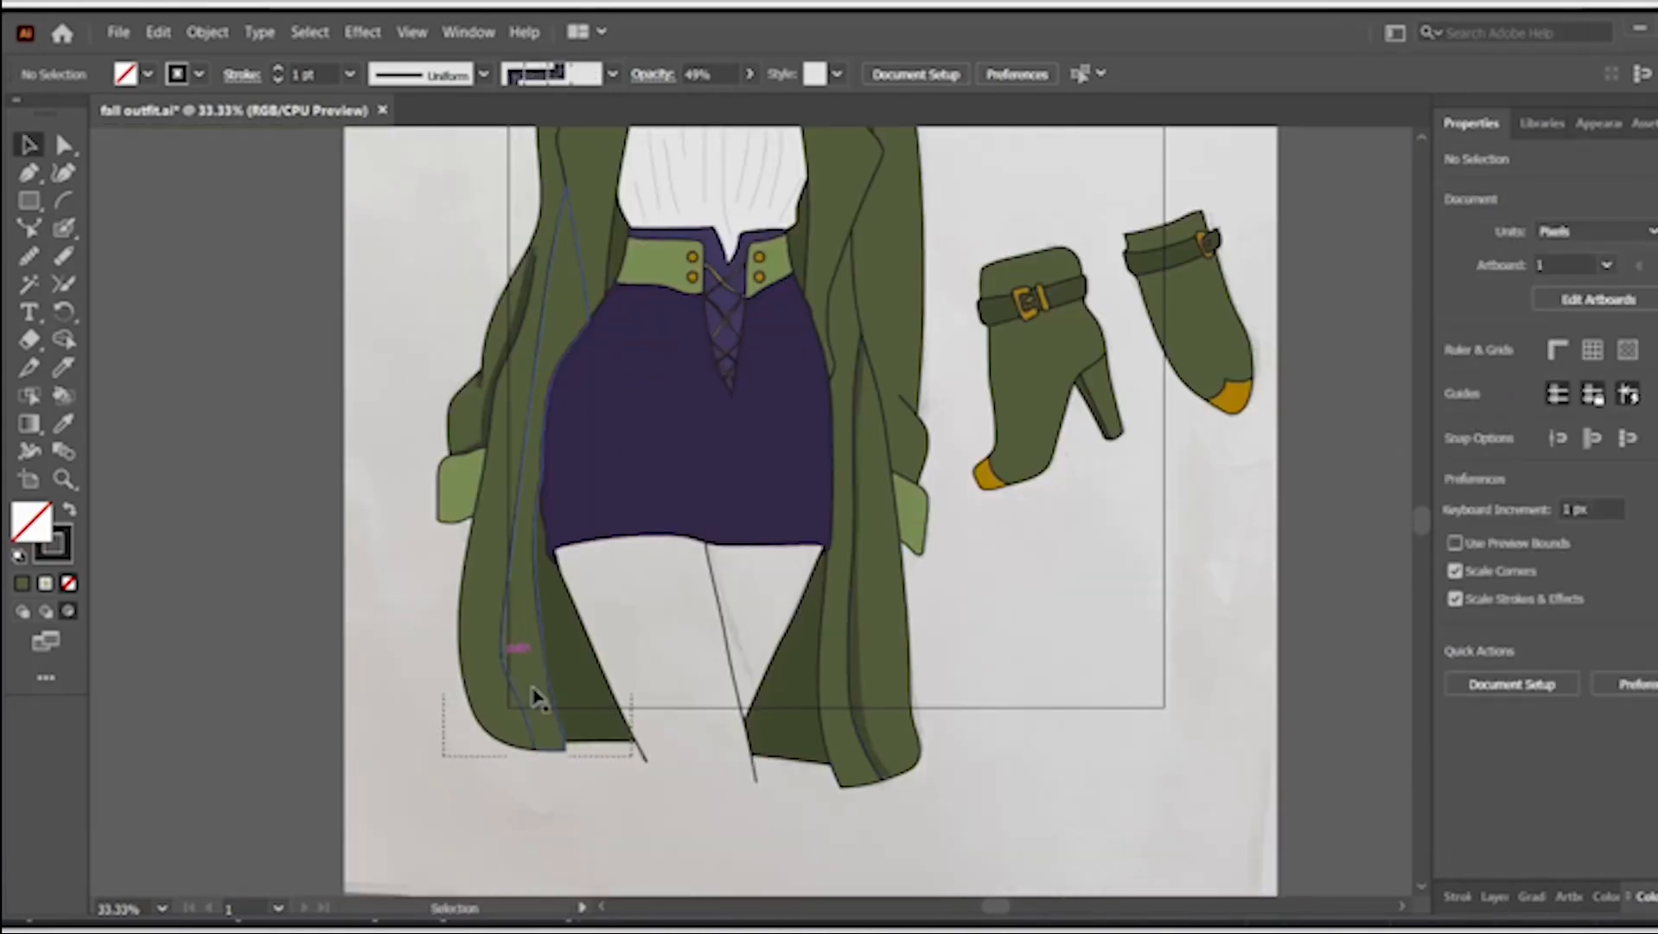
{"action": "double_click", "coordinate": [28, 536]}
{"action": "left_click", "coordinate": [1523, 210]}
{"action": "left_click", "coordinate": [29, 145]}
- Shade the inner edge of the coat's right front beside the turtleneck, using the Blob Brush inside that panel
{"action": "scroll", "coordinate": [878, 389], "scroll_direction": "up", "scroll_amount": 8}
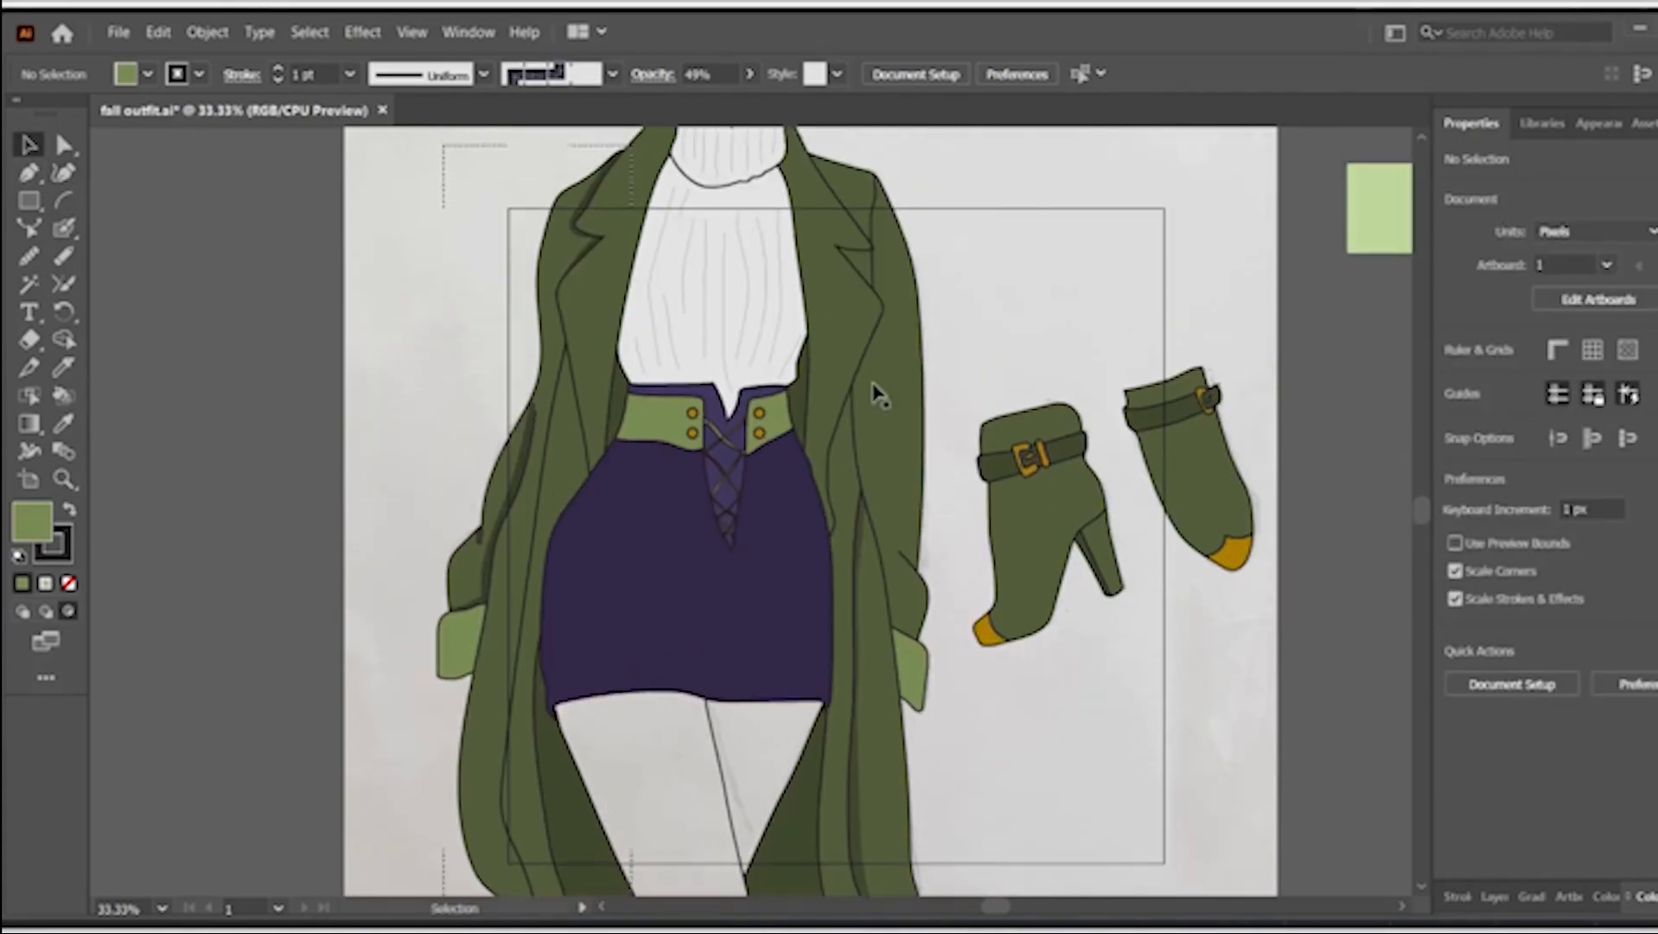
{"action": "scroll", "coordinate": [891, 373], "scroll_direction": "right", "scroll_amount": 8}
{"action": "left_click", "coordinate": [671, 368]}
{"action": "left_click", "coordinate": [64, 229]}
{"action": "left_click", "coordinate": [69, 611]}
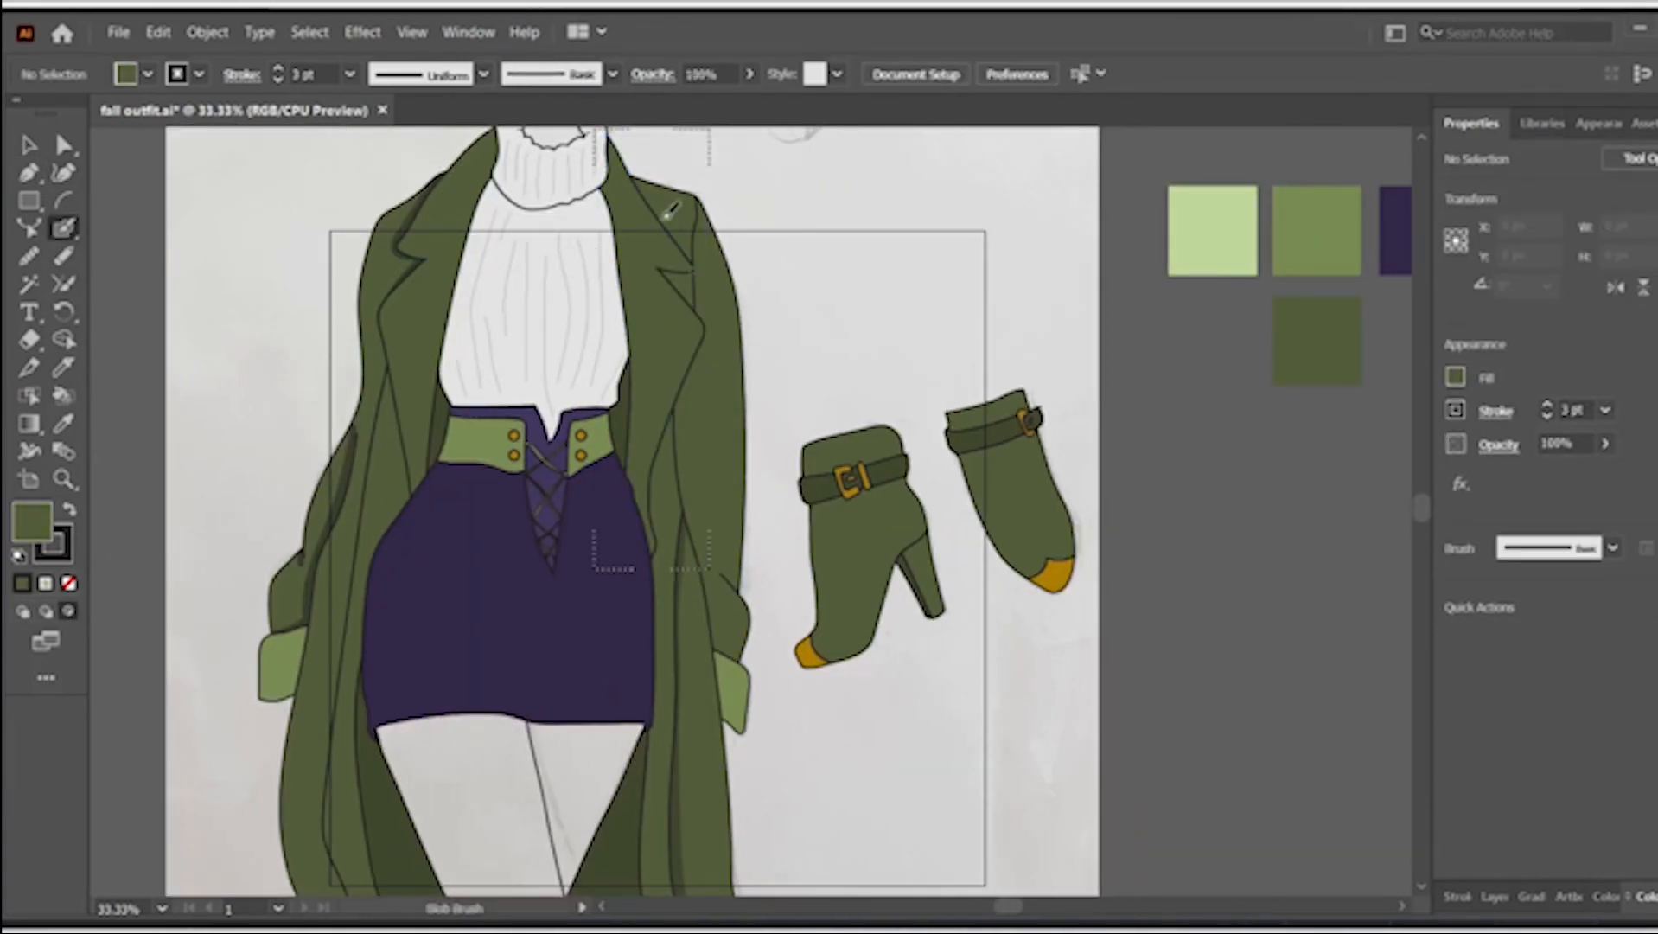
{"action": "left_click", "coordinate": [750, 74]}
{"action": "left_click_drag", "start_coordinate": [751, 99], "coordinate": [702, 101]}
{"action": "left_click_drag", "start_coordinate": [608, 137], "coordinate": [640, 471]}
{"action": "key", "text": "ctrl+z"}
{"action": "key", "text": "ctrl+z"}
{"action": "scroll", "coordinate": [640, 471], "scroll_direction": "right", "scroll_amount": 4}
{"action": "left_click_drag", "start_coordinate": [408, 159], "coordinate": [410, 246]}
{"action": "left_click", "coordinate": [30, 145]}
{"action": "scroll", "coordinate": [562, 390], "scroll_direction": "left", "scroll_amount": 2}
{"action": "left_click", "coordinate": [564, 407]}
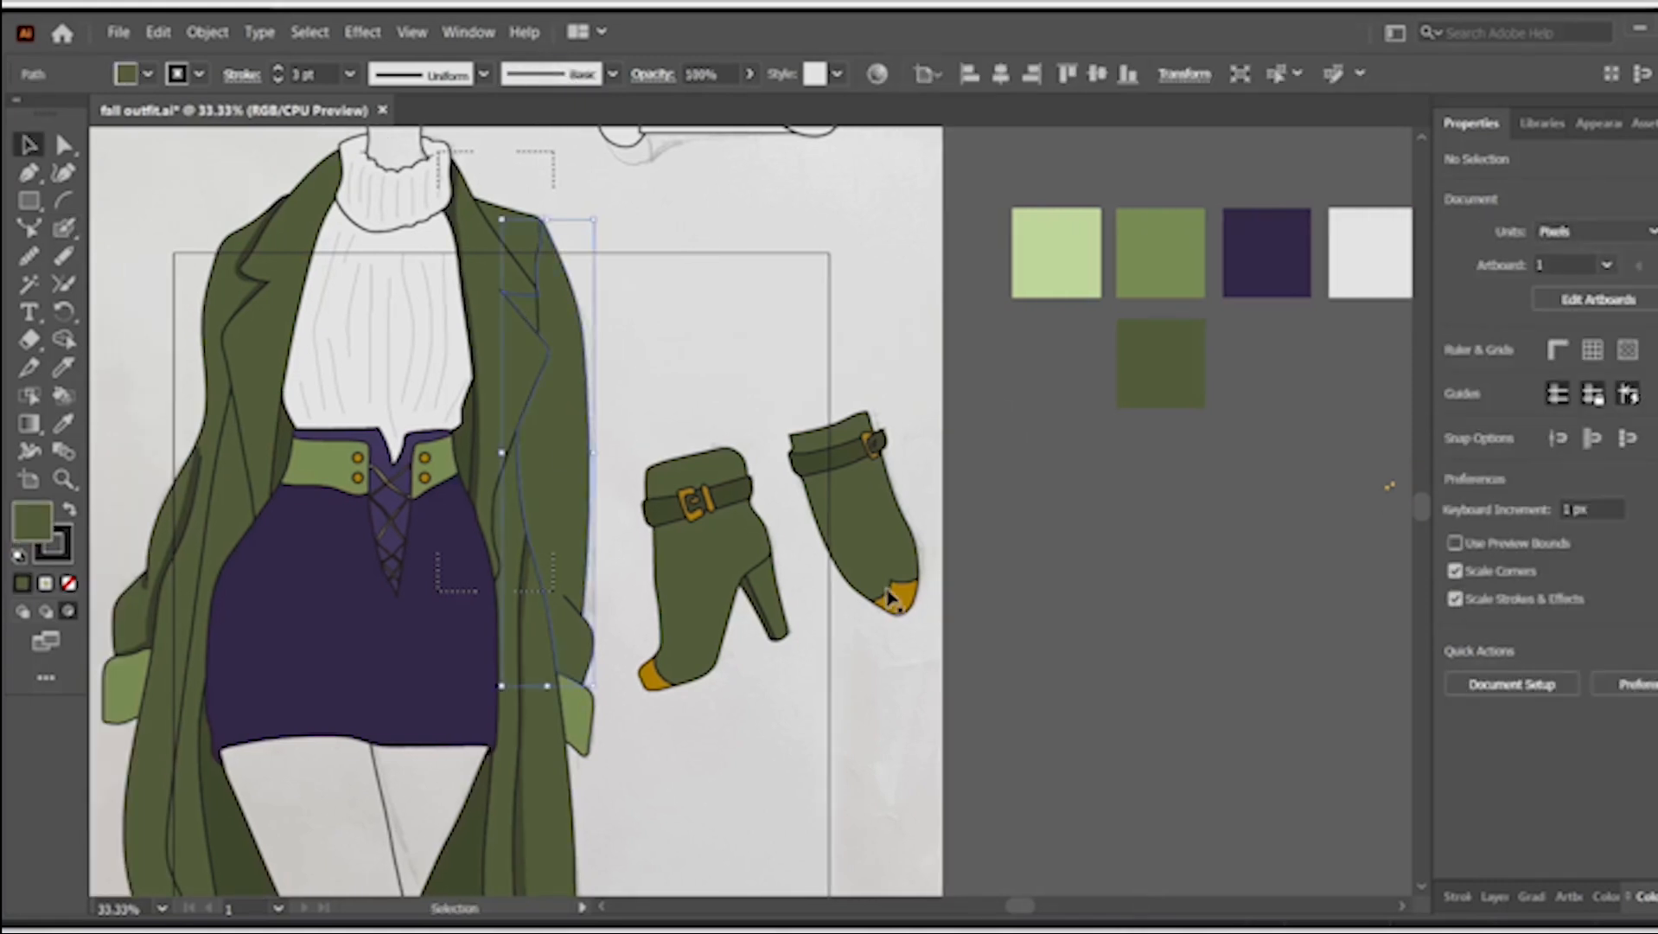
{"action": "scroll", "coordinate": [564, 406], "scroll_direction": "down", "scroll_amount": 3}
{"action": "left_click", "coordinate": [64, 228]}
{"action": "left_click", "coordinate": [68, 610]}
{"action": "left_click", "coordinate": [750, 74]}
{"action": "left_click", "coordinate": [29, 145]}
{"action": "left_click", "coordinate": [638, 286]}
- Shade along the coat's right lapel edge inside the upper coat panel with the Blob Brush at 49% opacity
{"action": "left_click", "coordinate": [578, 320]}
{"action": "left_click", "coordinate": [64, 229]}
{"action": "left_click", "coordinate": [68, 611]}
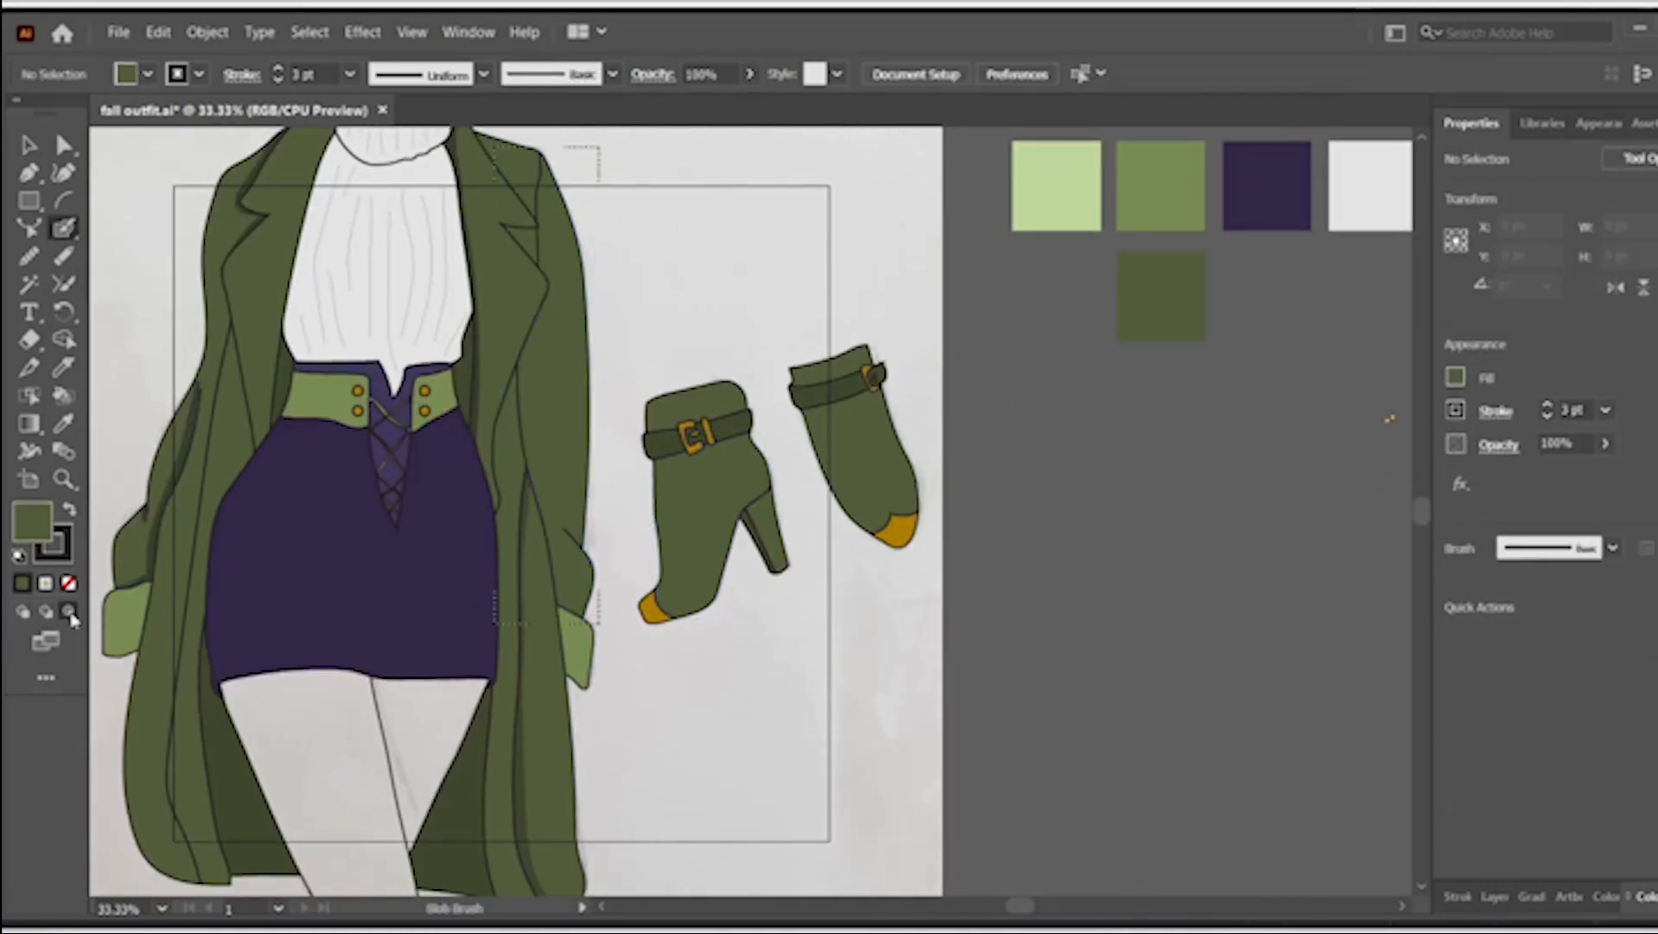
{"action": "left_click", "coordinate": [749, 74]}
{"action": "left_click_drag", "start_coordinate": [745, 102], "coordinate": [701, 102]}
{"action": "mouse_move", "coordinate": [541, 150]}
{"action": "left_mouse_down"}
{"action": "mouse_move", "coordinate": [545, 270]}
{"action": "mouse_move", "coordinate": [520, 359]}
{"action": "left_mouse_up"}
{"action": "left_click_drag", "start_coordinate": [549, 274], "coordinate": [524, 450]}
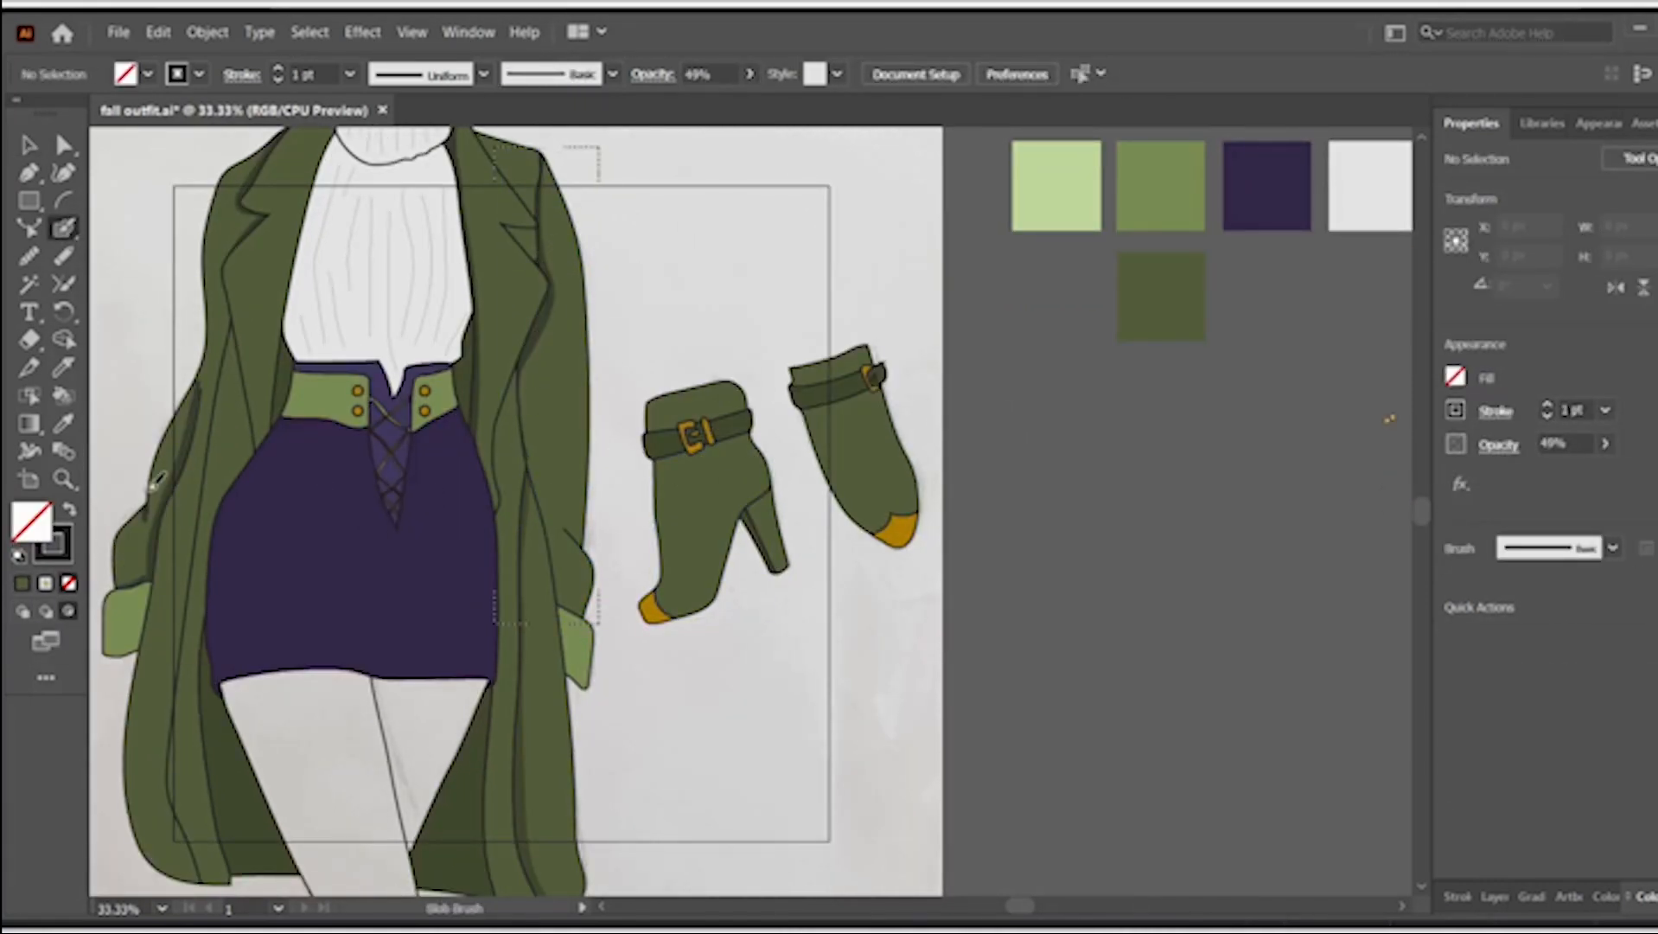
- Paint fold shadows on the coat's right sleeve just above the cuff
{"action": "scroll", "coordinate": [524, 450], "scroll_direction": "left", "scroll_amount": 2}
{"action": "mouse_move", "coordinate": [697, 523]}
{"action": "left_mouse_down"}
{"action": "mouse_move", "coordinate": [726, 574]}
{"action": "mouse_move", "coordinate": [722, 611]}
{"action": "left_mouse_up"}
{"action": "left_click_drag", "start_coordinate": [697, 522], "coordinate": [711, 532]}
{"action": "scroll", "coordinate": [985, 519], "scroll_direction": "left", "scroll_amount": 6}
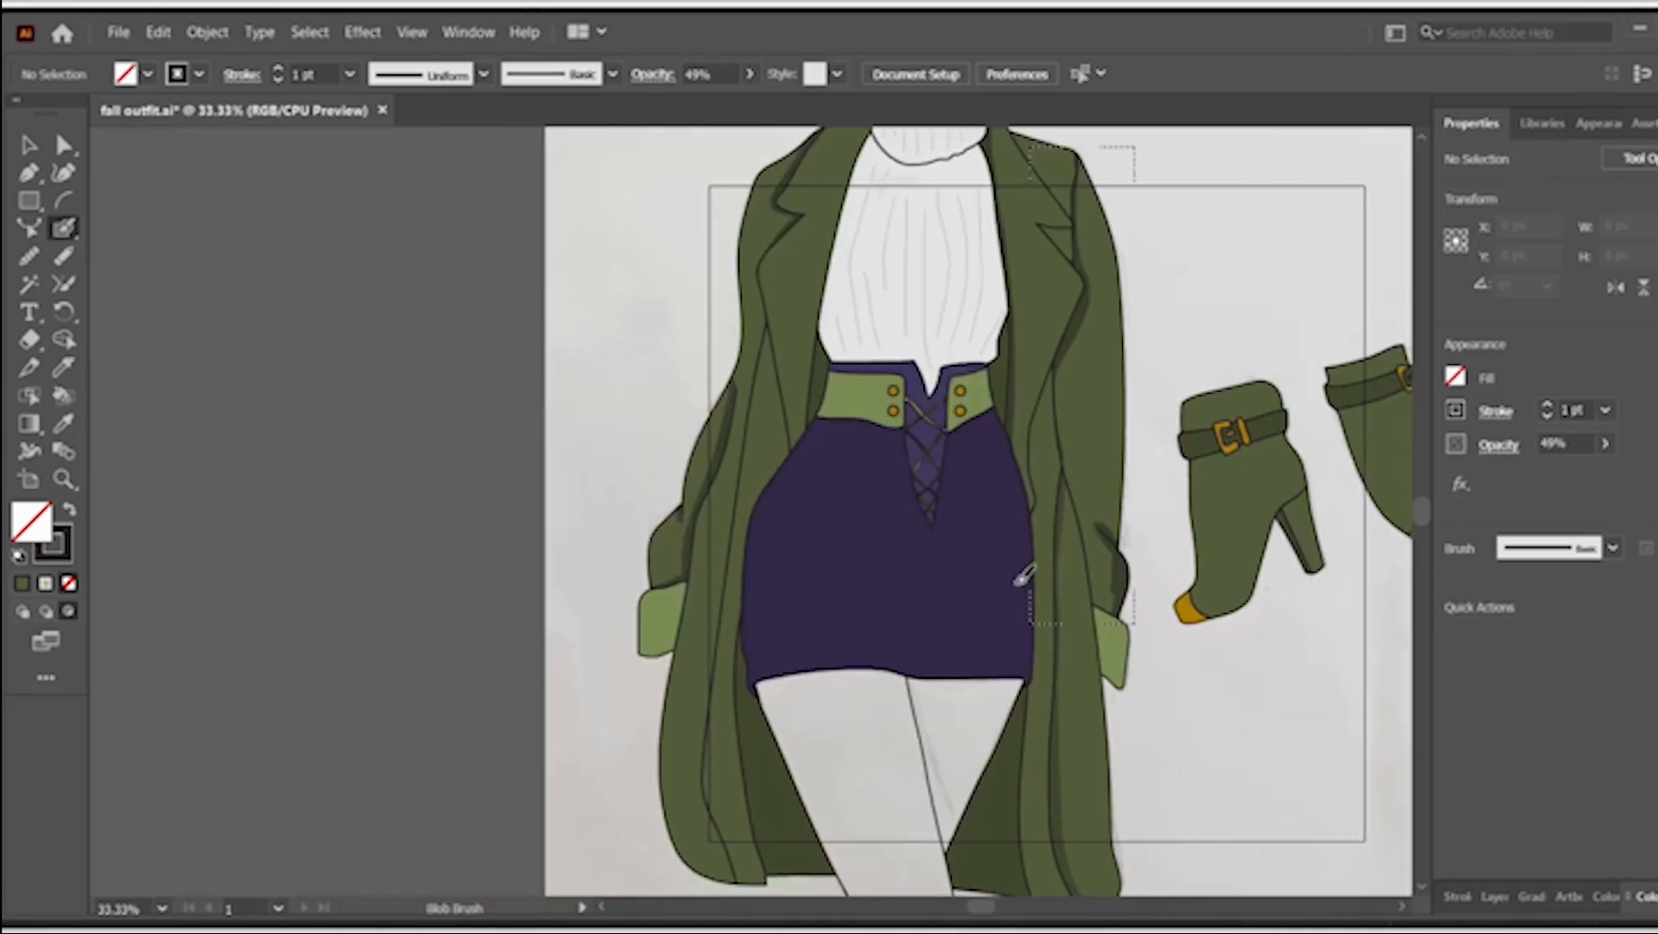
{"action": "scroll", "coordinate": [1022, 574], "scroll_direction": "right", "scroll_amount": 5}
{"action": "scroll", "coordinate": [865, 484], "scroll_direction": "up", "scroll_amount": 2}
{"action": "left_click", "coordinate": [30, 146]}
{"action": "left_click", "coordinate": [562, 345]}
{"action": "double_click", "coordinate": [32, 522]}
{"action": "left_click", "coordinate": [1536, 223]}
{"action": "left_click", "coordinate": [64, 228]}
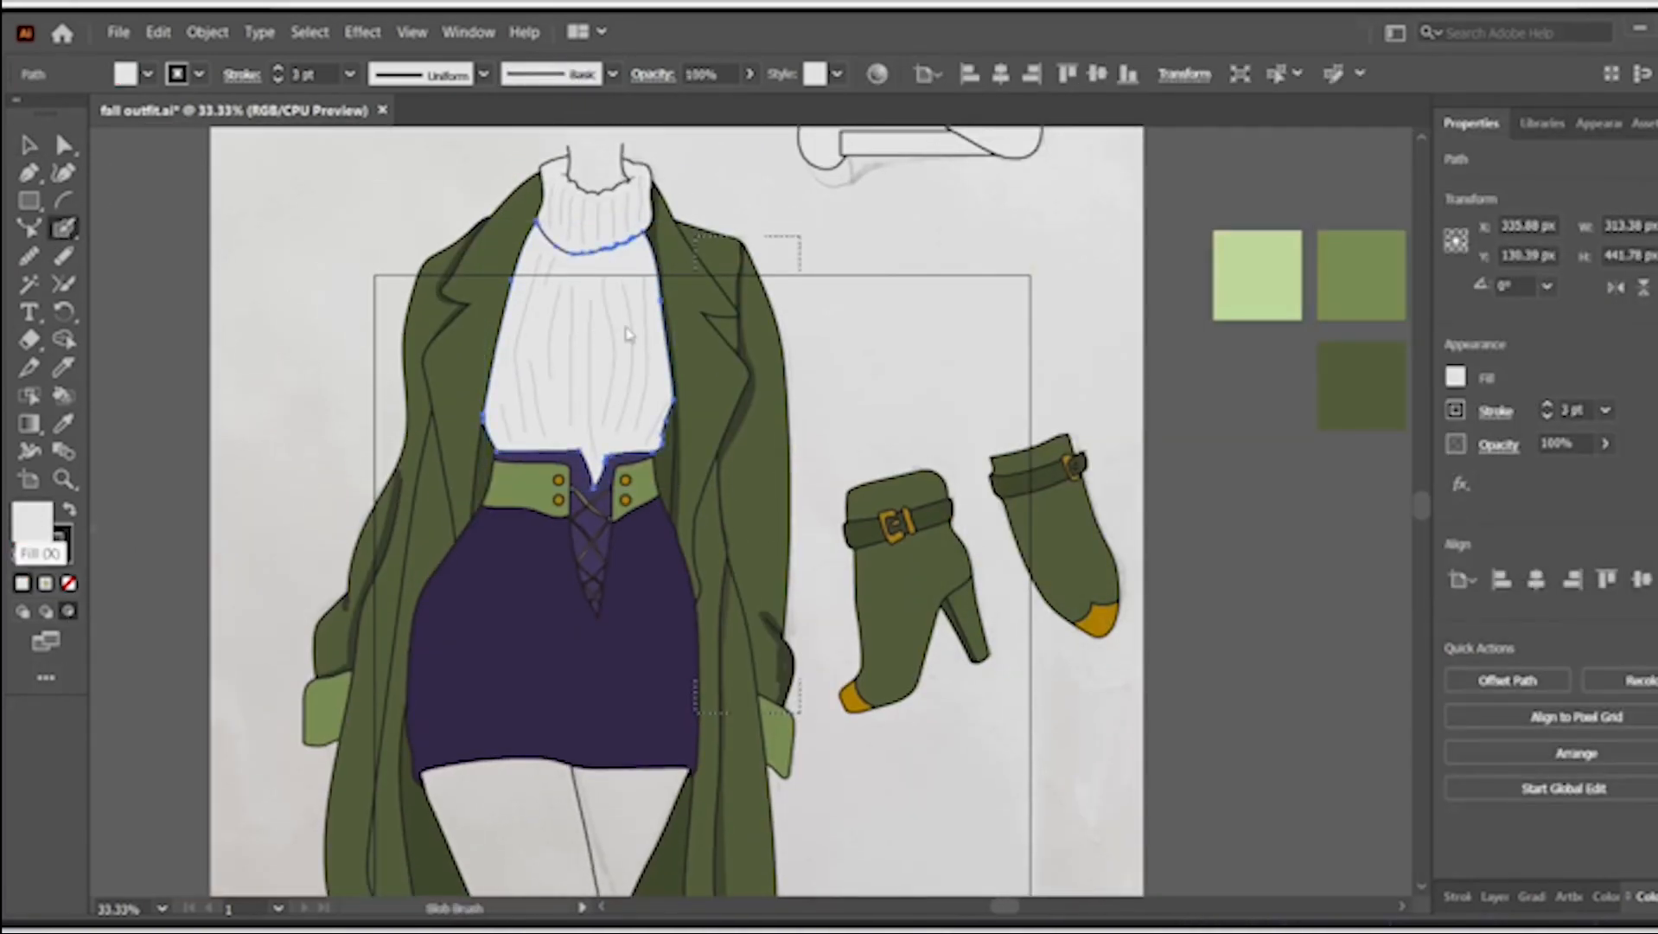
{"action": "double_click", "coordinate": [32, 522]}
{"action": "left_click", "coordinate": [961, 303]}
{"action": "left_click", "coordinate": [1536, 223]}
{"action": "key", "text": "ctrl+z"}
{"action": "left_click", "coordinate": [29, 145]}
{"action": "left_click", "coordinate": [864, 286]}
- Shade the side edges inside the turtleneck's body with the Blob Brush at 46% opacity
{"action": "left_click", "coordinate": [627, 251]}
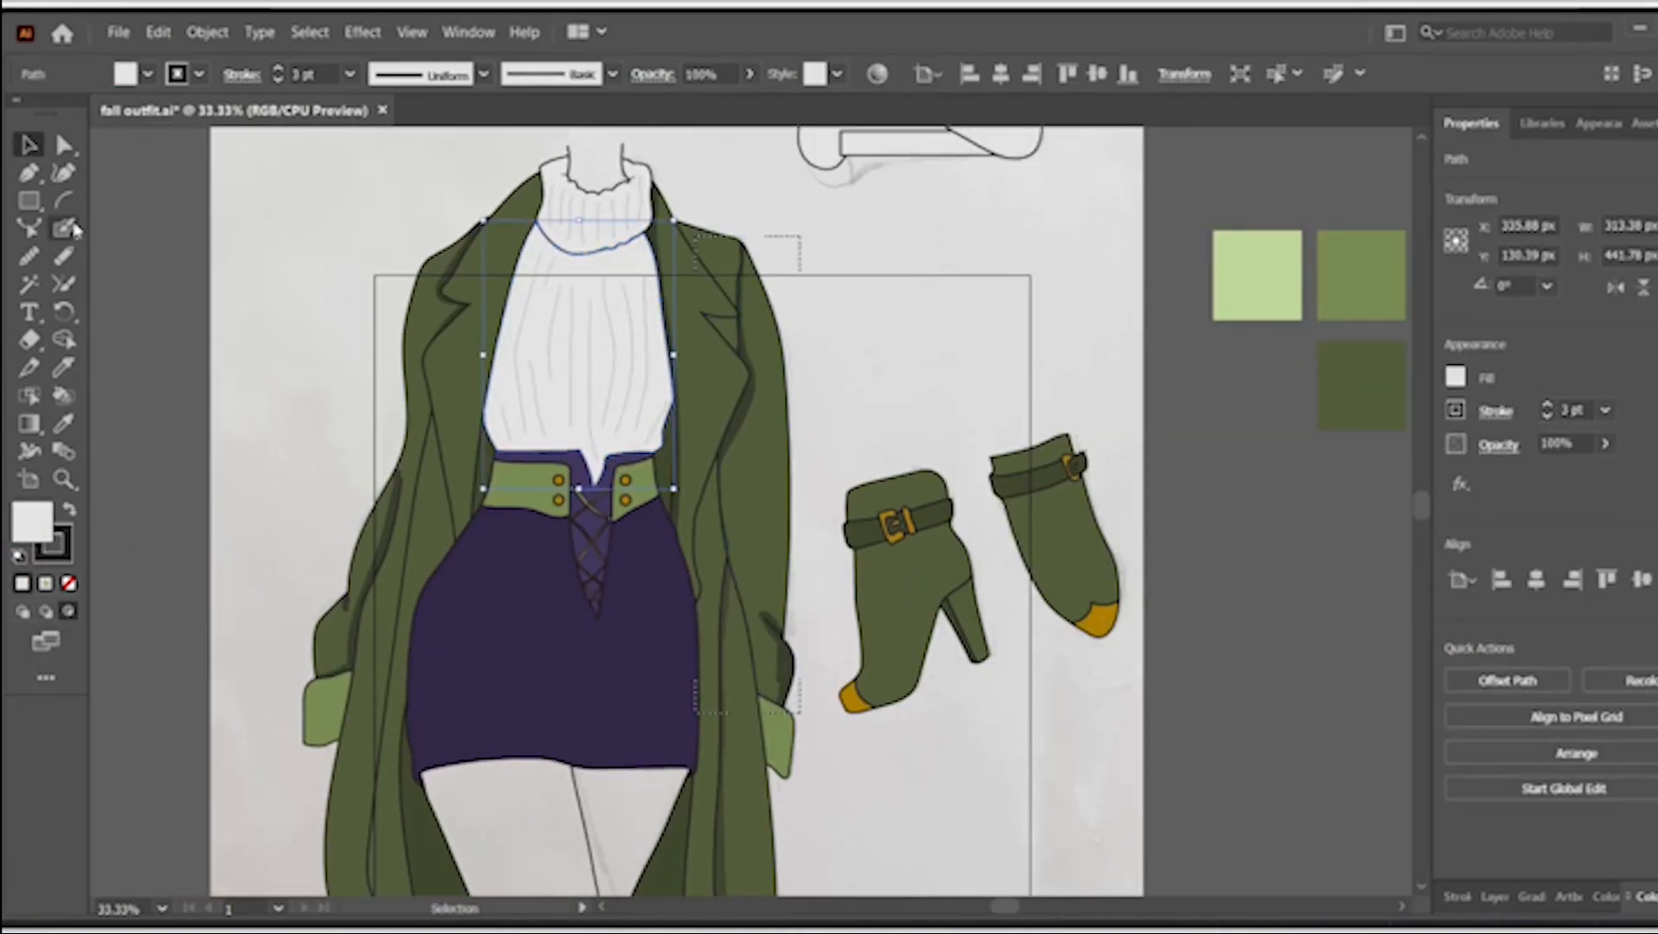
{"action": "left_click", "coordinate": [865, 285]}
{"action": "left_click", "coordinate": [64, 228]}
{"action": "double_click", "coordinate": [32, 522]}
{"action": "left_click", "coordinate": [962, 298]}
{"action": "left_click", "coordinate": [1537, 223]}
{"action": "left_click", "coordinate": [750, 75]}
{"action": "left_click_drag", "start_coordinate": [749, 102], "coordinate": [699, 102]}
{"action": "left_click_drag", "start_coordinate": [545, 213], "coordinate": [497, 423]}
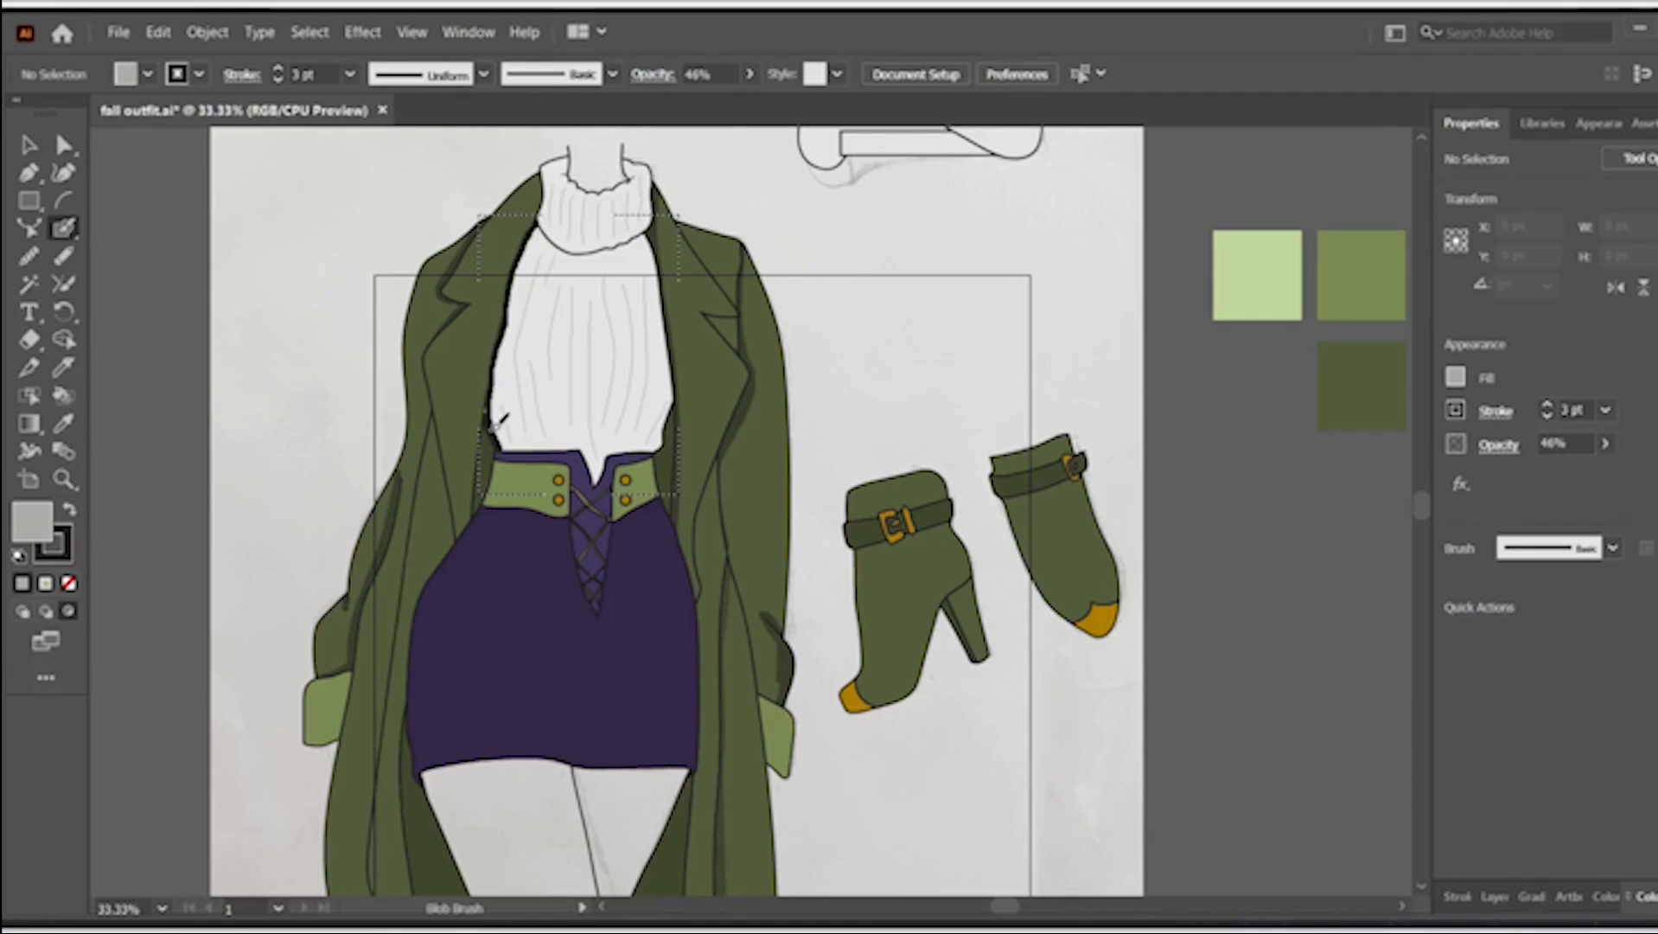
{"action": "left_click_drag", "start_coordinate": [501, 352], "coordinate": [502, 354]}
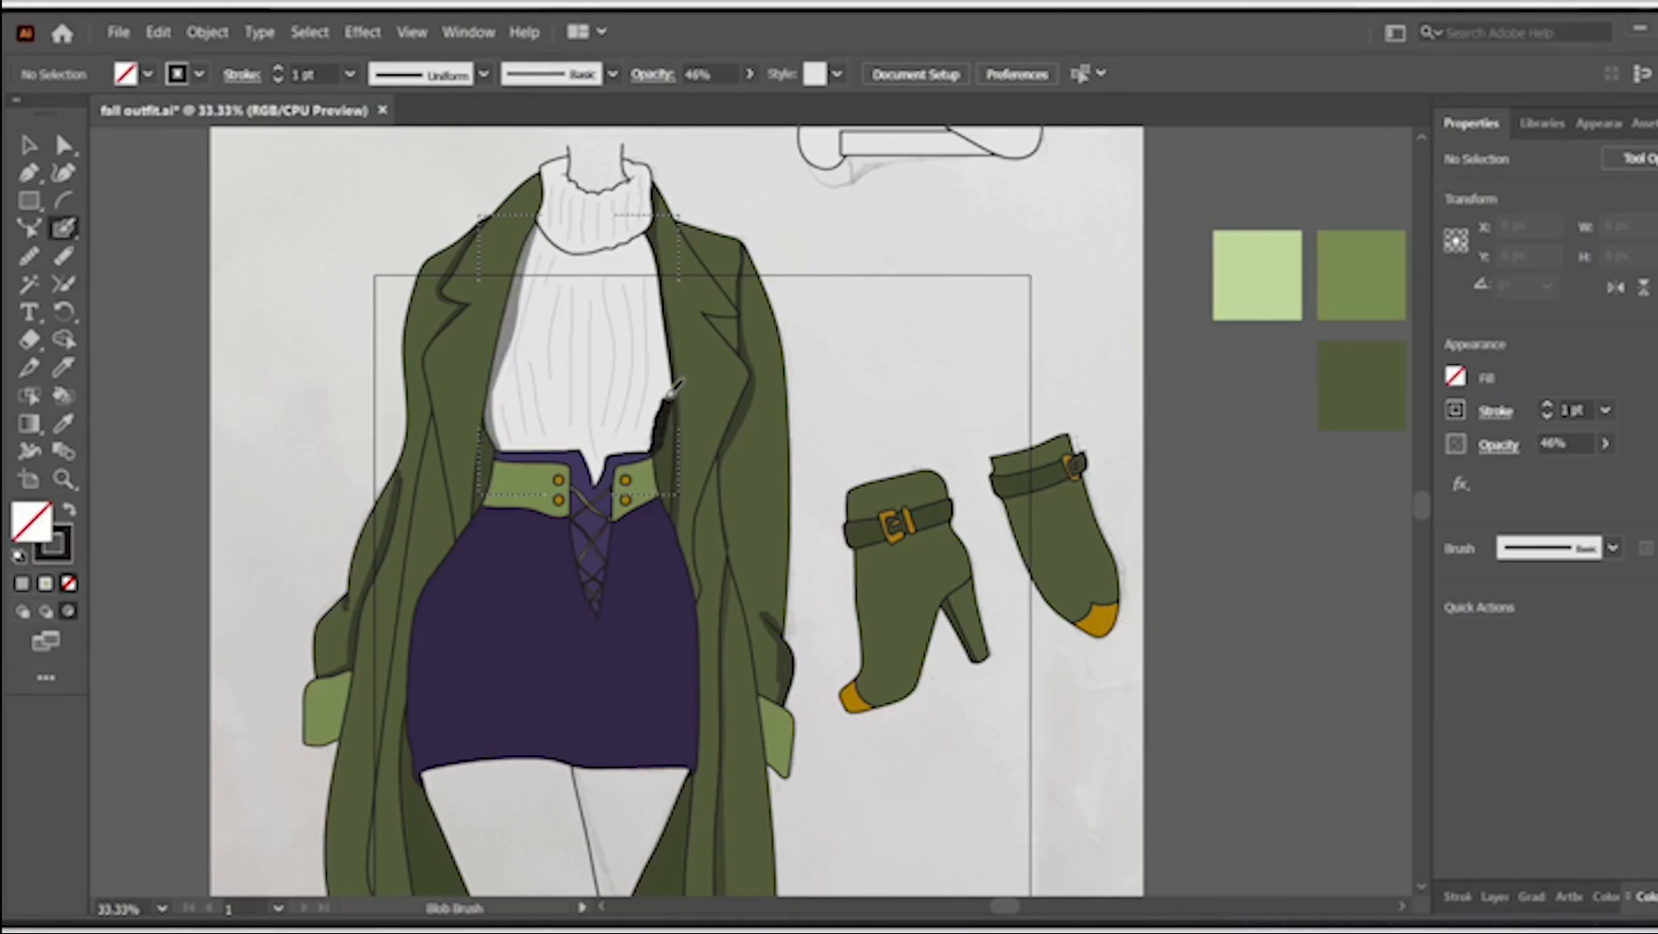
- Select the knit rib lines on the turtleneck's body and set their stroke weight to 0.5 pt
{"action": "key", "text": "a"}
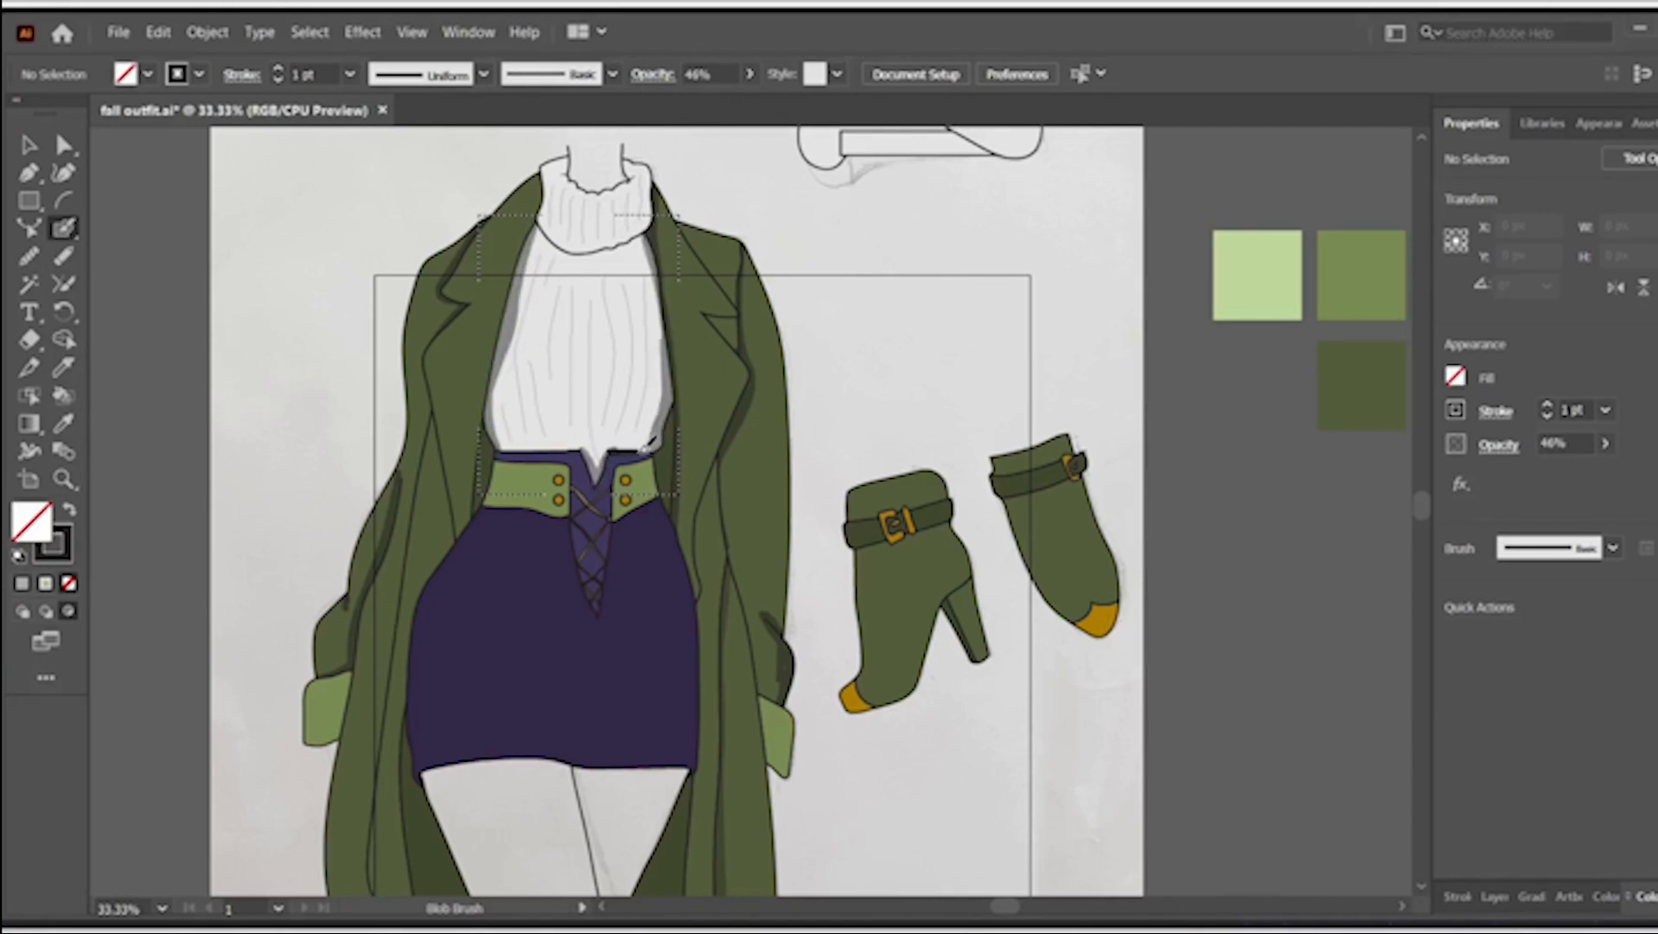
{"action": "scroll", "coordinate": [657, 467], "scroll_direction": "up", "scroll_amount": 1}
{"action": "left_click", "coordinate": [641, 428]}
{"action": "left_click", "coordinate": [630, 424], "text": "shift"}
{"action": "left_click", "coordinate": [609, 419], "text": "shift"}
{"action": "left_click", "coordinate": [591, 407], "text": "shift"}
{"action": "left_click", "coordinate": [571, 407], "text": "shift"}
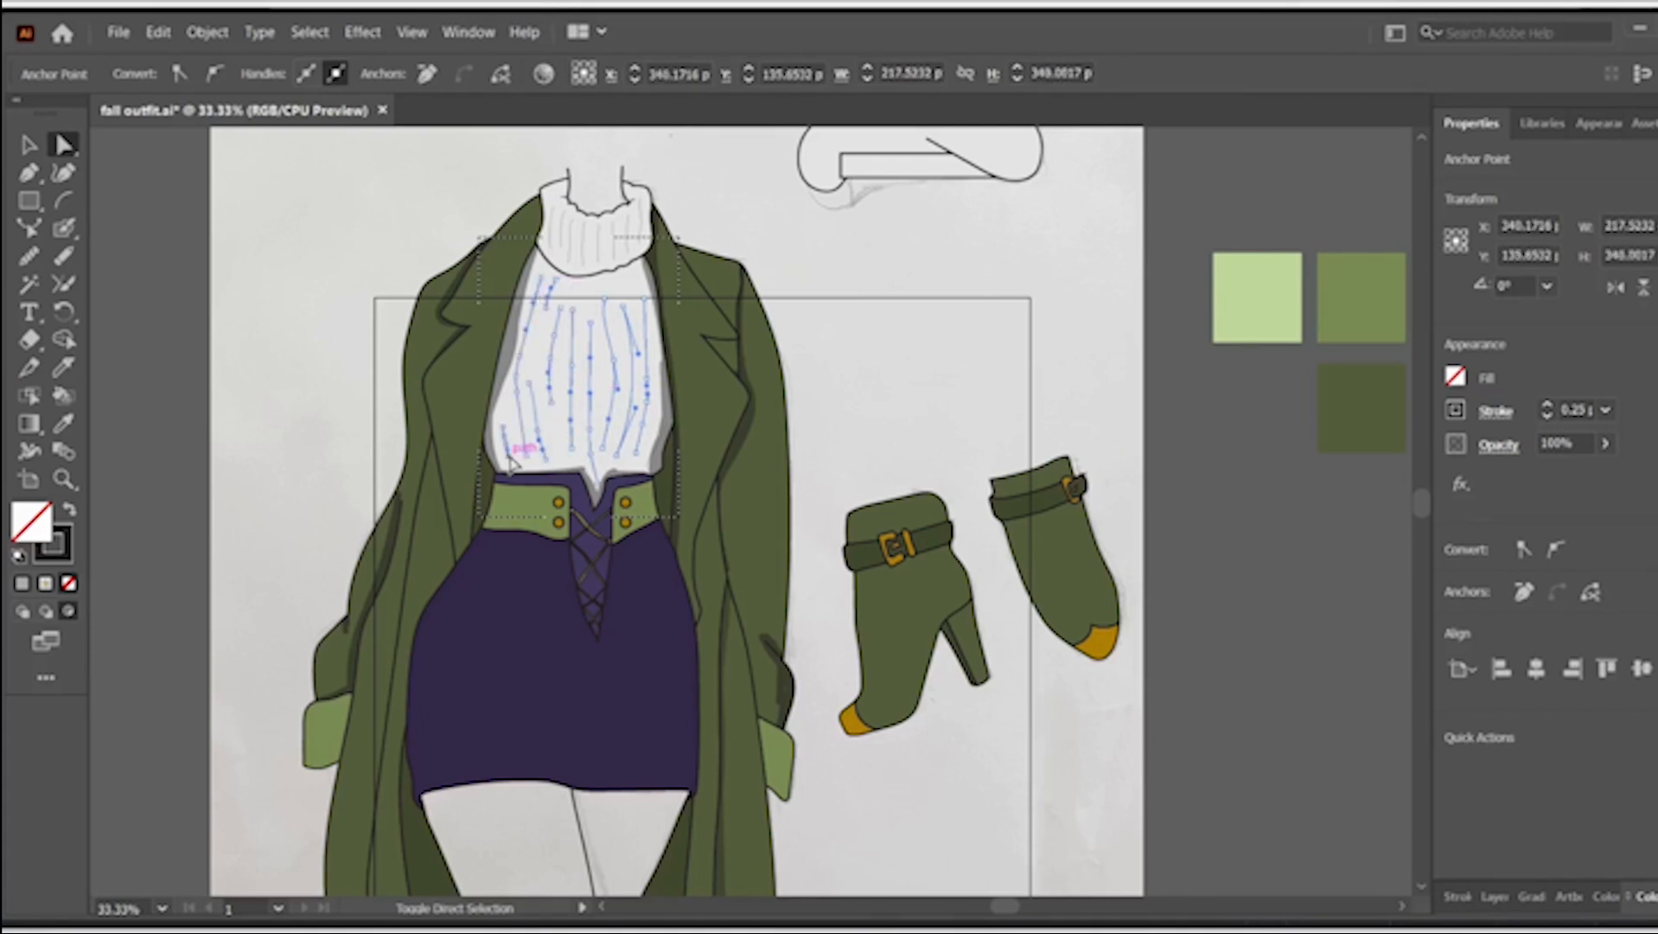
{"action": "left_click", "coordinate": [508, 448], "text": "shift"}
{"action": "left_click", "coordinate": [1457, 411]}
{"action": "left_click", "coordinate": [1347, 457]}
{"action": "left_click", "coordinate": [1216, 612]}
{"action": "left_click", "coordinate": [878, 396]}
- Examine the shading across the whole outfit at a smaller zoom
{"action": "scroll", "coordinate": [726, 519], "scroll_direction": "left", "scroll_amount": 1}
{"action": "scroll", "coordinate": [566, 639], "scroll_direction": "down", "scroll_amount": 9}
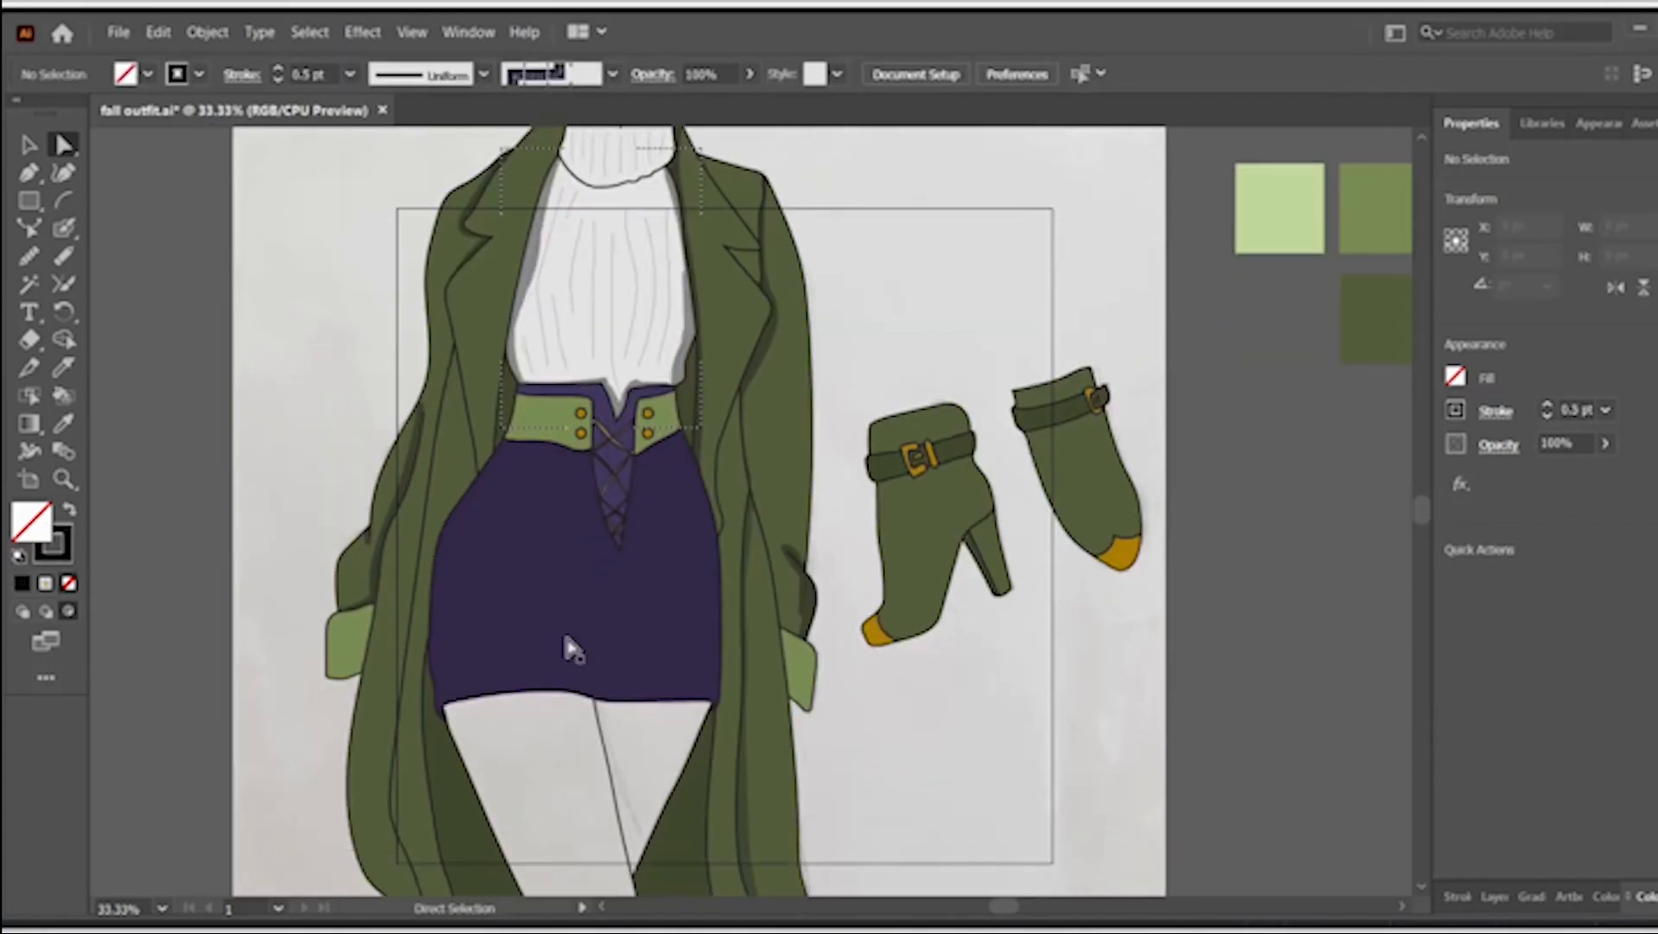
{"action": "key", "text": "ctrl+minus"}
{"action": "key", "text": "ctrl+minus"}
{"action": "key", "text": "ctrl+minus"}
{"action": "key", "text": "ctrl+plus"}
{"action": "key", "text": "ctrl+plus"}
{"action": "key", "text": "ctrl+plus"}
{"action": "scroll", "coordinate": [951, 692], "scroll_direction": "up", "scroll_amount": 8}
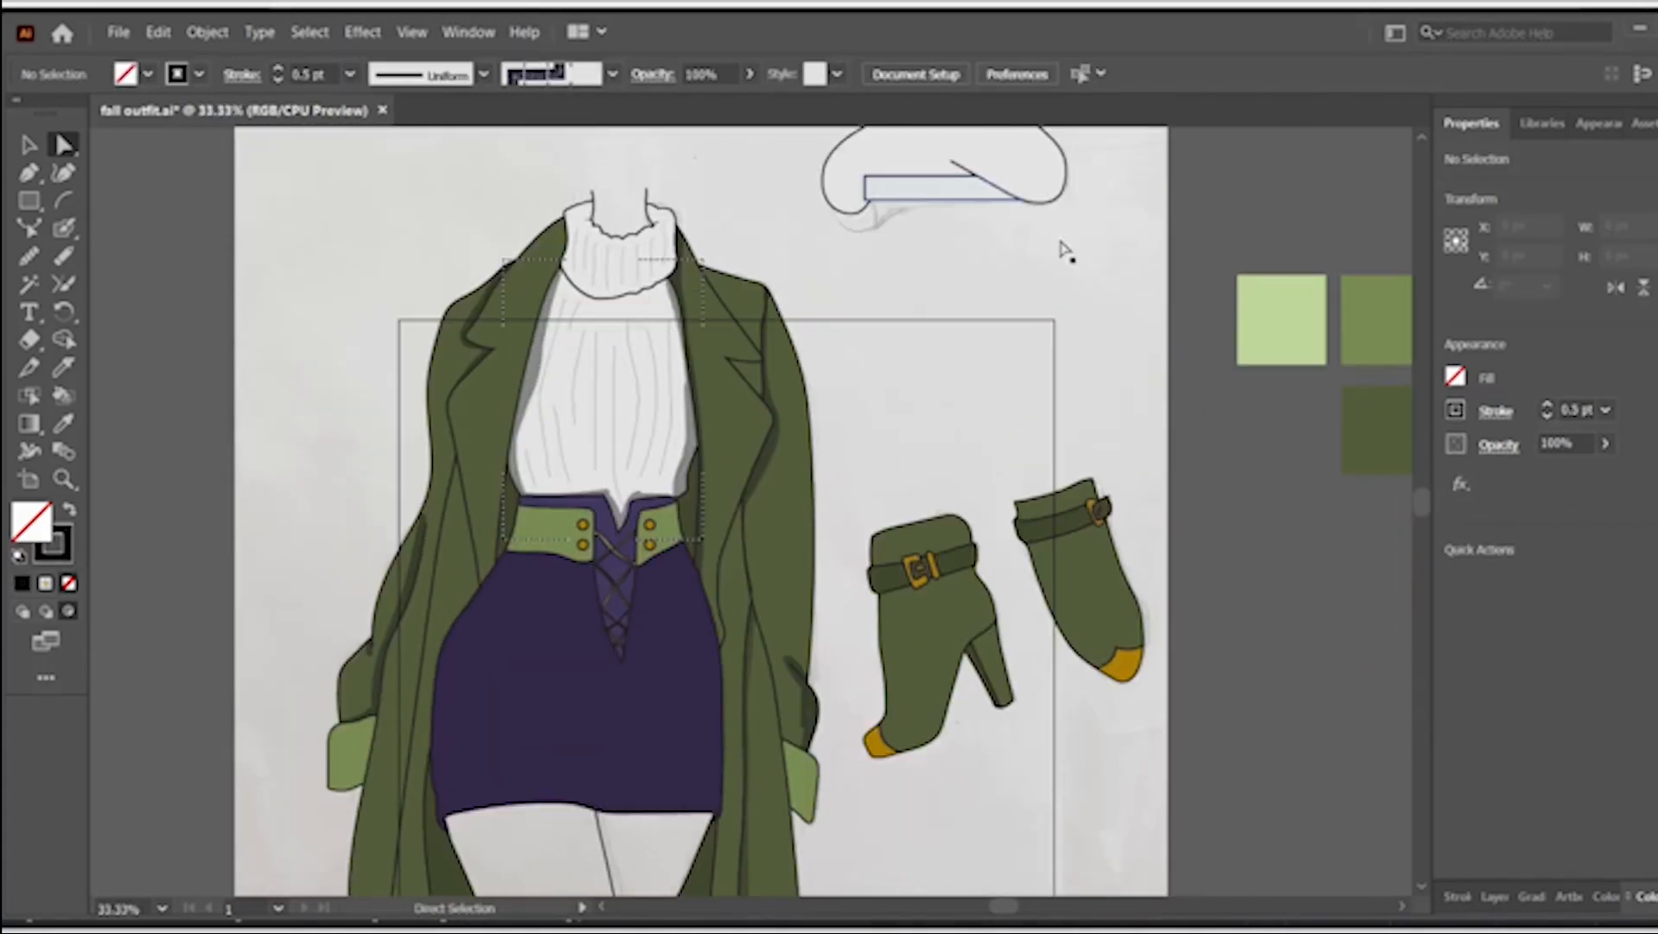
- Shade the beret's band beneath the fold with the Blob Brush at 47% opacity
{"action": "key", "text": "shift+b"}
{"action": "left_click_drag", "start_coordinate": [749, 73], "coordinate": [698, 105]}
{"action": "left_click_drag", "start_coordinate": [953, 229], "coordinate": [1034, 266]}
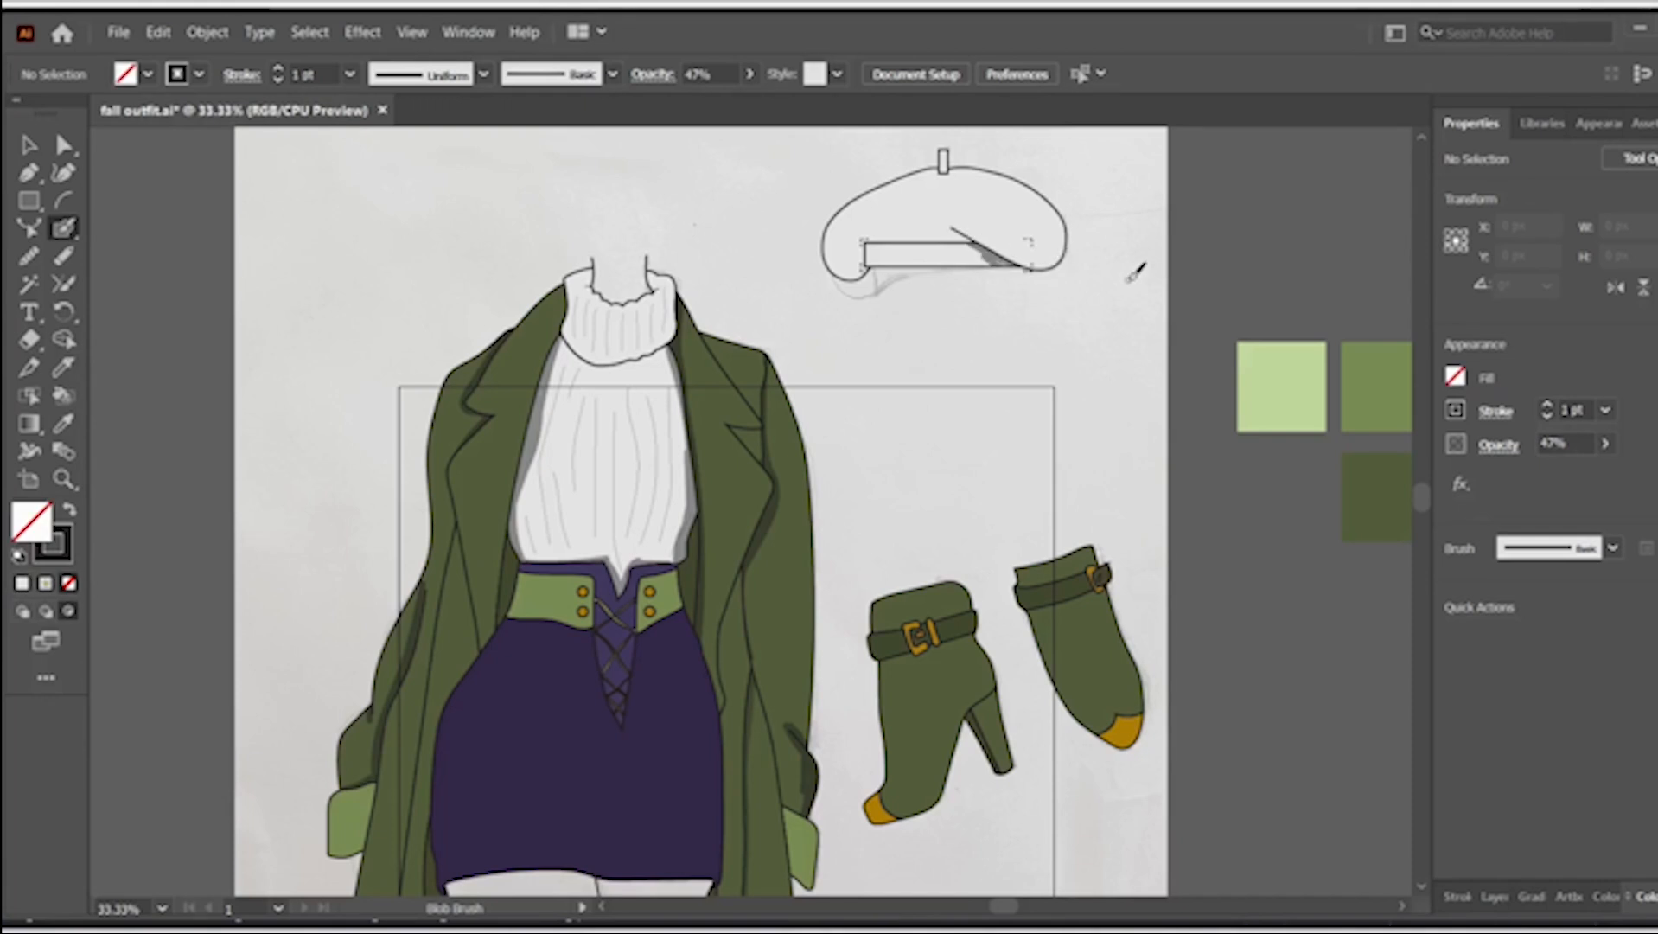
- Shade the fold and lower edge inside the beret's body with the Blob Brush at 49% opacity
{"action": "key", "text": "v"}
{"action": "left_click", "coordinate": [895, 207]}
{"action": "key", "text": "shift+d"}
{"action": "key", "text": "shift+d"}
{"action": "key", "text": "shift+b"}
{"action": "key", "text": "ctrl+shift+a"}
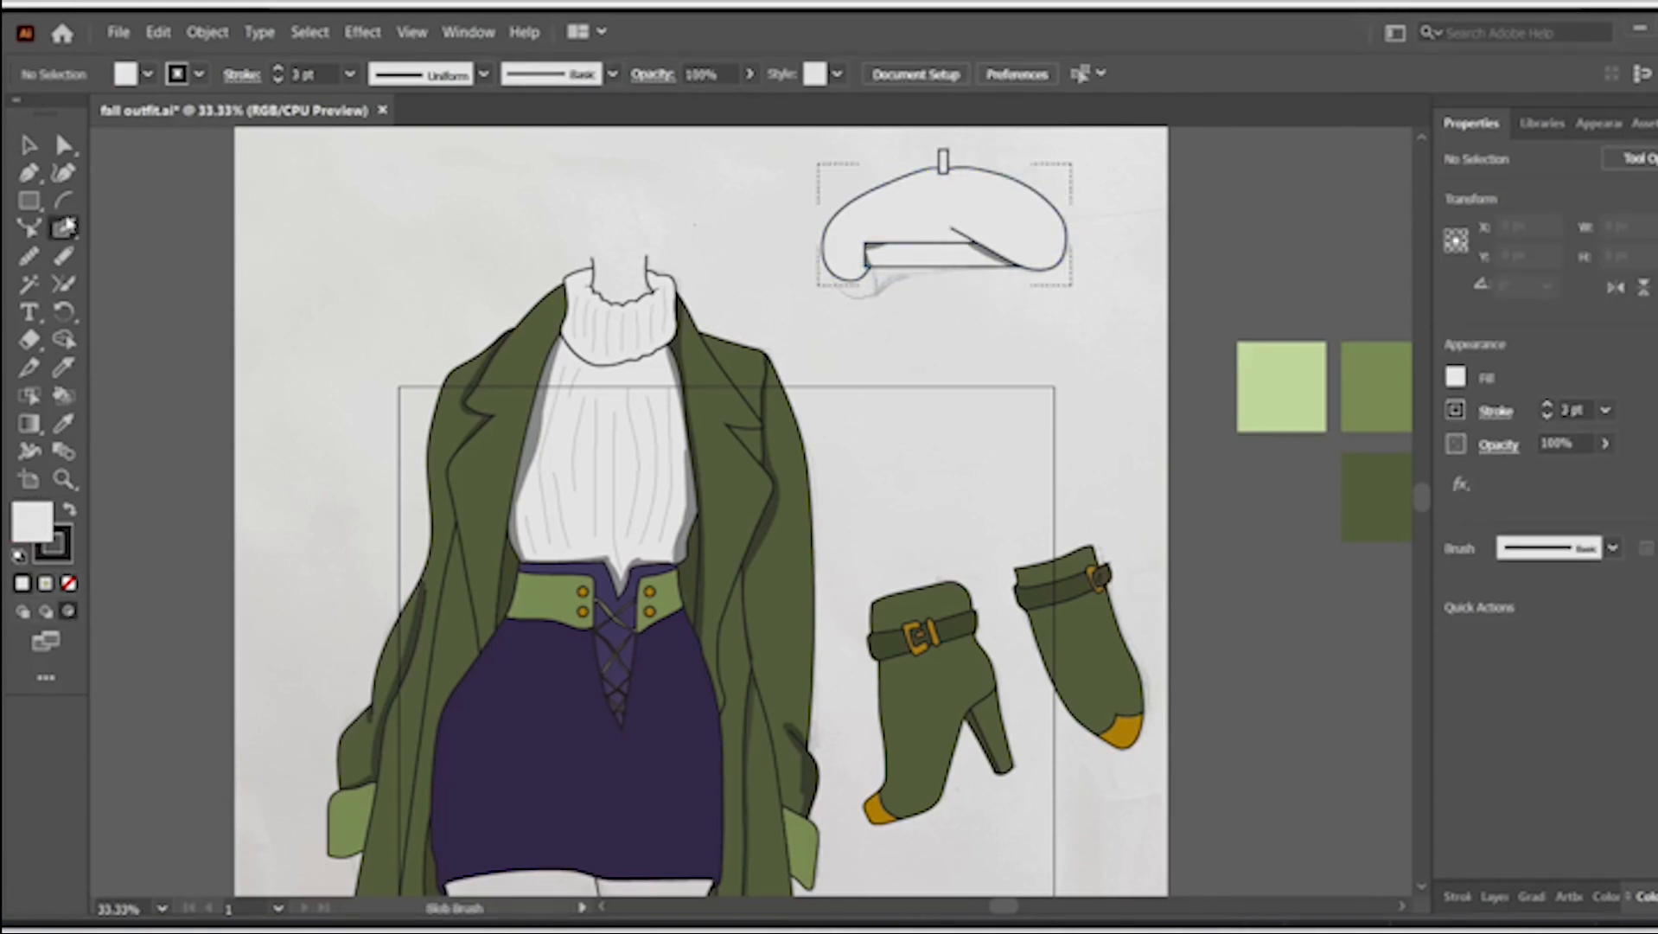
{"action": "left_click_drag", "start_coordinate": [943, 218], "coordinate": [1003, 239]}
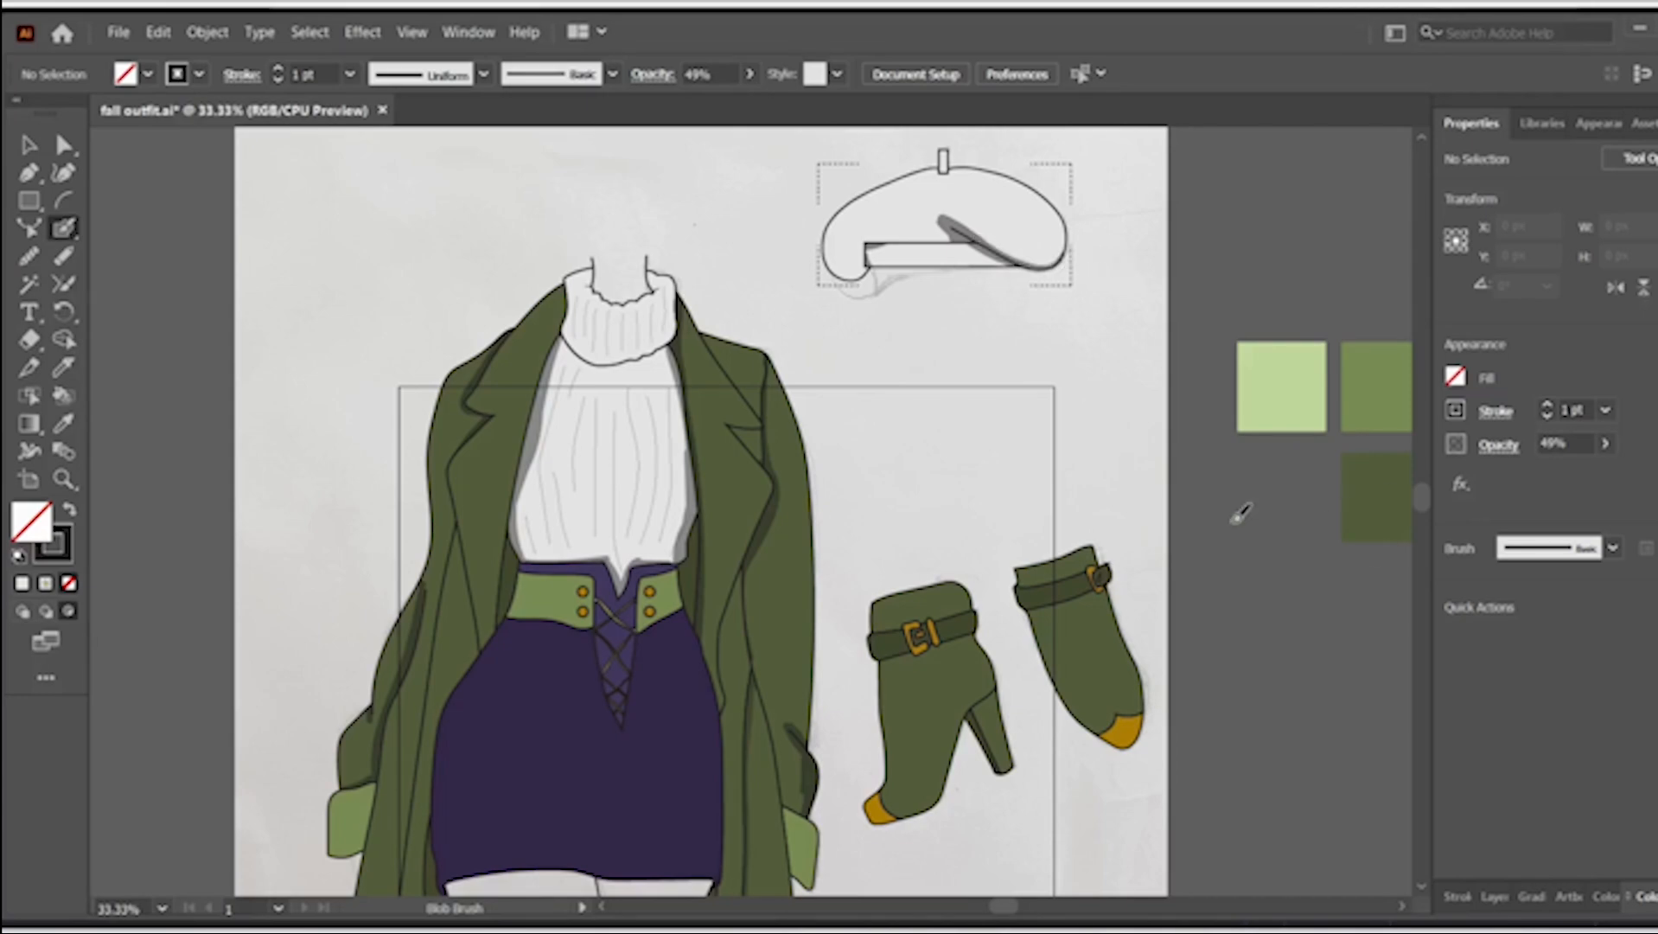
- Switch to the Selection tool and save the outfit illustration file
{"action": "key", "text": "v"}
{"action": "scroll", "coordinate": [1281, 585], "scroll_direction": "down", "scroll_amount": 5}
{"action": "key", "text": "ctrl+s"}
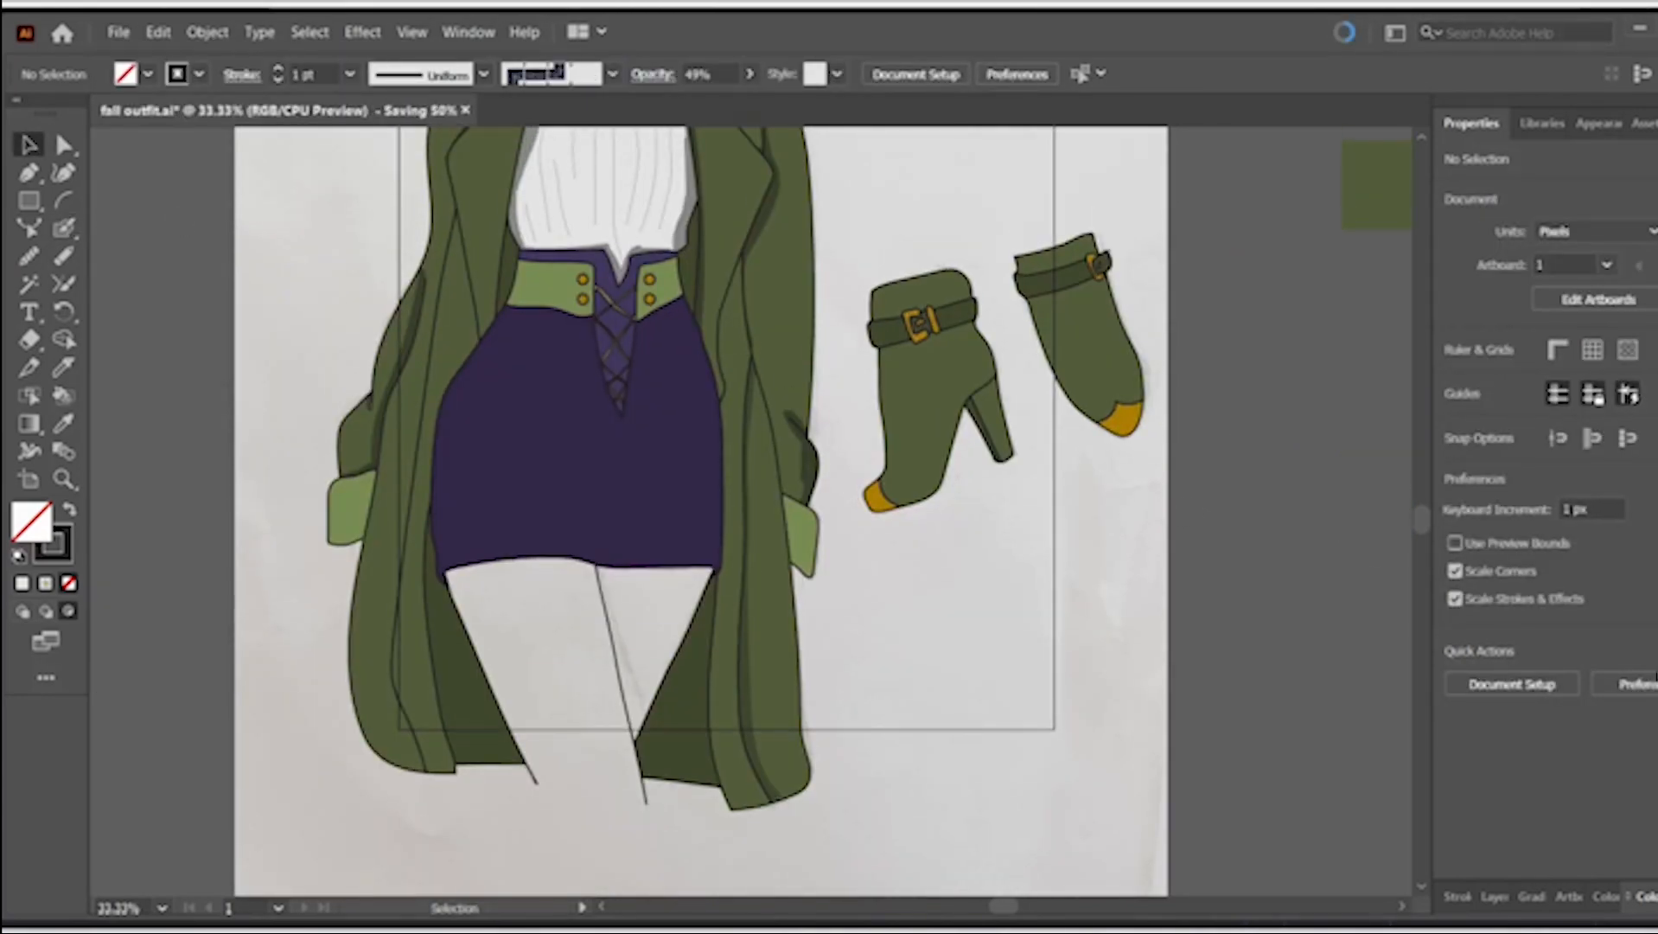